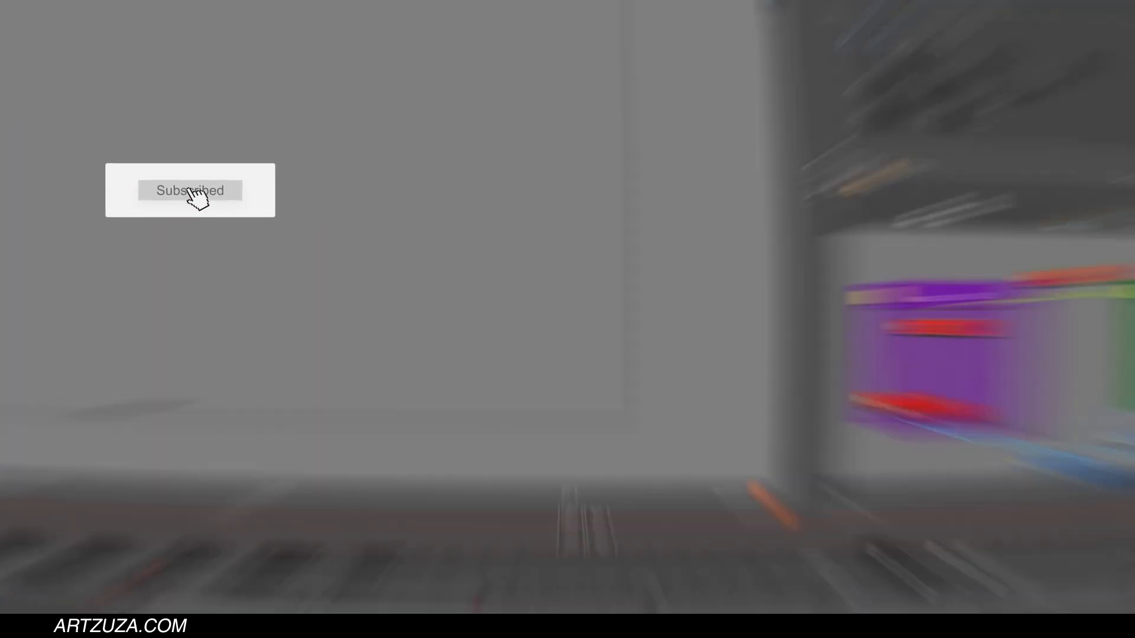
Add a new vector drawing layer with the default name Drawing to the timeline.
click(154, 477)
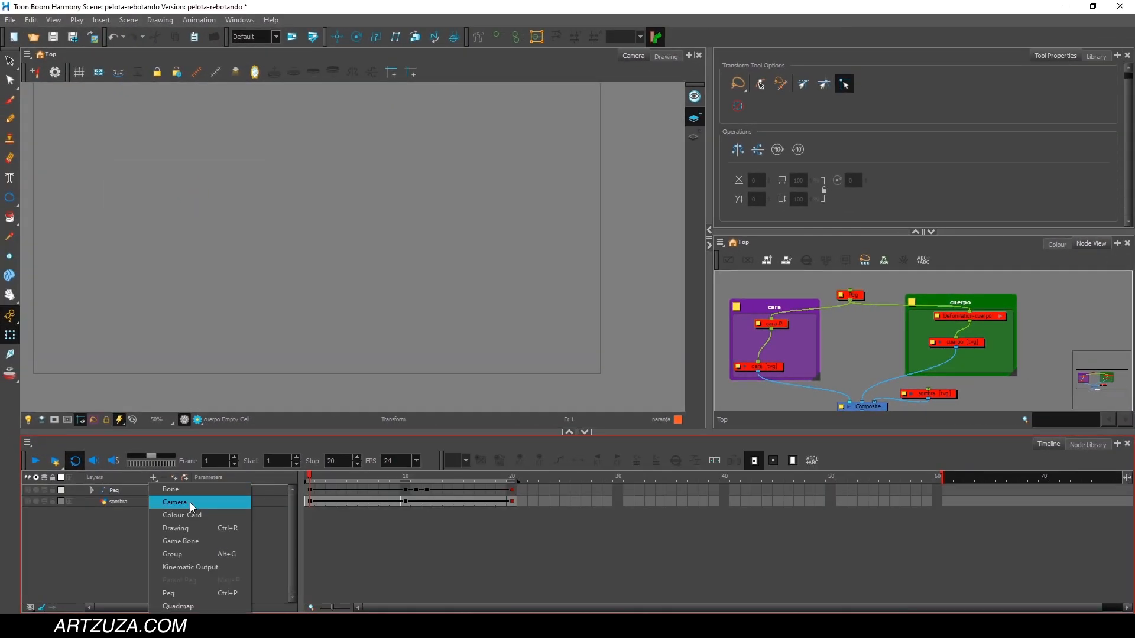
click(200, 524)
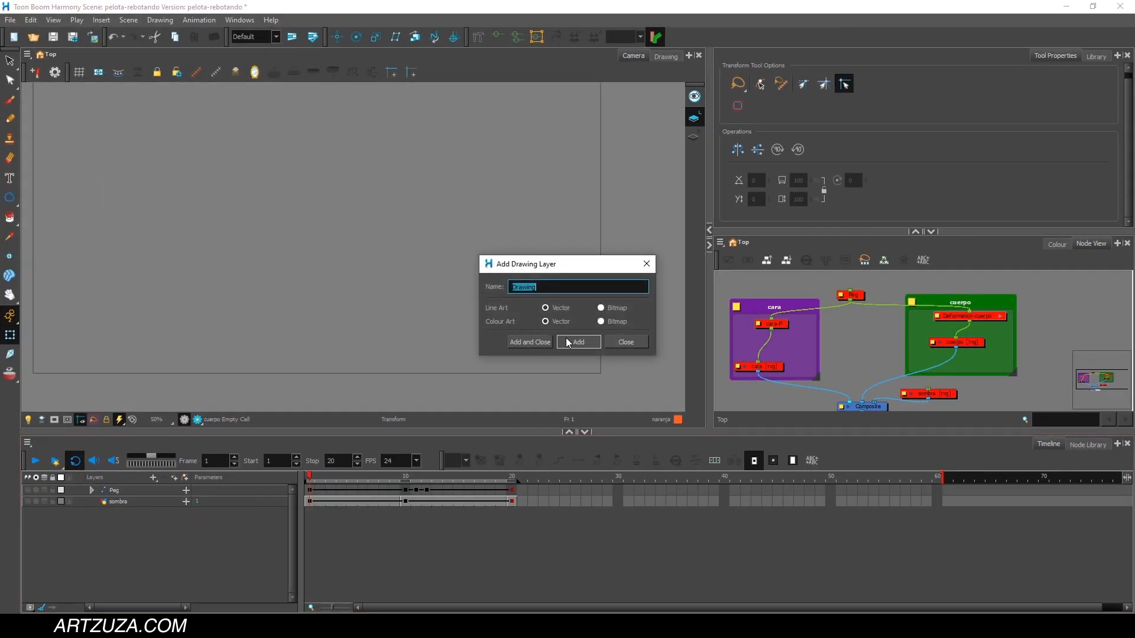
click(546, 345)
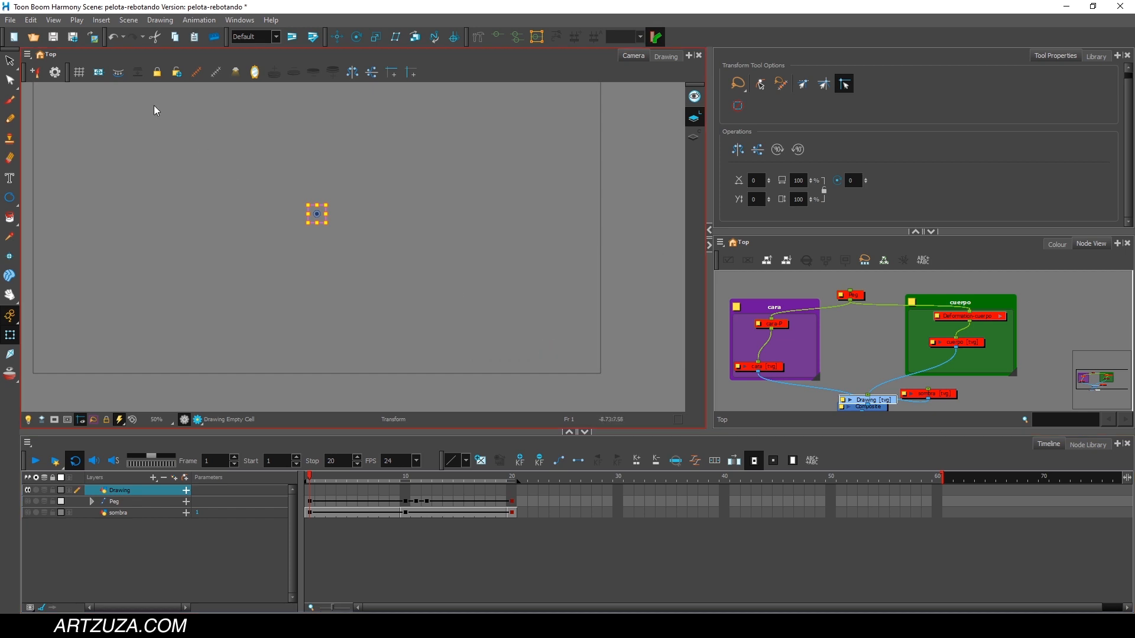
Draw a circle near the centre of the camera frame with the Ellipse tool and fill it with the naranja colour.
click(10, 198)
mouse_move(264, 166)
mouse_down()
mouse_move(315, 230)
mouse_move(359, 259)
mouse_up()
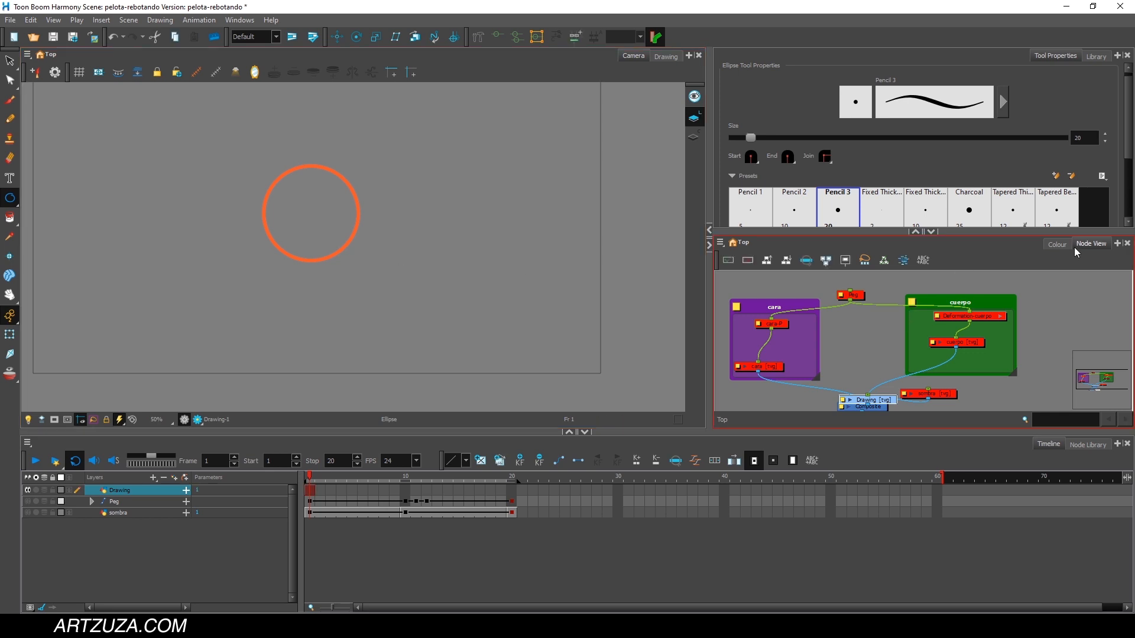
click(1057, 244)
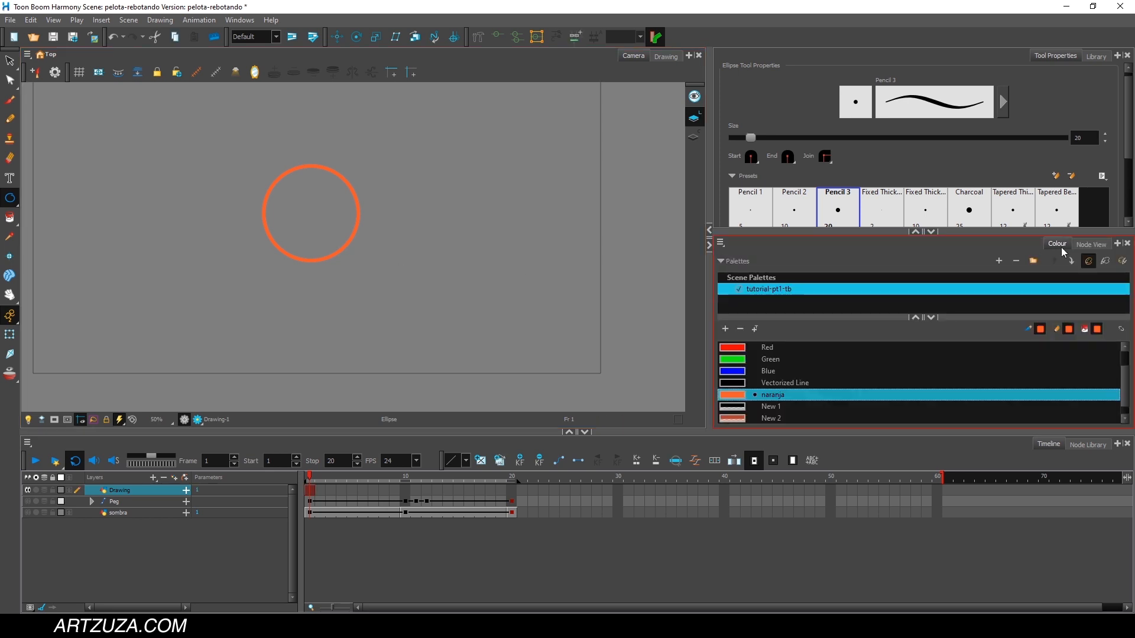
click(9, 218)
click(345, 199)
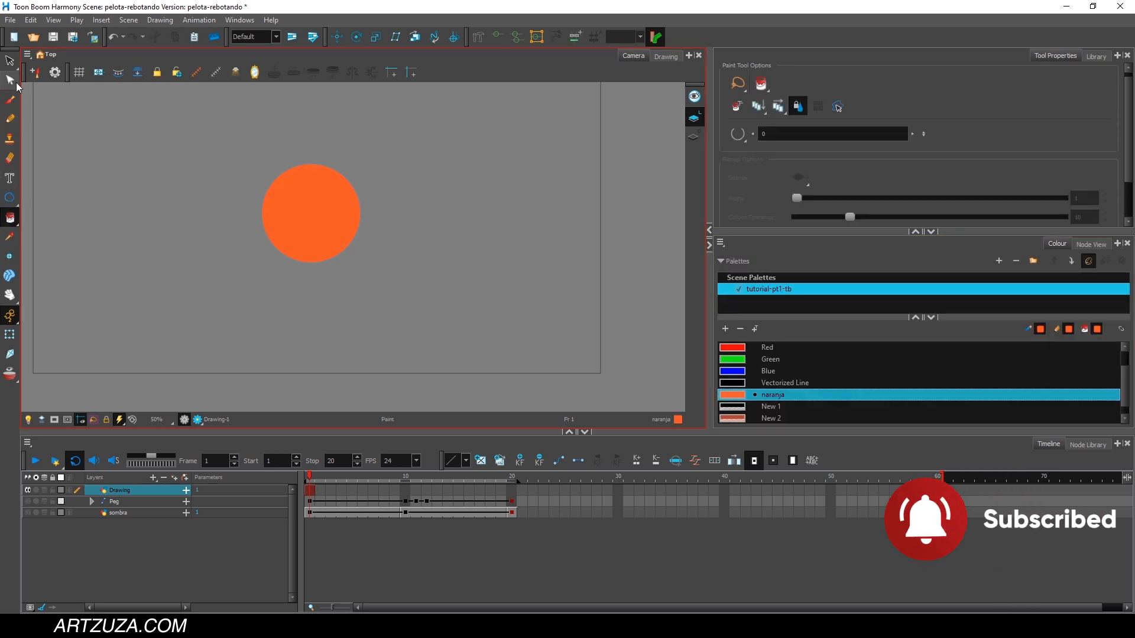
Rename the circle's drawing layer to cuerpo-.
double_click(119, 490)
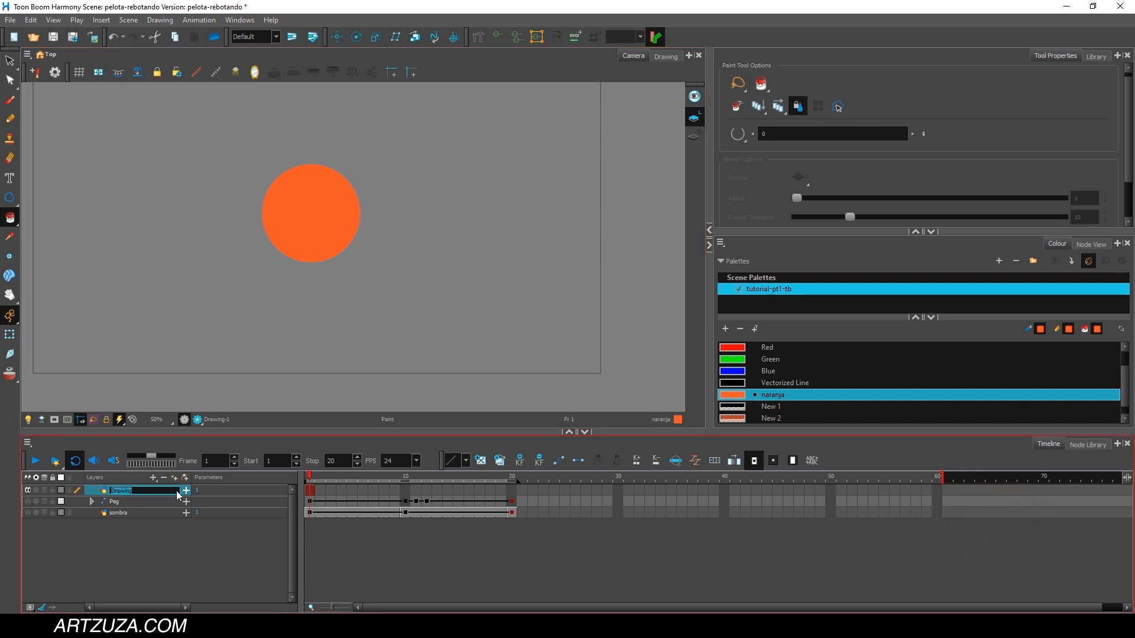
text(pelota)
key(Return)
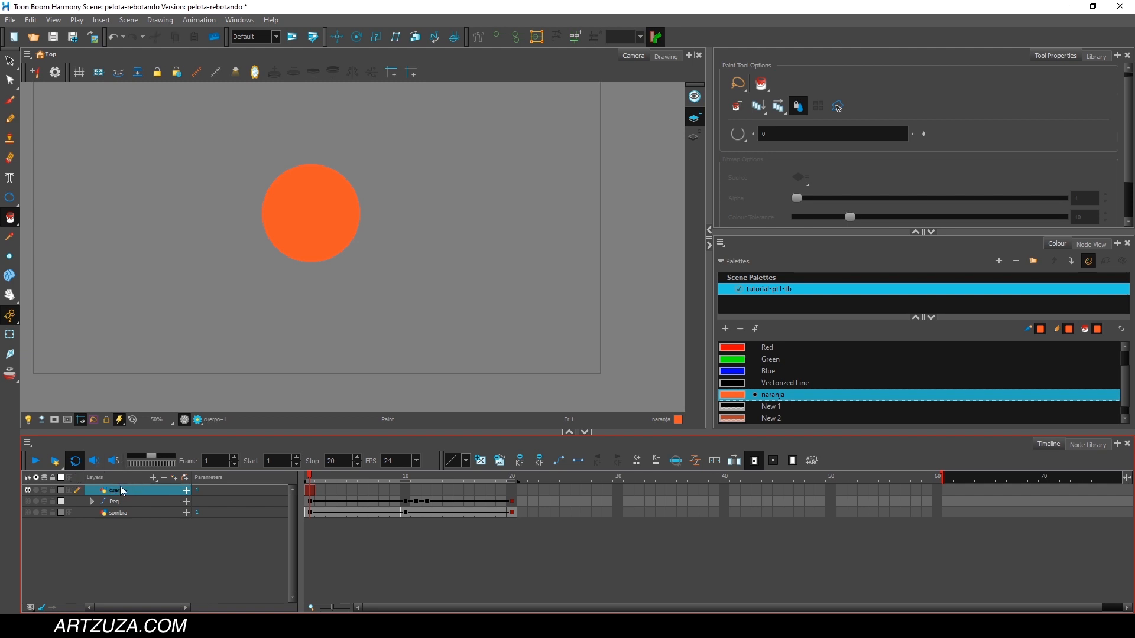
Add a vector drawing layer named cara and activate the Brush tool for drawing the face.
click(154, 477)
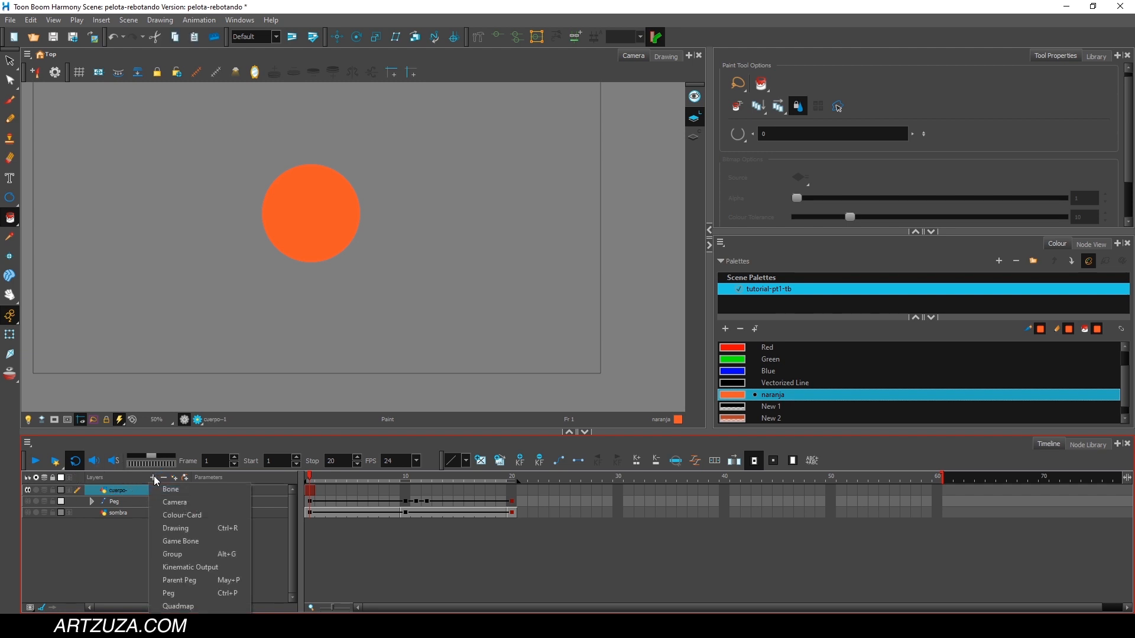
click(190, 529)
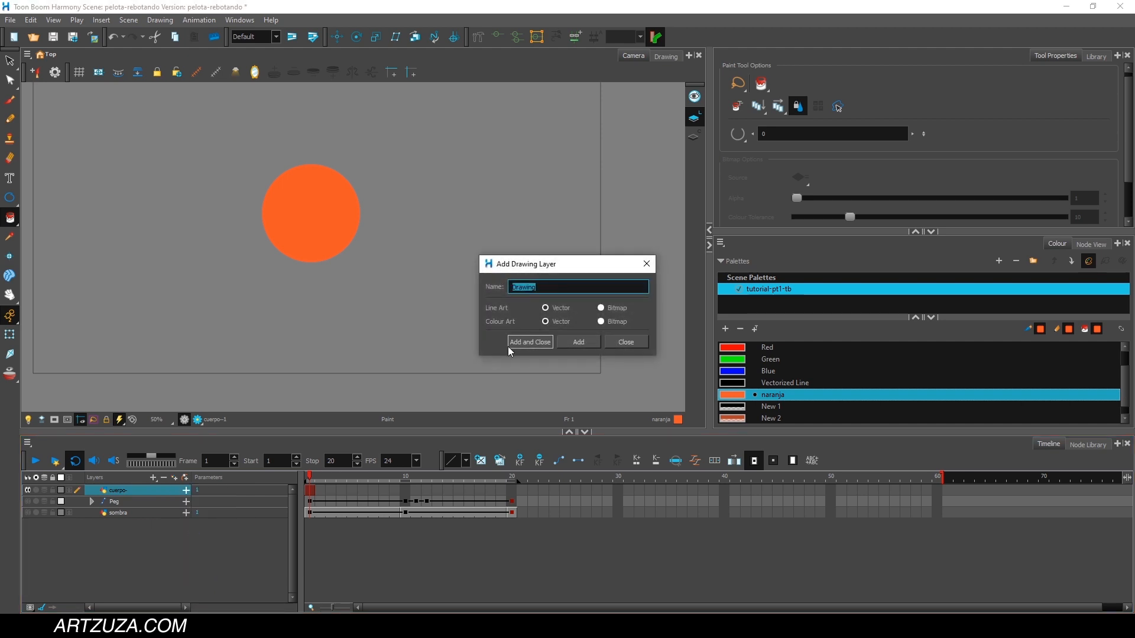
text(cara)
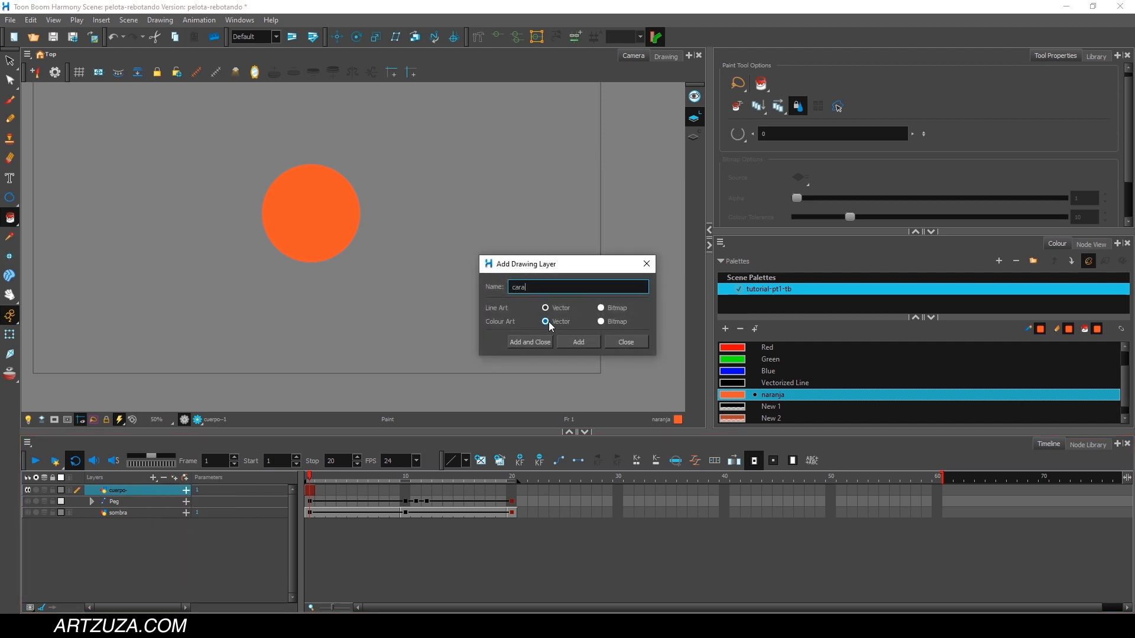
click(526, 342)
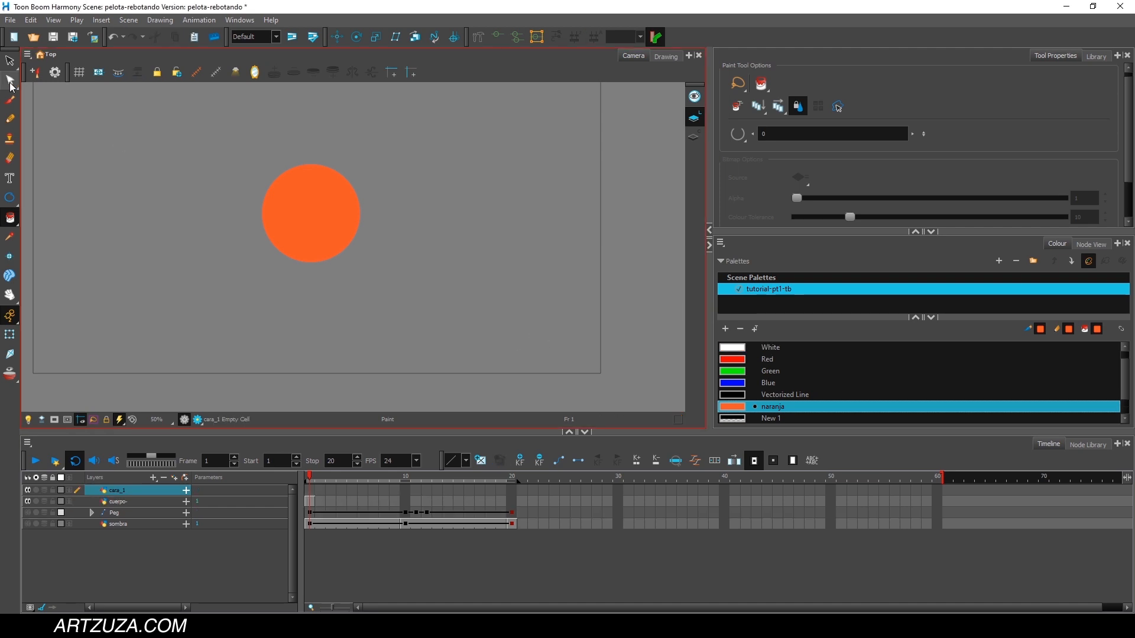
click(10, 100)
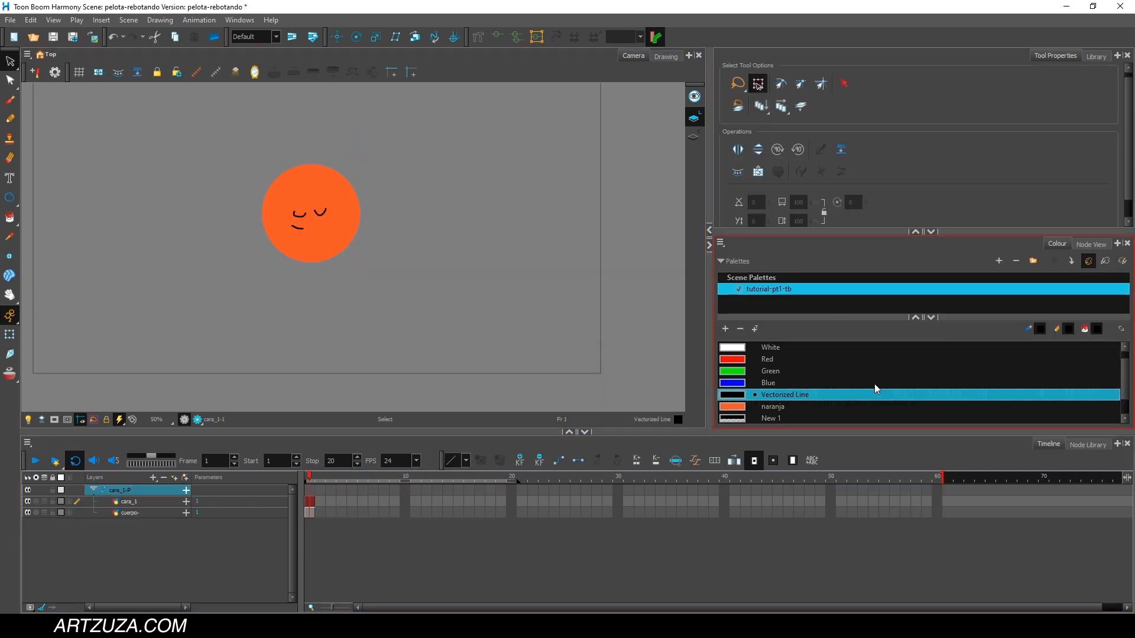
Display the node network and spread out the cara_1-P peg and its cara_1 and cuerpo- drawing nodes.
click(1091, 245)
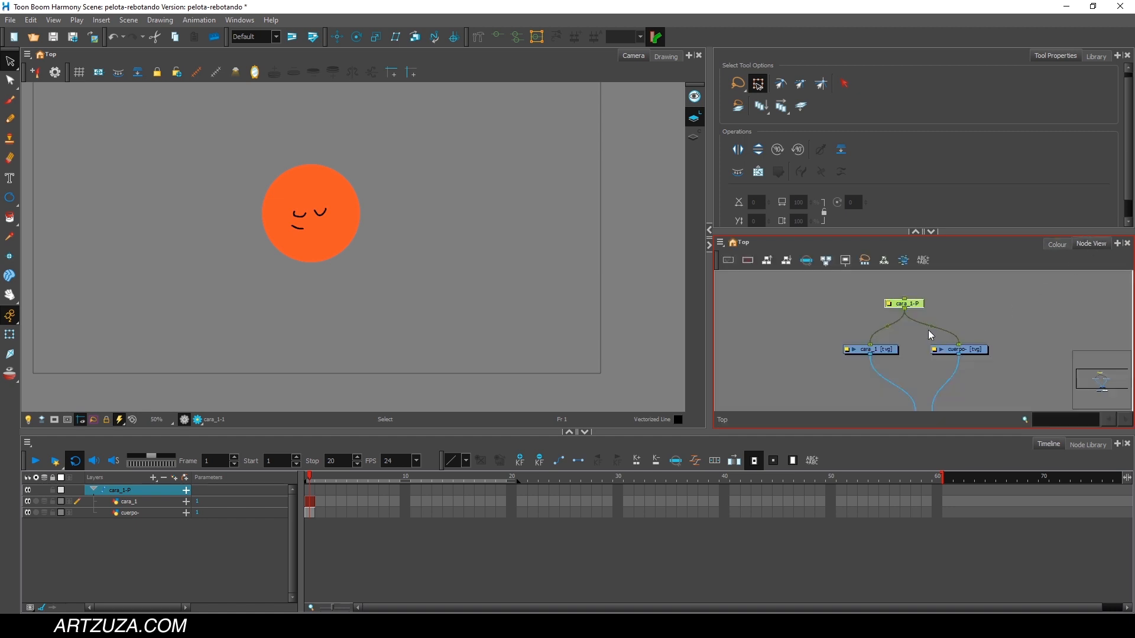
scroll(928, 331, up, 2)
drag(950, 299, 908, 294)
mouse_move(848, 349)
mouse_down()
mouse_move(831, 356)
mouse_move(869, 330)
mouse_move(834, 351)
mouse_up()
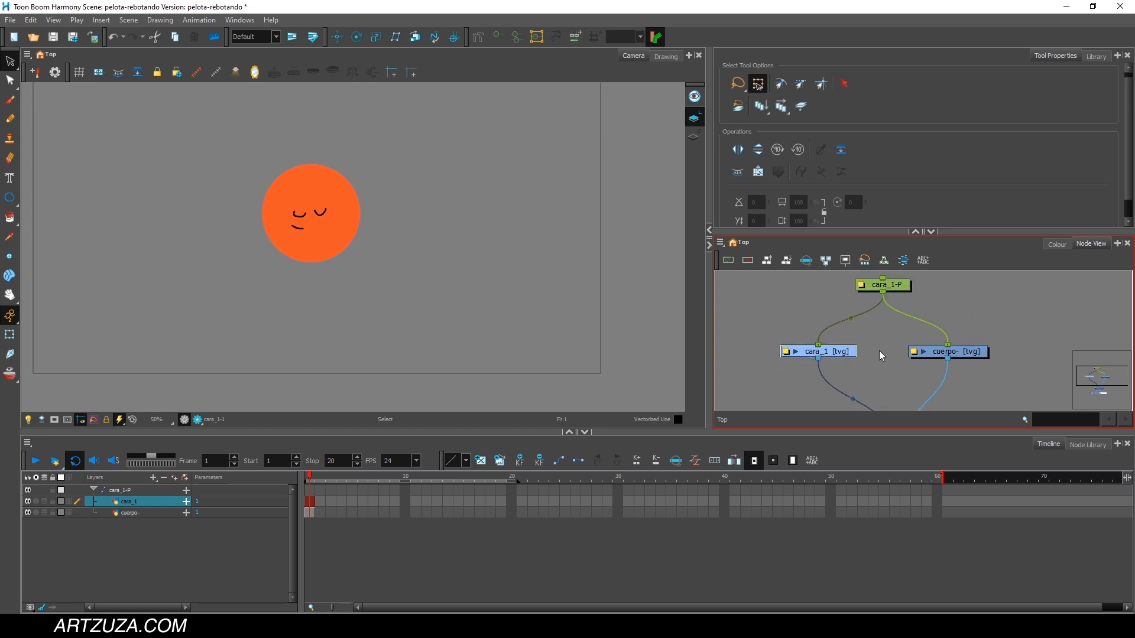
drag(956, 352, 923, 405)
scroll(948, 351, down, 2)
Add a keyframe to the cara_1-P peg at frame 1.
click(149, 493)
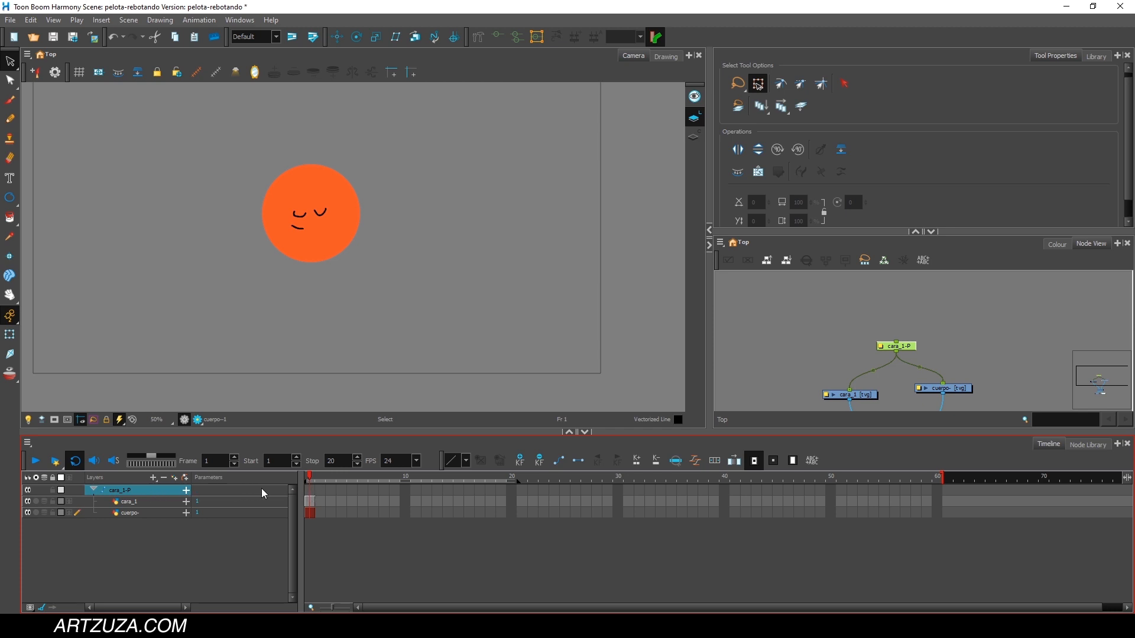
click(309, 491)
click(320, 478)
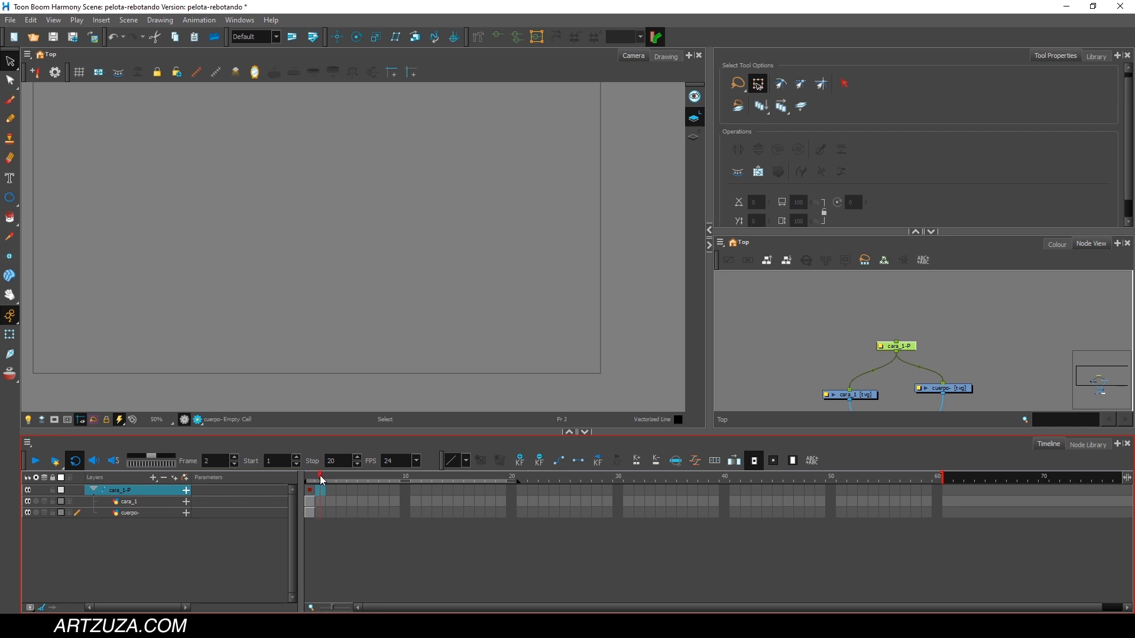
click(309, 477)
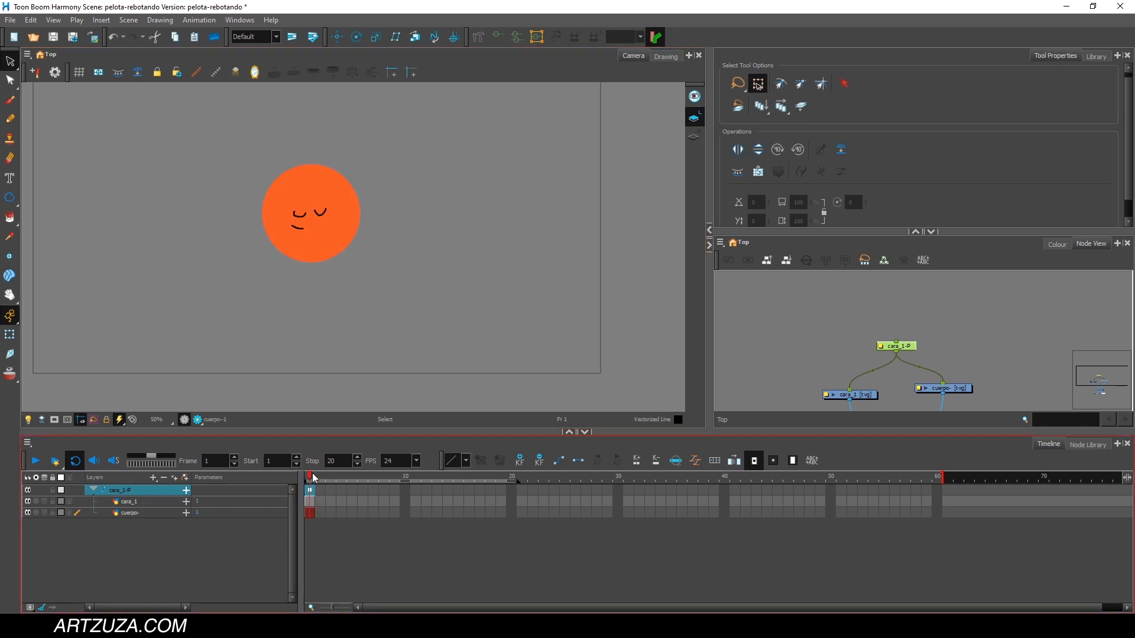
Extend the exposure of the cara_1 and cuerpo- drawings to frame 20.
drag(324, 479, 512, 477)
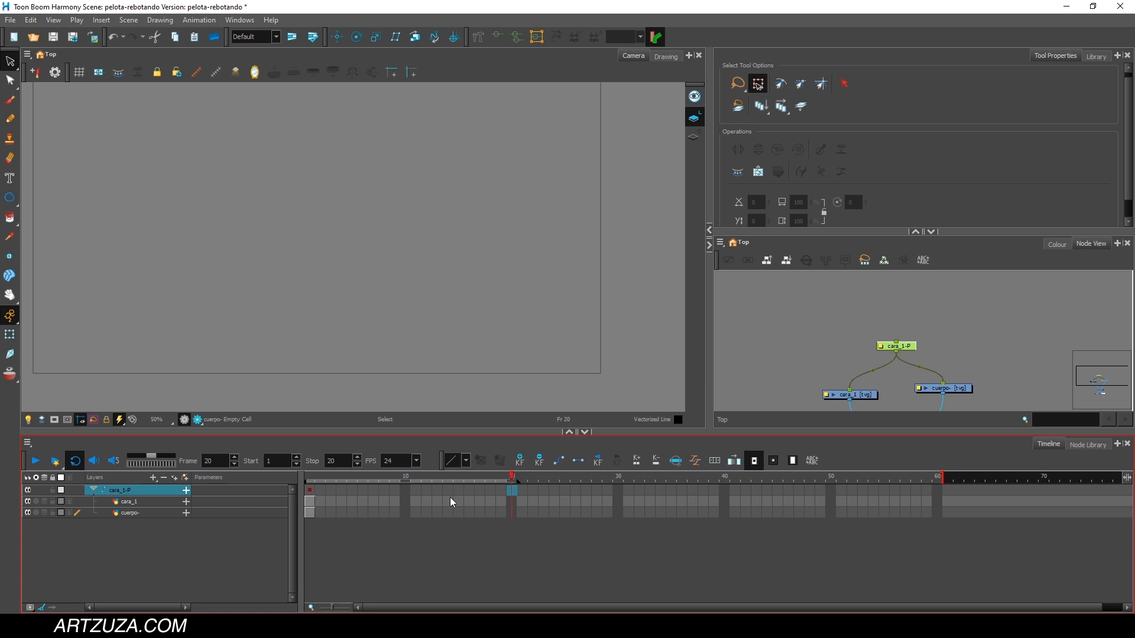
click(315, 502)
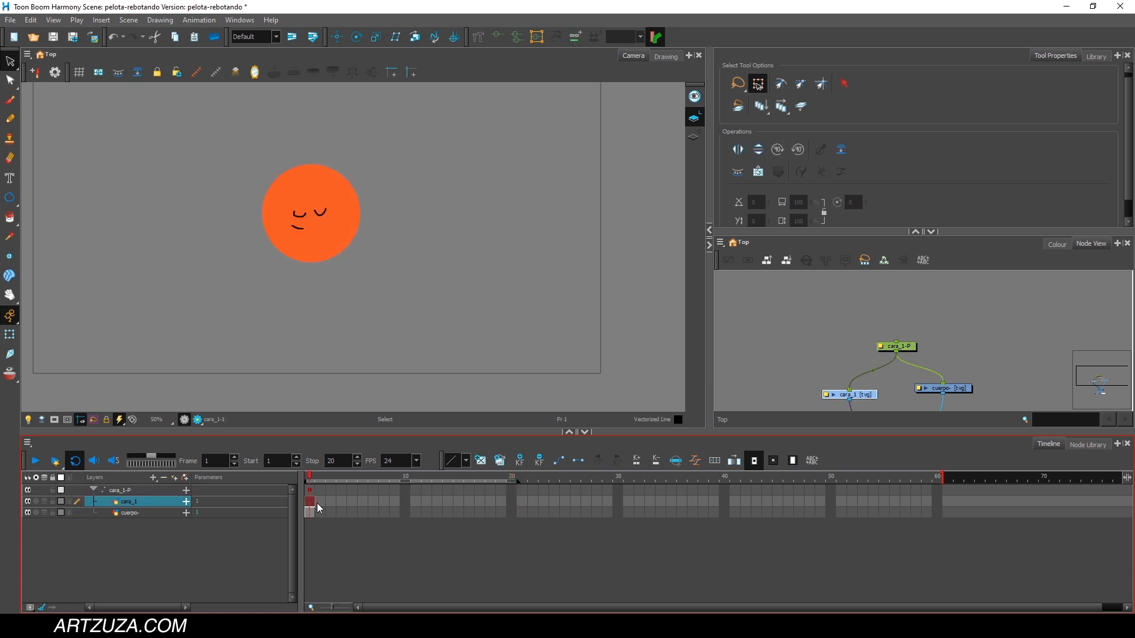
click(511, 501)
key(F5)
click(509, 512)
key(F5)
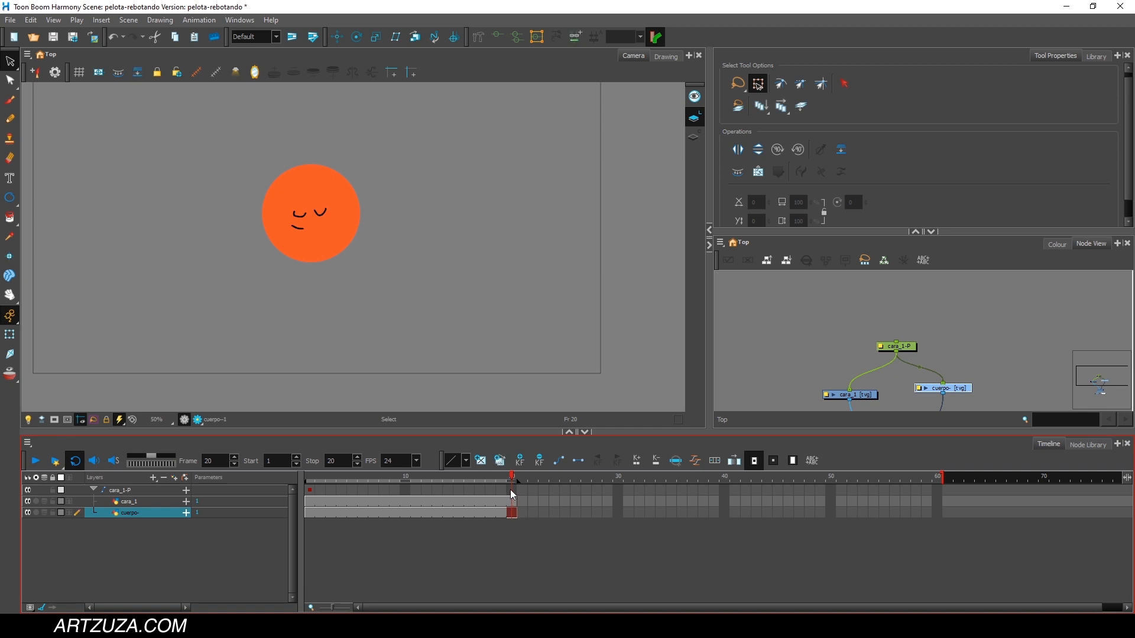
click(512, 492)
click(310, 490)
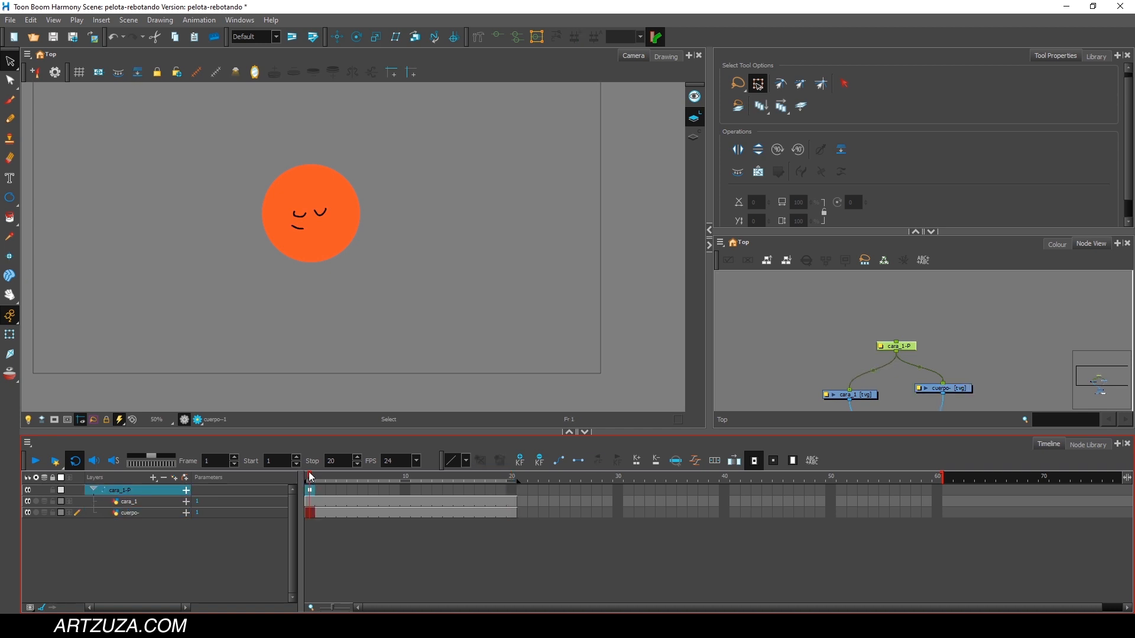
click(127, 503)
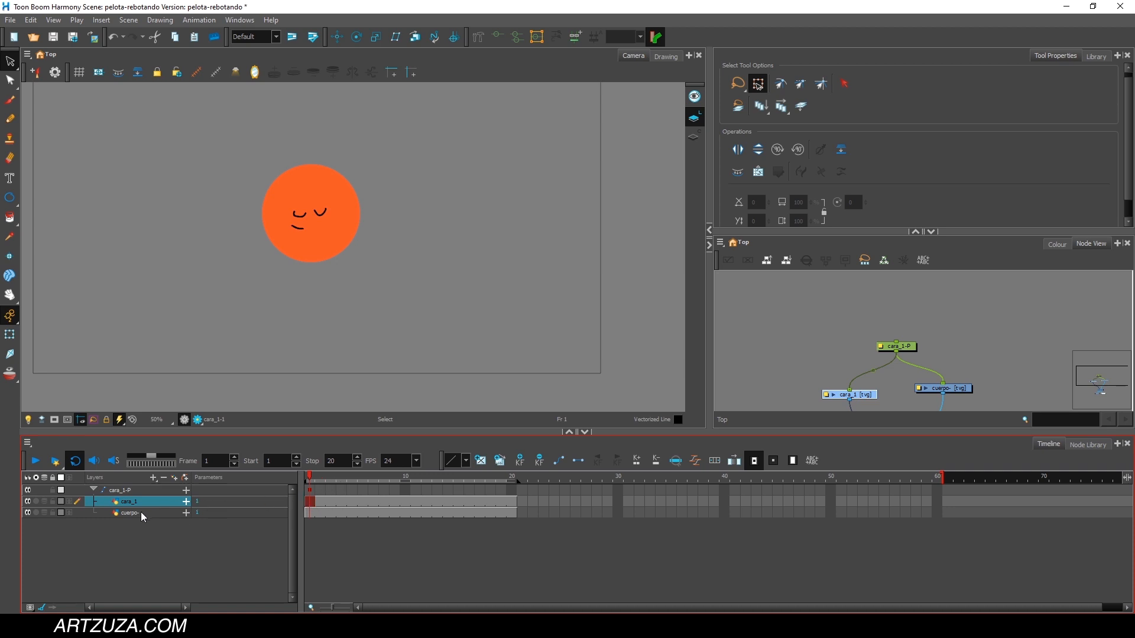
click(140, 512)
click(137, 499)
With the cara_1-P peg selected, use Transform at frame 10 to move the ball straight down to the camera frame's lower edge.
click(136, 493)
click(311, 478)
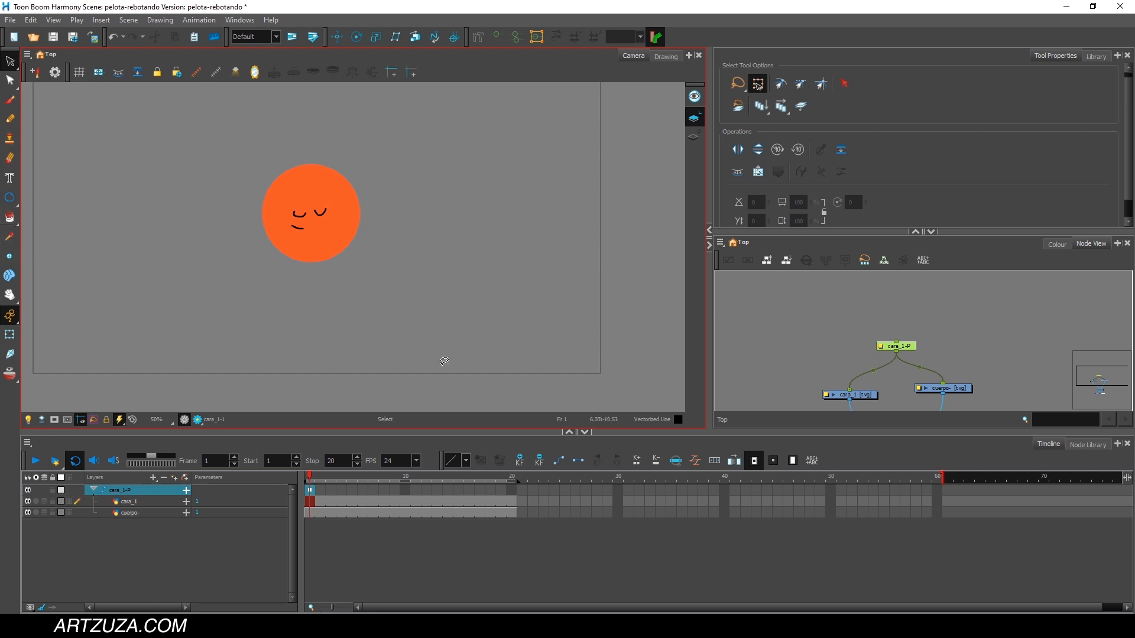
click(10, 336)
drag(348, 483, 406, 479)
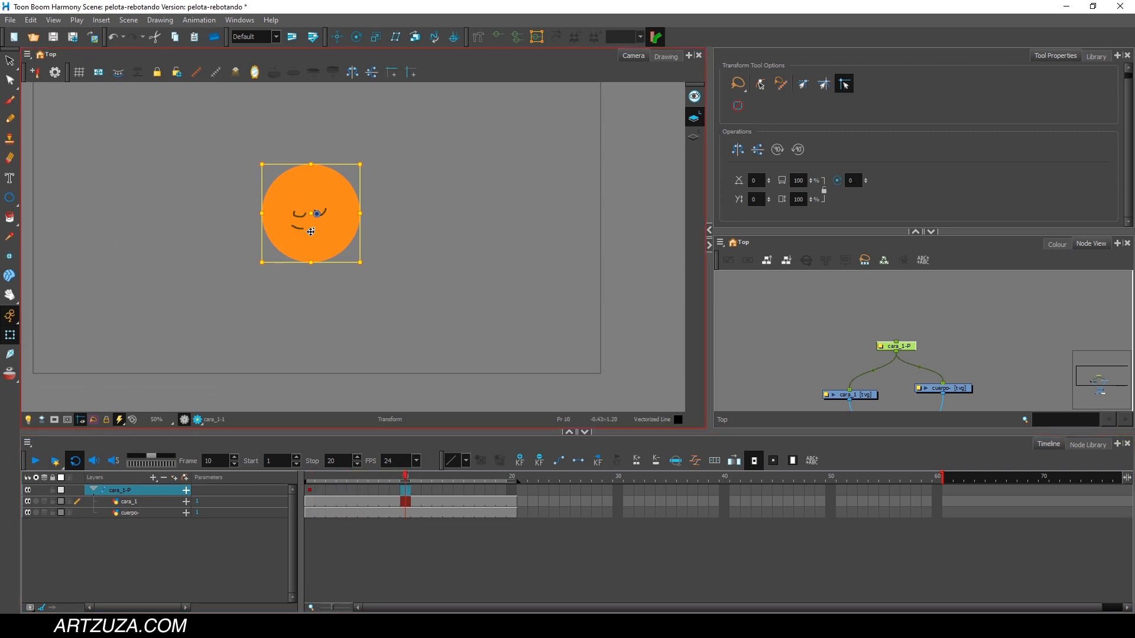
drag(322, 223, 322, 334)
click(406, 501)
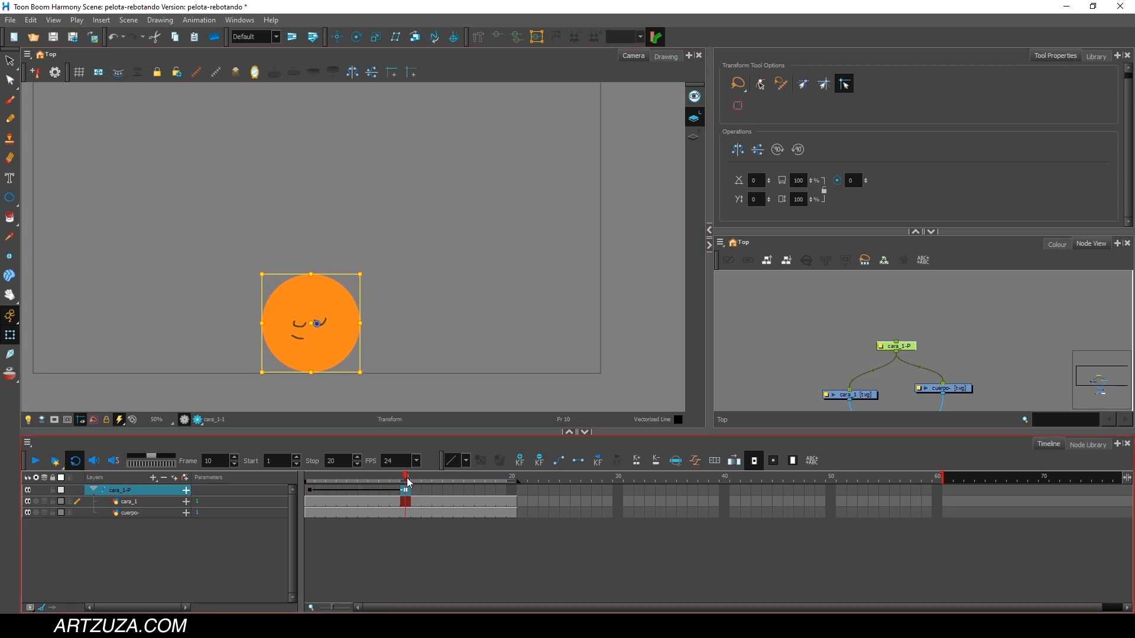
Step back and forth through the frames between 1 and 10 to review the ball's falling motion.
drag(407, 479, 310, 480)
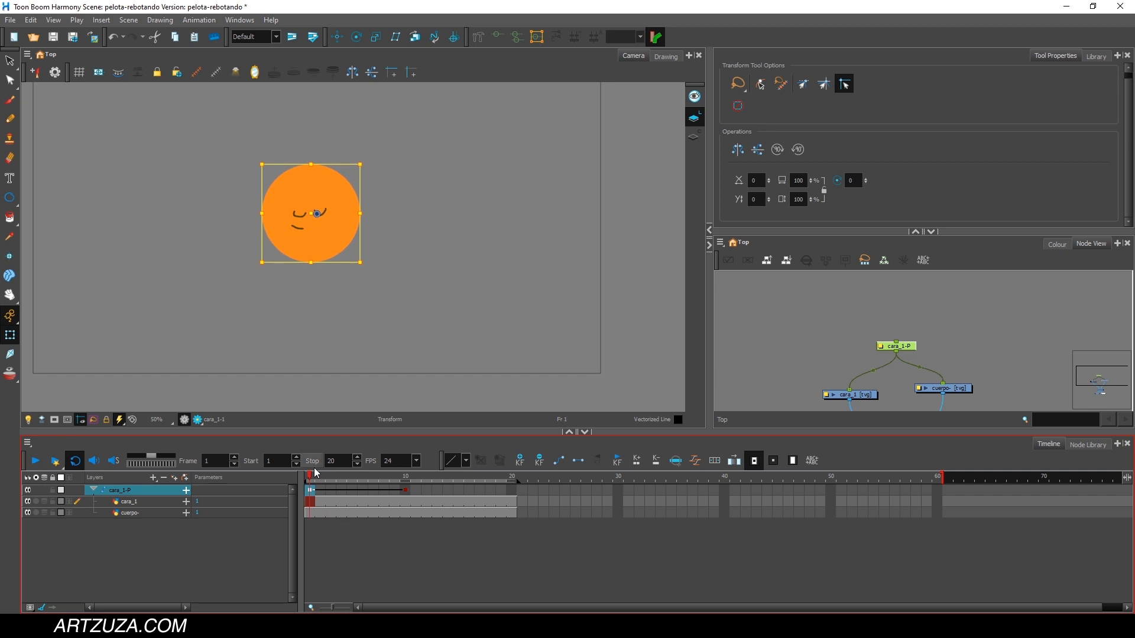
key(period)
key(period)
key(period)
key(period)
key(period)
key(period)
key(comma)
key(comma)
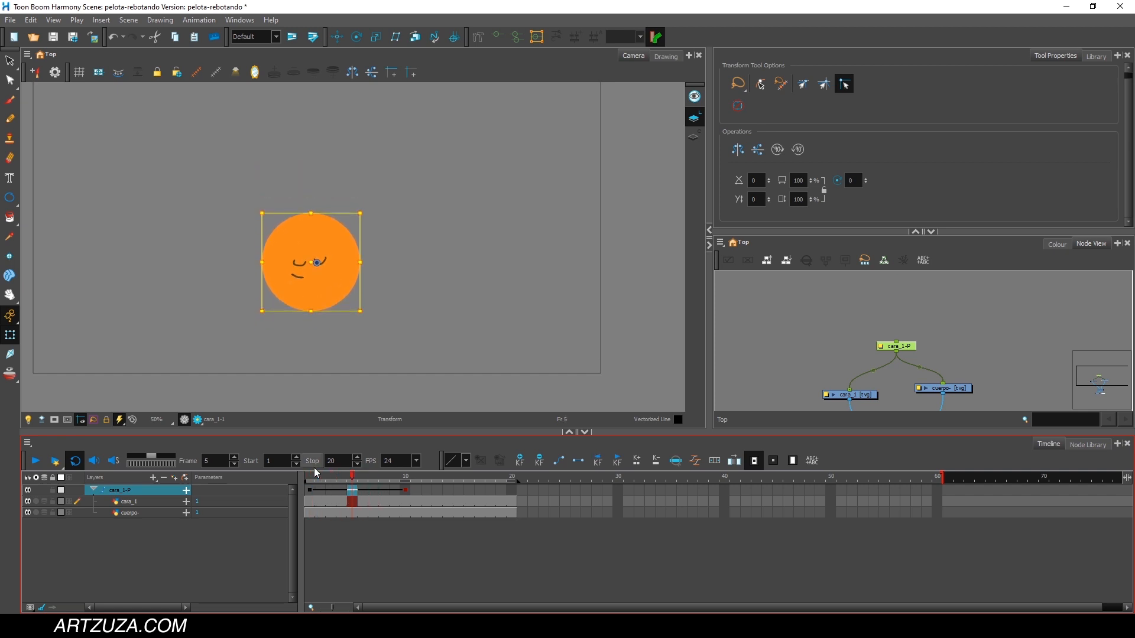
key(comma)
key(comma)
key(comma)
key(comma)
key(period)
key(period)
key(period)
key(period)
key(period)
key(period)
key(period)
key(period)
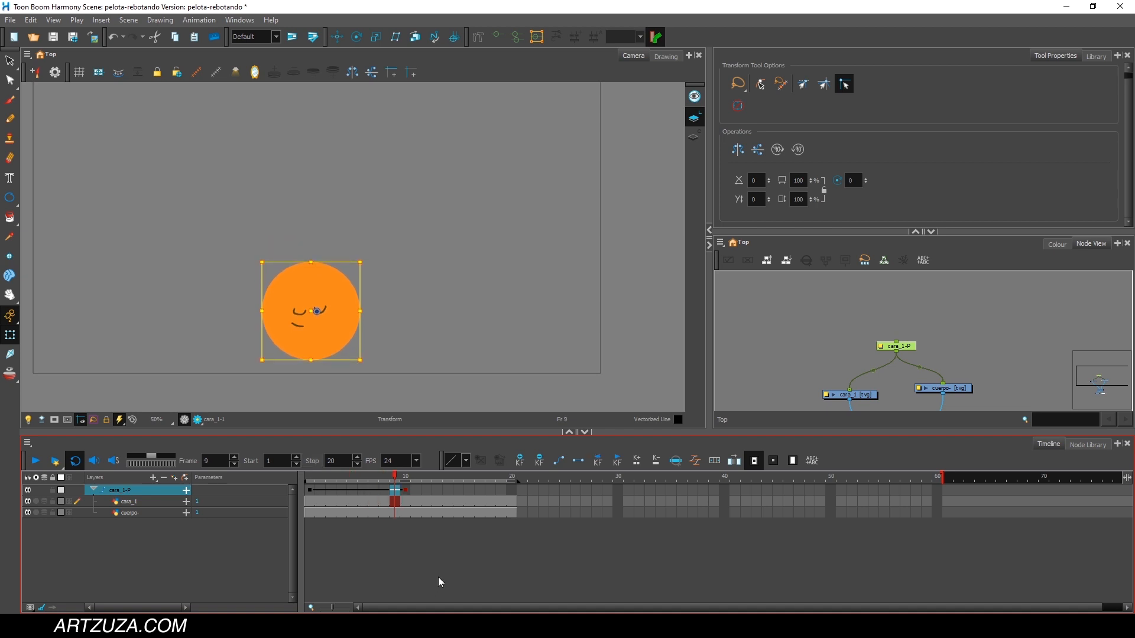
Delete the cara_1-P peg's keyframe at frame 10.
click(404, 477)
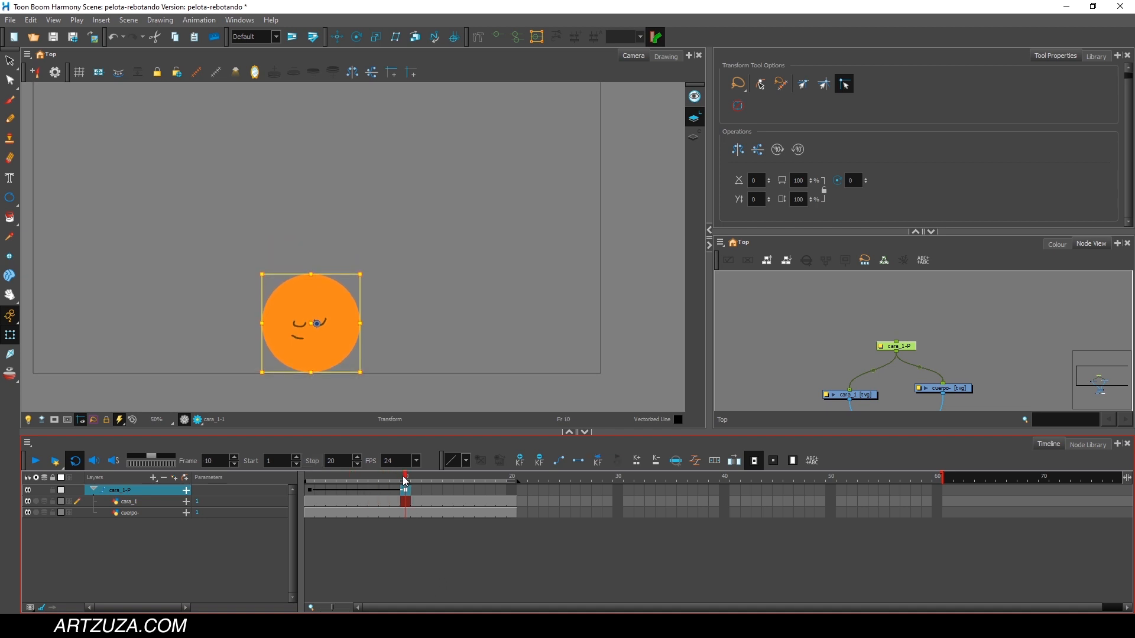
key(F7)
Key the cara_1-P peg at frame 2 with the ball moved down to the camera frame's lower edge.
click(314, 478)
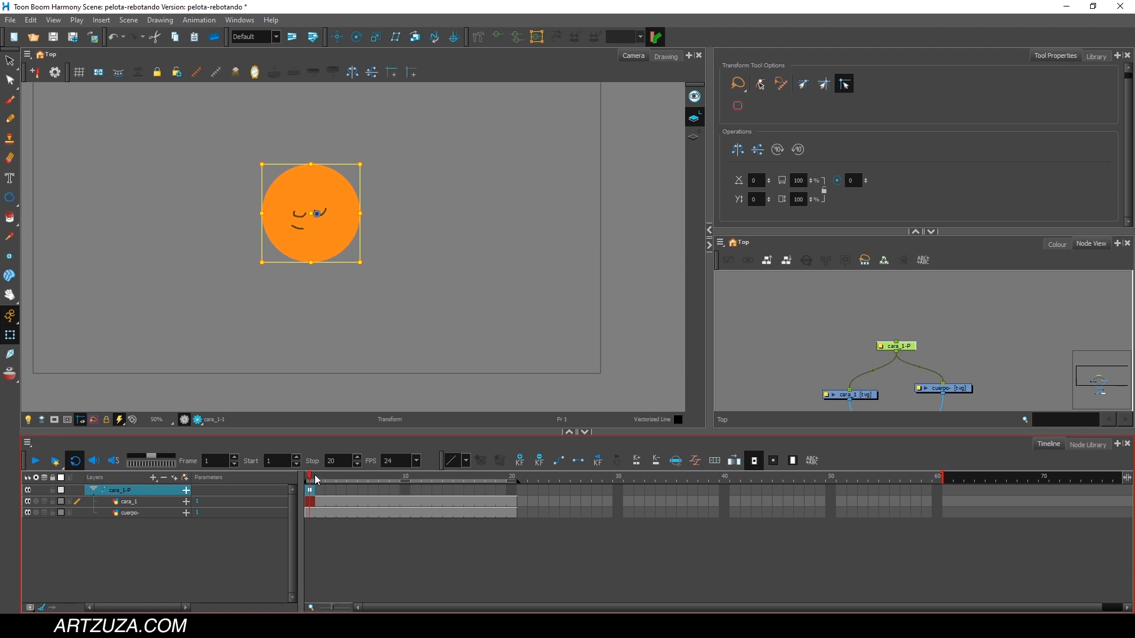
click(320, 474)
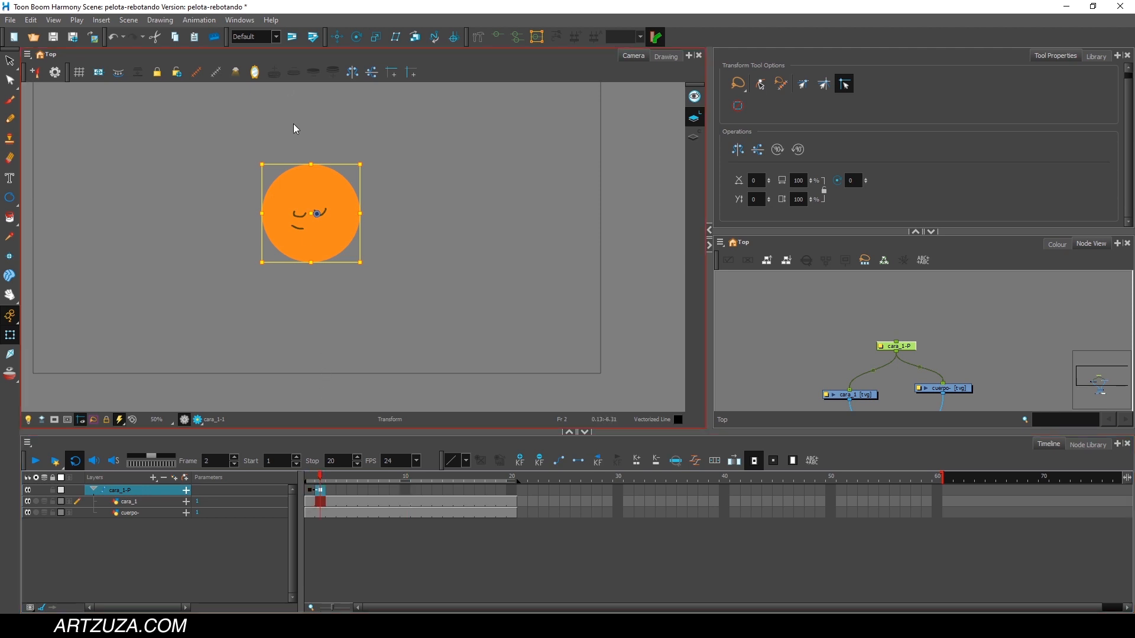
drag(321, 233, 315, 344)
Shift the peg's keyframe for the lowered ball to frame 7 and return to frame 1.
click(341, 500)
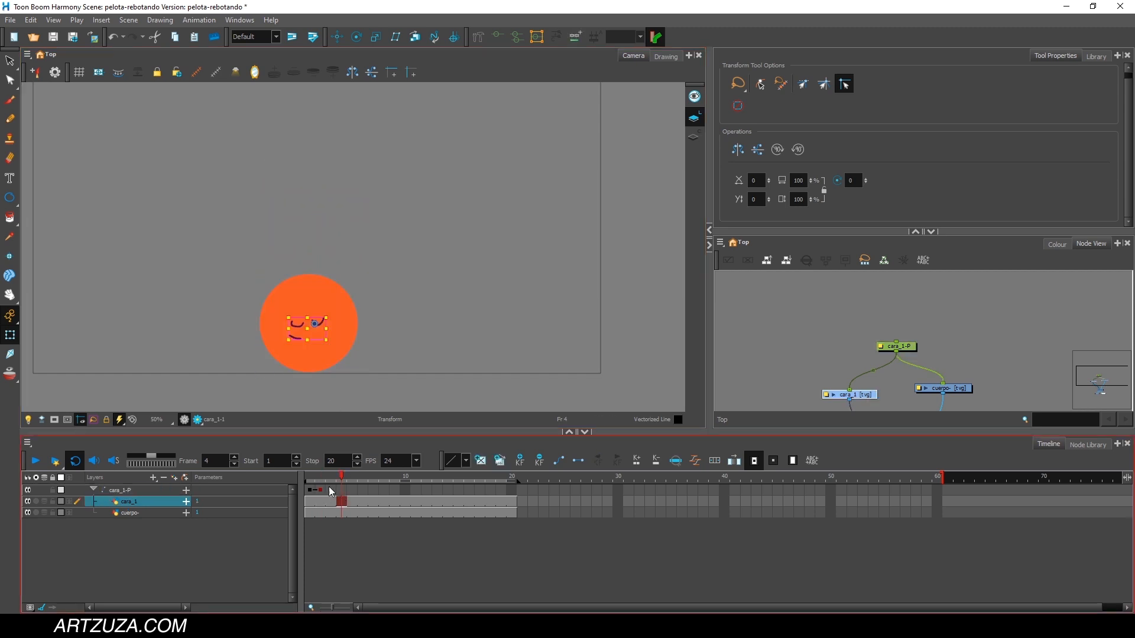
mouse_move(319, 477)
mouse_down()
mouse_move(408, 487)
mouse_move(310, 486)
mouse_move(331, 486)
mouse_move(321, 486)
mouse_up()
click(328, 491)
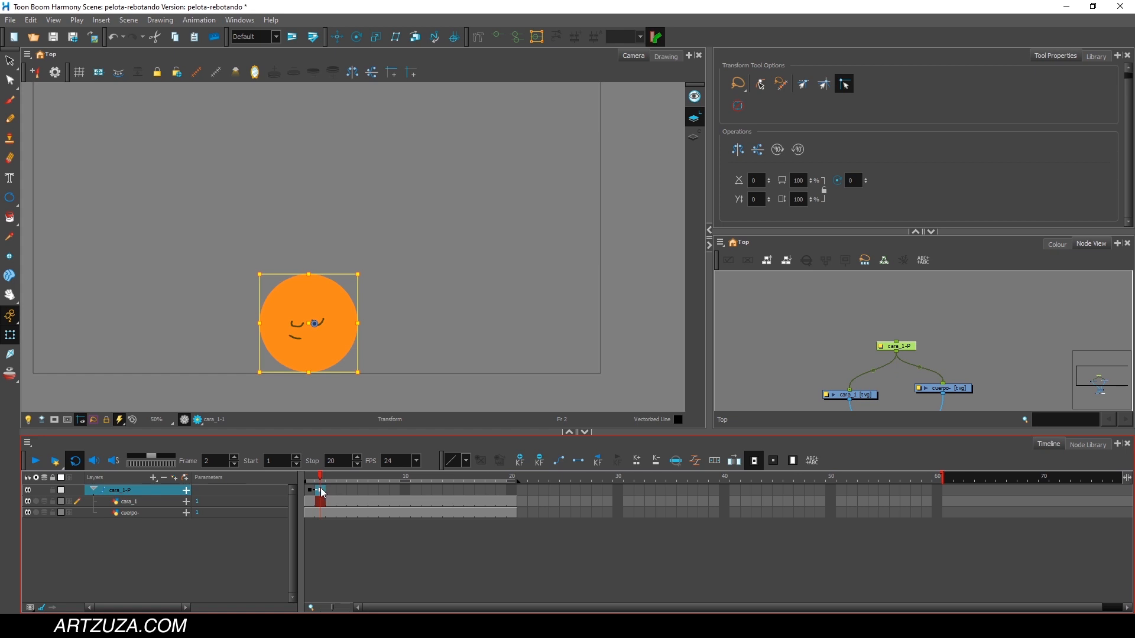
mouse_move(322, 493)
mouse_down()
mouse_move(395, 493)
mouse_move(322, 494)
mouse_up()
click(314, 480)
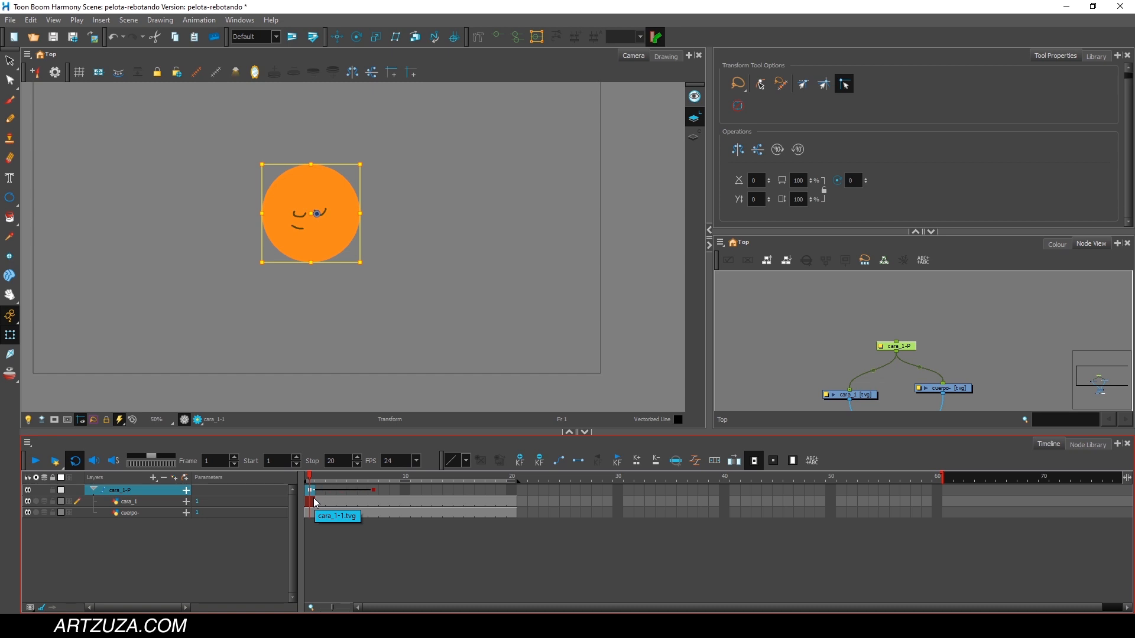
Move the cara_1-P peg's lowered-ball keyframe to frame 11, move it on to frame 2, and play back the fall.
mouse_move(303, 478)
mouse_down()
mouse_move(405, 480)
mouse_move(307, 486)
mouse_up()
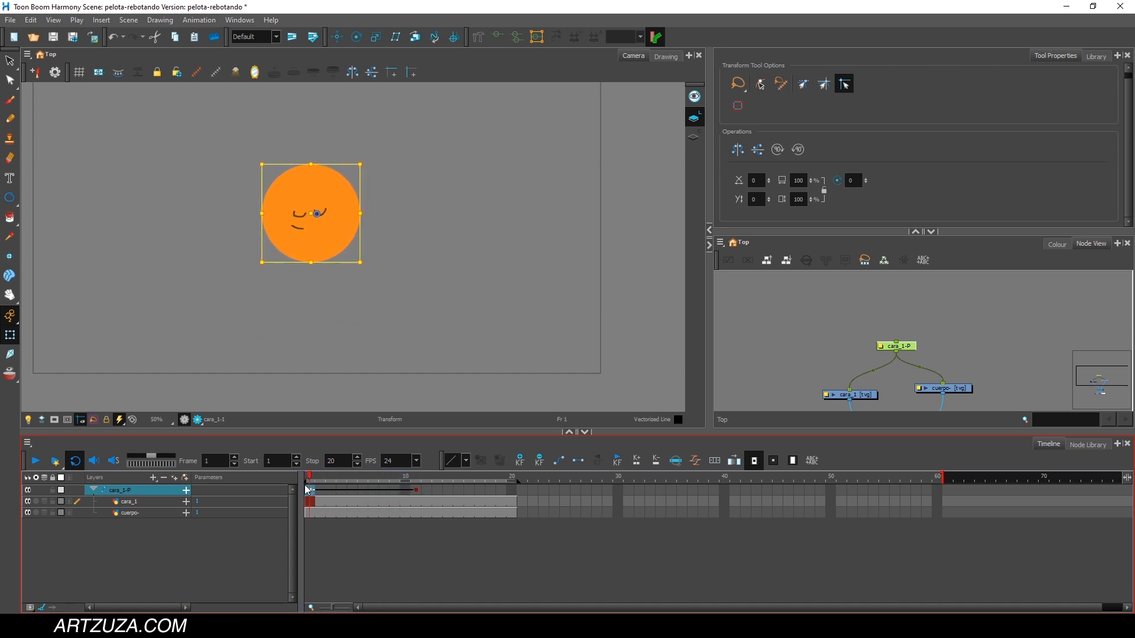
click(415, 493)
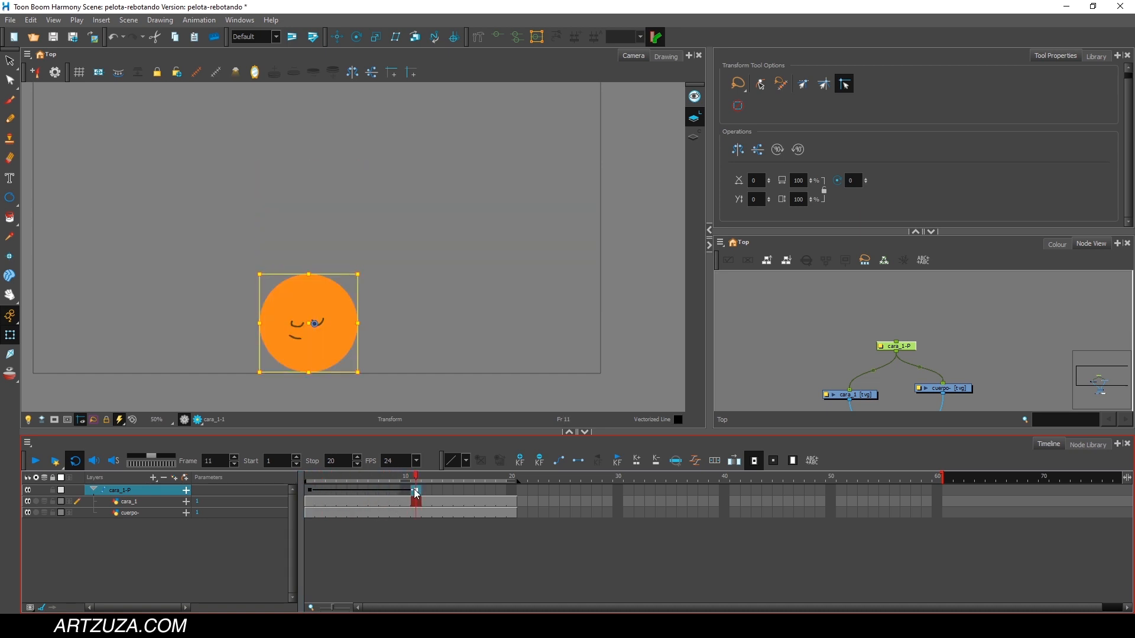
drag(323, 492, 304, 476)
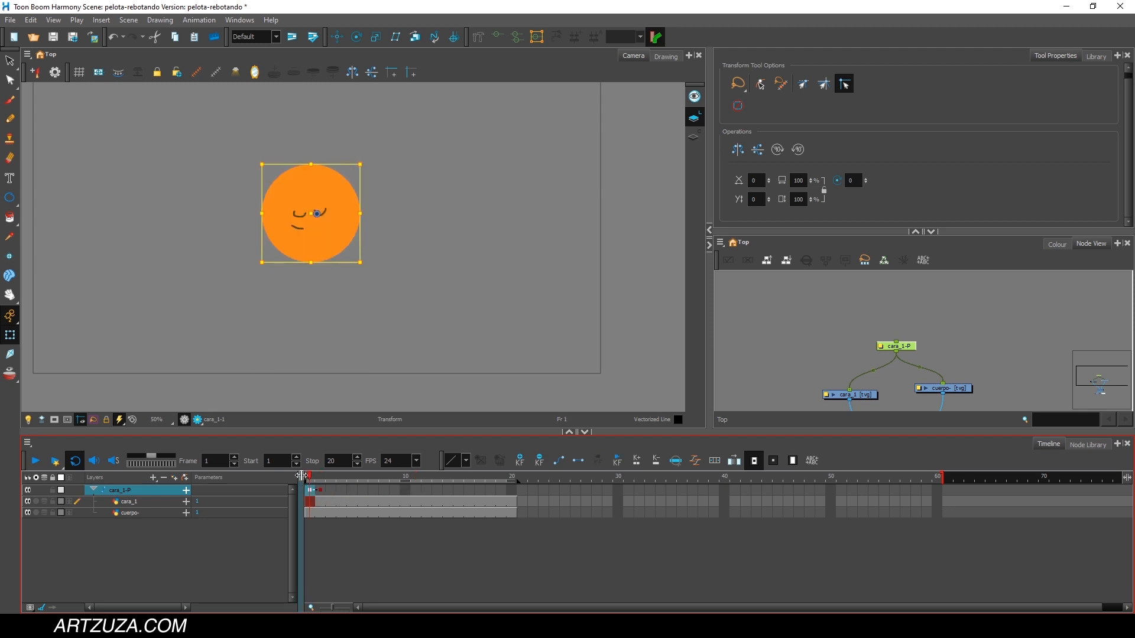
click(35, 461)
click(34, 462)
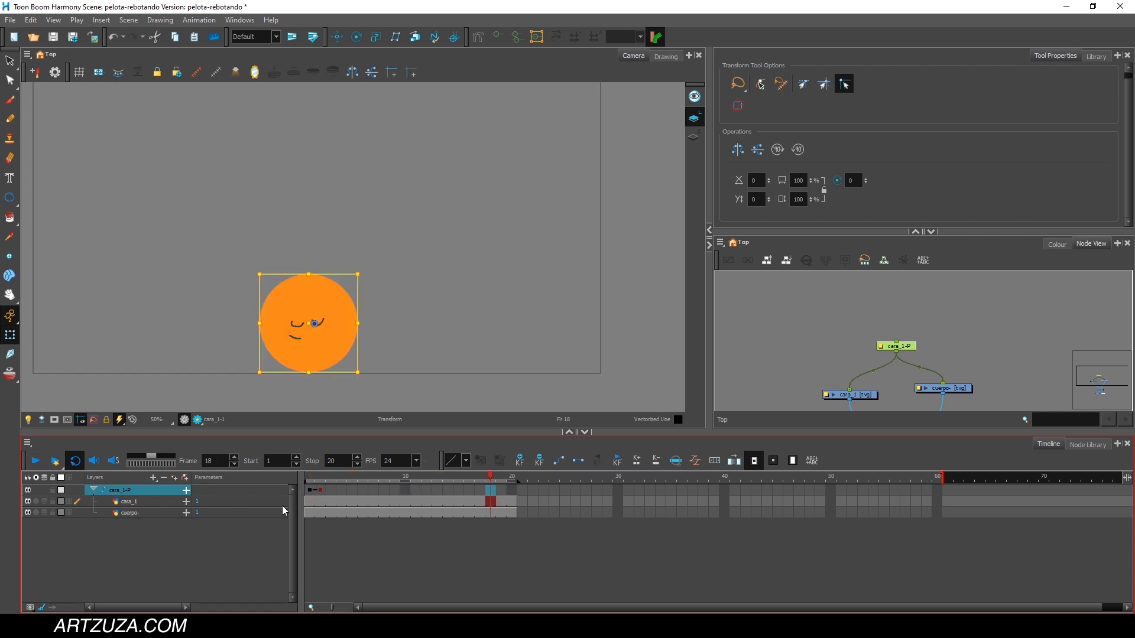
click(310, 479)
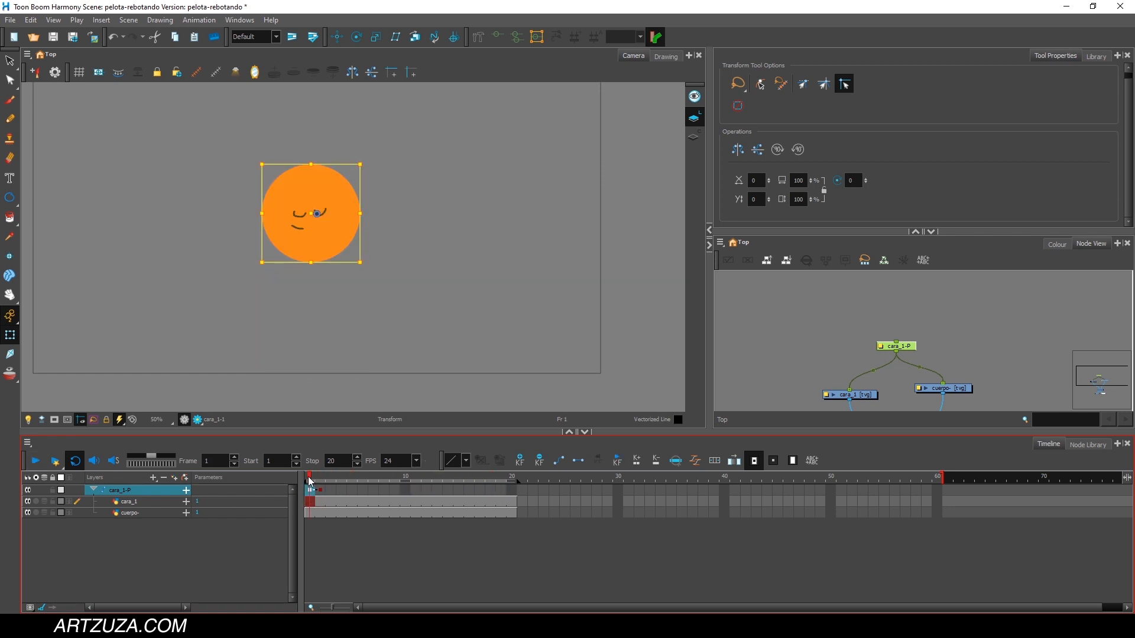
Move the cara_1-P peg's lowered-ball keyframe to frame 12 and play the animation from frame 1.
click(364, 489)
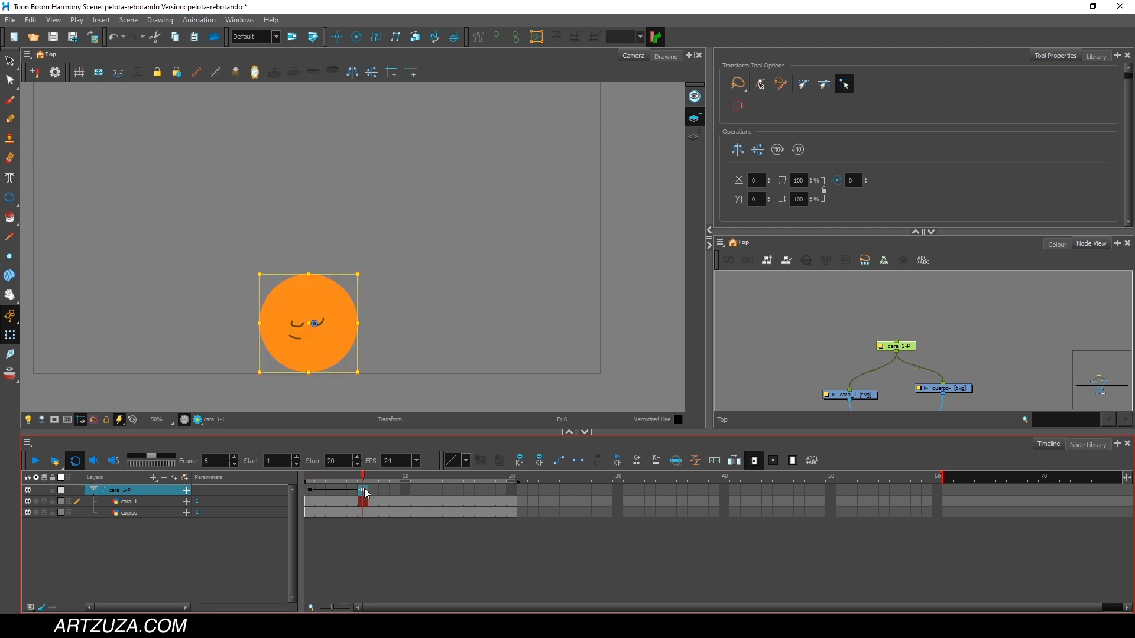
drag(364, 490, 427, 490)
drag(322, 477, 309, 477)
click(37, 461)
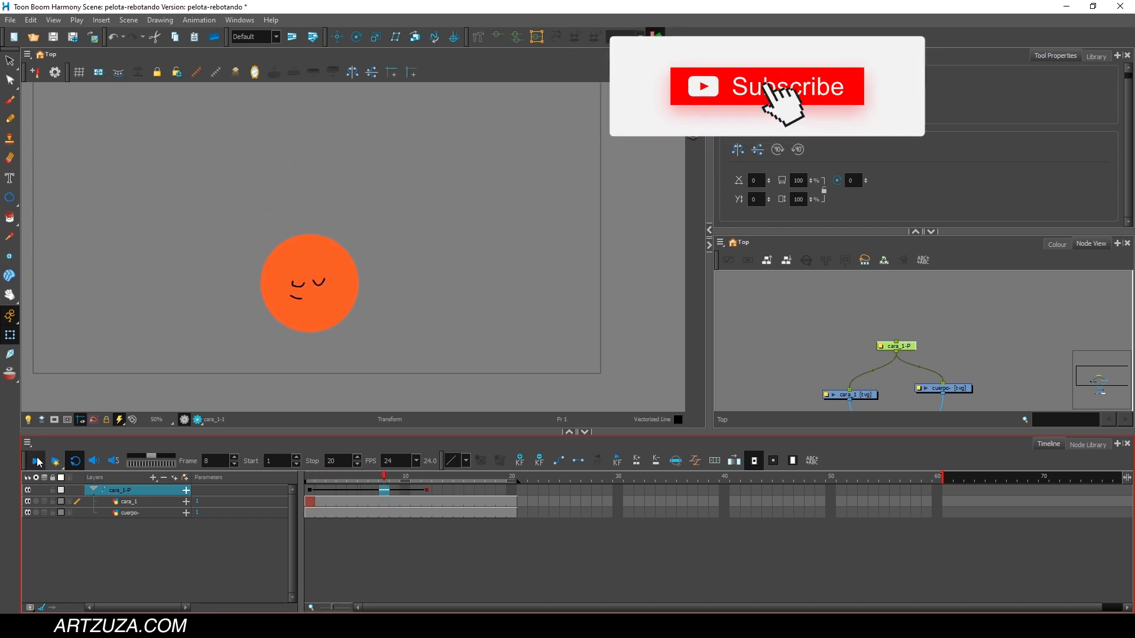
click(37, 461)
mouse_move(324, 478)
mouse_down()
mouse_move(426, 476)
mouse_move(315, 486)
mouse_up()
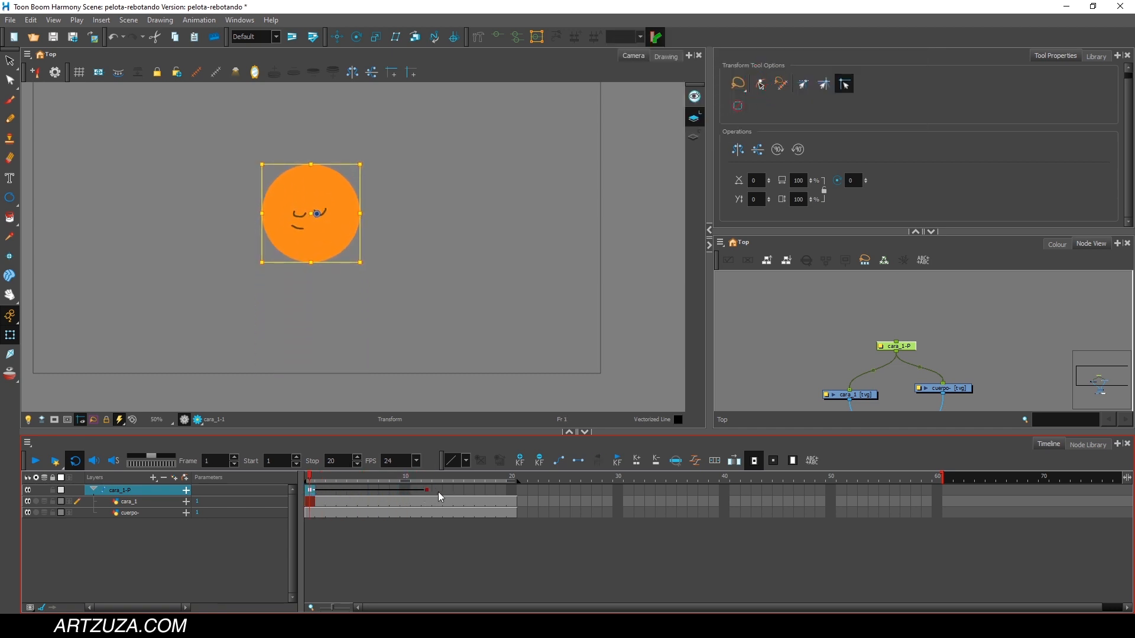
Set the cara_1-P peg's keyframes at frames 1 and 12 to stop-motion keyframes and play the animation from frame 1.
drag(428, 491, 305, 491)
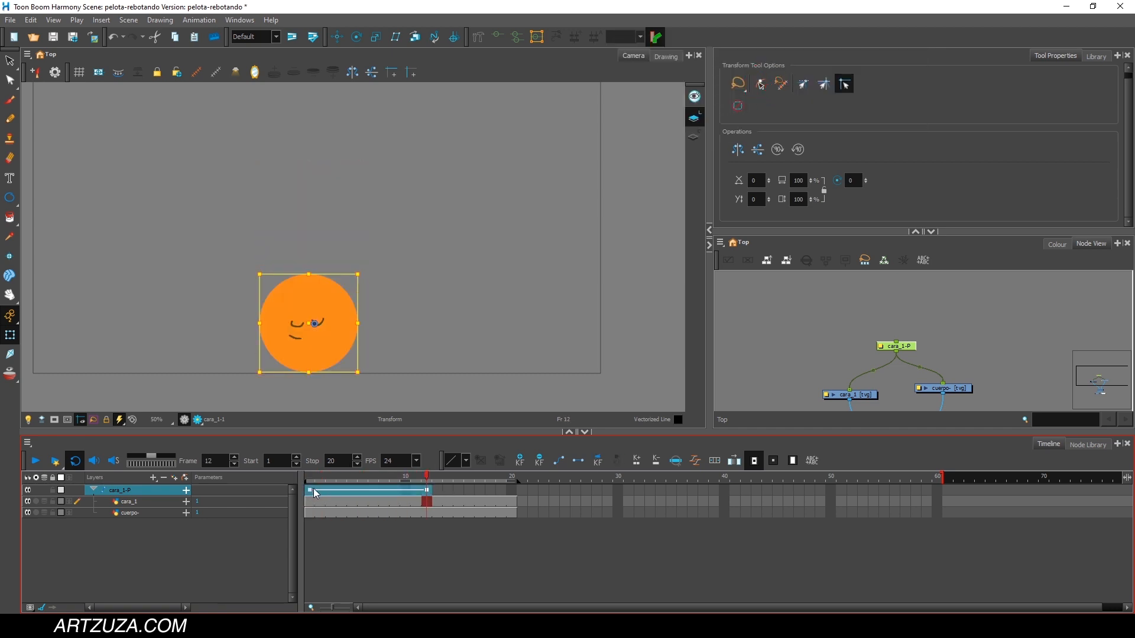
right_click(307, 490)
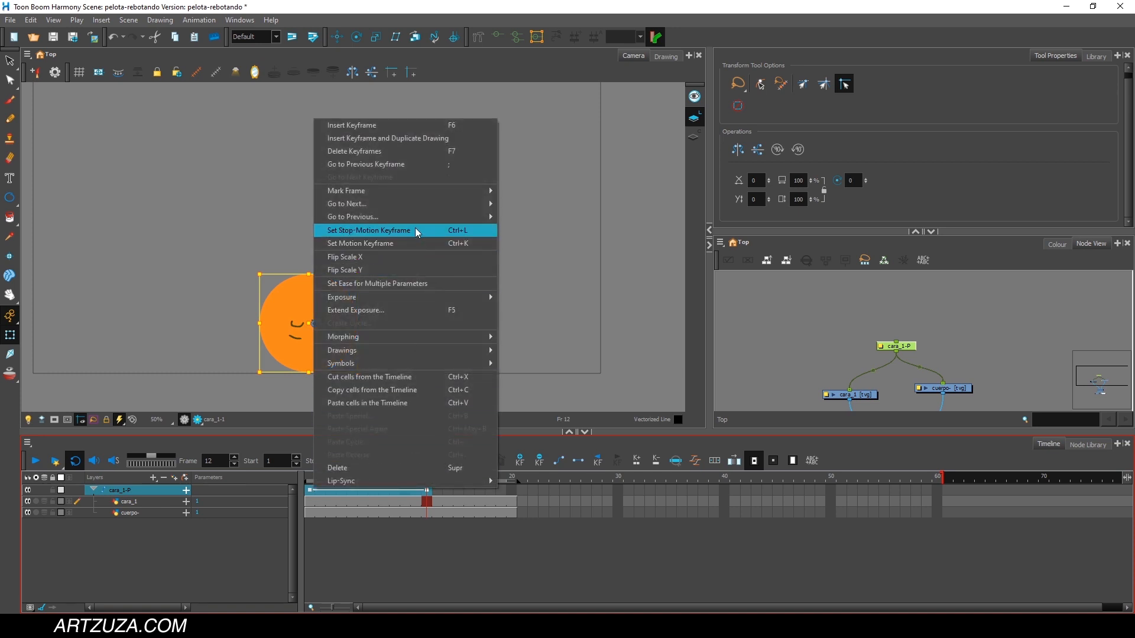
click(367, 230)
drag(427, 478, 318, 471)
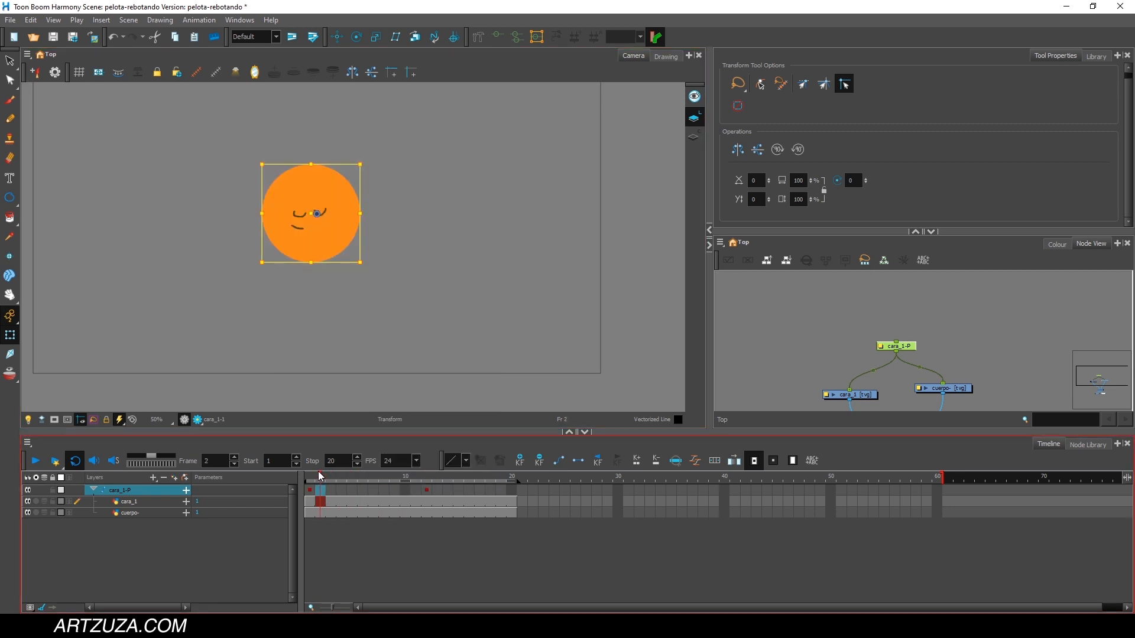
click(308, 476)
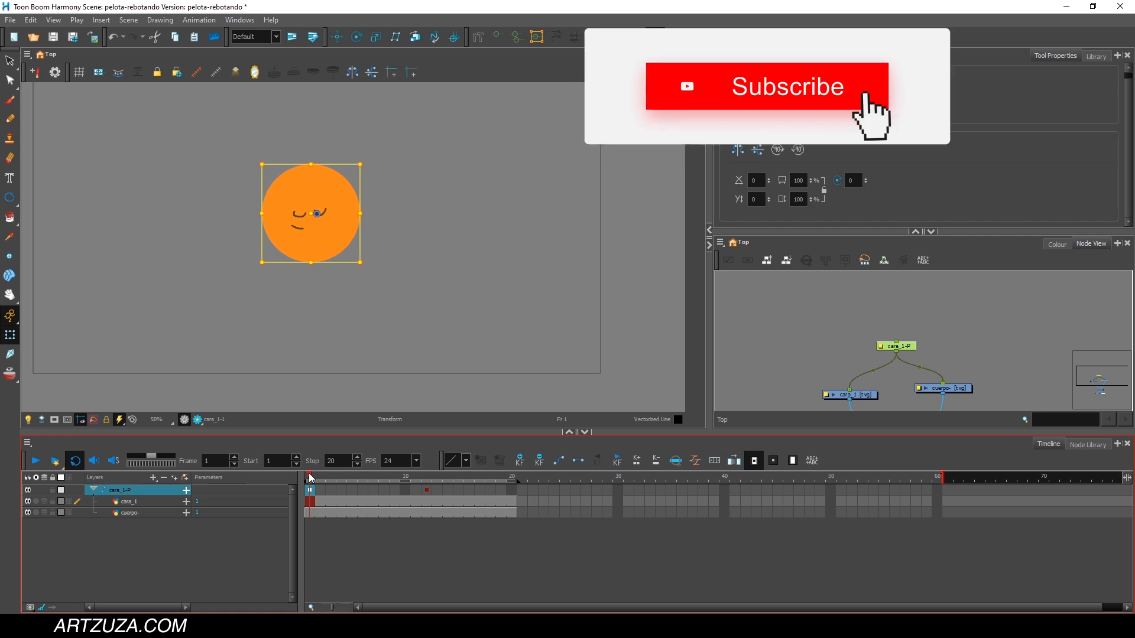
click(42, 465)
click(42, 465)
mouse_move(312, 480)
mouse_down()
mouse_move(436, 480)
mouse_move(310, 486)
mouse_up()
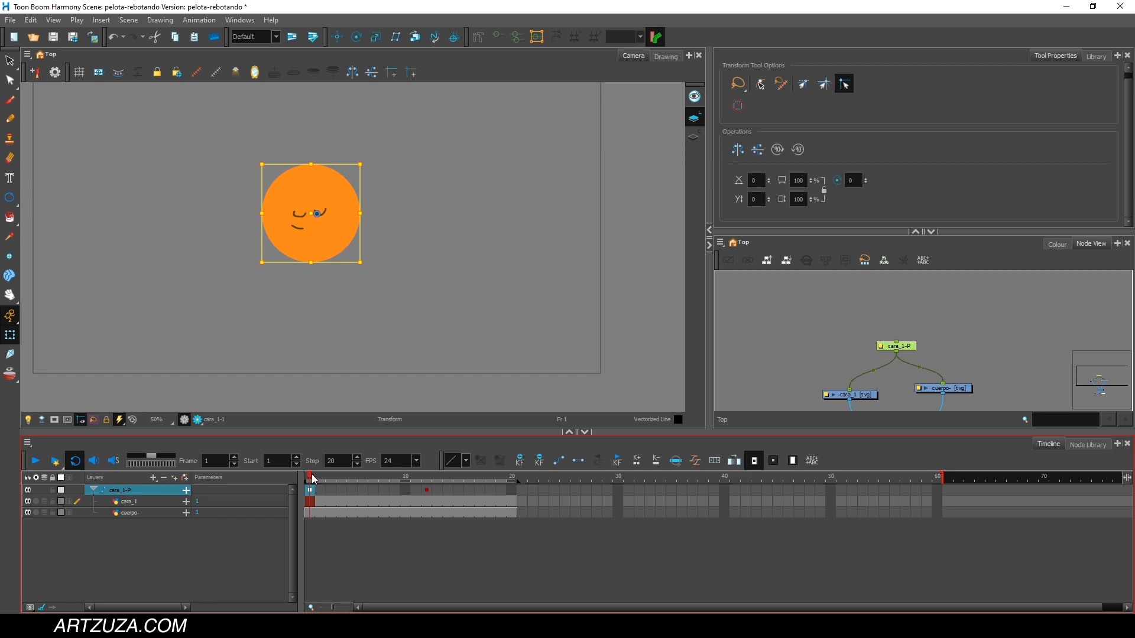
Move the cara_1-P peg's lowered-ball keyframe to frame 8.
drag(314, 480, 436, 485)
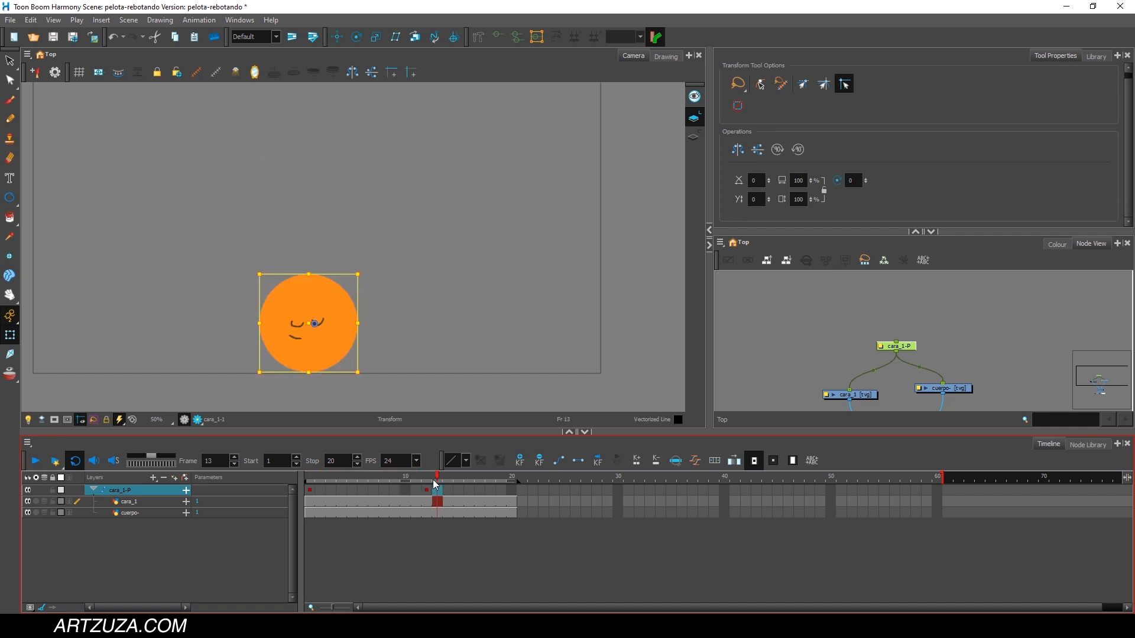
click(426, 490)
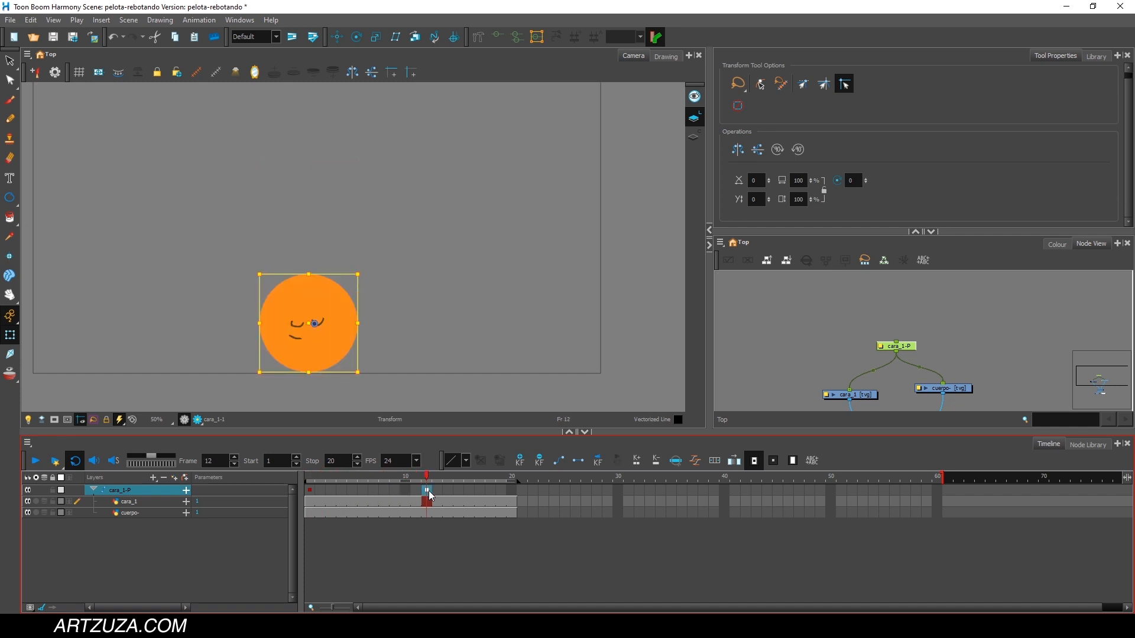
click(323, 490)
mouse_move(323, 480)
mouse_down()
mouse_move(451, 480)
mouse_move(310, 480)
mouse_move(394, 480)
mouse_move(319, 479)
mouse_up()
drag(389, 490, 386, 490)
Convert the cara_1-P peg's keyframes at frames 1 and 8 to motion keyframes and play back the fall from frame 1.
drag(316, 480, 387, 492)
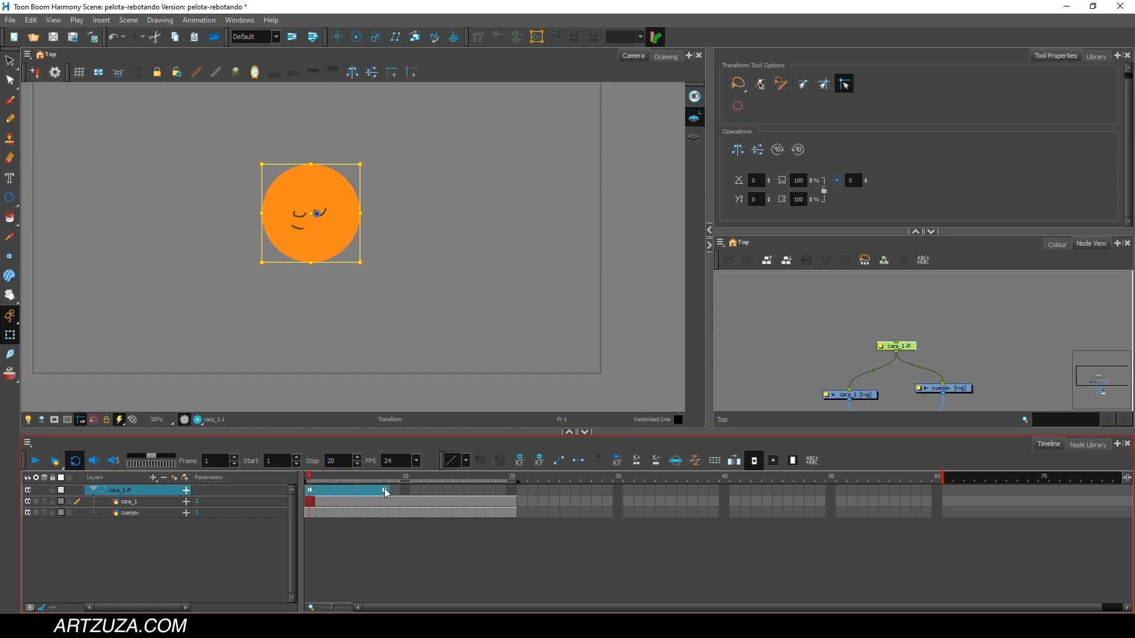
right_click(385, 491)
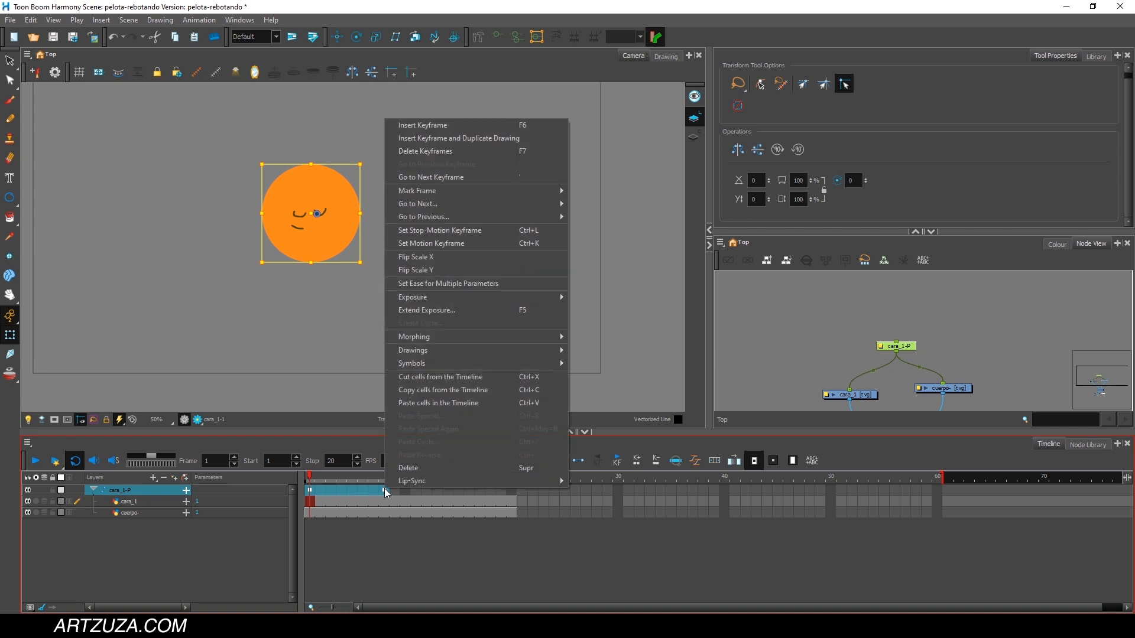
click(454, 246)
drag(385, 491, 348, 492)
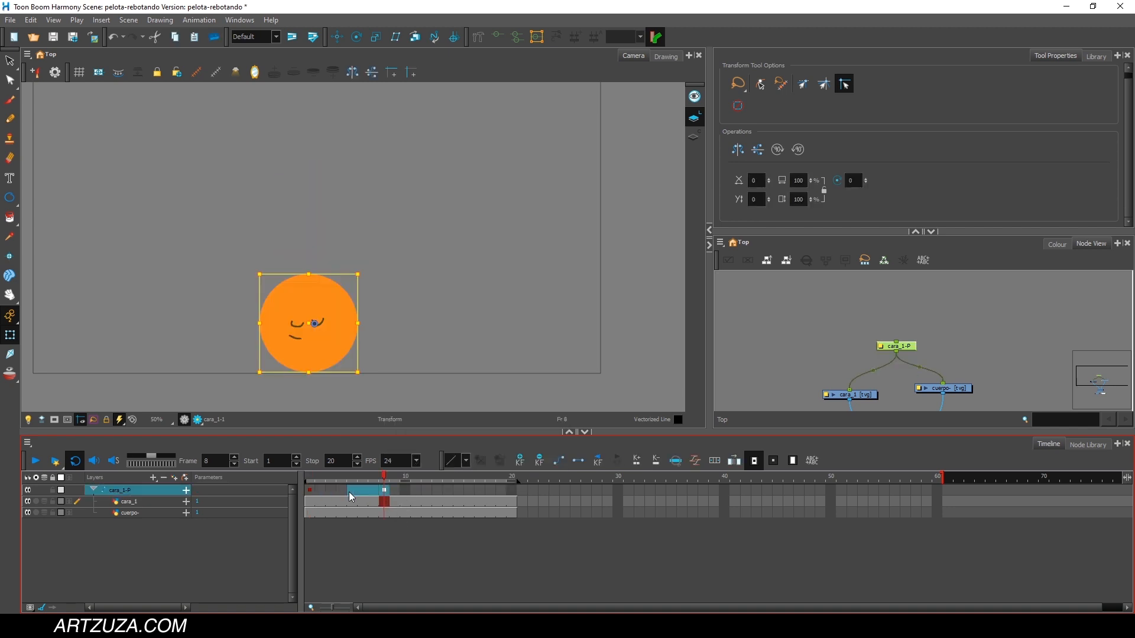
click(562, 461)
drag(383, 479, 307, 482)
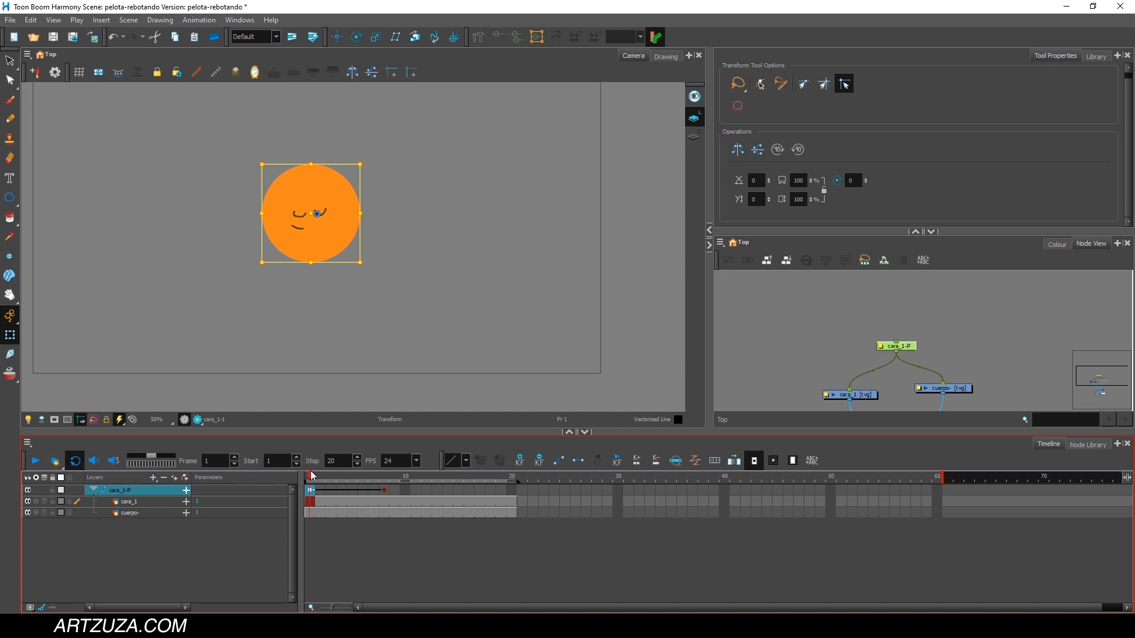
mouse_move(314, 477)
mouse_down()
mouse_move(328, 480)
mouse_move(310, 482)
mouse_up()
click(36, 463)
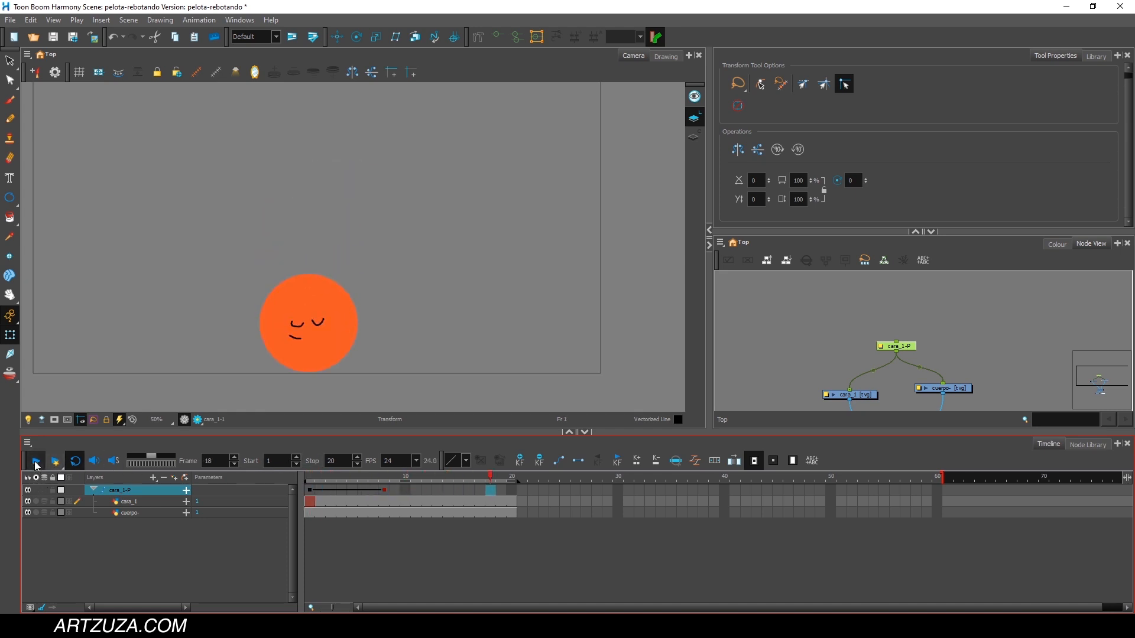
click(36, 462)
mouse_move(315, 480)
mouse_down()
mouse_move(384, 480)
mouse_move(312, 481)
mouse_up()
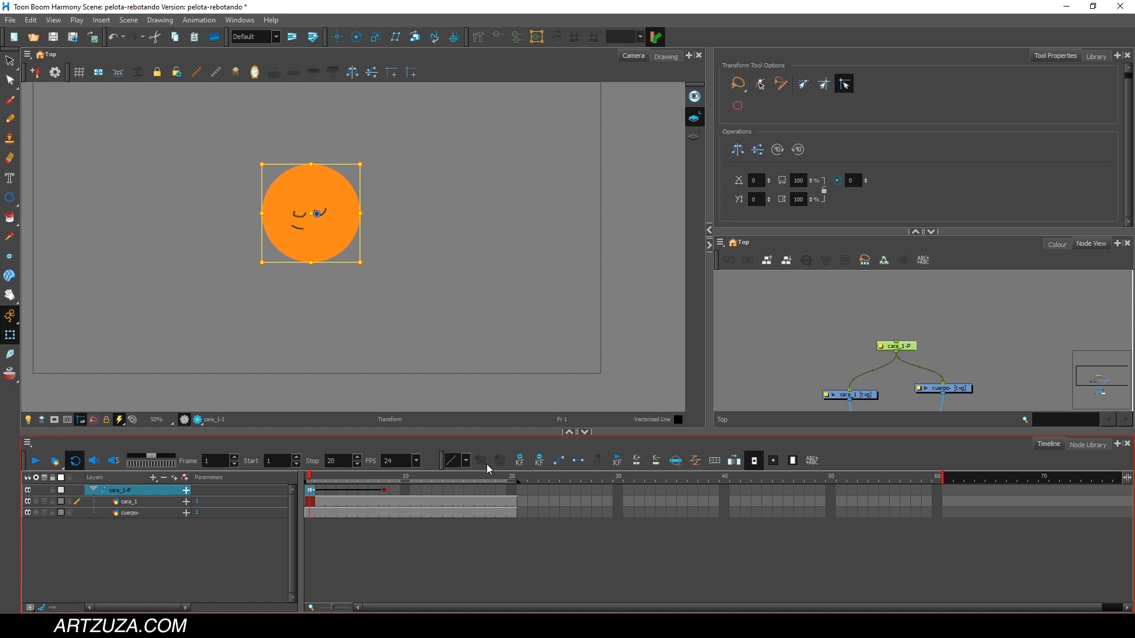
Apply an ease to the peg's frame 1 keyframe with a right time ratio of about 72.63 and a right value ratio of about 0.74.
click(696, 464)
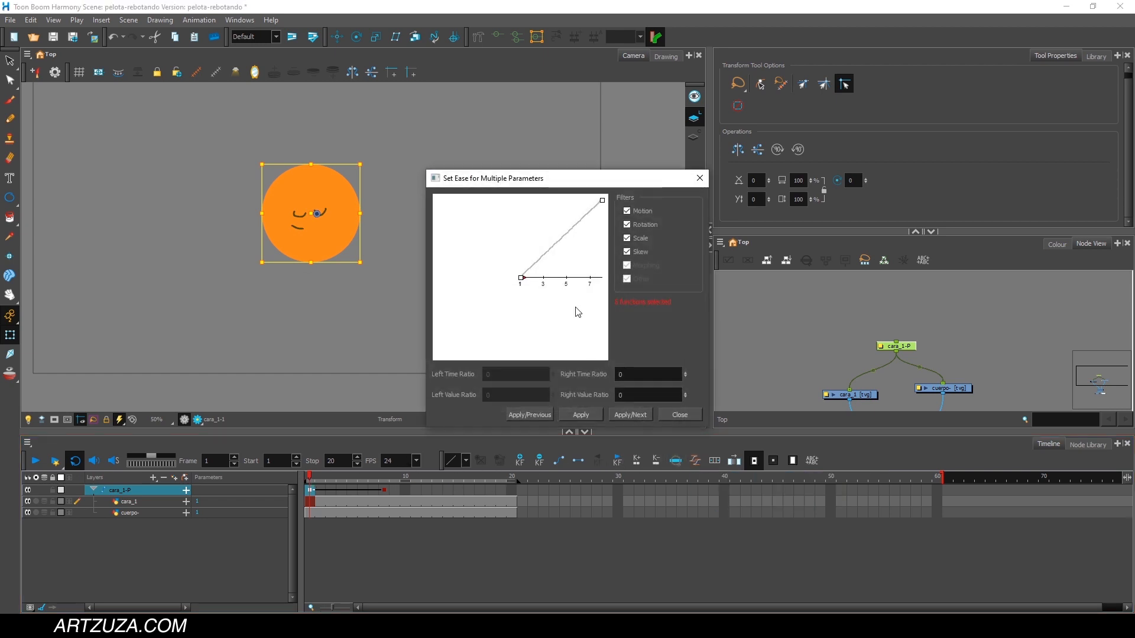
drag(570, 179, 526, 156)
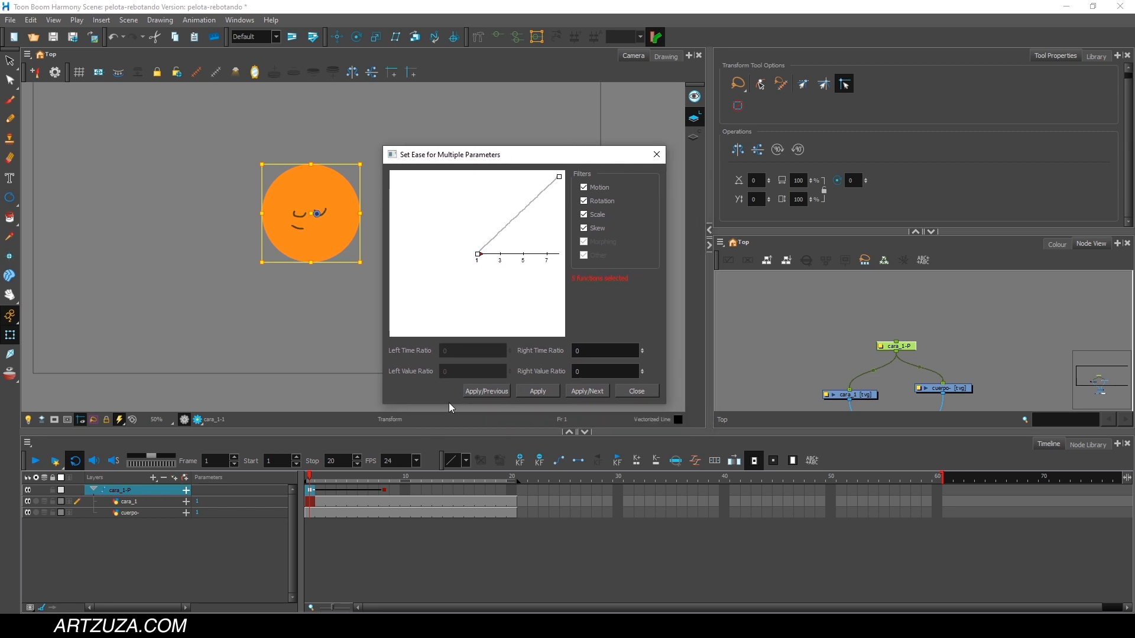
drag(666, 406, 939, 409)
drag(579, 160, 528, 156)
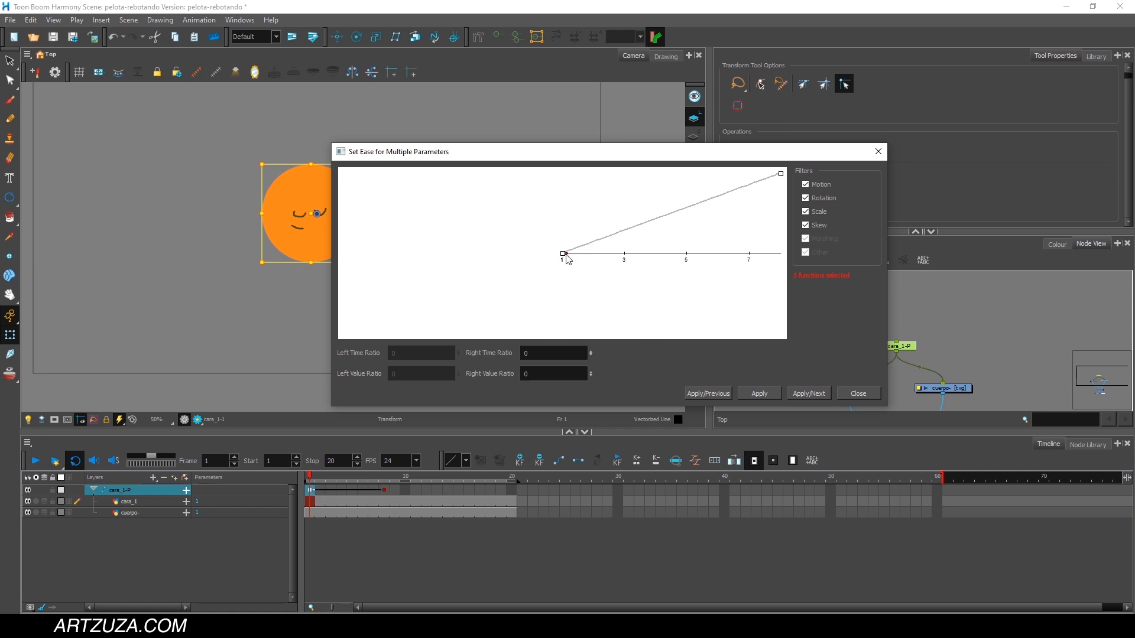
drag(567, 259, 689, 257)
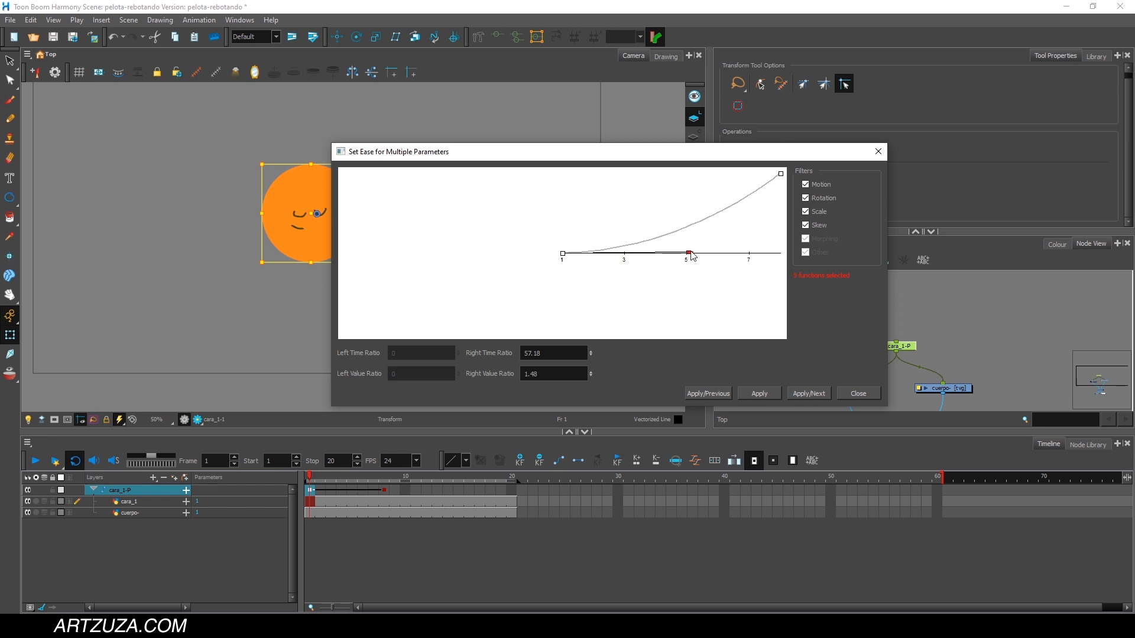
drag(690, 253, 654, 255)
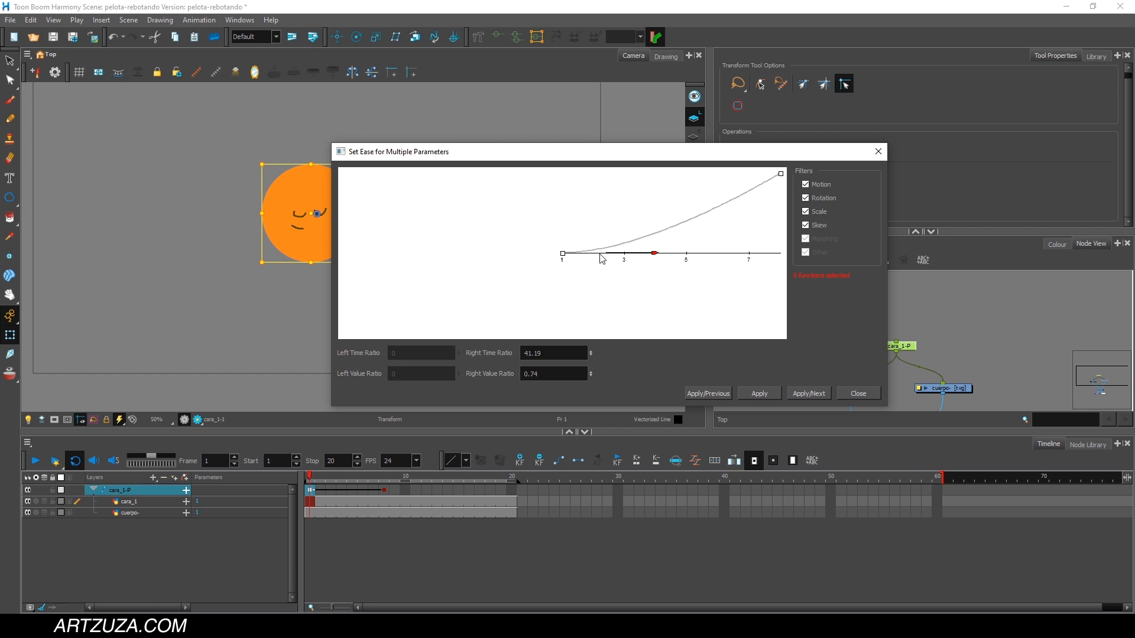
drag(655, 253, 722, 255)
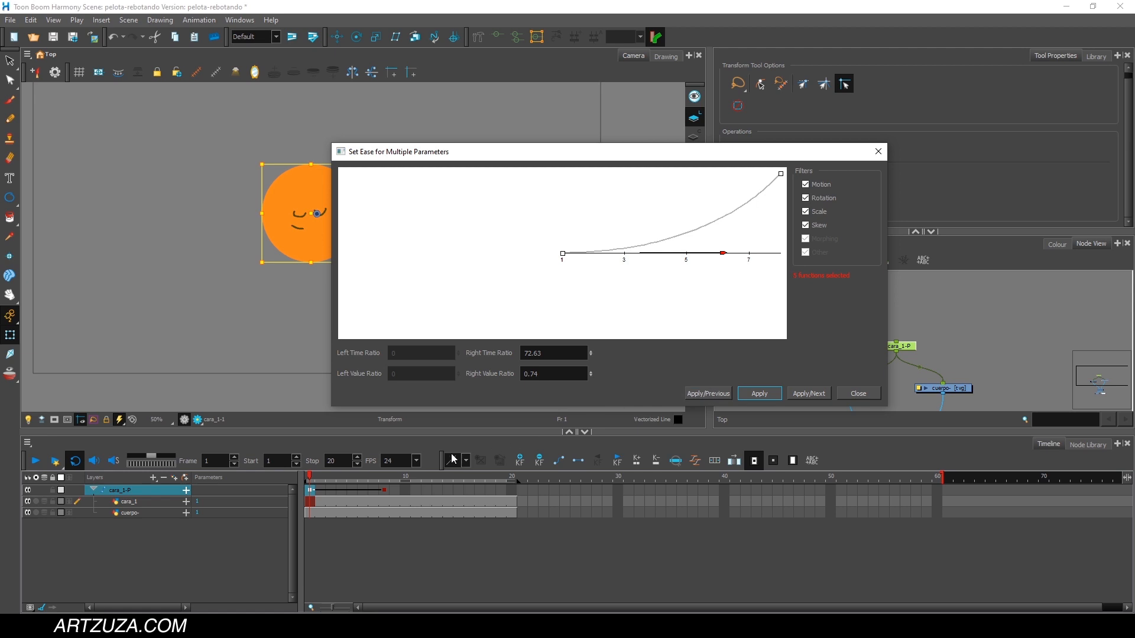
click(859, 393)
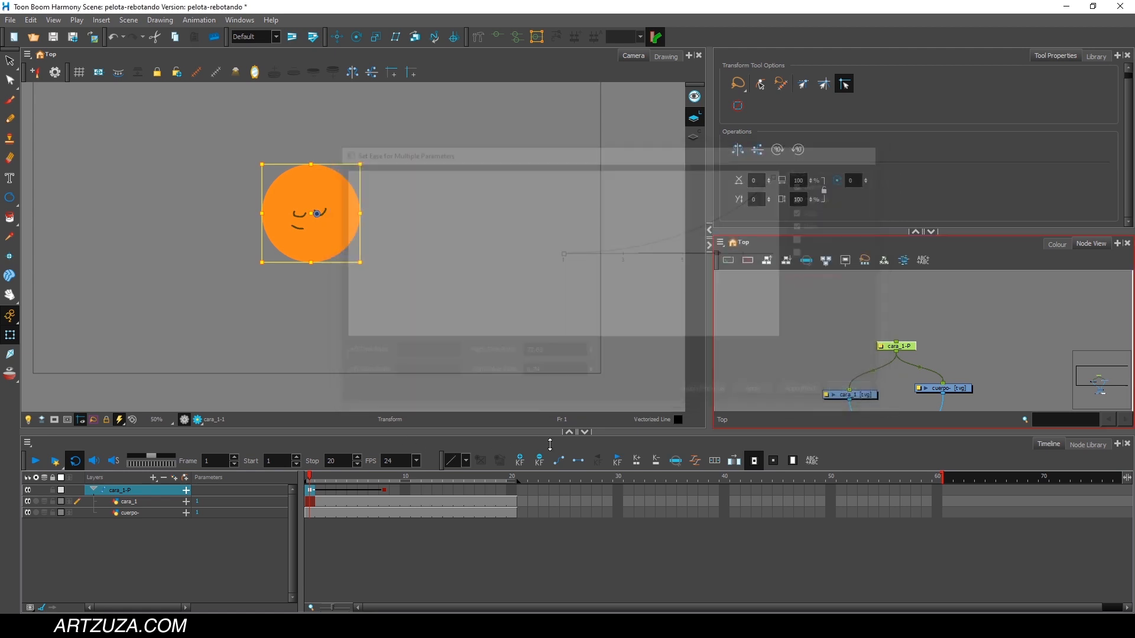
Play back the eased fall, turn on onion skin for the ball's layers, and scrub through frames 1 to 8.
click(36, 462)
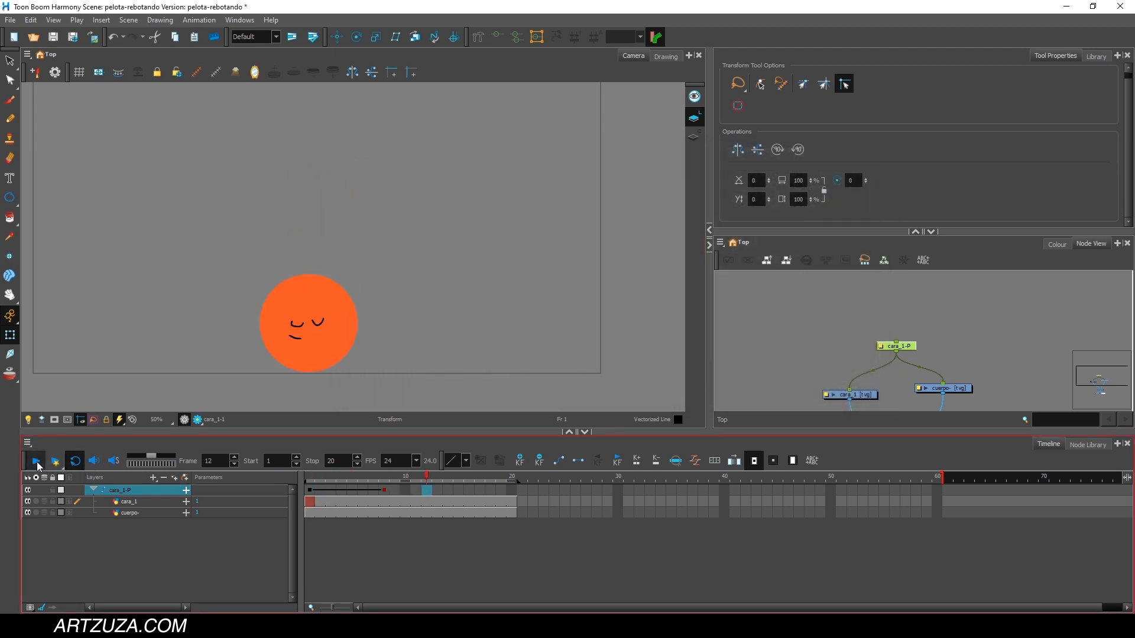
click(36, 462)
mouse_move(315, 477)
mouse_down()
mouse_move(374, 475)
mouse_move(309, 476)
mouse_up()
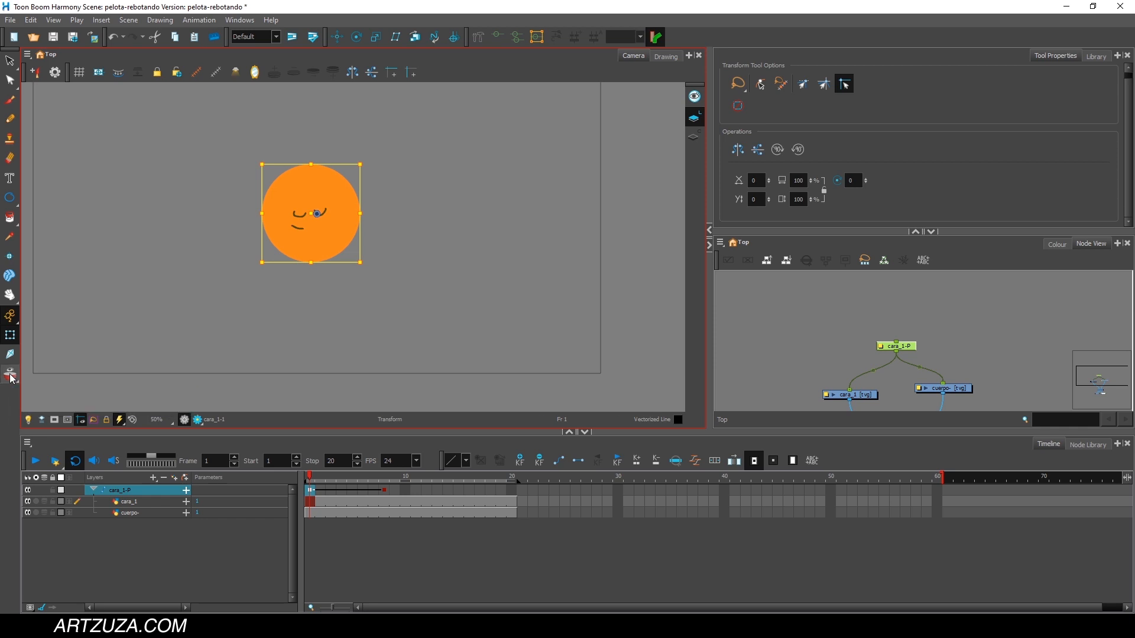
drag(313, 478, 385, 477)
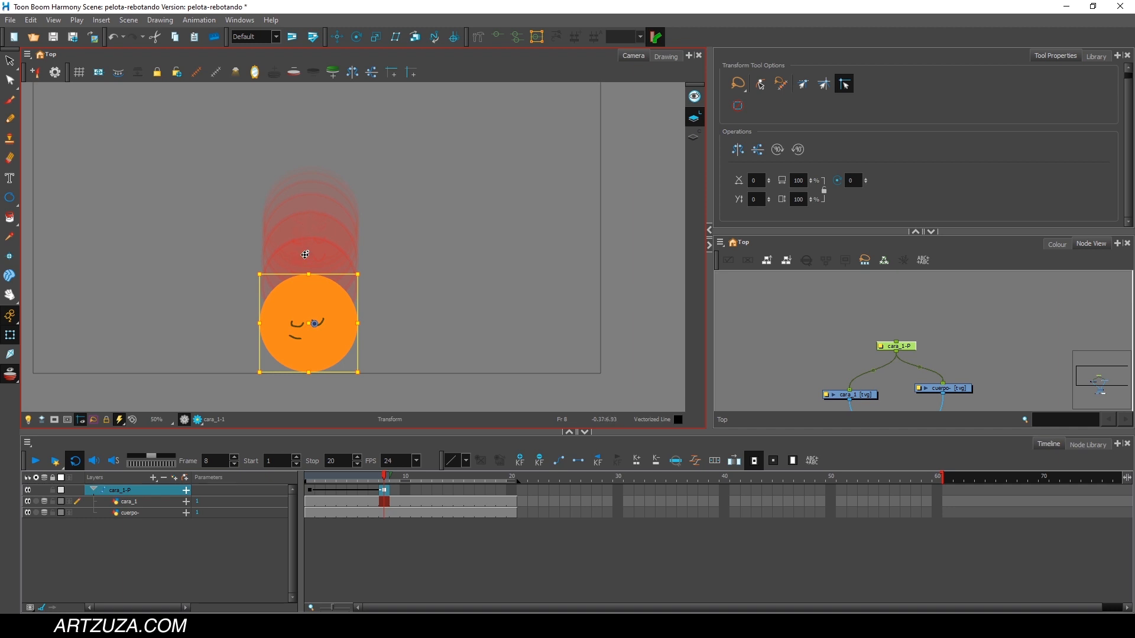
drag(394, 478, 331, 479)
Apply an ease to the cara_1-P peg's frame 8 keyframe with a left time ratio of about 88.61 and a left value ratio of about 2.29.
click(695, 466)
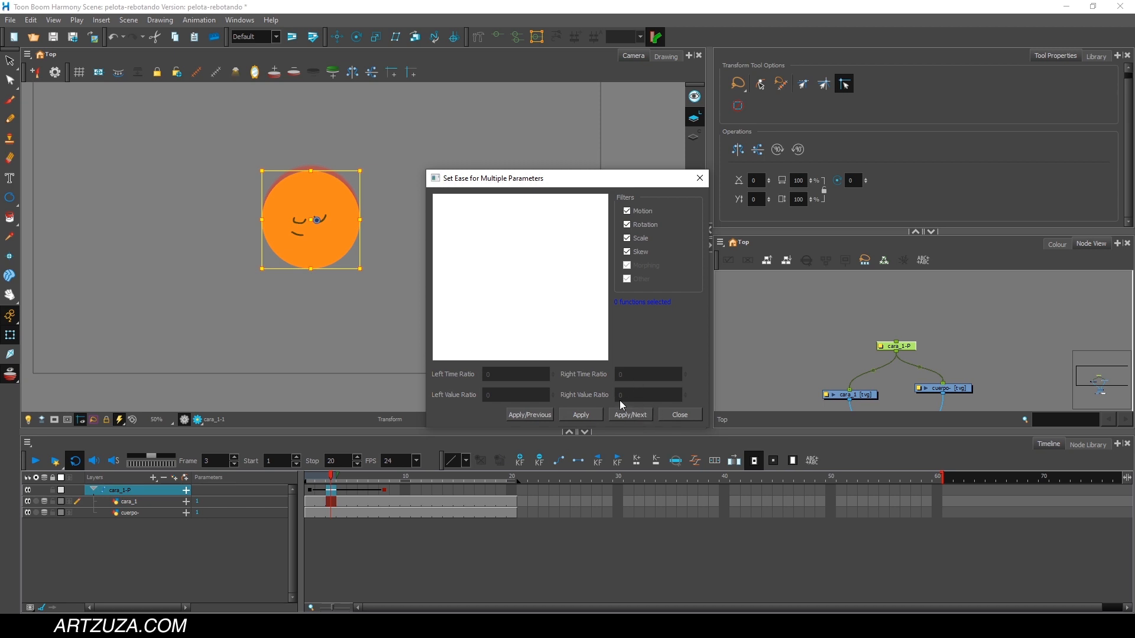
click(541, 415)
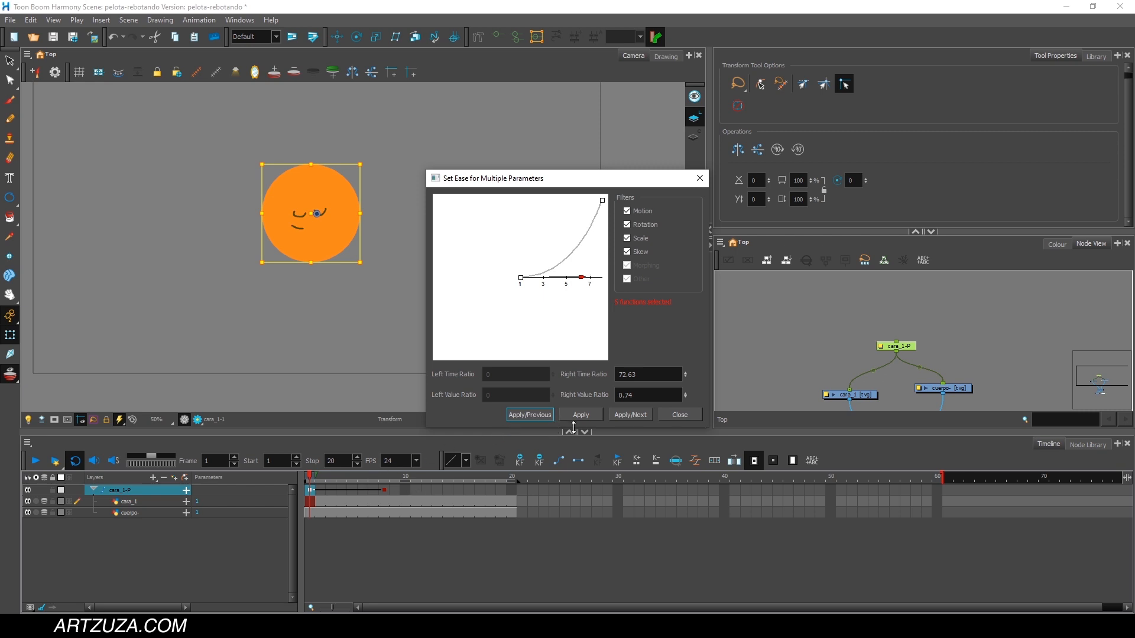
click(630, 414)
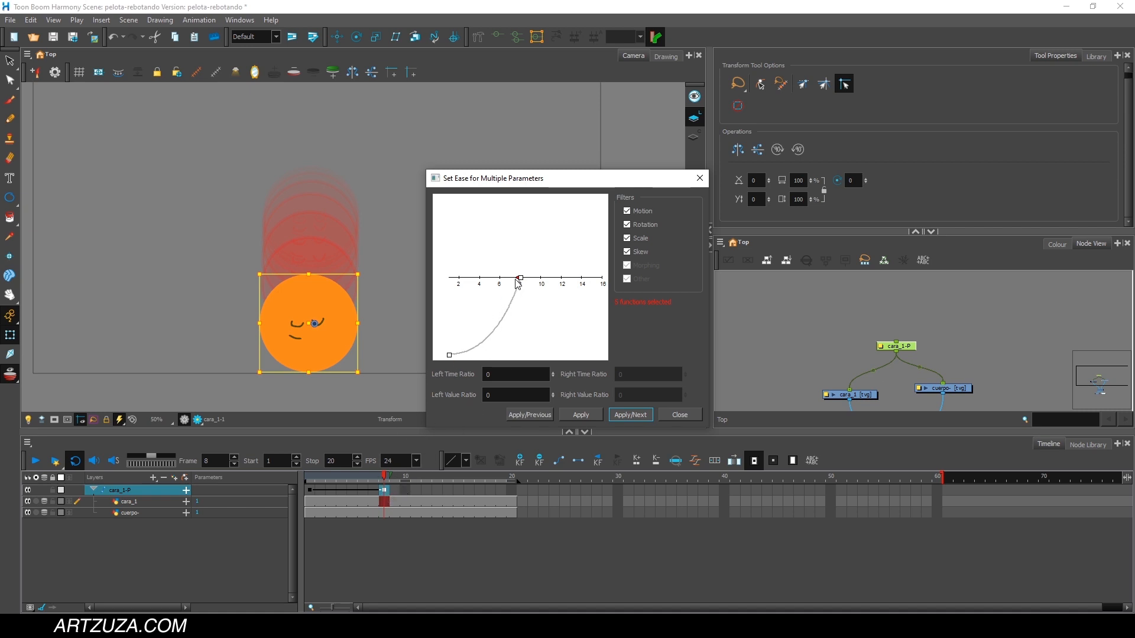
drag(516, 279, 457, 281)
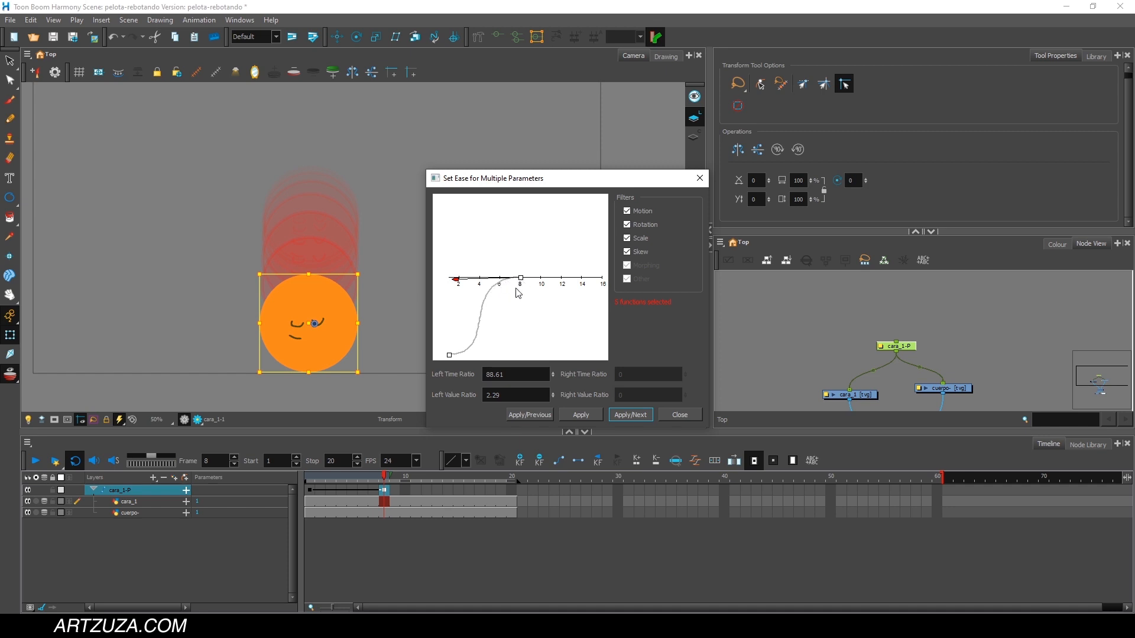
click(595, 417)
click(671, 416)
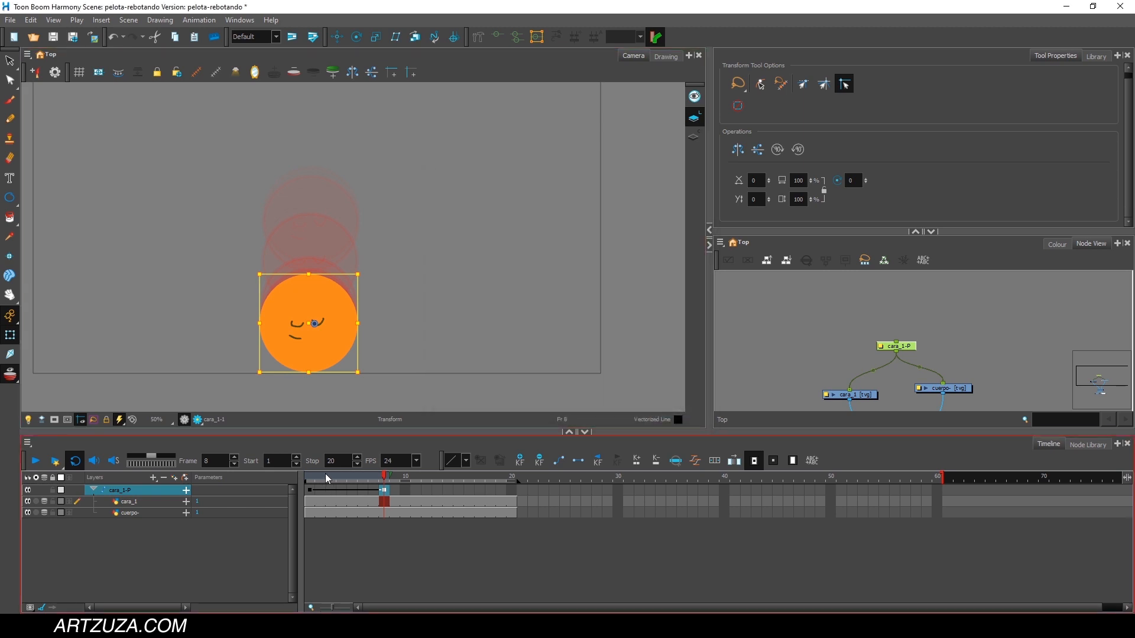
Scrub through frames 1 to 8 with onion skin and play back the ball's eased fall, returning to frame 1.
drag(328, 477, 362, 475)
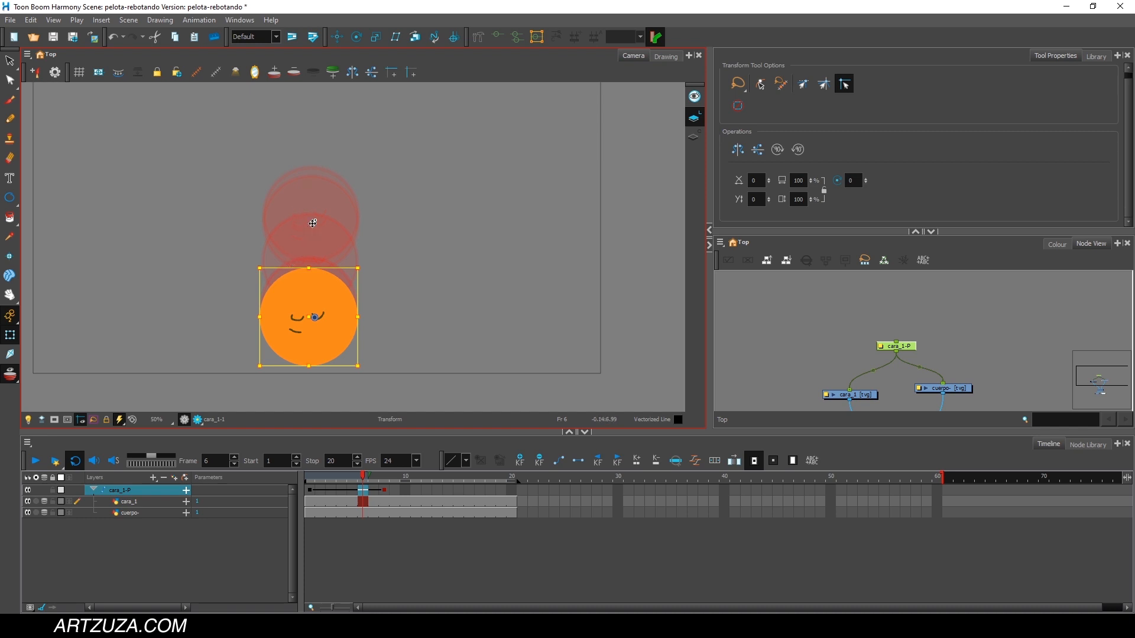
drag(363, 479, 383, 480)
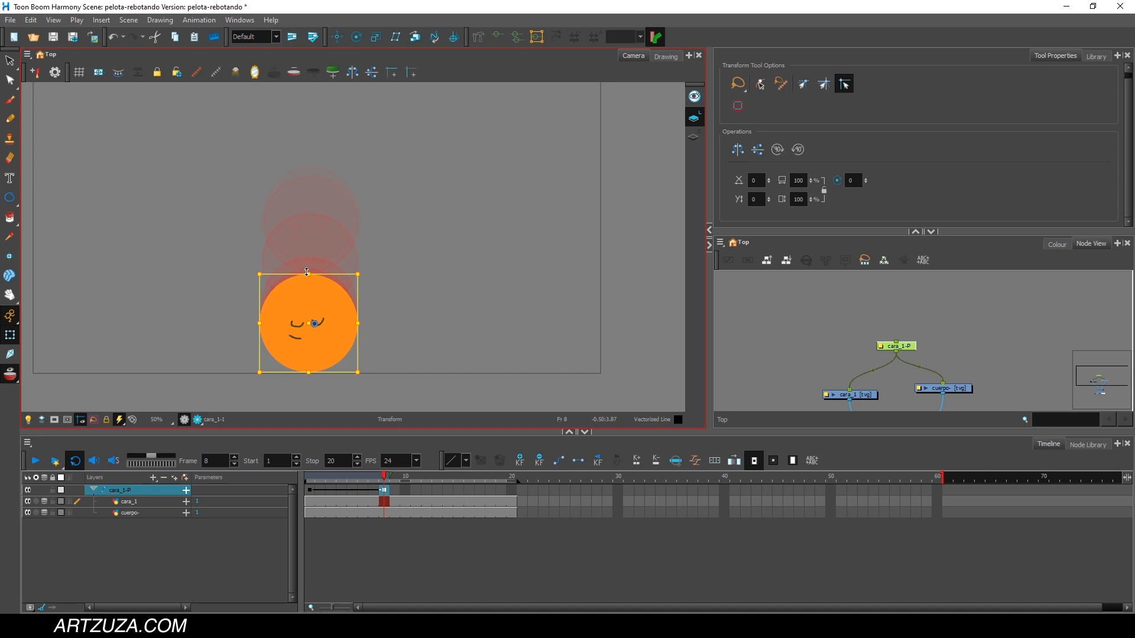
drag(383, 479, 308, 490)
click(37, 461)
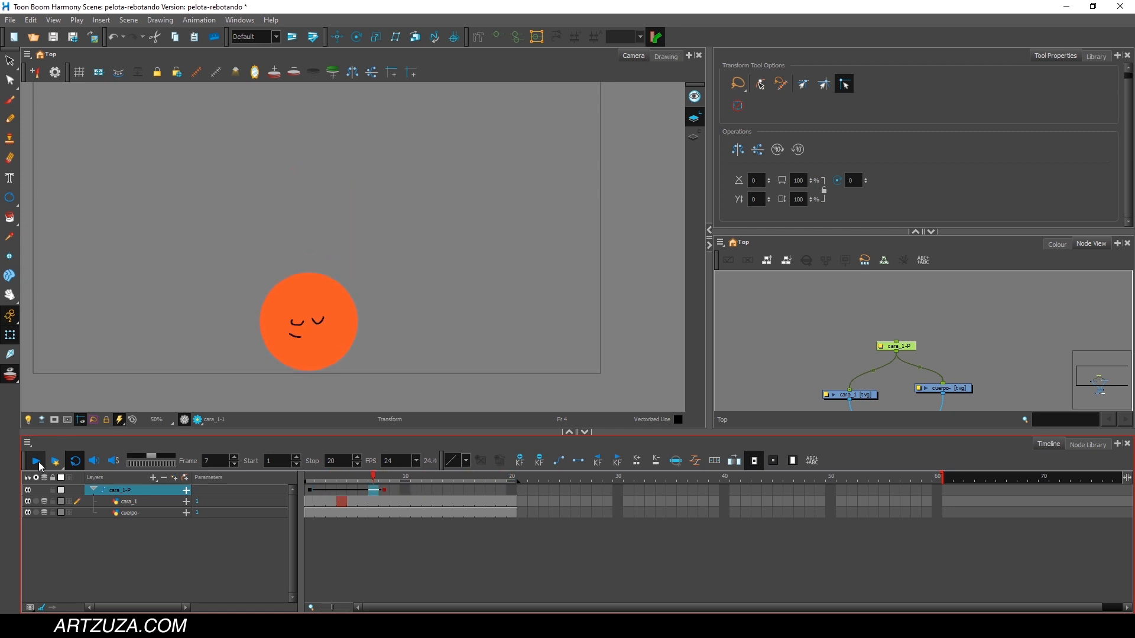
click(37, 461)
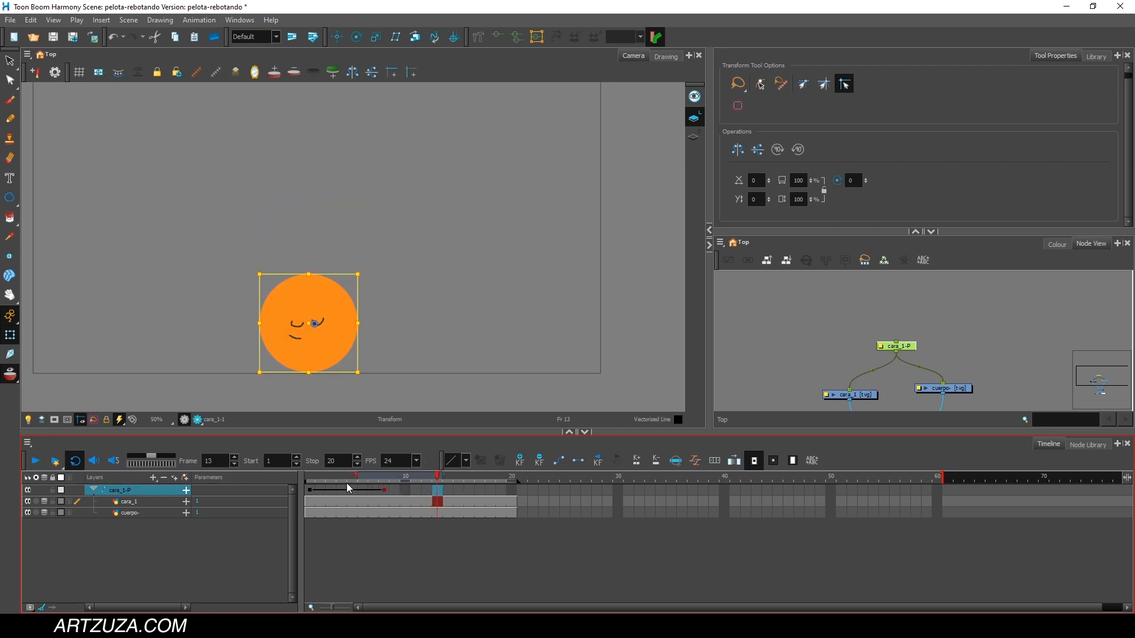
drag(338, 480, 274, 480)
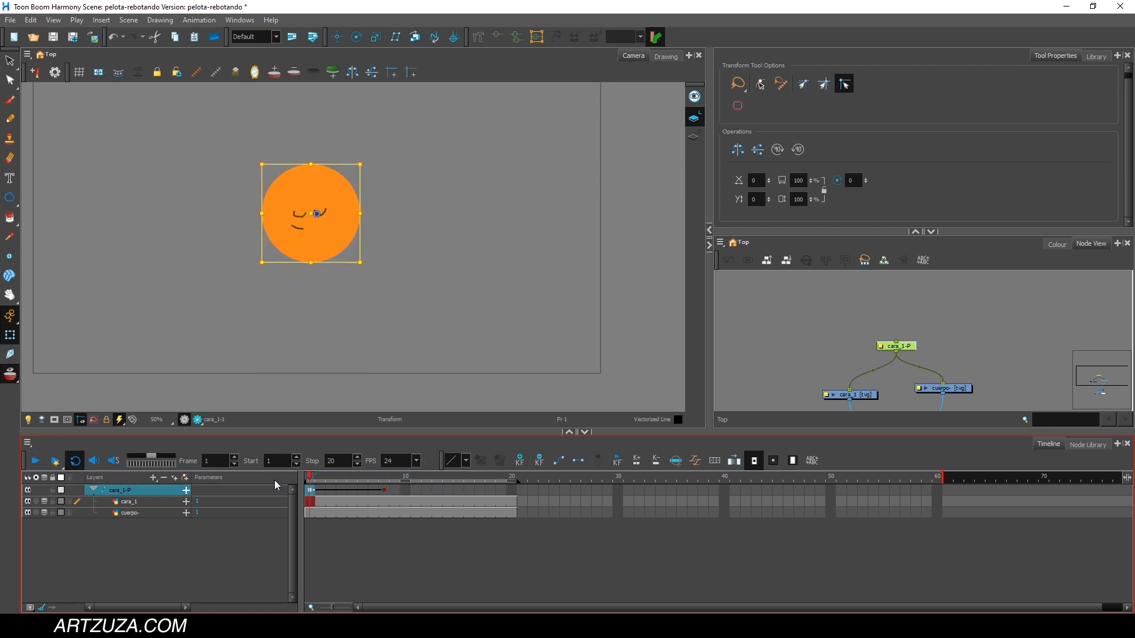
drag(852, 340, 830, 286)
scroll(909, 304, up, 2)
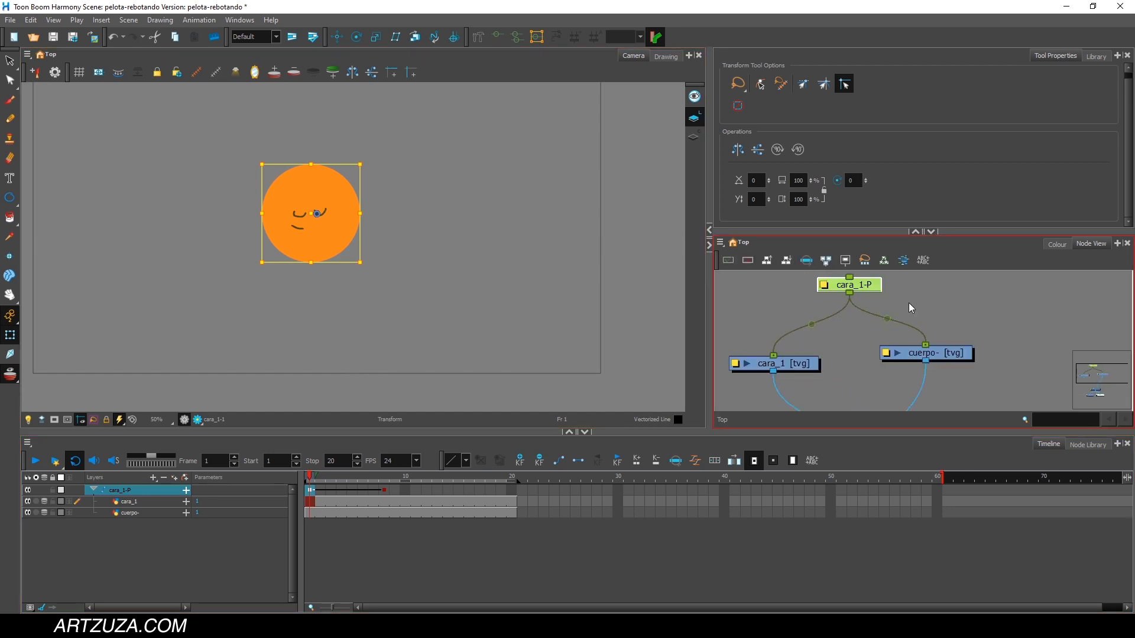
drag(925, 302, 950, 308)
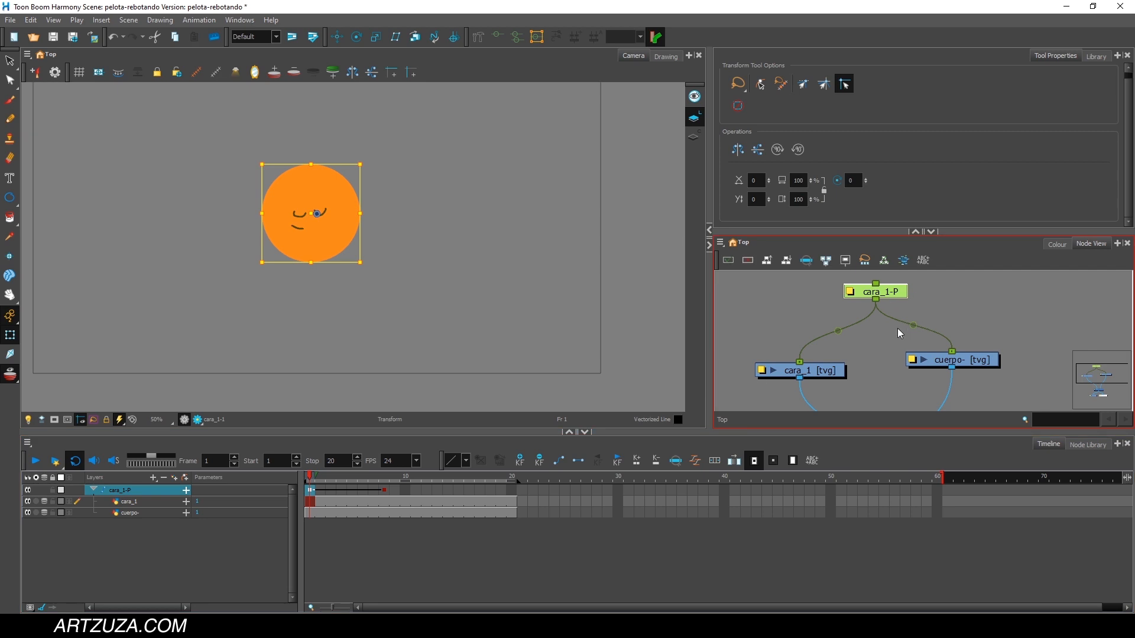
mouse_move(875, 342)
mouse_down()
mouse_move(879, 352)
mouse_move(879, 339)
mouse_up()
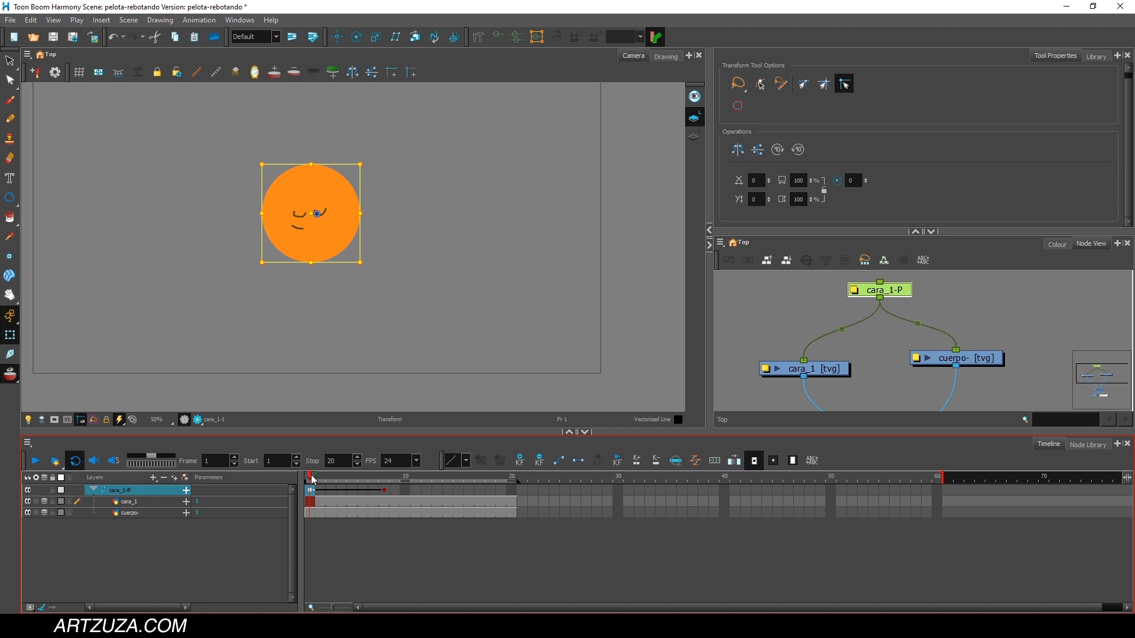
Copy the cara_1-P peg's raised-ball keyframe from frame 1 to frame 14 and play back the bounce.
drag(313, 480, 355, 481)
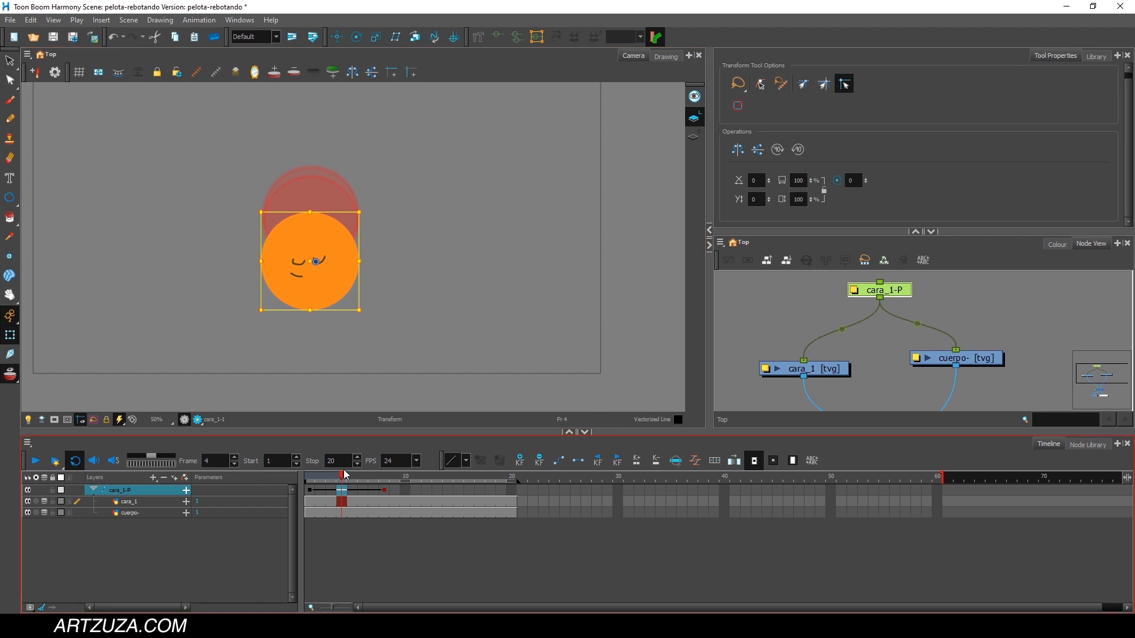
drag(324, 479, 425, 499)
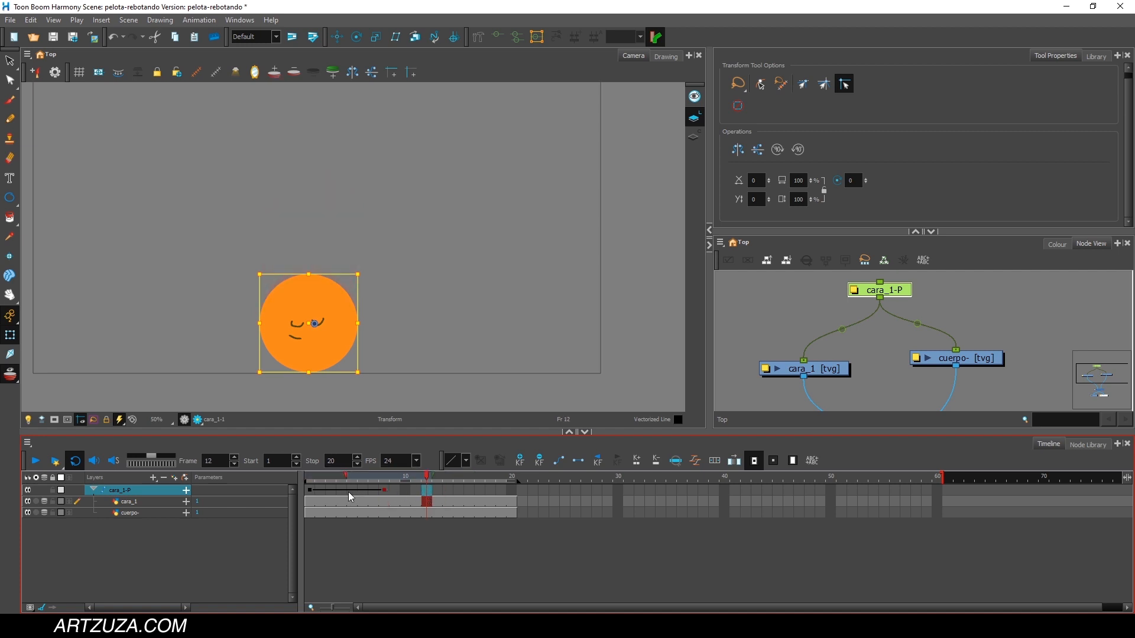
click(311, 494)
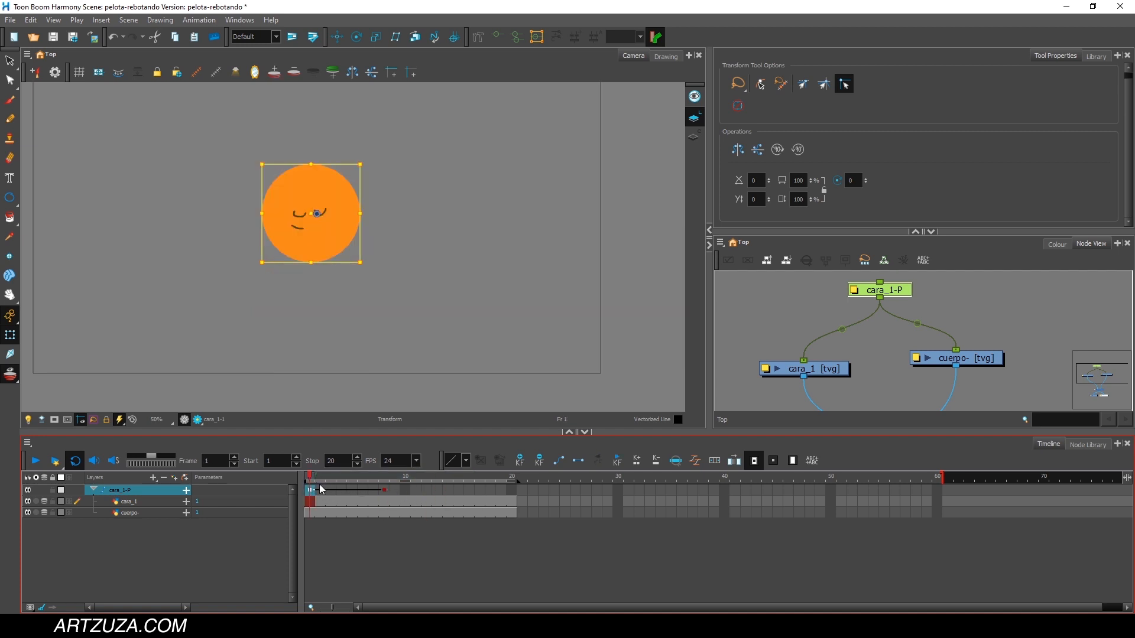
drag(335, 477, 449, 477)
key(ctrl+v)
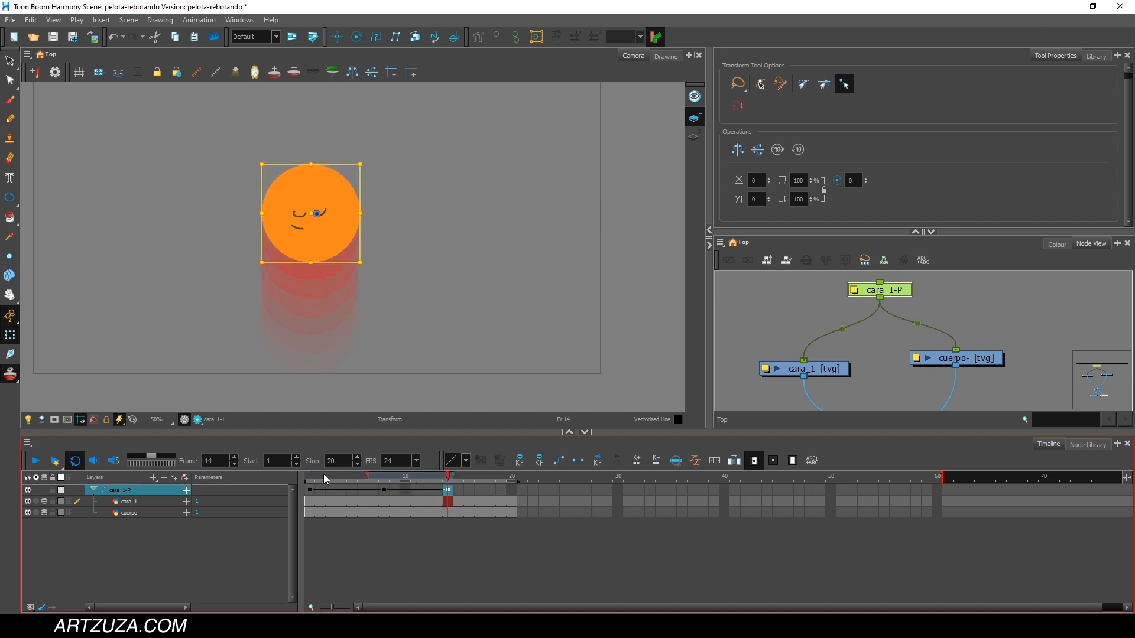
drag(324, 478, 449, 478)
click(35, 461)
Delete the cara_1-P peg's keyframes, clearing the ball's motion.
key(Delete)
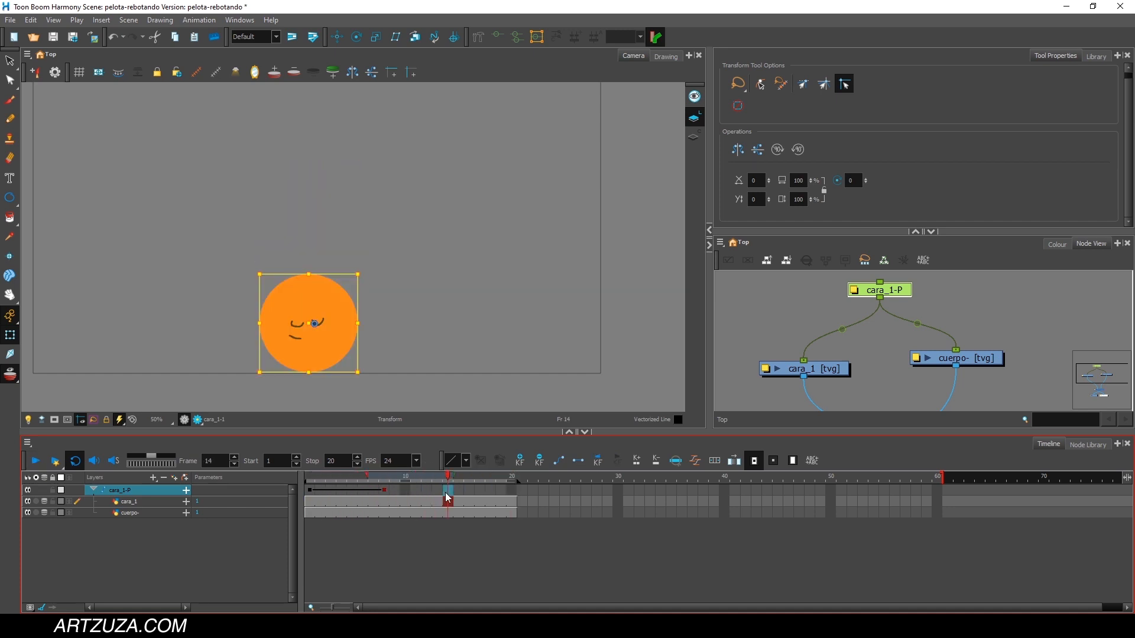
click(388, 478)
key(Delete)
click(333, 479)
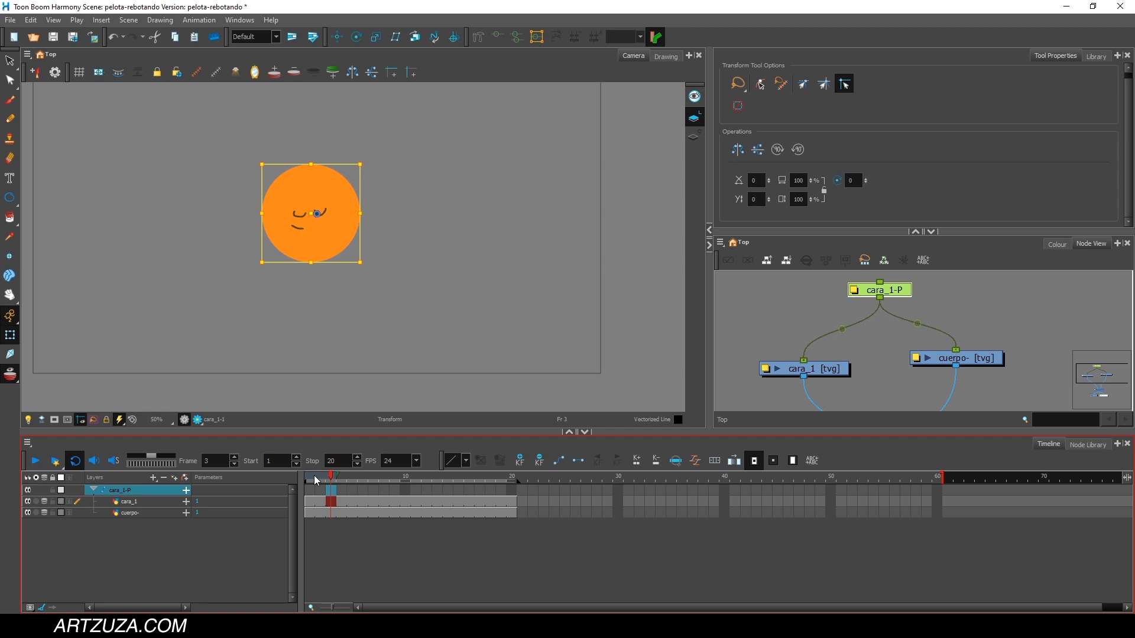
click(696, 461)
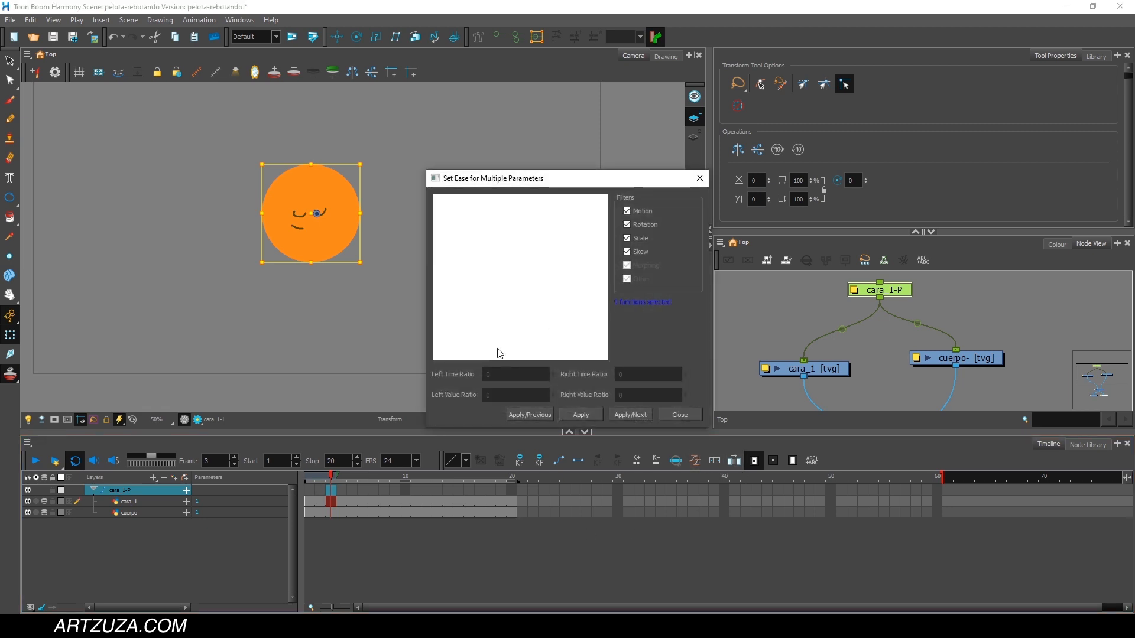
click(700, 178)
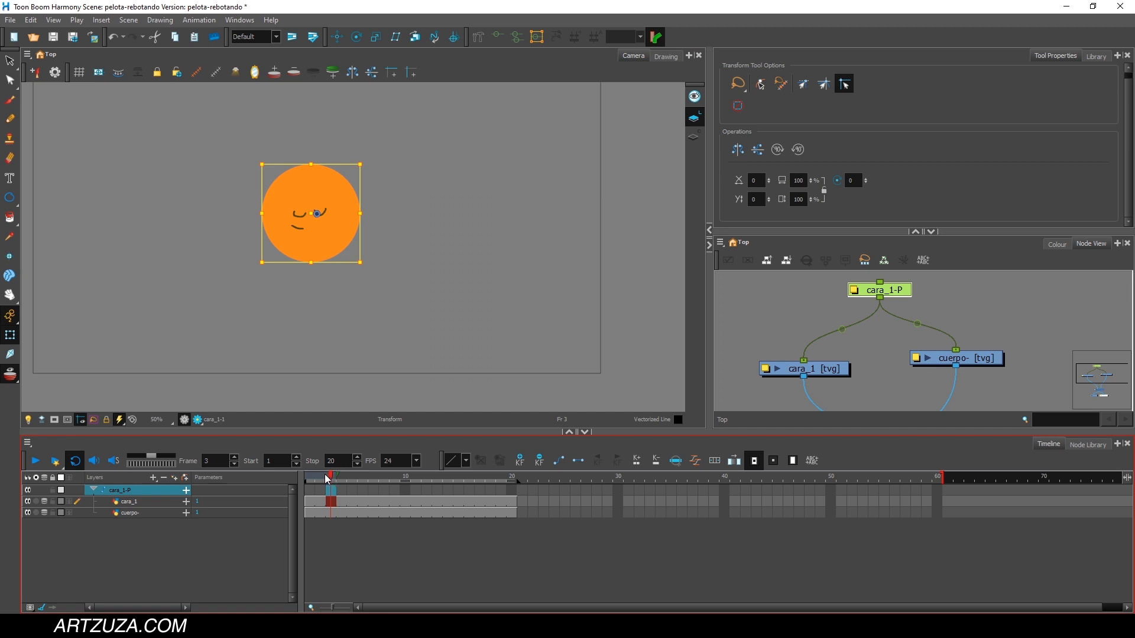
drag(325, 475, 305, 493)
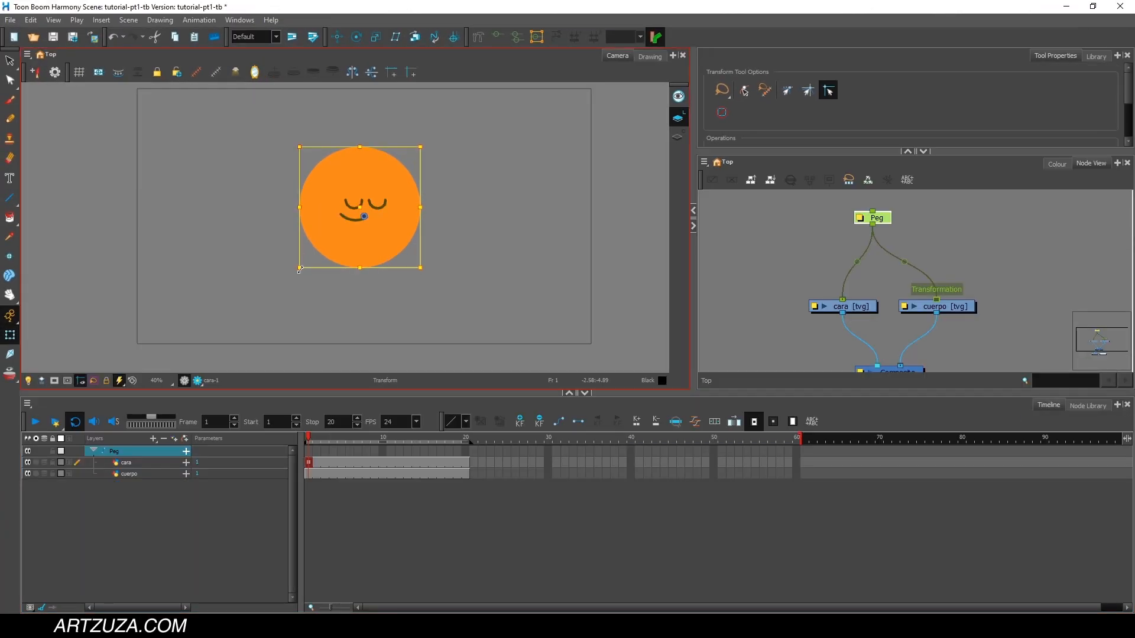
drag(299, 269, 326, 276)
key(ctrl+z)
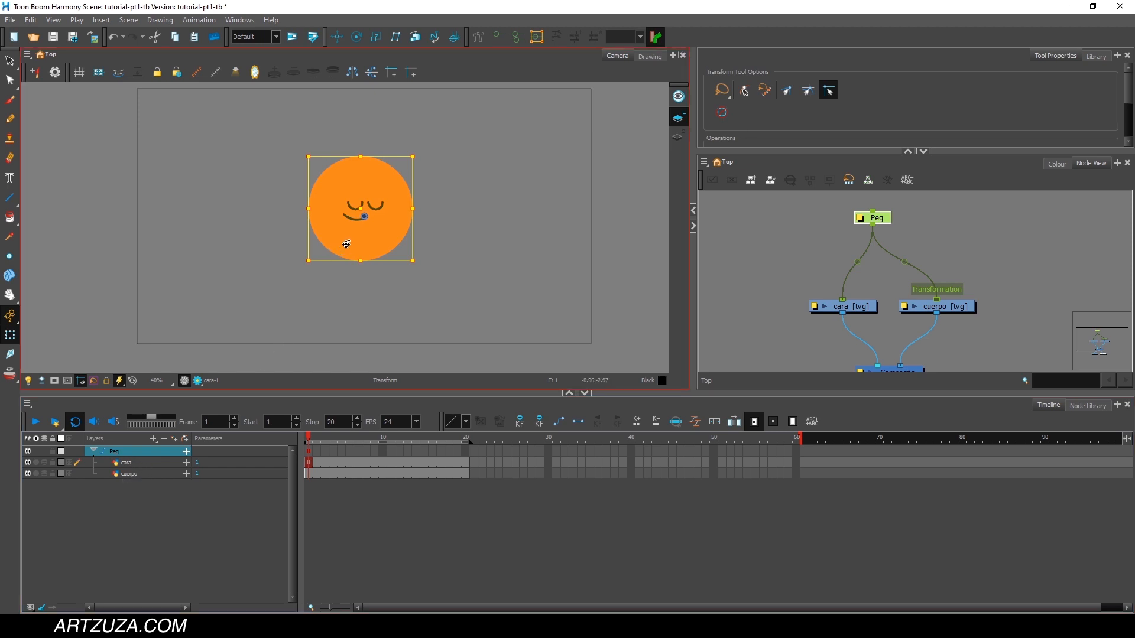
Shrink the ball and raise it near the camera frame's upper edge at frame 1, and lower it to the bottom edge at frame 10.
drag(307, 262, 375, 165)
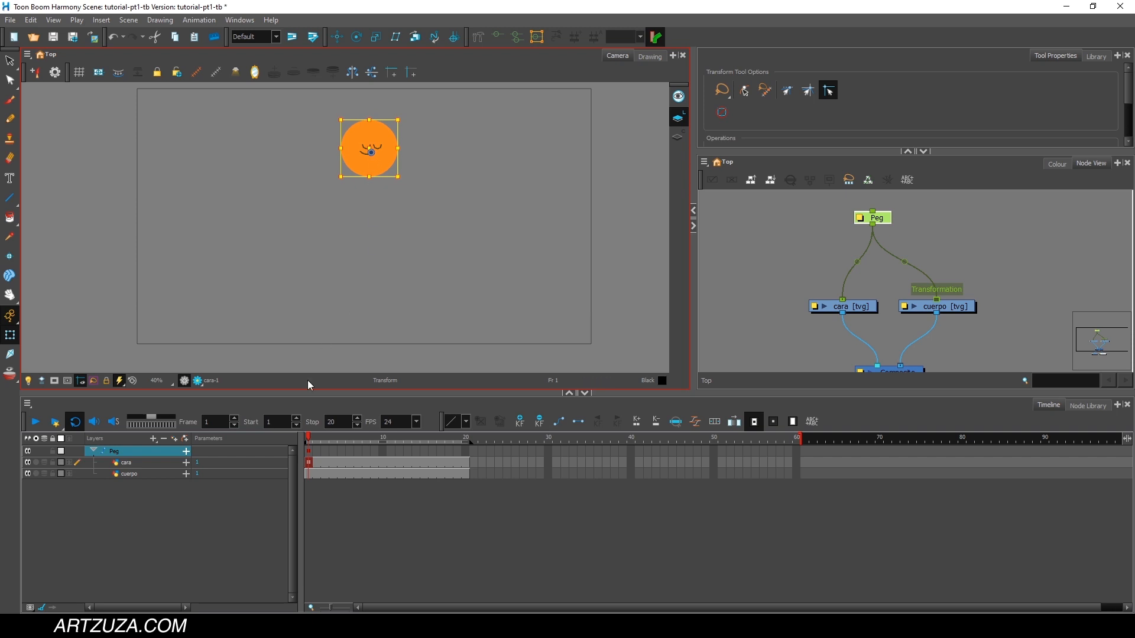
drag(322, 438, 383, 436)
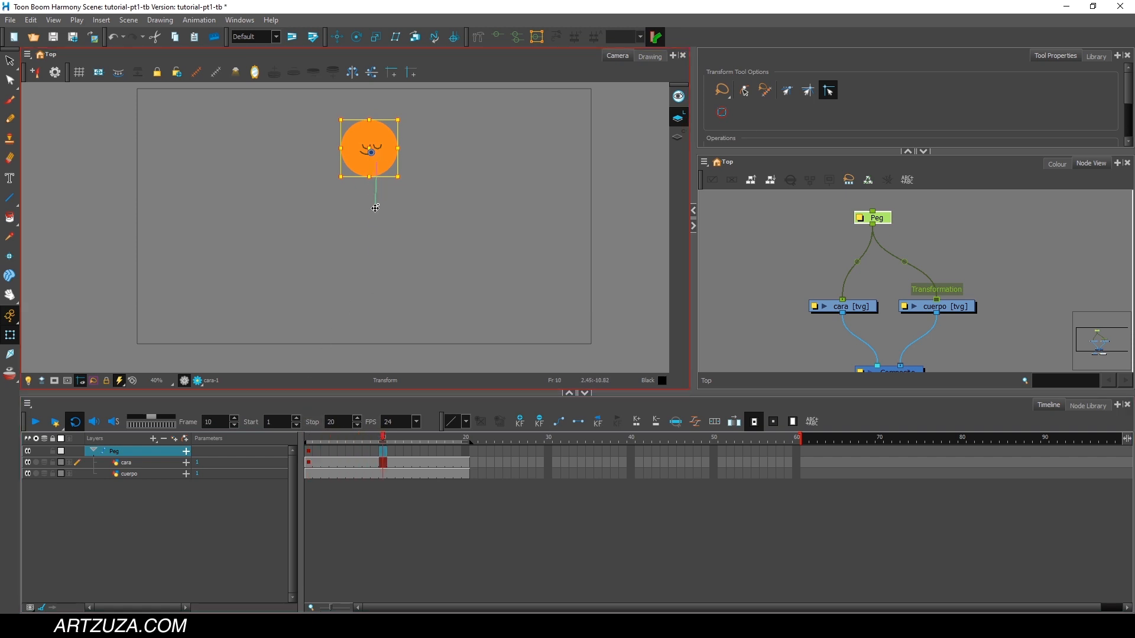
drag(377, 162, 374, 326)
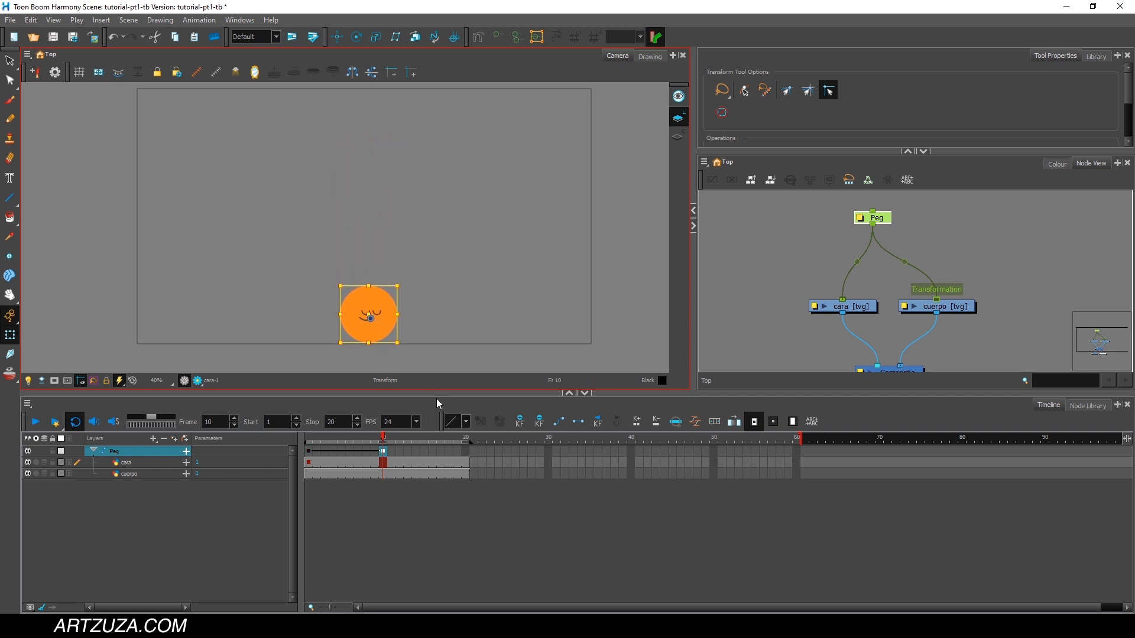
Copy the Peg's raised-ball keyframe from frame 1 to frame 20 and play back the bounce.
click(311, 455)
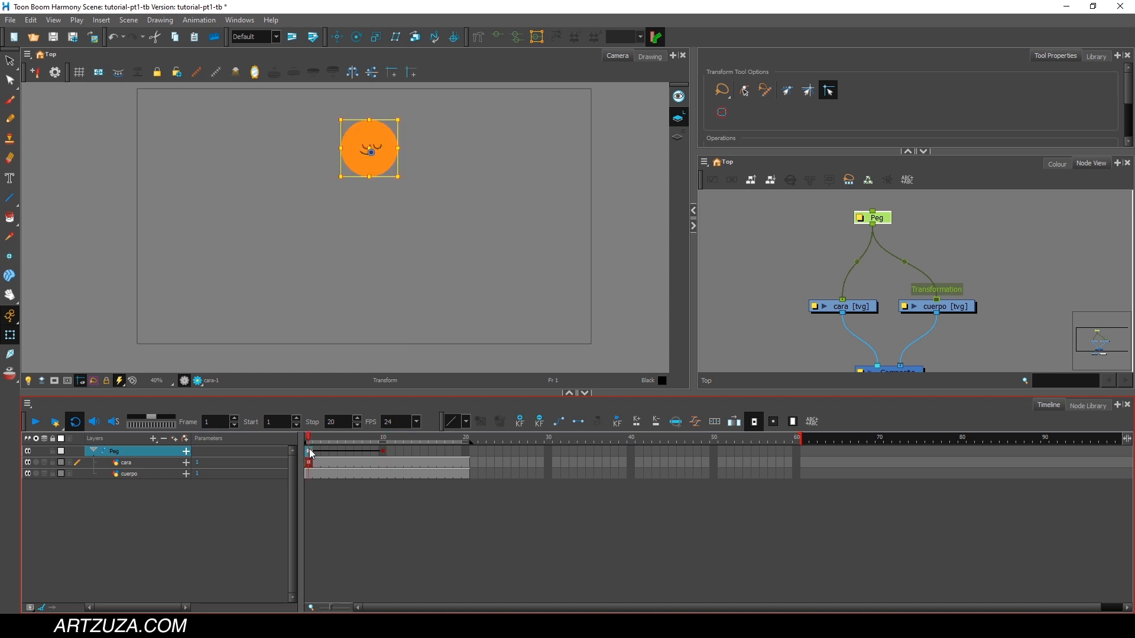
drag(425, 438, 309, 440)
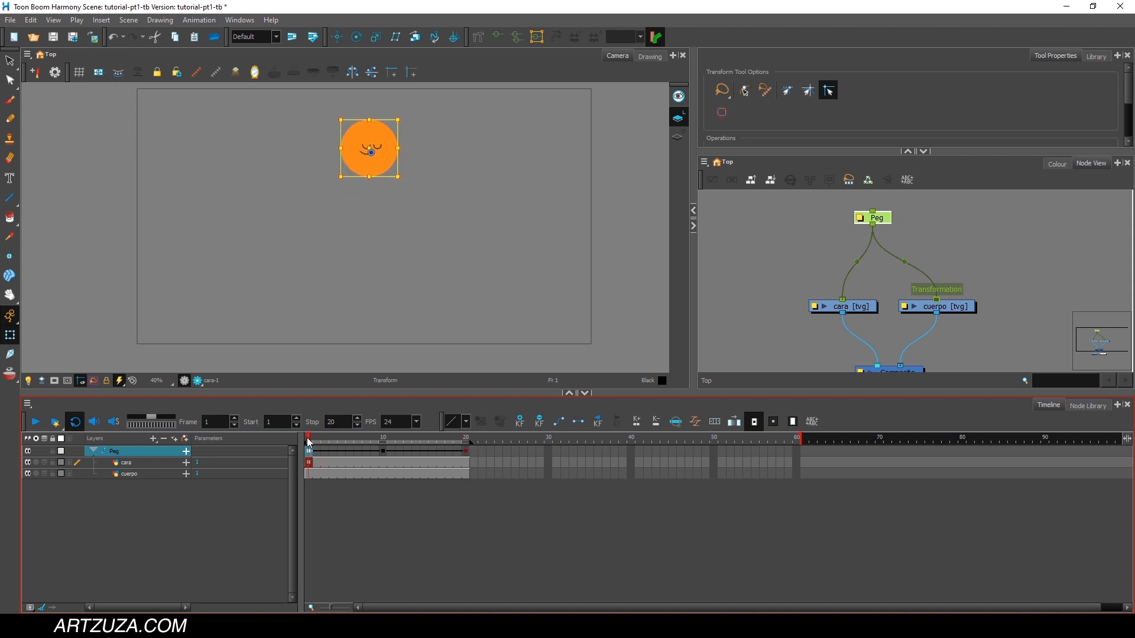
click(37, 423)
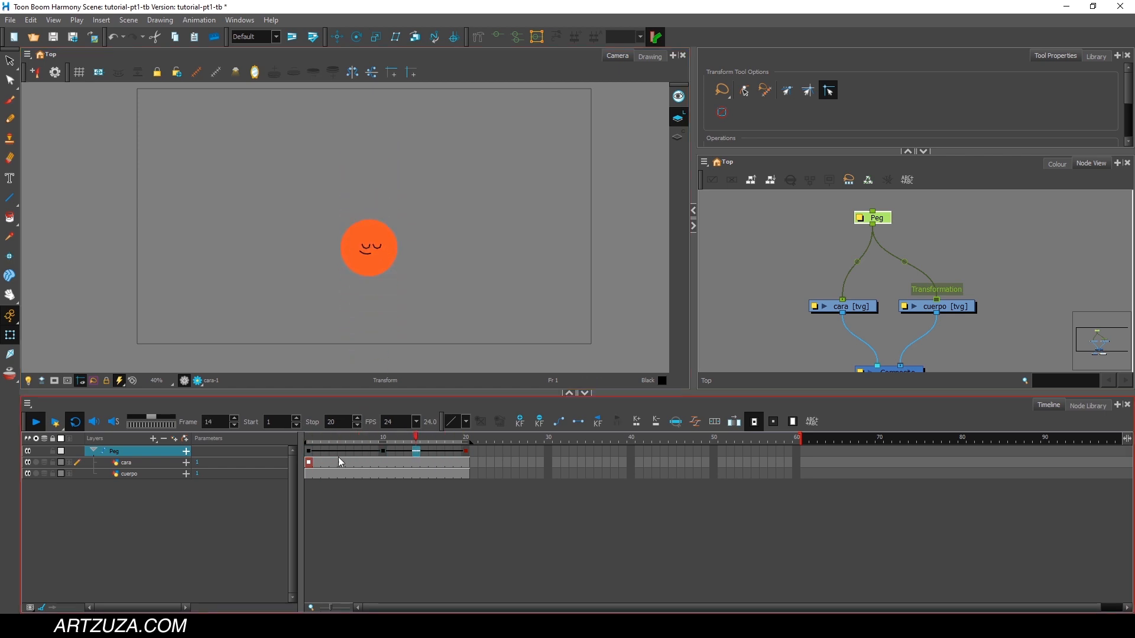
click(315, 439)
drag(314, 439, 286, 441)
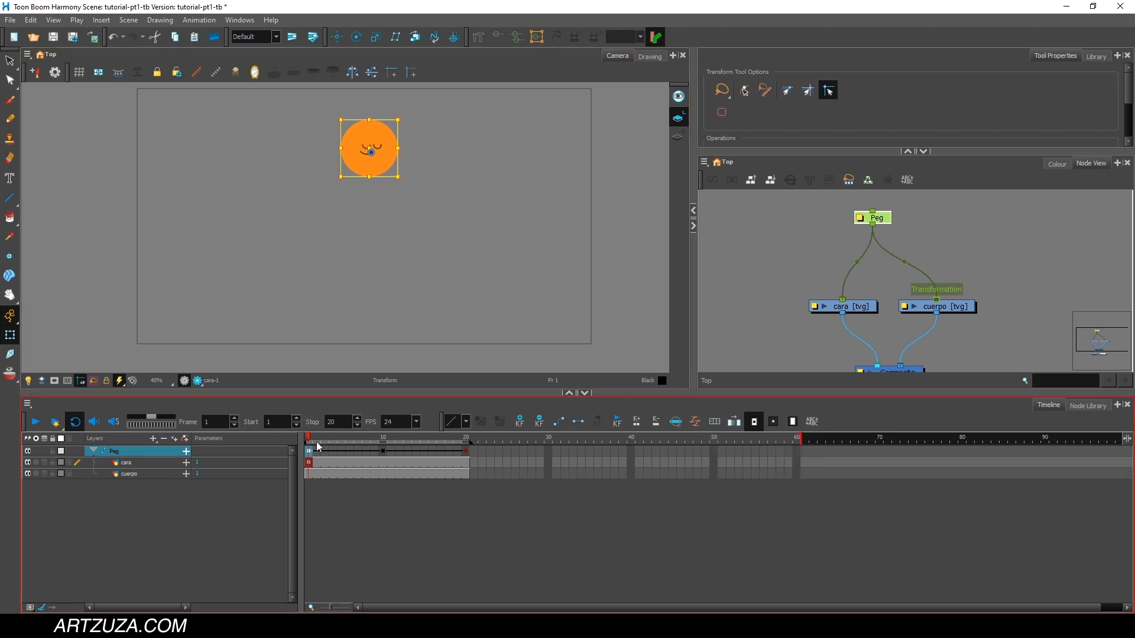
Apply an ease to the Peg's frame 1 keyframe with a right time ratio of about 68.12 and a right value ratio of 0.
drag(319, 448, 289, 437)
mouse_move(311, 436)
mouse_down()
mouse_move(390, 437)
mouse_move(312, 435)
mouse_up()
click(695, 422)
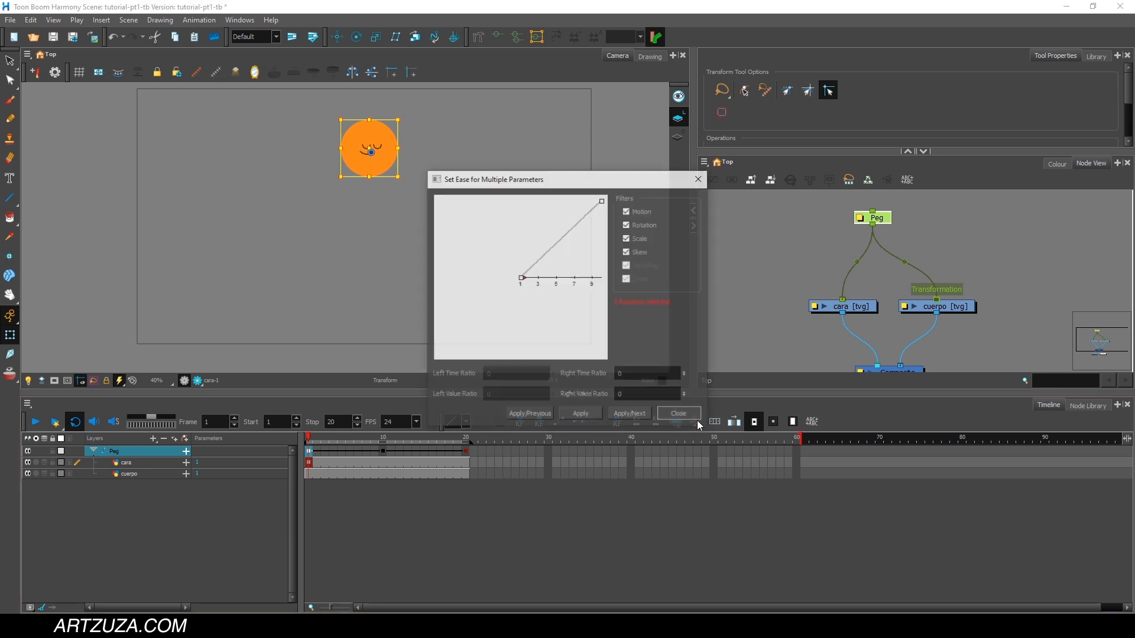
drag(571, 183, 579, 139)
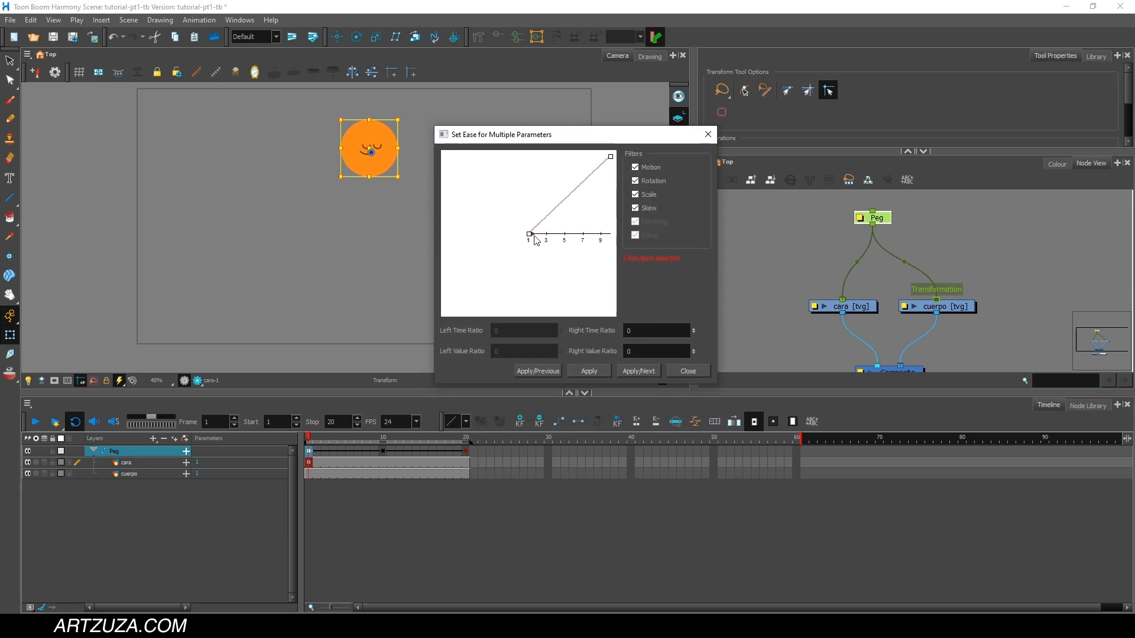
drag(531, 235, 587, 239)
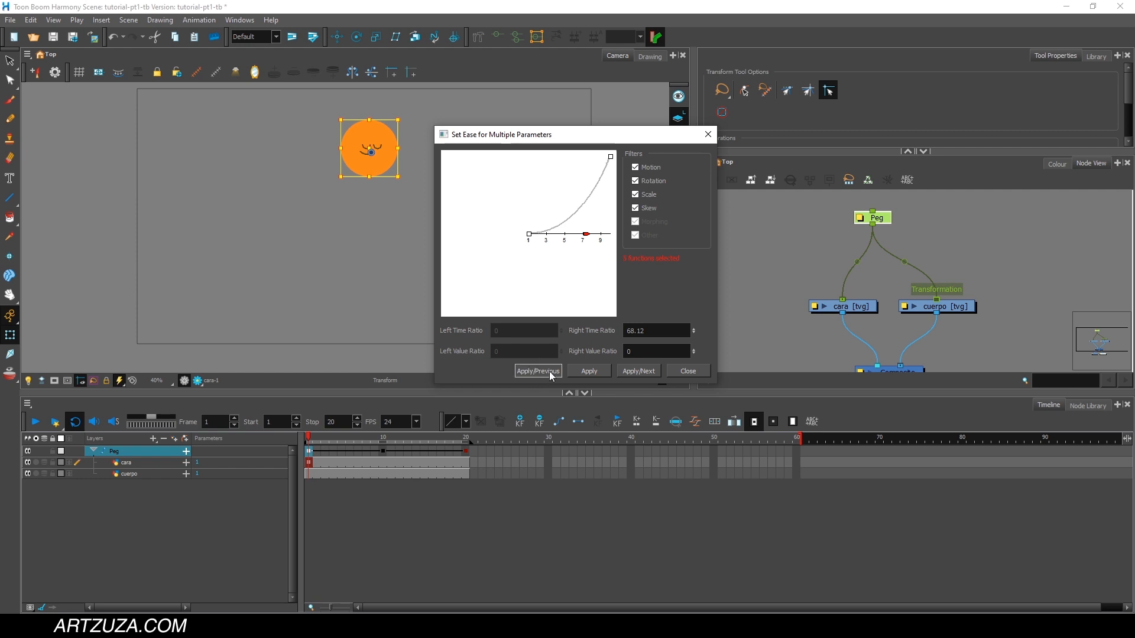
click(636, 374)
click(645, 373)
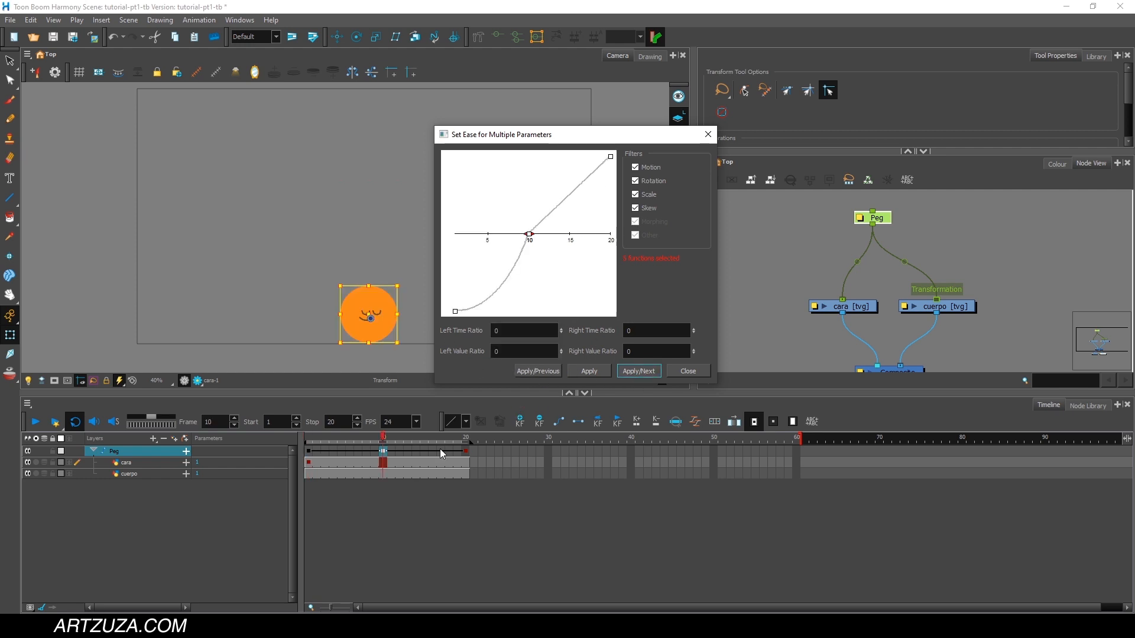
Ease the Peg's frame 20 keyframe with a left time ratio of 84.06 and a left value ratio of -0.76.
click(637, 372)
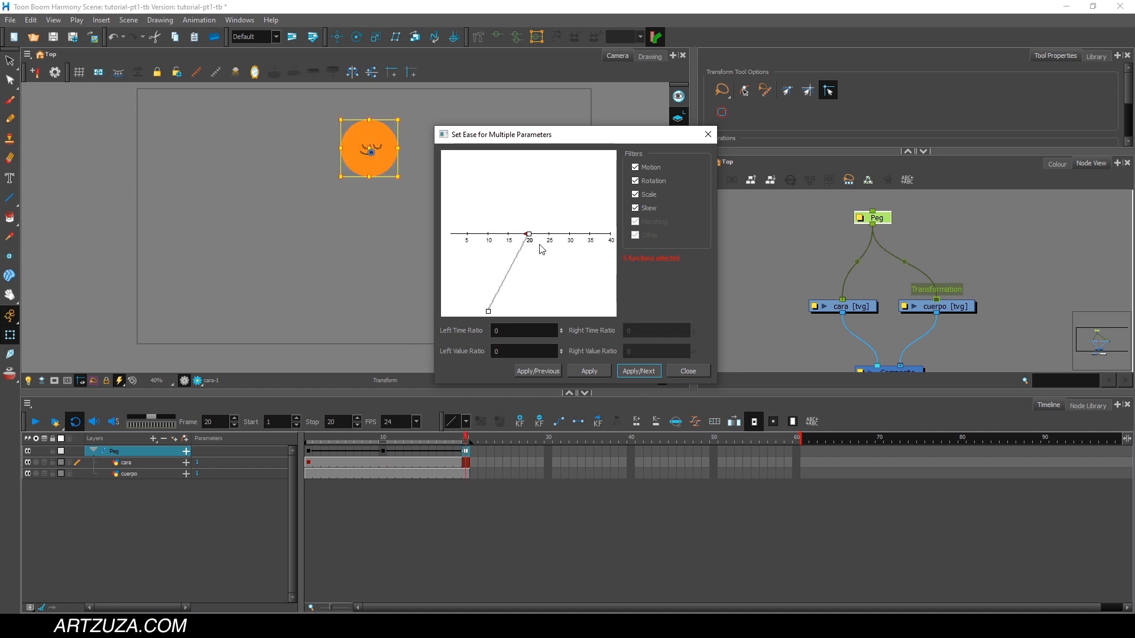
drag(529, 236, 494, 234)
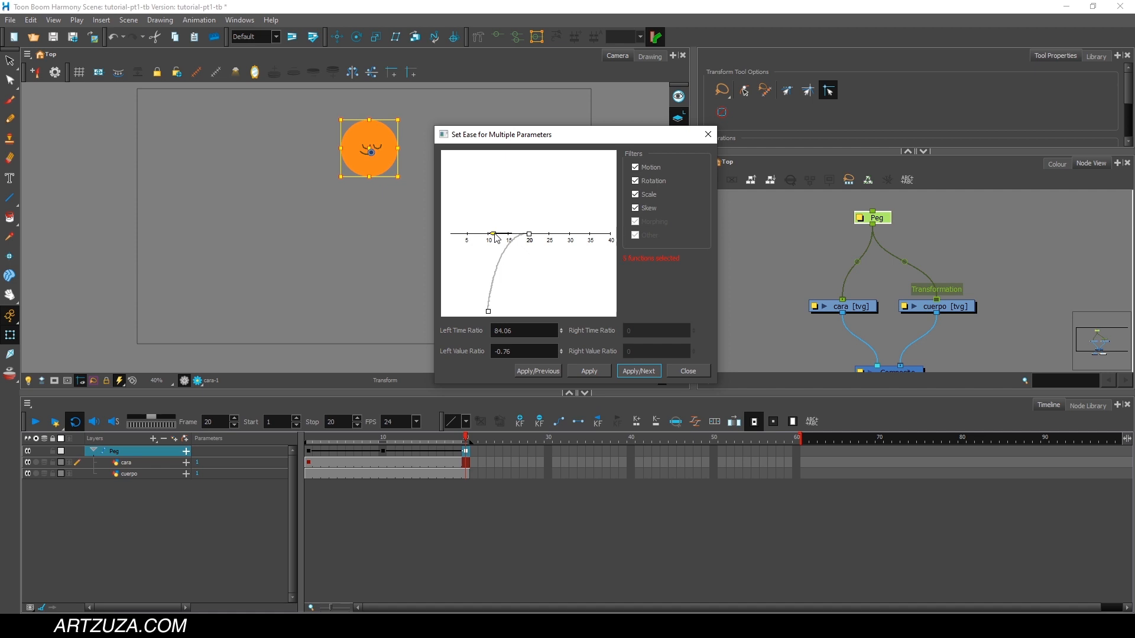
click(686, 371)
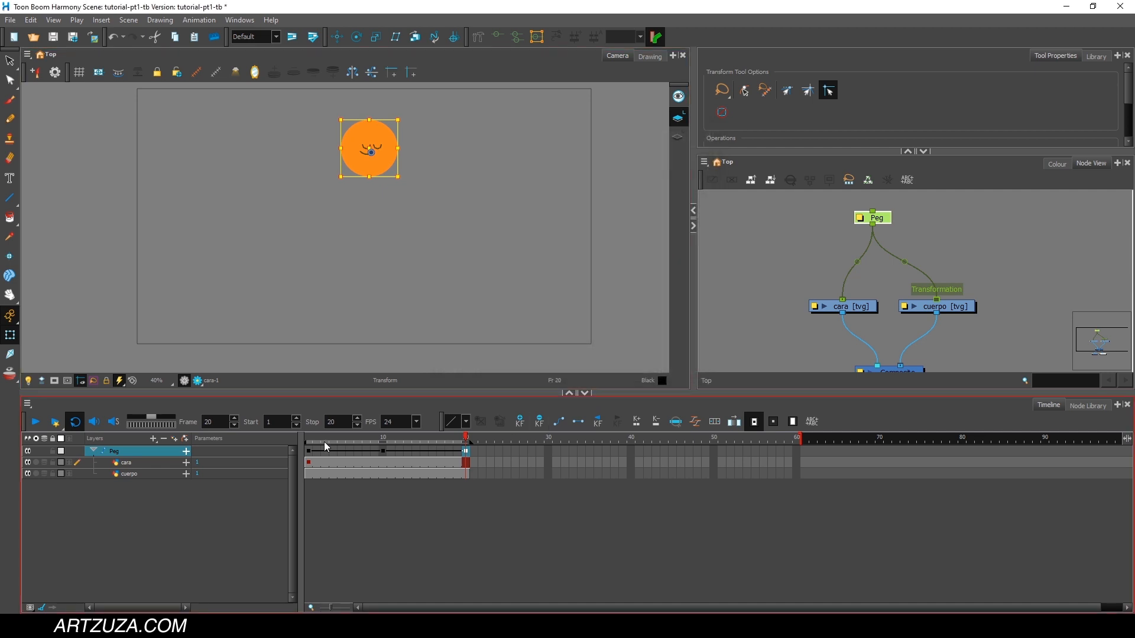
Play back the eased ball bounce from frame 1 and return to the first frame.
click(35, 423)
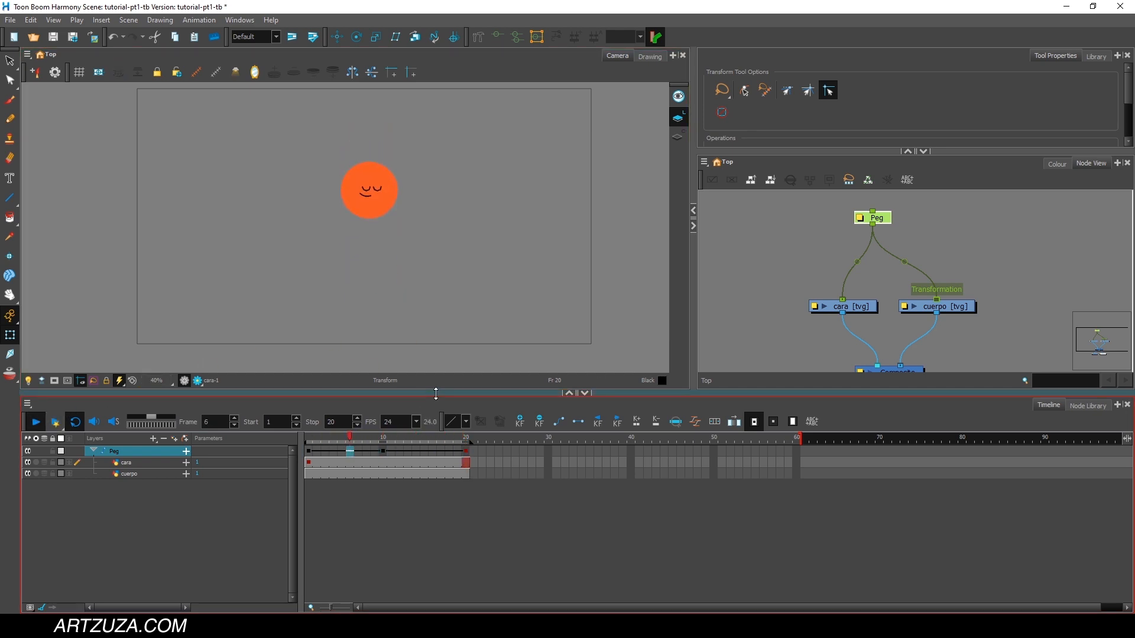
click(312, 439)
drag(312, 438, 288, 448)
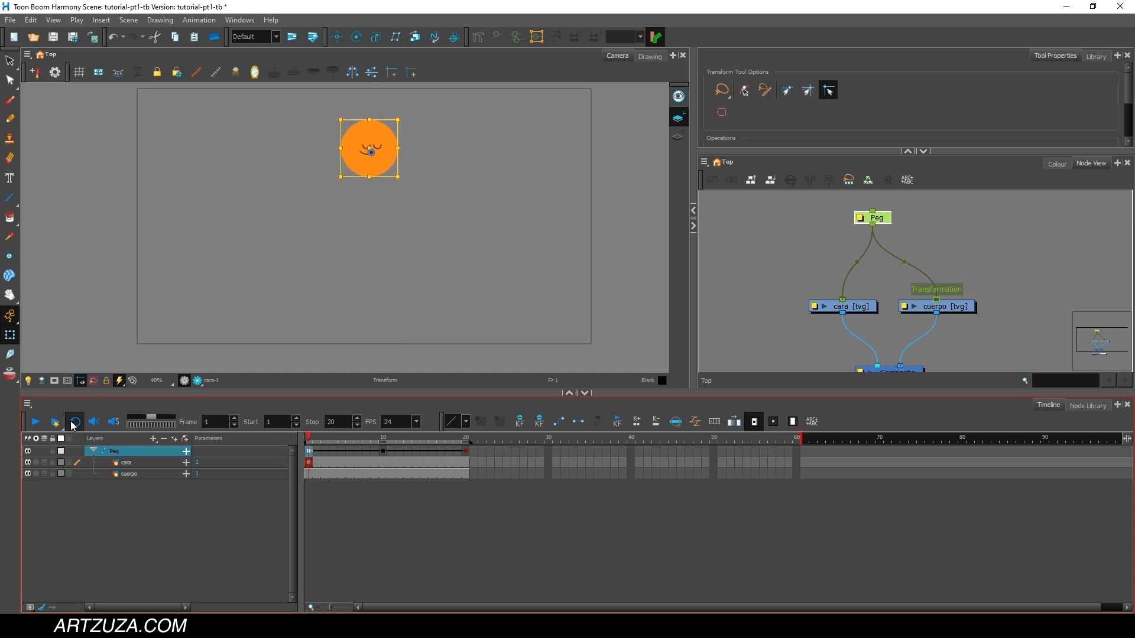
click(36, 424)
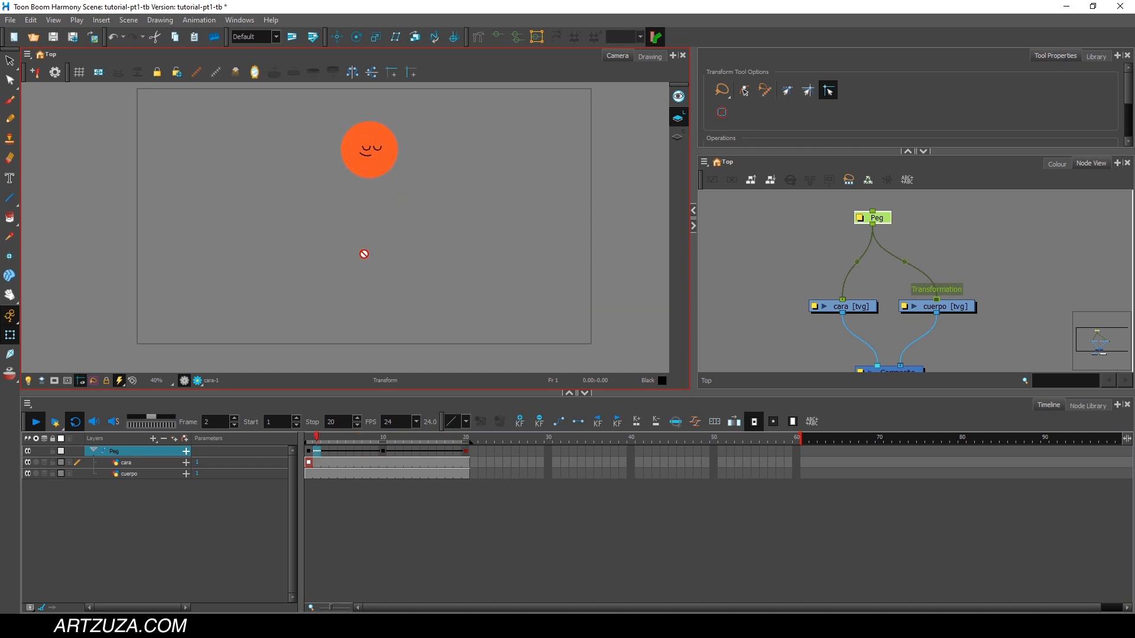
click(309, 438)
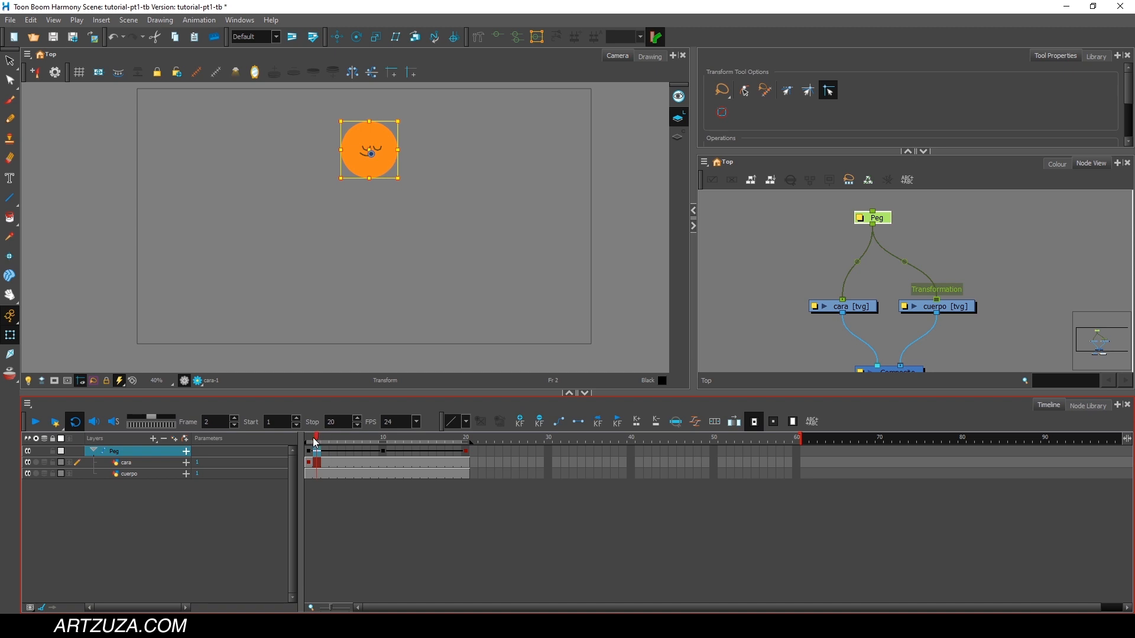
Add a parent peg to the cara layer and raise the face near the ball's upper edge at frame 10.
click(130, 464)
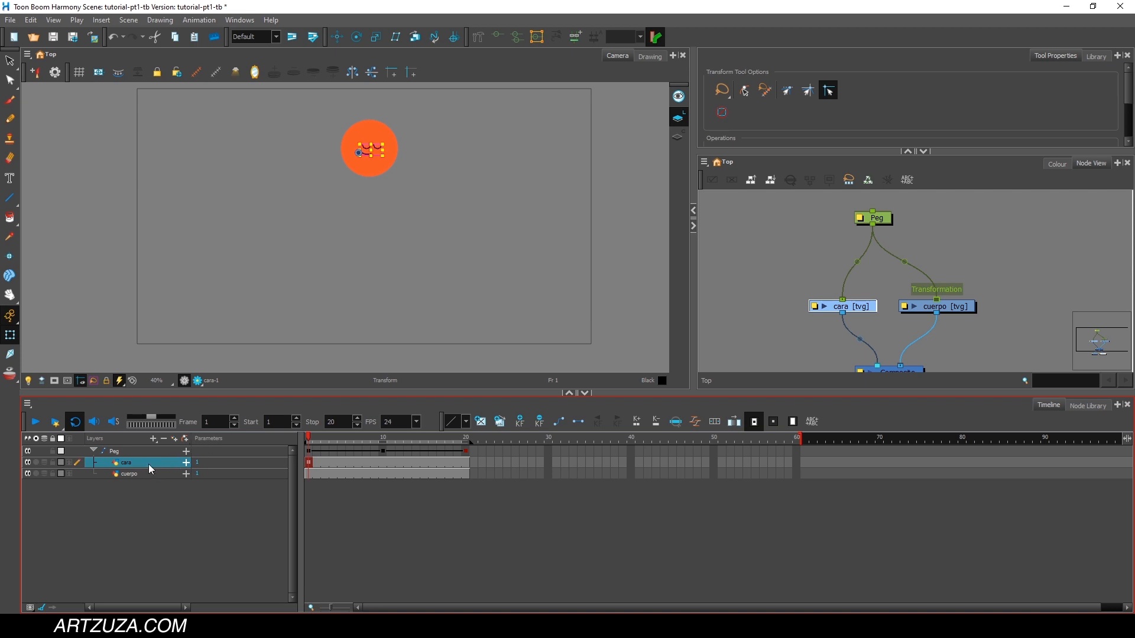
click(186, 441)
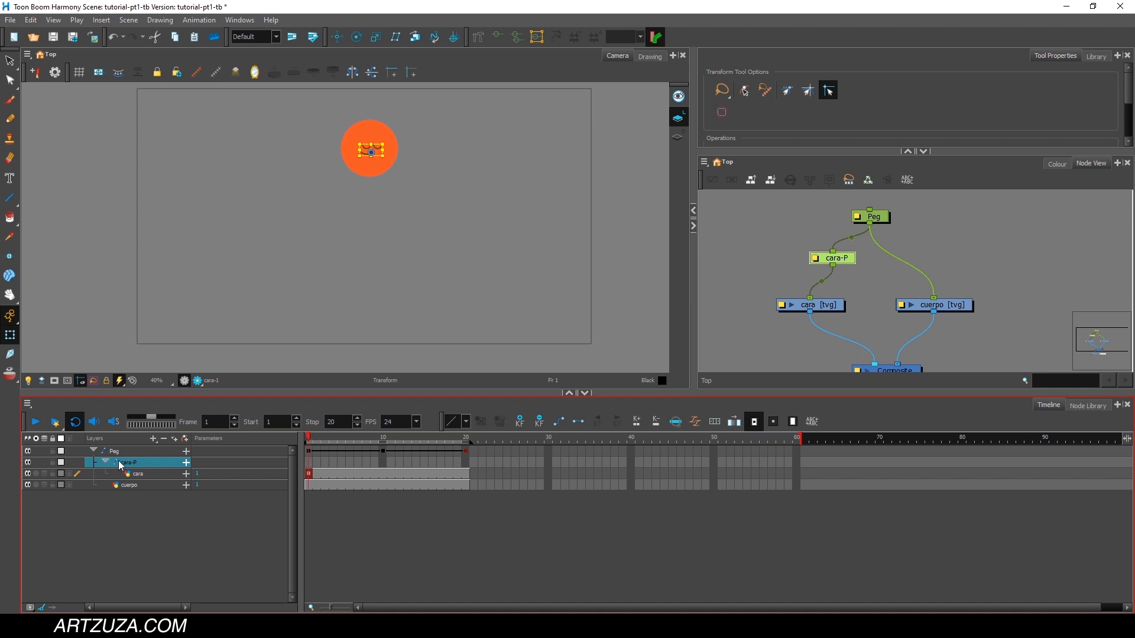
drag(324, 441, 384, 441)
scroll(377, 325, up, 2)
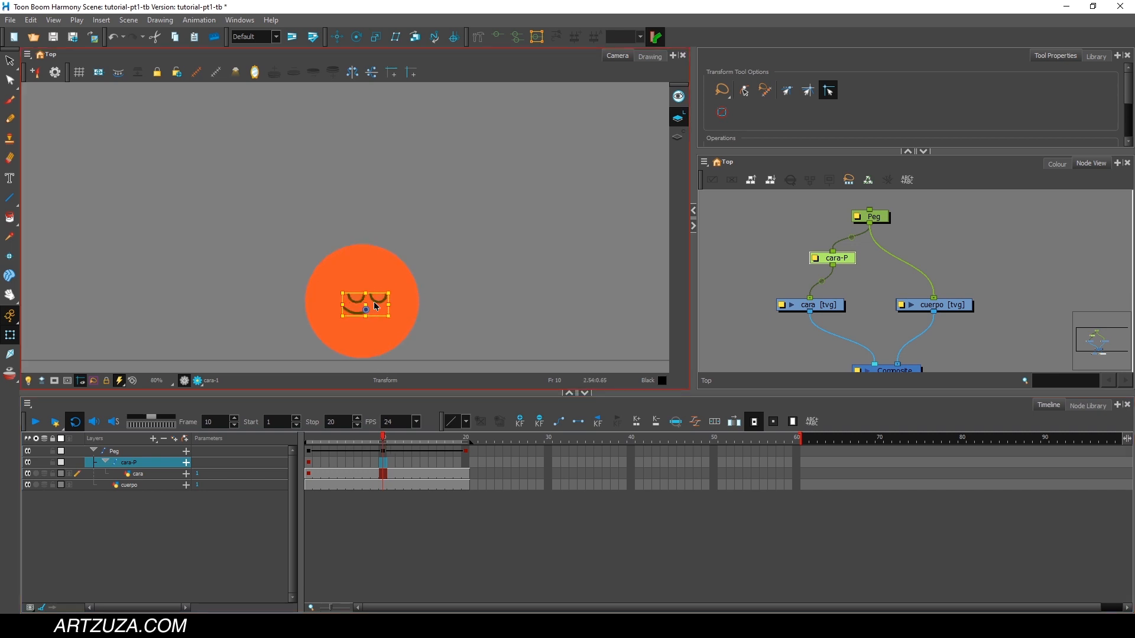
drag(375, 302, 372, 263)
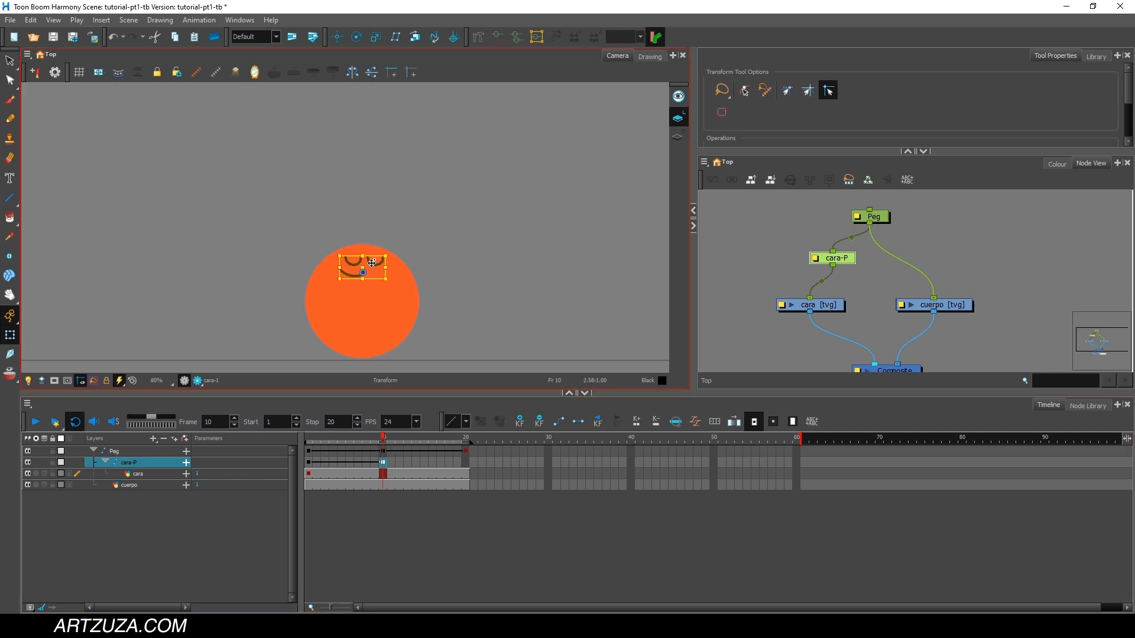
Lower the face to about the ball's centre at frame 11.
click(384, 440)
click(393, 441)
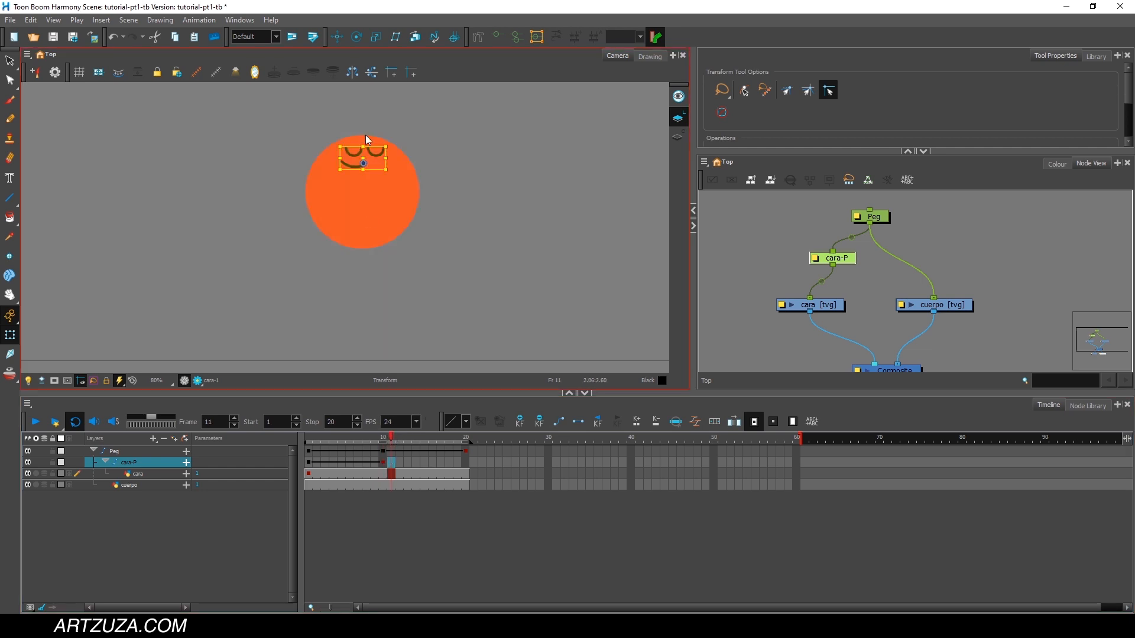
drag(375, 157, 375, 194)
Copy the cara-P keyframe from frame 1 to frame 20 and play back the face motion.
click(309, 461)
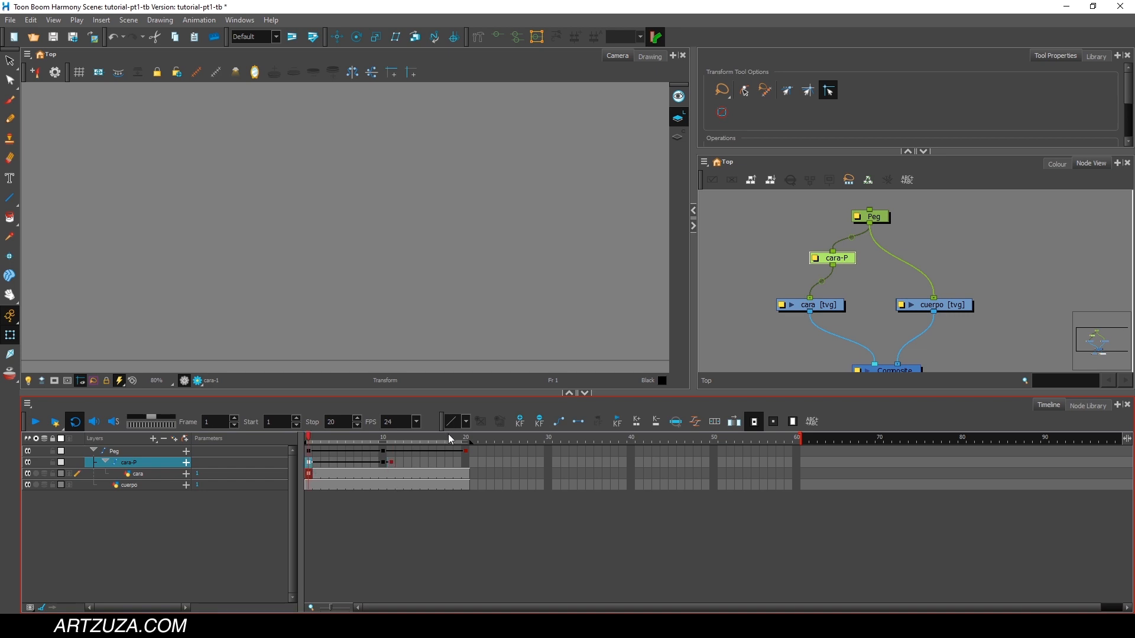
click(466, 437)
scroll(375, 238, down, 2)
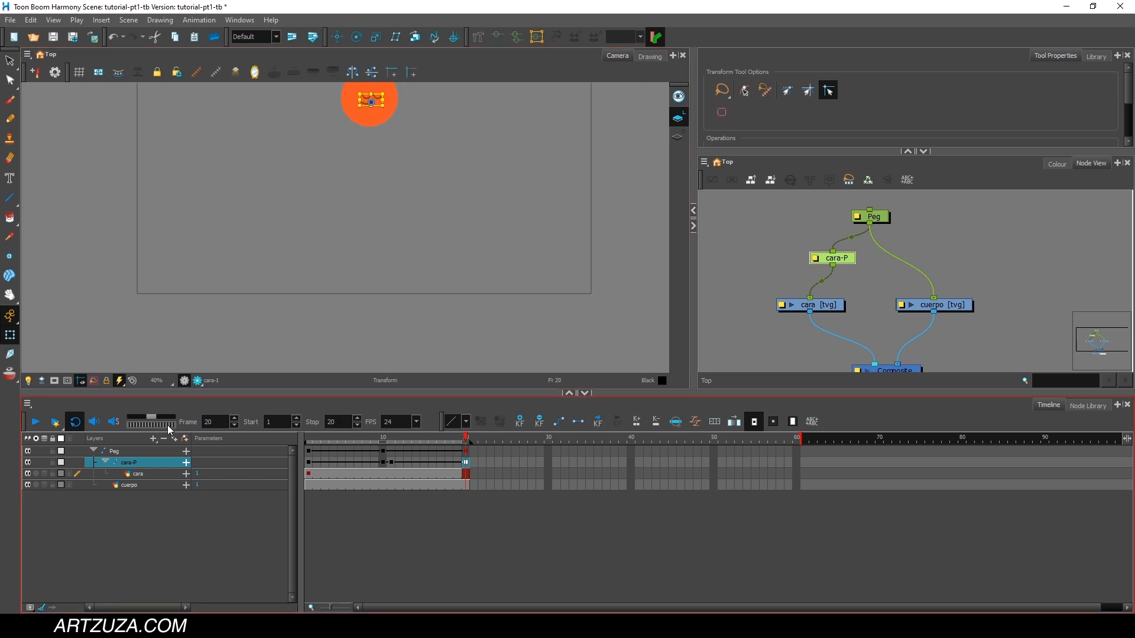
click(36, 423)
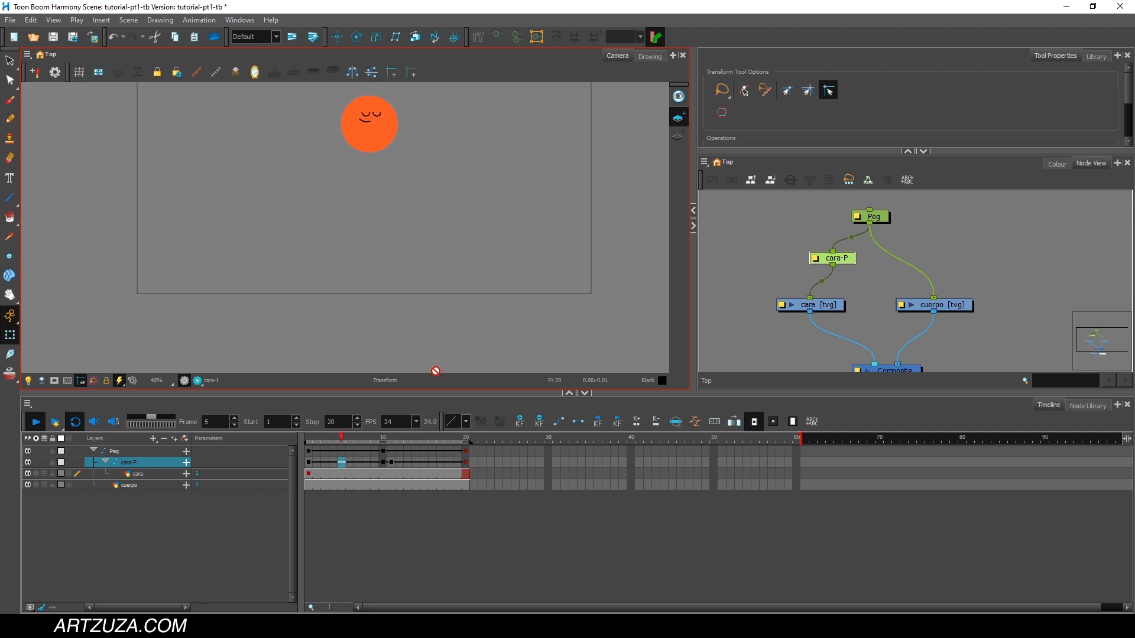
click(37, 424)
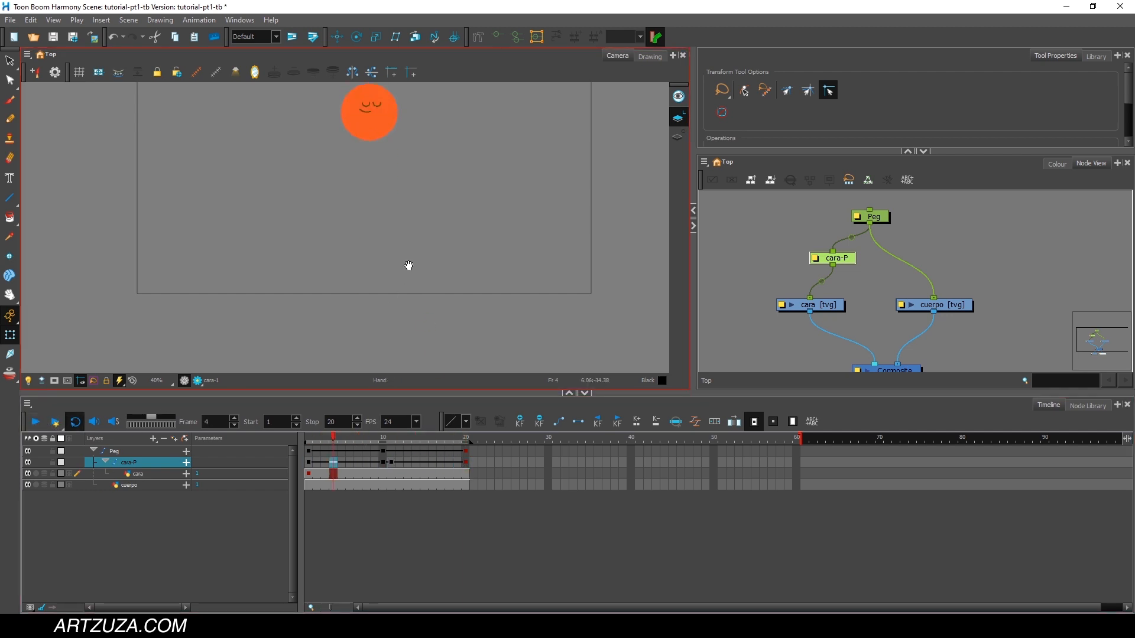
Enlarge the Camera view by shortening the timeline area and play back the face motion close up.
scroll(407, 284, up, 2)
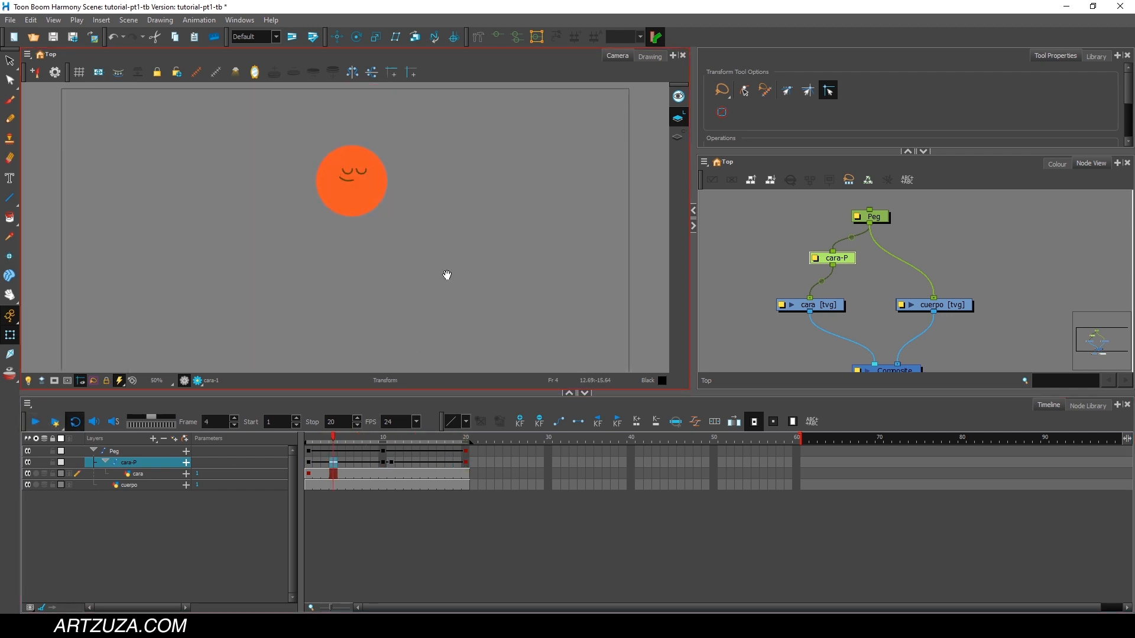
drag(445, 274, 456, 237)
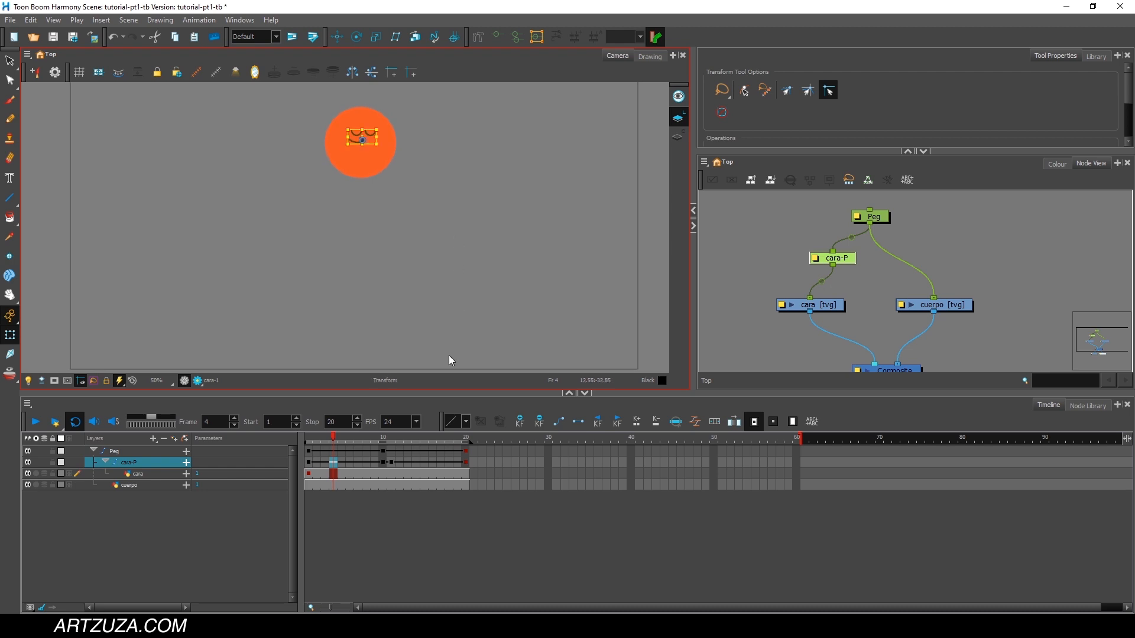
drag(436, 394, 432, 491)
scroll(411, 309, up, 2)
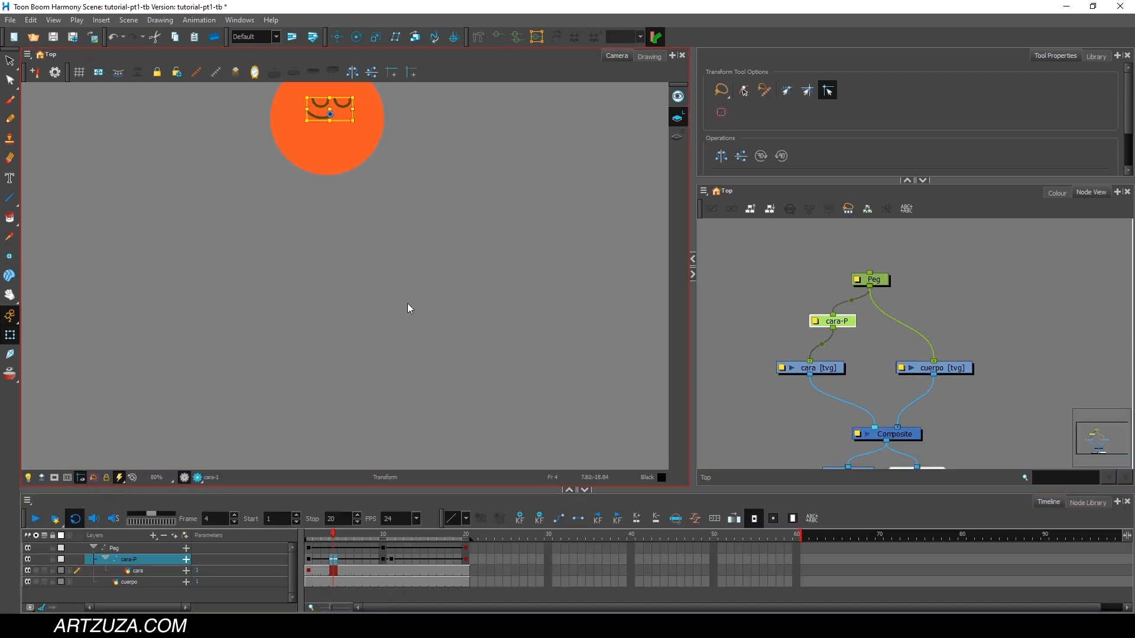
drag(408, 309, 413, 362)
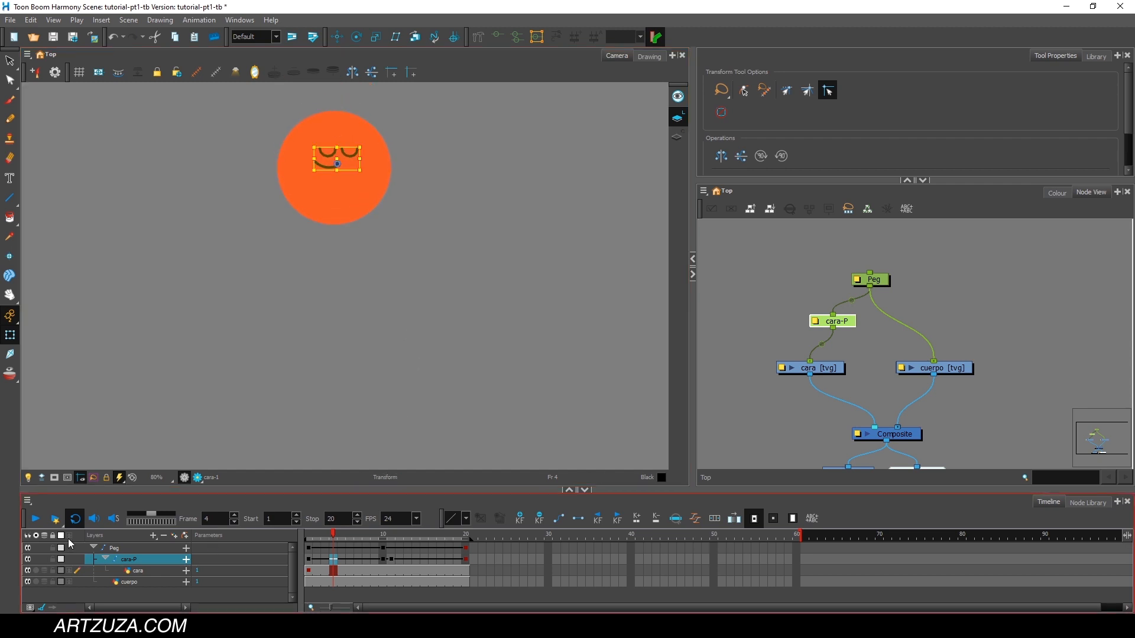
click(36, 520)
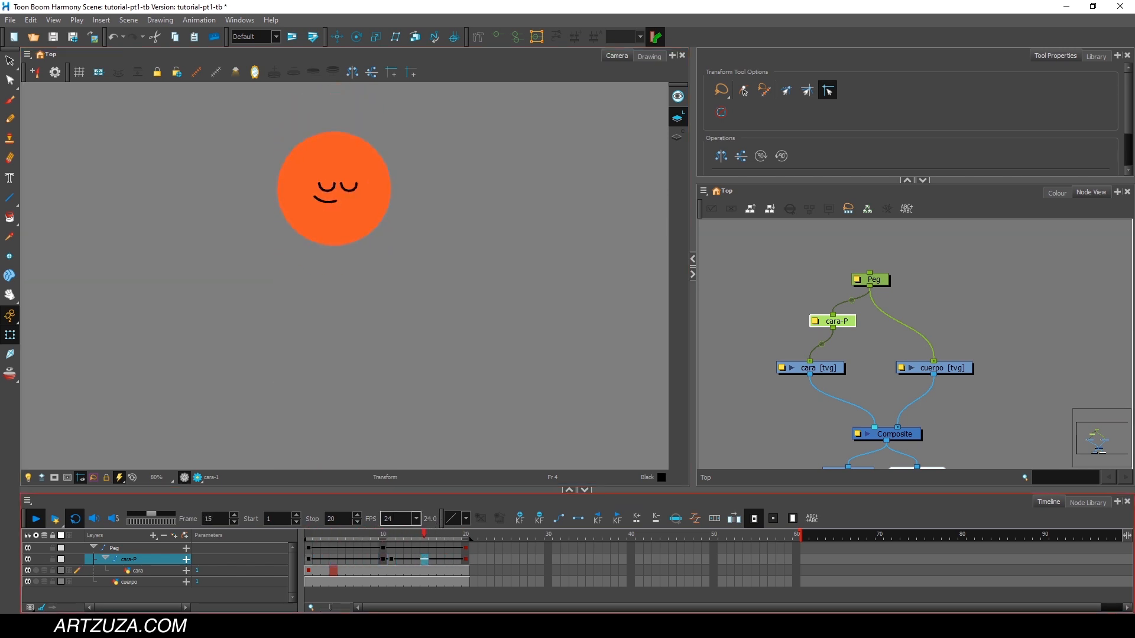
Ease the cara-P frame 1 keyframe with a right time ratio of 42.75 and a right value ratio of 0.76.
mouse_move(316, 536)
mouse_down()
mouse_move(407, 518)
mouse_move(308, 532)
mouse_up()
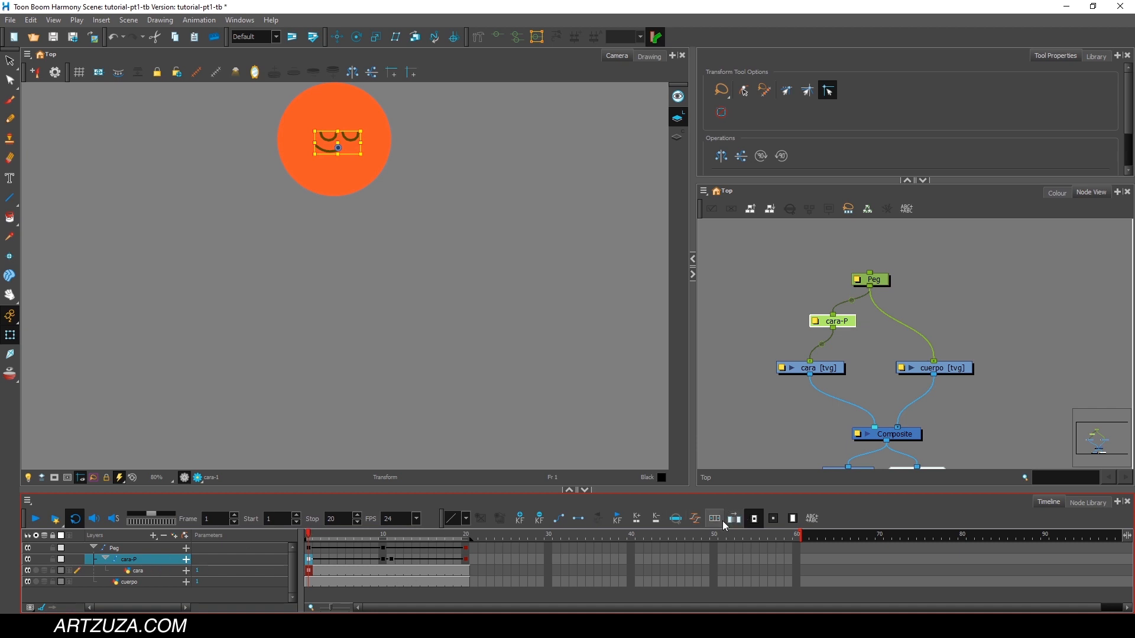
click(696, 519)
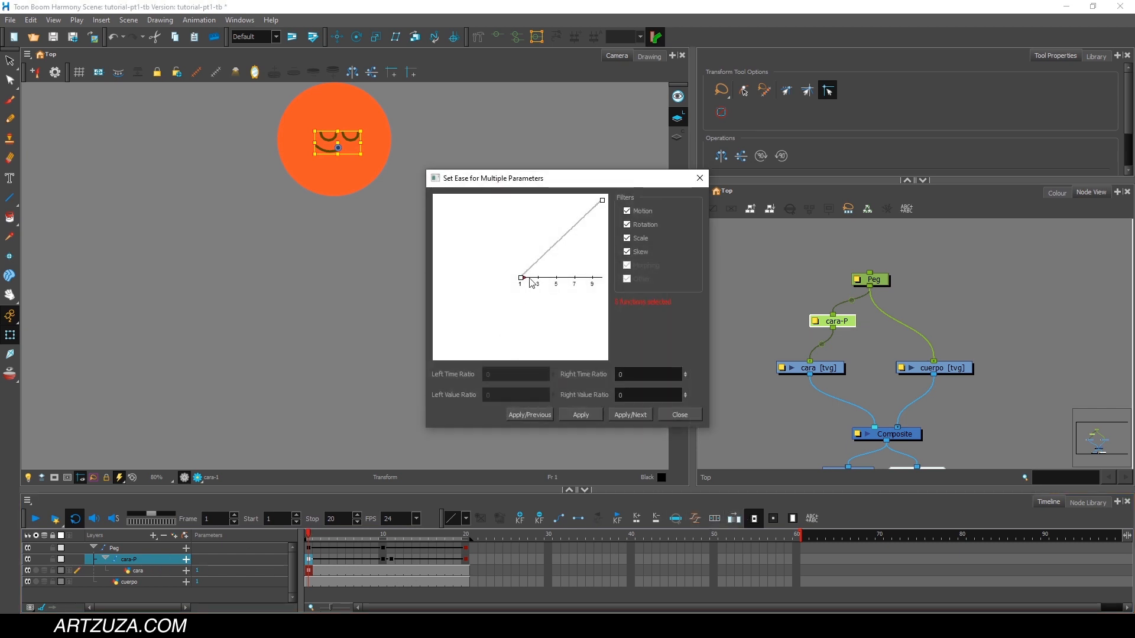
drag(523, 280, 555, 277)
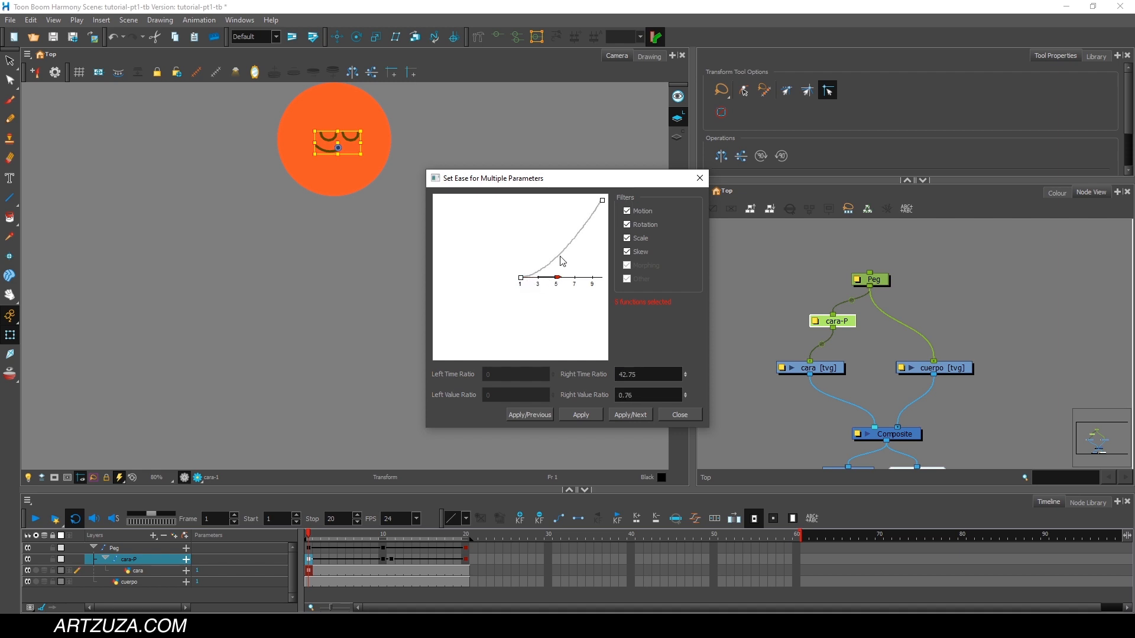
click(627, 414)
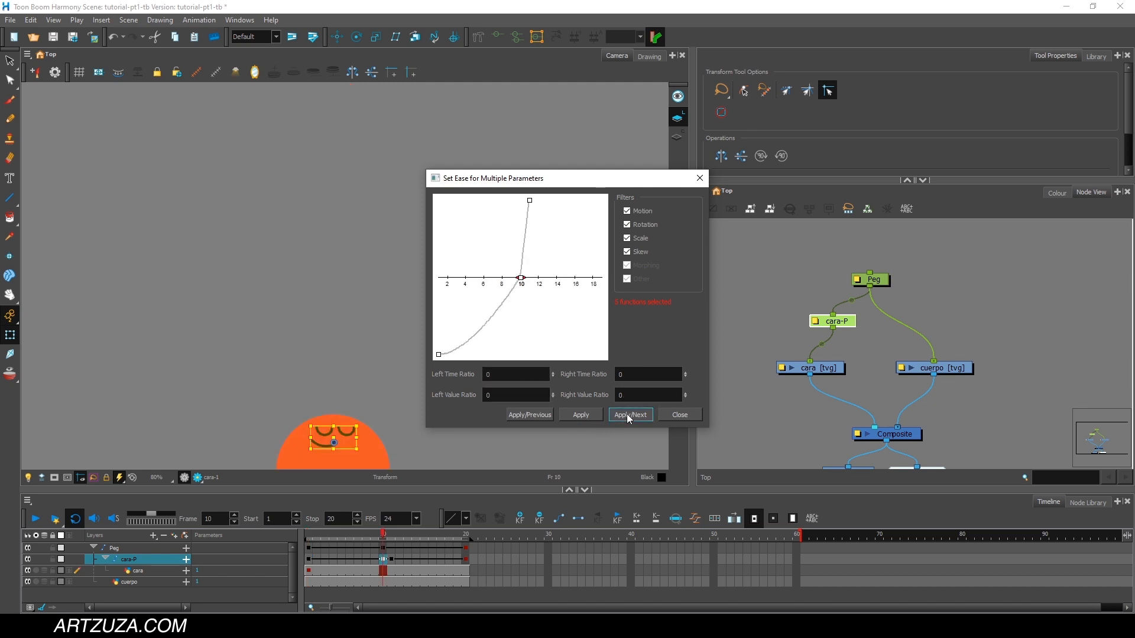
Ease the cara-P frame 20 keyframe with left time ratio 99.84 and left value ratio 0.76, and play back the animation.
click(627, 417)
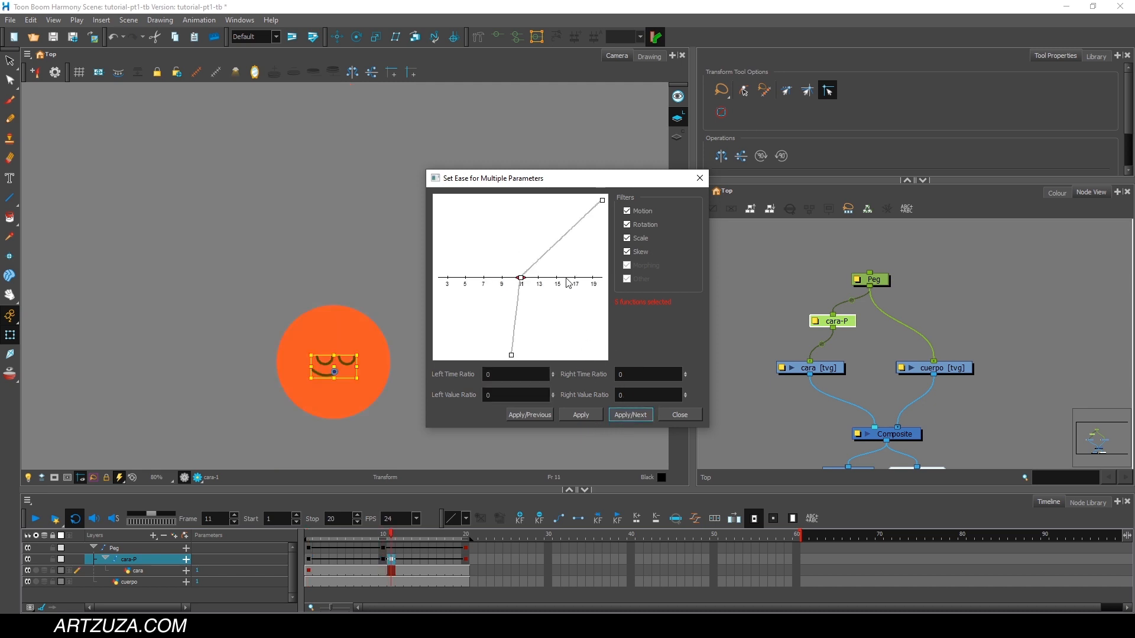
click(636, 415)
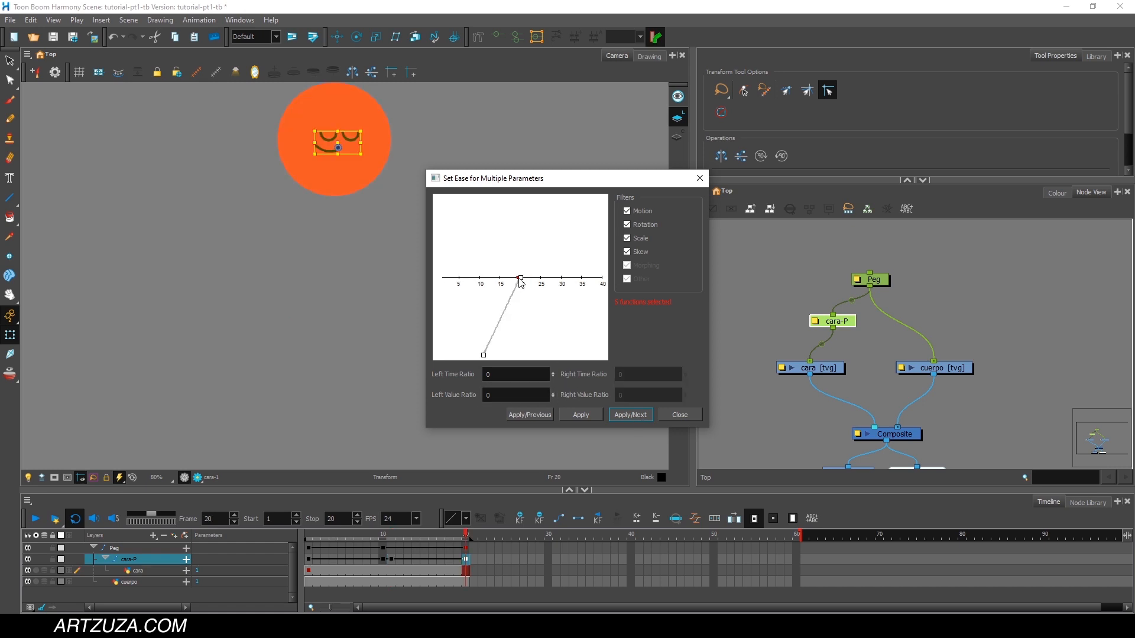
drag(520, 279, 484, 281)
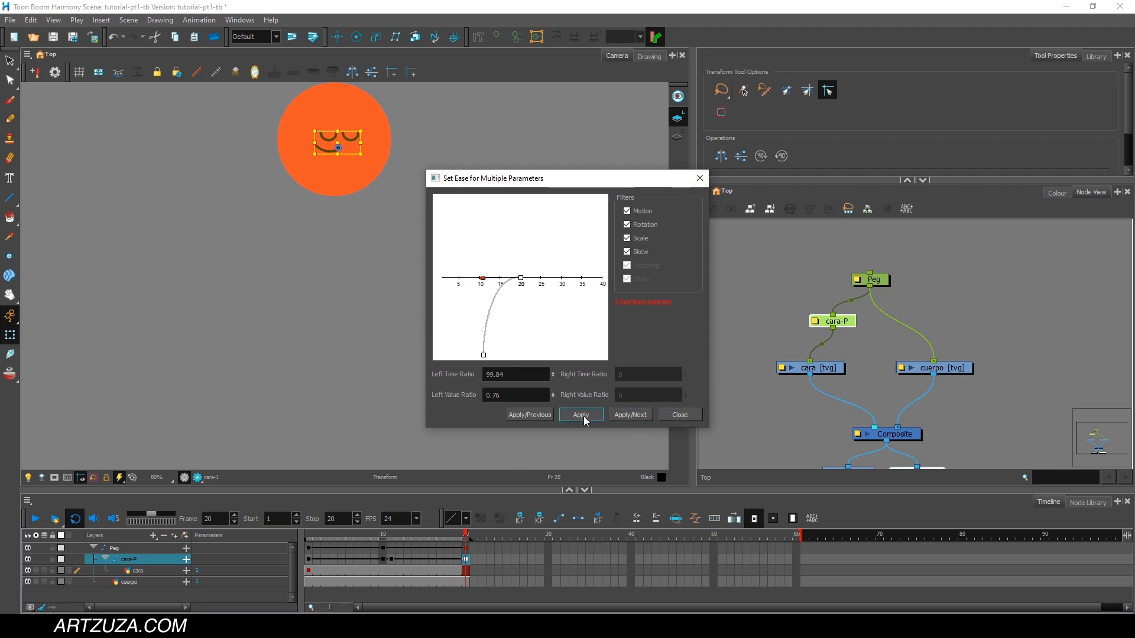
click(680, 415)
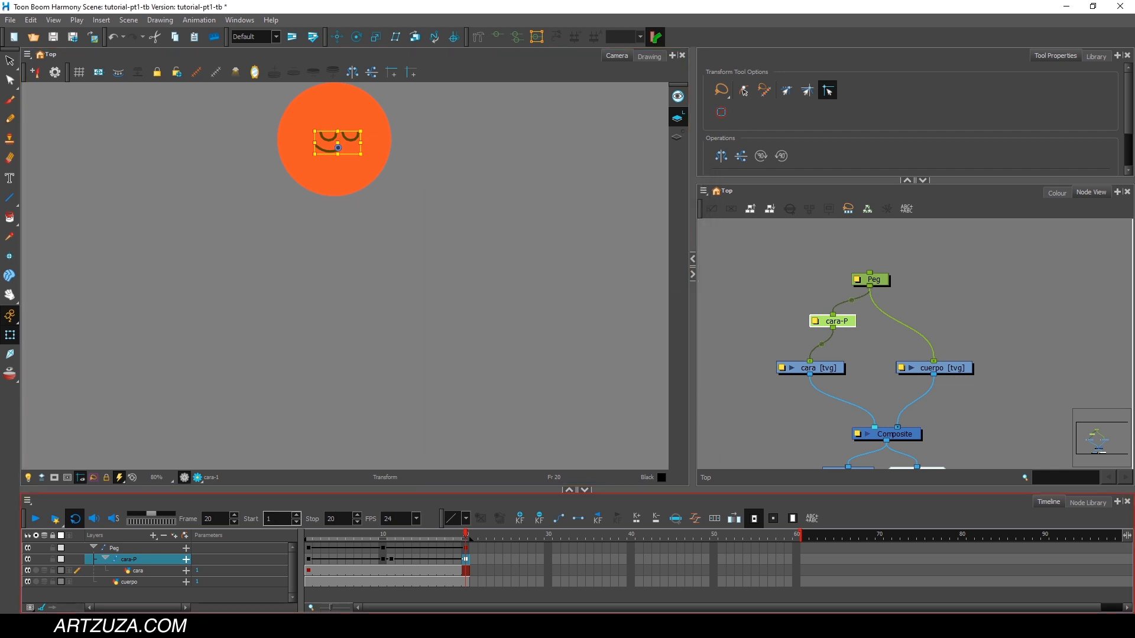
click(38, 520)
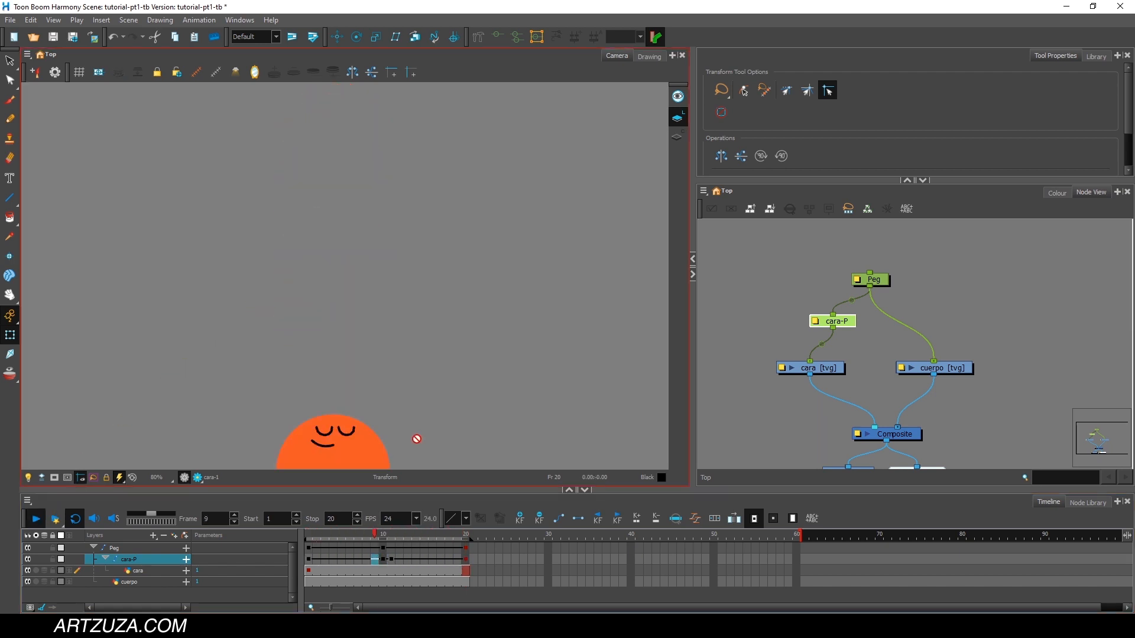
Lower the face near the ball's lower edge at frame 11 and play back the animation from frame 1.
click(399, 539)
drag(386, 537, 391, 536)
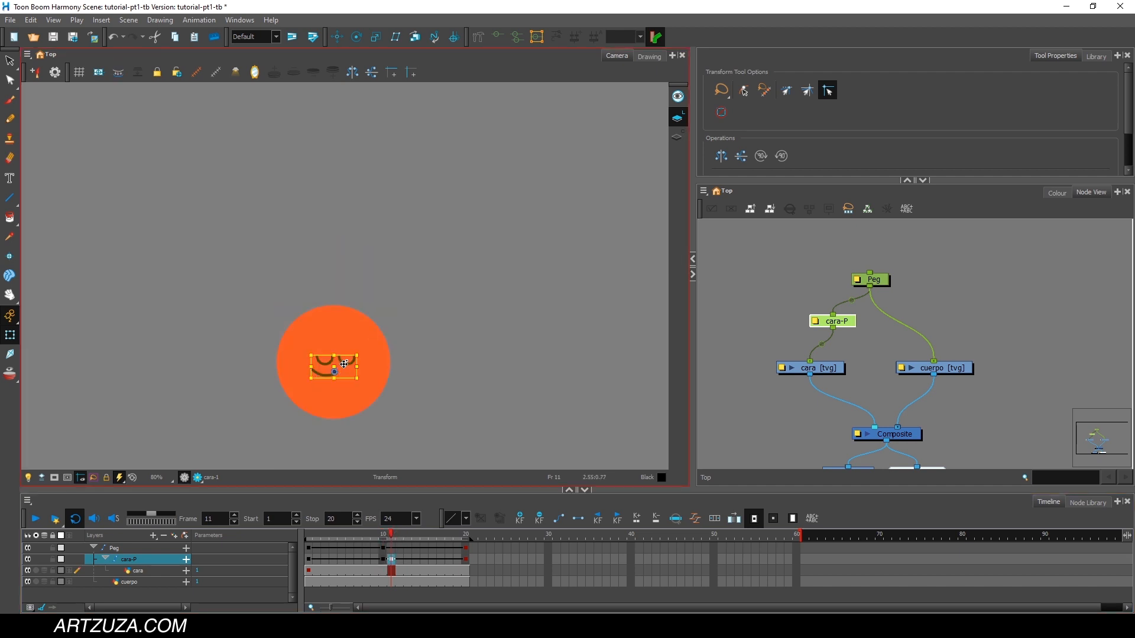
drag(344, 364, 345, 393)
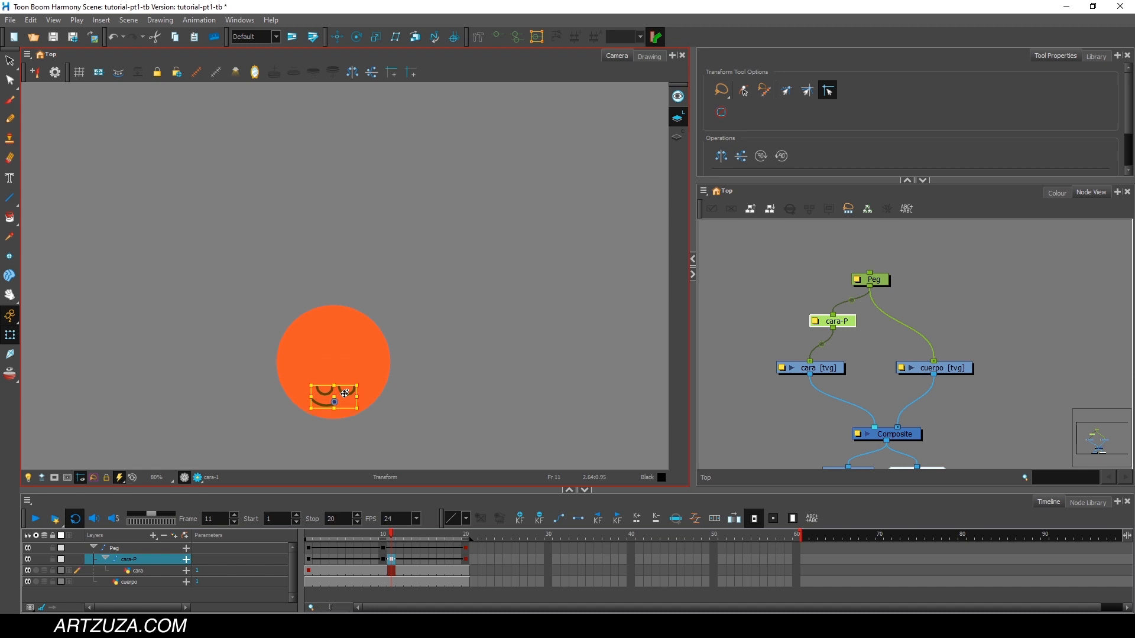
drag(342, 534, 309, 535)
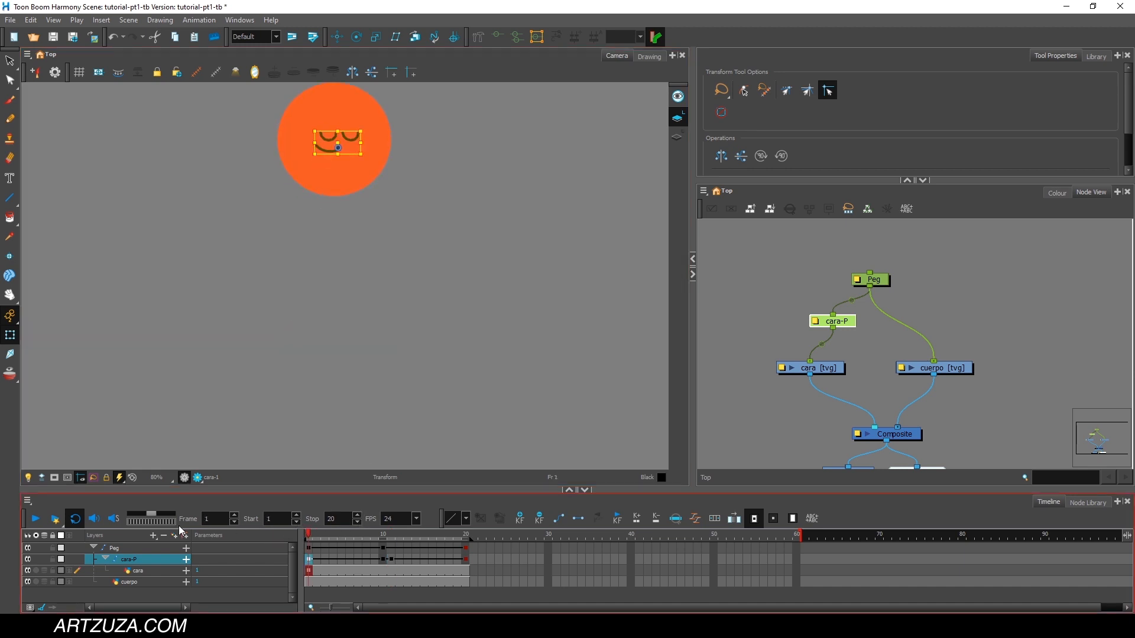
click(36, 520)
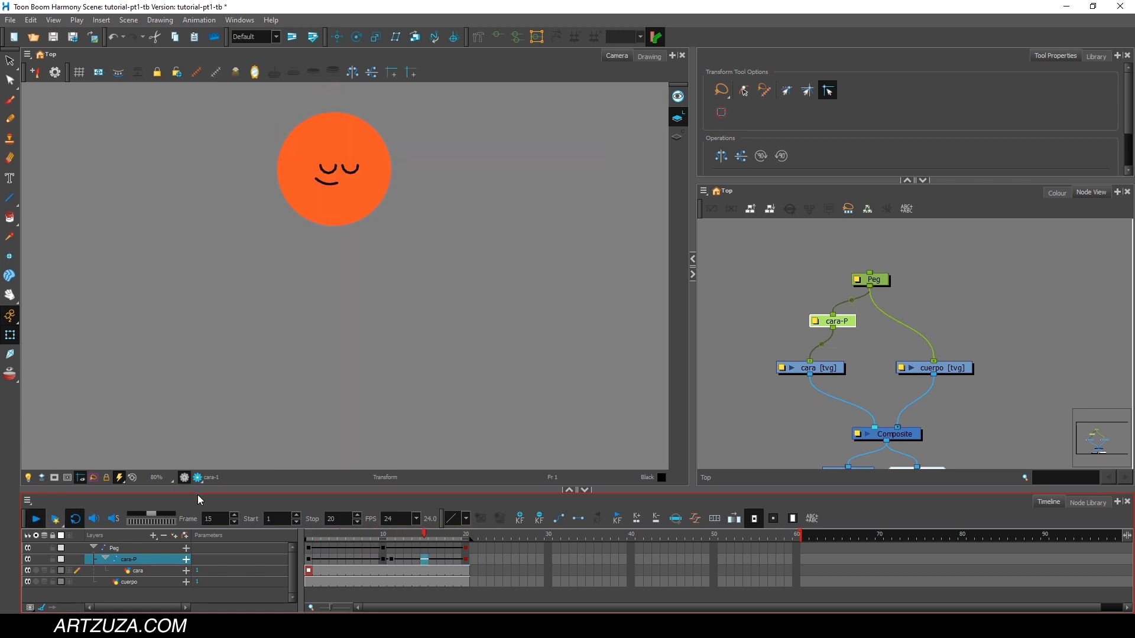
click(467, 536)
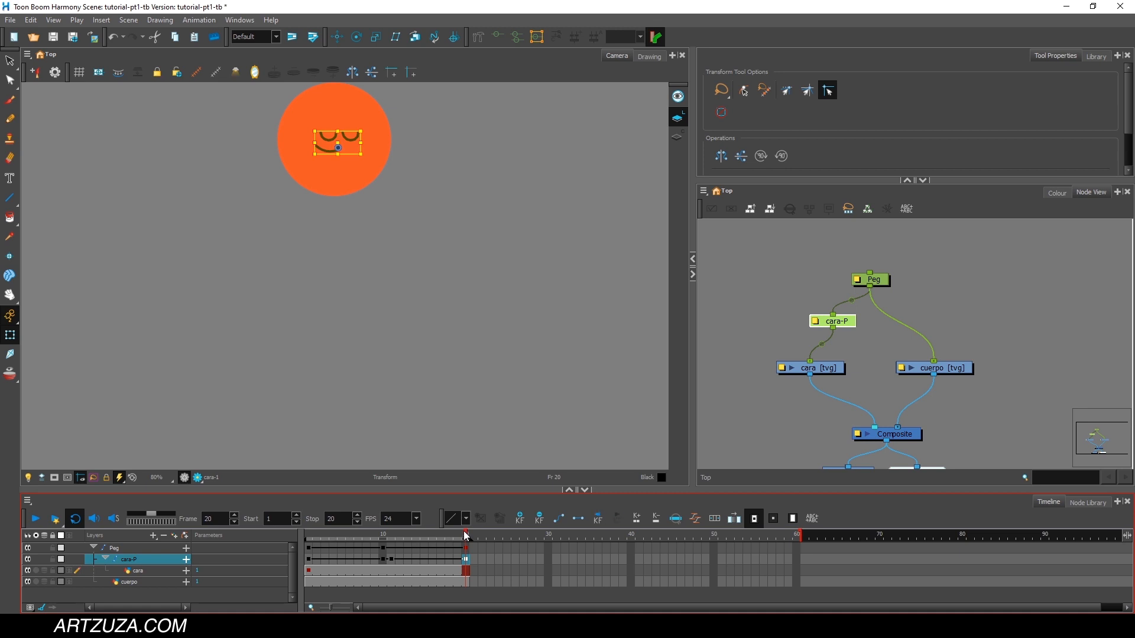
Ease the cara-P frame 20 keyframe with left time ratio 51.53 and left value ratio 0.76, and play back the animation.
click(696, 519)
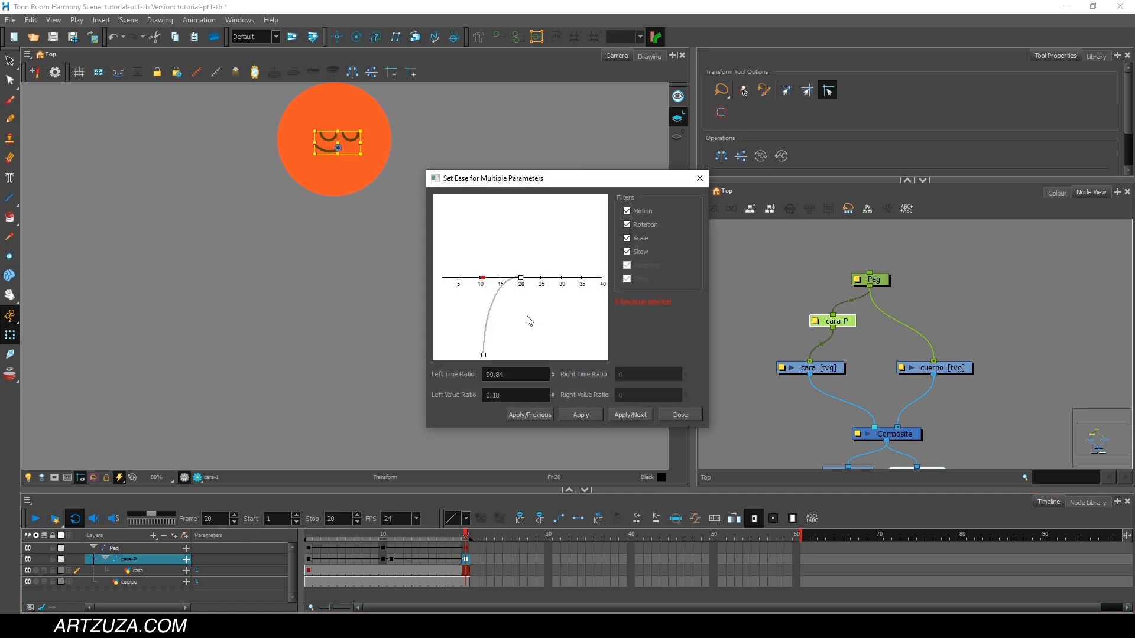
drag(482, 281, 501, 282)
click(581, 414)
click(681, 414)
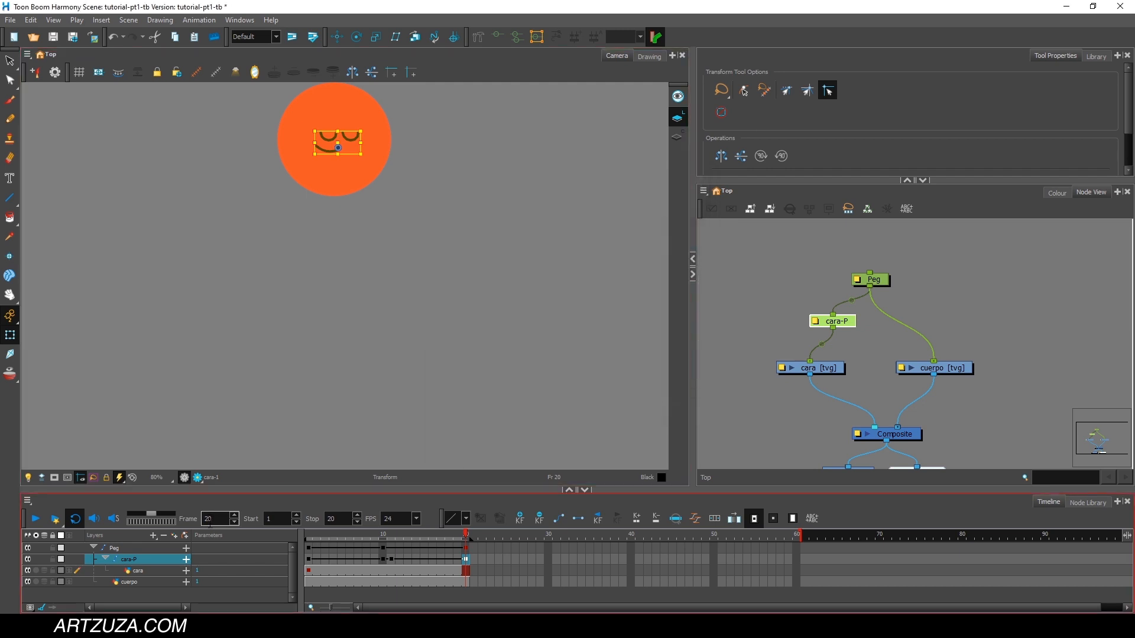
click(35, 519)
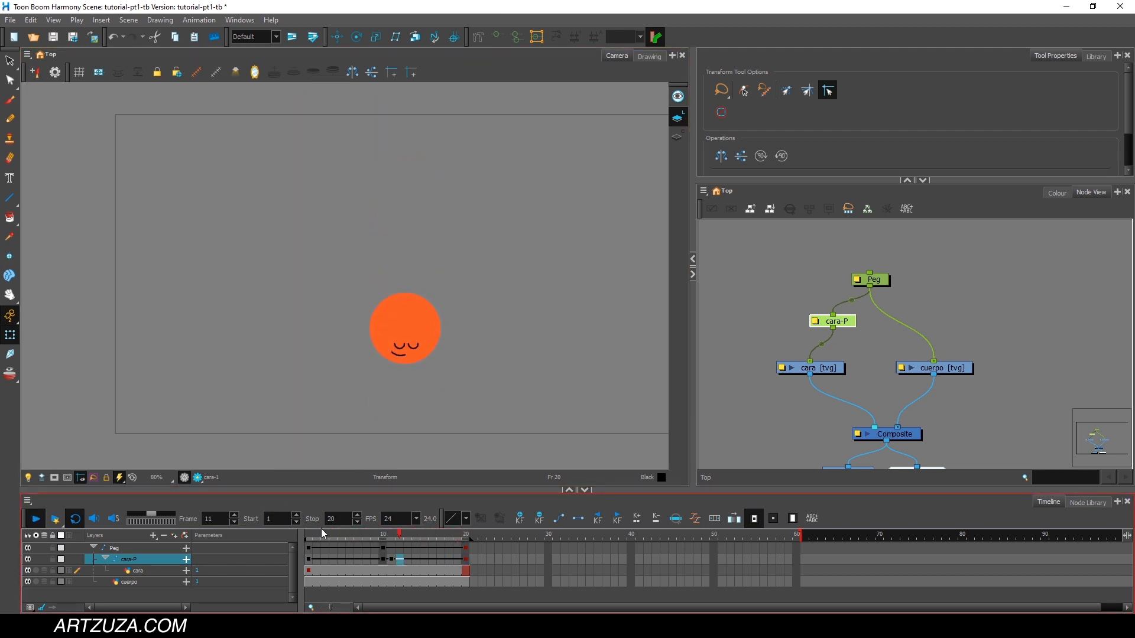
Lower the ball to the bottom edge of the camera frame at frame 12 on the main Peg.
drag(317, 531, 388, 521)
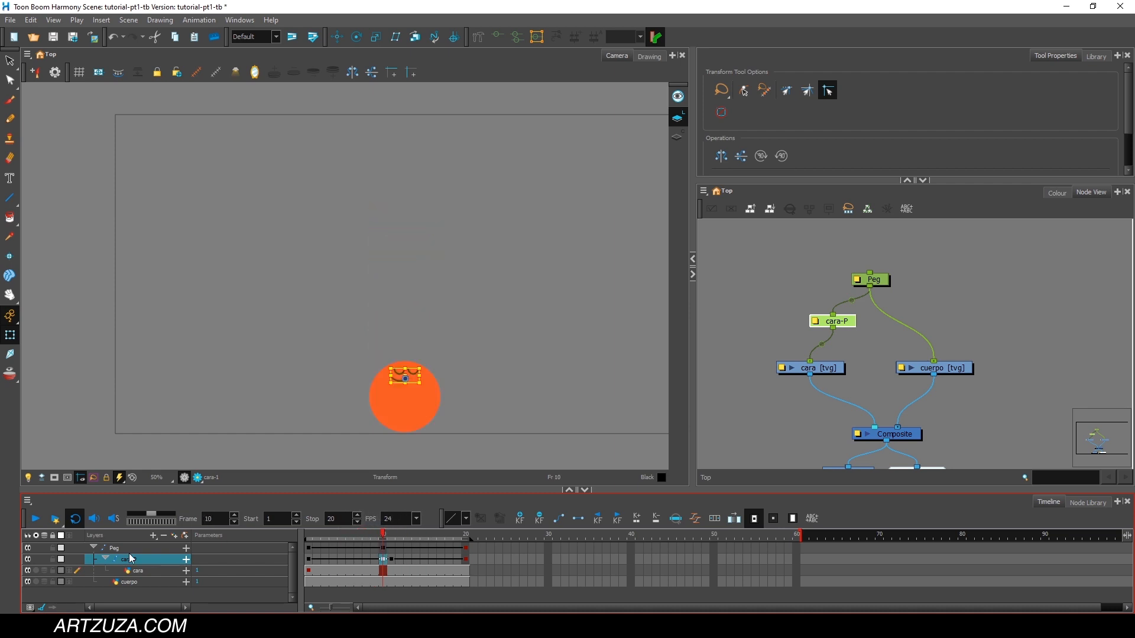
click(131, 549)
click(392, 535)
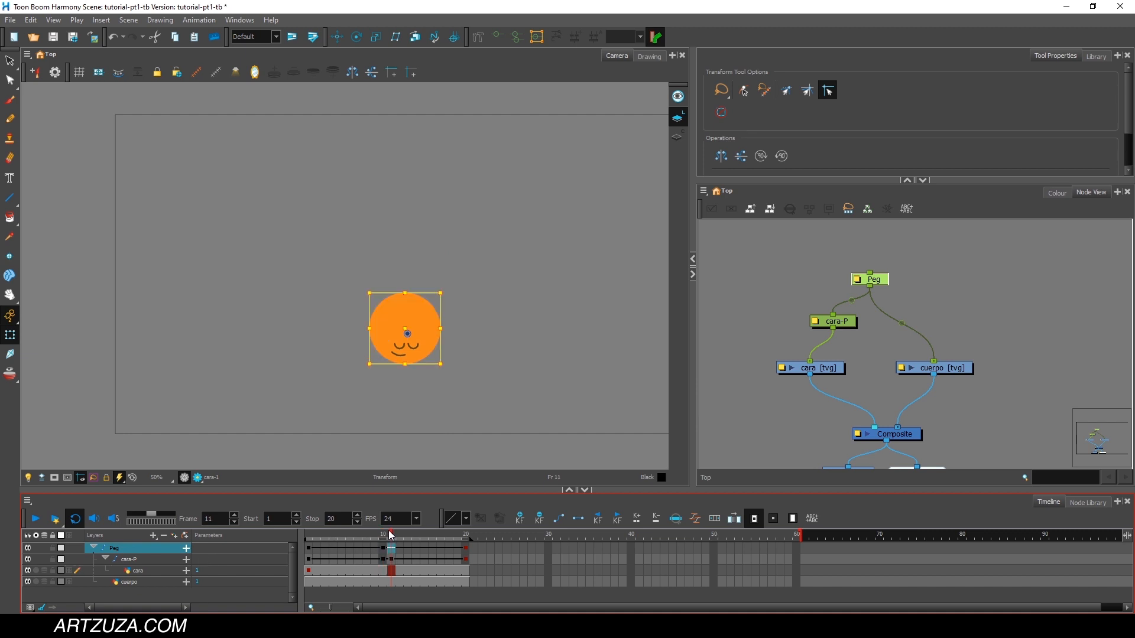
click(399, 535)
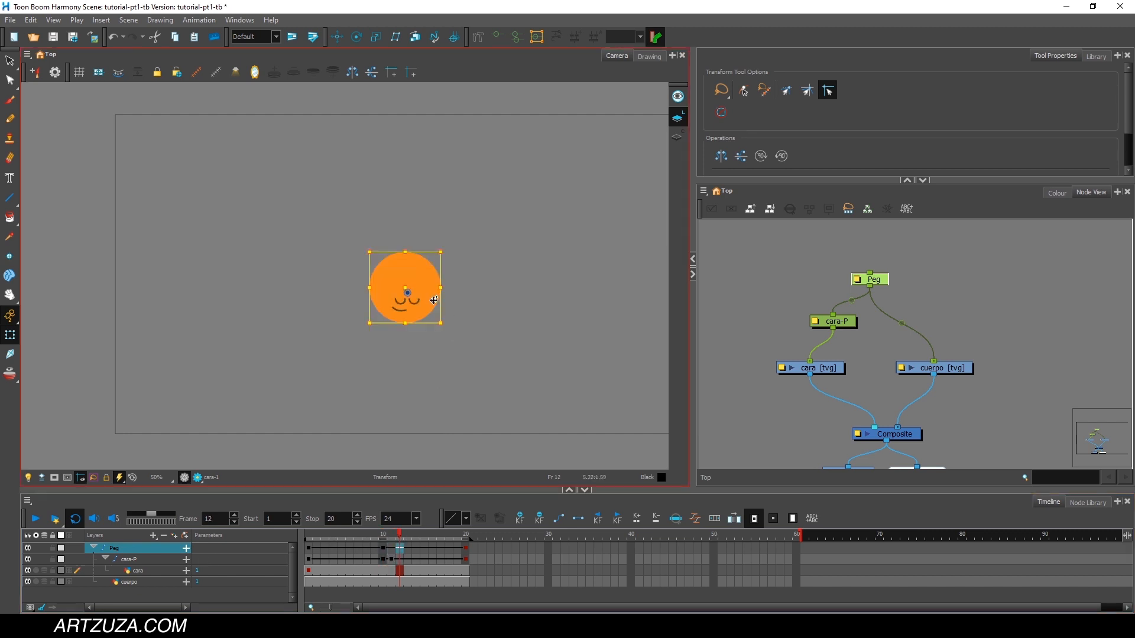
drag(430, 311, 432, 370)
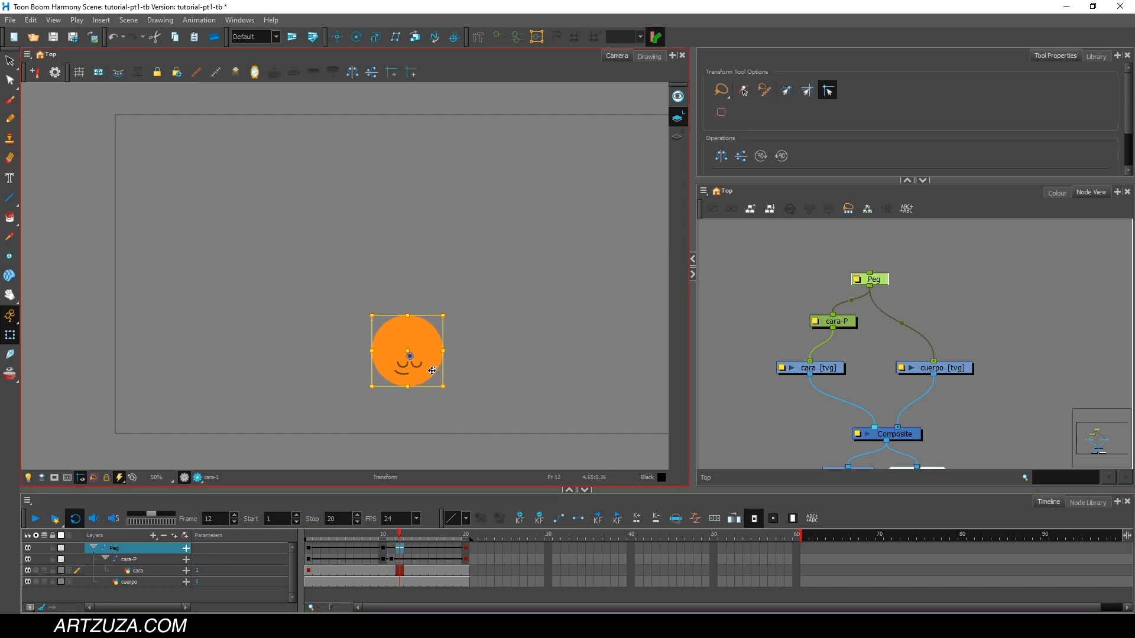
key(ctrl+z)
drag(422, 313, 418, 425)
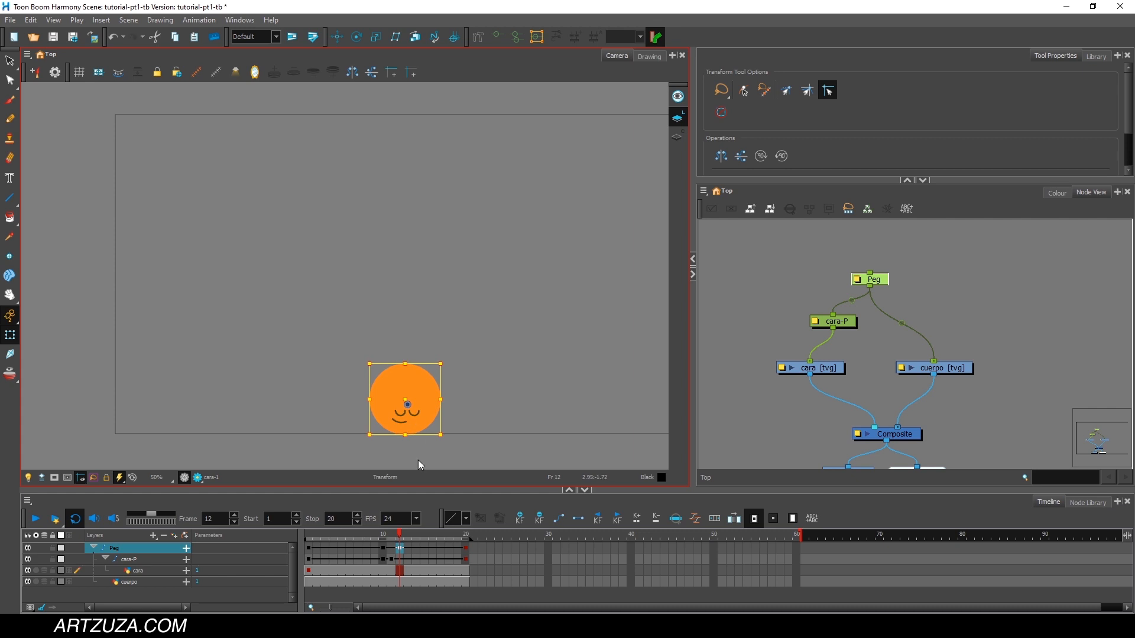
Raise the ball slightly above the camera frame's bottom edge at frame 12 on the Peg, and play back from frame 1.
click(401, 546)
mouse_move(399, 536)
mouse_down()
mouse_move(360, 537)
mouse_move(405, 536)
mouse_up()
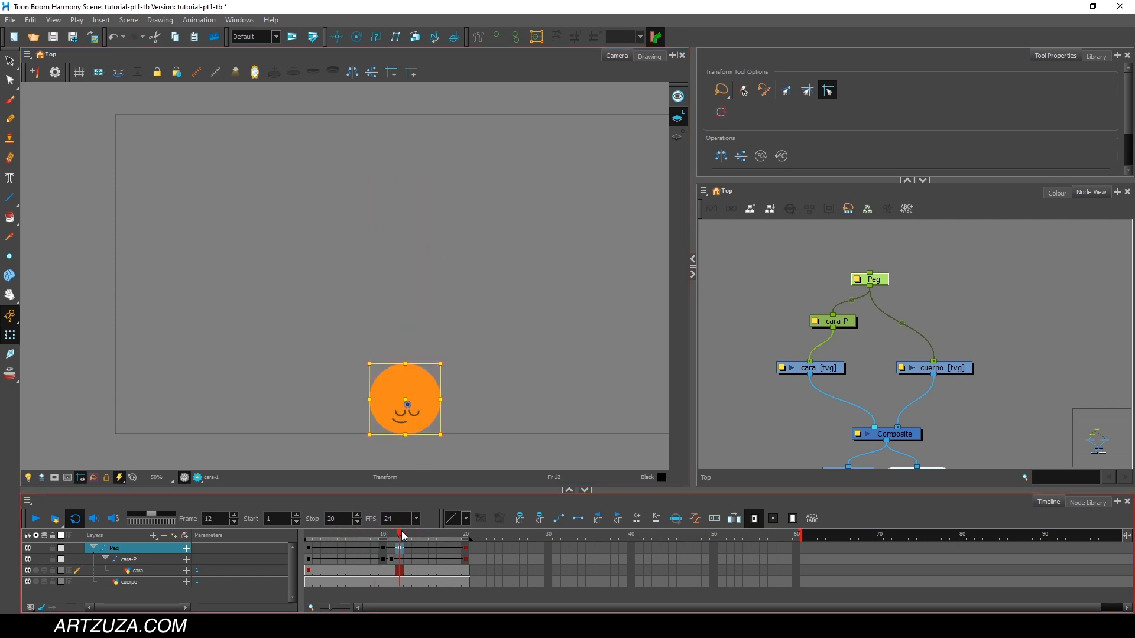
click(421, 381)
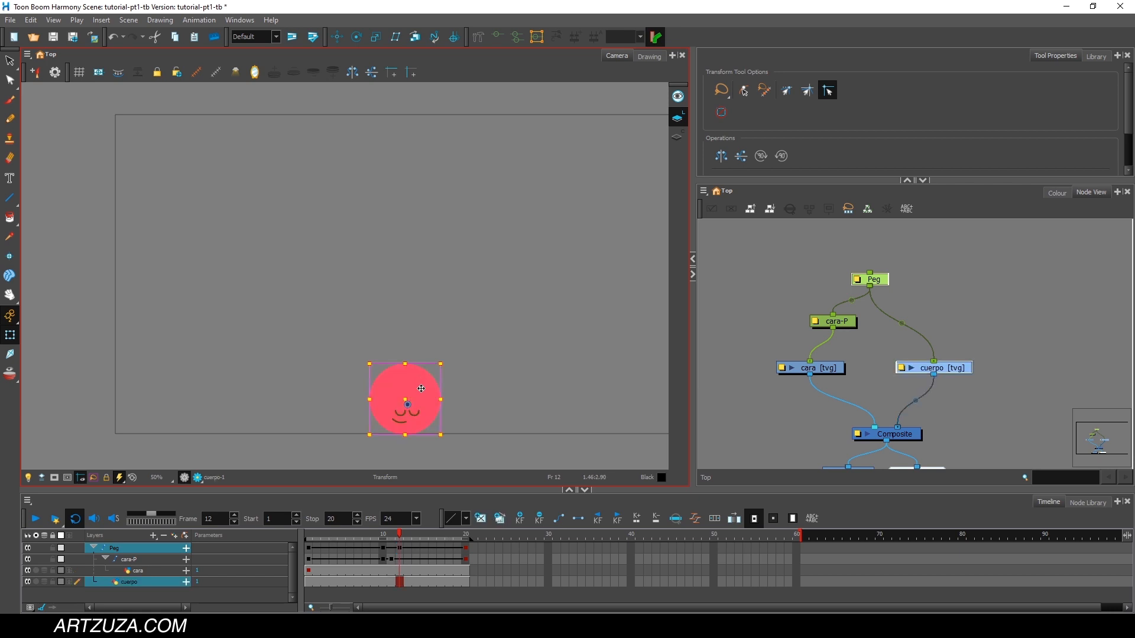
click(400, 547)
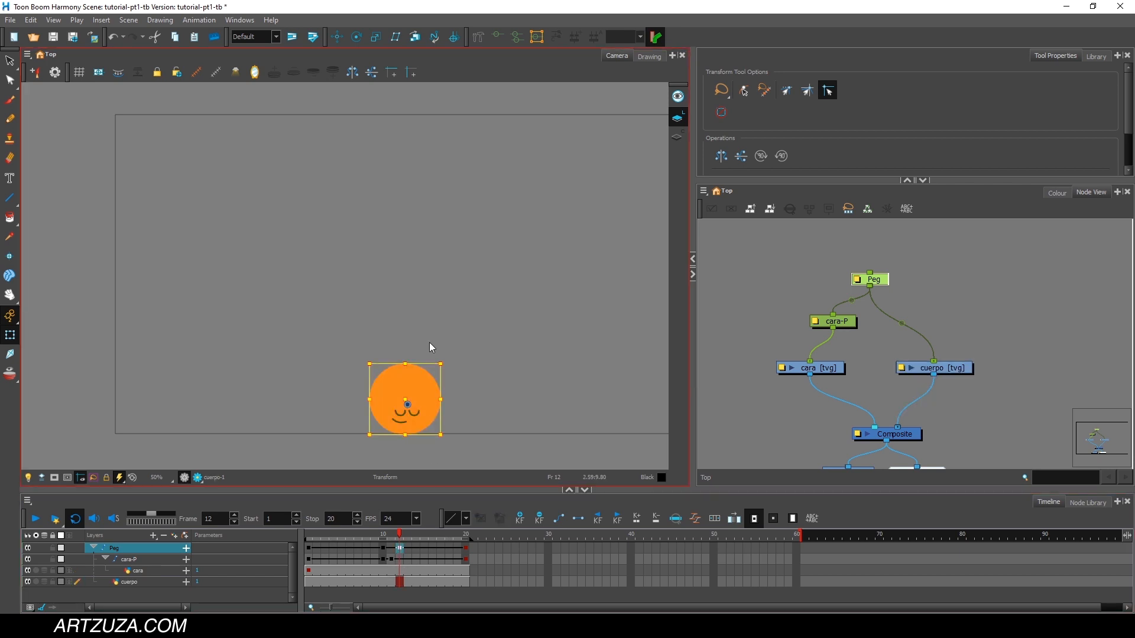
drag(421, 388, 420, 368)
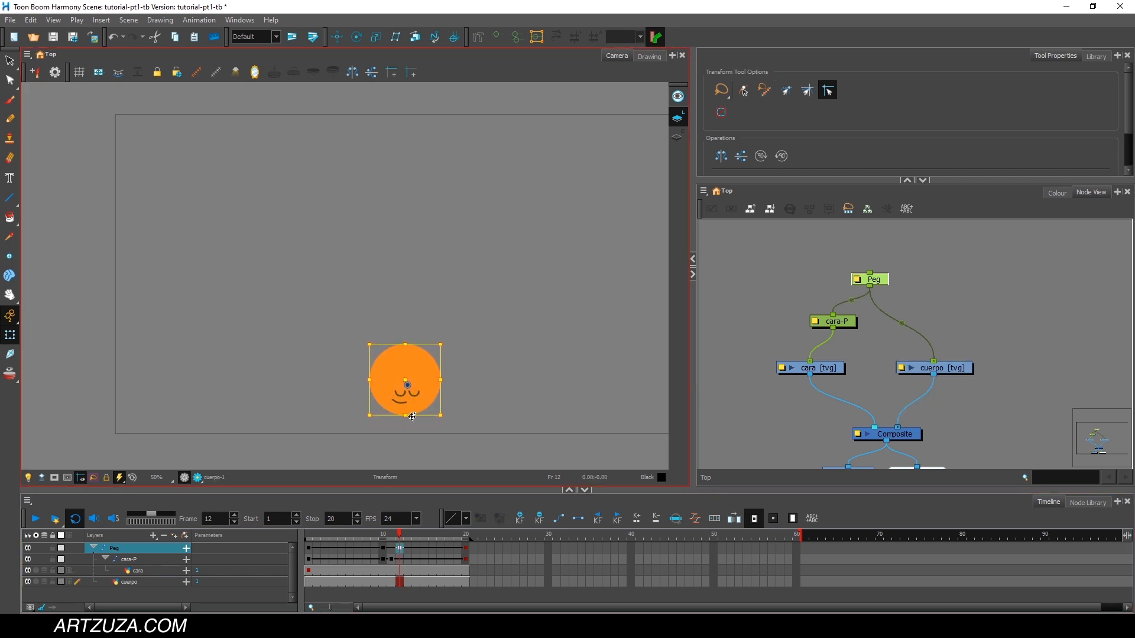
drag(399, 535, 304, 535)
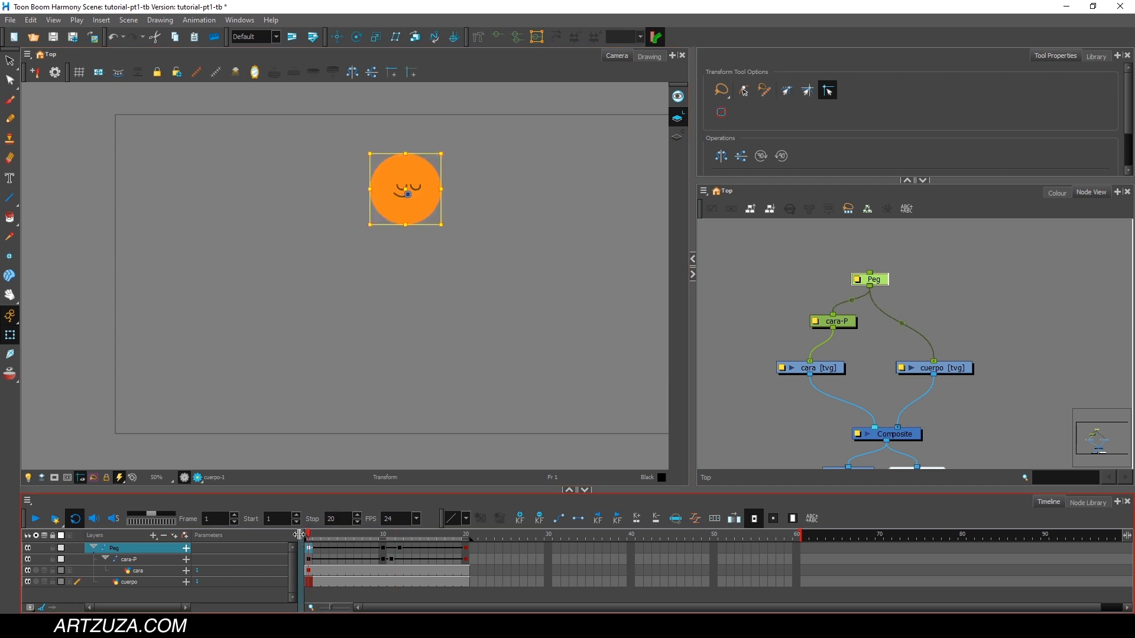
click(35, 519)
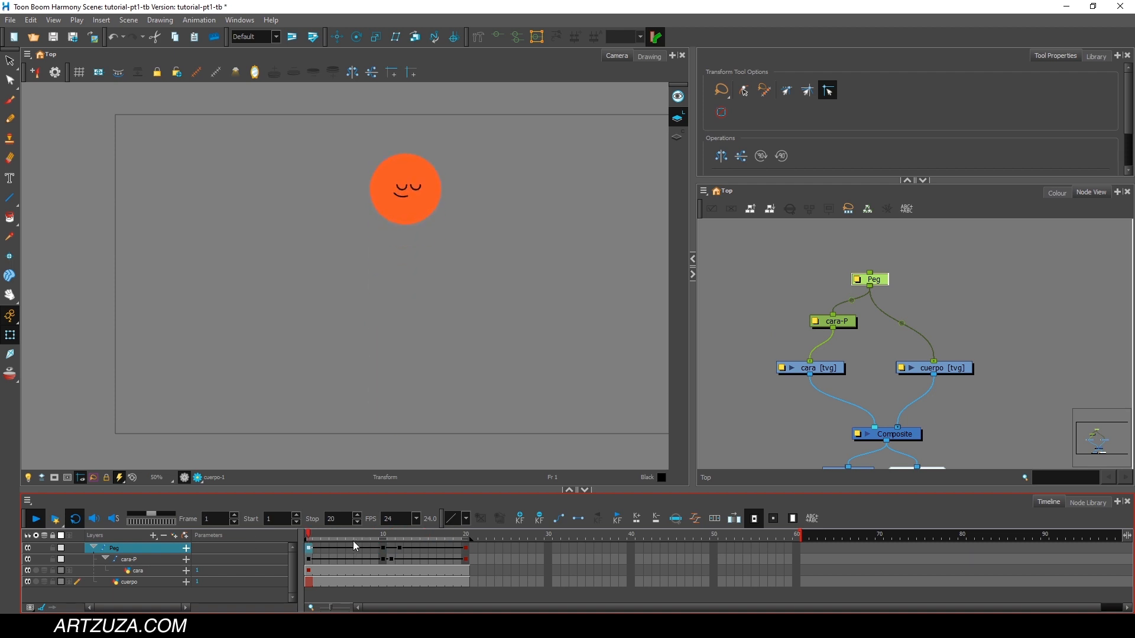
click(378, 534)
drag(380, 532, 308, 534)
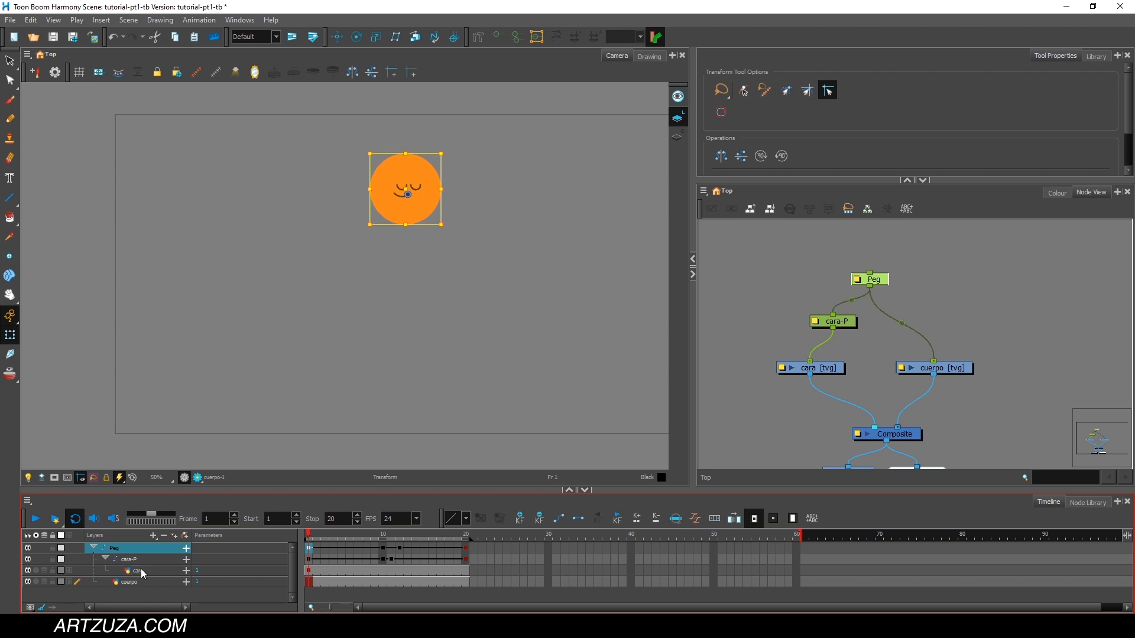
Rig the cuerpo drawing with a closed four-point envelope deformation curve around the ball at frame 1.
click(131, 584)
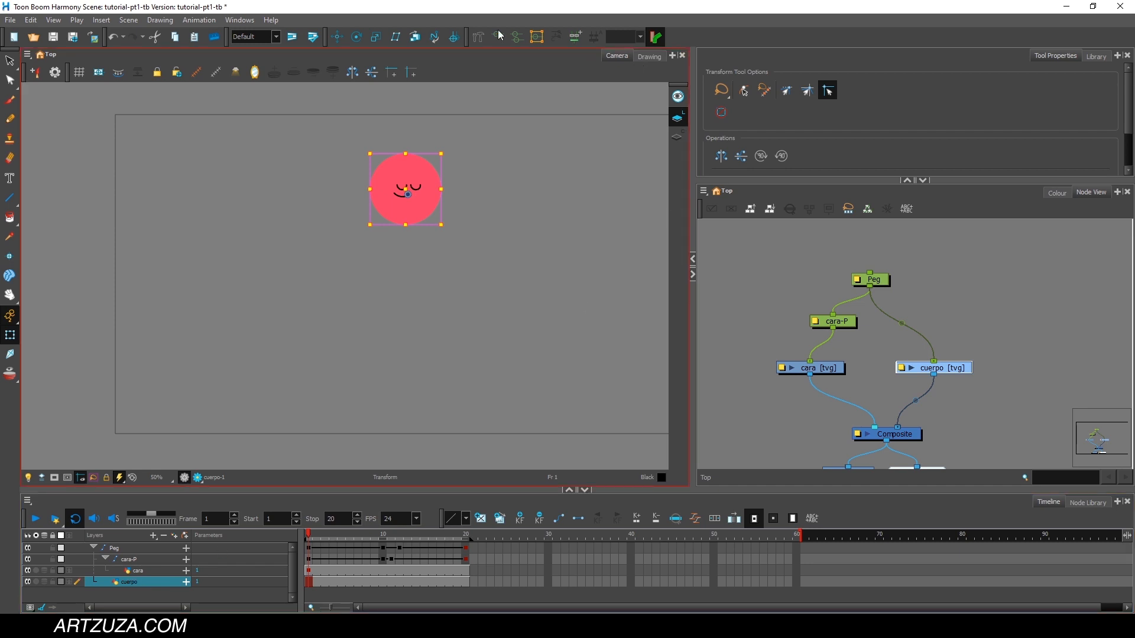
click(479, 37)
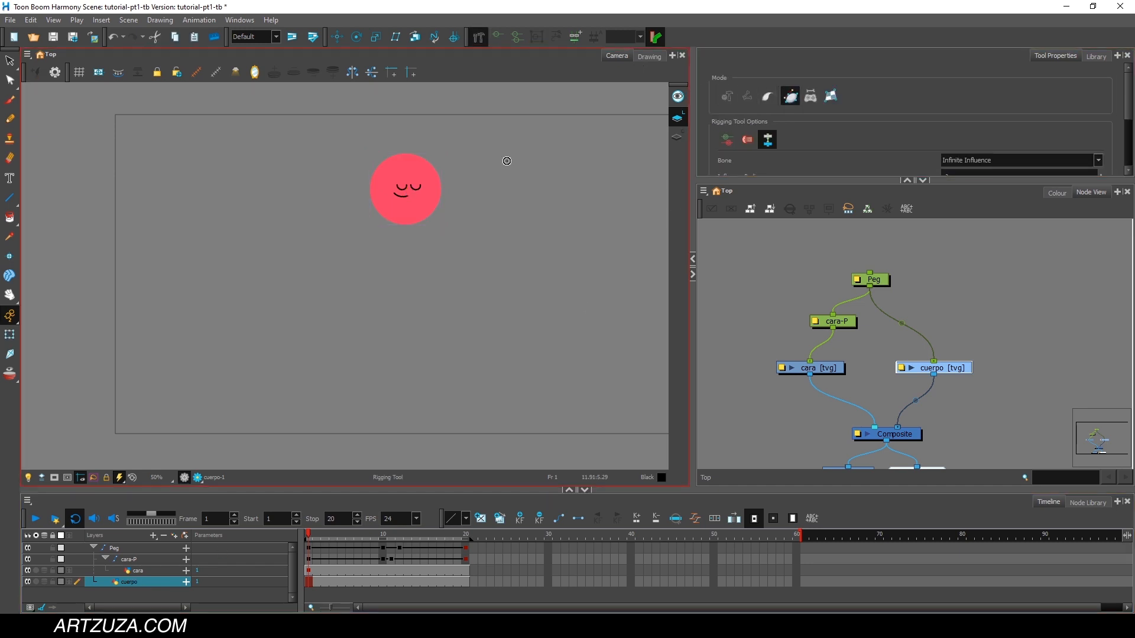
scroll(405, 148, up, 2)
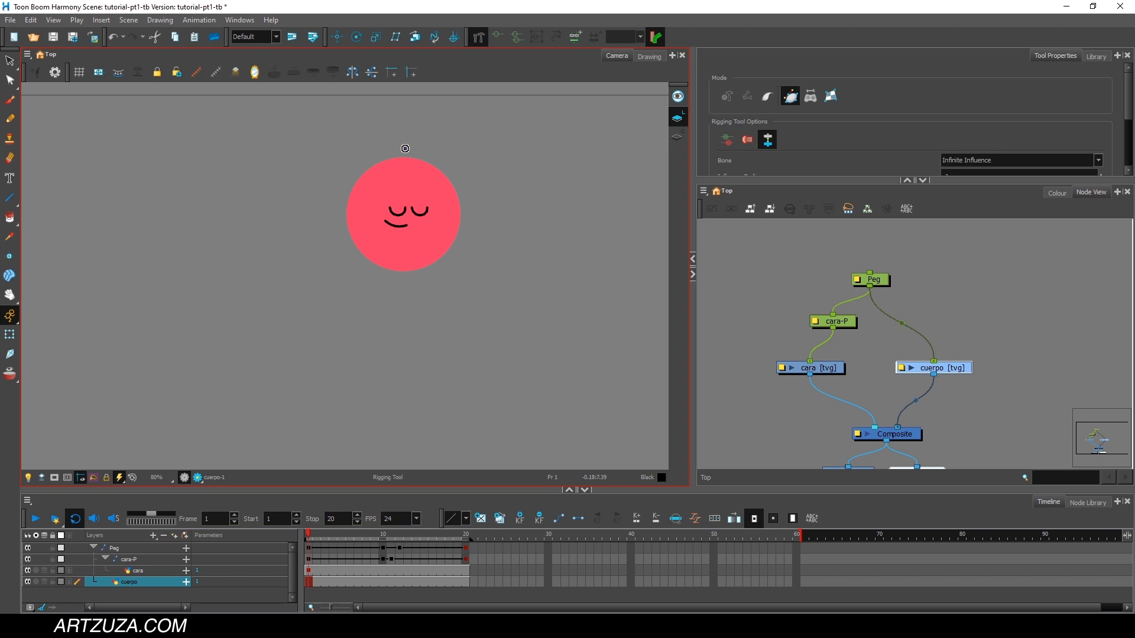
drag(333, 210, 335, 146)
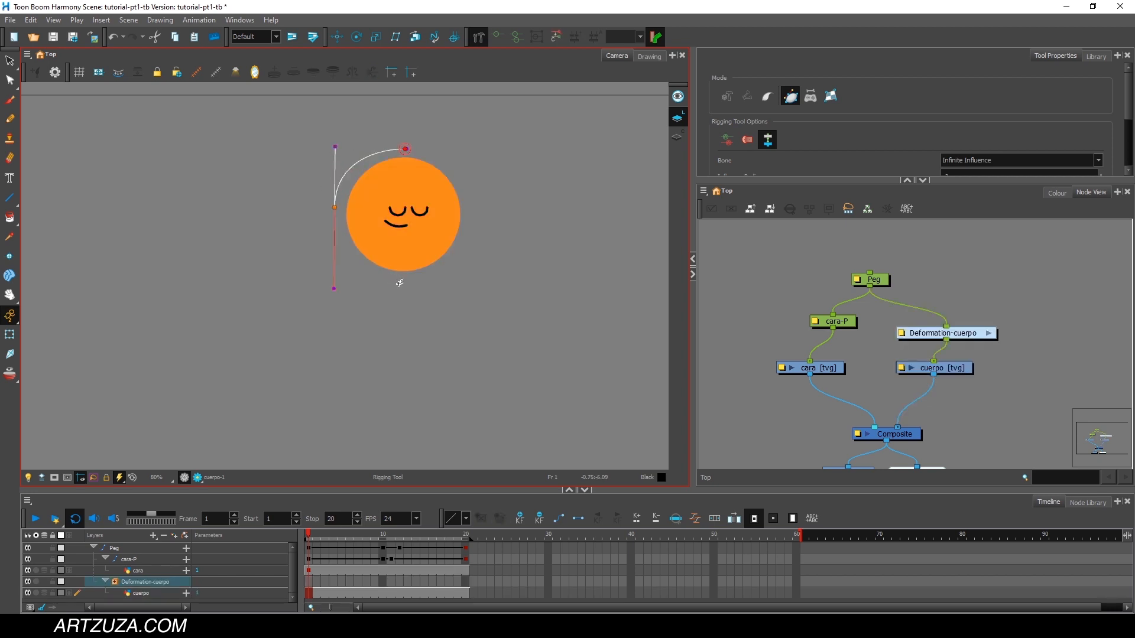
mouse_move(378, 301)
mouse_down()
mouse_move(358, 282)
mouse_move(373, 285)
mouse_up()
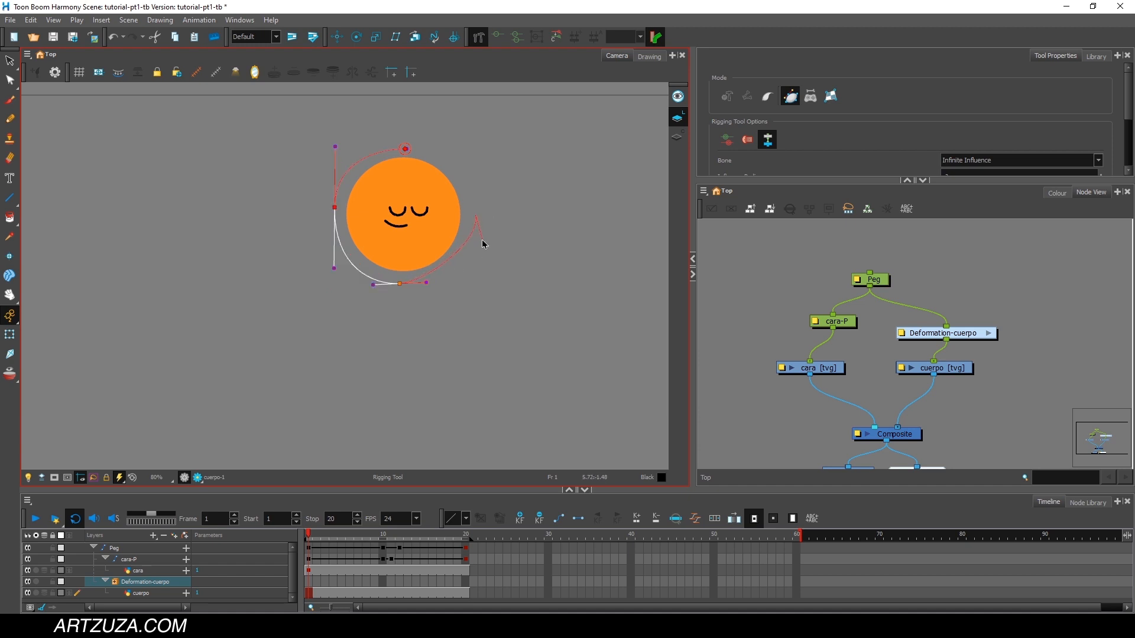
drag(480, 292, 478, 288)
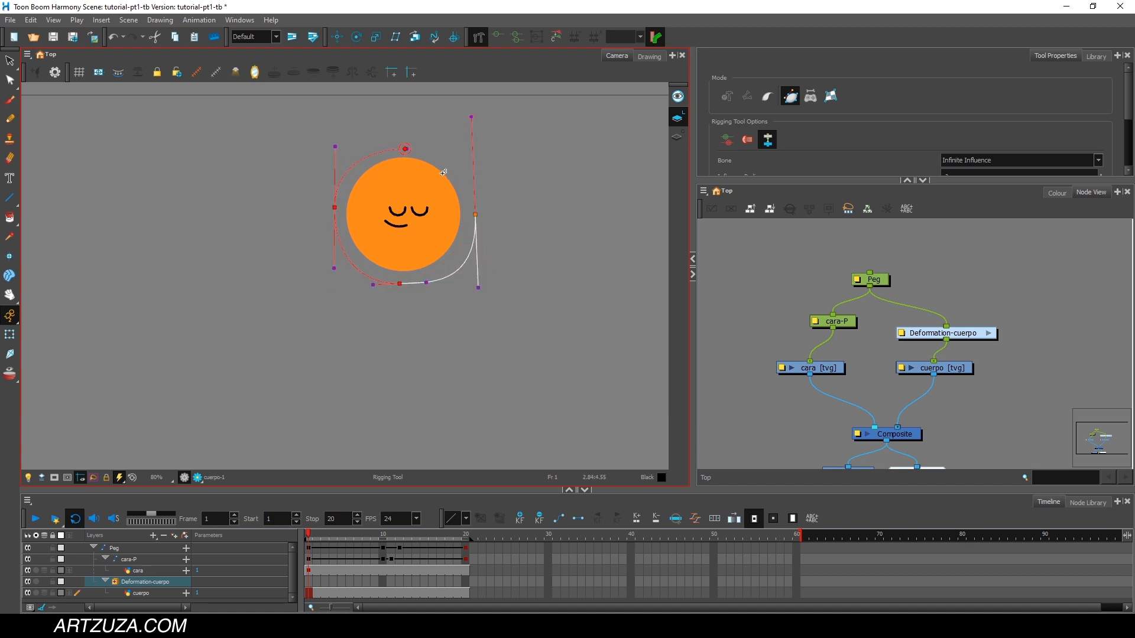
click(406, 148)
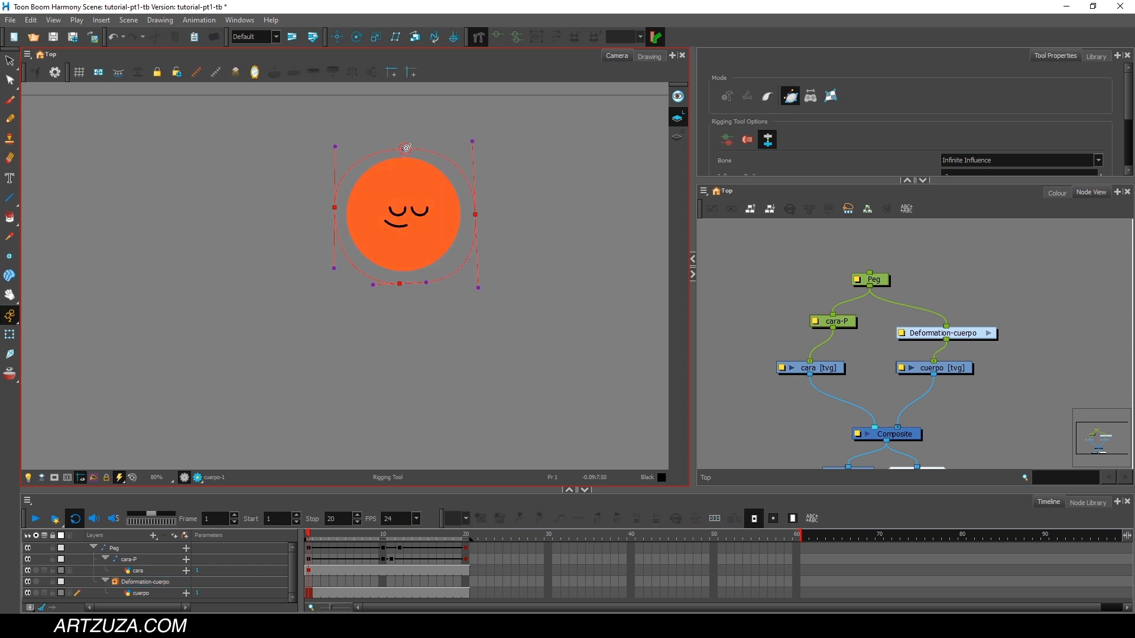
Pull a curve handle out of the envelope's top point to round off the upper-right segment.
scroll(406, 166, up, 5)
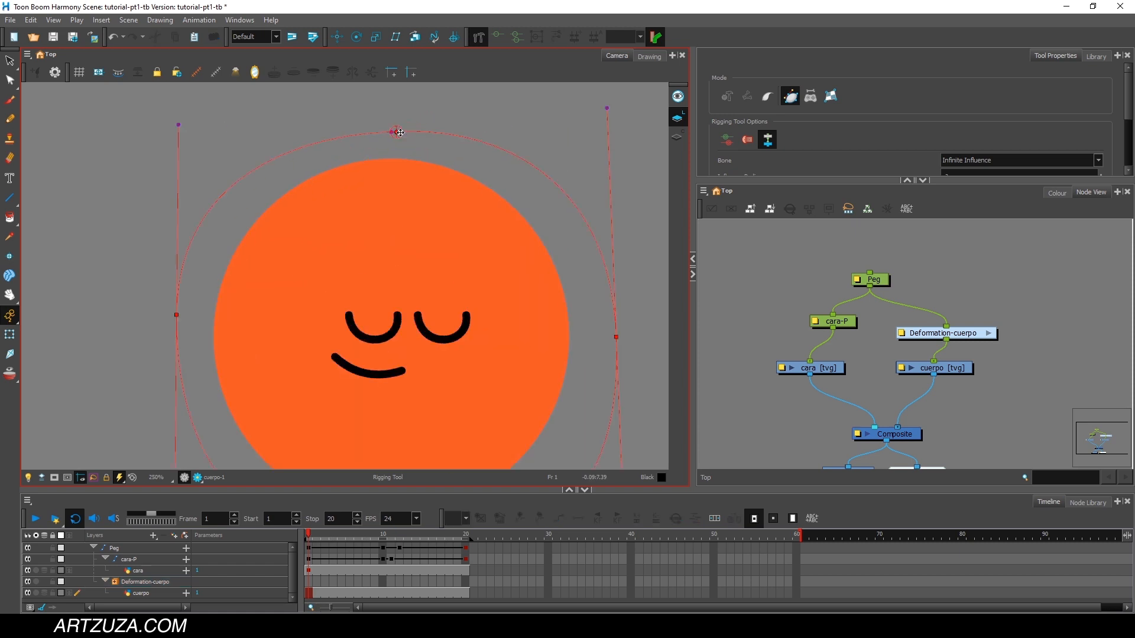
click(401, 133)
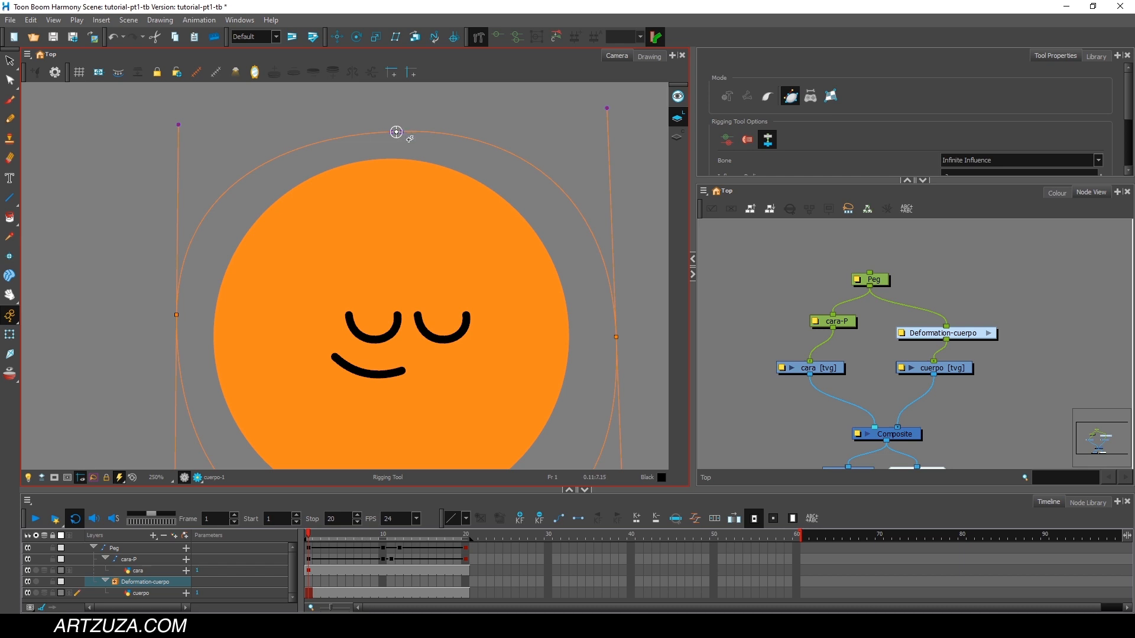
click(403, 135)
key(ctrl+z)
drag(398, 132, 495, 137)
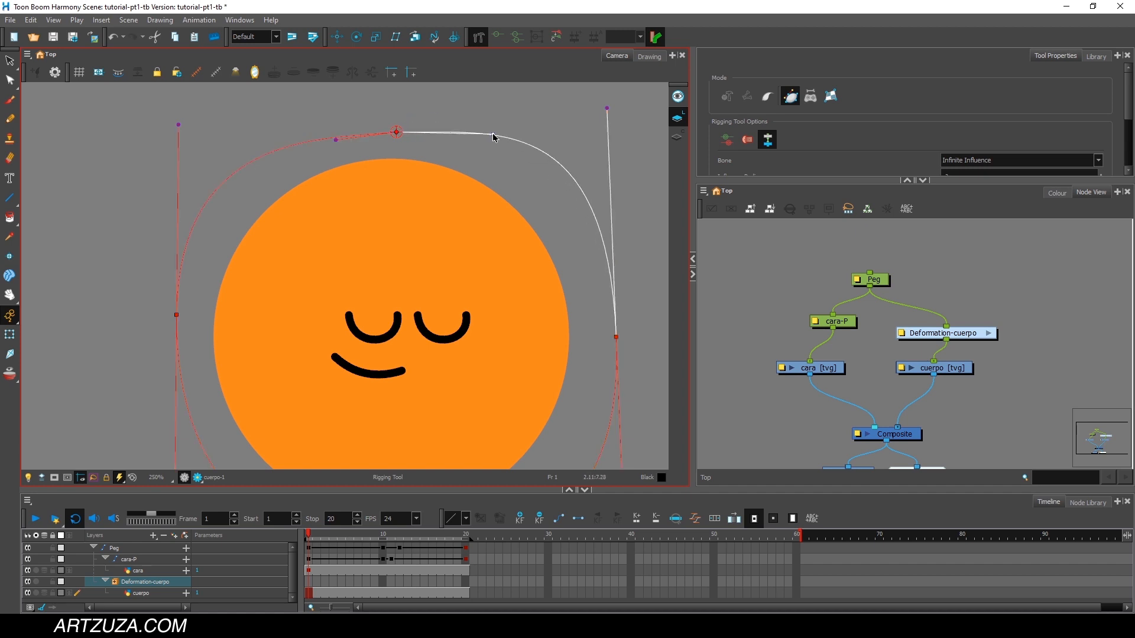
Adjust the handles of the envelope's side and top points so the curve follows the ball more evenly.
scroll(536, 124, down, 1)
drag(594, 112, 599, 169)
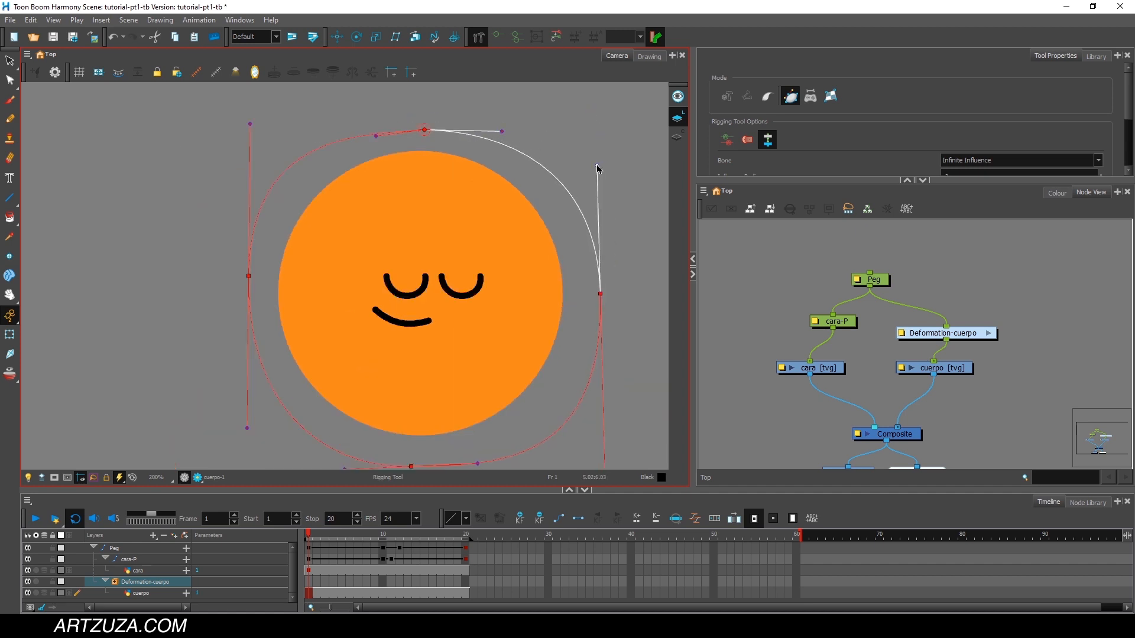
scroll(598, 170, down, 2)
drag(603, 359, 603, 333)
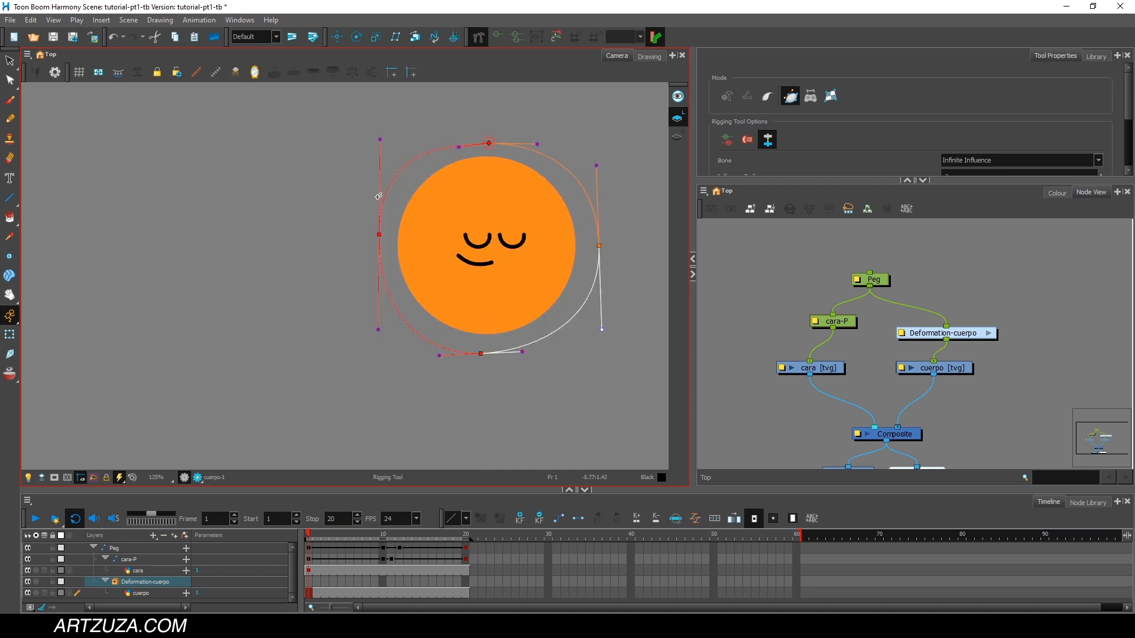
drag(380, 142, 382, 148)
drag(465, 148, 452, 145)
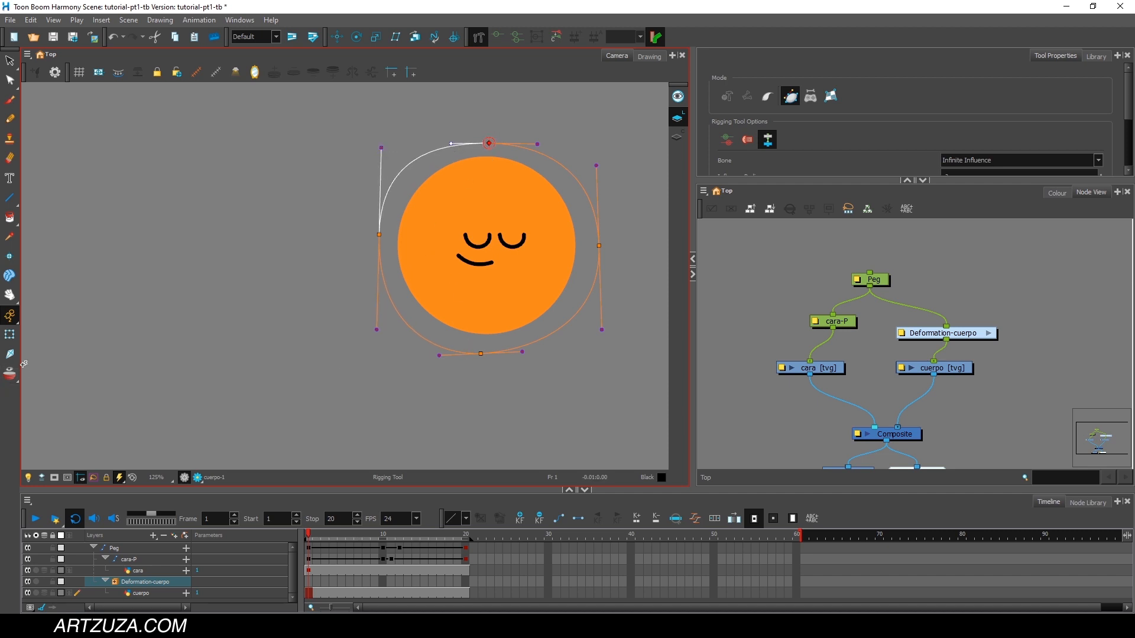
Nudge the envelope's top point slightly down at frame 1 with the Transform tool.
click(10, 335)
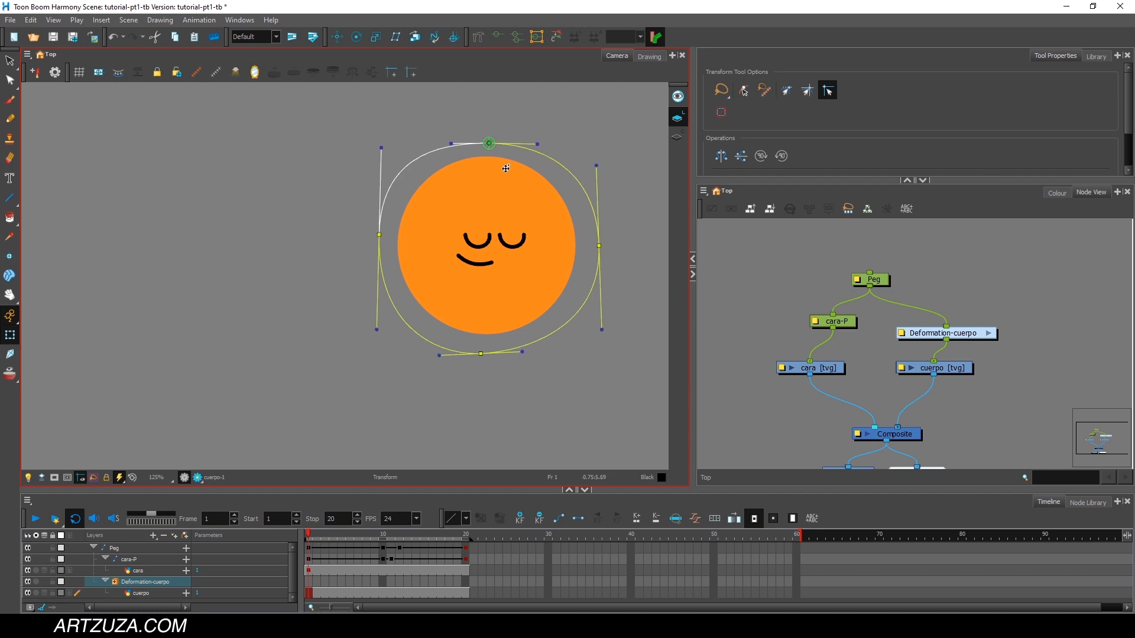
mouse_move(490, 143)
mouse_down()
mouse_move(484, 183)
mouse_move(490, 145)
mouse_up()
Try stretching the ball sideways with the envelope's two side points, and undo both moves.
drag(600, 246, 638, 245)
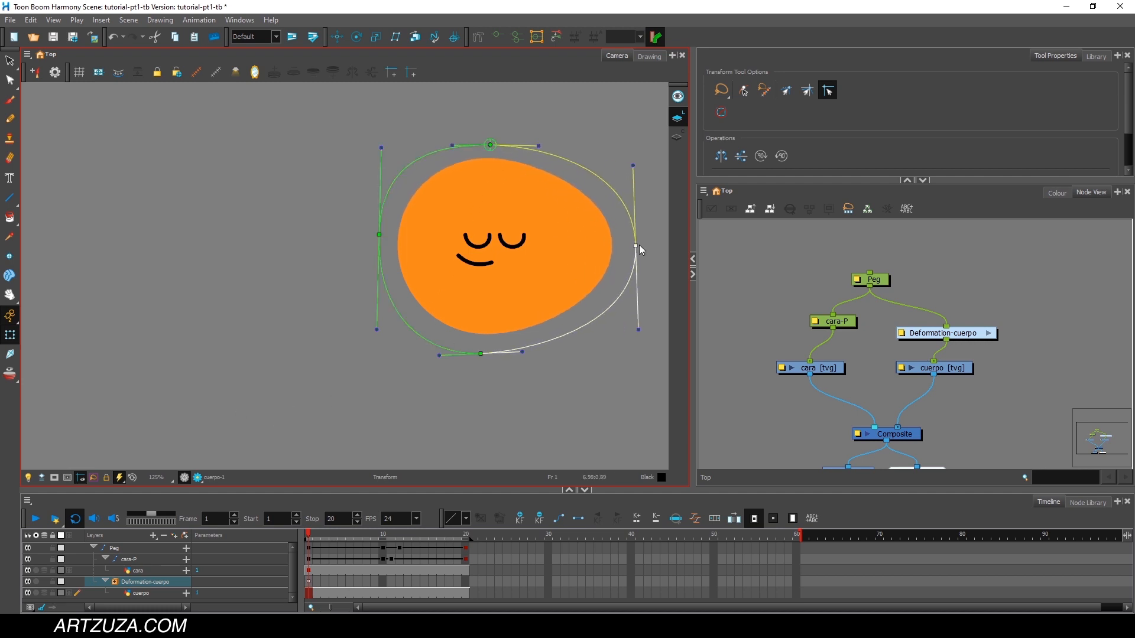
drag(379, 236, 313, 235)
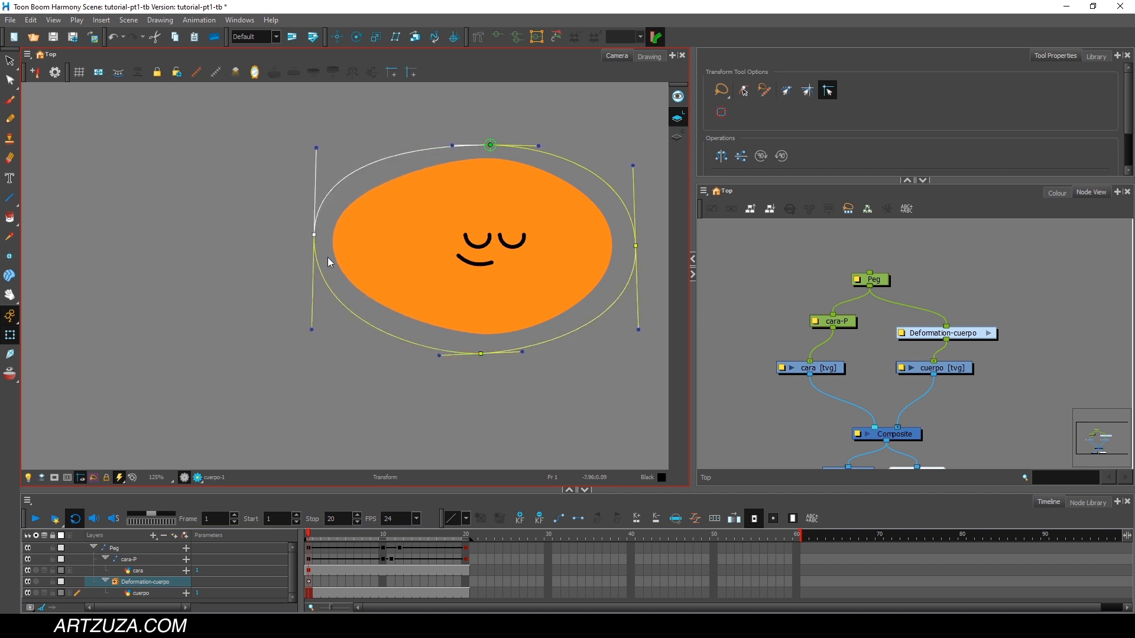
key(ctrl+z)
key(ctrl+z)
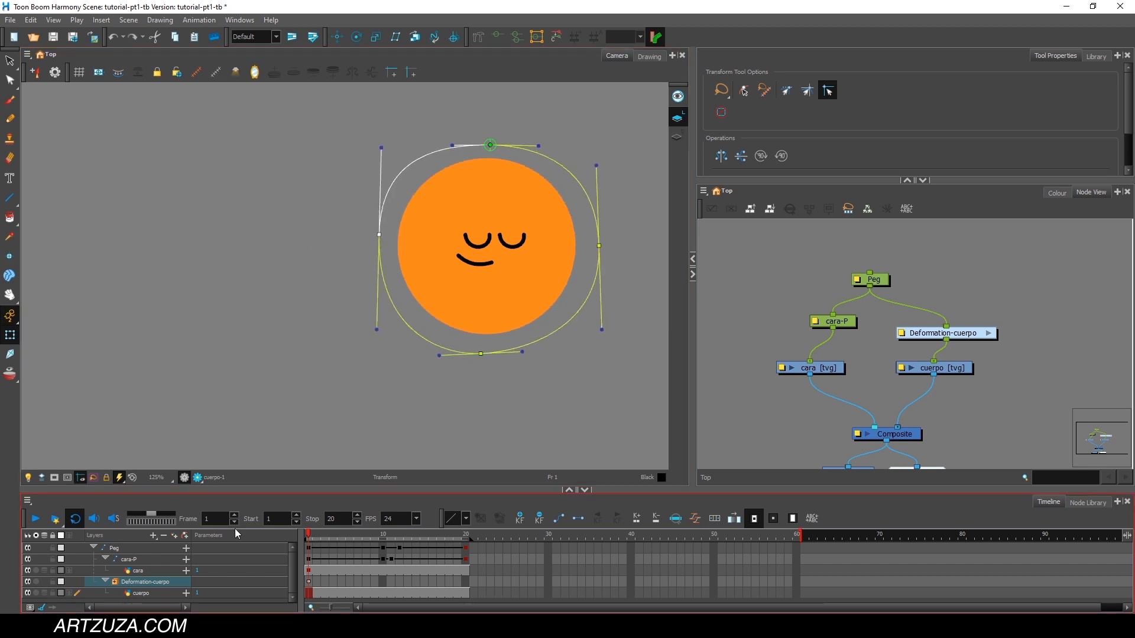
scroll(462, 392, down, 2)
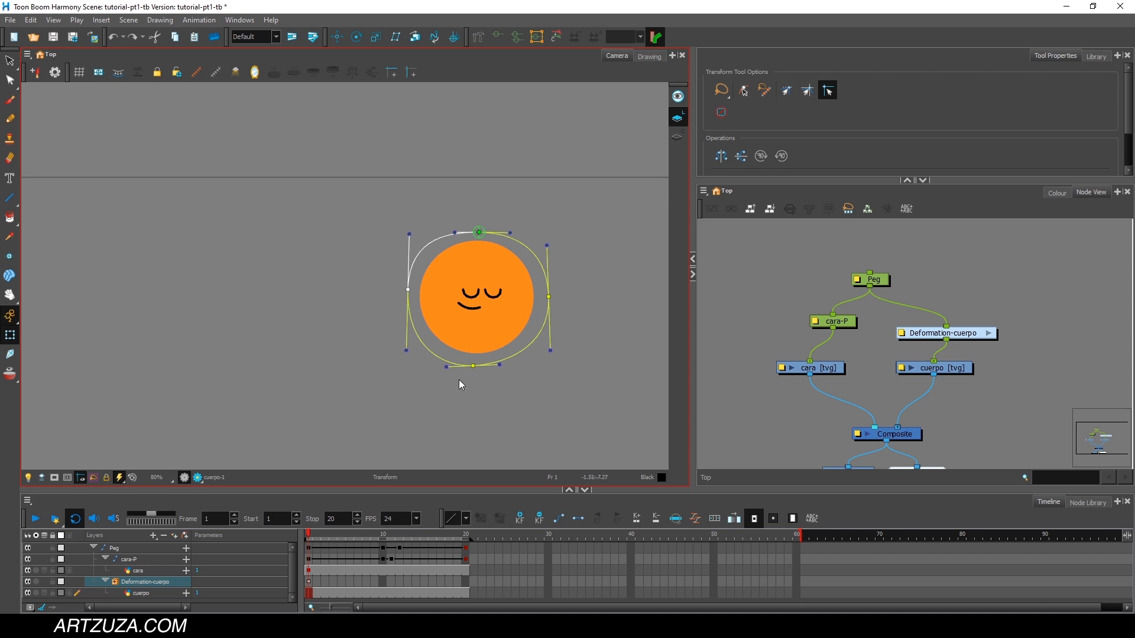
drag(426, 358, 344, 234)
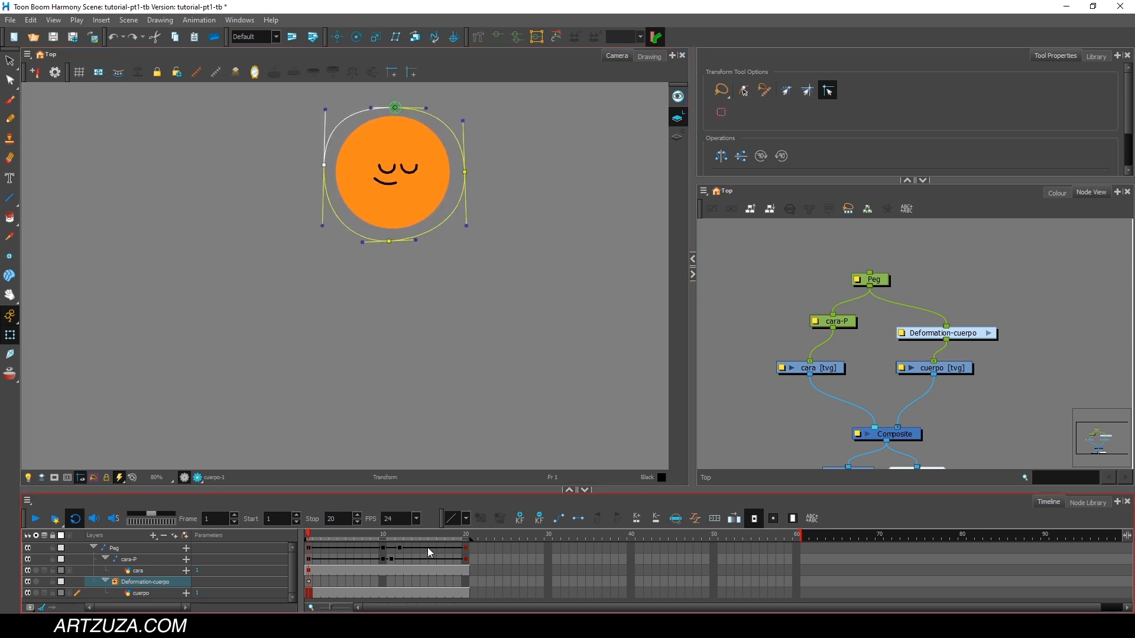
Add a keyframe at frame 10 on the Deformation-cuerpo layer for all envelope points, keeping the ball's round shape.
drag(322, 529, 383, 530)
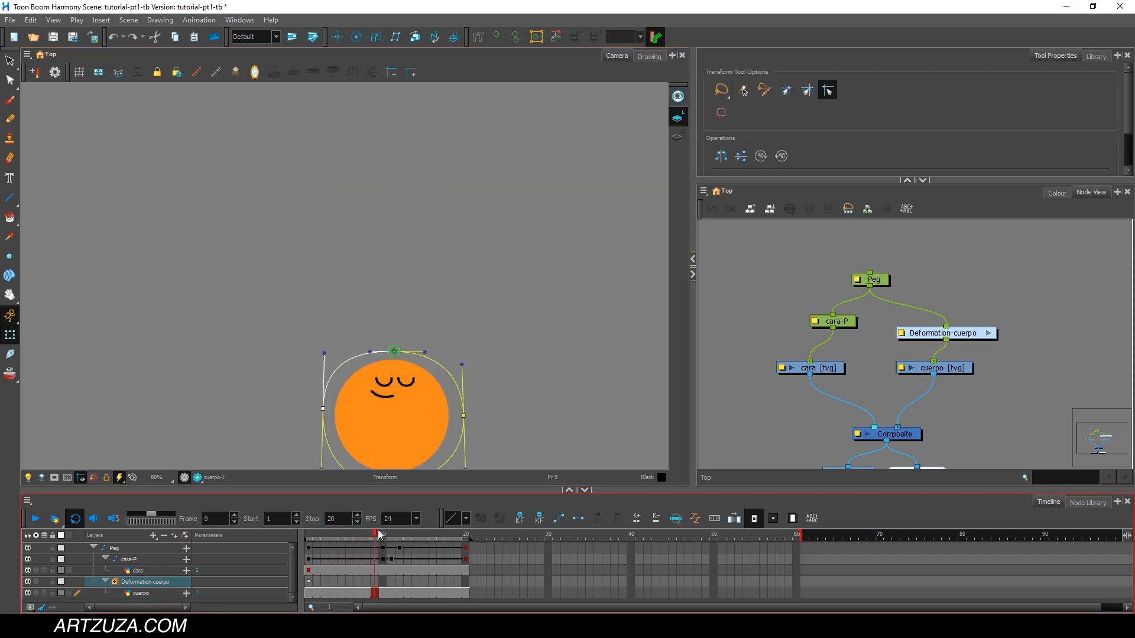
drag(438, 399, 429, 266)
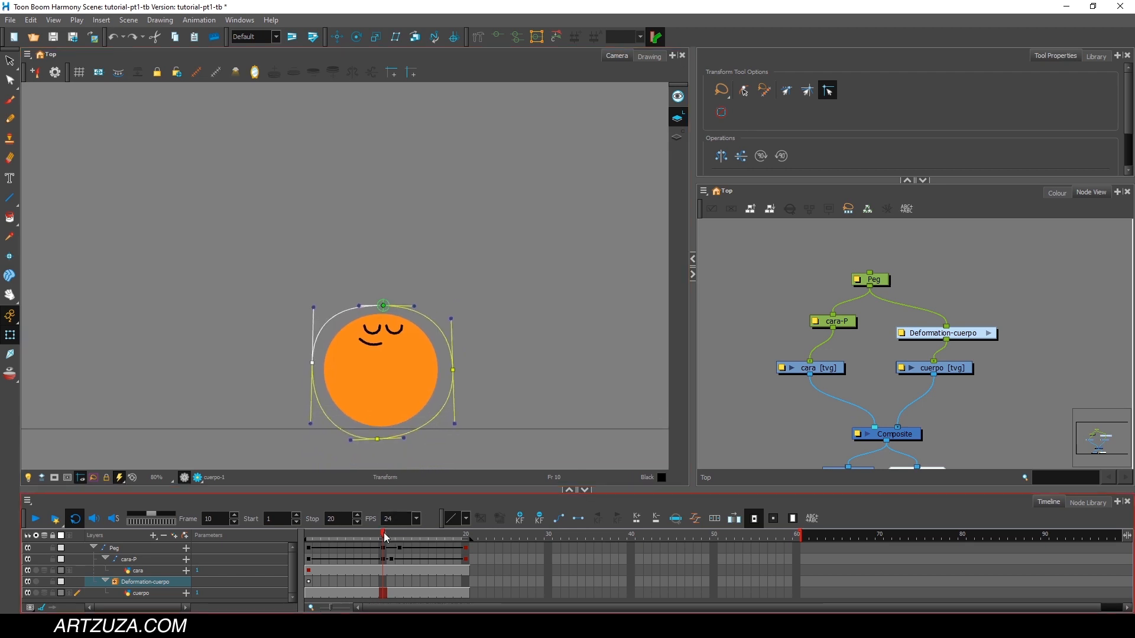
click(151, 582)
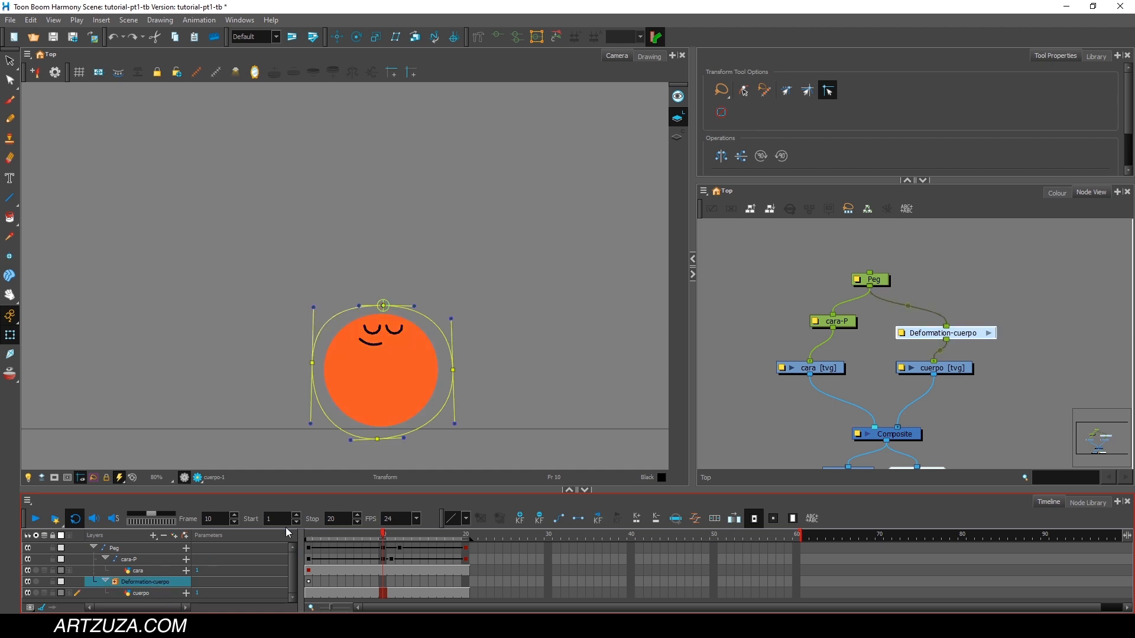
click(308, 538)
scroll(400, 228, down, 2)
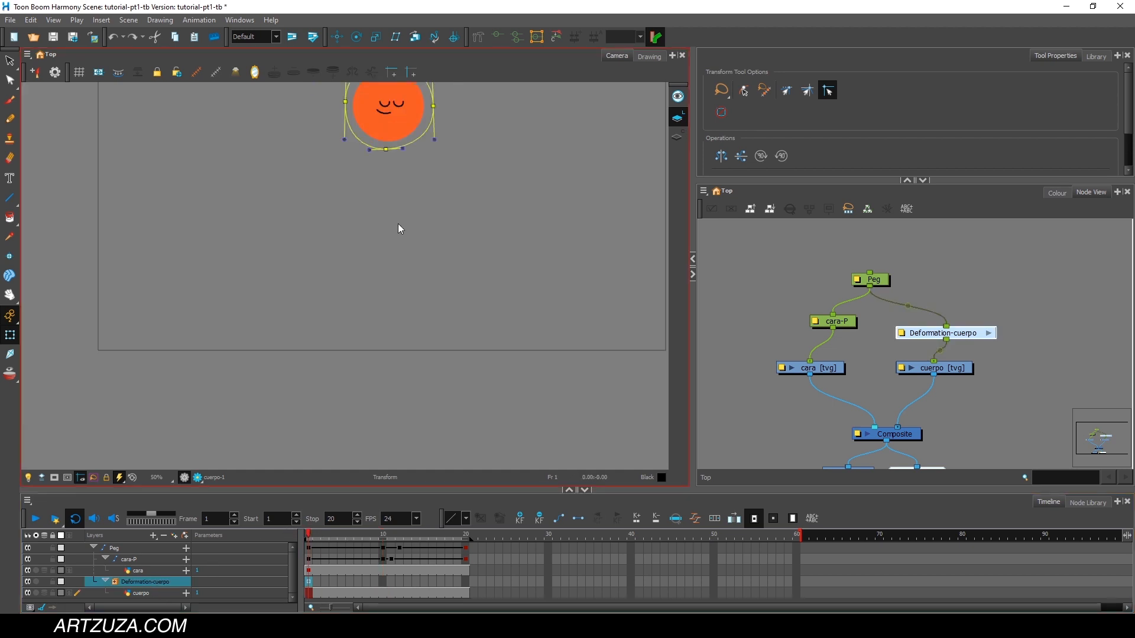
drag(401, 207, 395, 256)
mouse_move(440, 106)
mouse_down()
mouse_move(299, 311)
mouse_move(384, 85)
mouse_up()
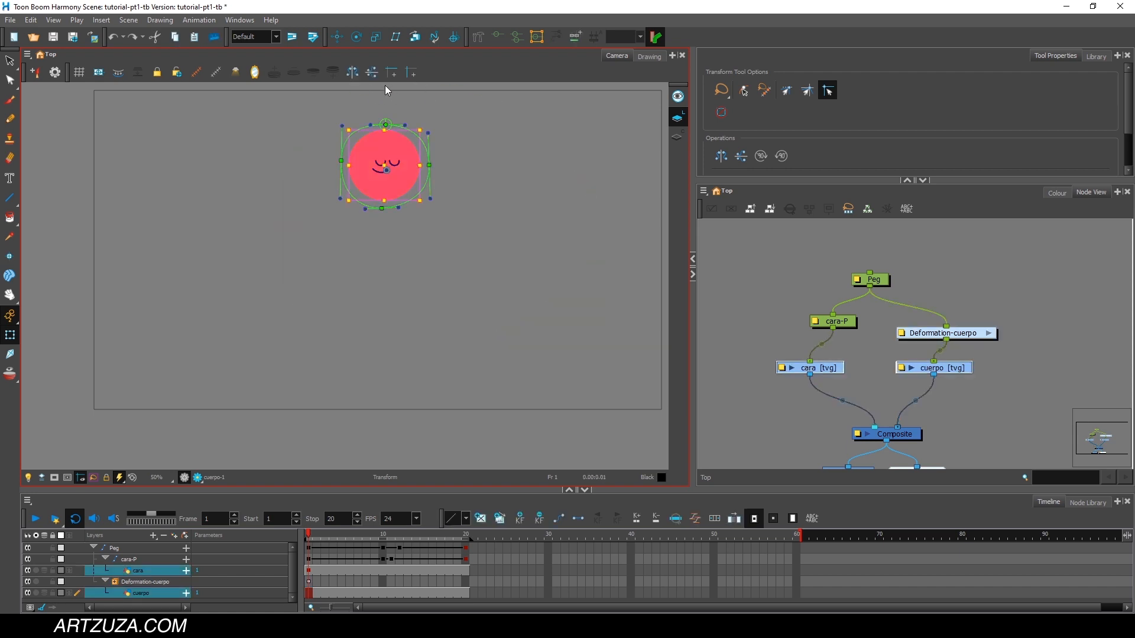
click(151, 582)
click(388, 125)
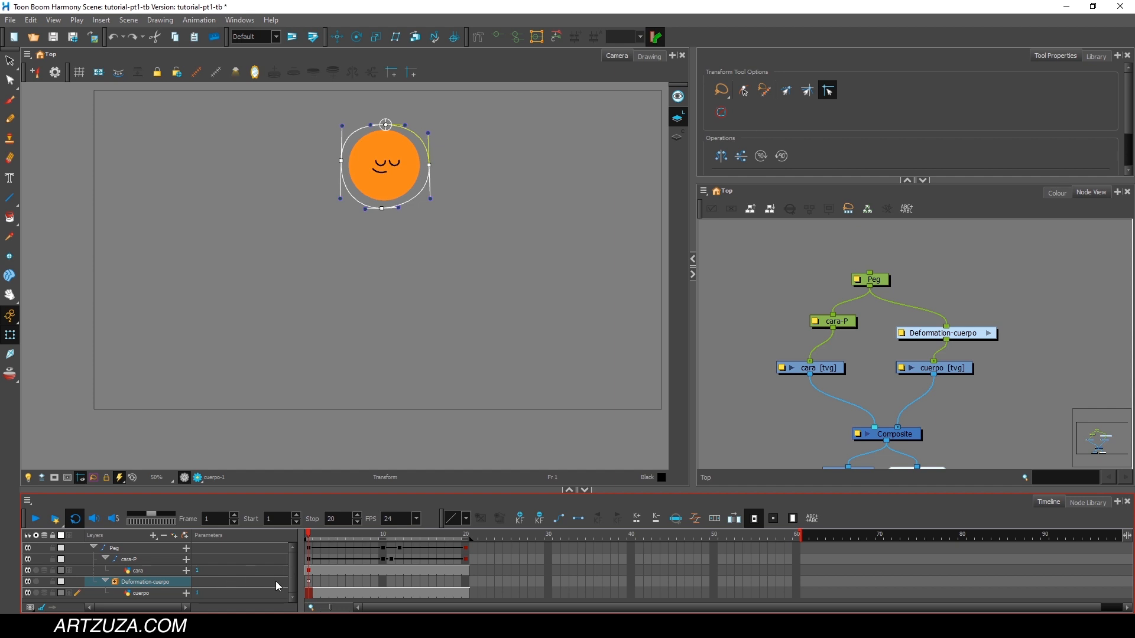
click(315, 536)
drag(316, 538, 381, 547)
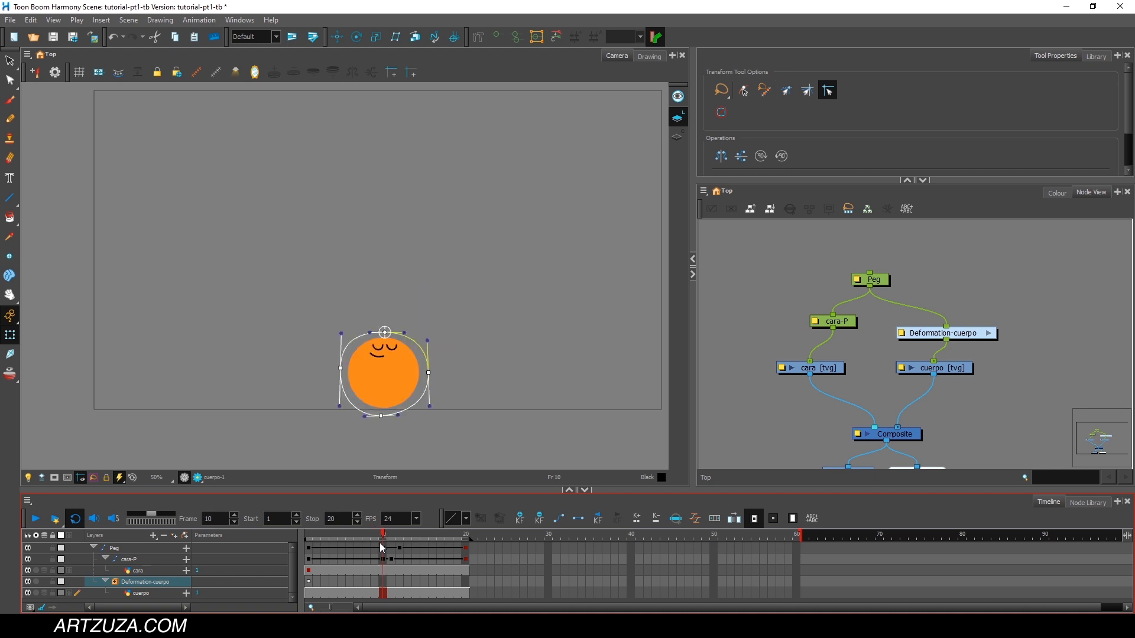
drag(388, 536, 392, 538)
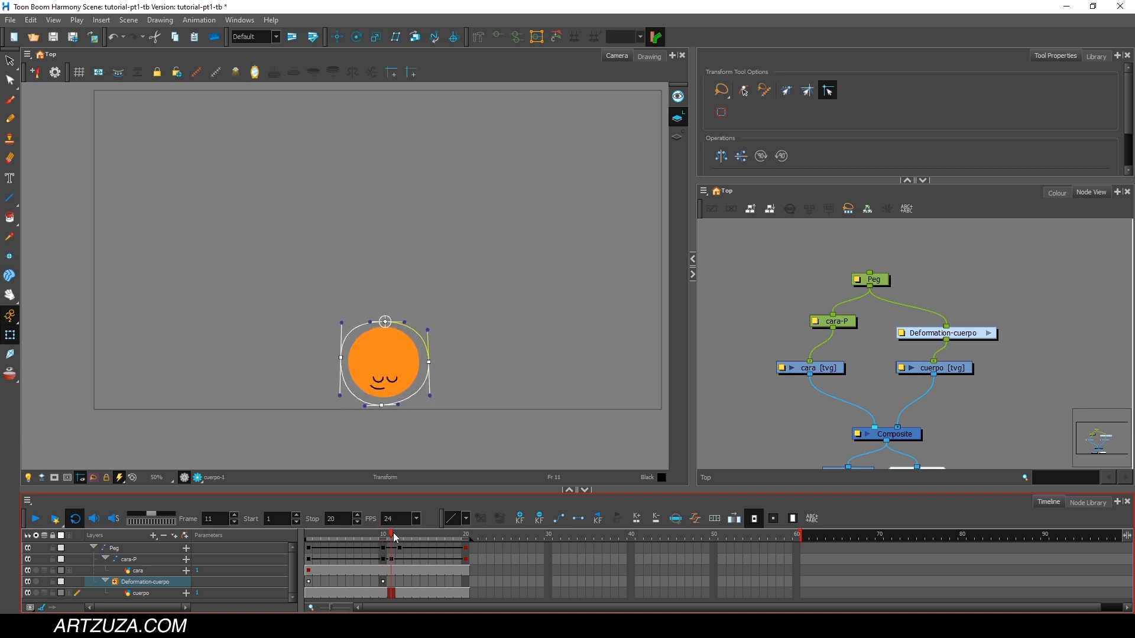
Squash the ball at frame 11 by lowering the envelope's top point and moving both side points outward.
drag(385, 322, 385, 329)
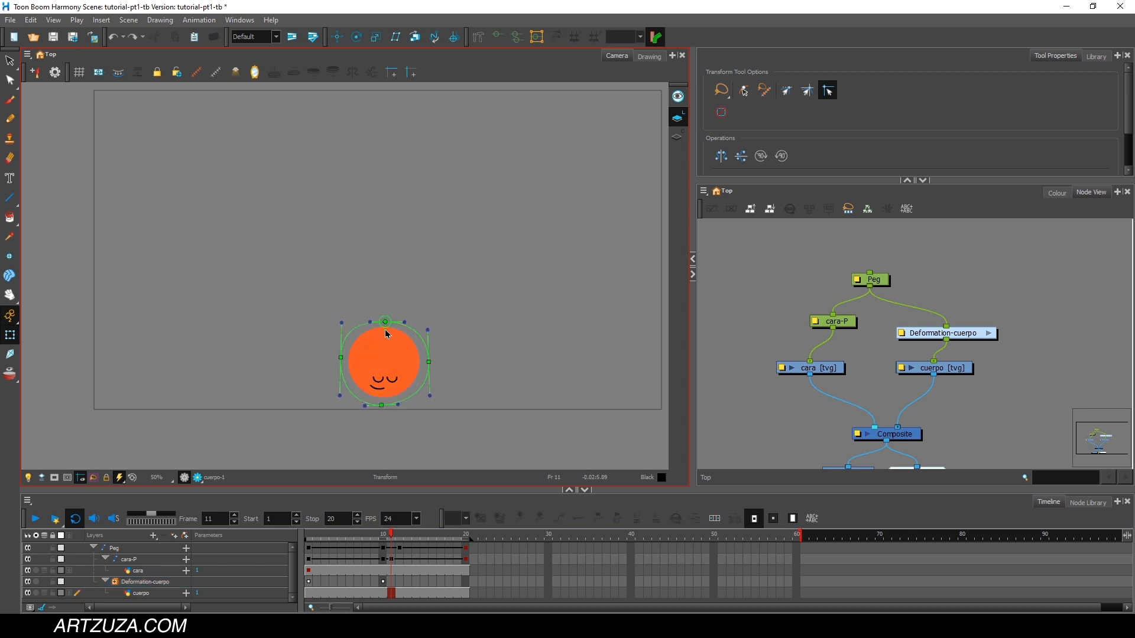
drag(385, 322, 325, 370)
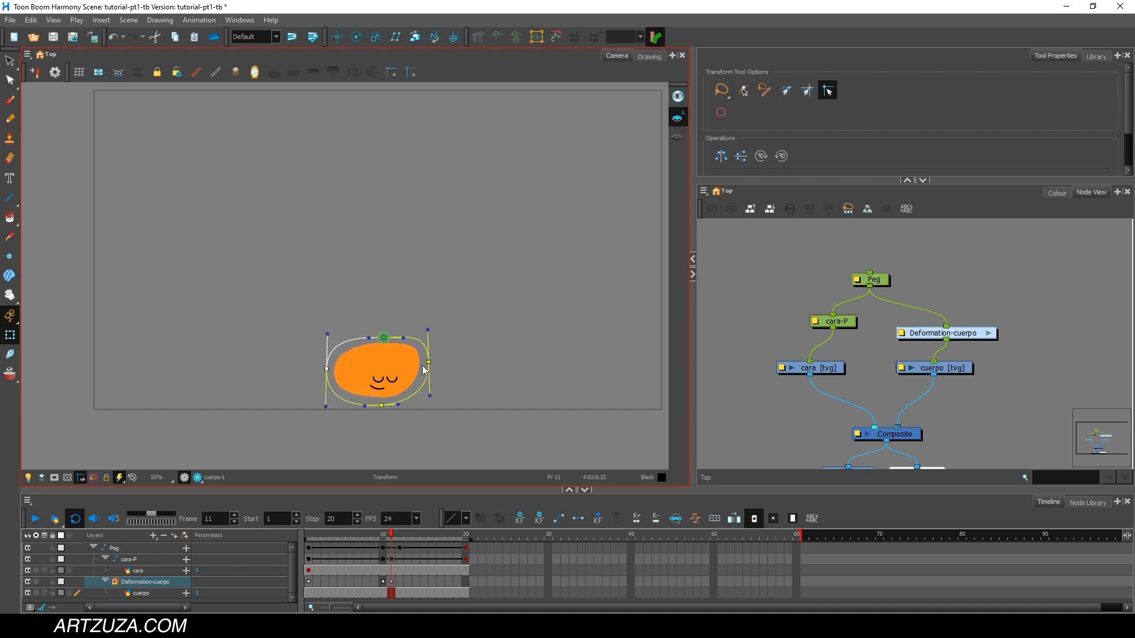
drag(431, 363, 443, 368)
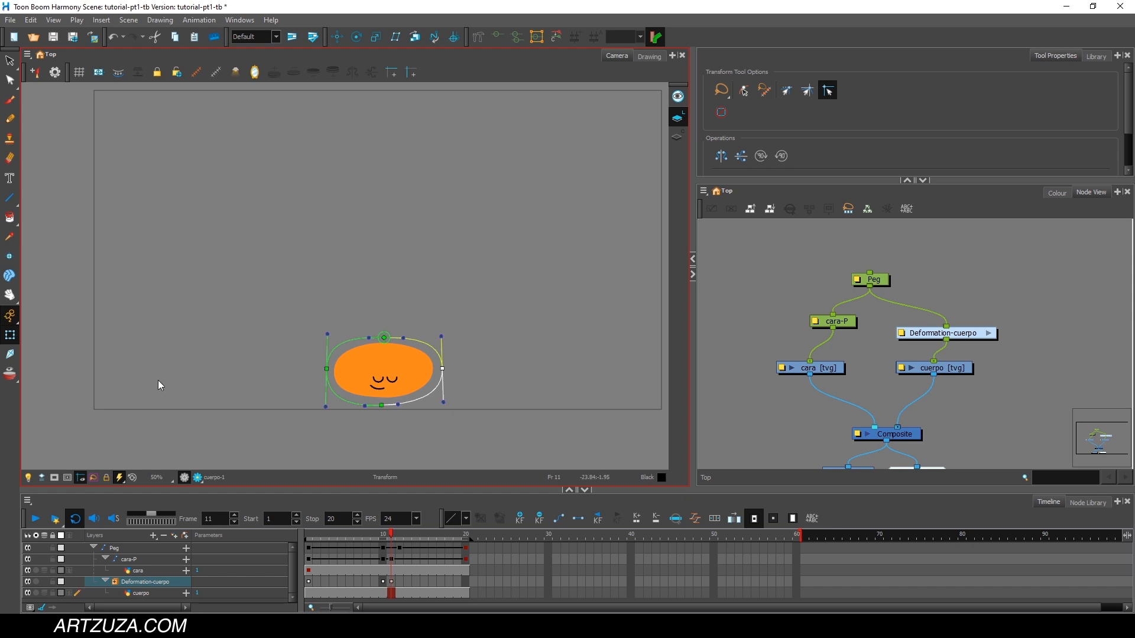
Lower the Peg slightly at frame 11 so the squashed ball rests on the ground.
click(141, 548)
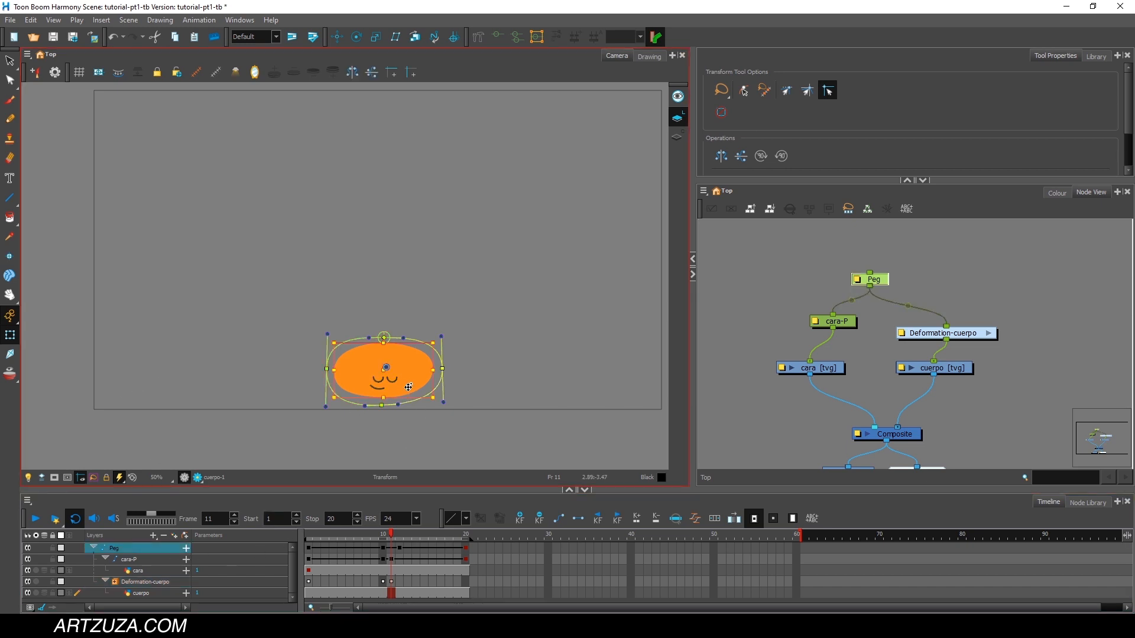
drag(402, 385, 402, 395)
click(379, 534)
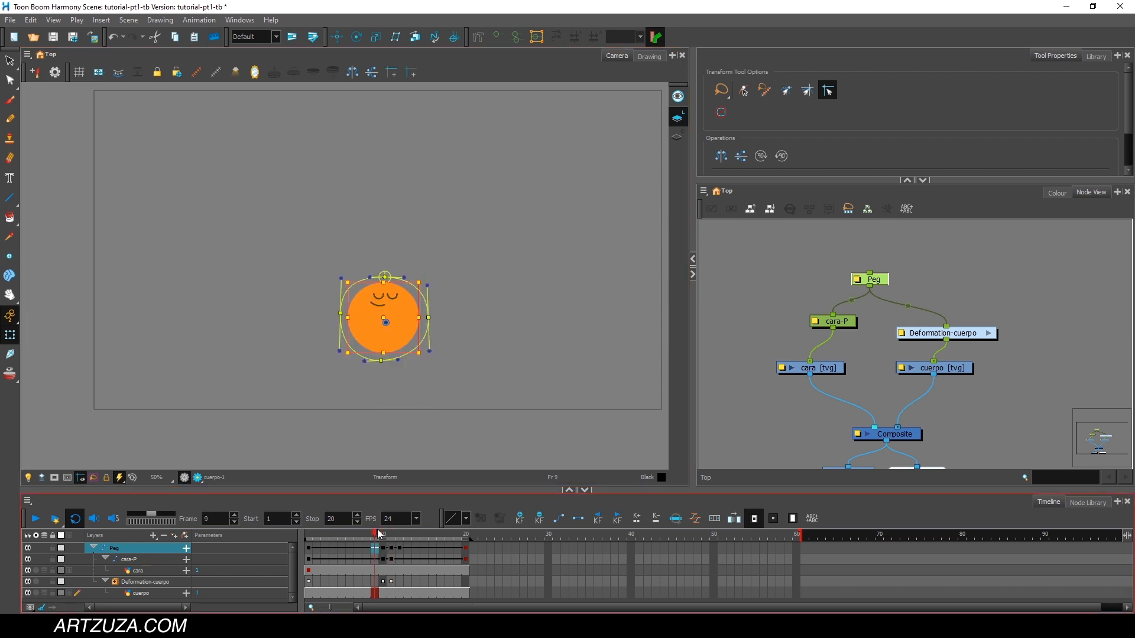
Stretch the ball vertically at frame 12 by raising the envelope's top point, narrowing both side points and lowering the bottom point.
mouse_move(379, 534)
mouse_down()
mouse_move(393, 533)
mouse_move(357, 530)
mouse_move(391, 534)
mouse_move(396, 520)
mouse_up()
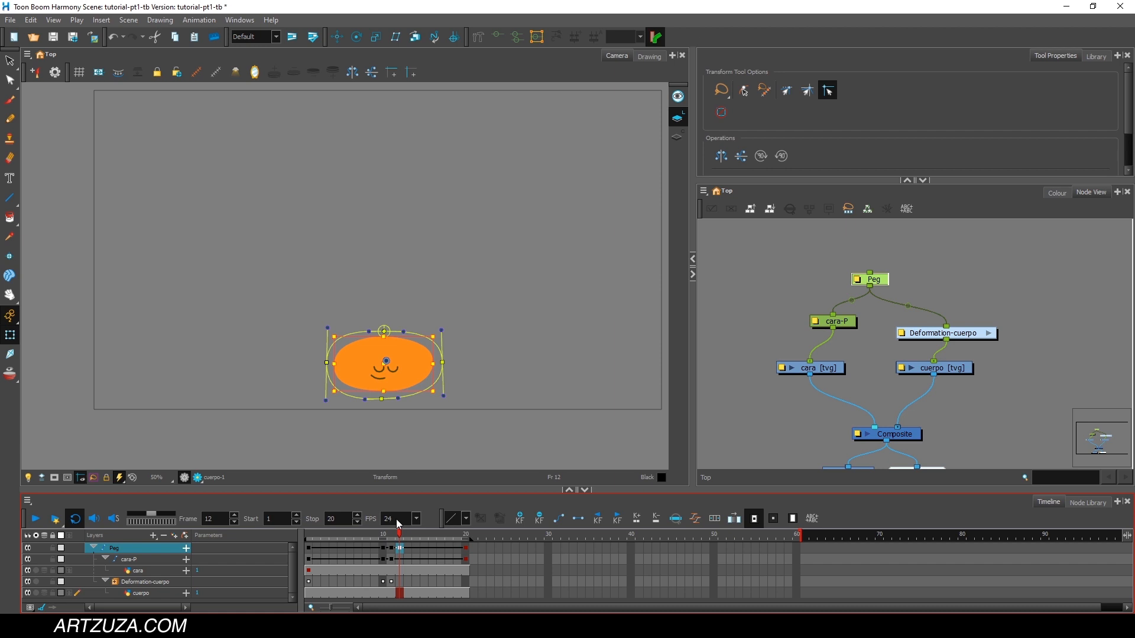
click(402, 318)
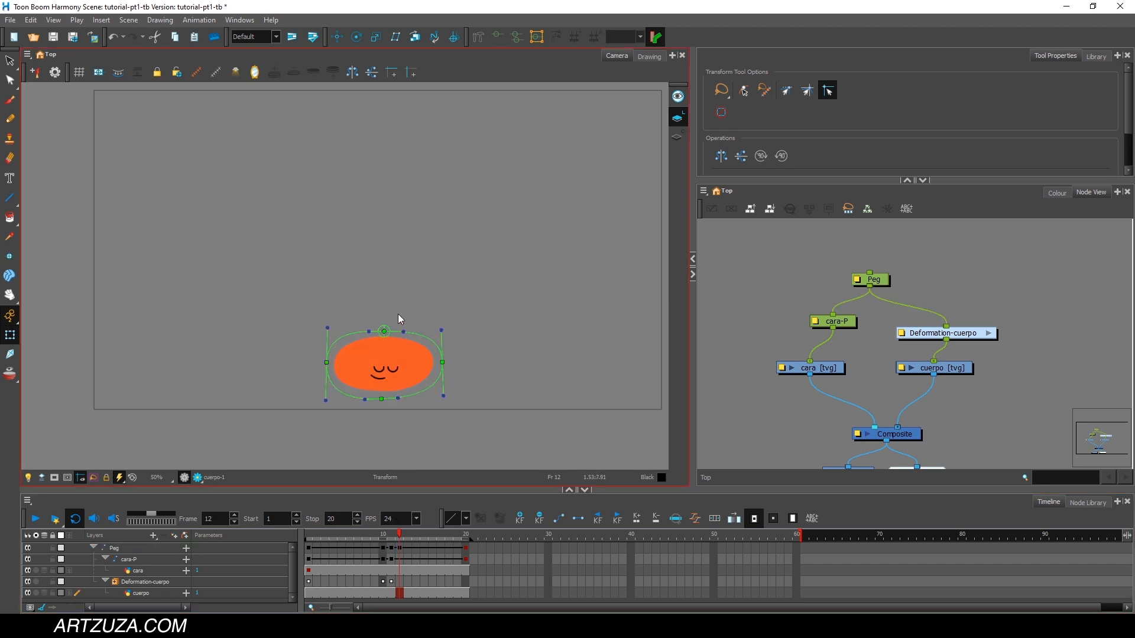
click(384, 325)
drag(385, 325, 383, 305)
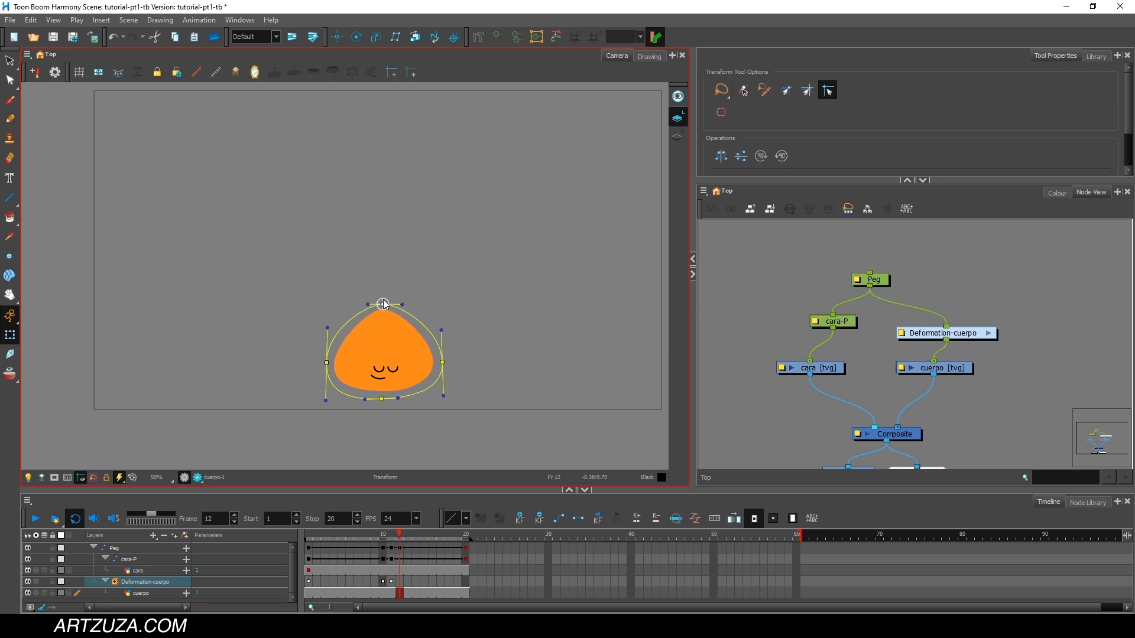
drag(442, 362, 426, 365)
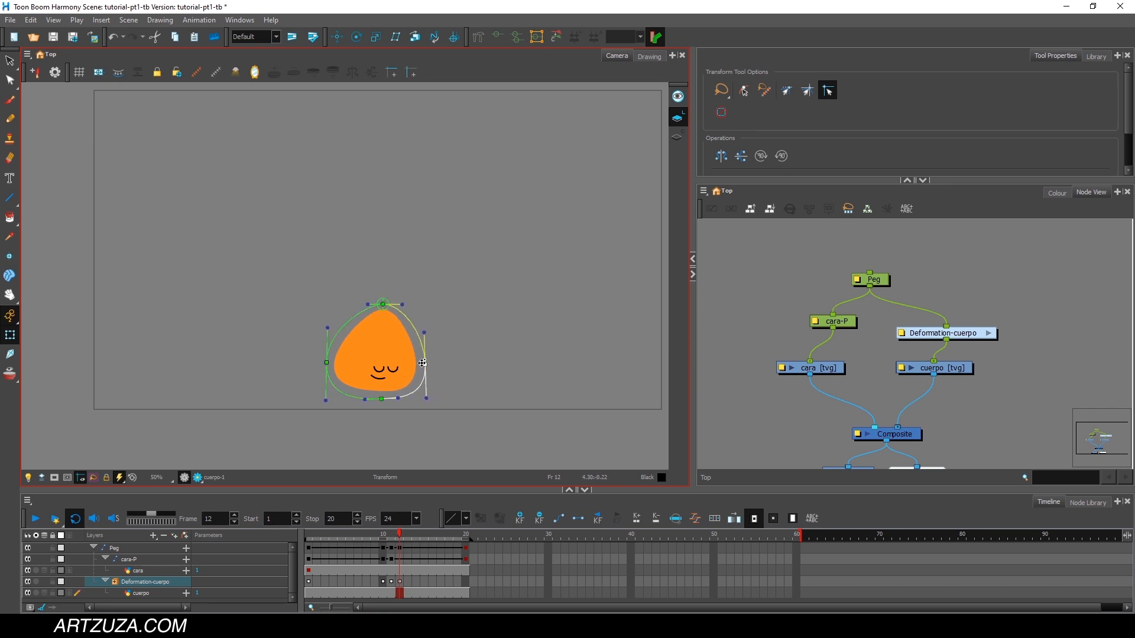
drag(327, 362, 350, 363)
drag(382, 398, 381, 409)
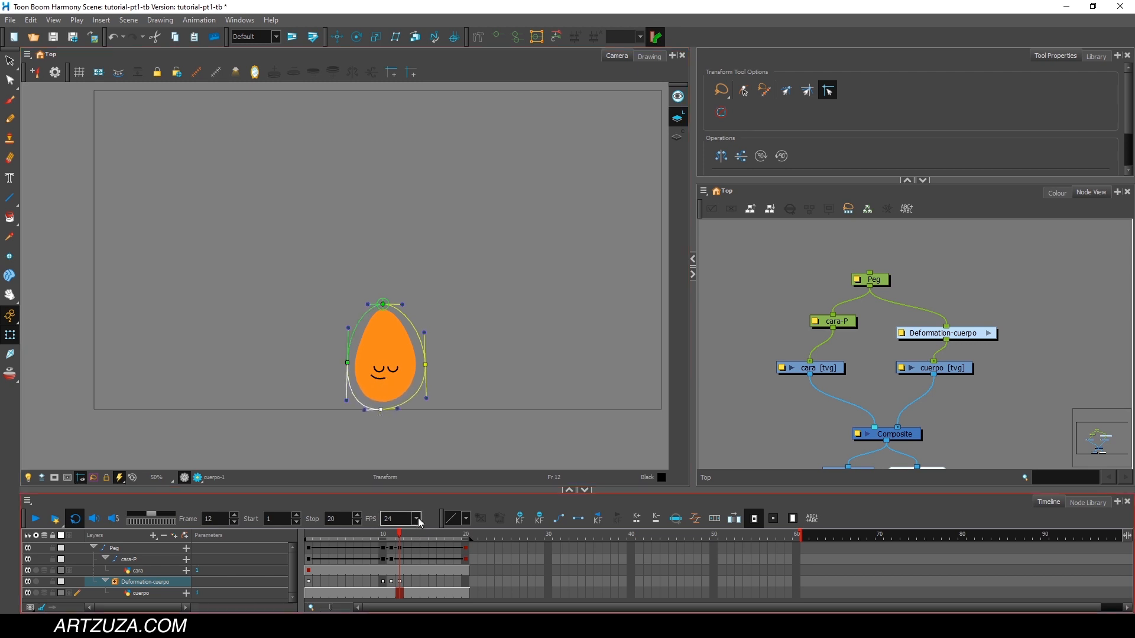
Copy the Deformation-cuerpo keyframe from frame 1 to frame 20 and play the animation from the start.
drag(399, 536, 431, 534)
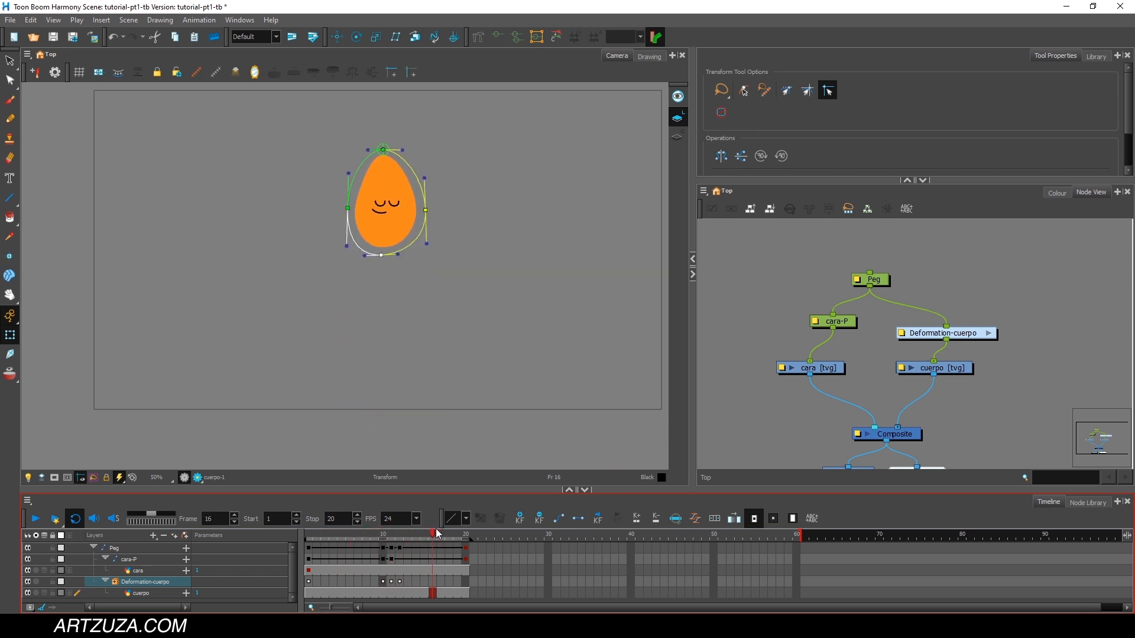
click(308, 582)
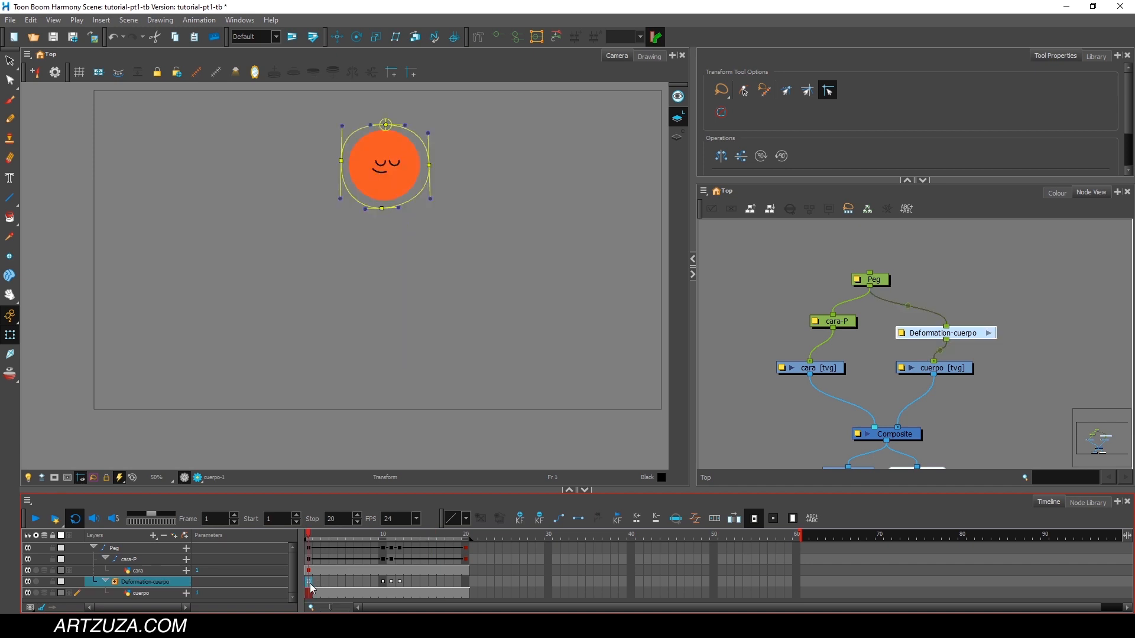
click(468, 536)
click(305, 536)
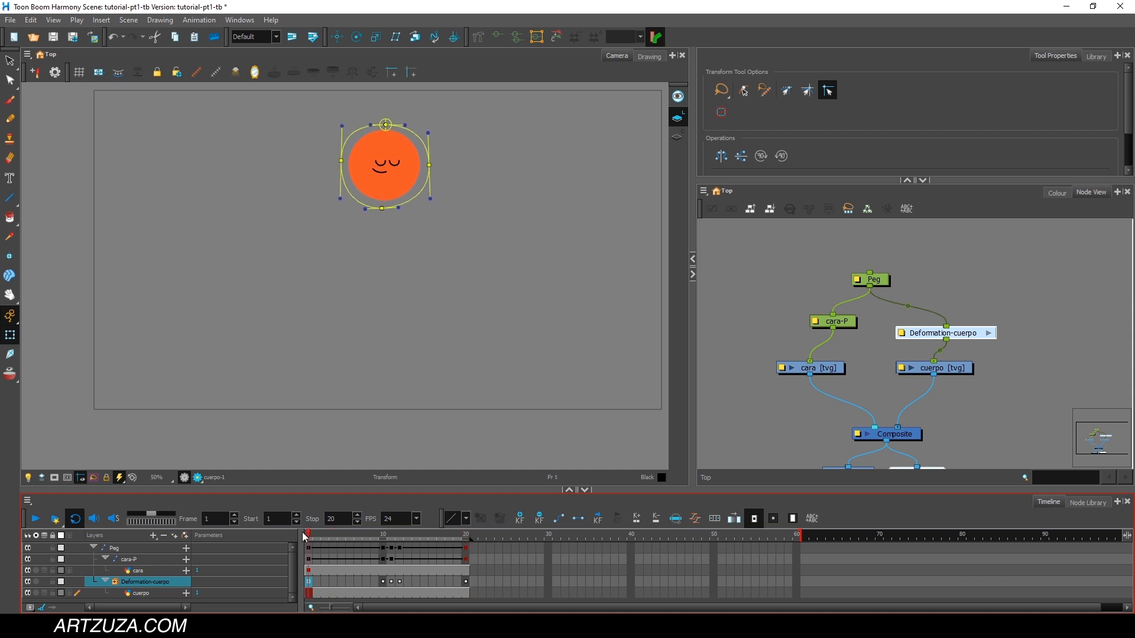
click(35, 519)
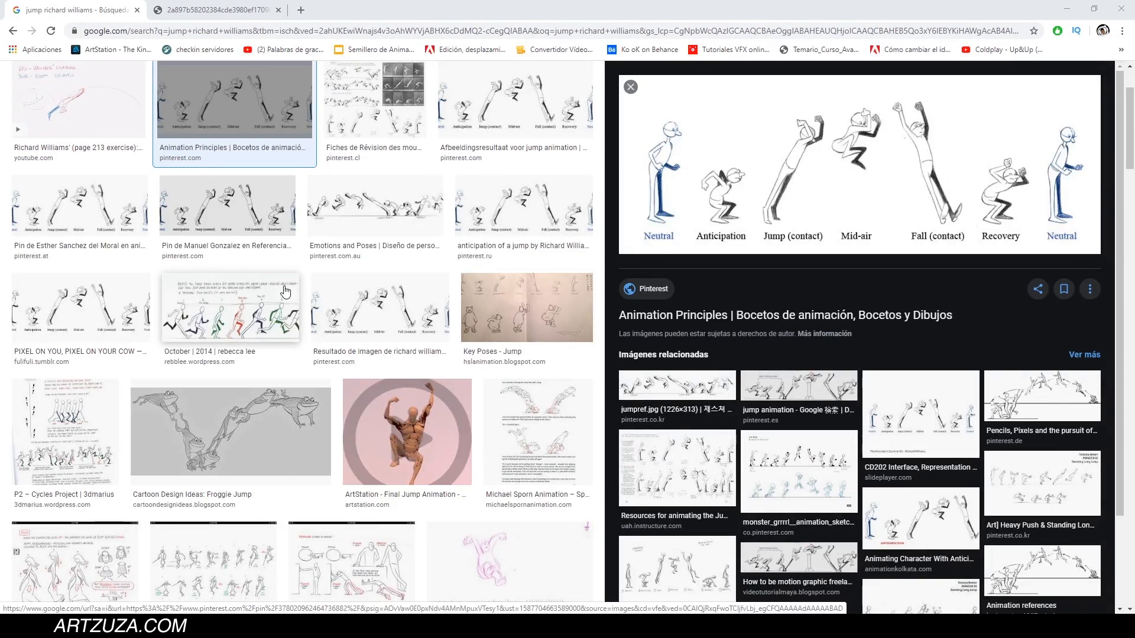
Switch to the browser, review the "jump richard williams" image results for key jump poses, and open the second reference page.
scroll(251, 122, up, 2)
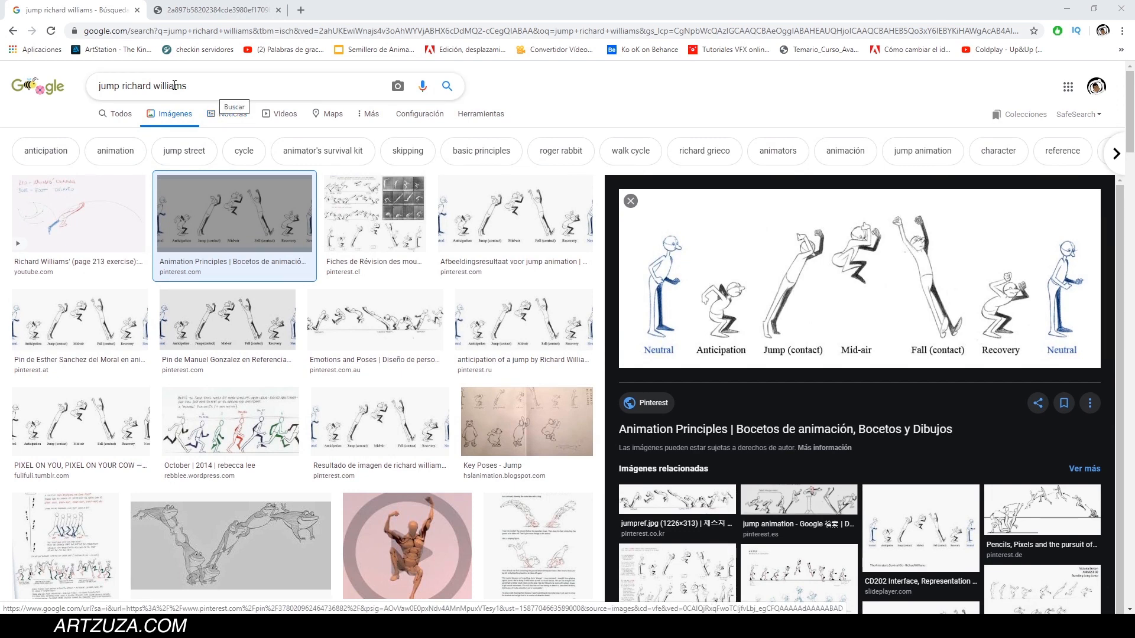
drag(120, 86, 204, 81)
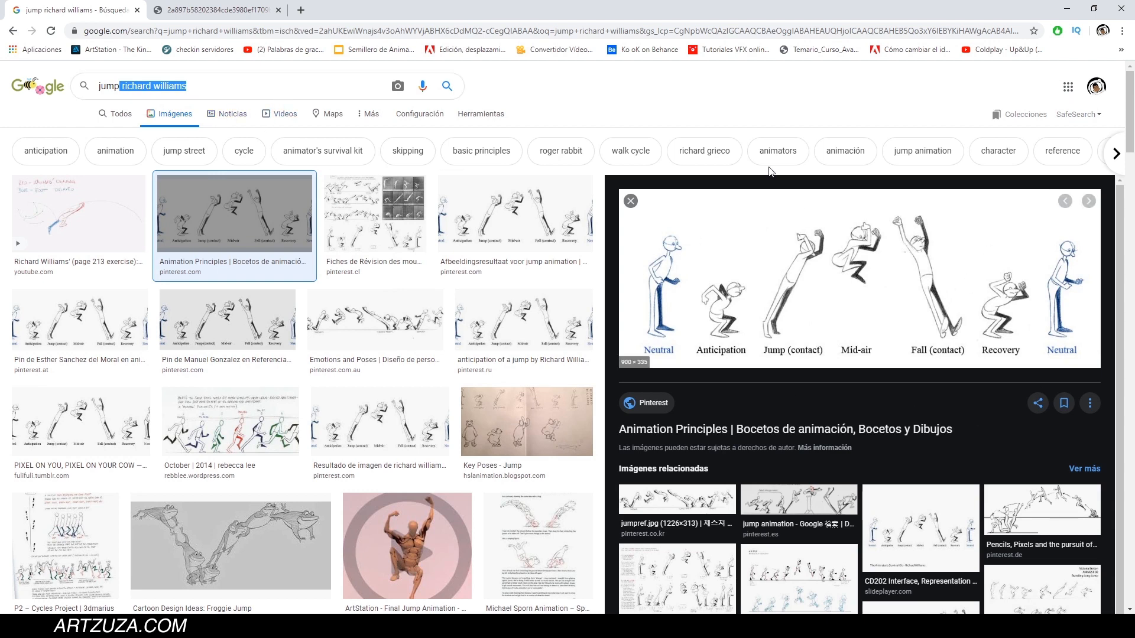
click(219, 10)
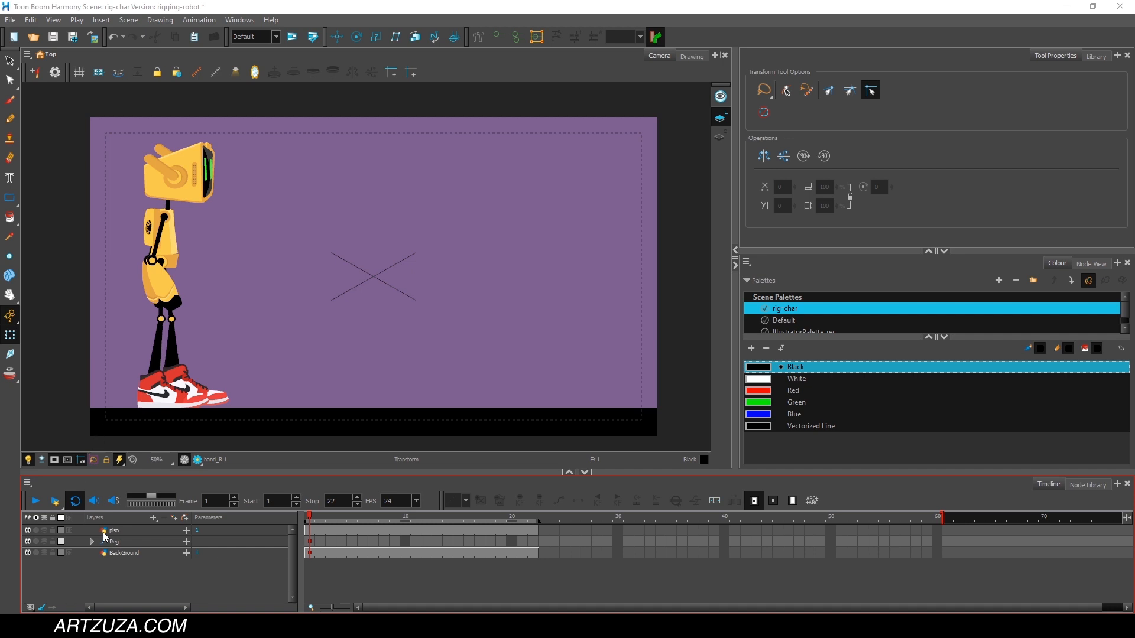
Switch to the robot scene in Harmony and examine the piso, Peg and BackGround layers and the body parts parented under Peg.
click(102, 532)
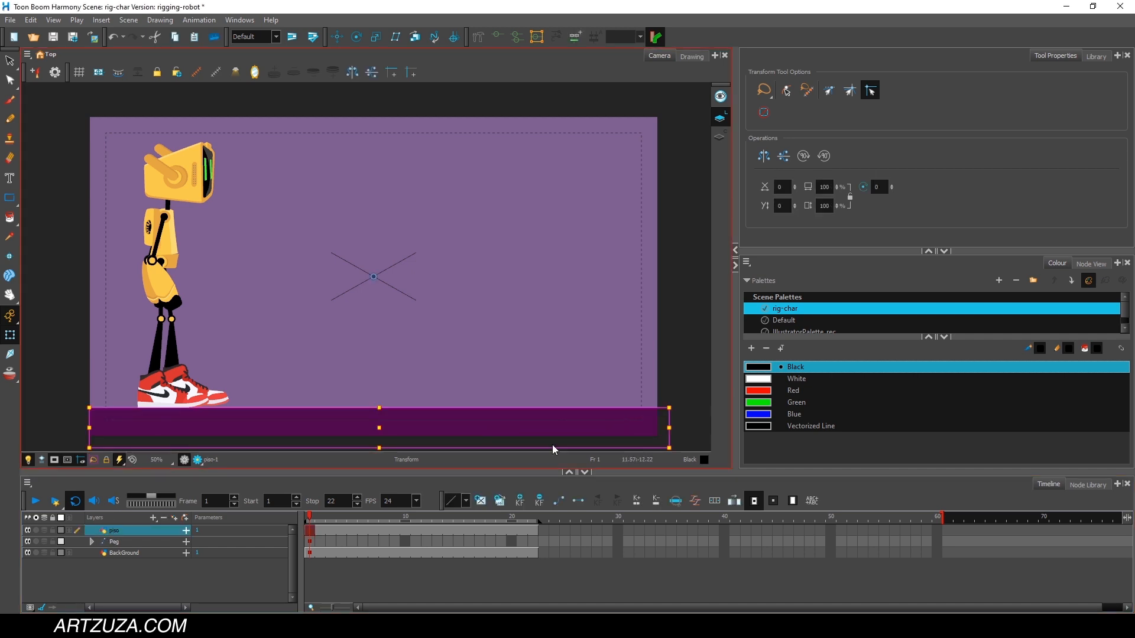
drag(317, 514, 529, 530)
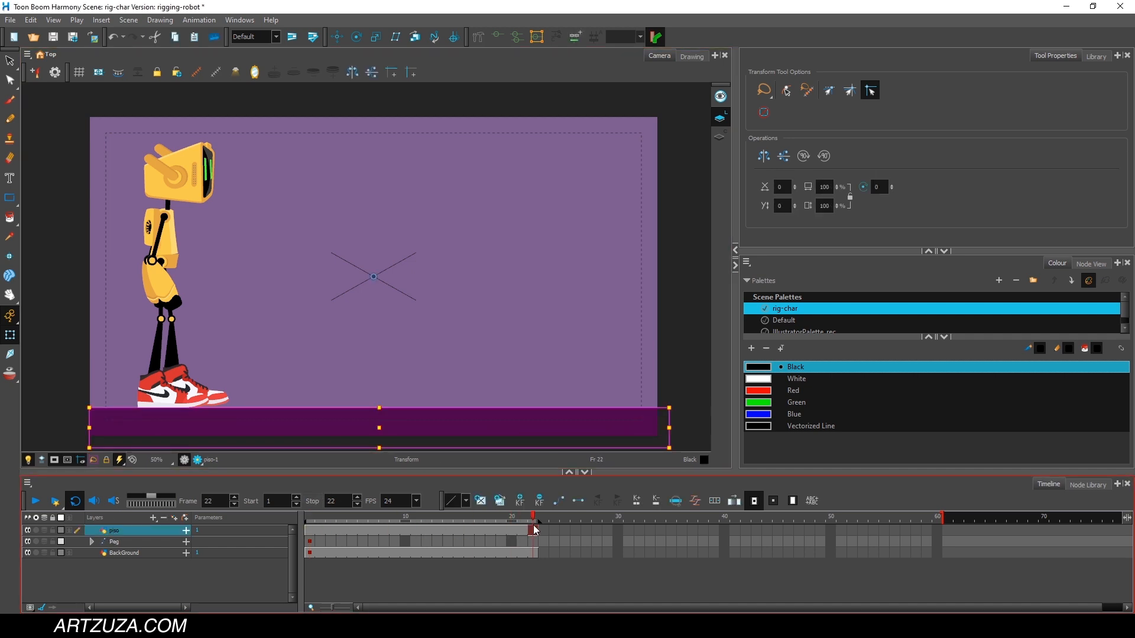
click(121, 544)
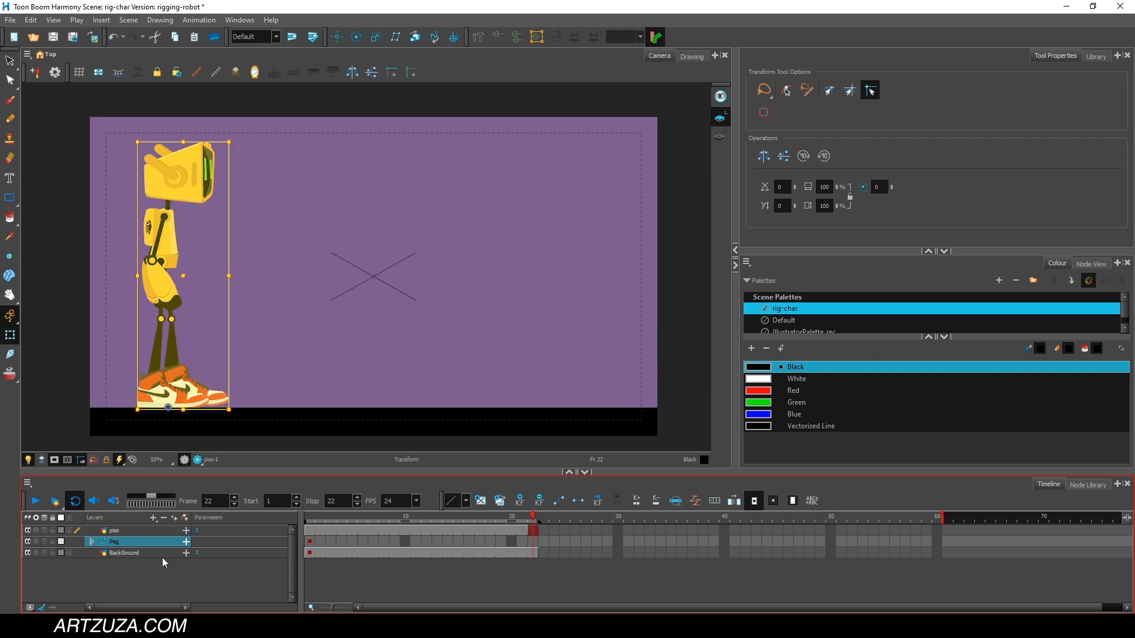
click(134, 553)
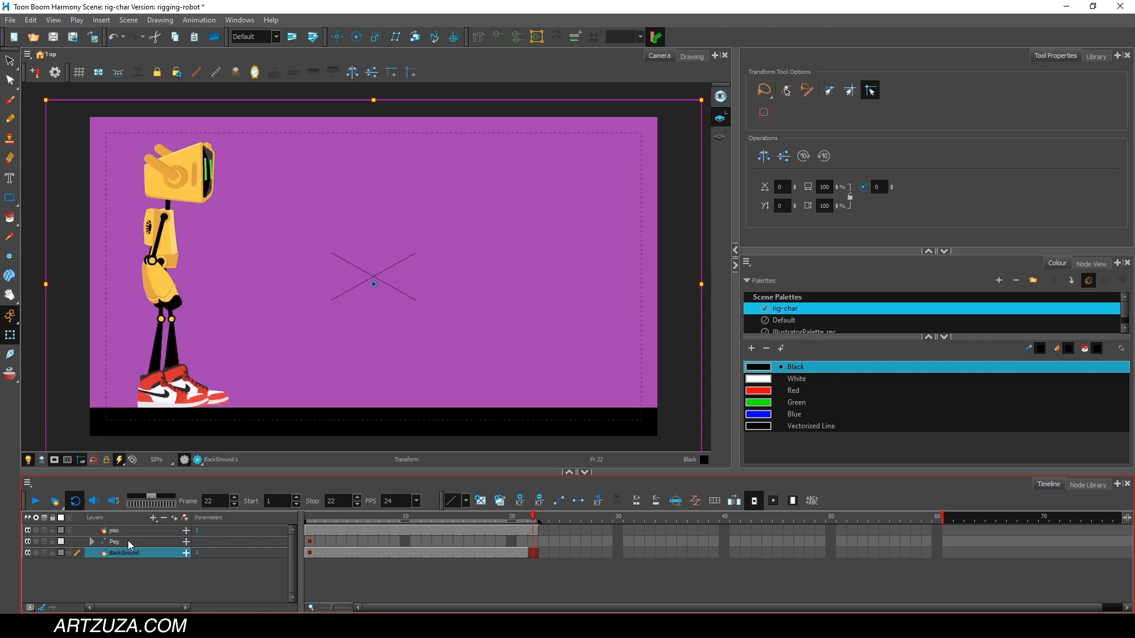
click(128, 540)
click(310, 518)
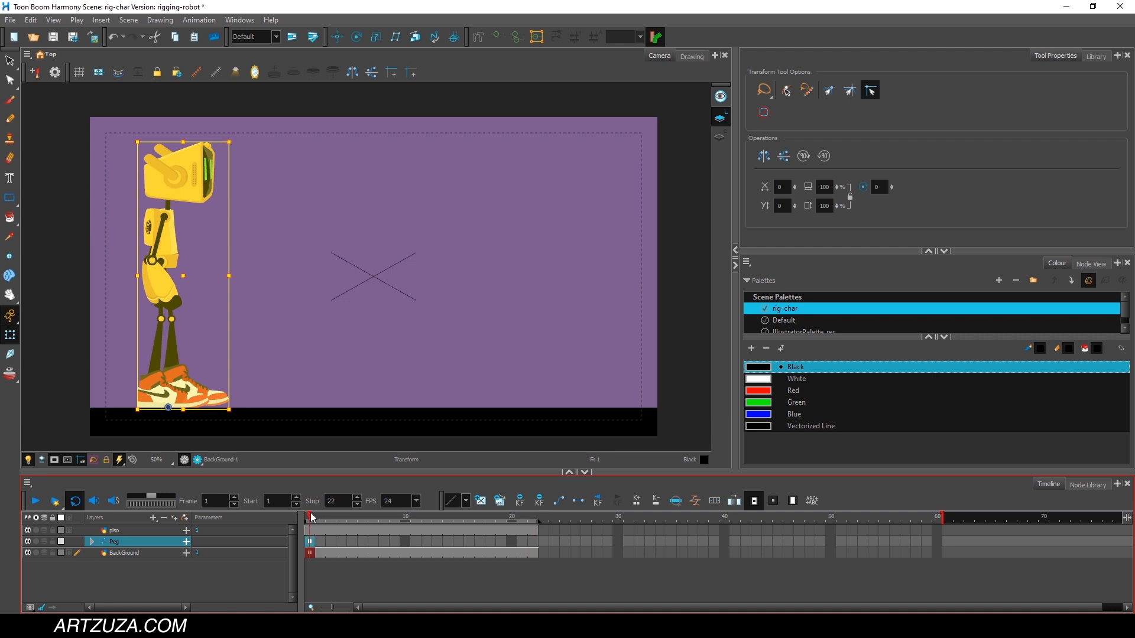
click(93, 543)
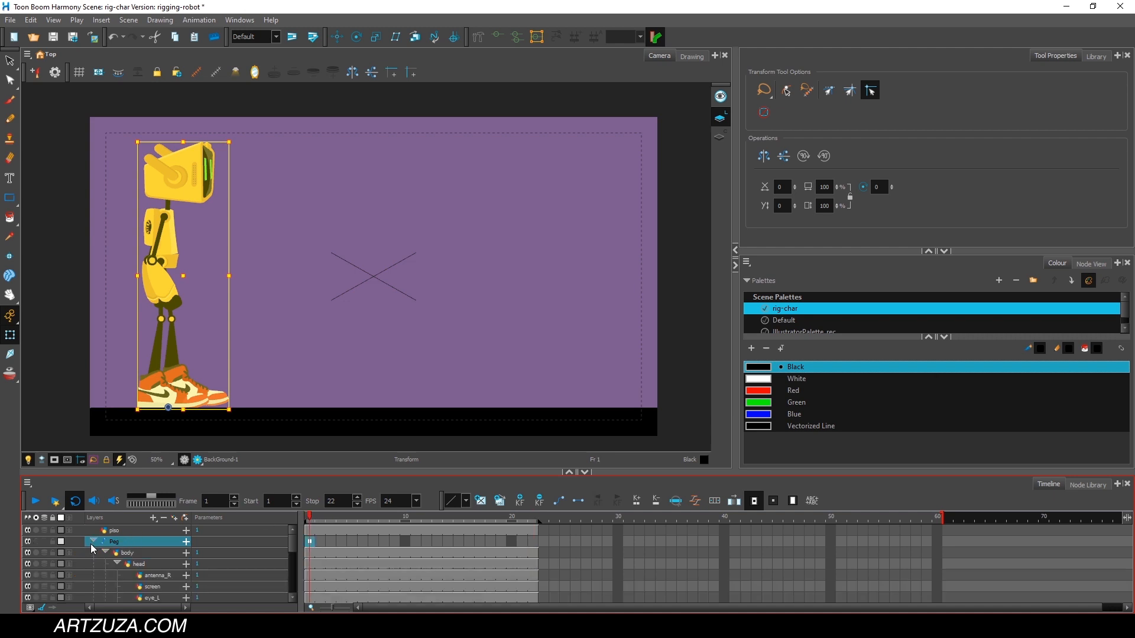
click(93, 542)
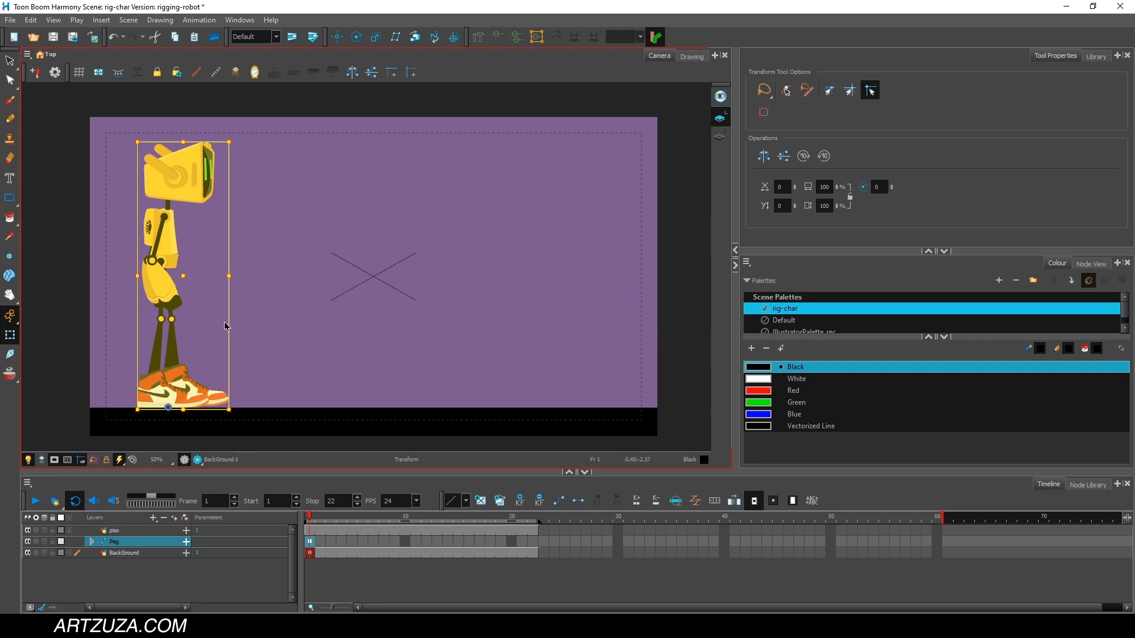
Rotate the robot's torso forward at frame 1 and tilt its head slightly back up.
click(212, 245)
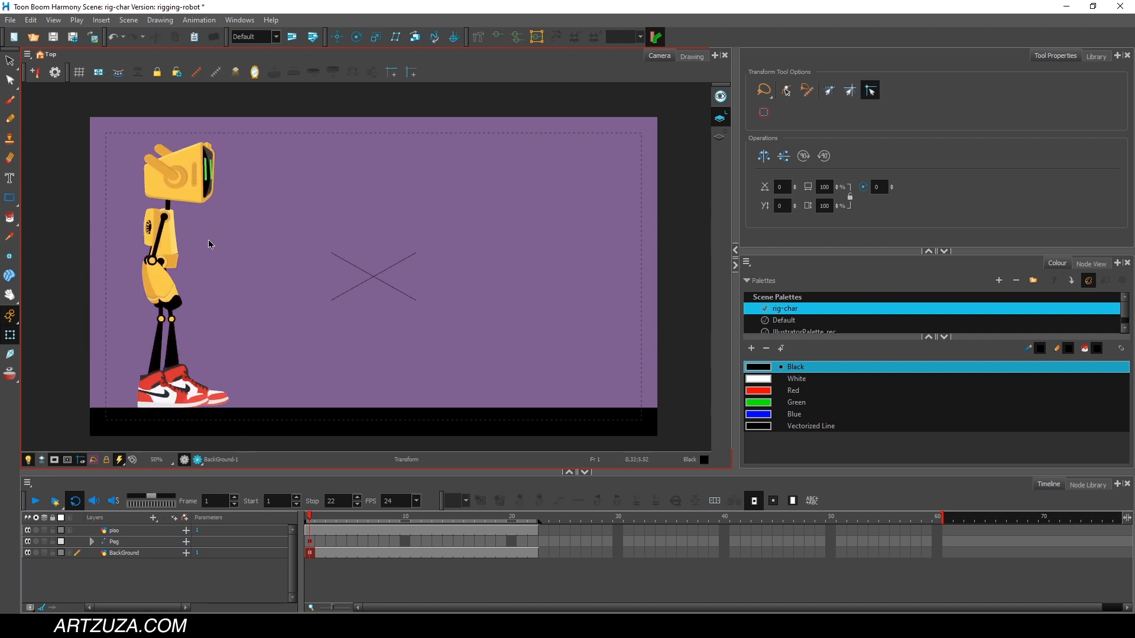
click(172, 235)
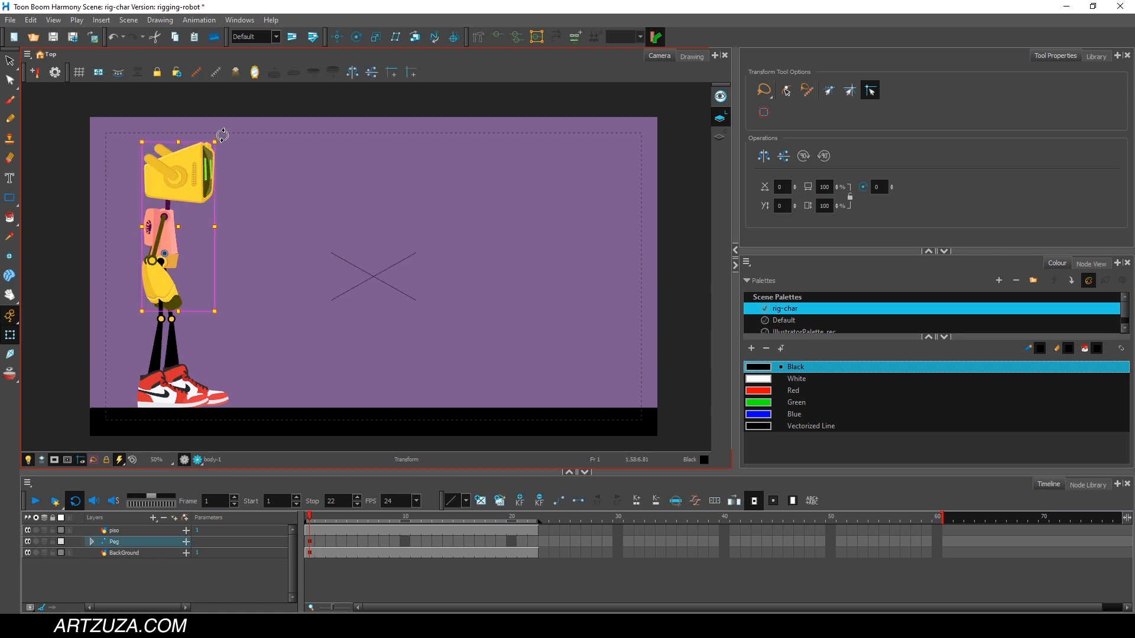
drag(225, 137, 254, 149)
click(231, 105)
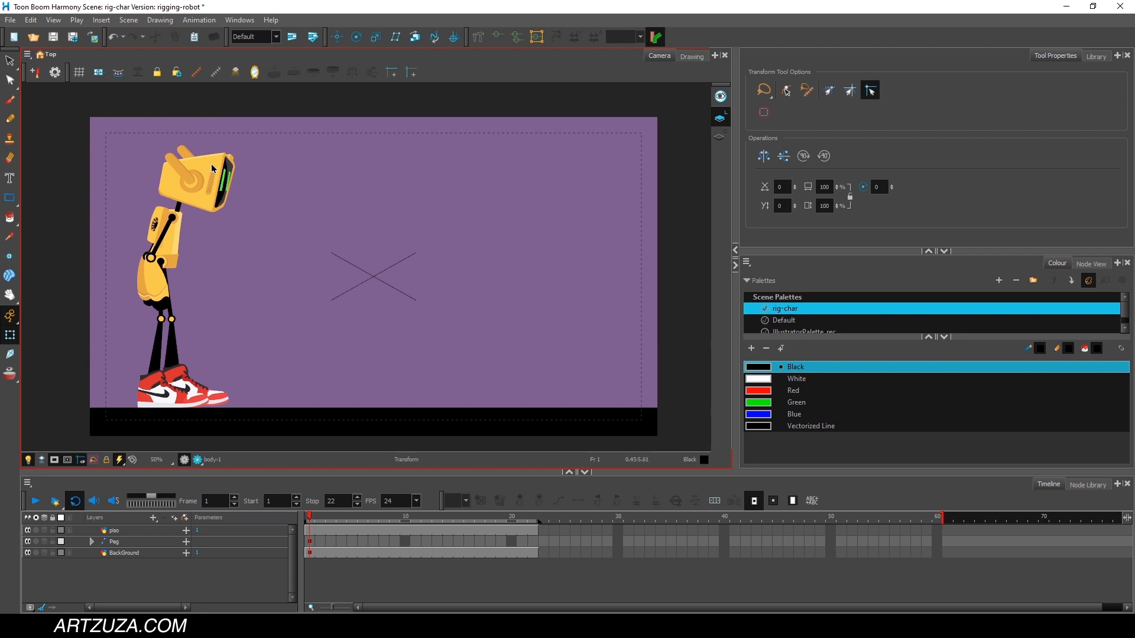
click(213, 184)
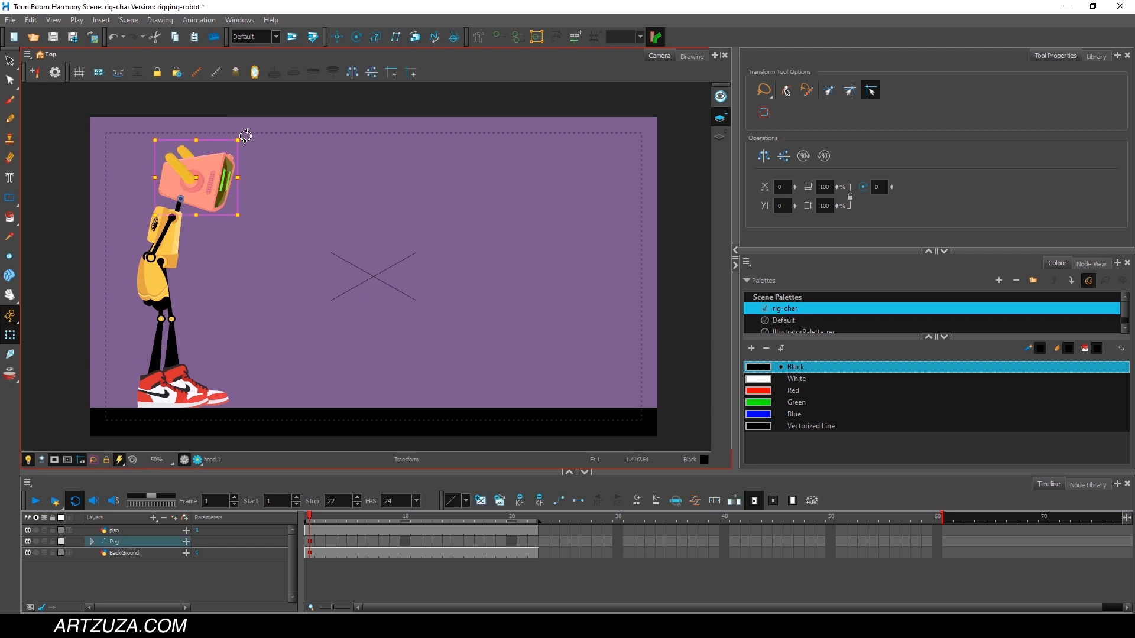
drag(242, 135, 241, 125)
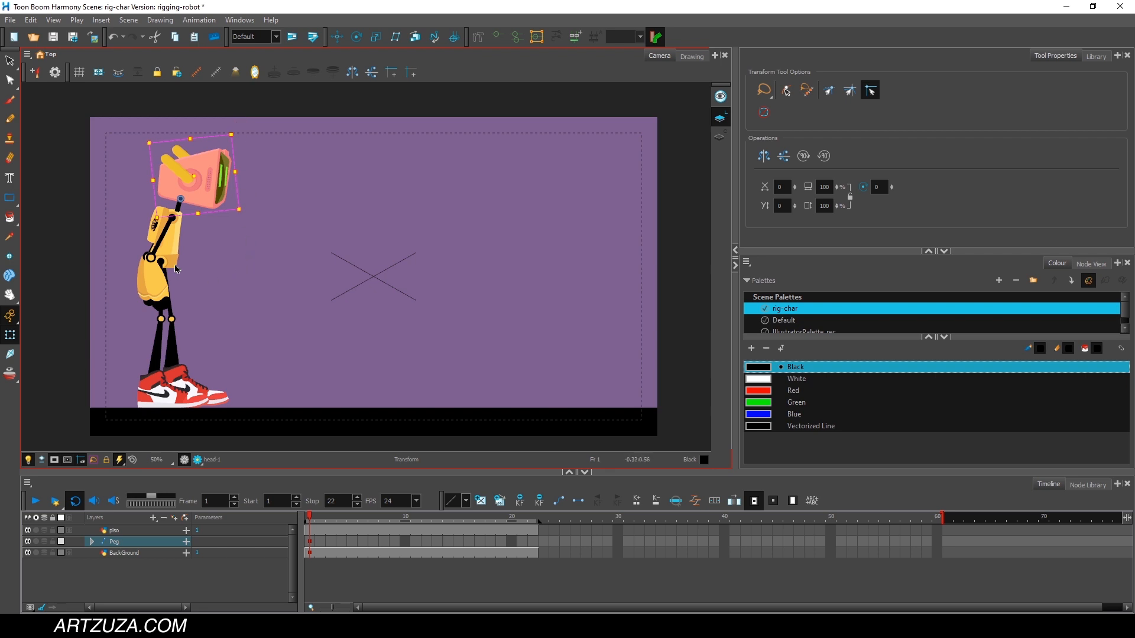
Rotate the robot's right arm backward at the shoulder so it hangs behind the body at frame 1.
click(162, 242)
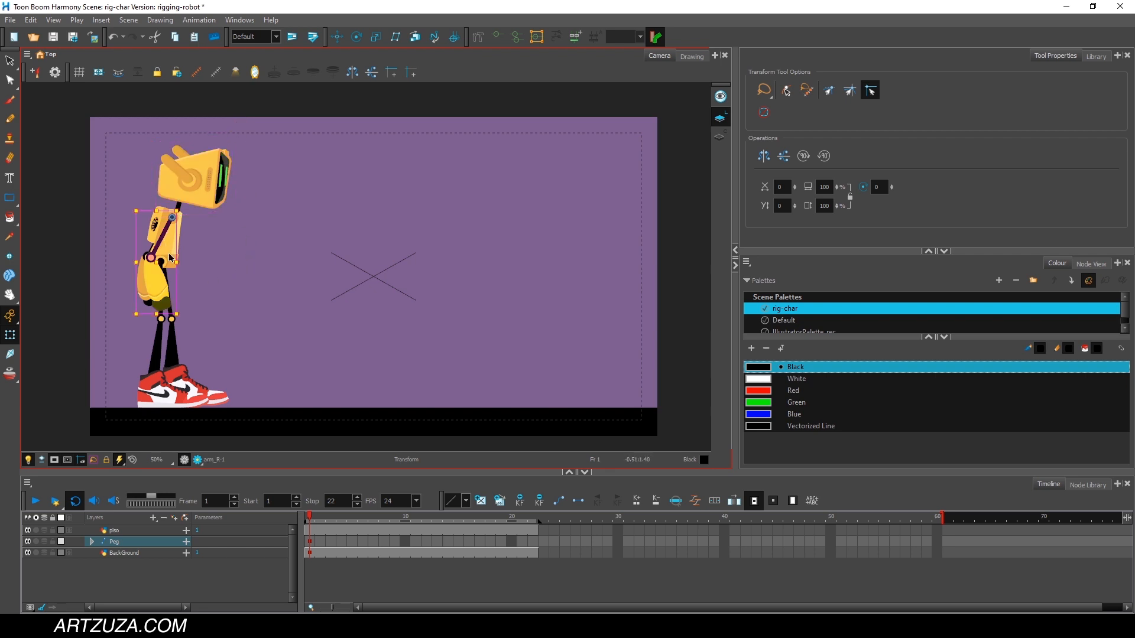
drag(183, 206, 201, 204)
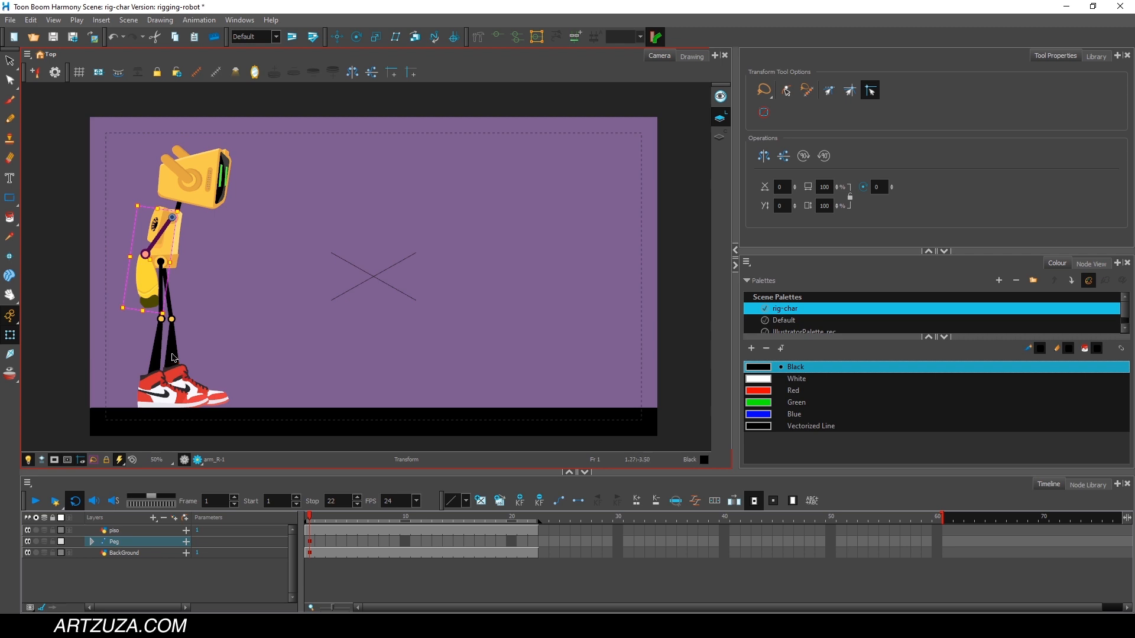
click(174, 309)
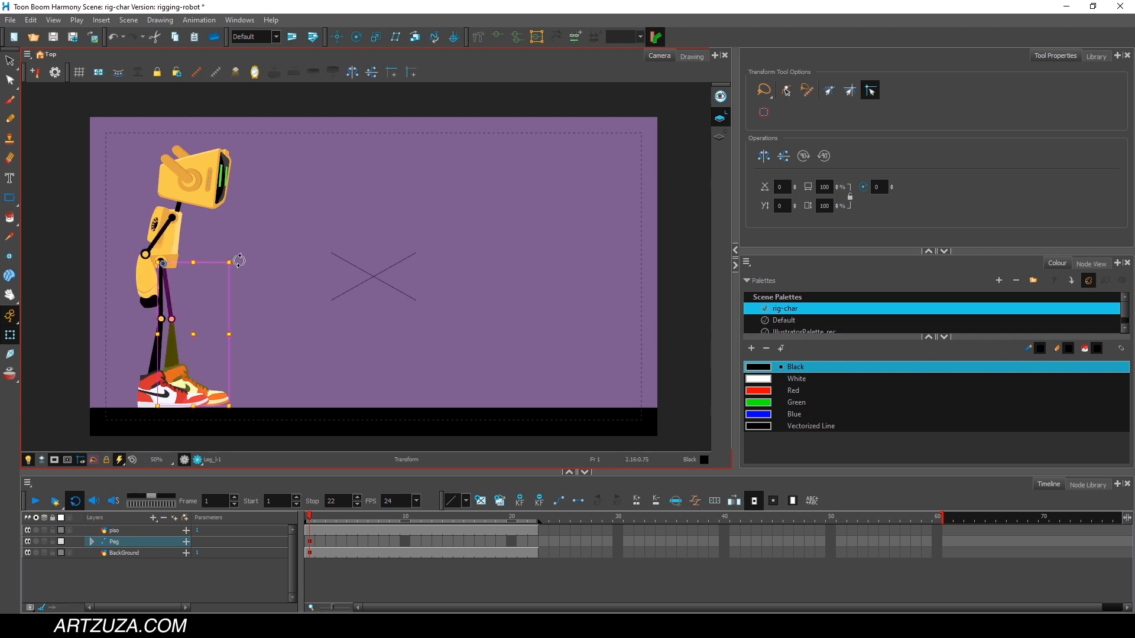
click(71, 247)
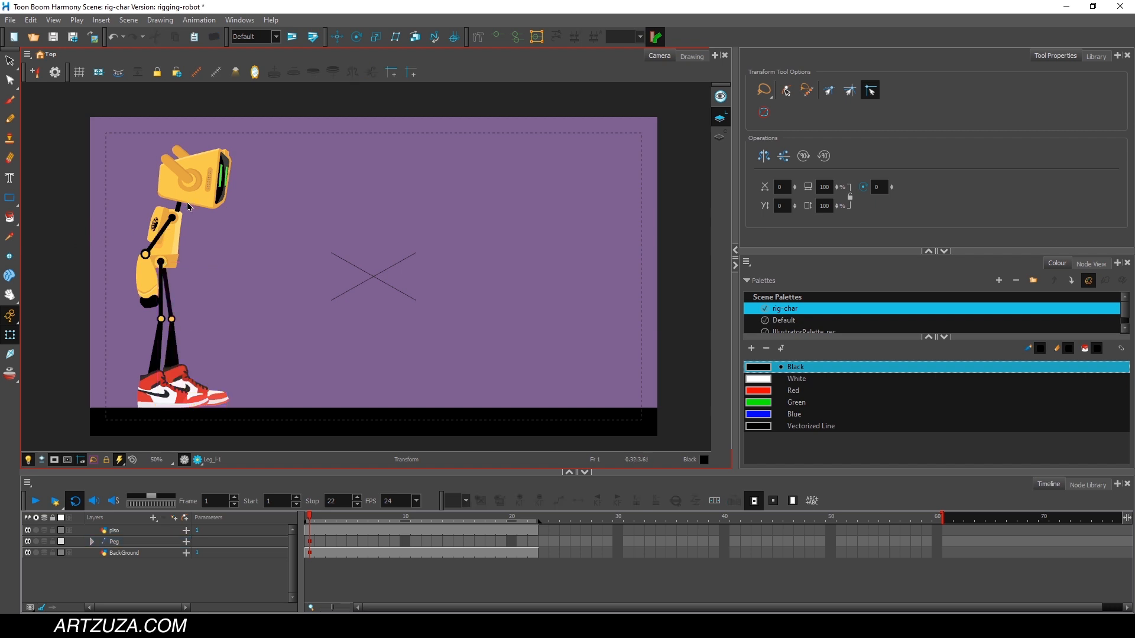
Lean the robot's torso slightly further forward at frame 1.
click(182, 213)
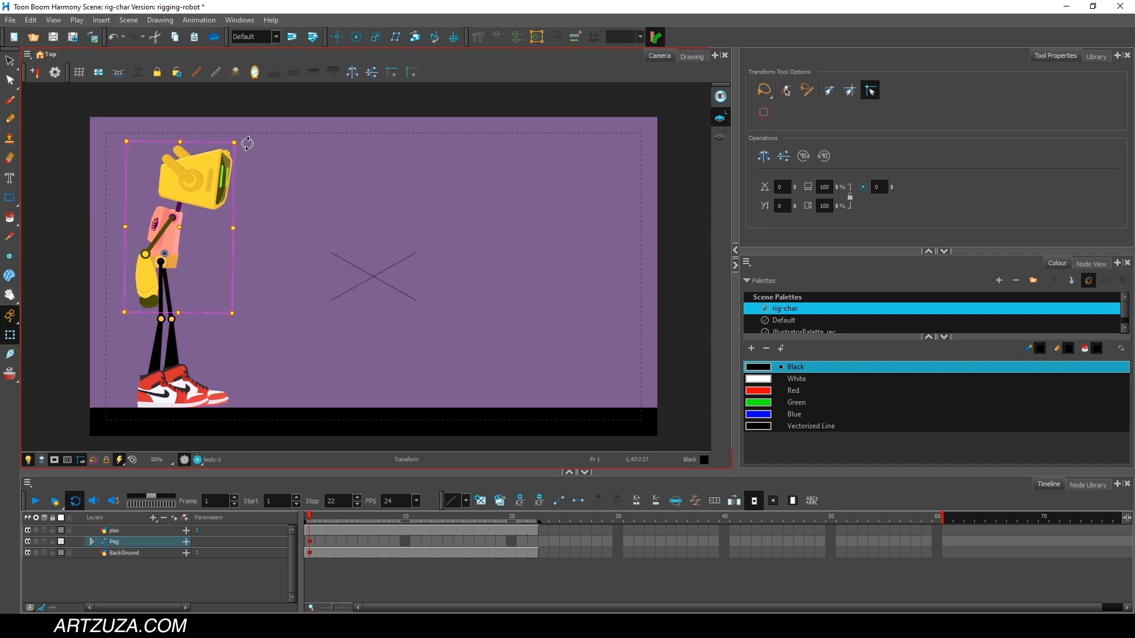
mouse_move(247, 143)
mouse_down()
mouse_move(259, 151)
mouse_move(247, 139)
mouse_up()
click(220, 139)
click(229, 178)
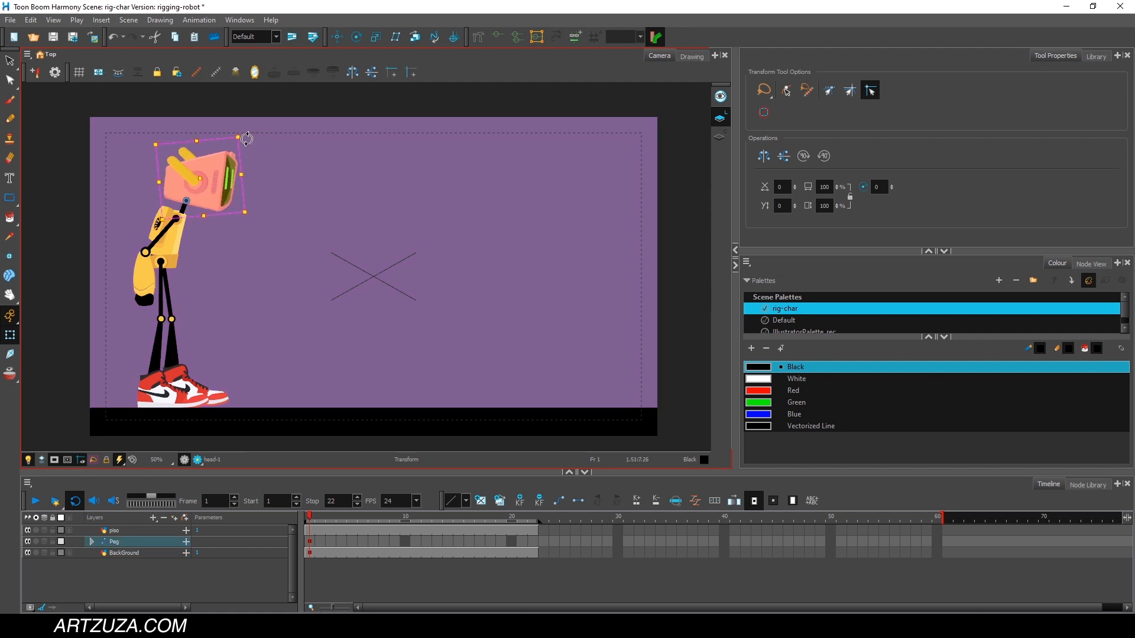
click(68, 361)
click(335, 501)
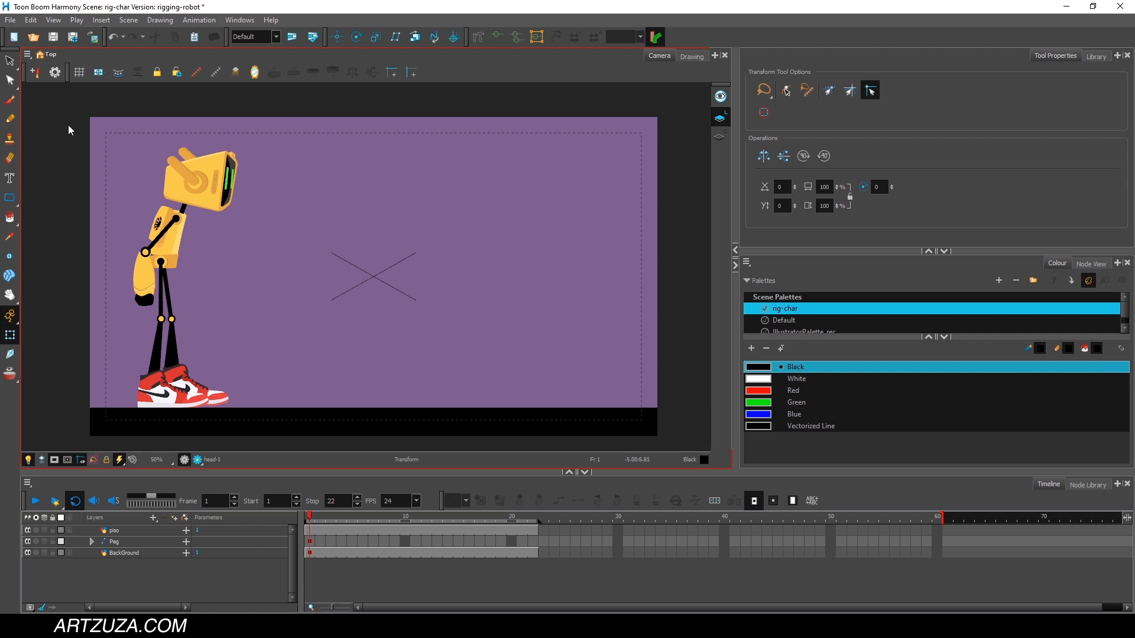
Lock the BackGround and piso layers and select all of the robot's parts together.
mouse_move(79, 117)
mouse_down()
mouse_move(195, 199)
mouse_move(289, 394)
mouse_move(121, 368)
mouse_up()
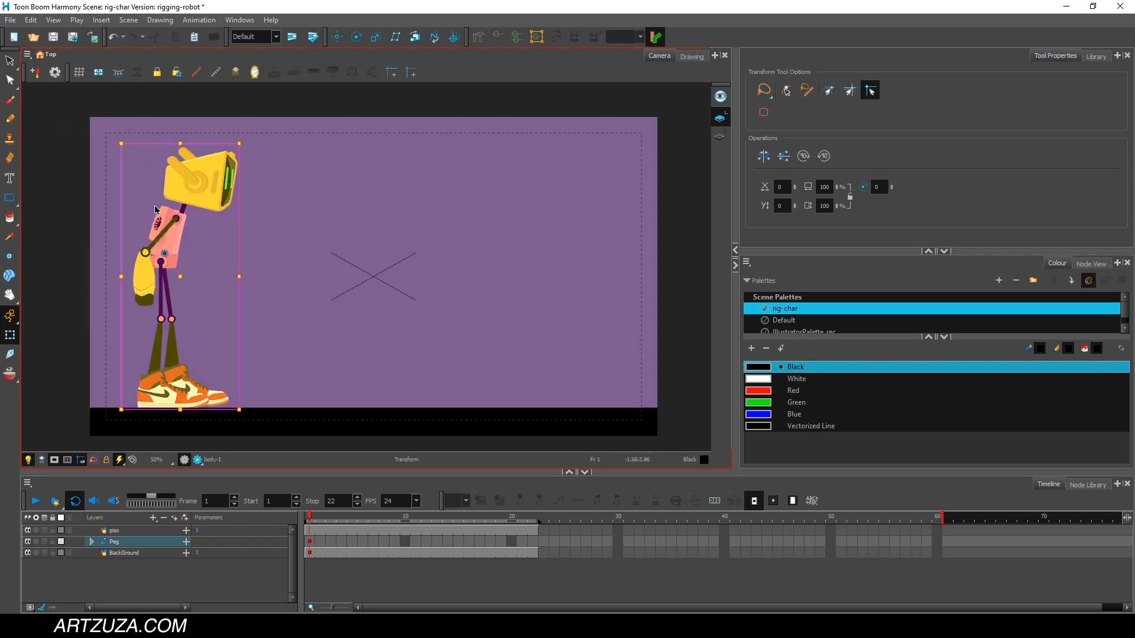
click(109, 582)
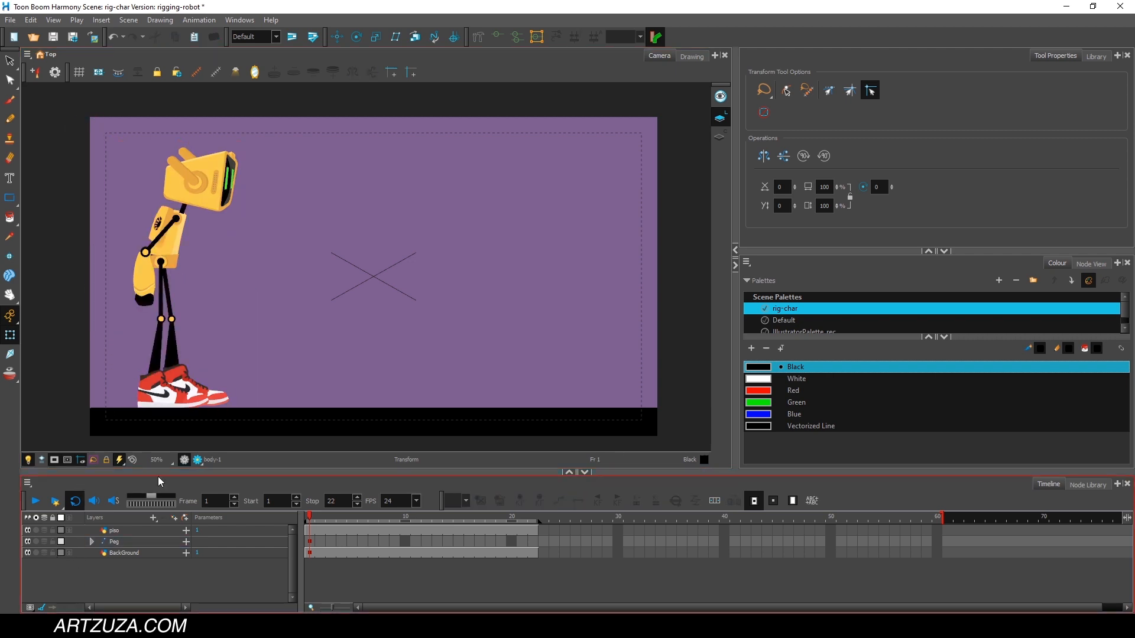
click(225, 431)
click(52, 553)
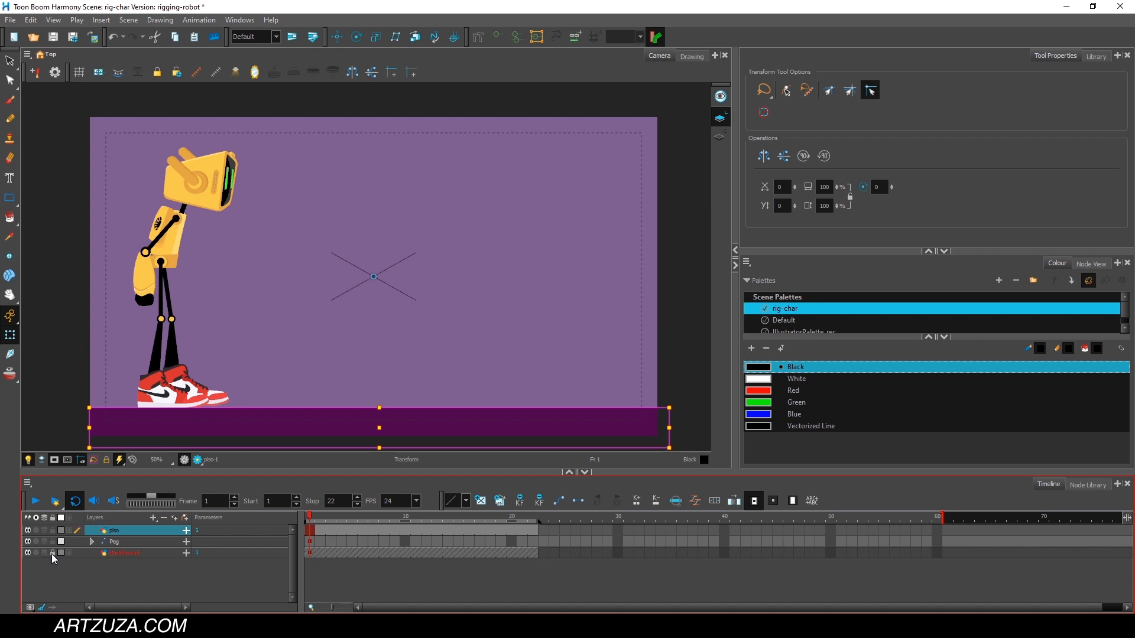
click(53, 531)
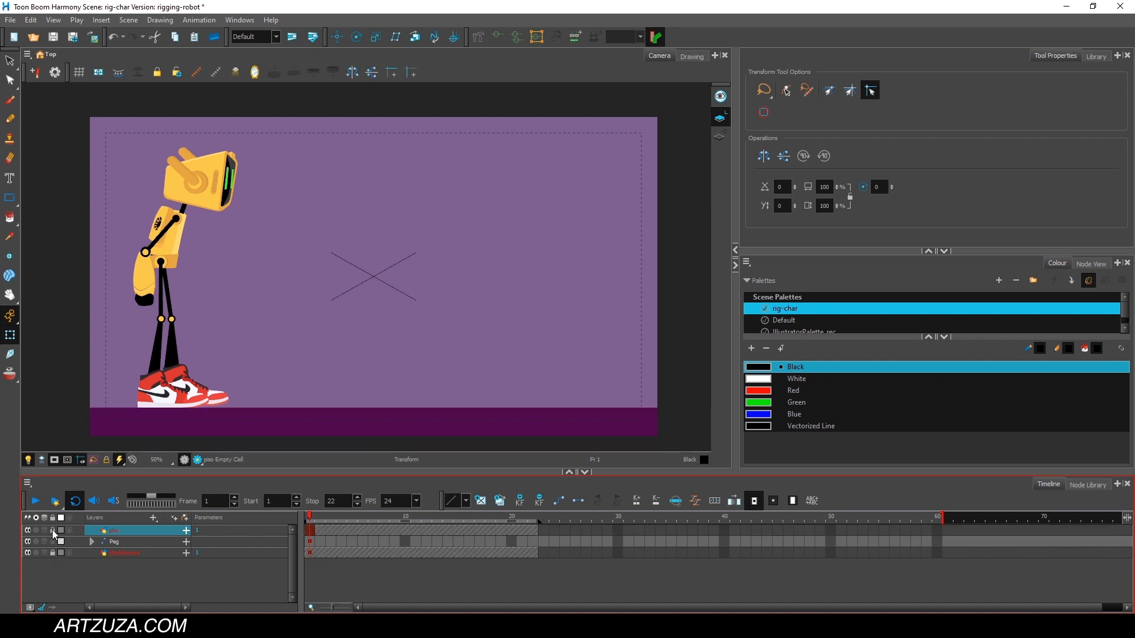
click(122, 304)
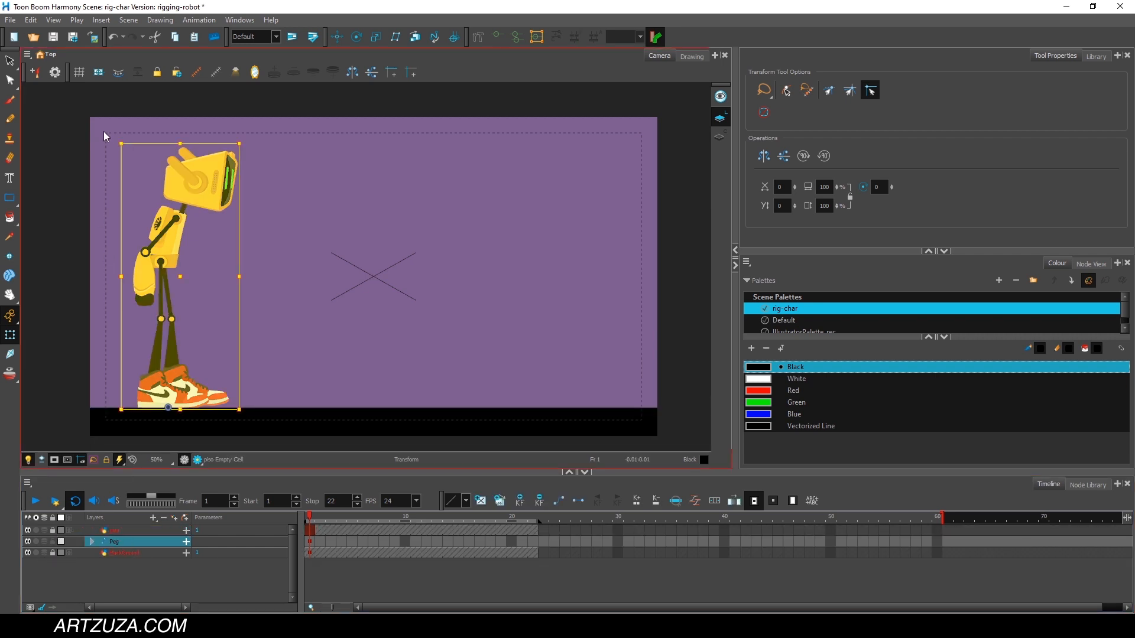
mouse_move(104, 131)
mouse_down()
mouse_move(46, 240)
mouse_move(171, 420)
mouse_move(262, 328)
mouse_up()
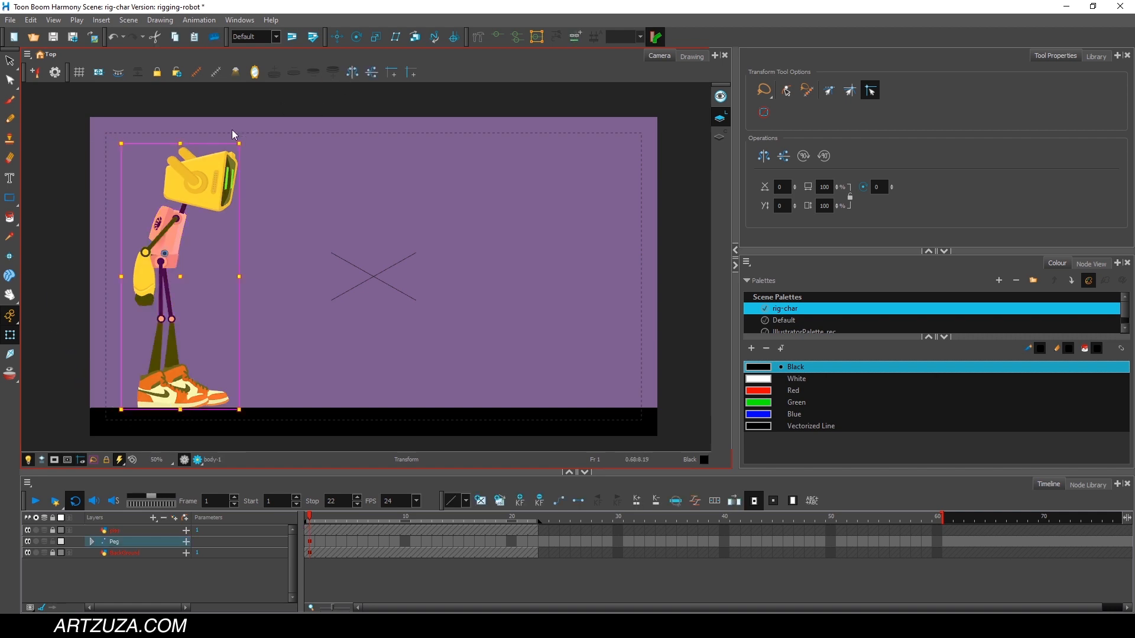
mouse_move(205, 114)
mouse_down()
mouse_move(119, 329)
mouse_move(202, 114)
mouse_up()
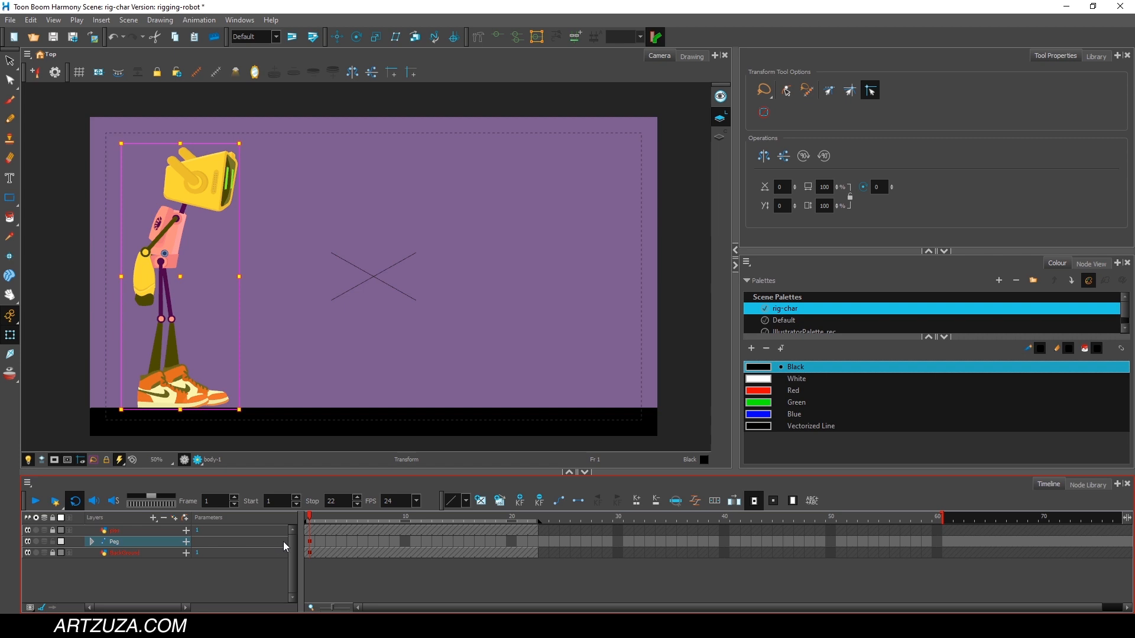
Examine the frame 1 keyframes of the body parts under Peg in an enlarged timeline, and collapse the hierarchy again.
click(309, 541)
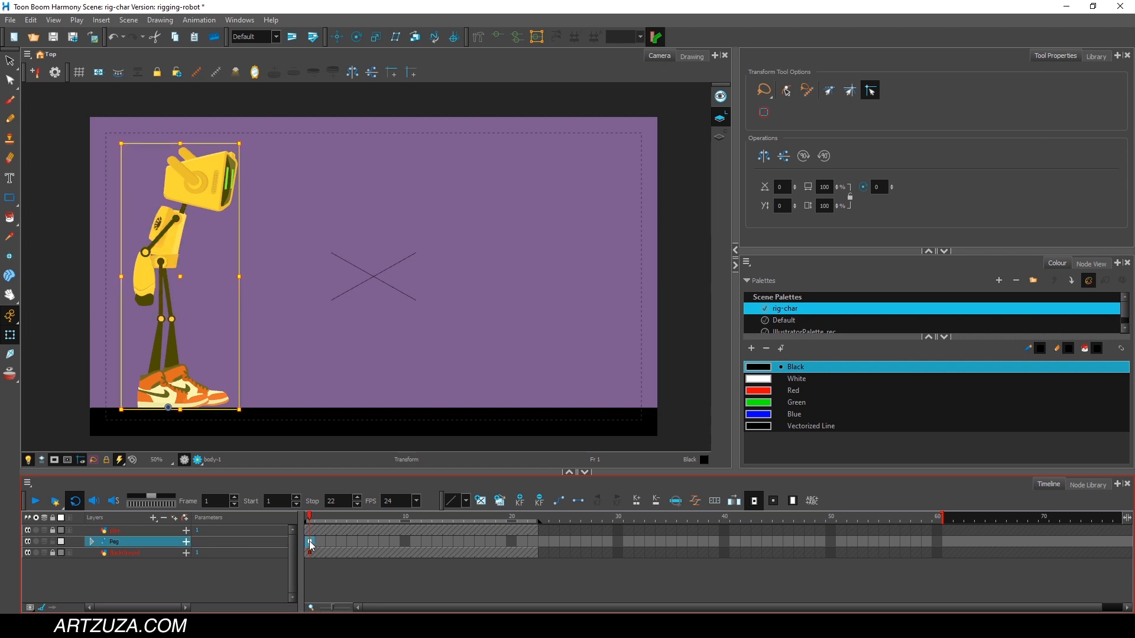
click(91, 543)
click(92, 542)
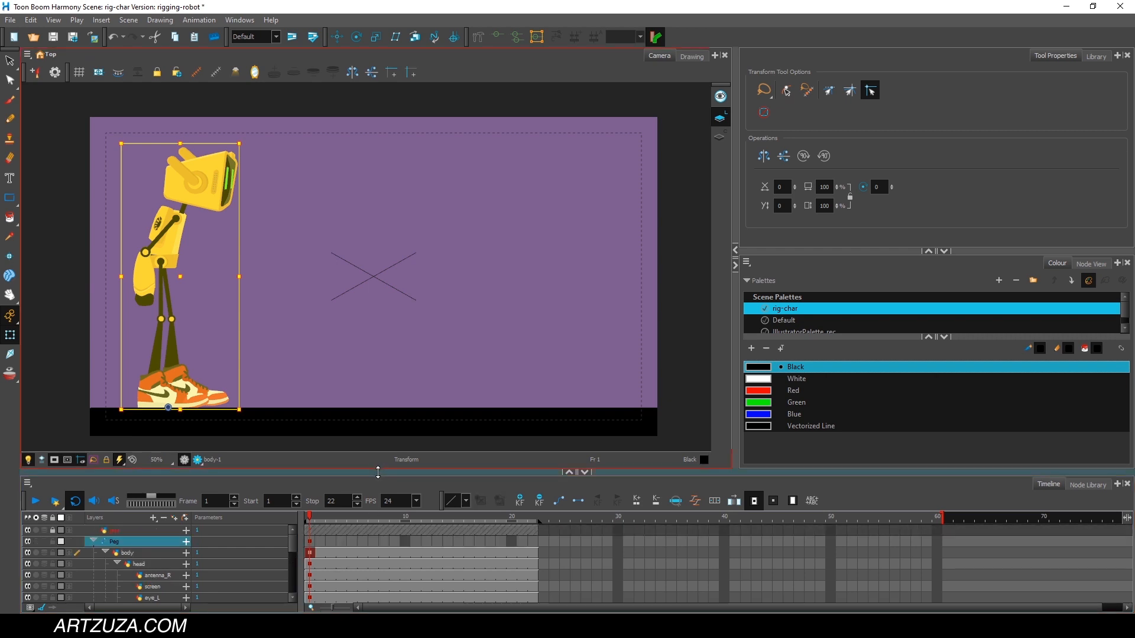
drag(382, 472, 380, 423)
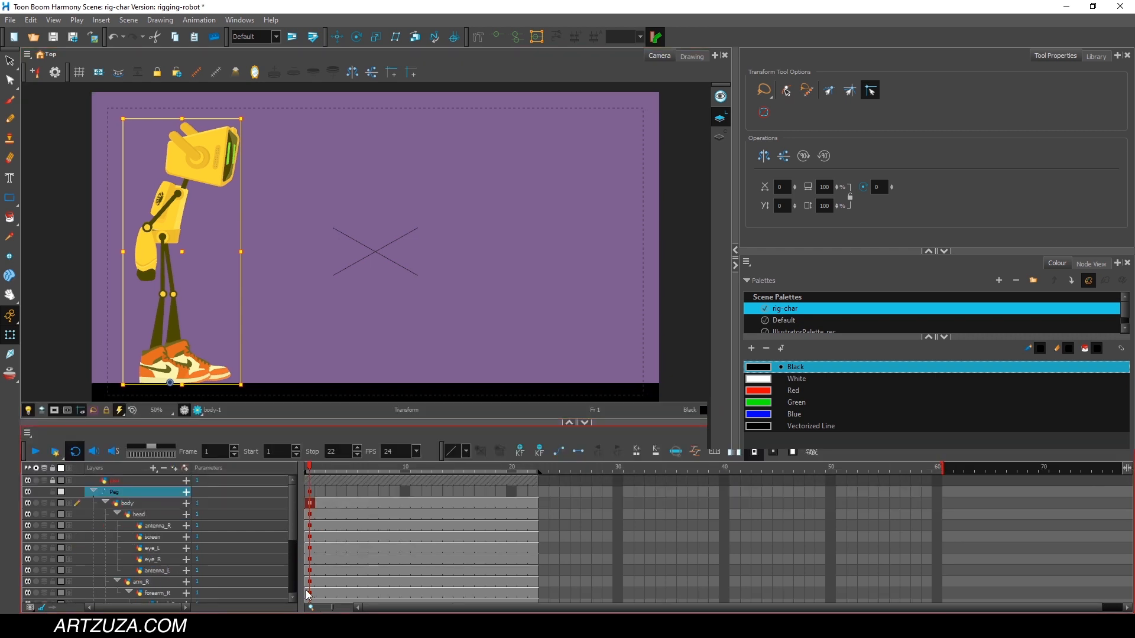
click(92, 492)
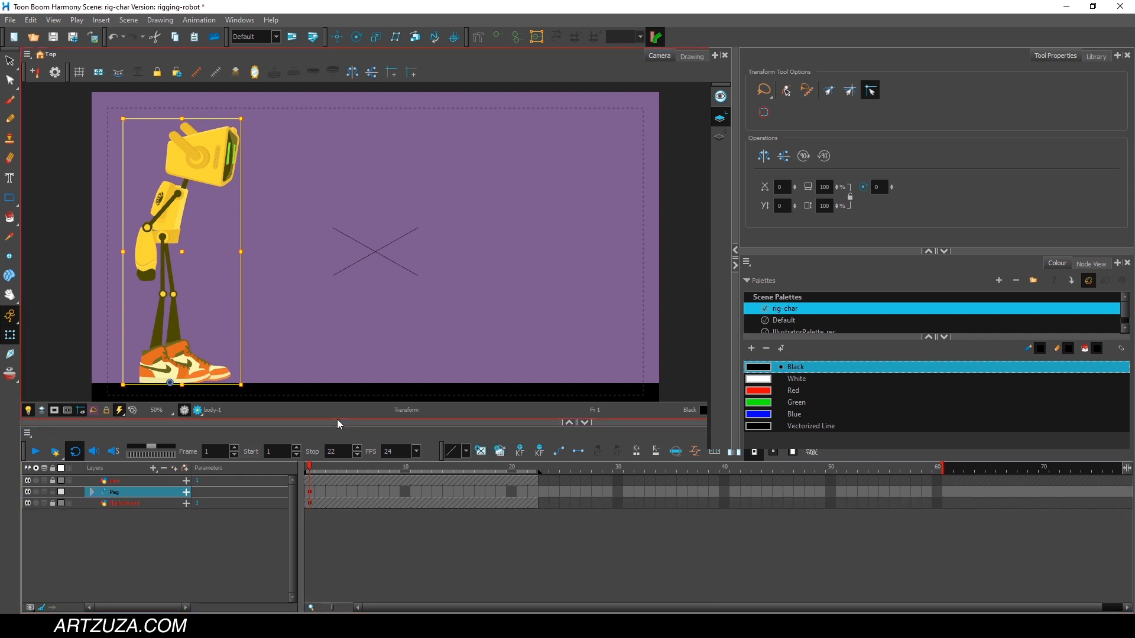
drag(340, 425, 340, 450)
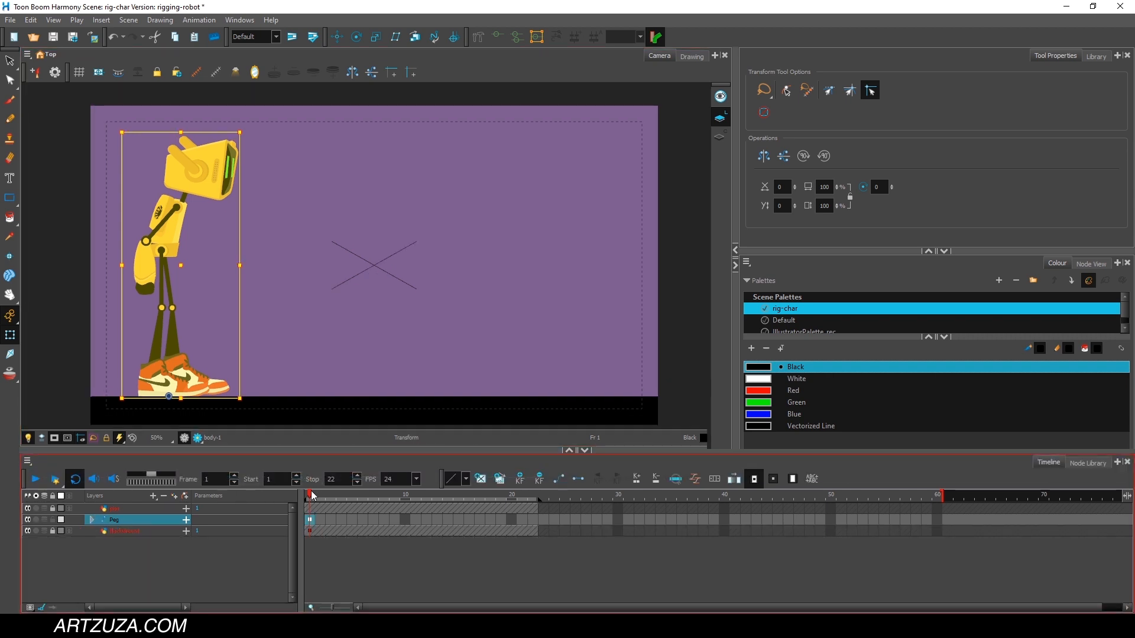
Go to frame 2 and clear the robot selection.
click(320, 496)
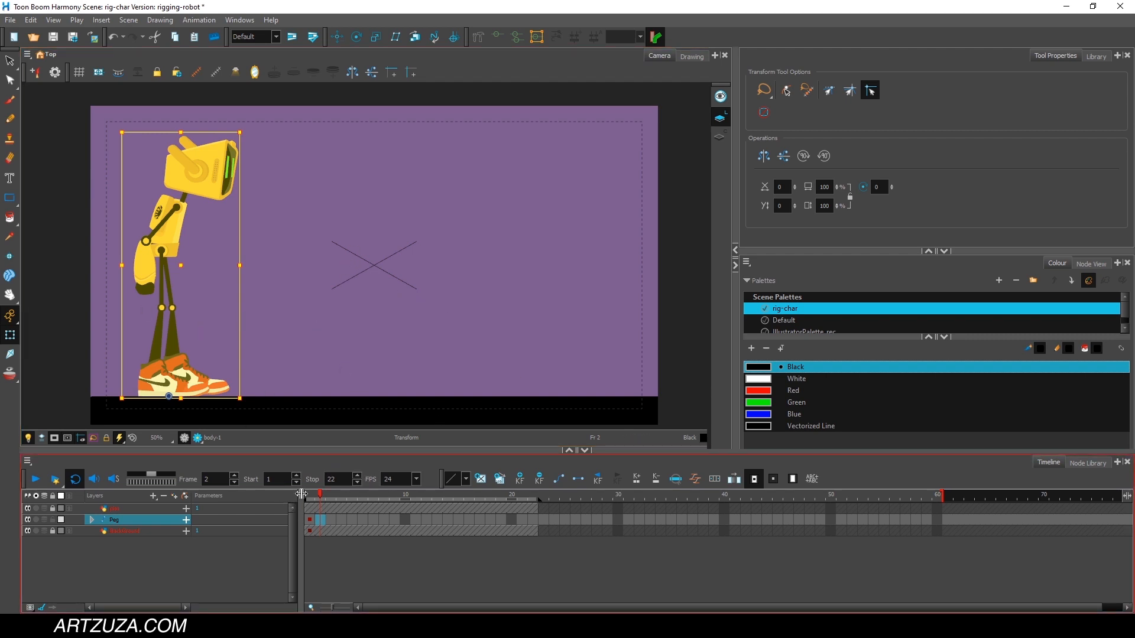
mouse_move(320, 495)
mouse_down()
mouse_move(310, 493)
mouse_move(322, 491)
mouse_up()
click(61, 236)
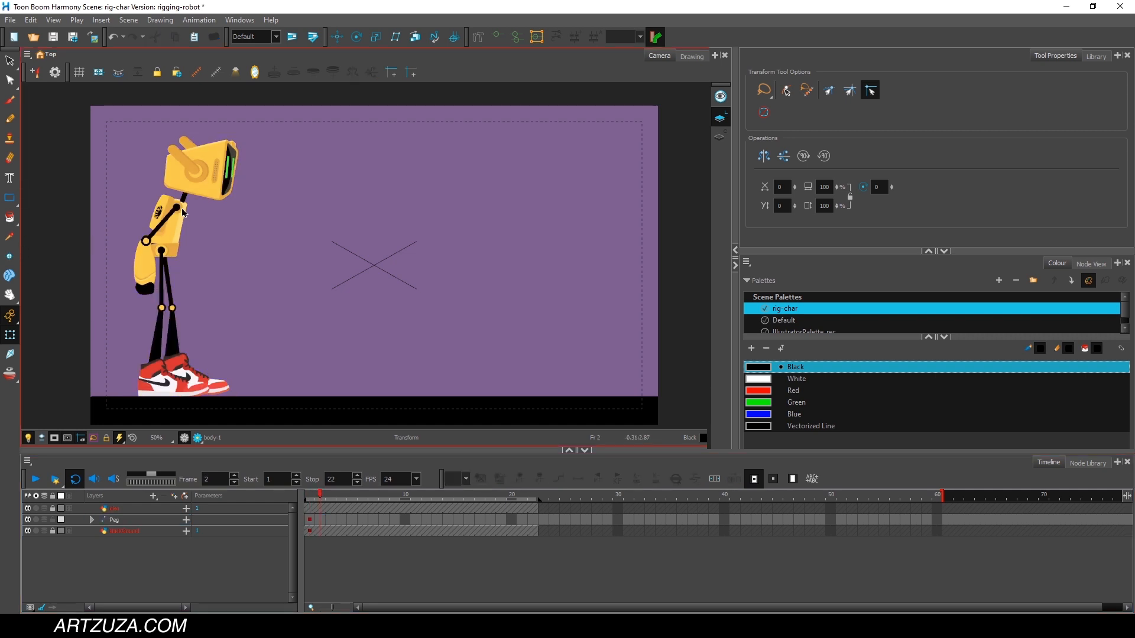
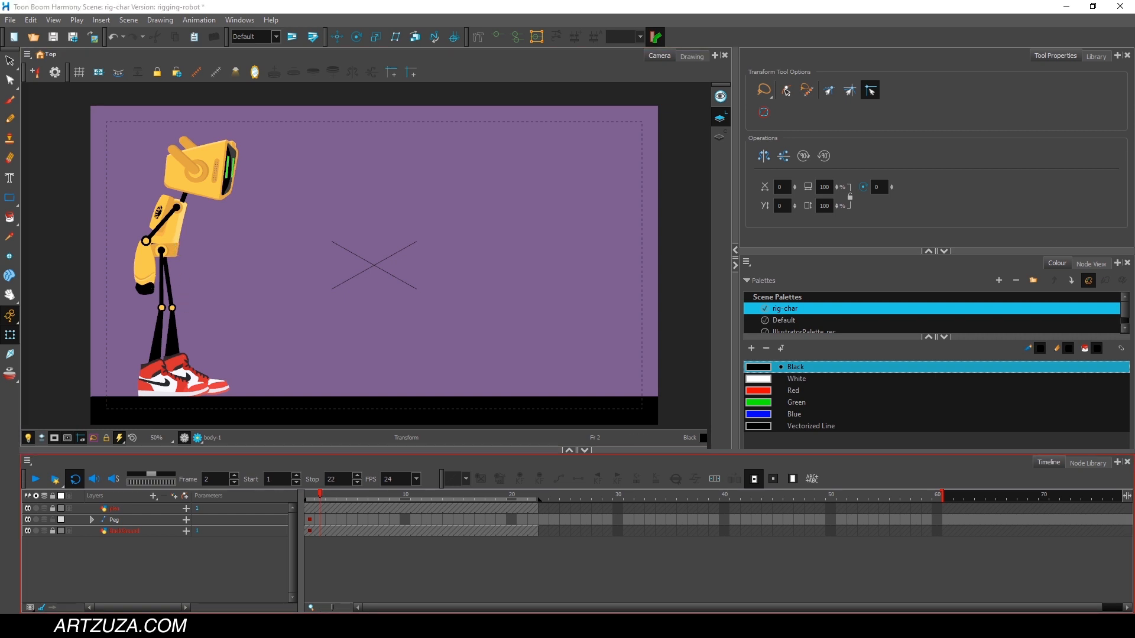
Bend the robot's torso forward at frame 2 and tilt its head back up to keep it facing ahead.
click(178, 227)
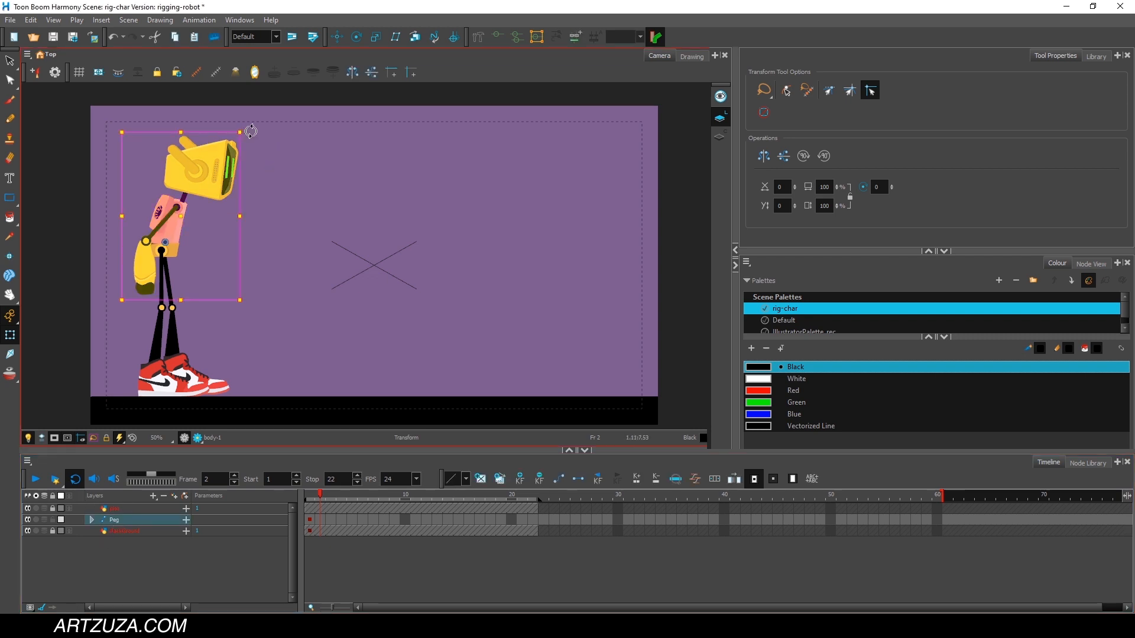
drag(251, 131, 295, 176)
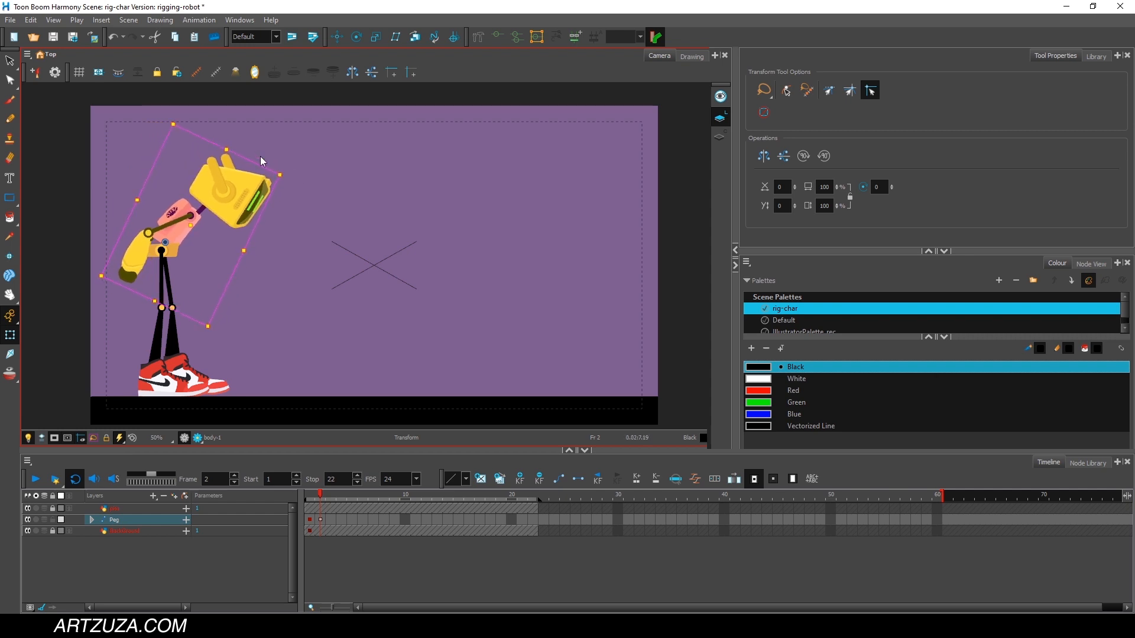
click(255, 111)
click(239, 174)
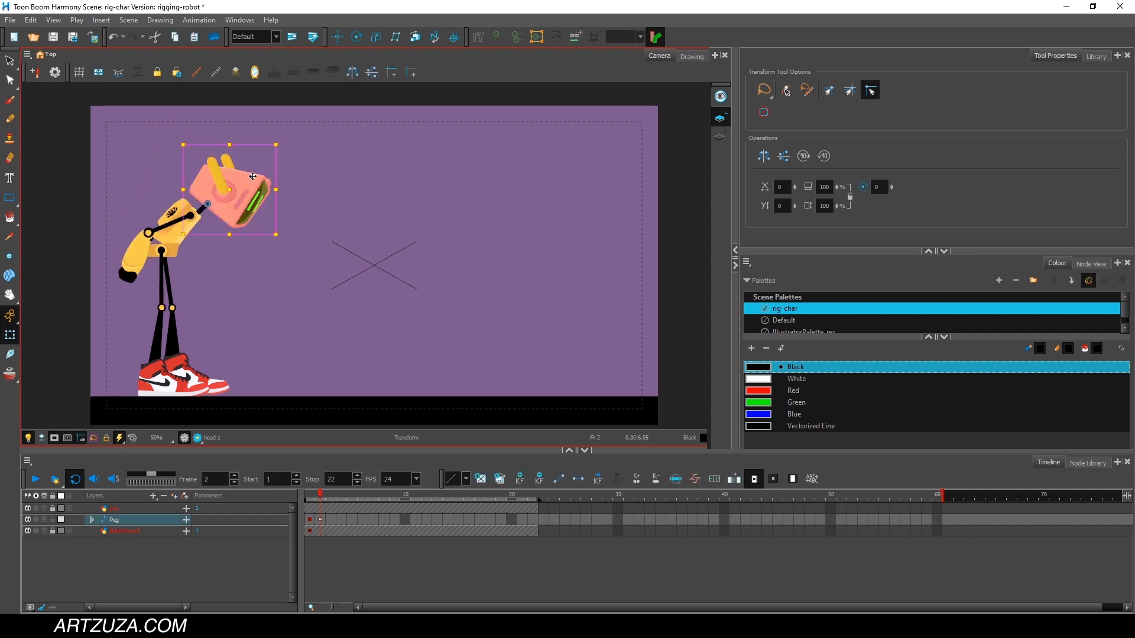
drag(282, 141, 258, 112)
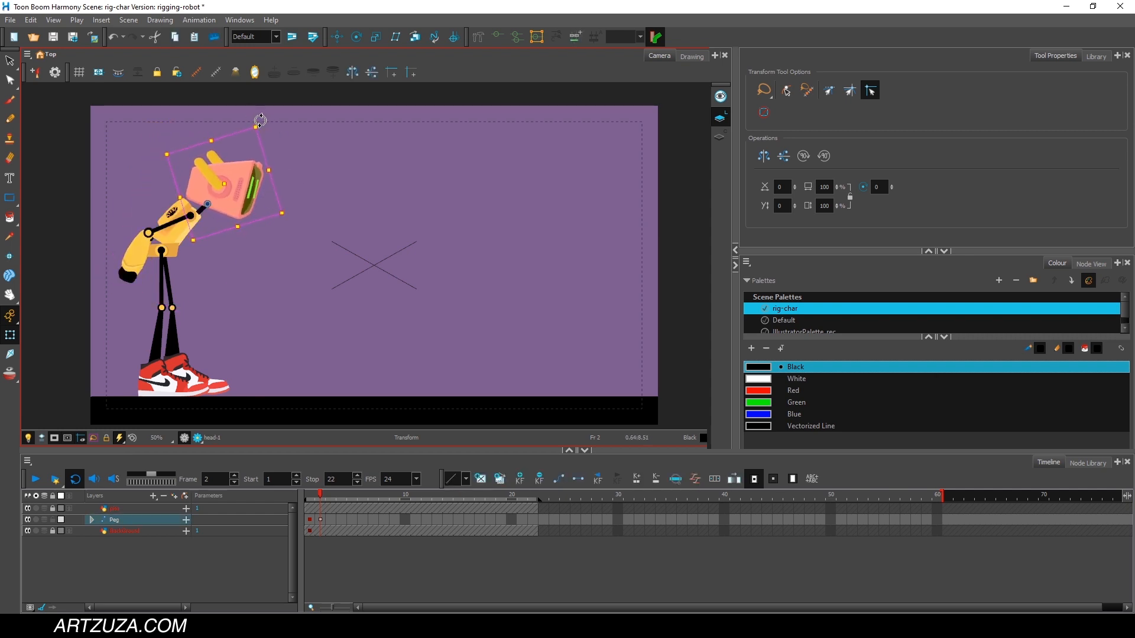
Rotate both of the robot's antennae backward at frame 2.
click(258, 106)
click(201, 164)
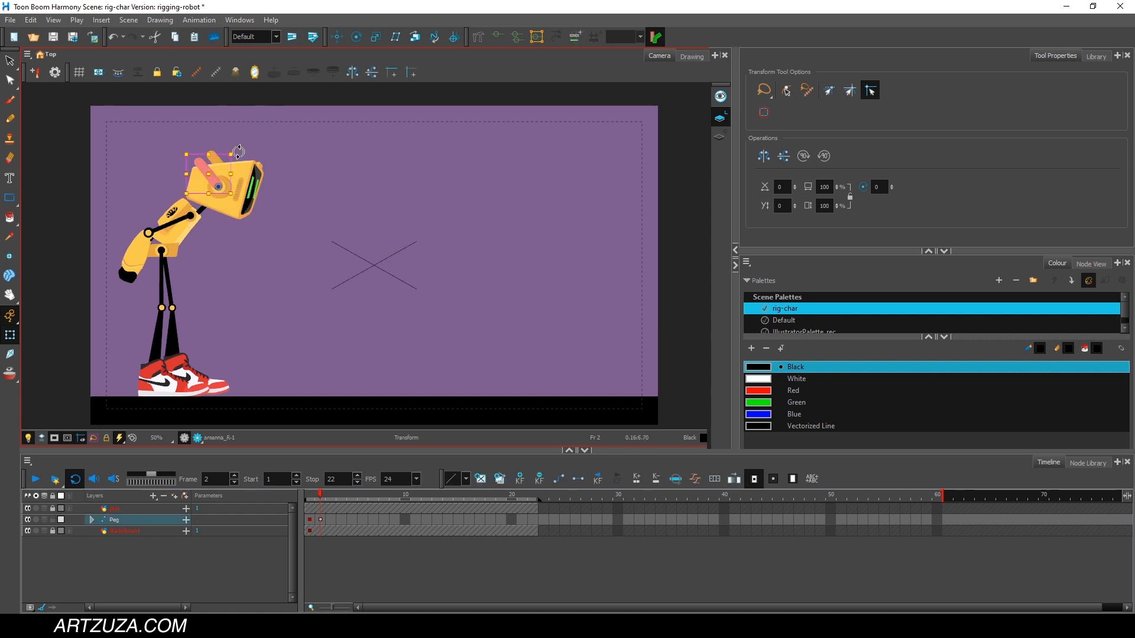
drag(230, 147, 237, 123)
click(237, 123)
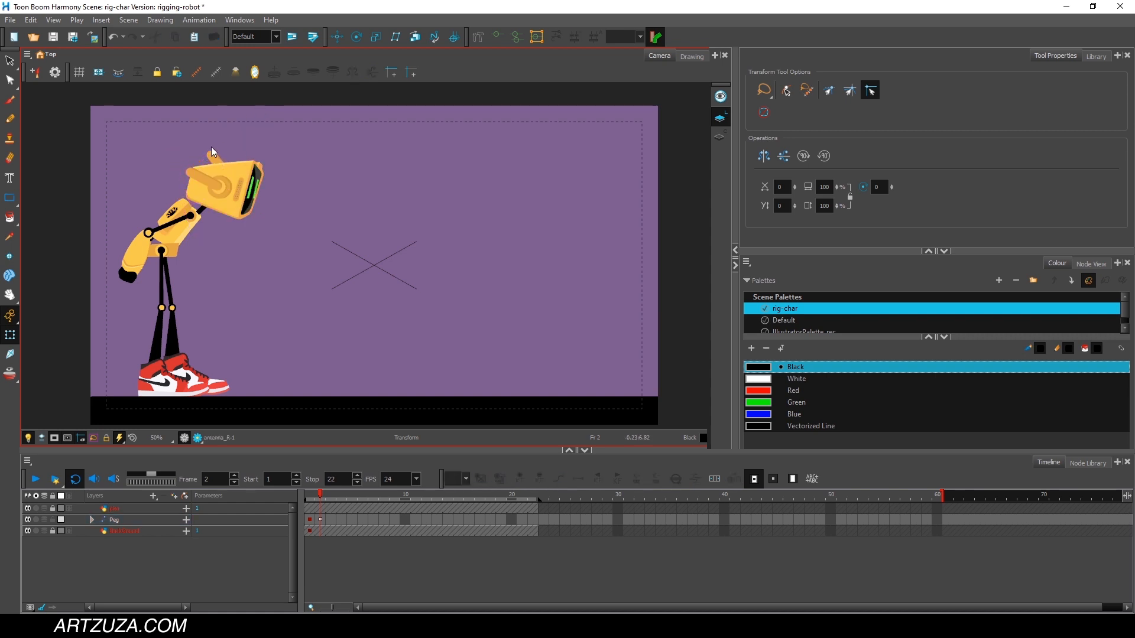
click(212, 155)
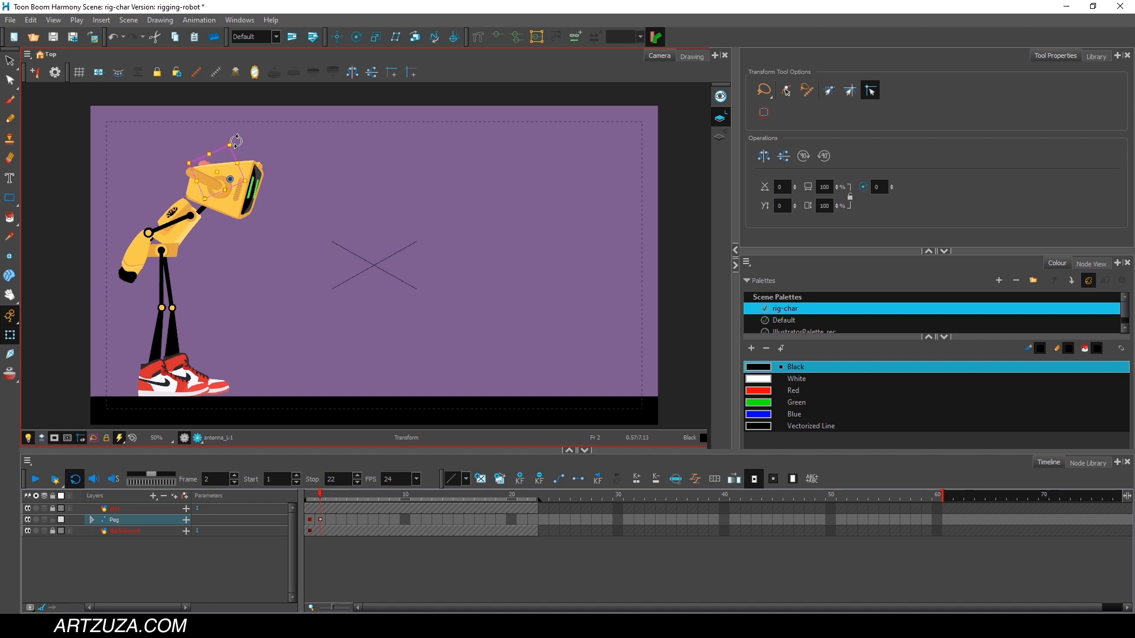
Swing the robot's left leg forward at frame 2 and bend its knee so the shin stands nearly vertical.
click(173, 274)
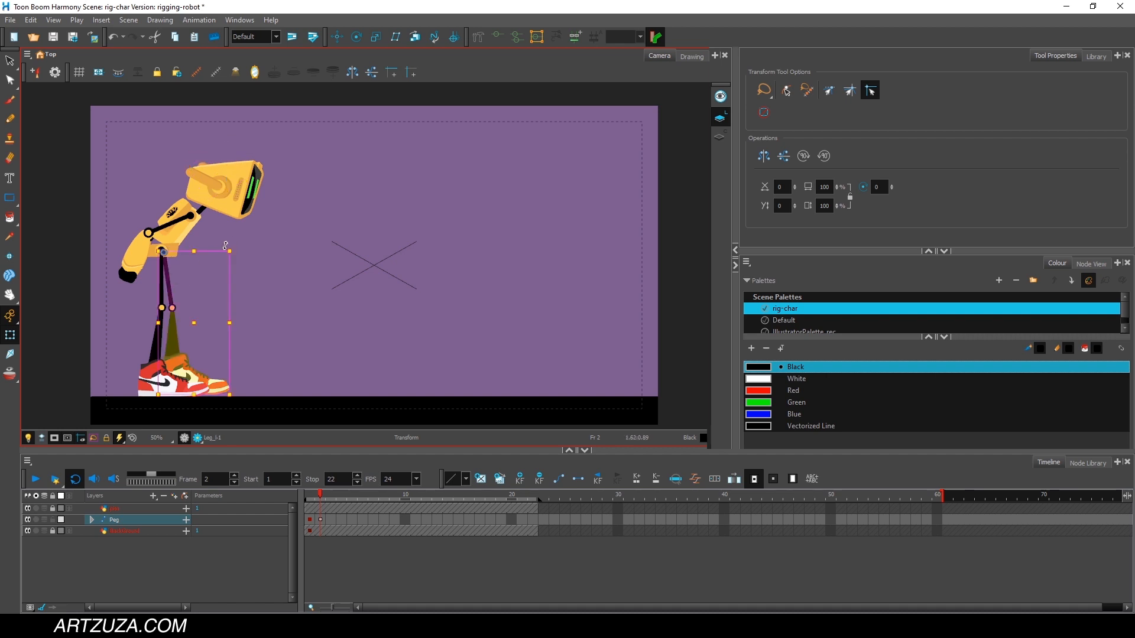
drag(225, 245, 268, 338)
click(236, 297)
Swing the right thigh forward alongside the left one and fold the right lower leg back under the knee.
click(162, 285)
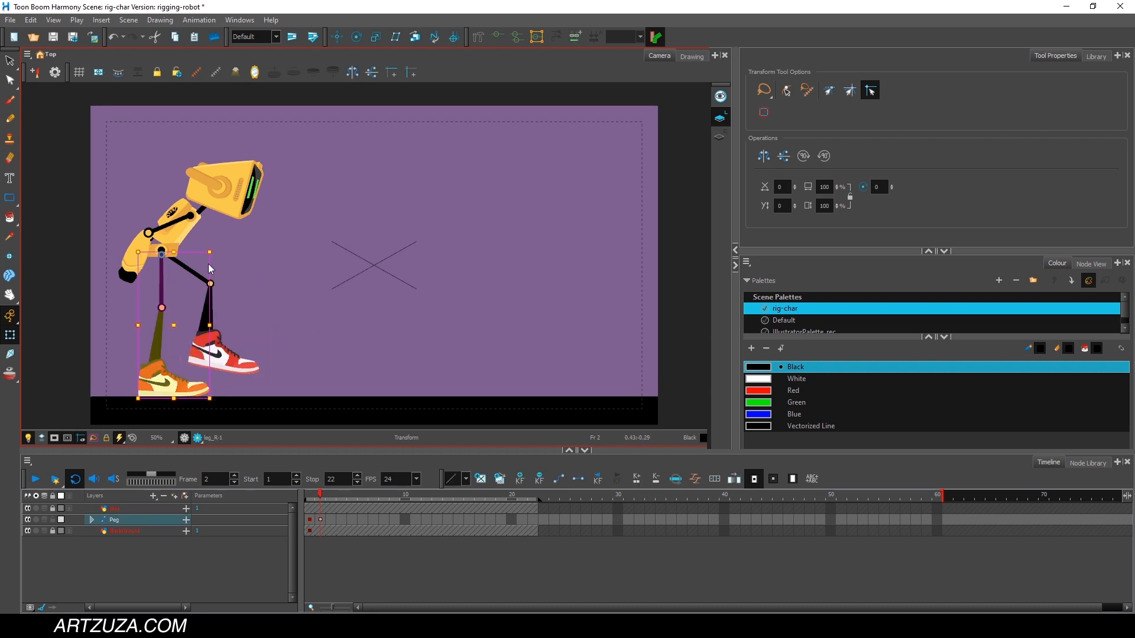
drag(217, 247, 230, 112)
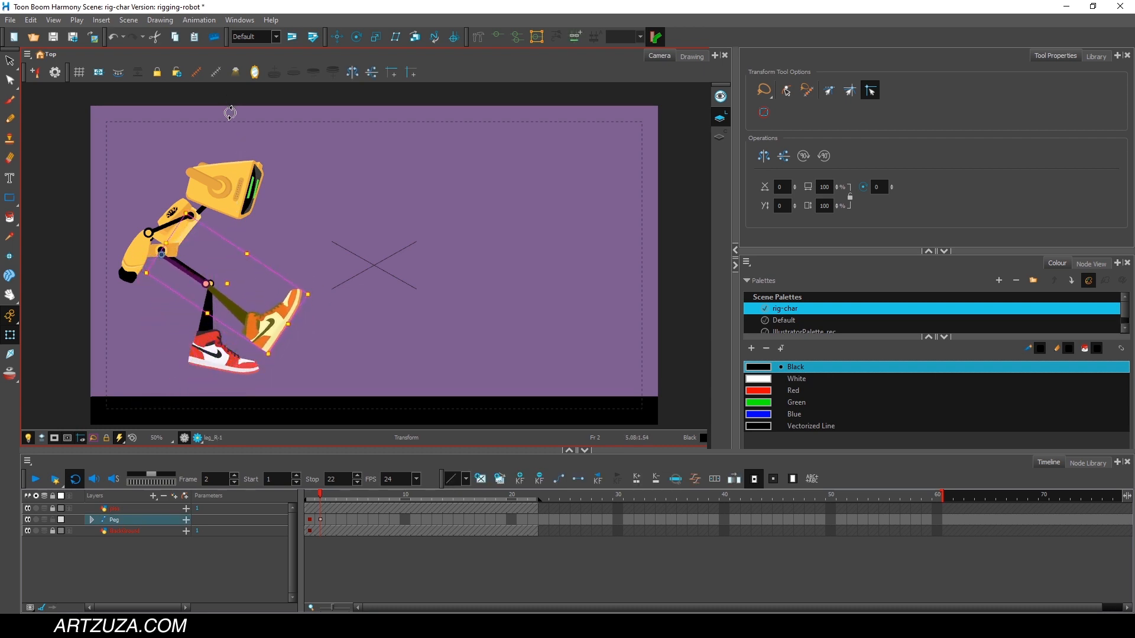
click(235, 300)
click(230, 305)
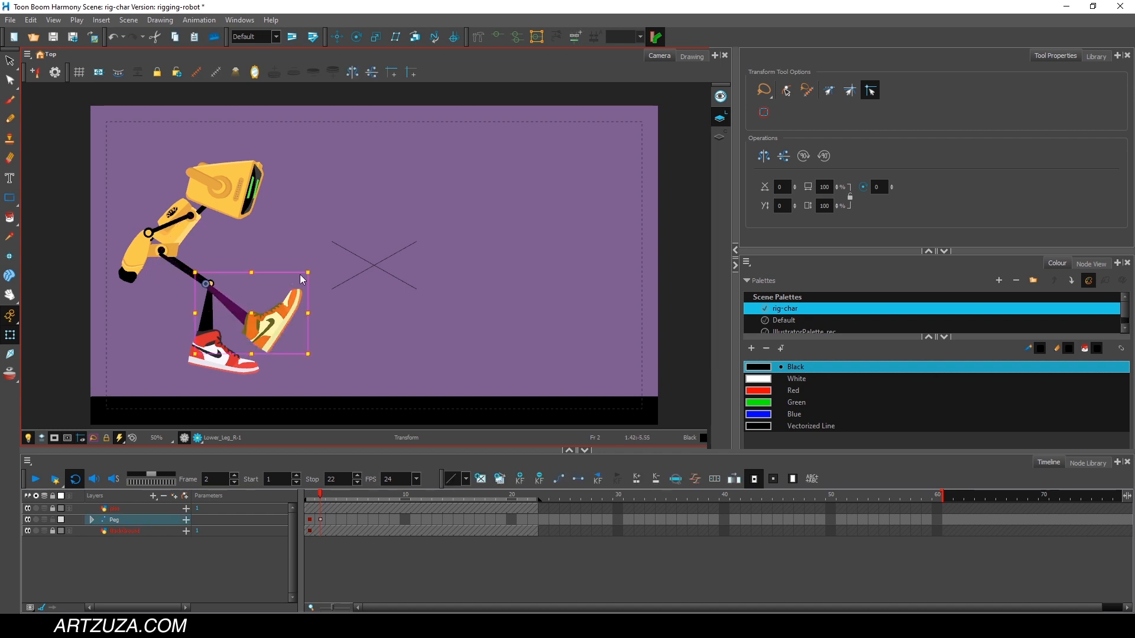
drag(317, 261, 267, 366)
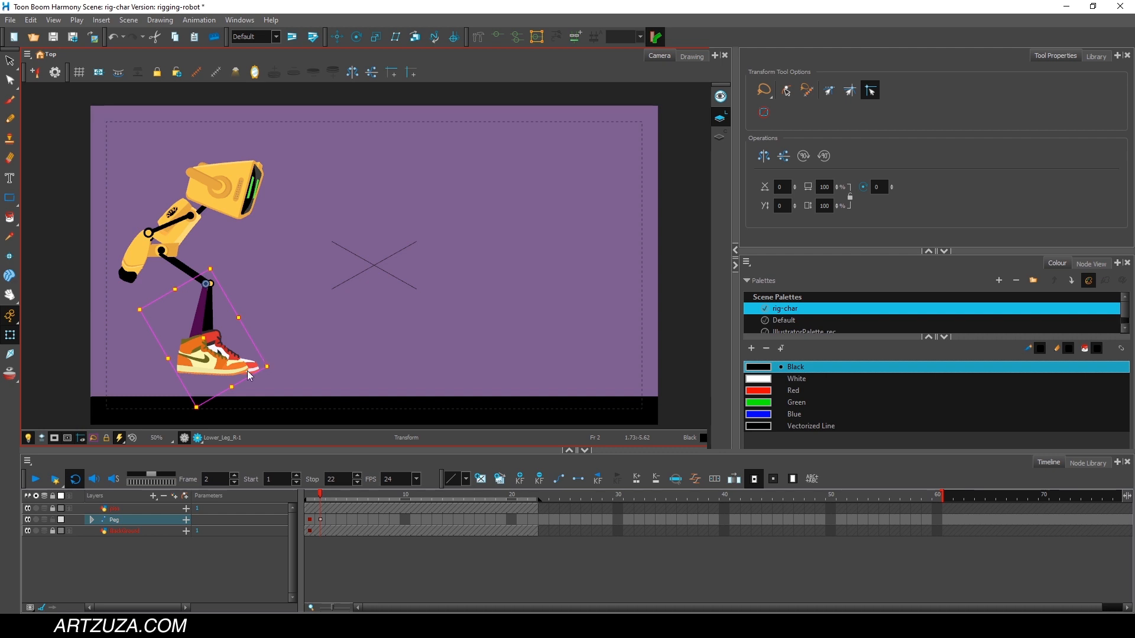
At frame 3, lean the robot's torso slightly further forward and adjust the tilt of its head.
drag(317, 493, 329, 498)
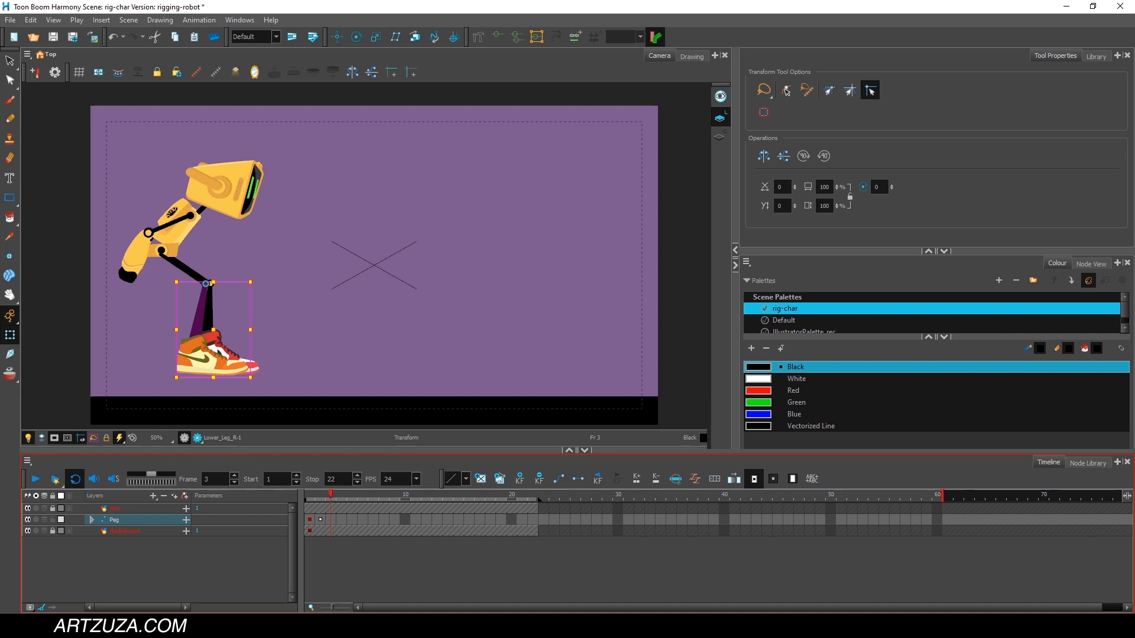
click(183, 231)
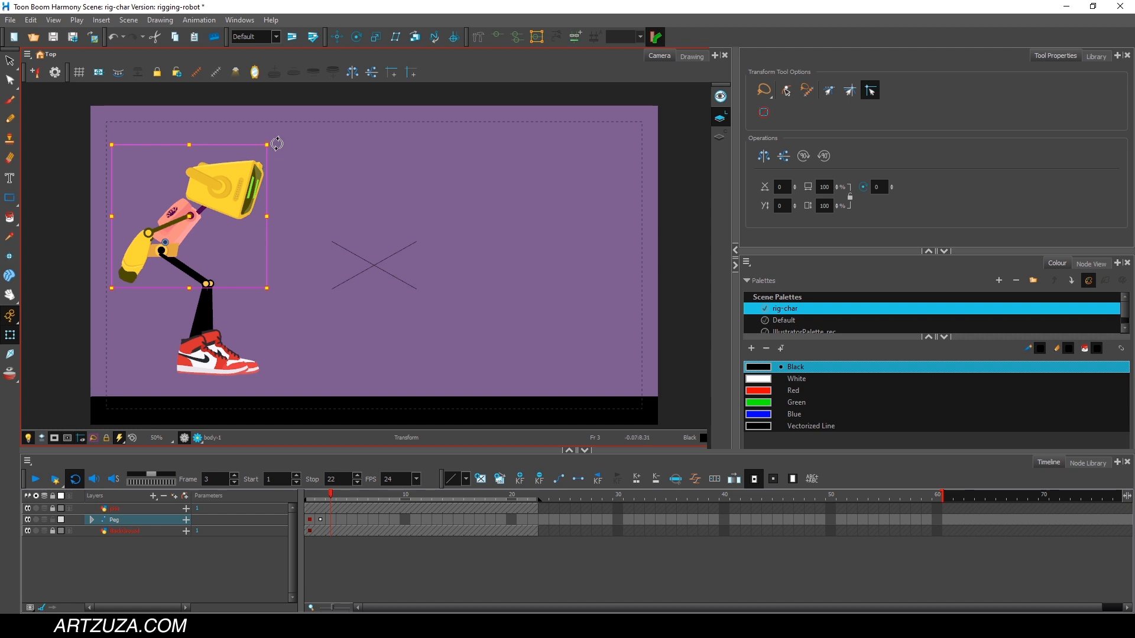
mouse_move(282, 148)
mouse_down()
mouse_move(289, 166)
mouse_move(280, 135)
mouse_up()
click(288, 118)
click(249, 200)
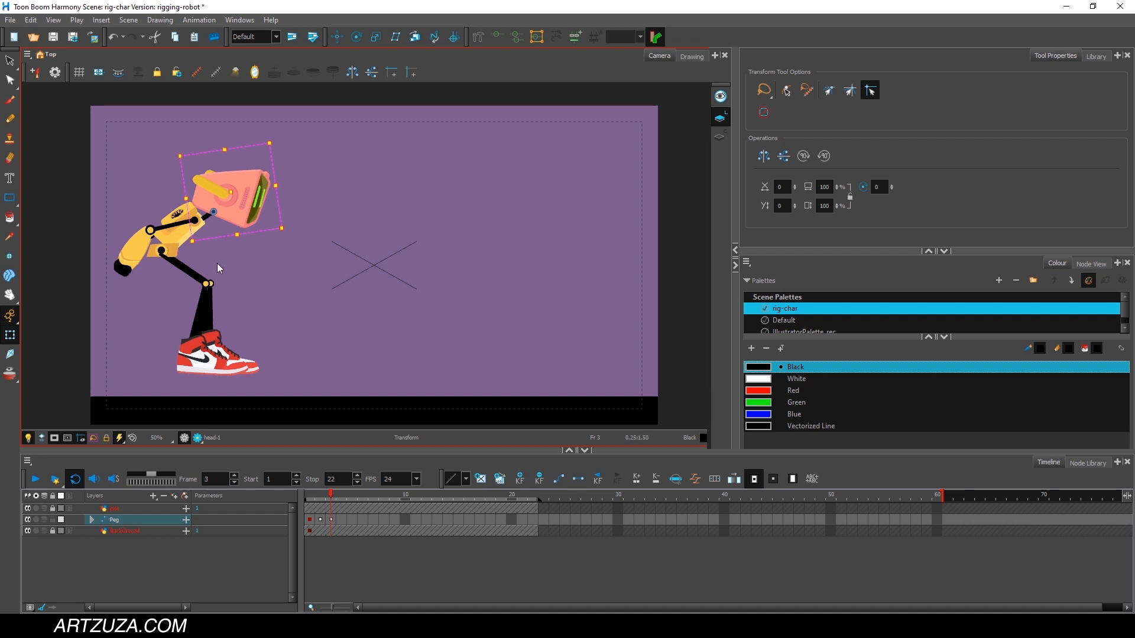
Raise the right thigh at frame 3 for a deeper crouch and rotate the right lower leg back beneath the knee.
click(194, 271)
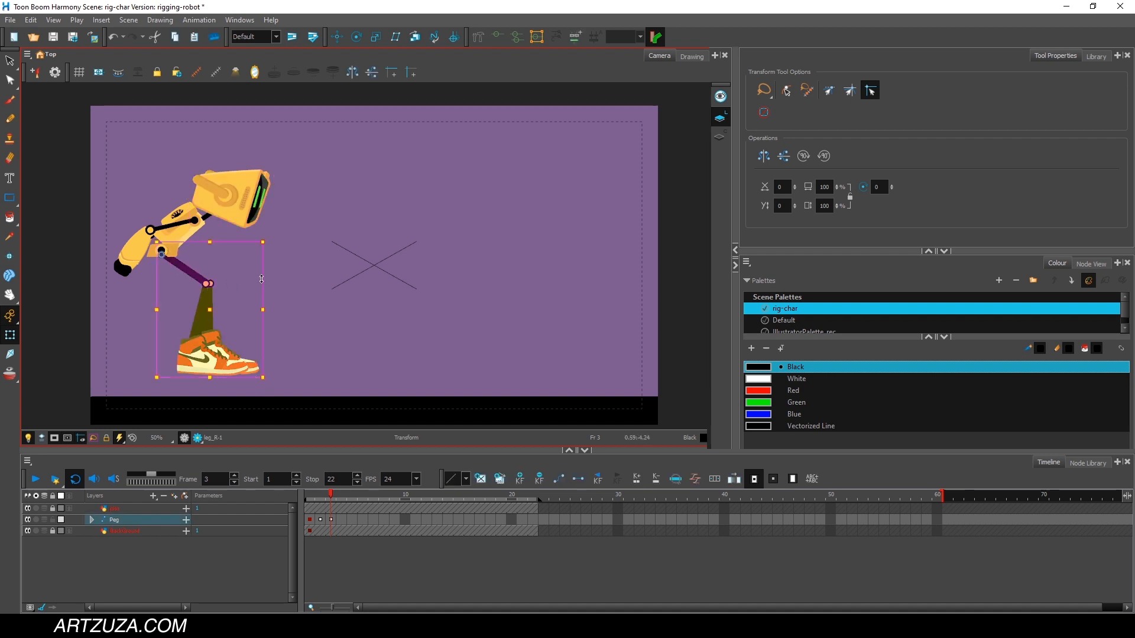
click(230, 277)
click(197, 281)
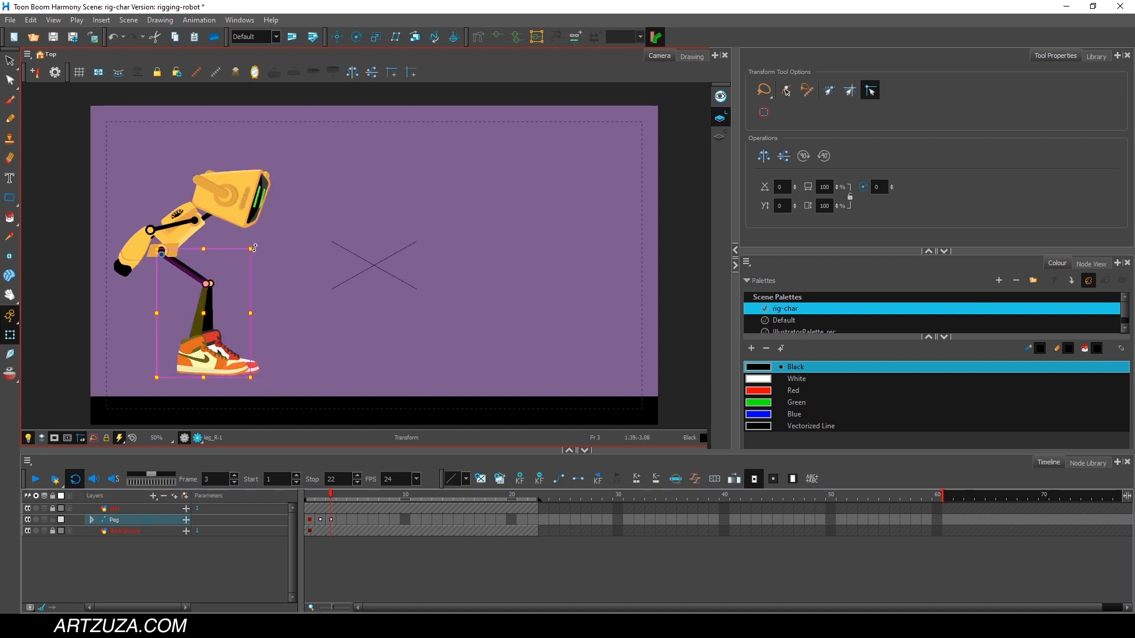
drag(255, 248, 264, 204)
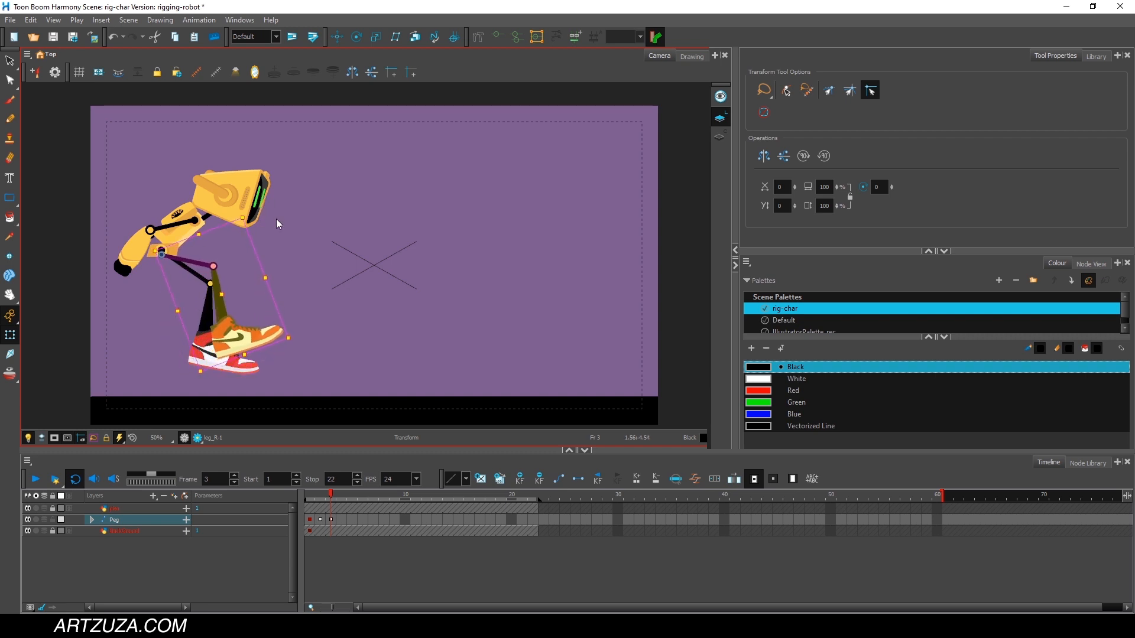
click(278, 222)
click(219, 291)
drag(283, 255, 289, 293)
click(229, 250)
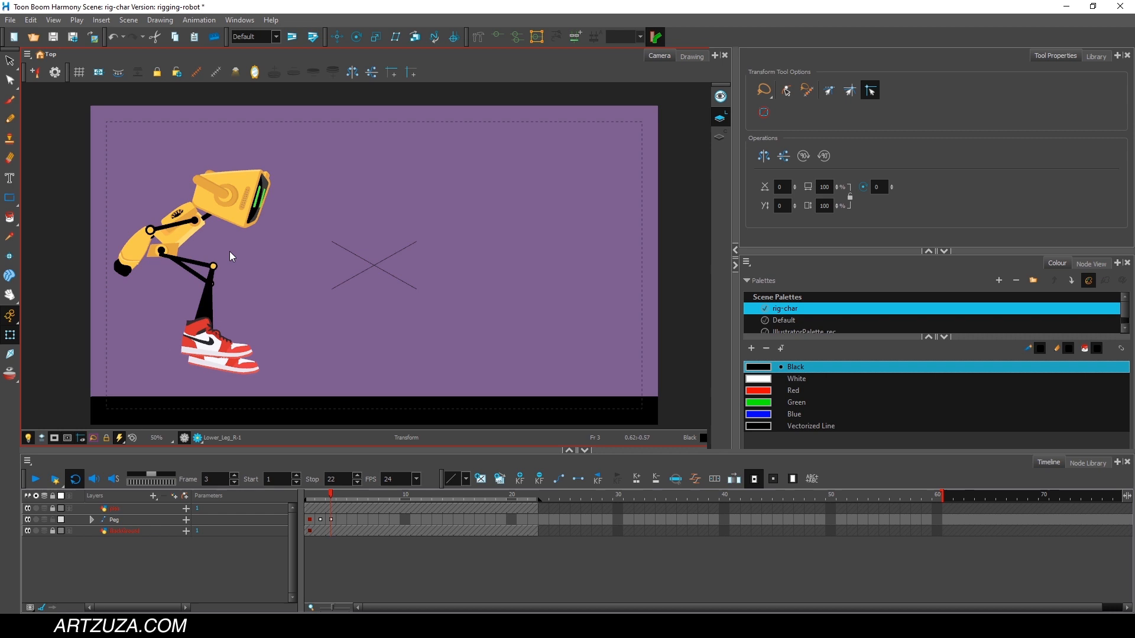
Raise the left thigh at frame 3 to match the right and rotate the left lower leg back beneath the knee.
click(197, 276)
drag(275, 237, 279, 202)
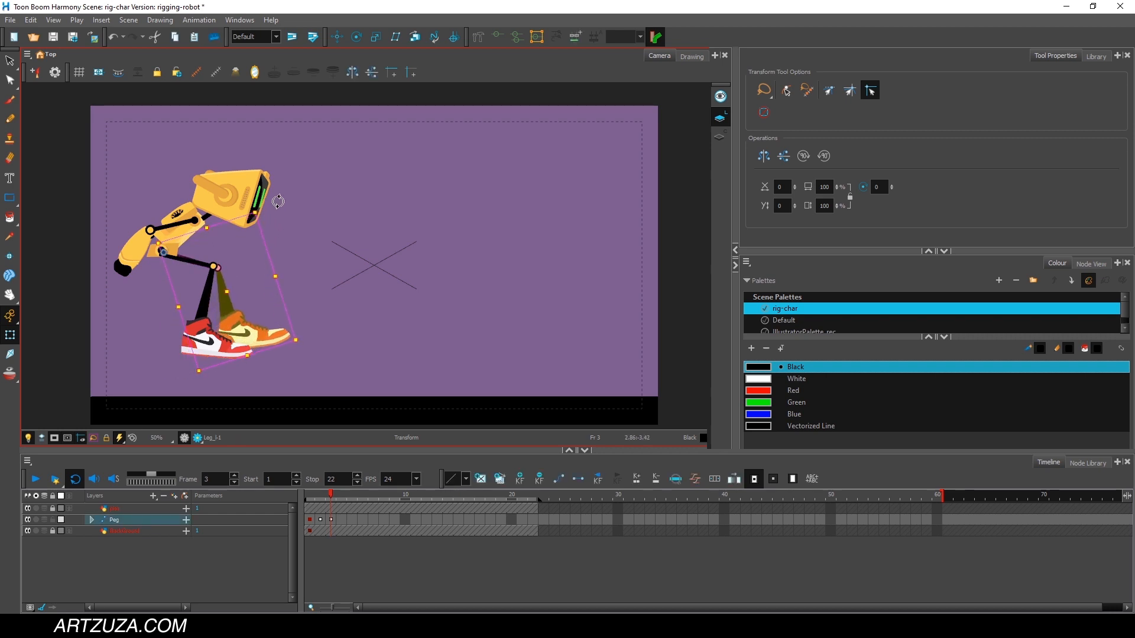
click(297, 215)
click(225, 296)
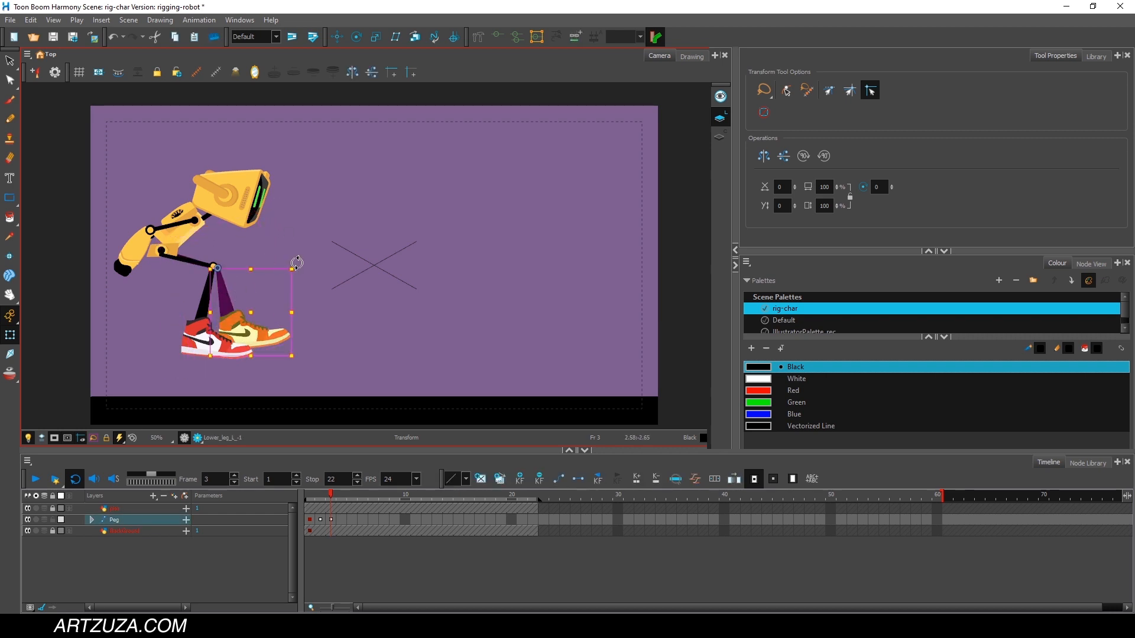
drag(298, 262, 297, 284)
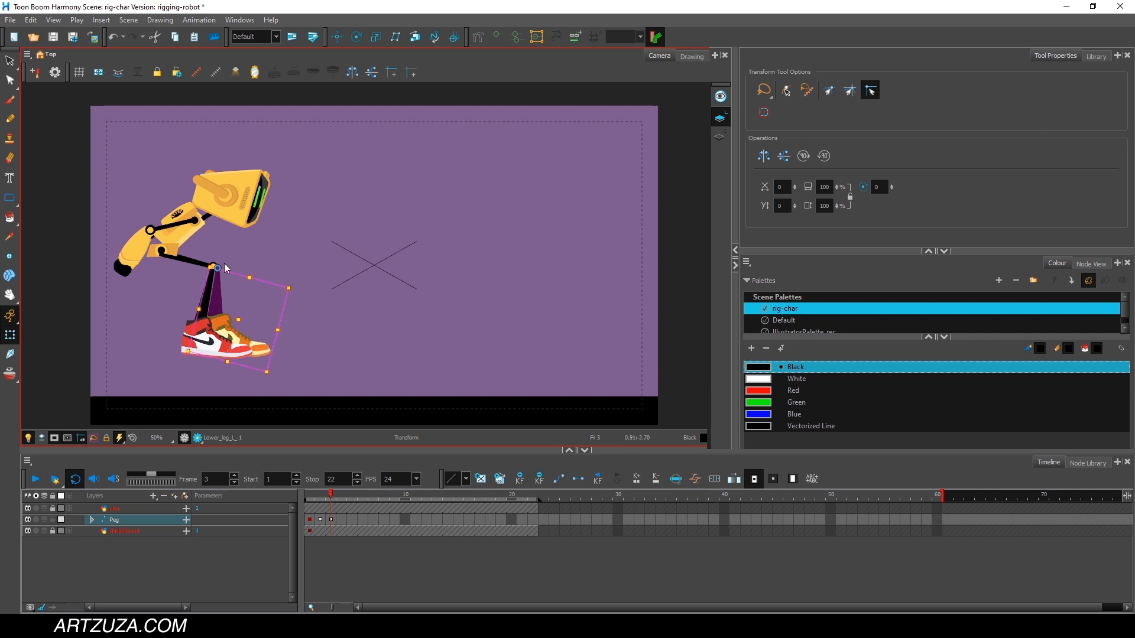
Swing the right arm further back and up behind the torso at frame 3 and select its forearm.
click(184, 225)
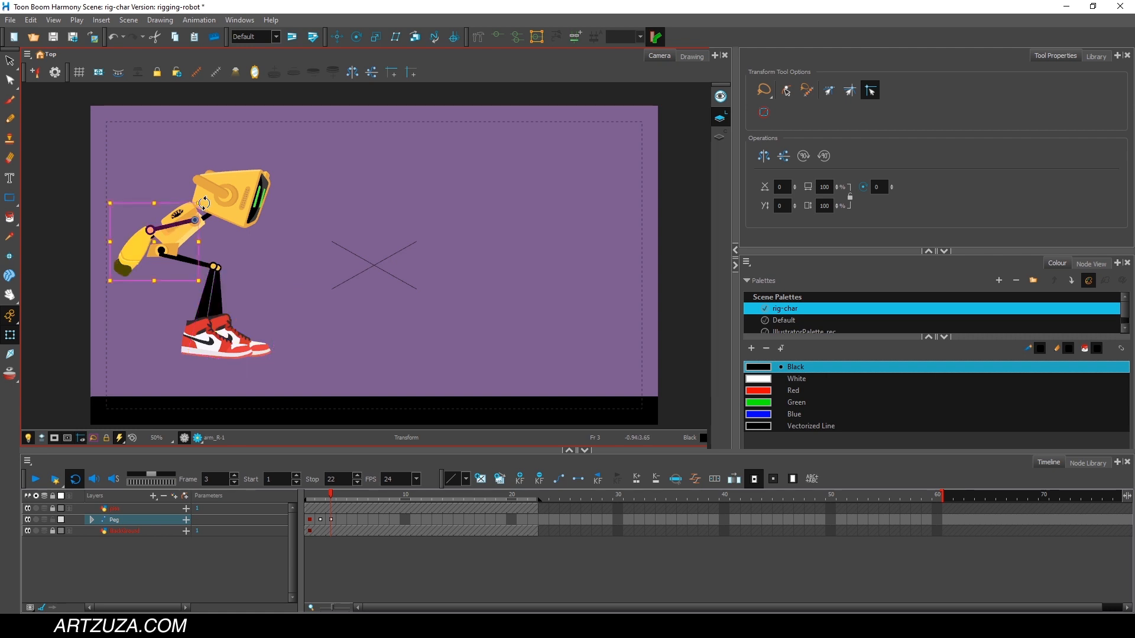
drag(204, 204, 214, 209)
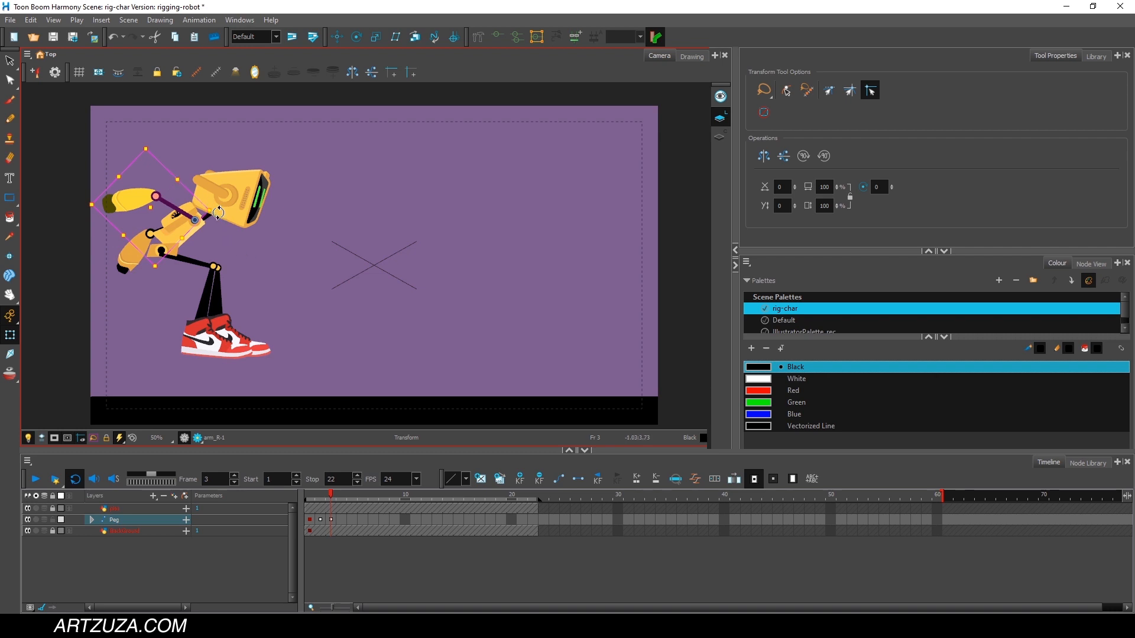
drag(213, 213, 213, 207)
click(219, 238)
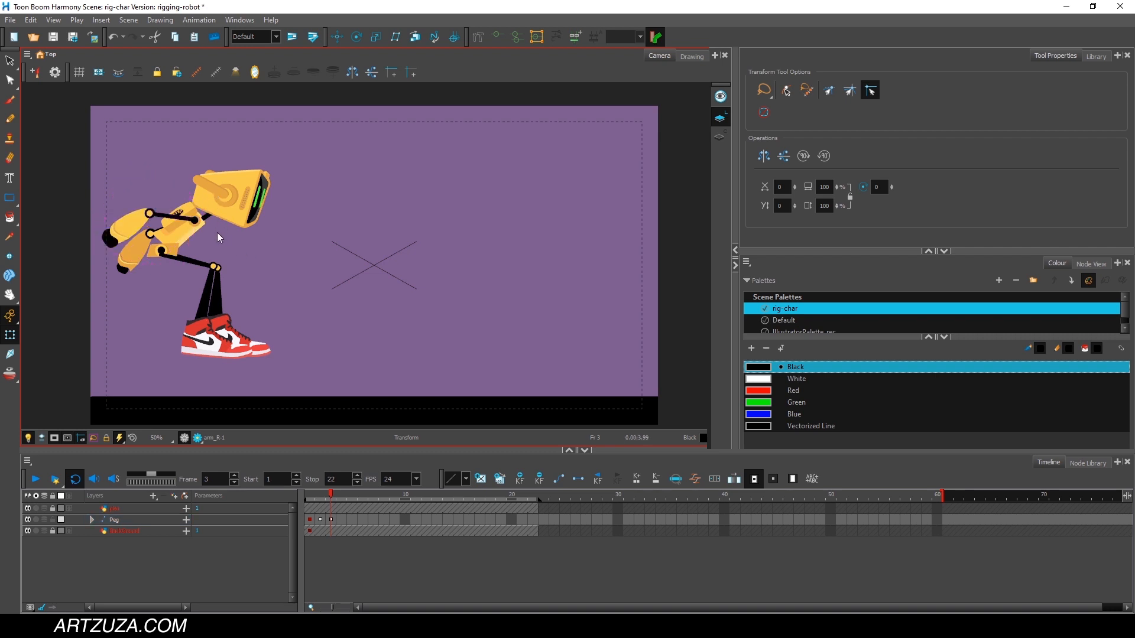
click(133, 232)
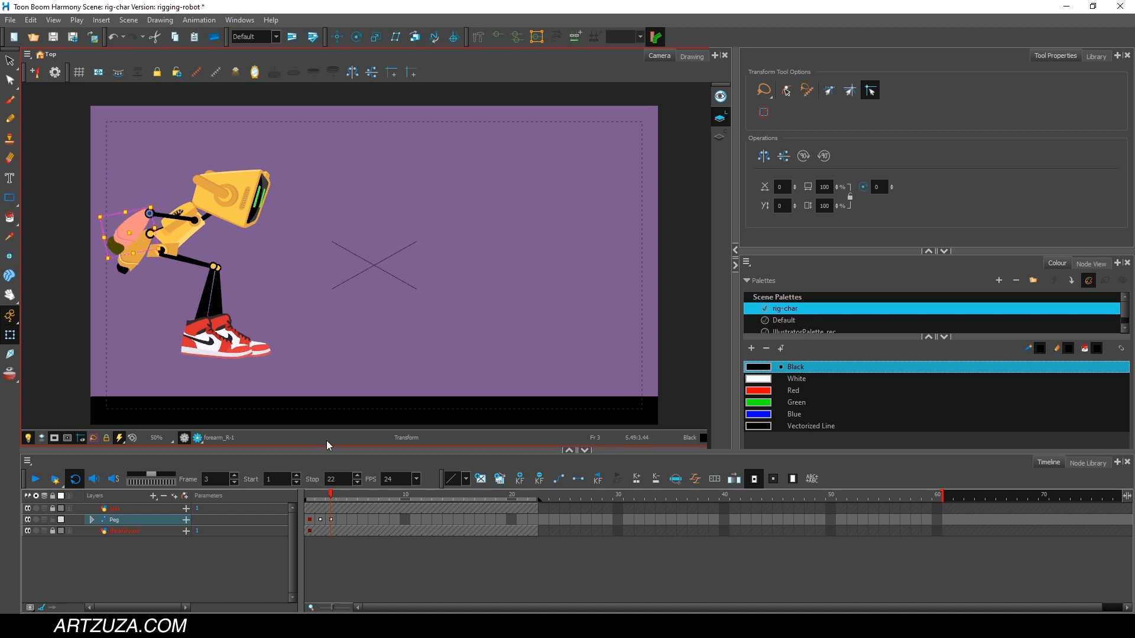
Compare the robot's poses across frames 1 to 3, with all of its parts selected together.
click(318, 494)
drag(318, 489, 332, 485)
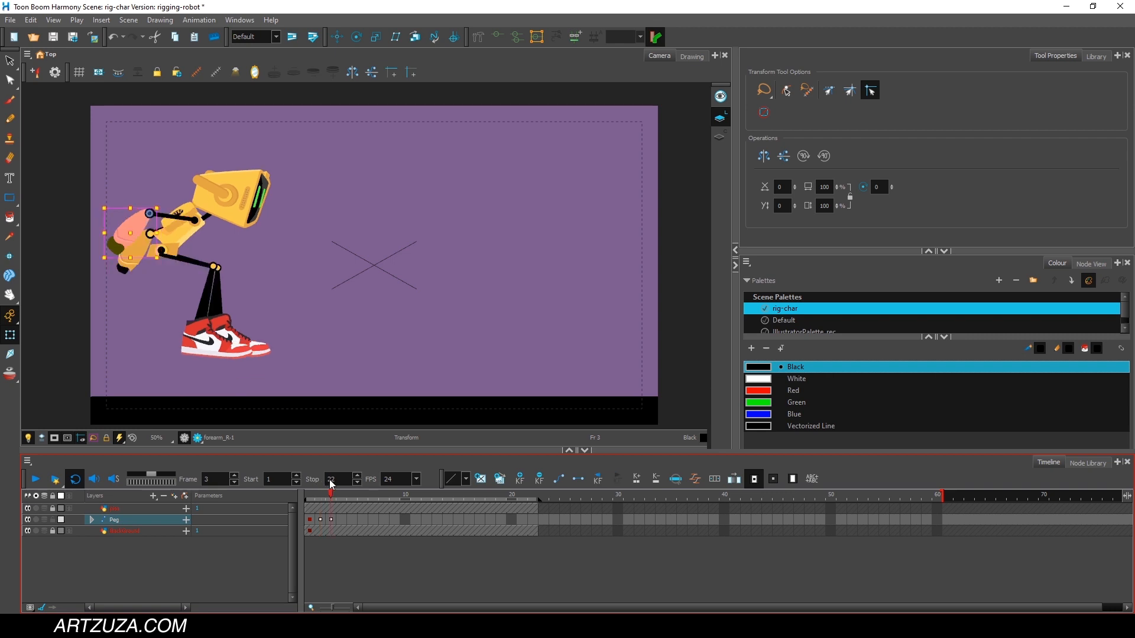
drag(332, 485, 289, 492)
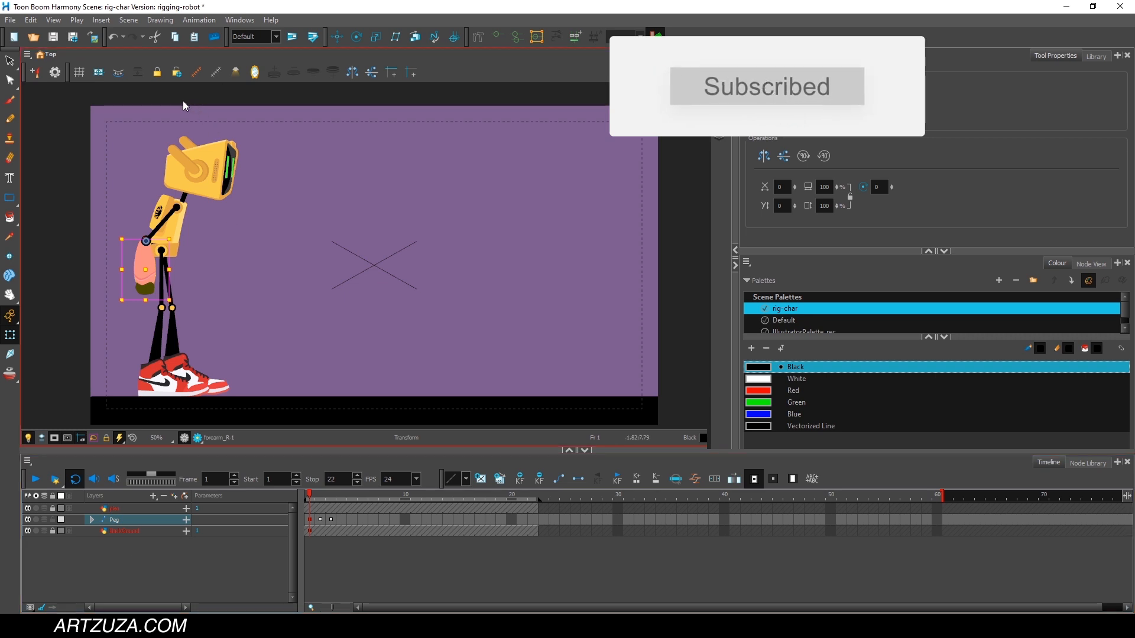
mouse_move(185, 102)
mouse_down()
mouse_move(185, 412)
mouse_move(95, 90)
mouse_up()
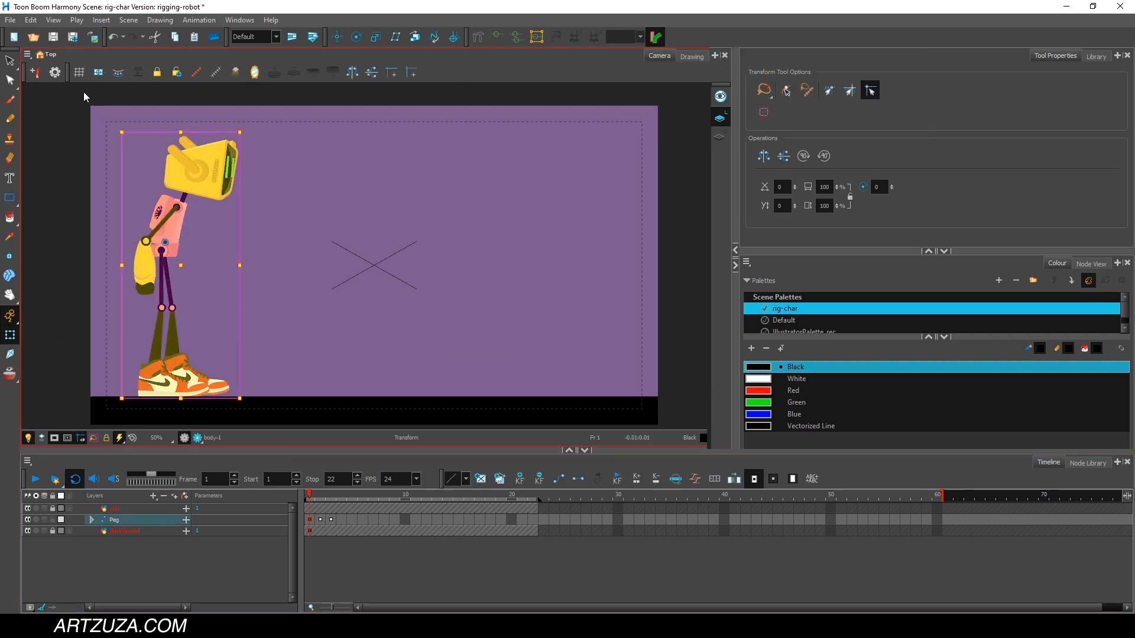
click(320, 500)
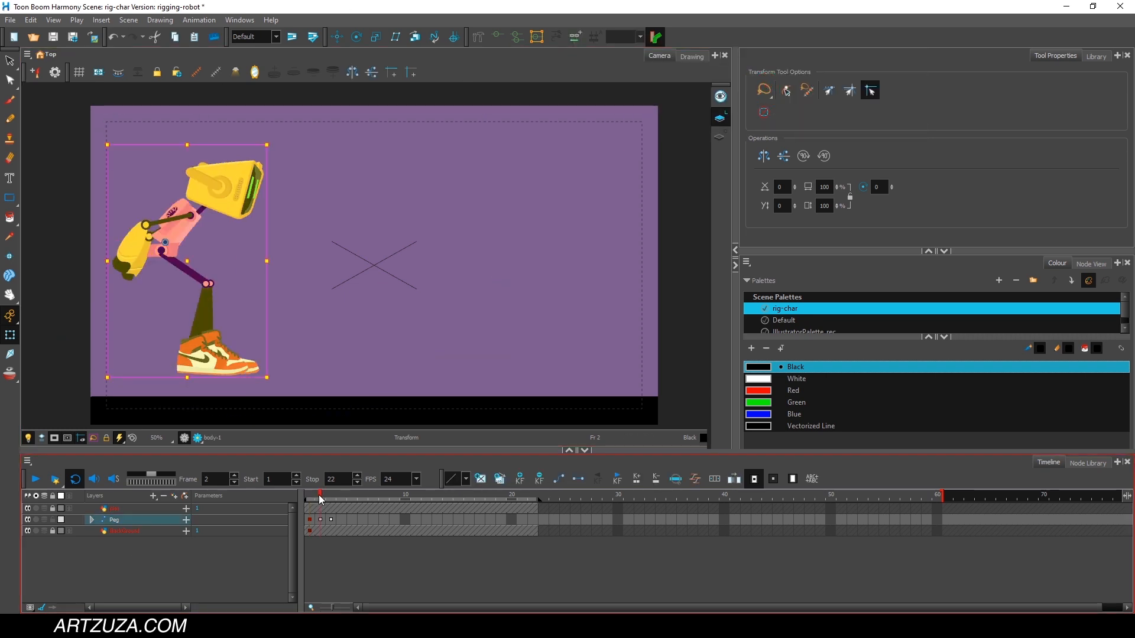
click(332, 498)
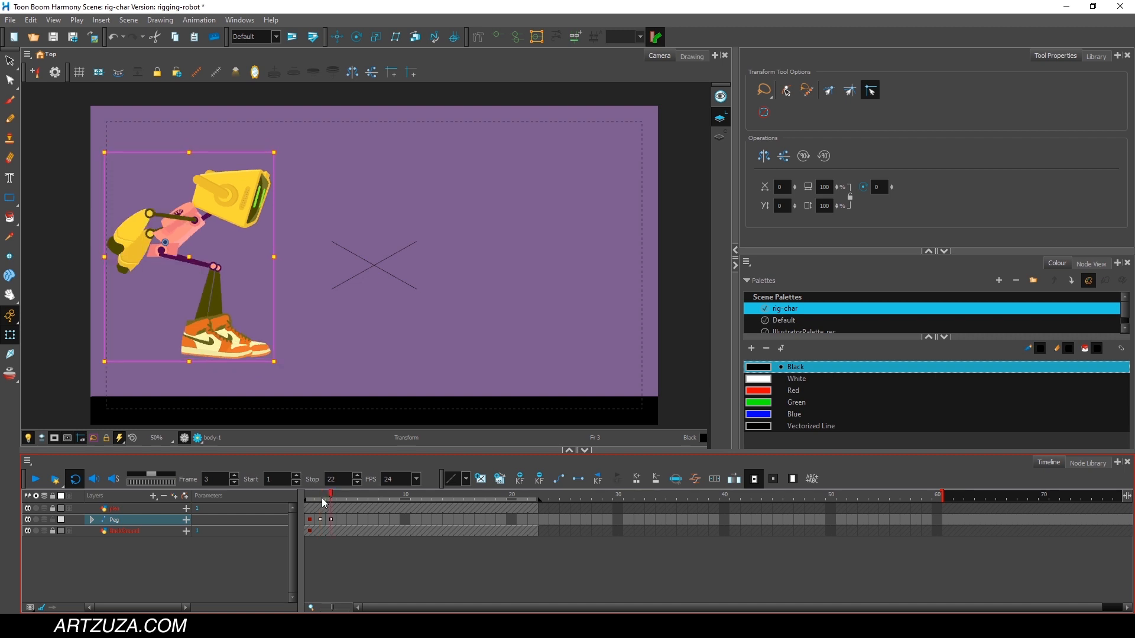
click(320, 495)
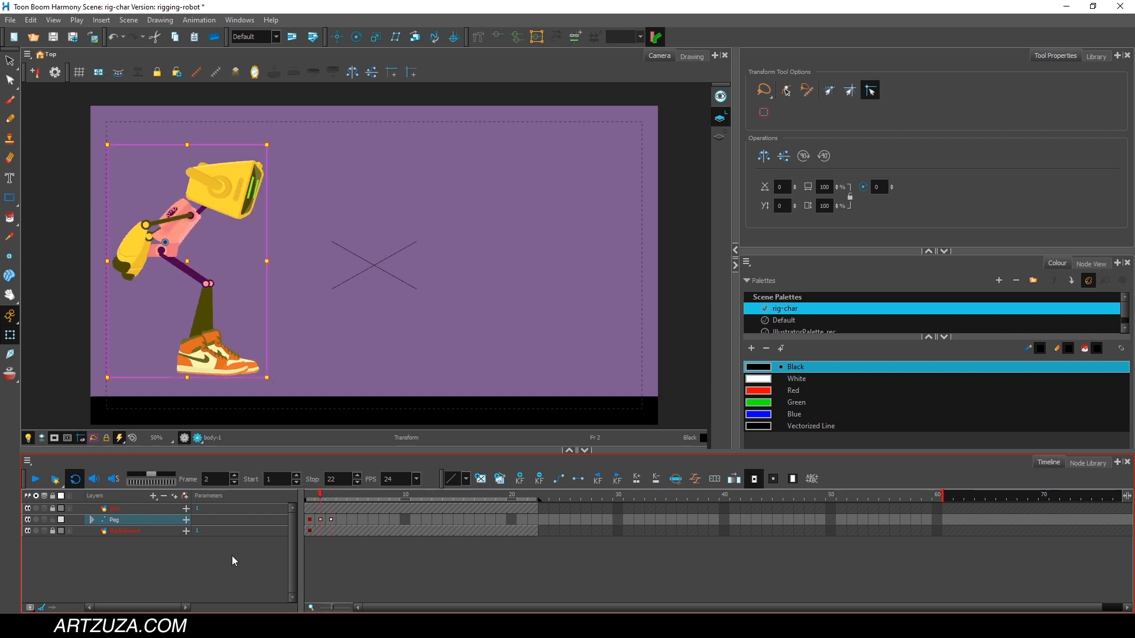
Select the Peg layer, return to frame 1 and turn on onion skin.
click(178, 292)
click(116, 520)
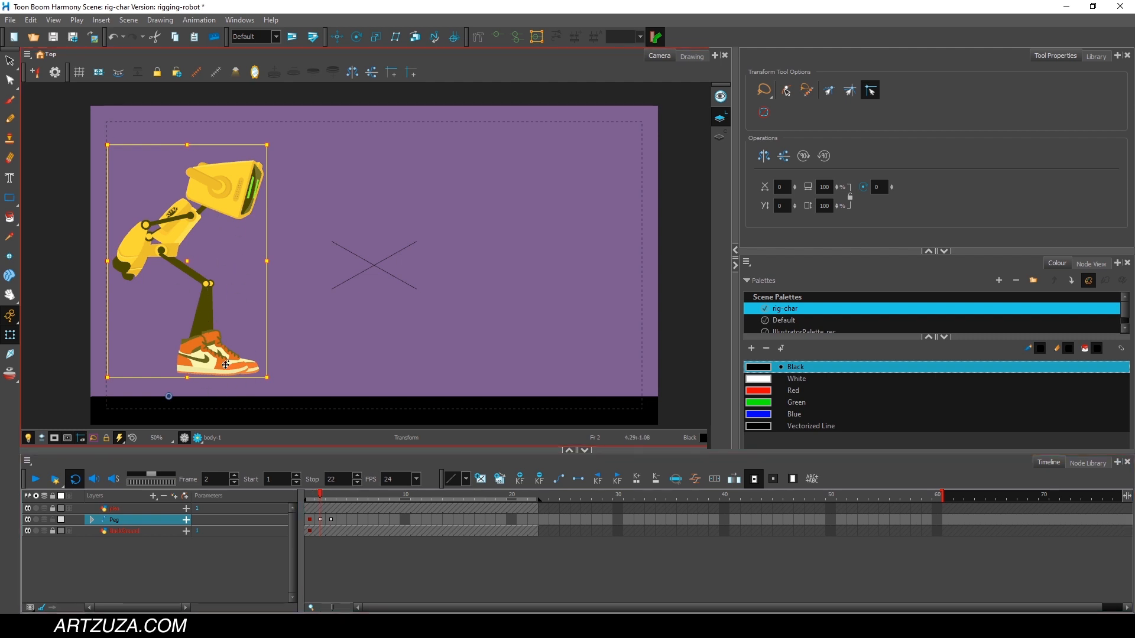
click(313, 496)
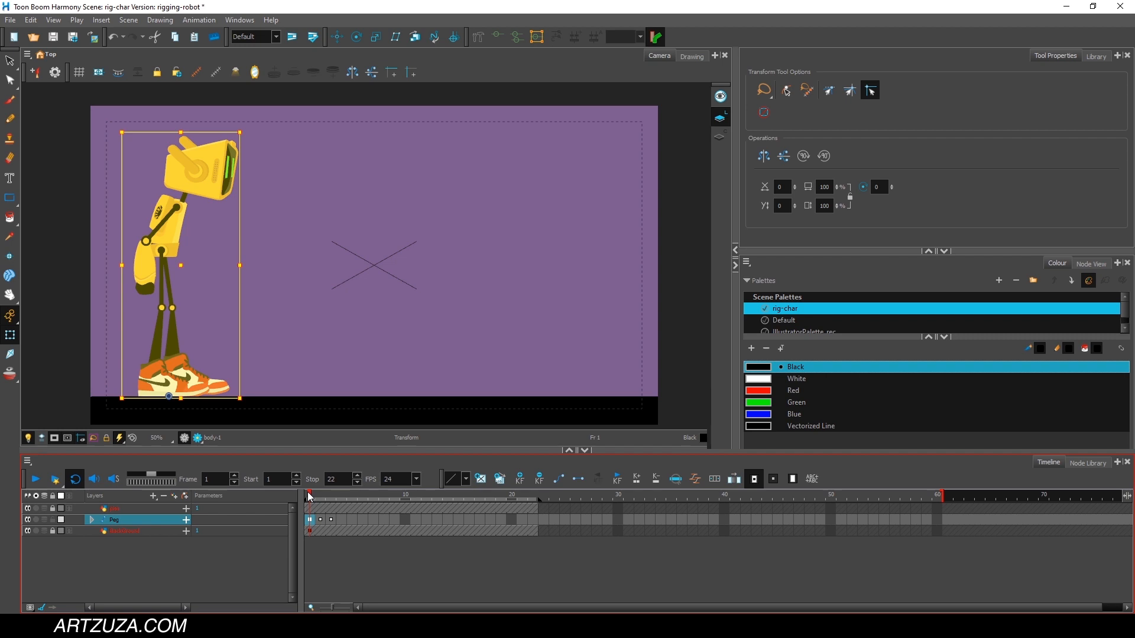
click(10, 378)
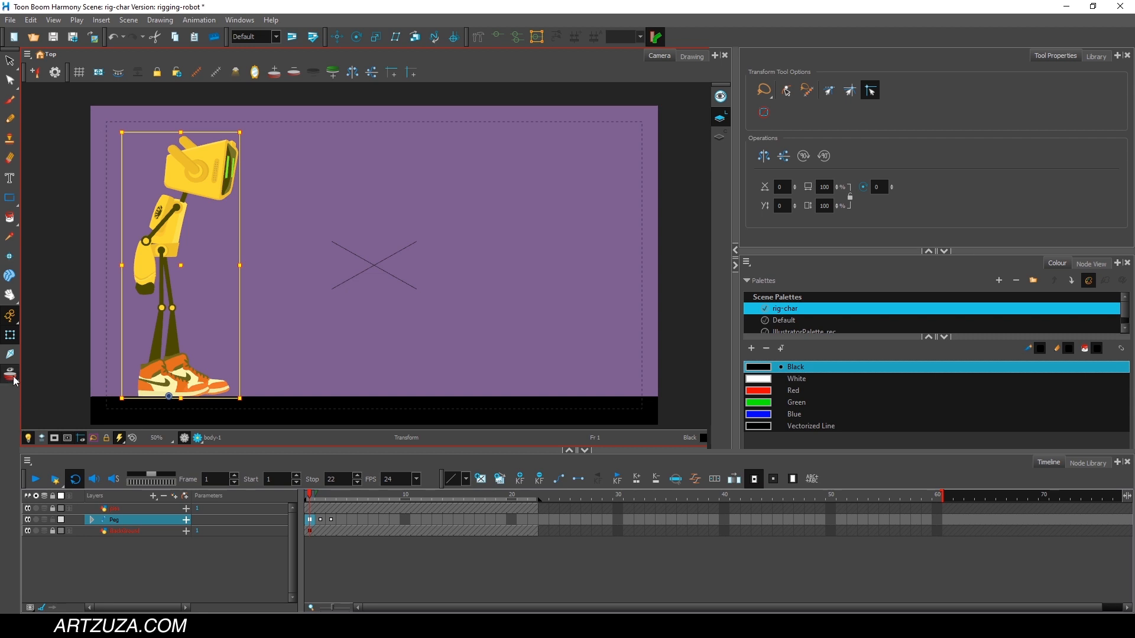
click(312, 498)
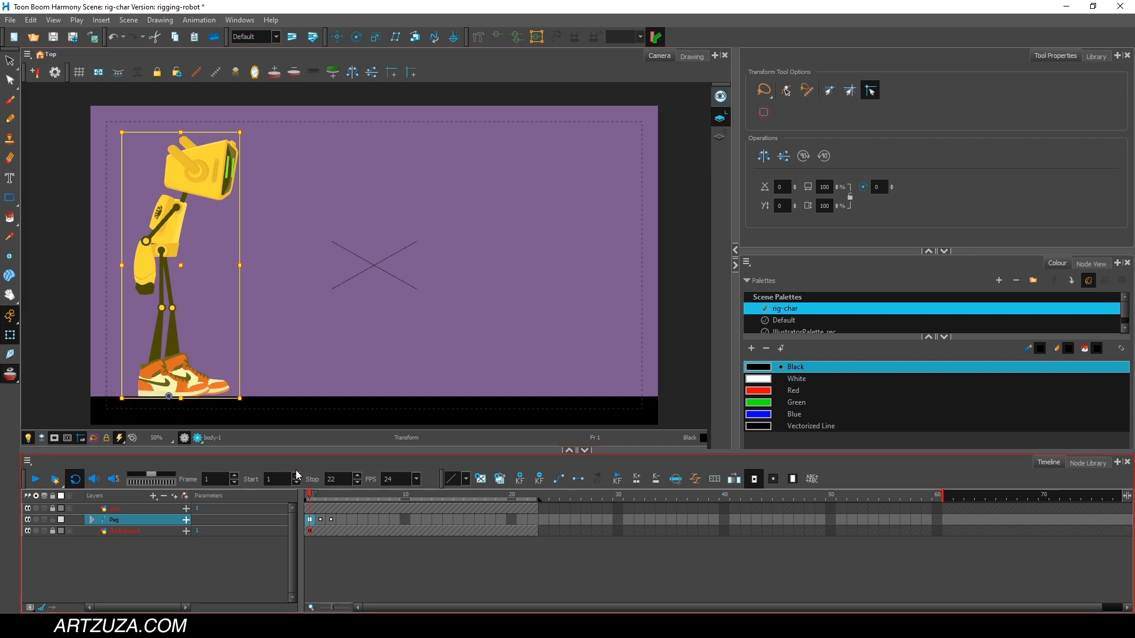
At frame 2, move the whole robot down and back so its shoes rest on the ground over the frame 1 onion skin.
drag(312, 498, 319, 498)
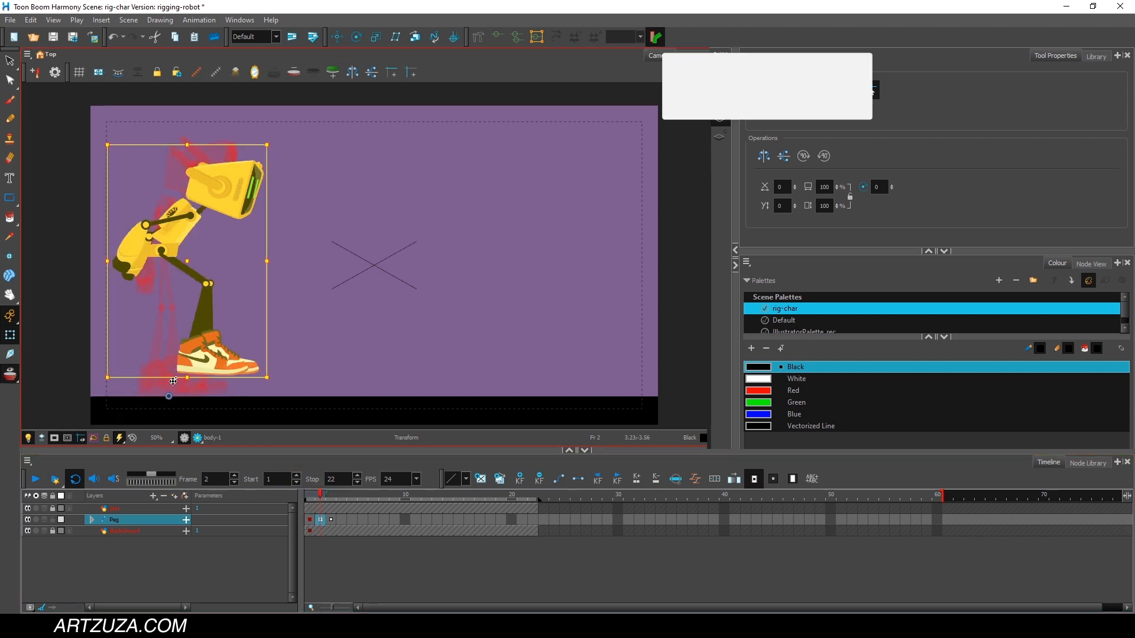
scroll(172, 379, up, 3)
drag(335, 325, 480, 249)
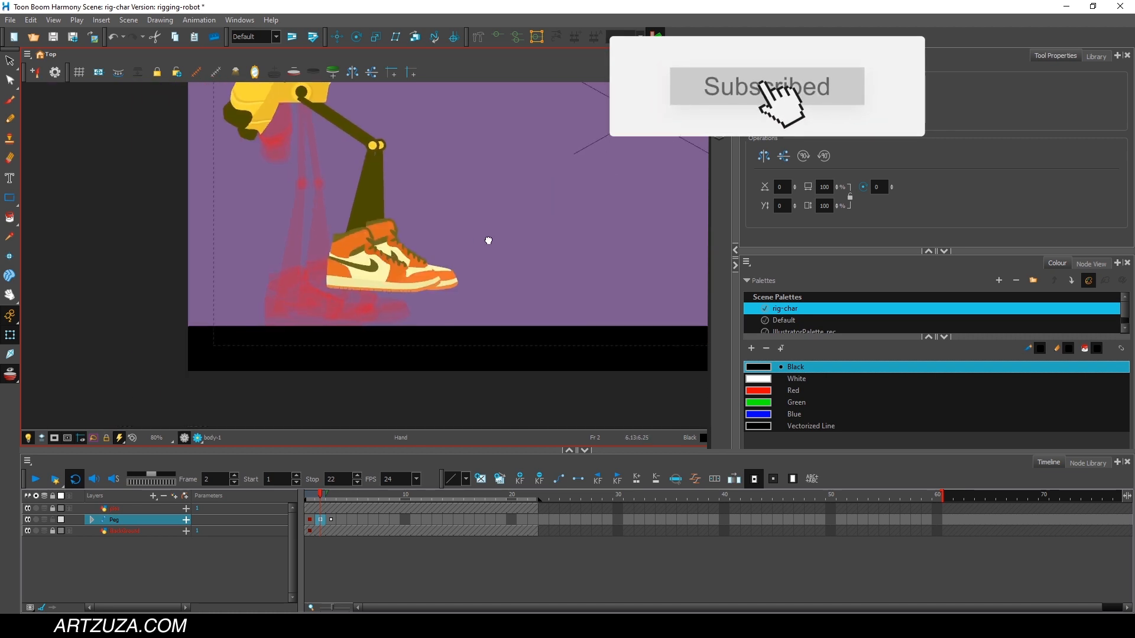
scroll(353, 314, up, 2)
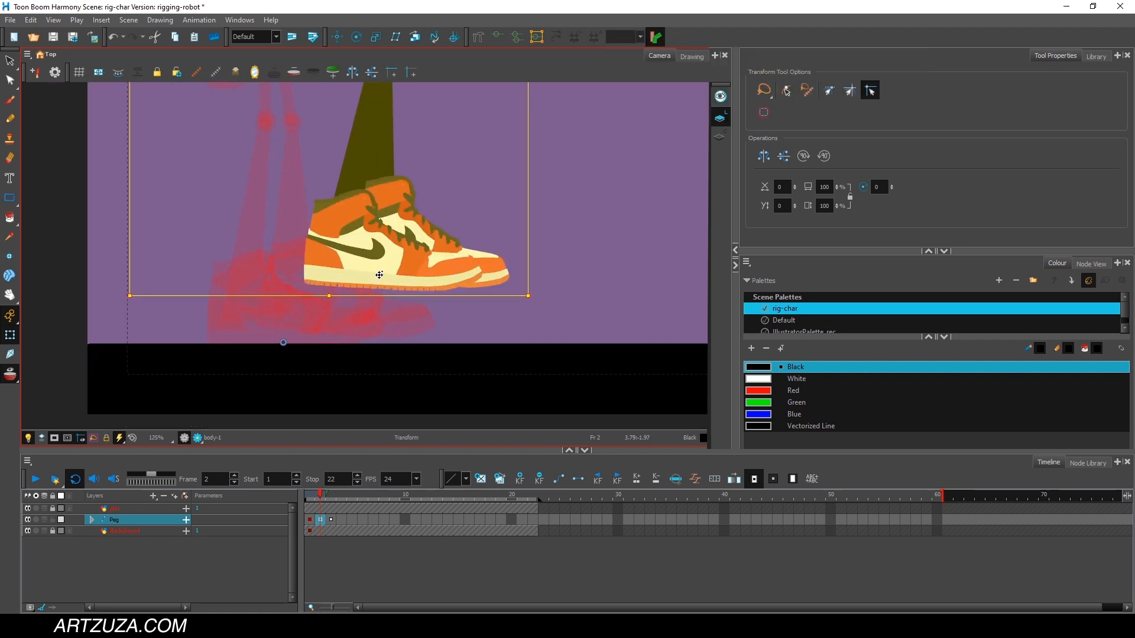
drag(373, 269, 279, 327)
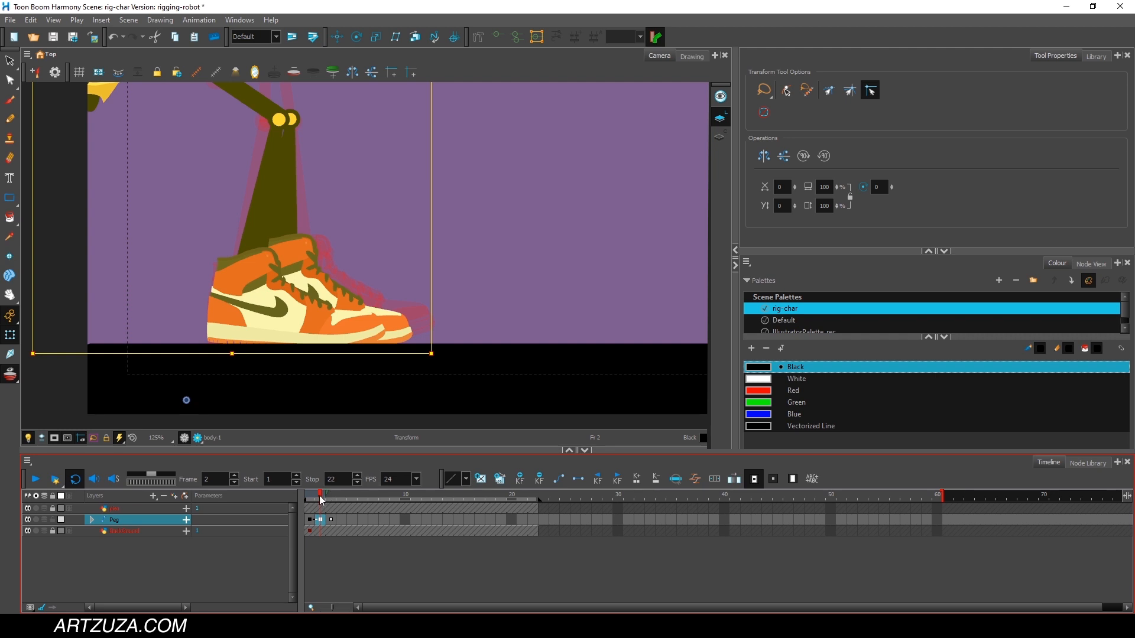
At frame 3, lower the whole robot so its shoes line up with the onion-skinned feet on the ground, and check against frame 1.
drag(323, 497, 331, 497)
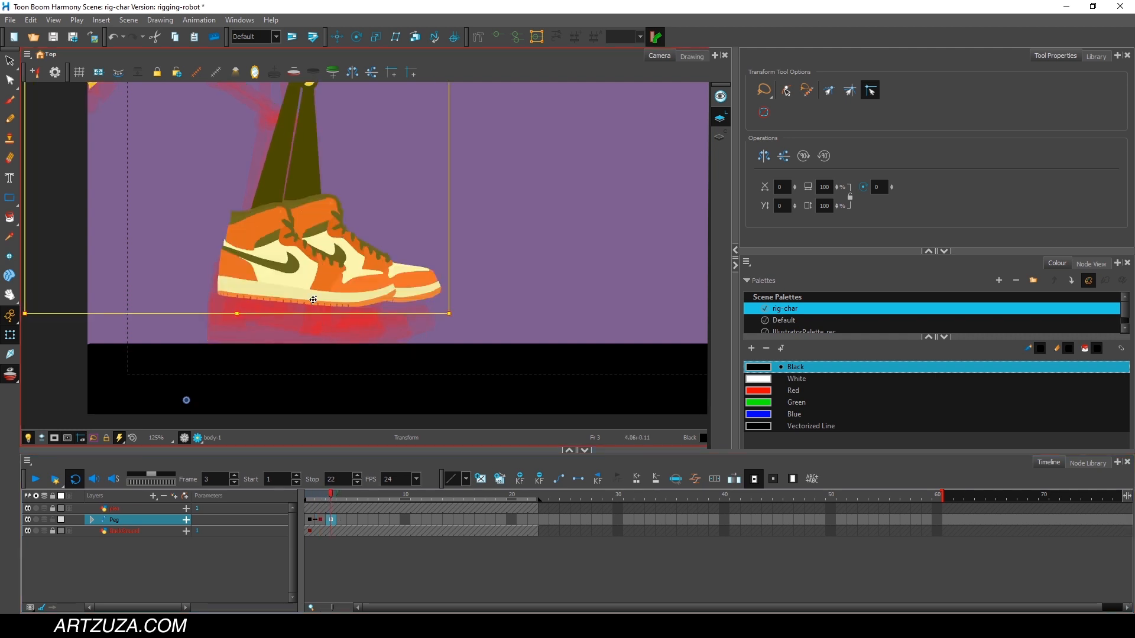
drag(308, 290, 297, 337)
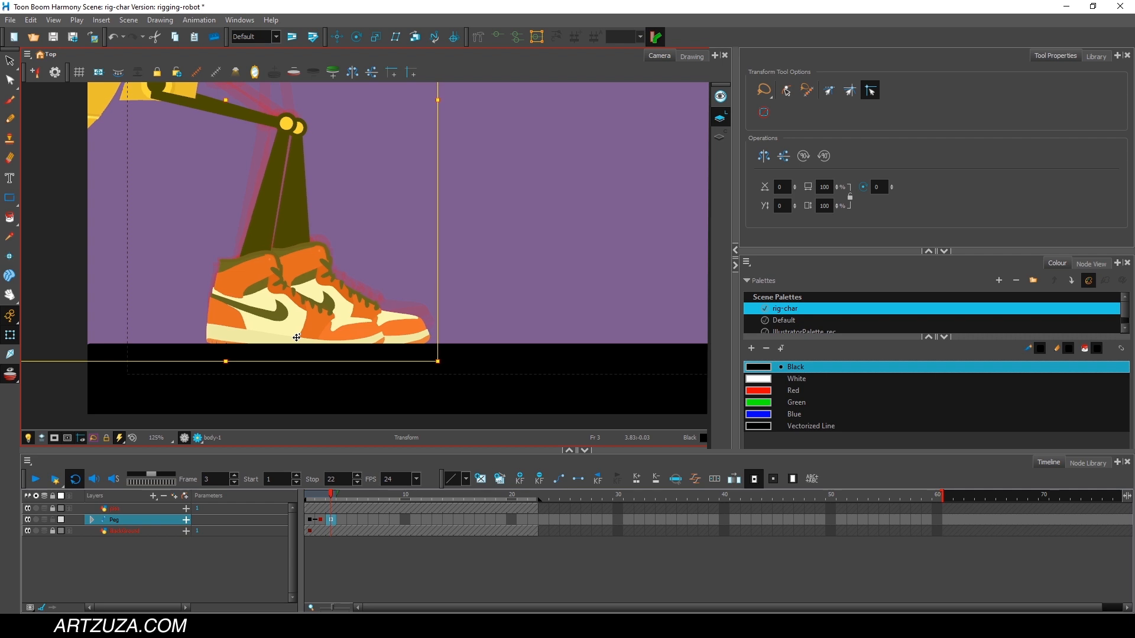
click(310, 496)
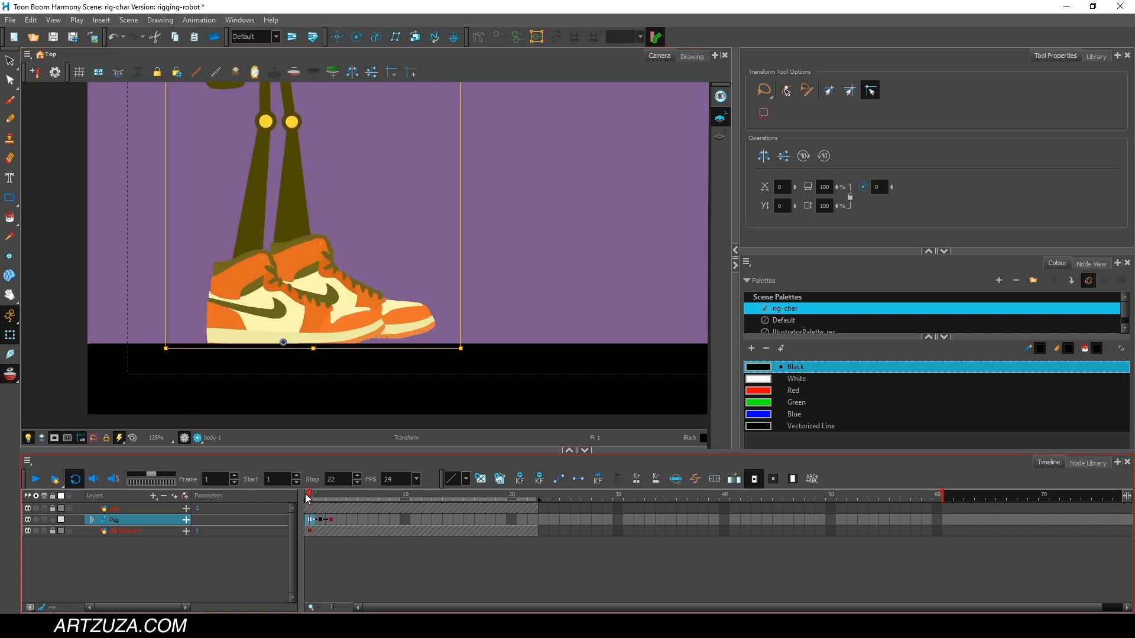
scroll(334, 352, down, 3)
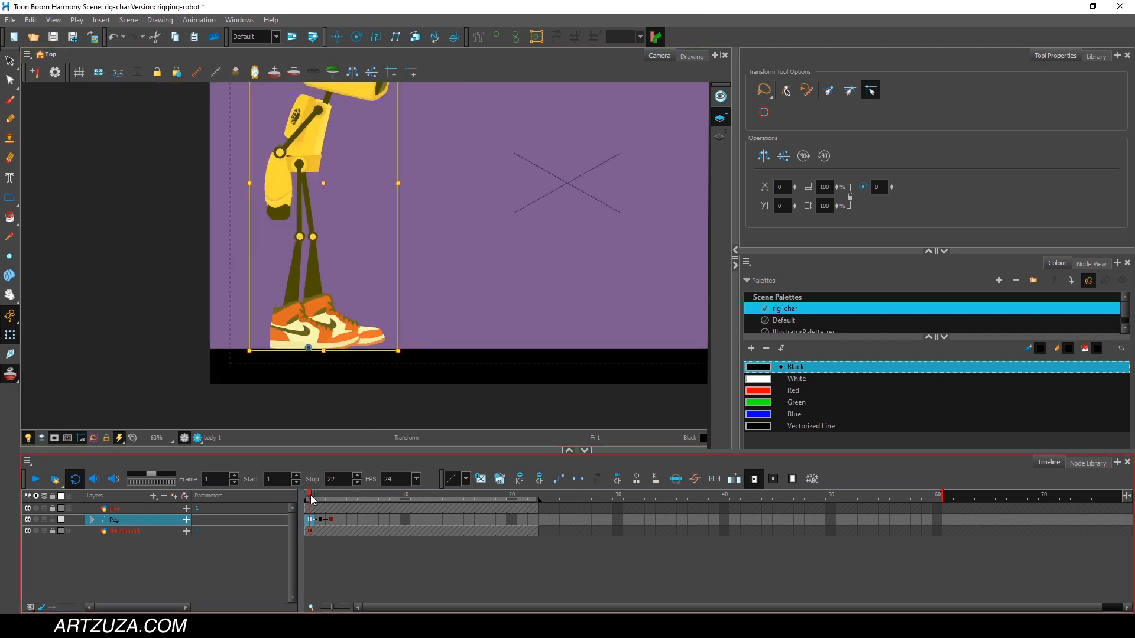
Compare the knee and shoe positions between frames 1 and 2, with the robot deselected and the onion skin as reference.
mouse_move(312, 499)
mouse_down()
mouse_move(343, 503)
mouse_move(311, 503)
mouse_move(340, 507)
mouse_move(310, 507)
mouse_move(333, 507)
mouse_move(321, 507)
mouse_up()
scroll(368, 287, up, 2)
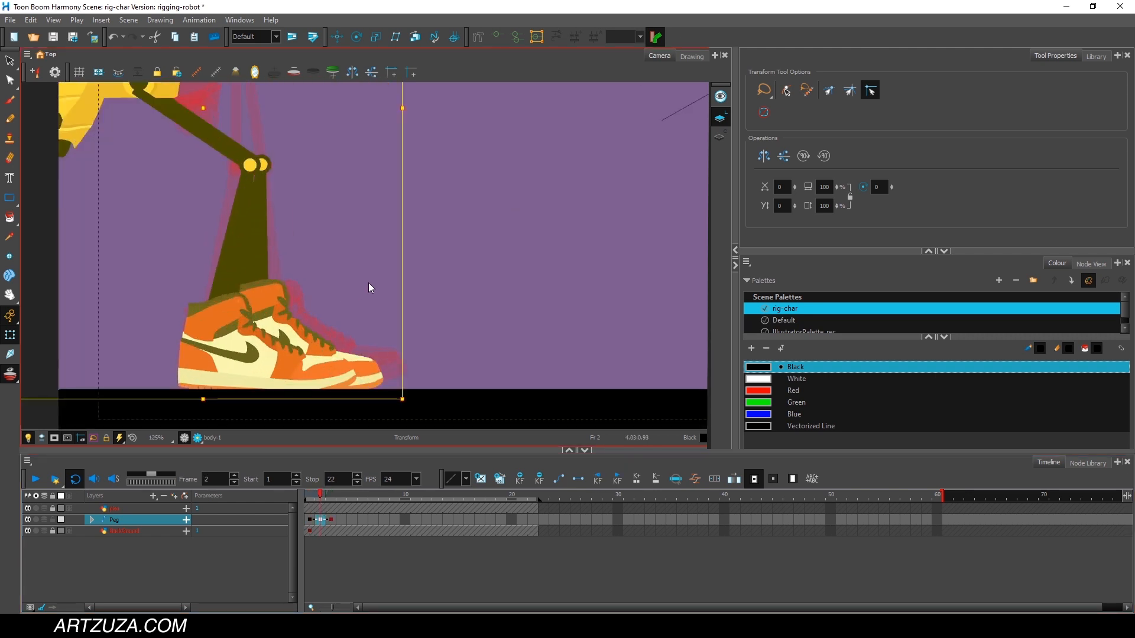
click(461, 399)
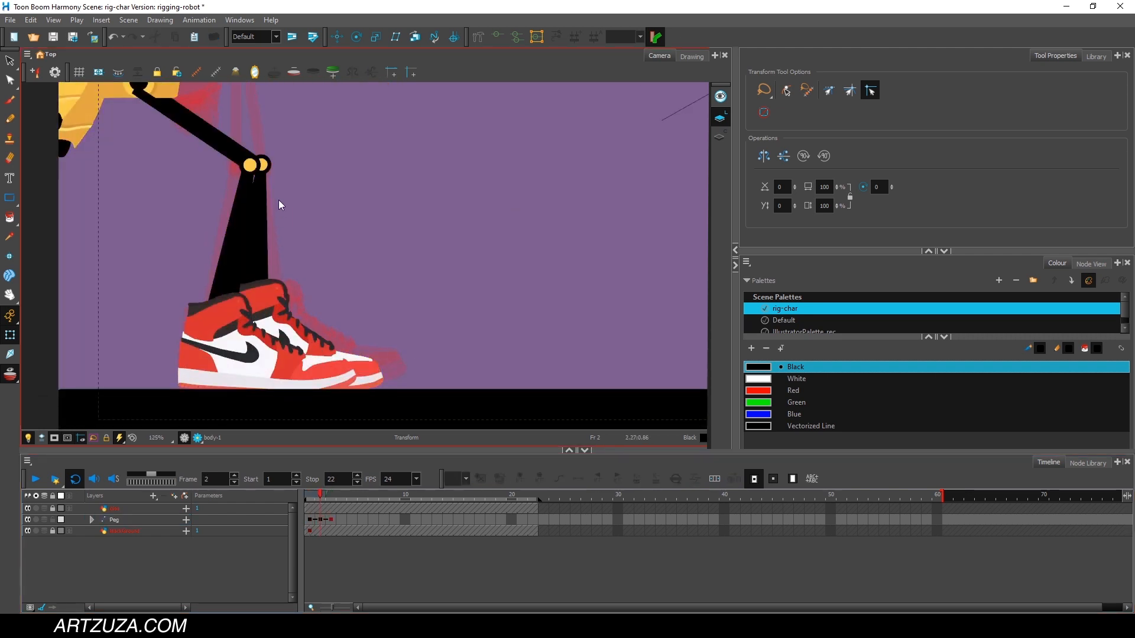
click(310, 495)
click(314, 494)
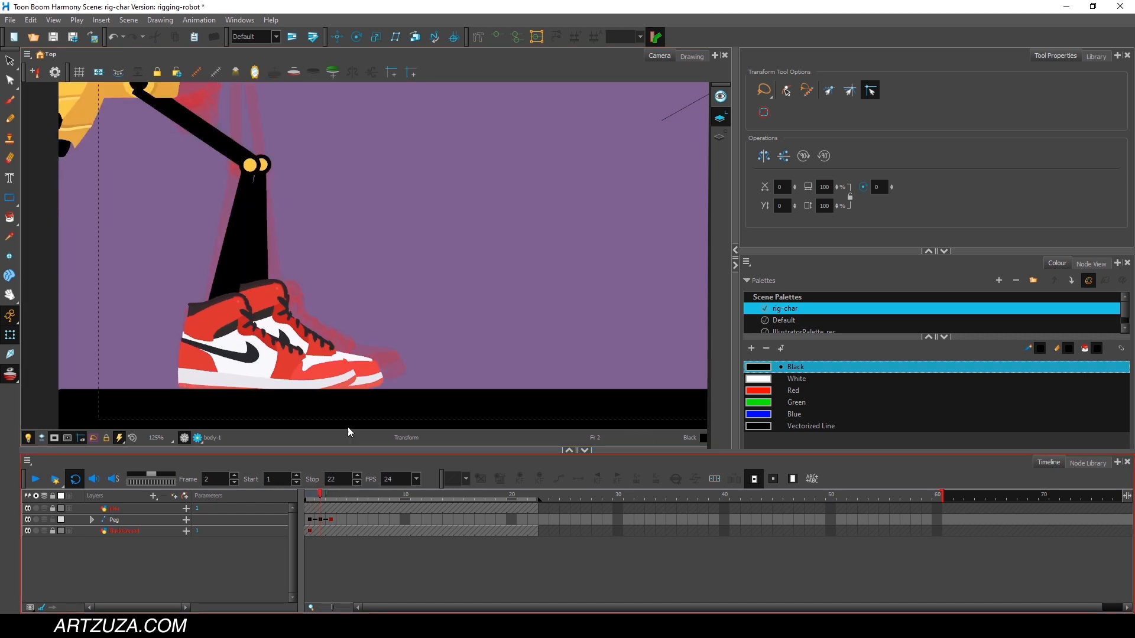
scroll(420, 246, down, 3)
drag(374, 201, 425, 212)
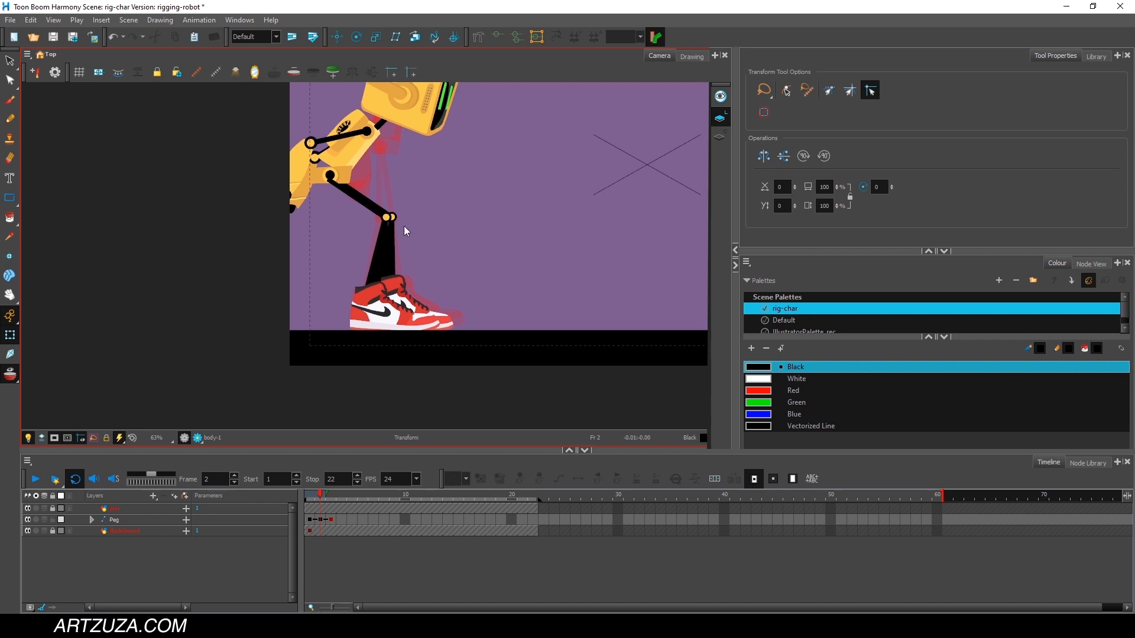
scroll(422, 223, up, 2)
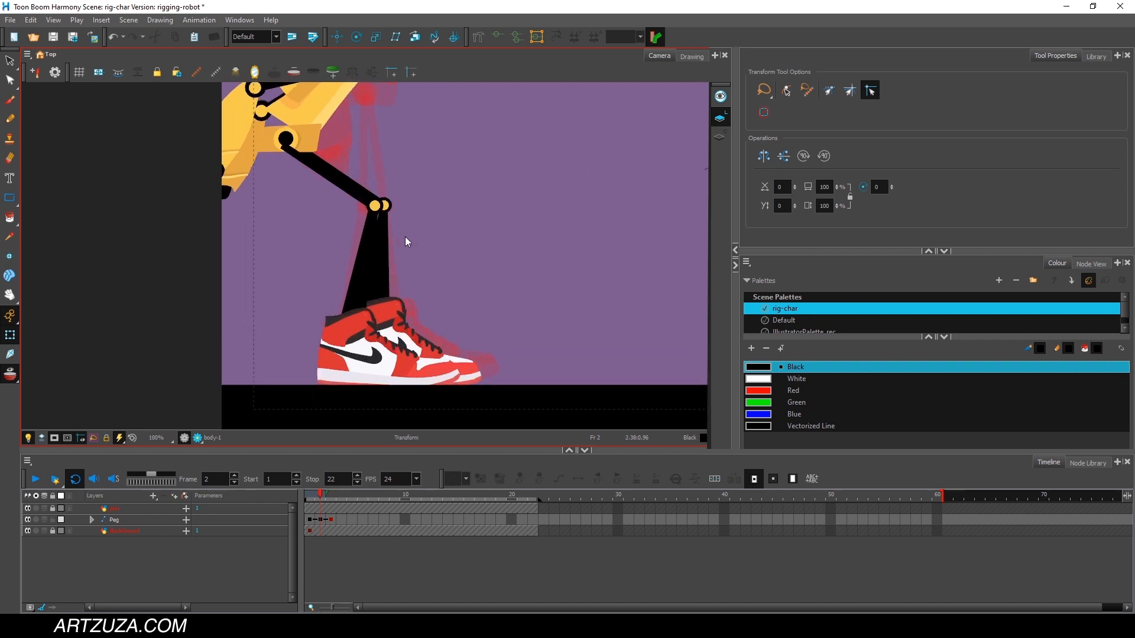
drag(423, 254, 291, 332)
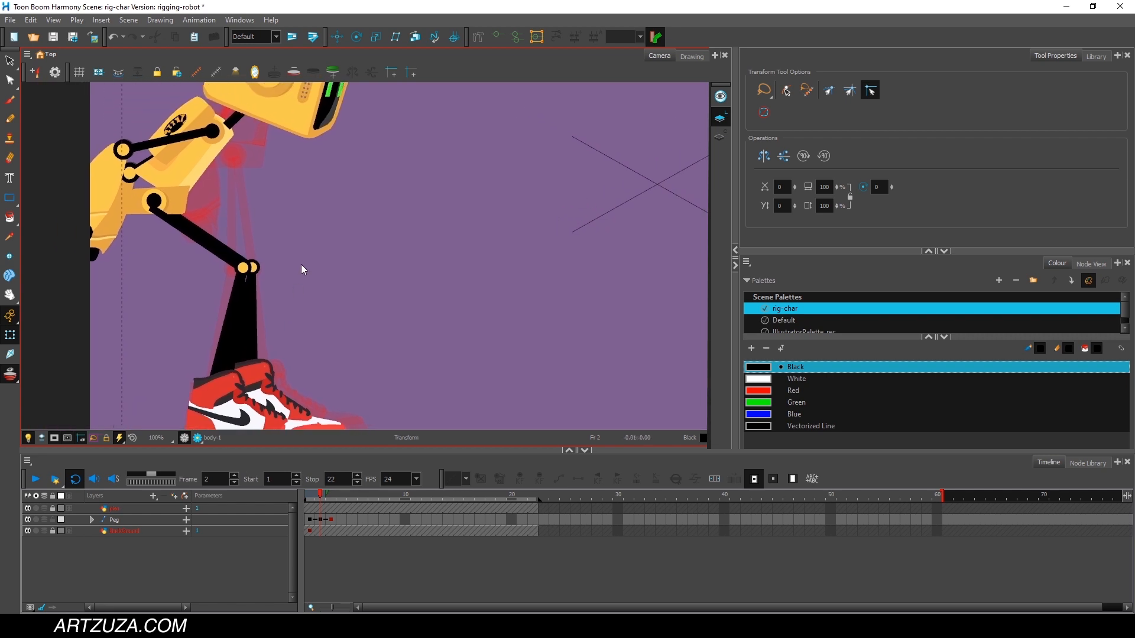
scroll(302, 267, down, 2)
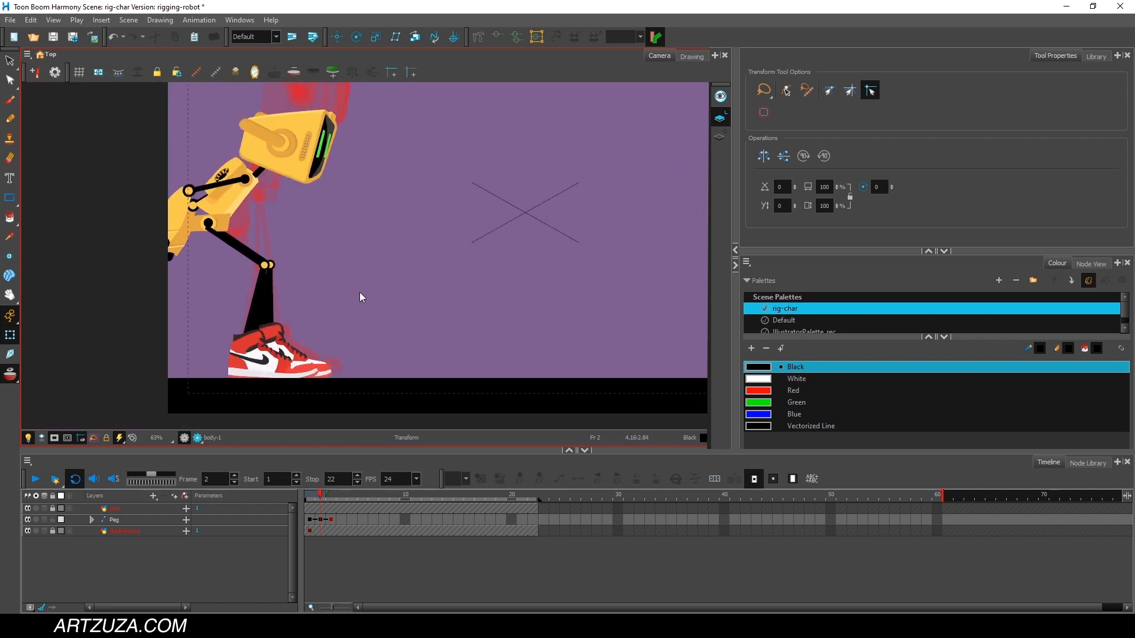
drag(319, 294, 283, 328)
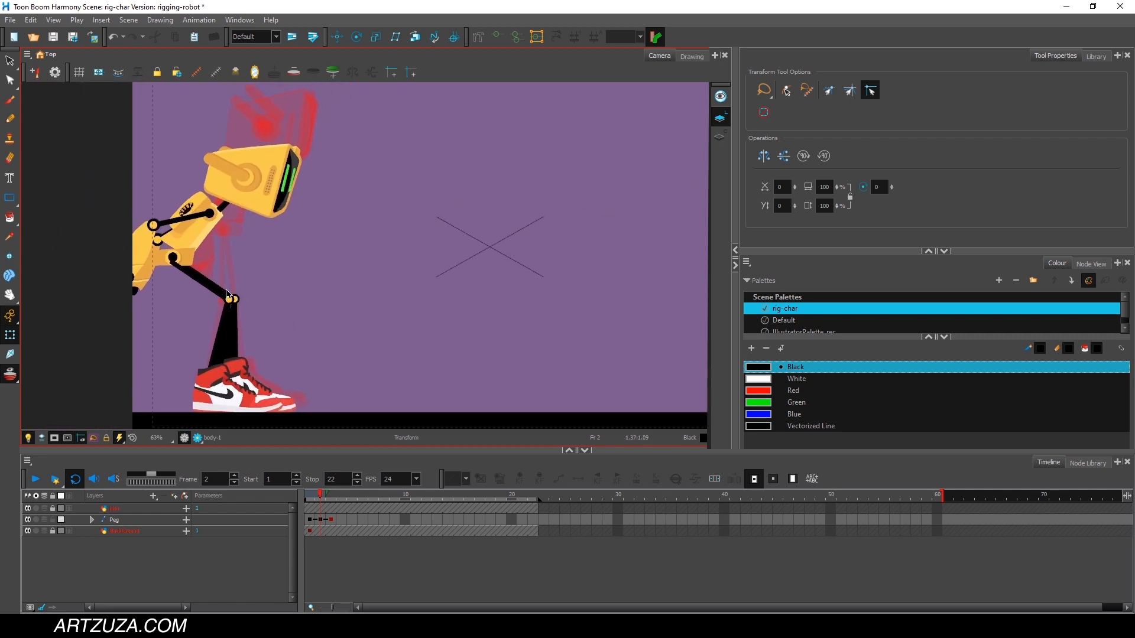
scroll(227, 293, up, 3)
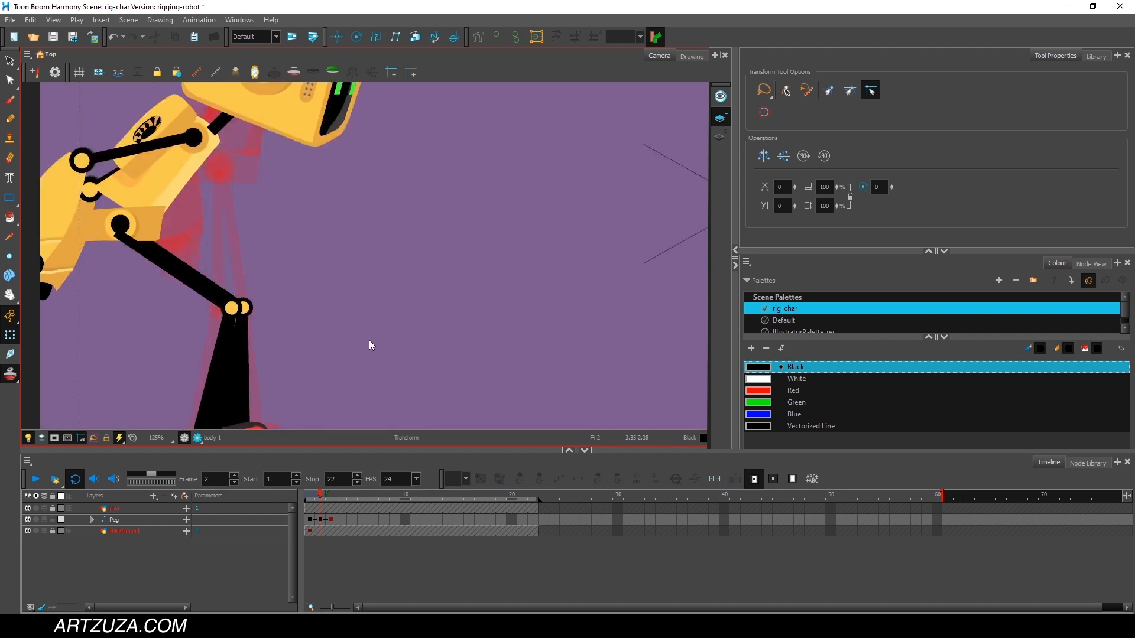
drag(370, 345, 365, 231)
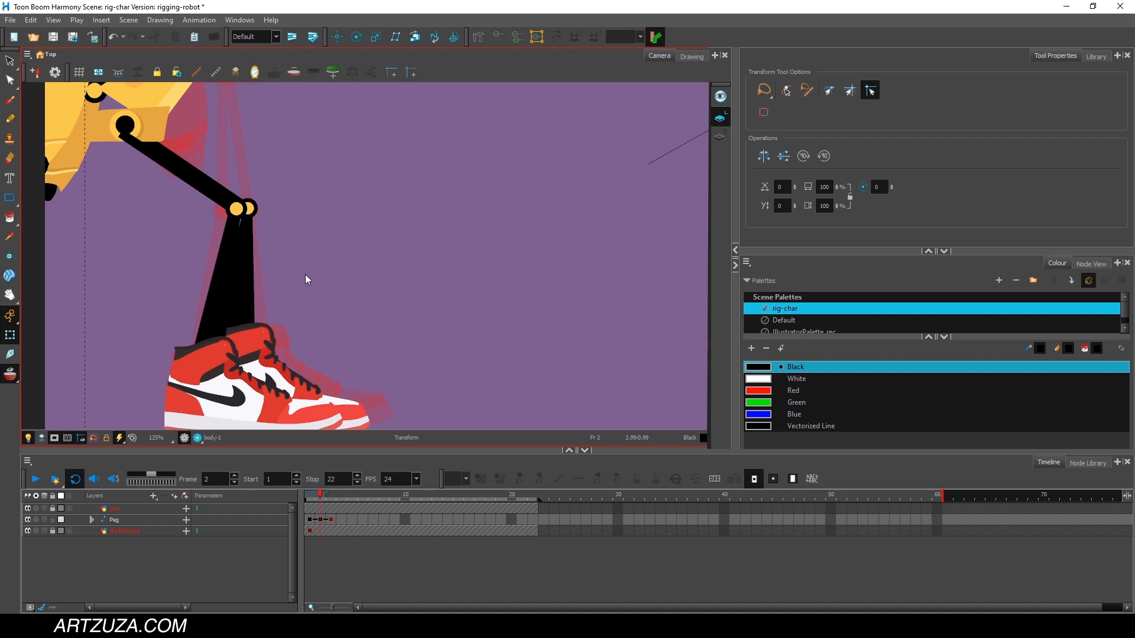
scroll(308, 272, up, 1)
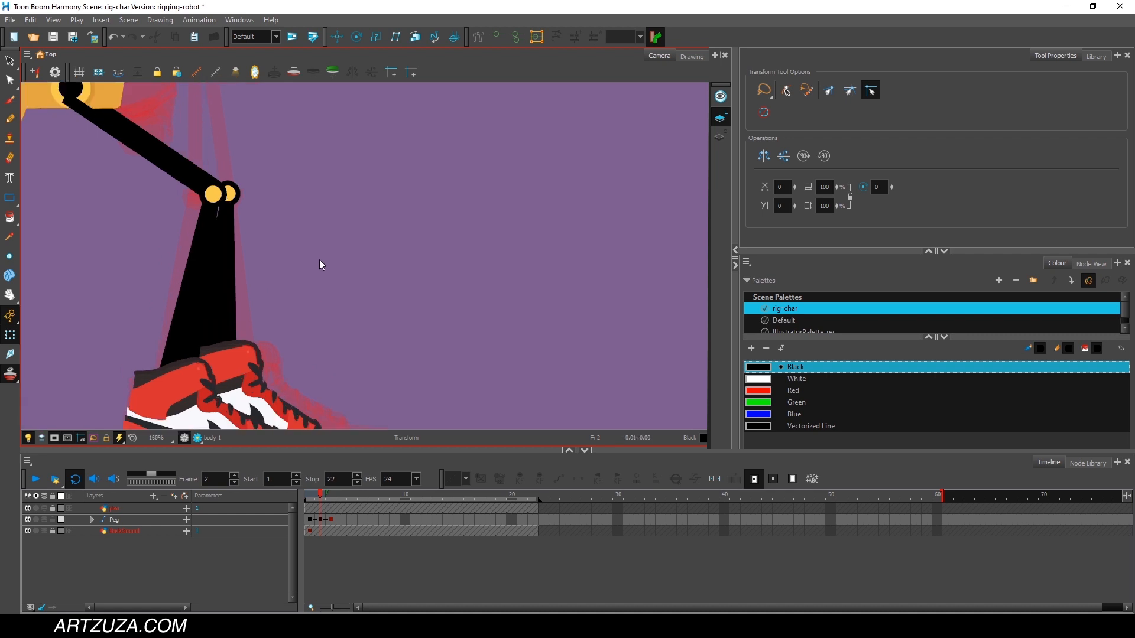
drag(319, 260, 377, 325)
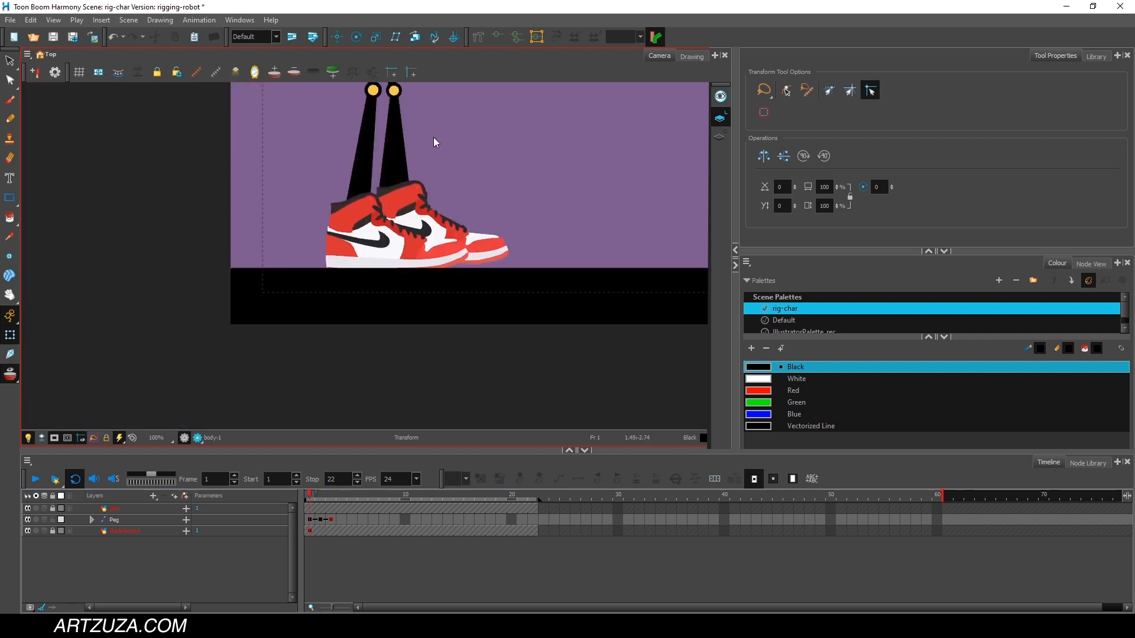
drag(433, 132, 408, 279)
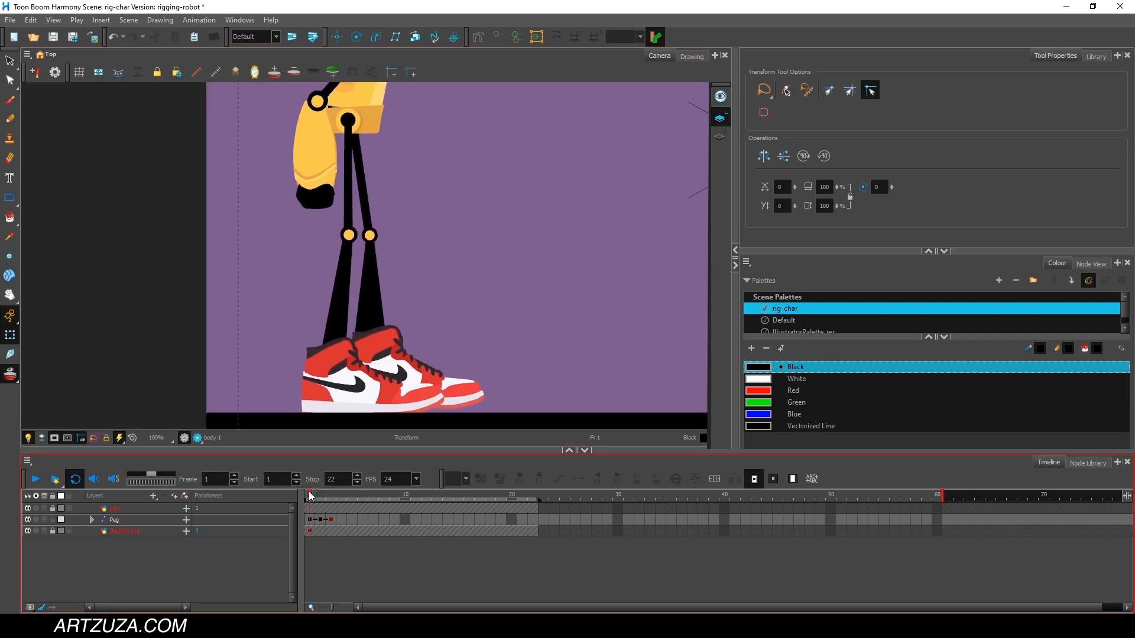
click(321, 495)
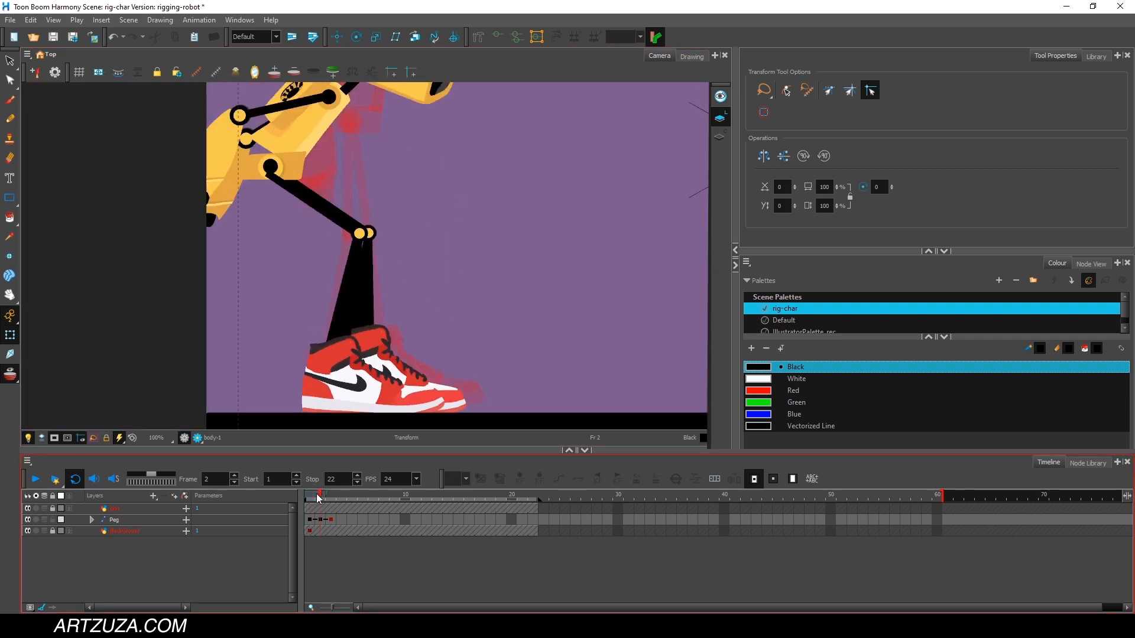
click(310, 497)
click(322, 500)
click(312, 496)
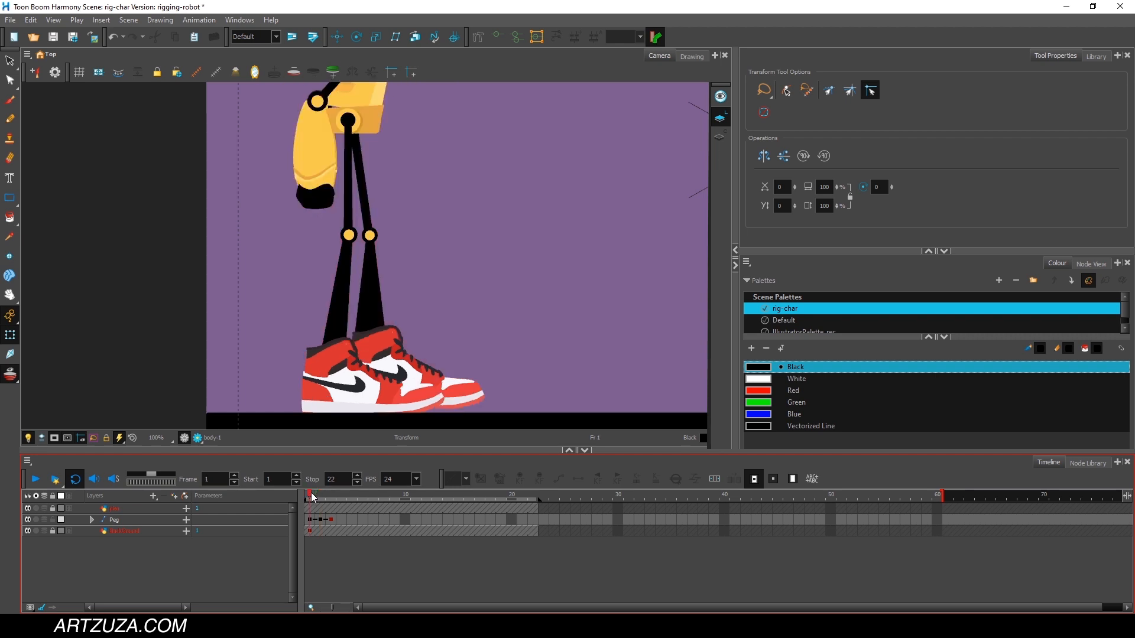
click(318, 497)
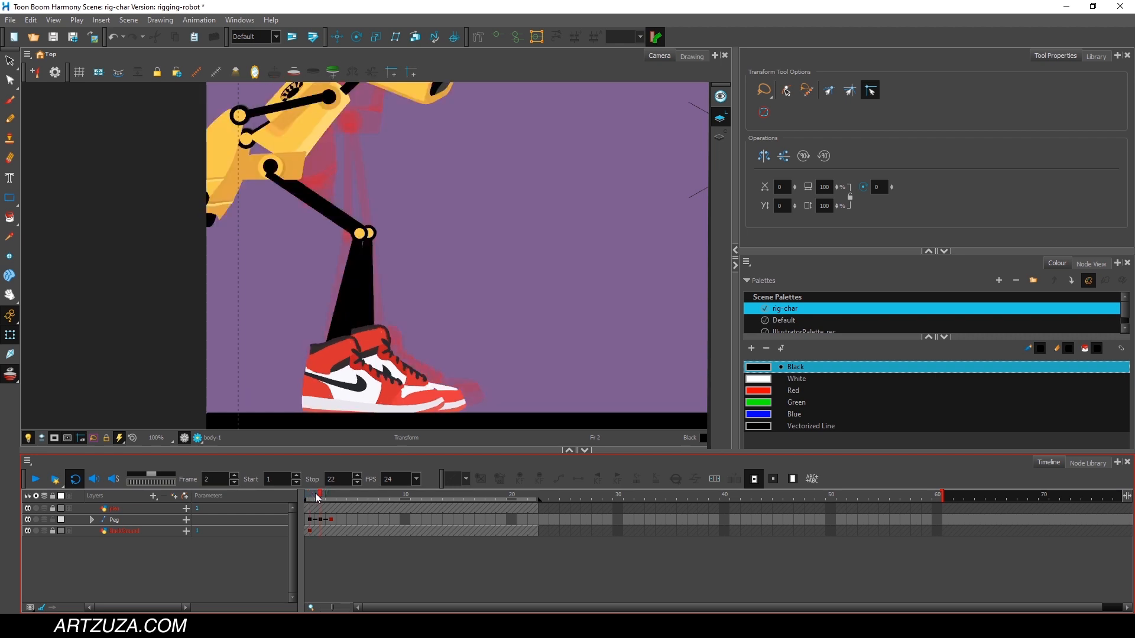
Select the far leg, compare its shoe in frames 1 and 2, and shift the leg slightly down and back at frame 1.
scroll(390, 246, up, 1)
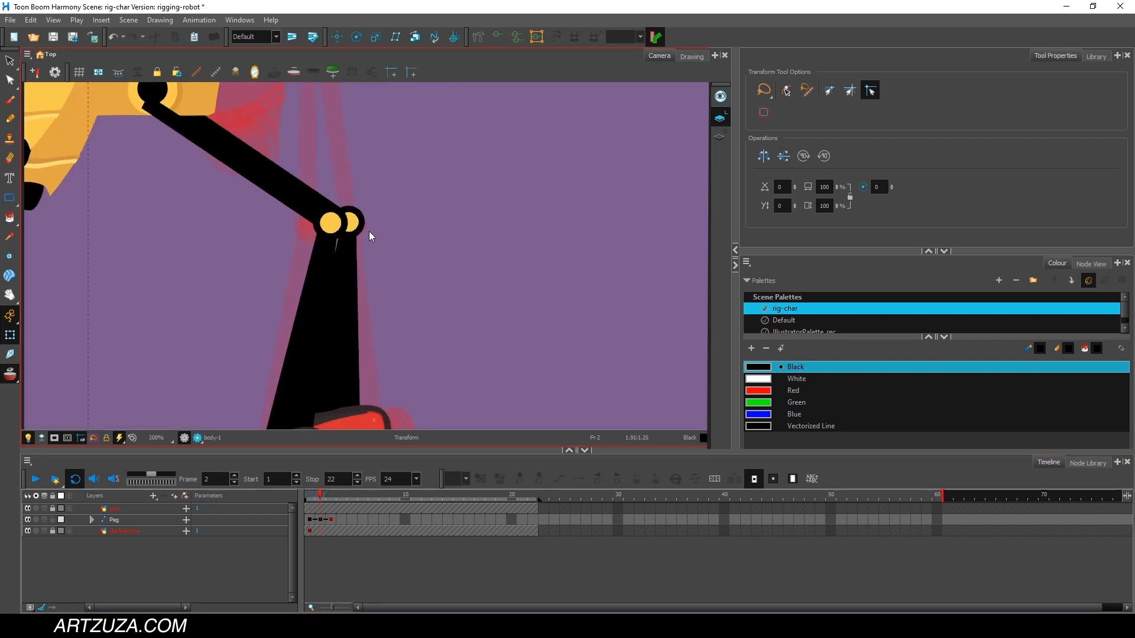
click(330, 204)
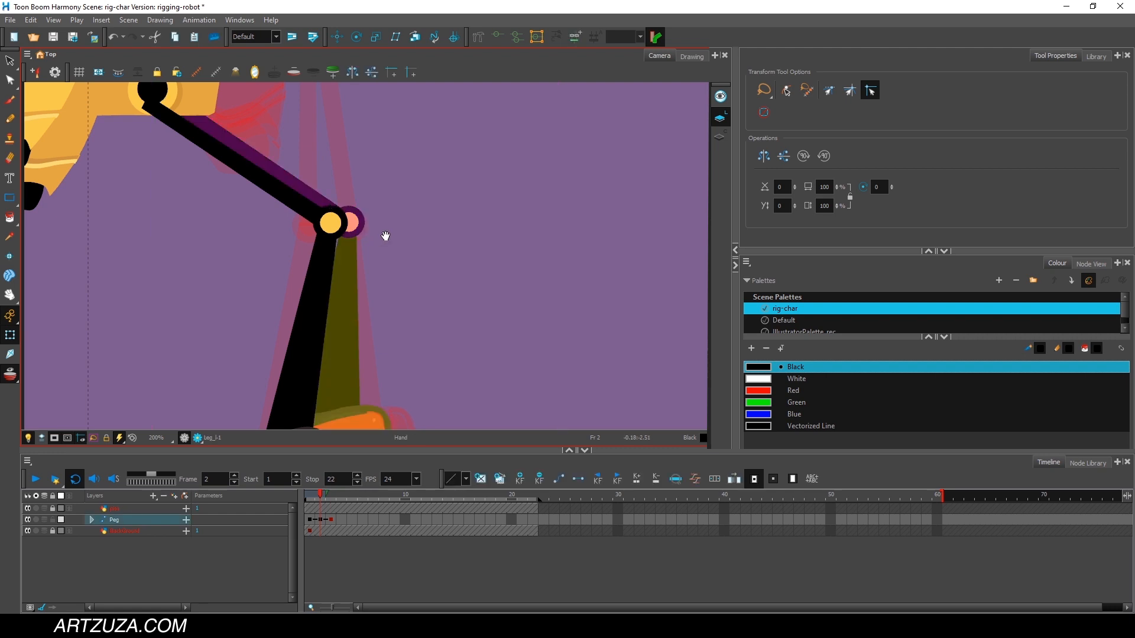
drag(385, 235, 474, 75)
drag(494, 204, 463, 152)
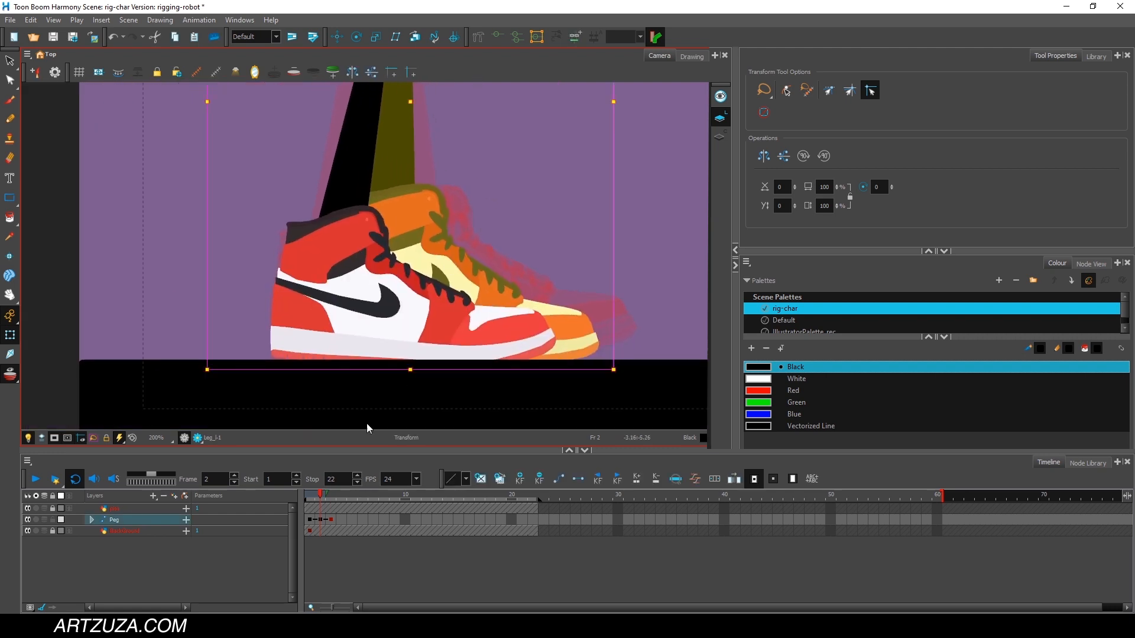
click(312, 494)
click(317, 494)
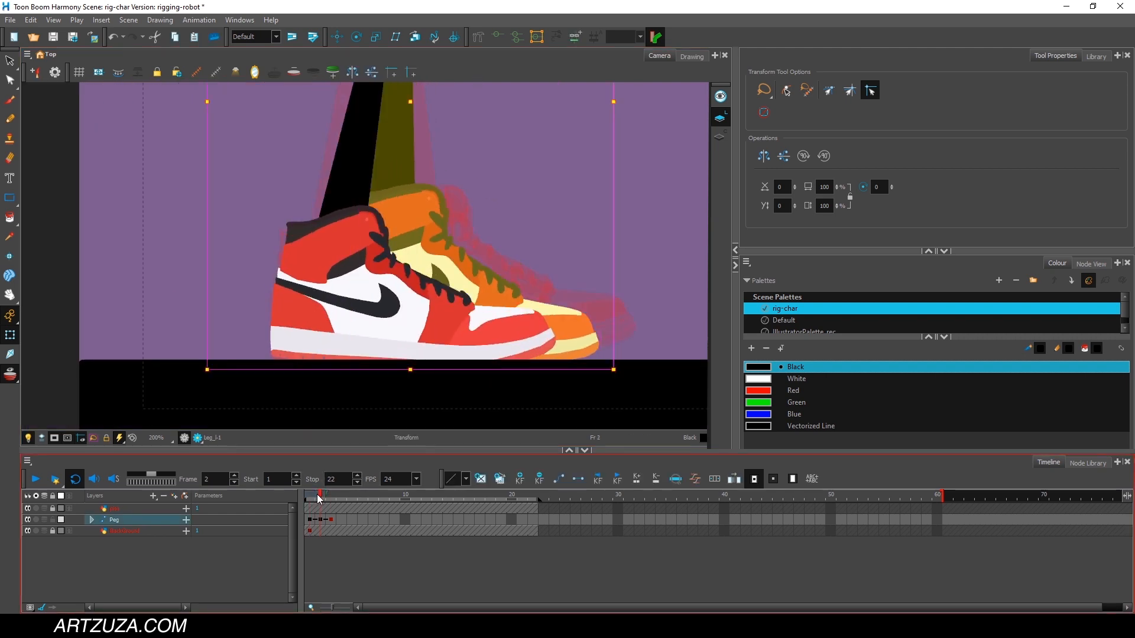
click(313, 495)
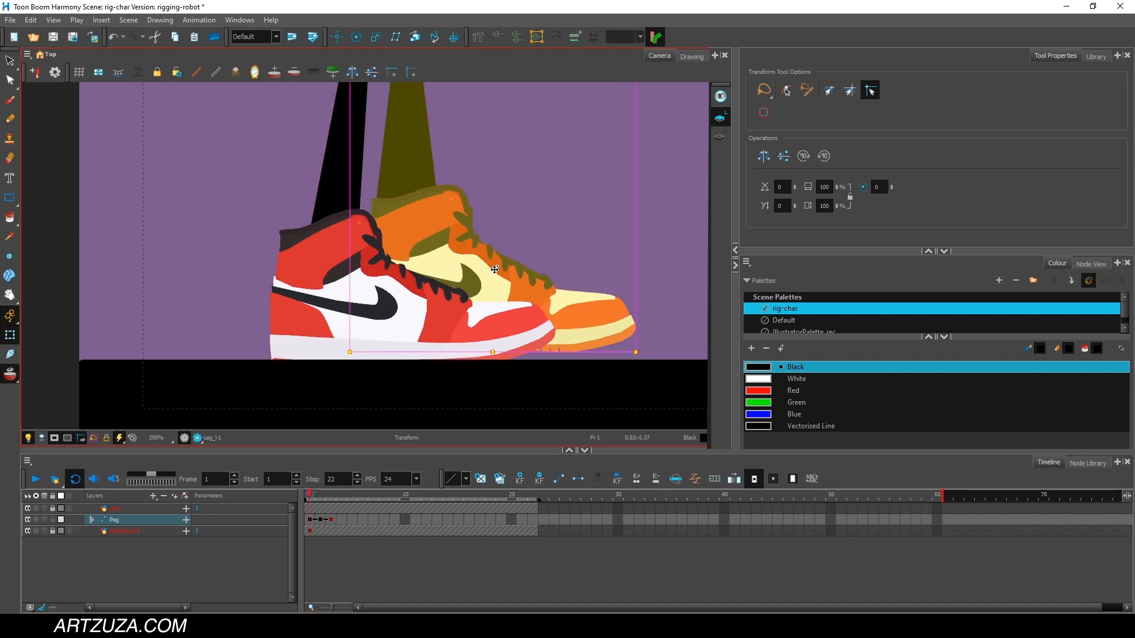
drag(471, 250, 465, 257)
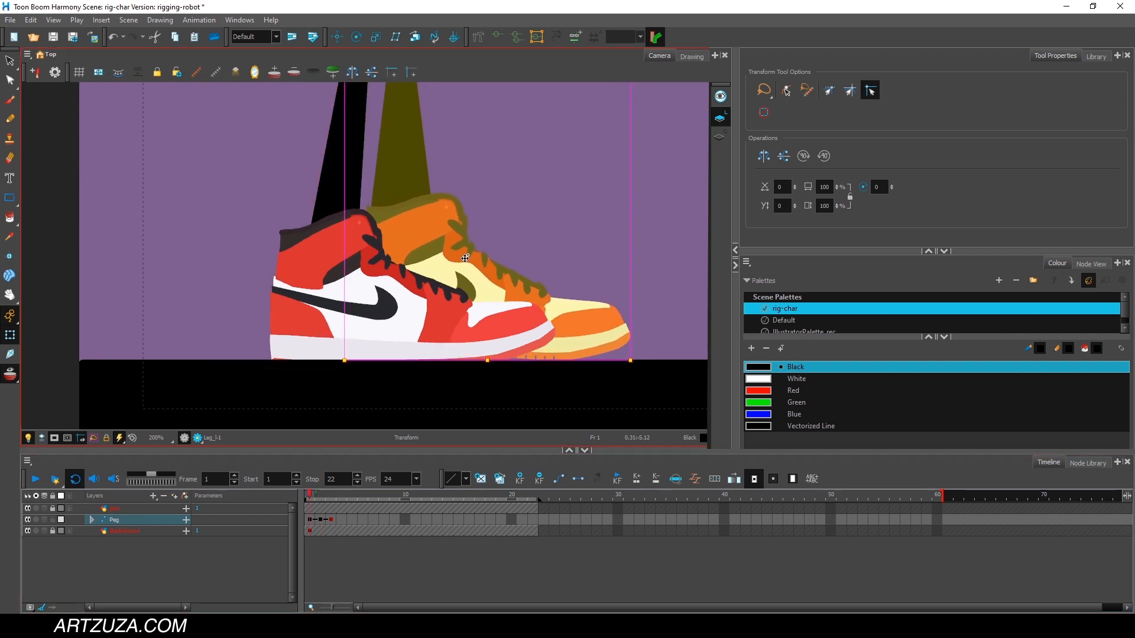
At frame 3, nudge the far leg slightly back toward the near shoe.
click(315, 495)
drag(311, 498, 331, 497)
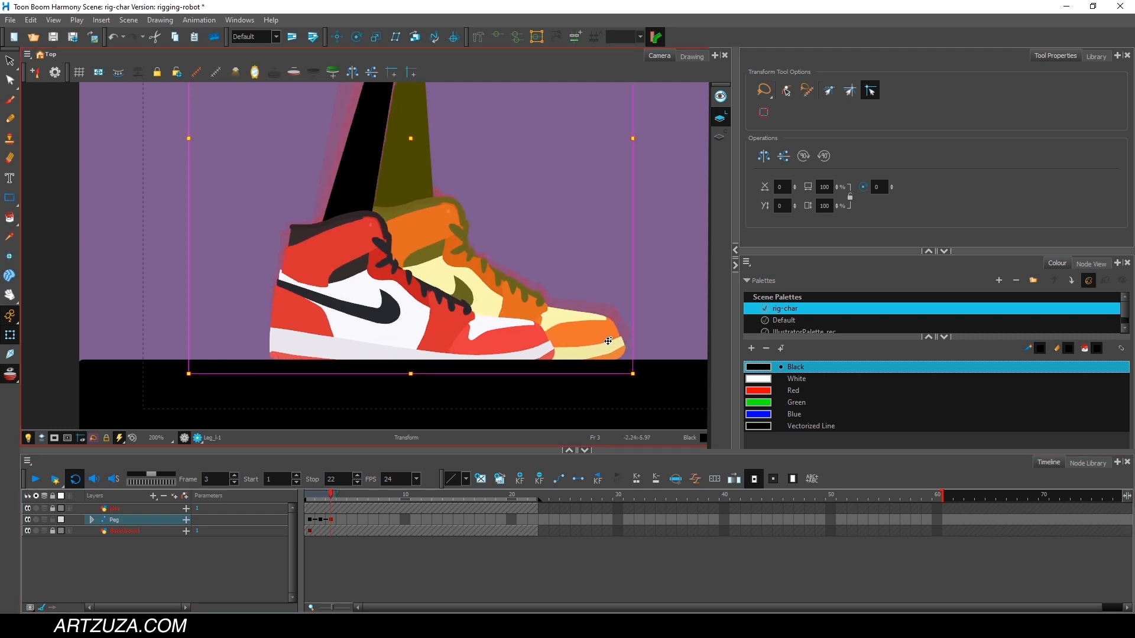
drag(608, 341, 599, 339)
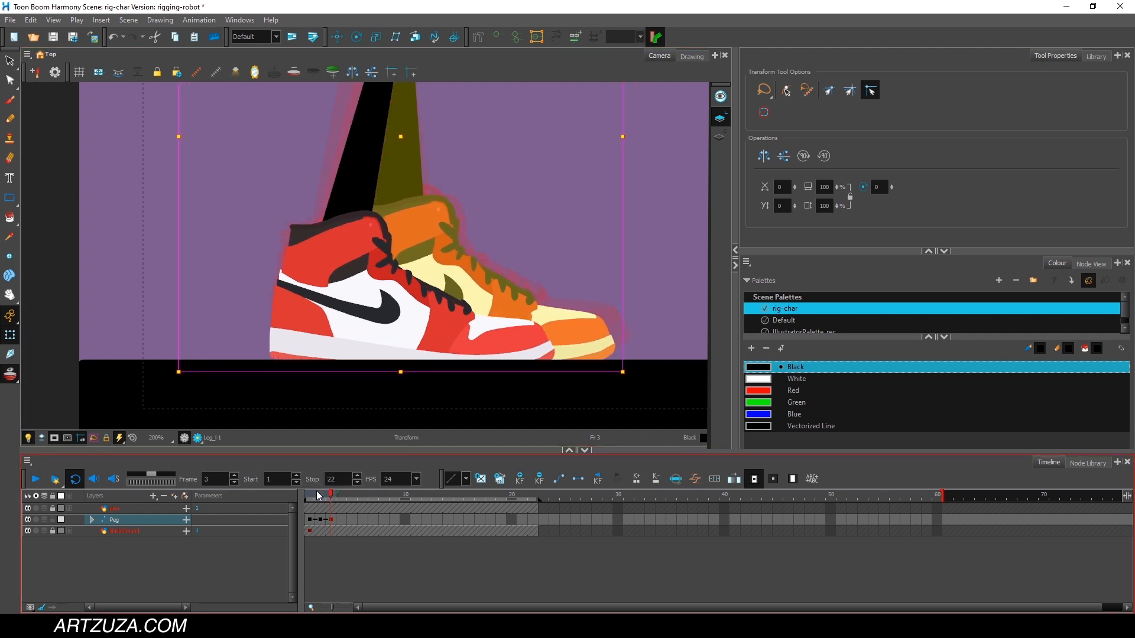
Review the robot's crouch poses up to frame 5, then go to frame 4 and examine the full figure against the onion skin.
drag(319, 496, 353, 494)
scroll(477, 214, down, 4)
drag(496, 145, 439, 252)
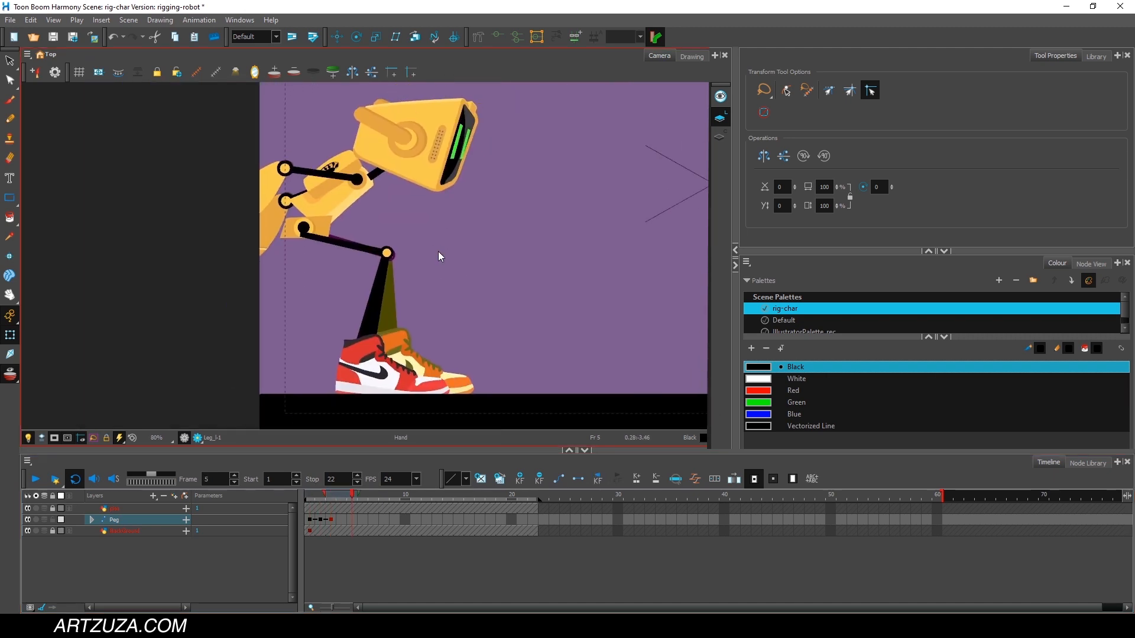
mouse_move(322, 494)
mouse_down()
mouse_move(309, 494)
mouse_move(342, 495)
mouse_up()
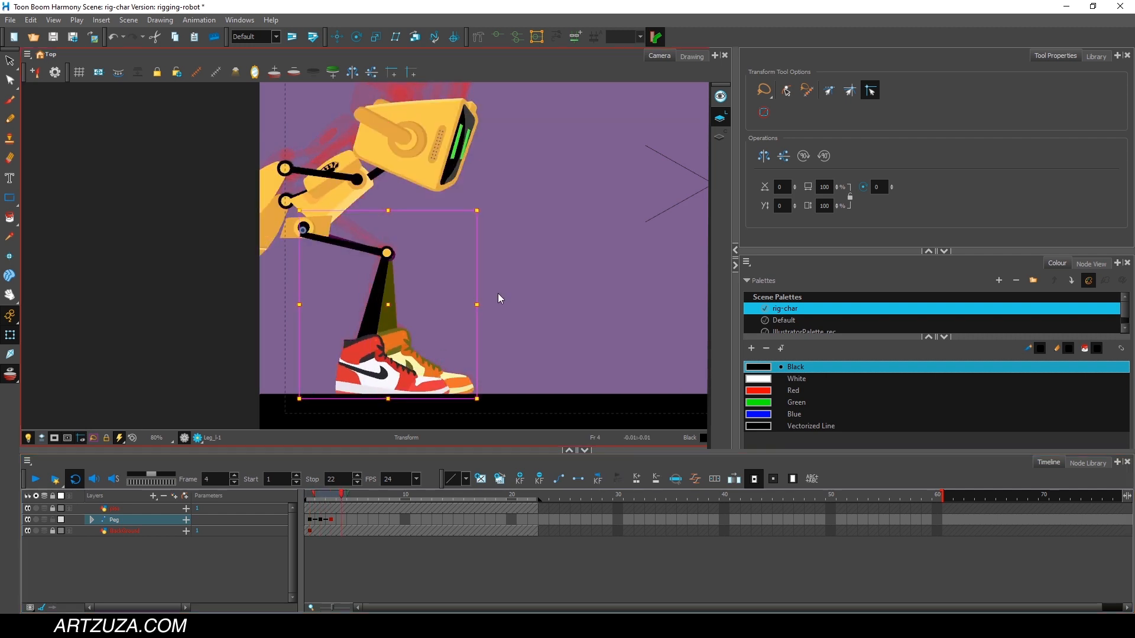
scroll(520, 237, down, 2)
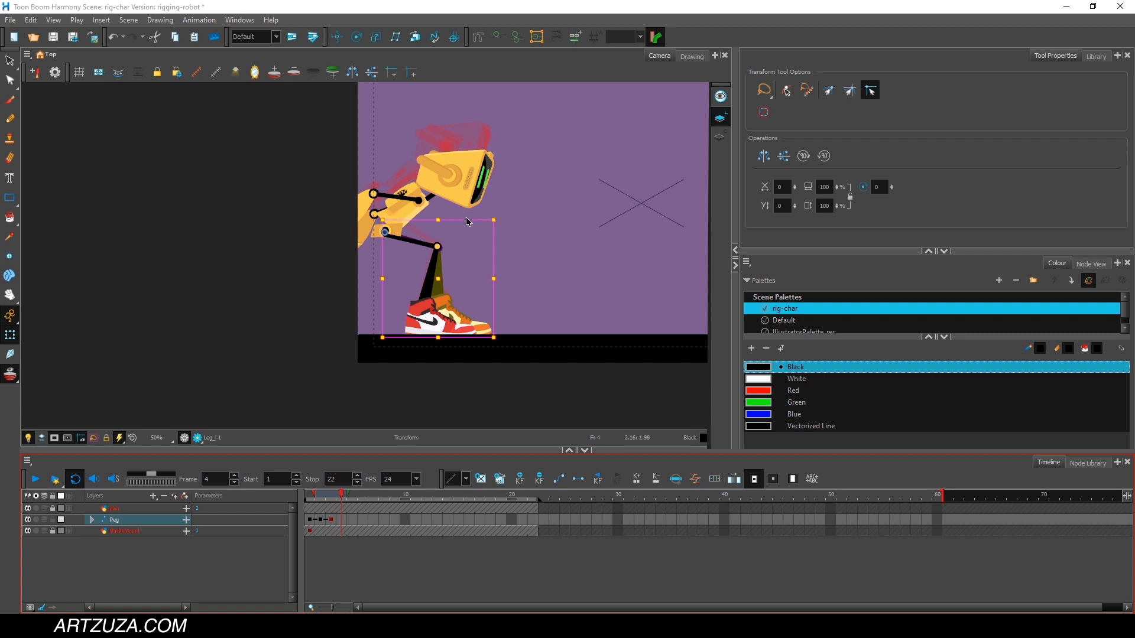
drag(540, 248, 356, 321)
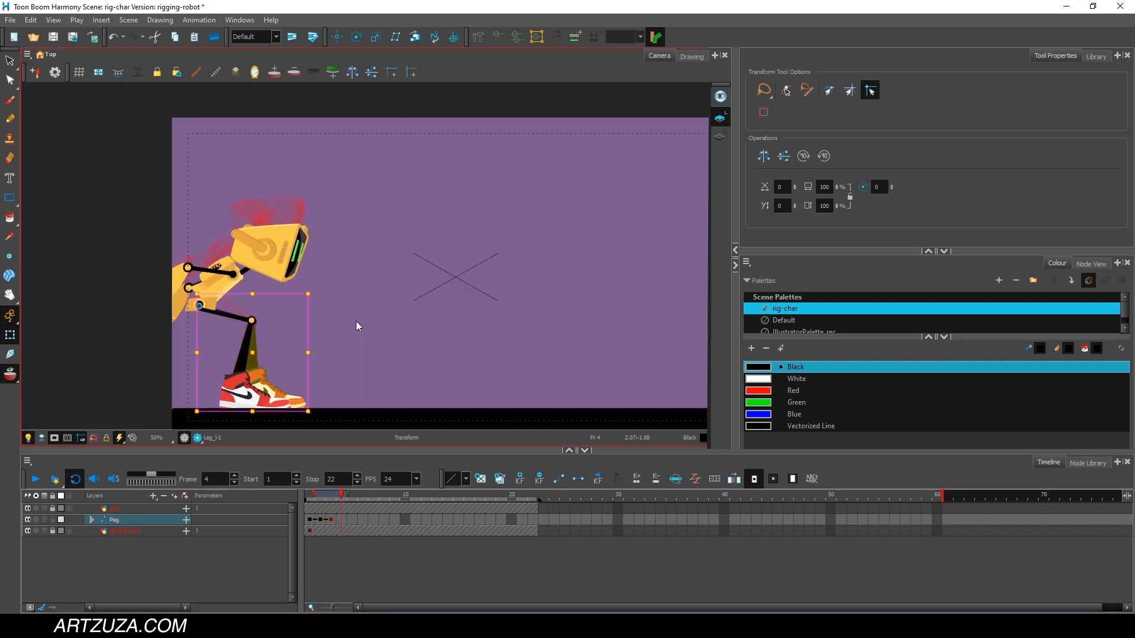
key(space)
drag(303, 276, 321, 217)
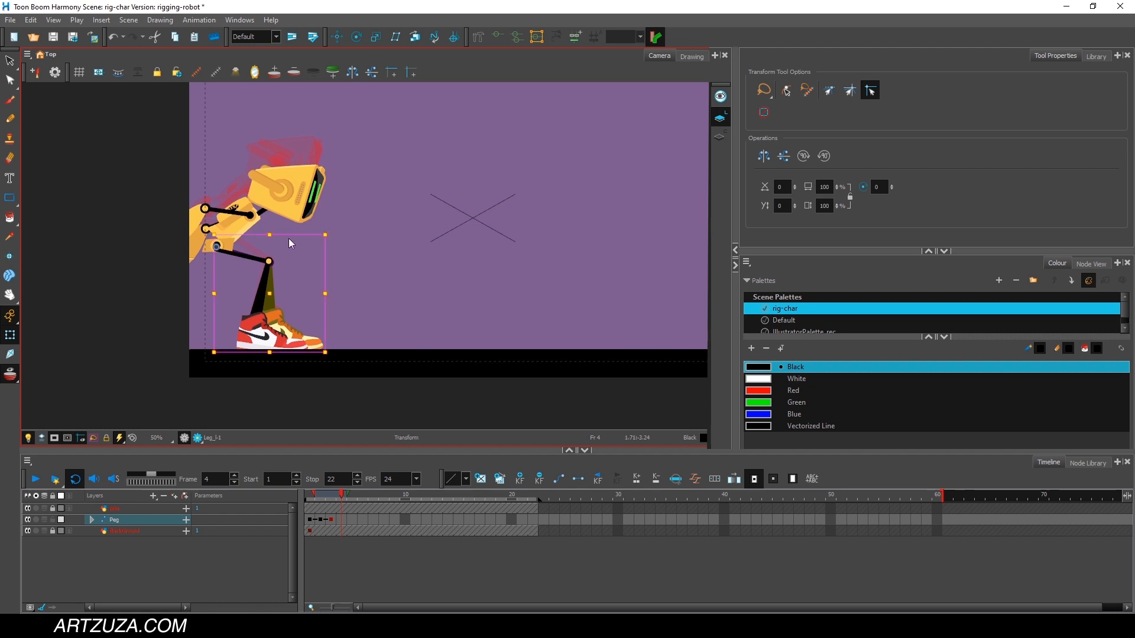
At frame 4, rotate the robot's body more upright and move it up and forward out of the crouch.
click(243, 229)
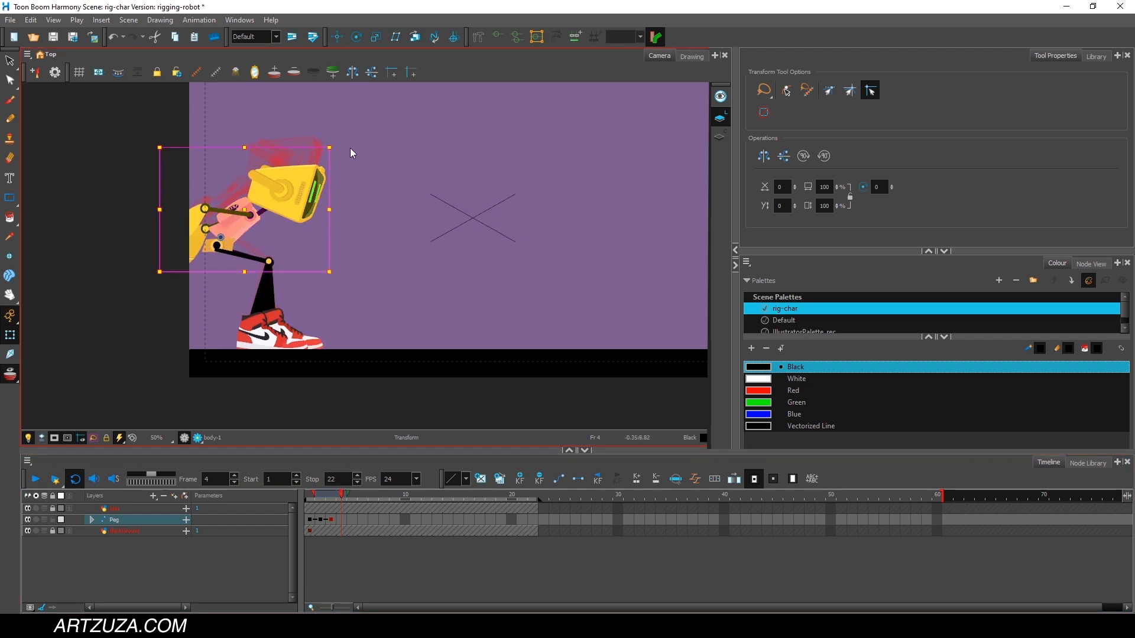
drag(341, 140, 307, 75)
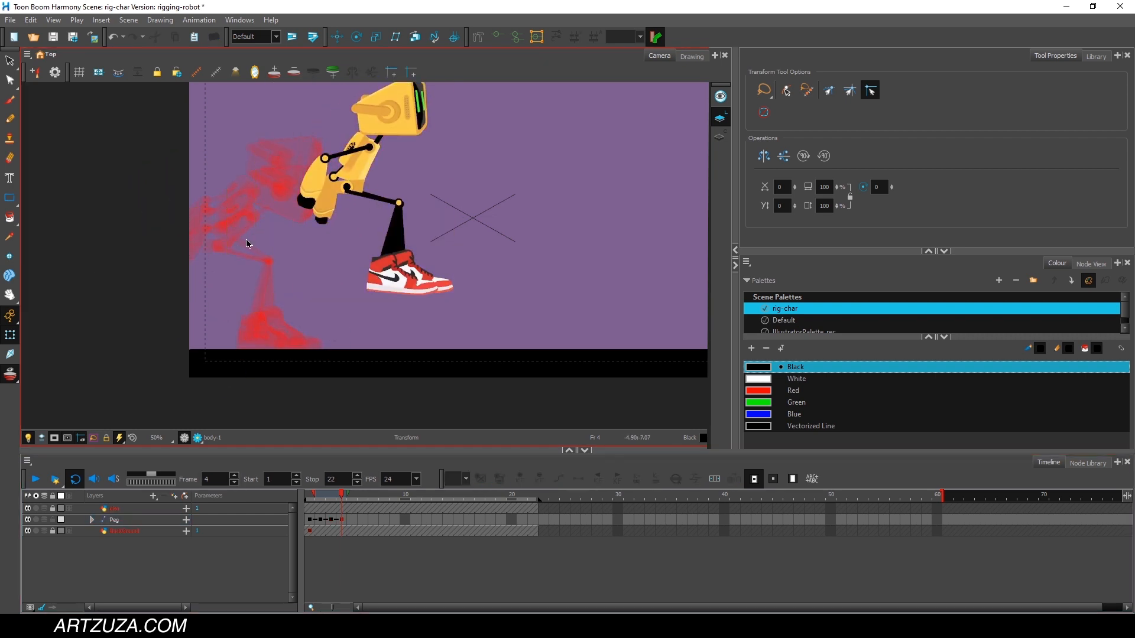
drag(246, 239, 402, 314)
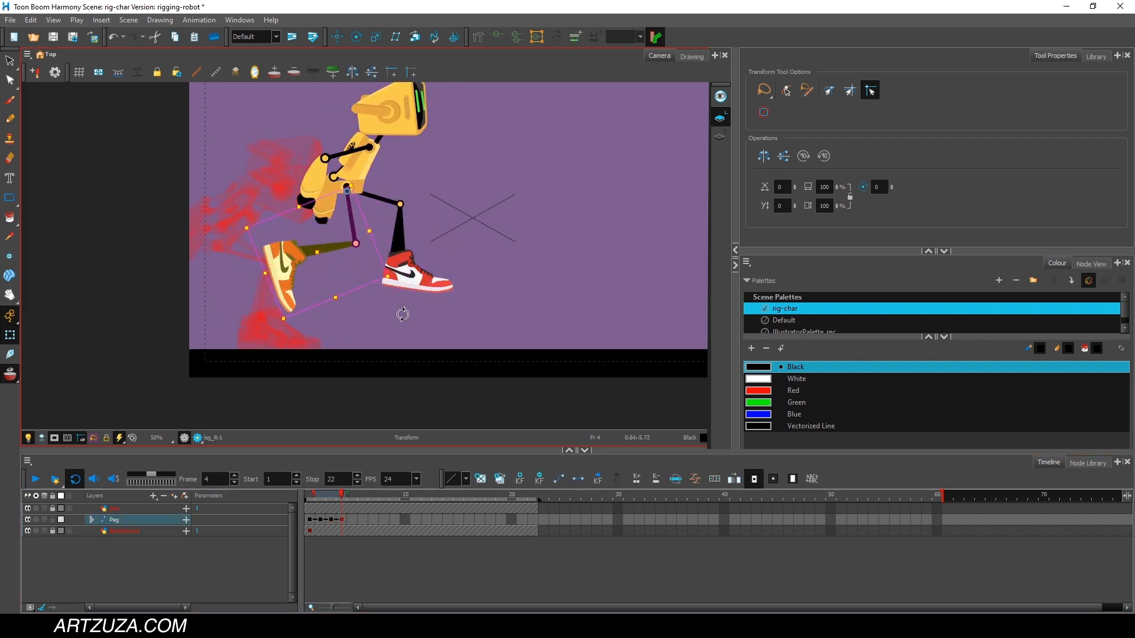
At frame 4, extend the near leg down and back by rotating its thigh and lower leg, with the shoe's toe pointing down.
click(403, 314)
click(351, 218)
drag(241, 229, 132, 175)
click(293, 229)
drag(307, 172, 219, 192)
click(295, 306)
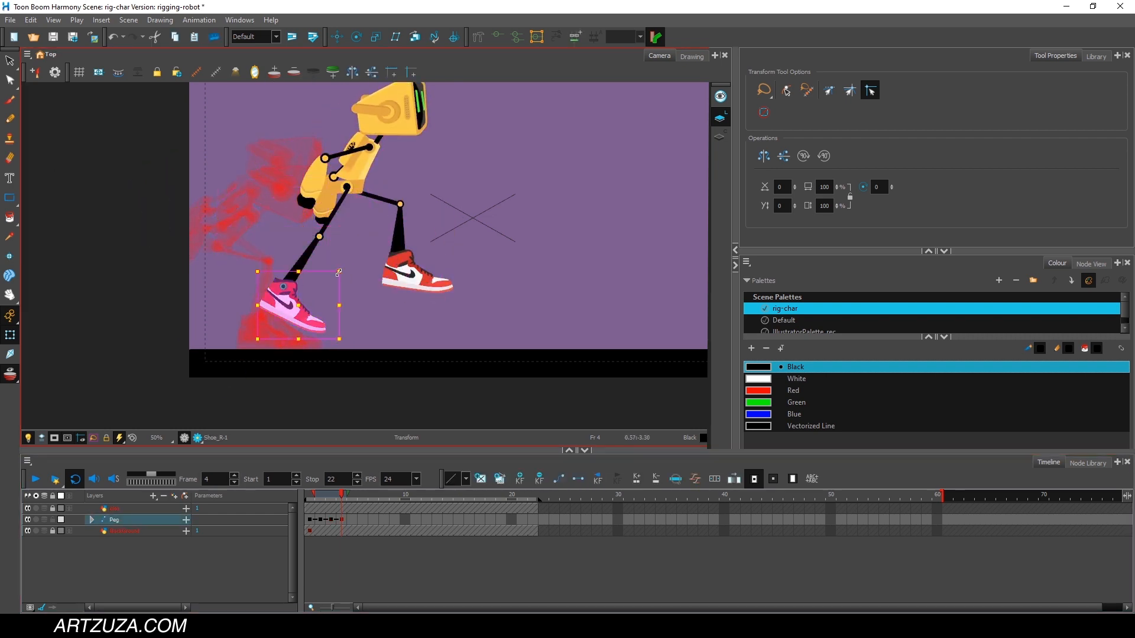
drag(345, 269, 352, 323)
Lower the far thigh and bend the far lower leg back so its shoe hangs behind the knee.
click(384, 200)
drag(461, 181, 391, 253)
click(377, 249)
click(331, 266)
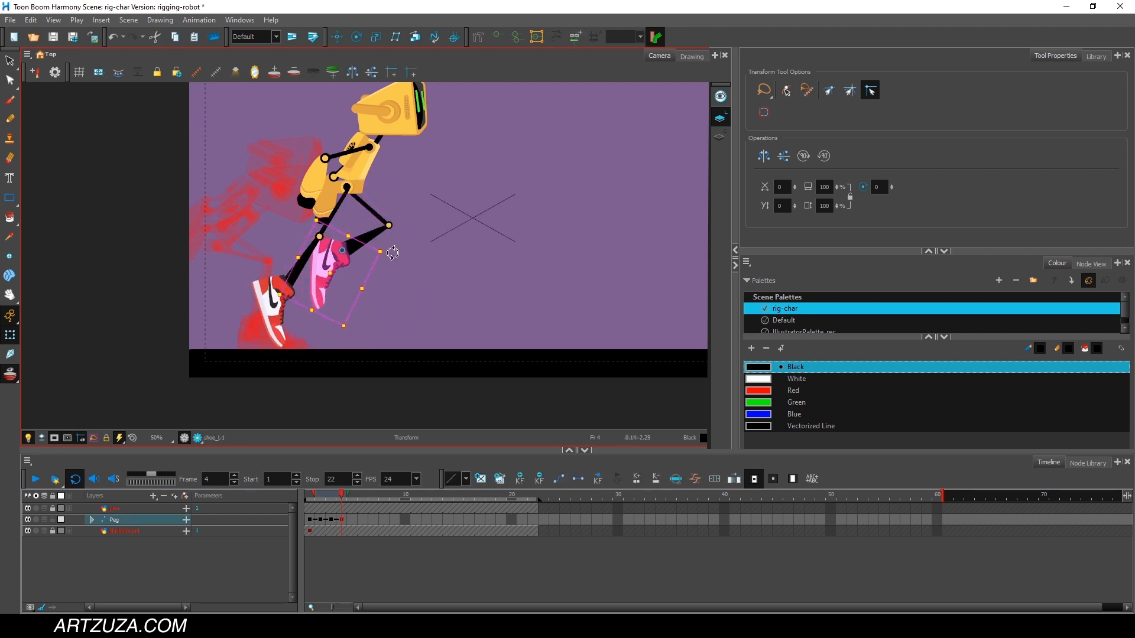
Tilt the robot's head slightly down and lean the body a little further forward at frame 4.
click(405, 127)
drag(447, 148, 449, 172)
click(363, 160)
drag(450, 234, 452, 251)
At frame 4, swing the far arm and forearm up behind the body and the near arm forward.
key(space)
drag(368, 169, 394, 212)
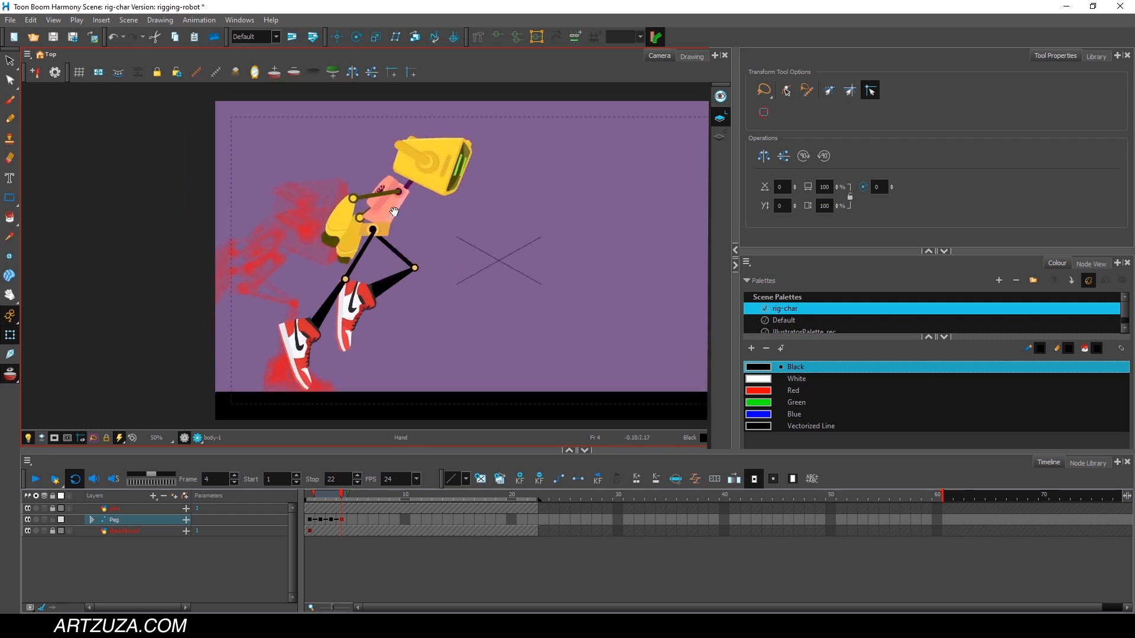
key(Escape)
click(367, 212)
key(Escape)
scroll(423, 207, up, 2)
click(315, 211)
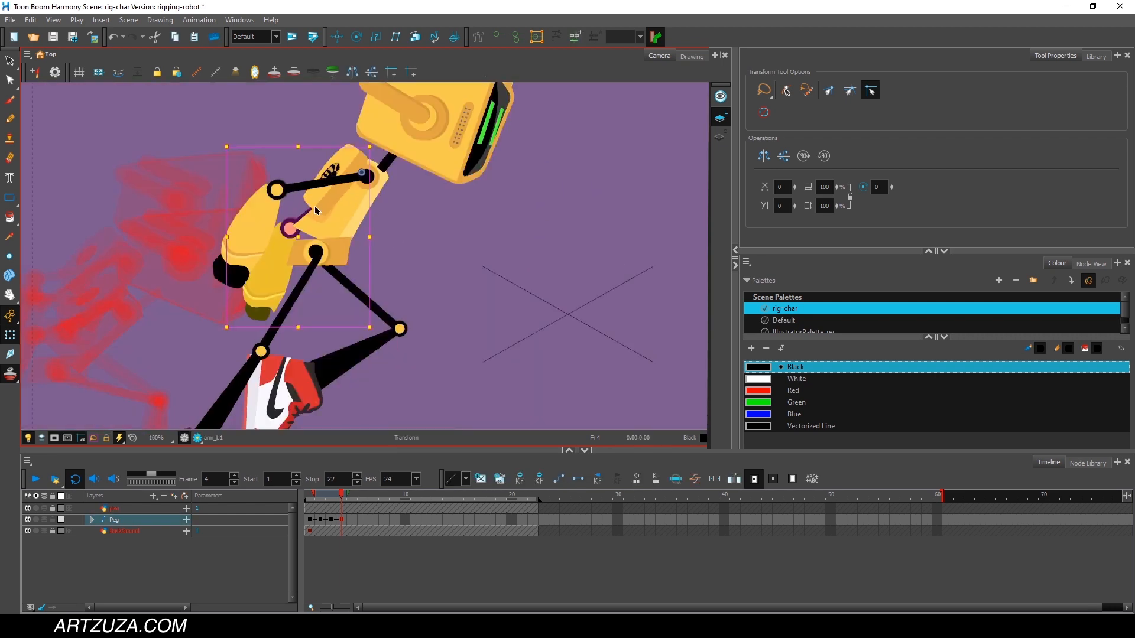
scroll(315, 211, down, 2)
drag(359, 167, 367, 192)
click(267, 157)
drag(311, 118, 291, 114)
click(322, 190)
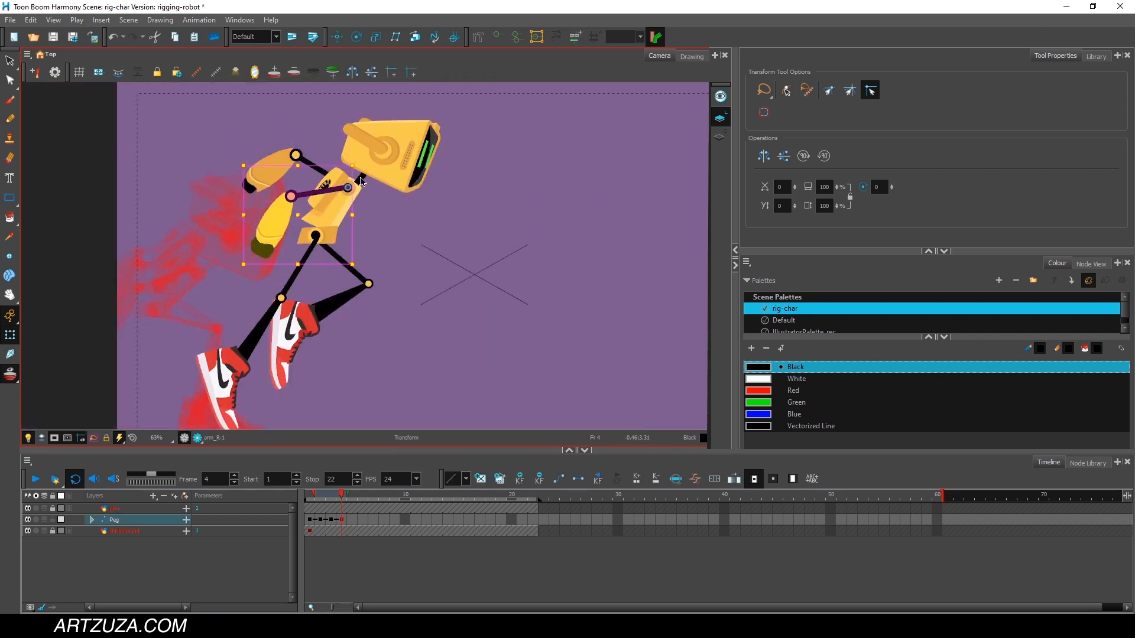
drag(358, 165, 277, 154)
Select the Peg layer at frame 4 and shift the whole robot slightly forward and down toward the floor.
mouse_move(341, 496)
mouse_down()
mouse_move(309, 495)
mouse_move(347, 496)
mouse_move(314, 493)
mouse_move(349, 484)
mouse_up()
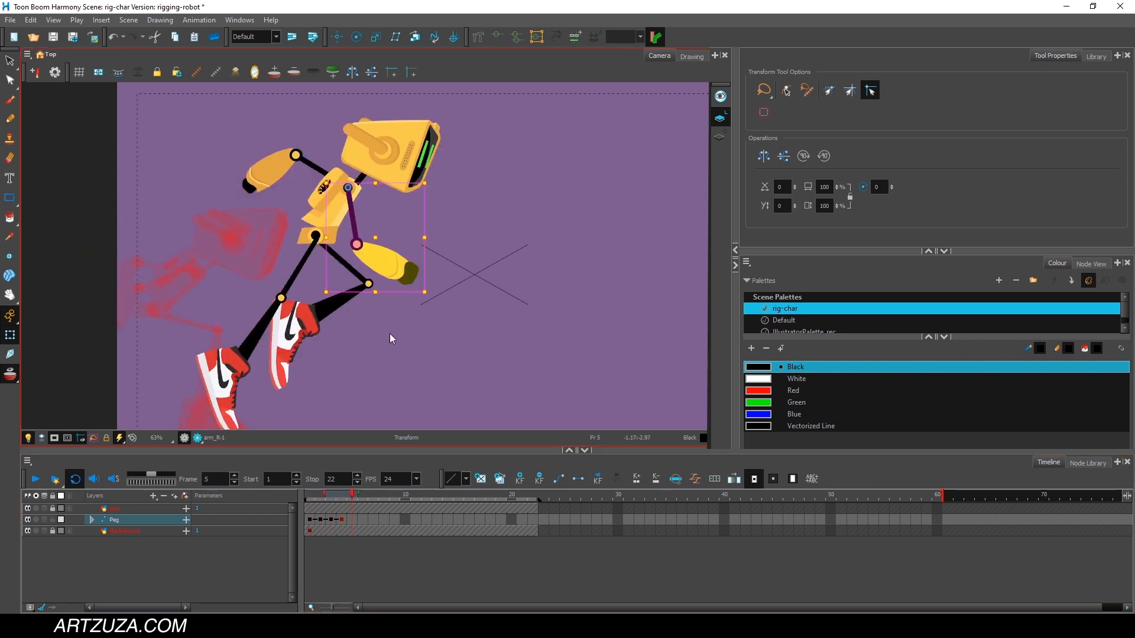
scroll(389, 333, down, 2)
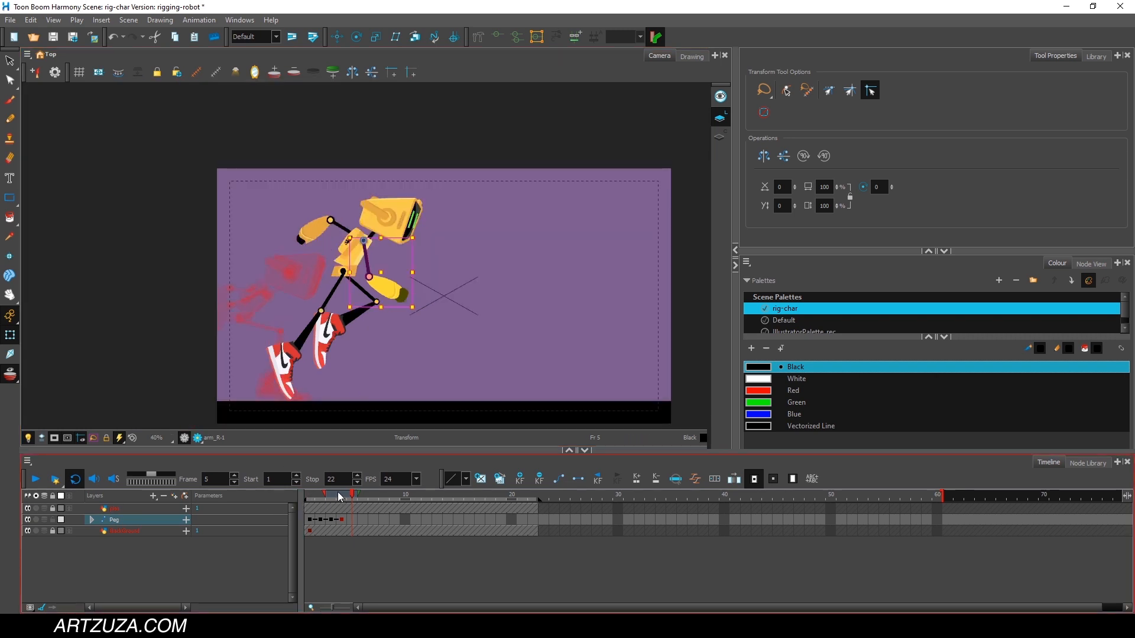
mouse_move(340, 496)
mouse_down()
mouse_move(312, 495)
mouse_move(345, 501)
mouse_up()
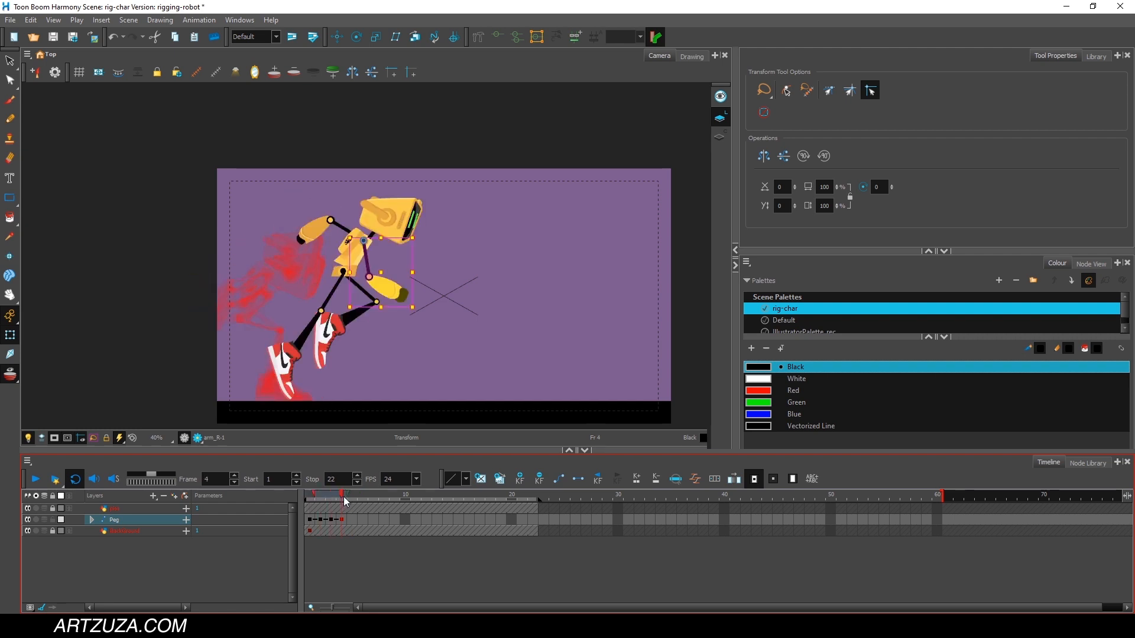
click(119, 538)
click(119, 519)
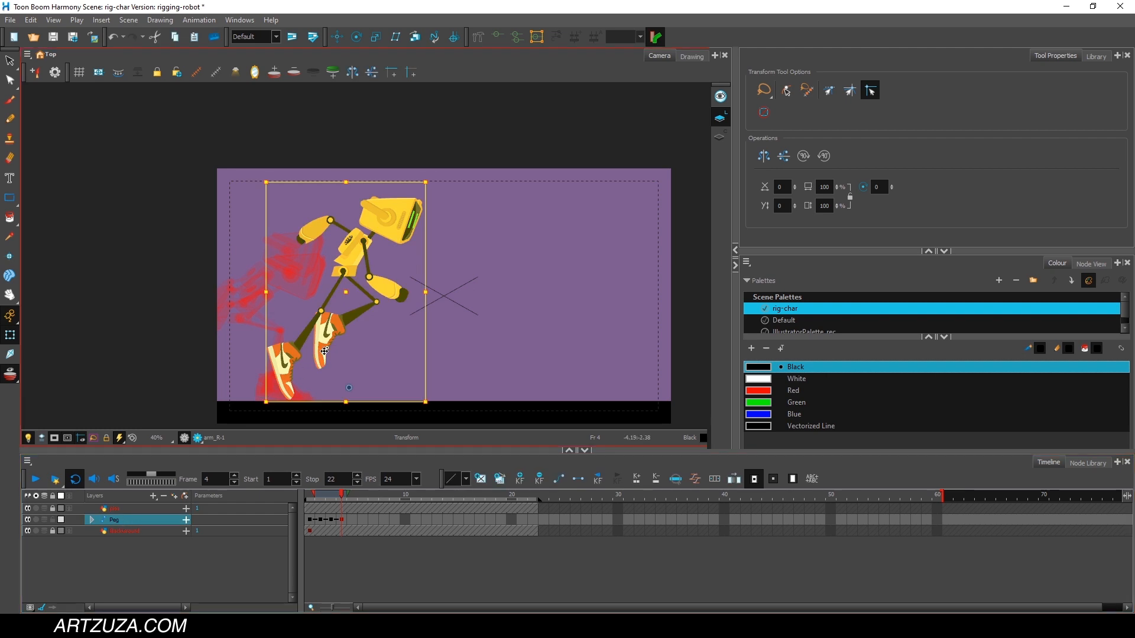
drag(324, 351, 345, 355)
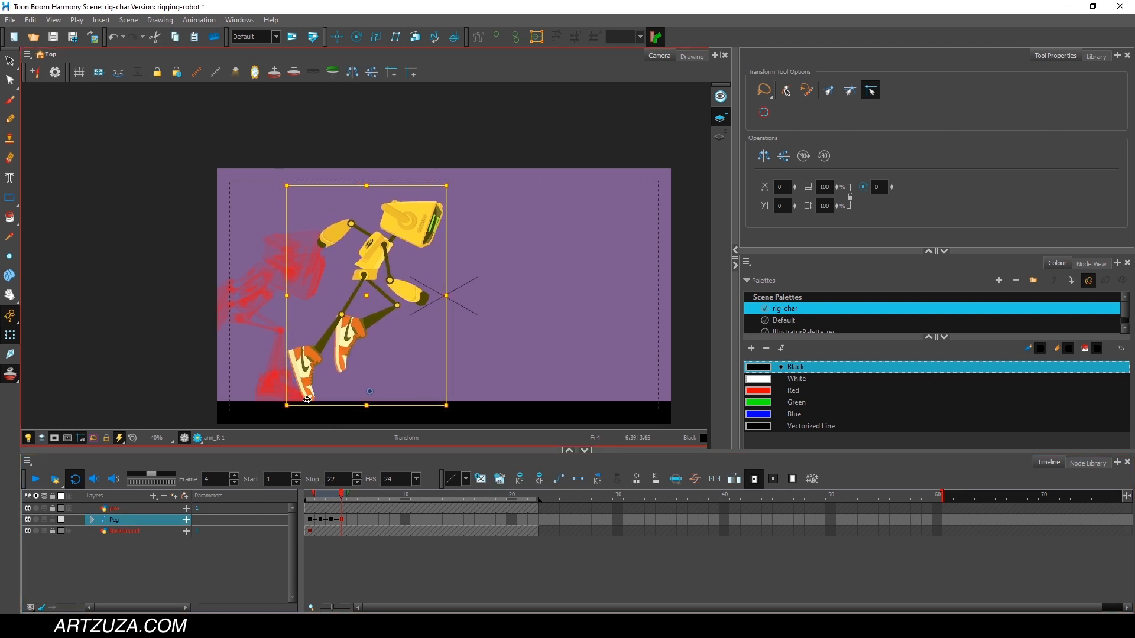
Compare the shoe placement between frames 3 and 4, and review the robot's poses across frames 1 to 4.
scroll(314, 397, up, 1)
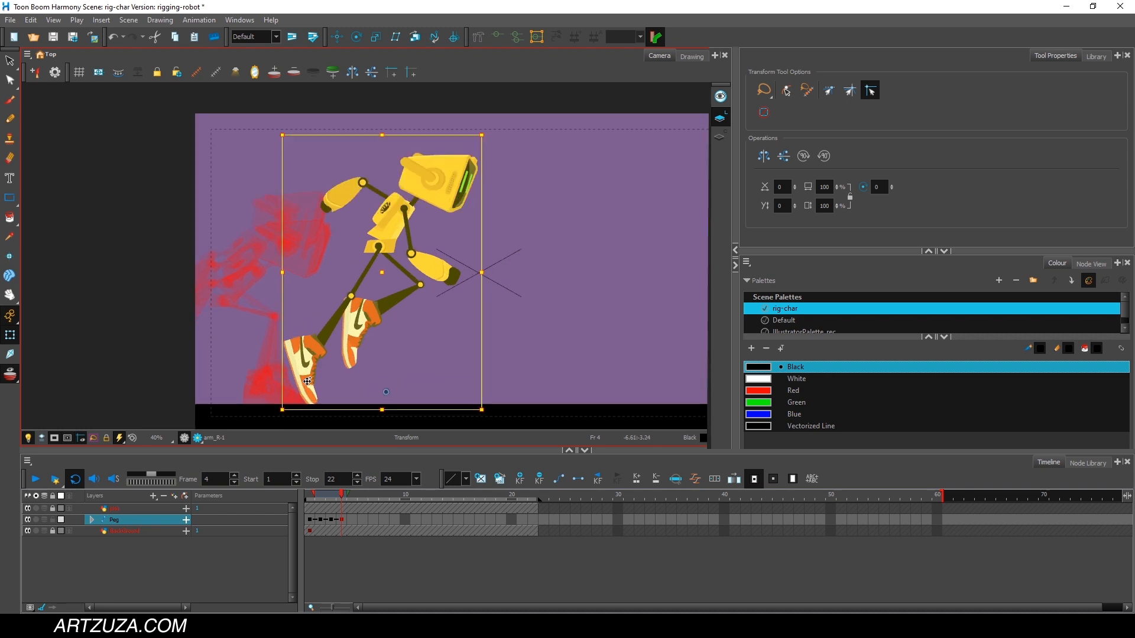
scroll(306, 355, up, 1)
key(space)
drag(324, 362, 384, 227)
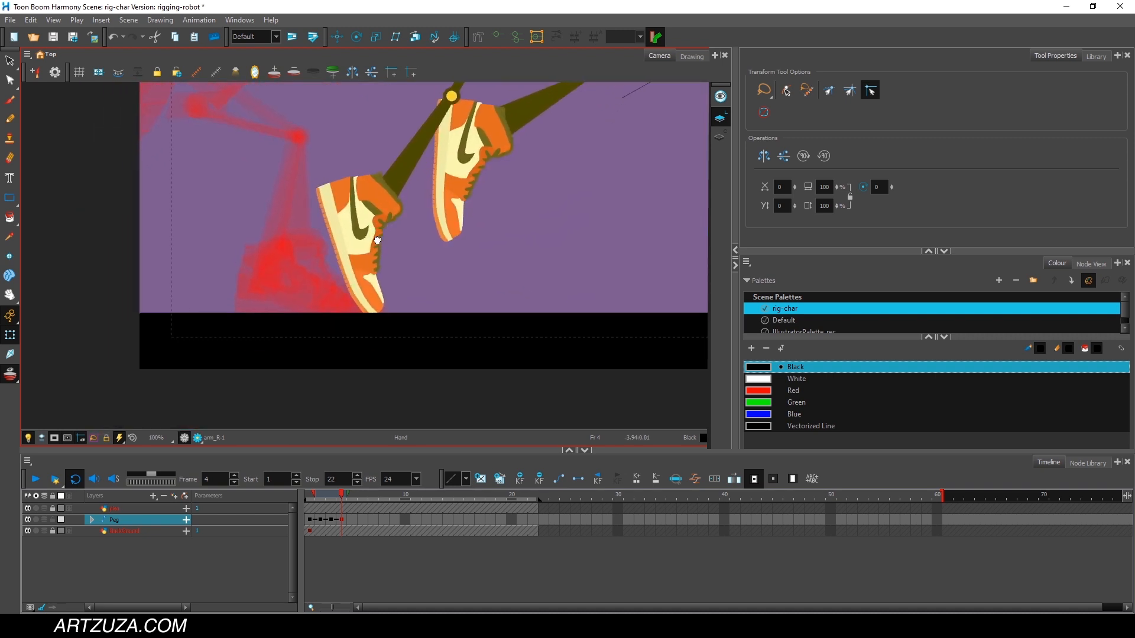
mouse_move(340, 494)
mouse_down()
mouse_move(354, 499)
mouse_move(317, 505)
mouse_move(353, 501)
mouse_move(332, 502)
mouse_up()
click(333, 495)
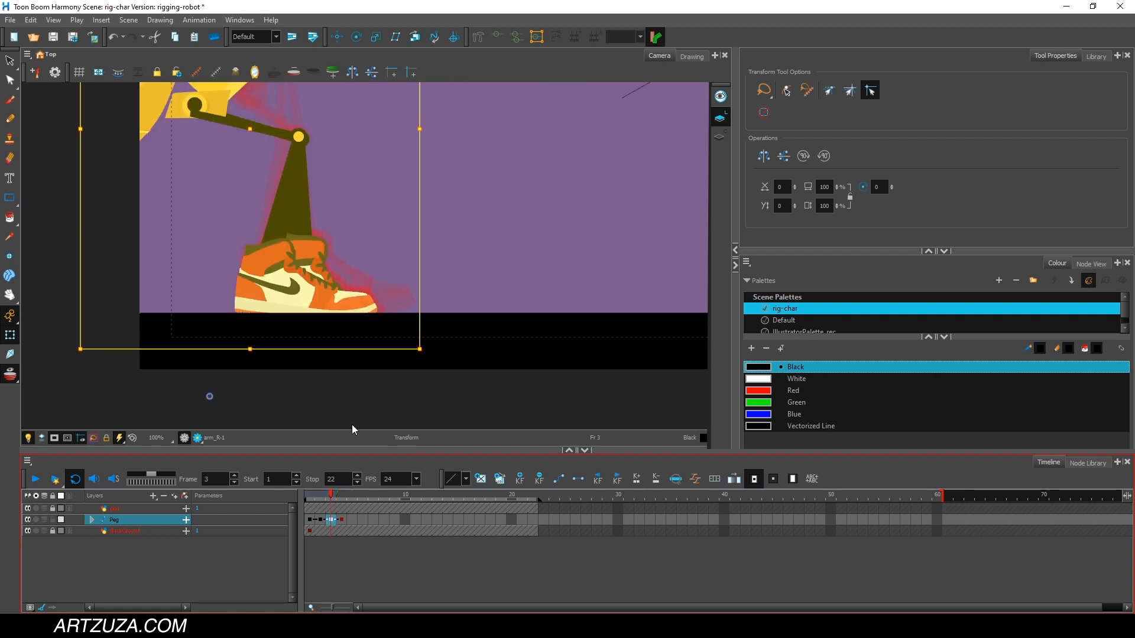
scroll(410, 264, down, 3)
key(space)
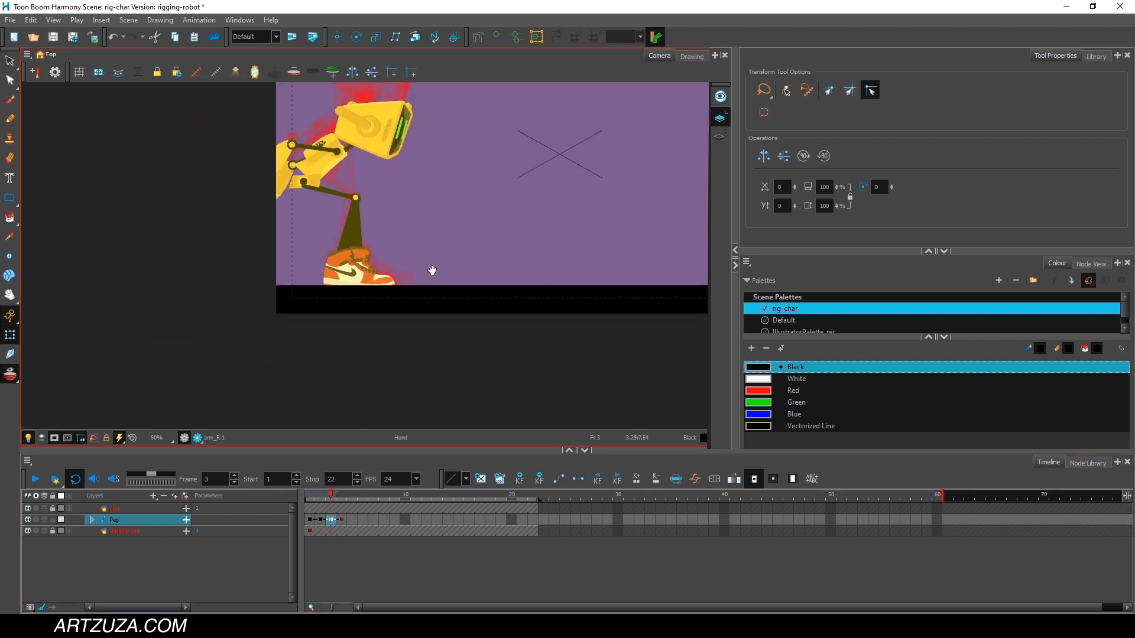
drag(432, 271, 297, 379)
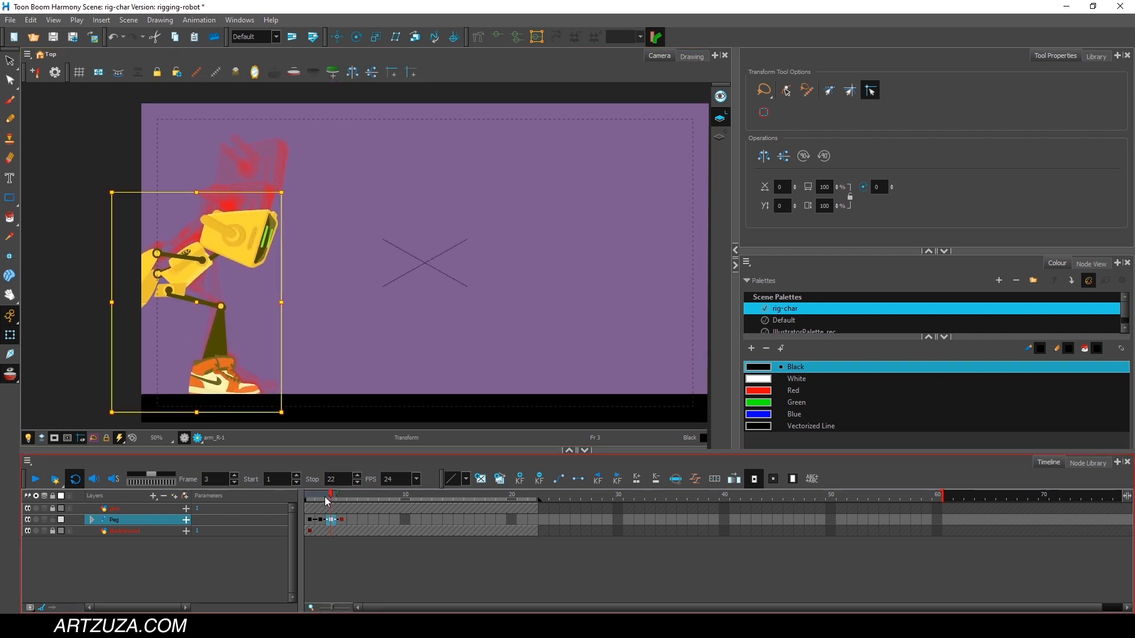
mouse_move(327, 499)
mouse_down()
mouse_move(317, 497)
mouse_move(329, 498)
mouse_up()
click(310, 522)
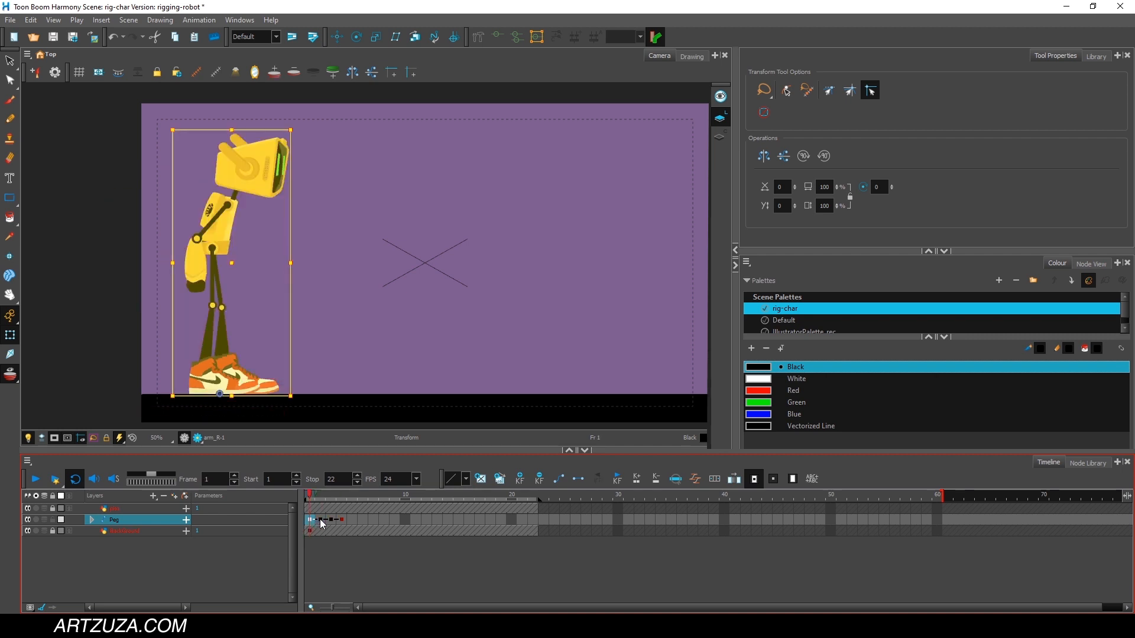
click(317, 522)
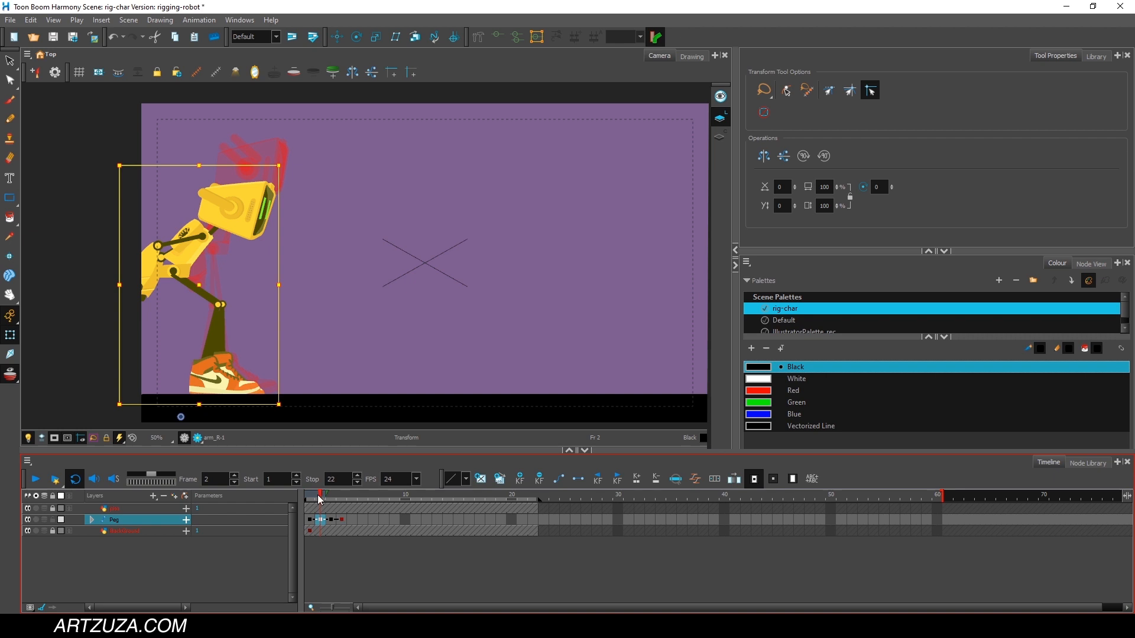
click(312, 495)
drag(313, 499, 344, 503)
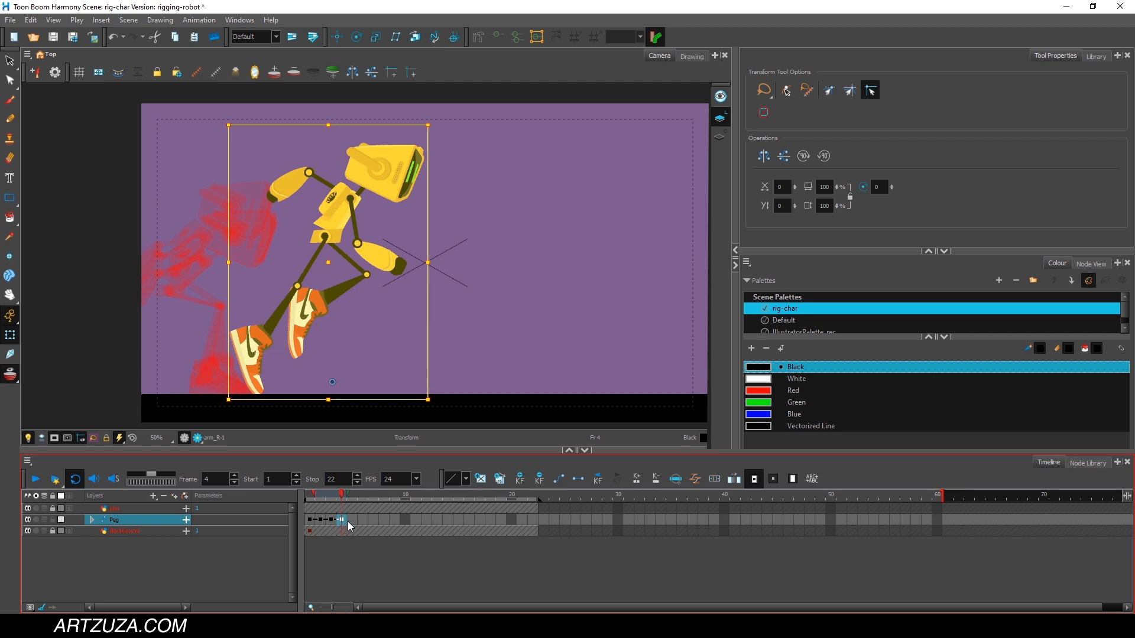
Try converting the Peg layer's keyframes on frames 1 to 4 to stop-motion keyframes, and undo it.
drag(350, 522, 310, 524)
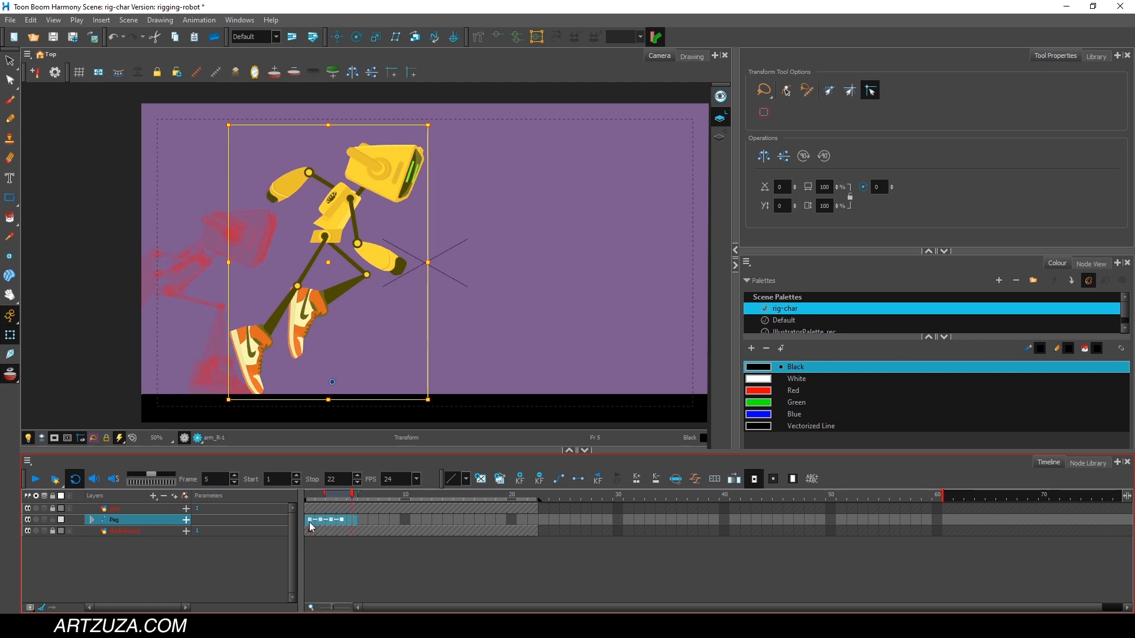
click(416, 239)
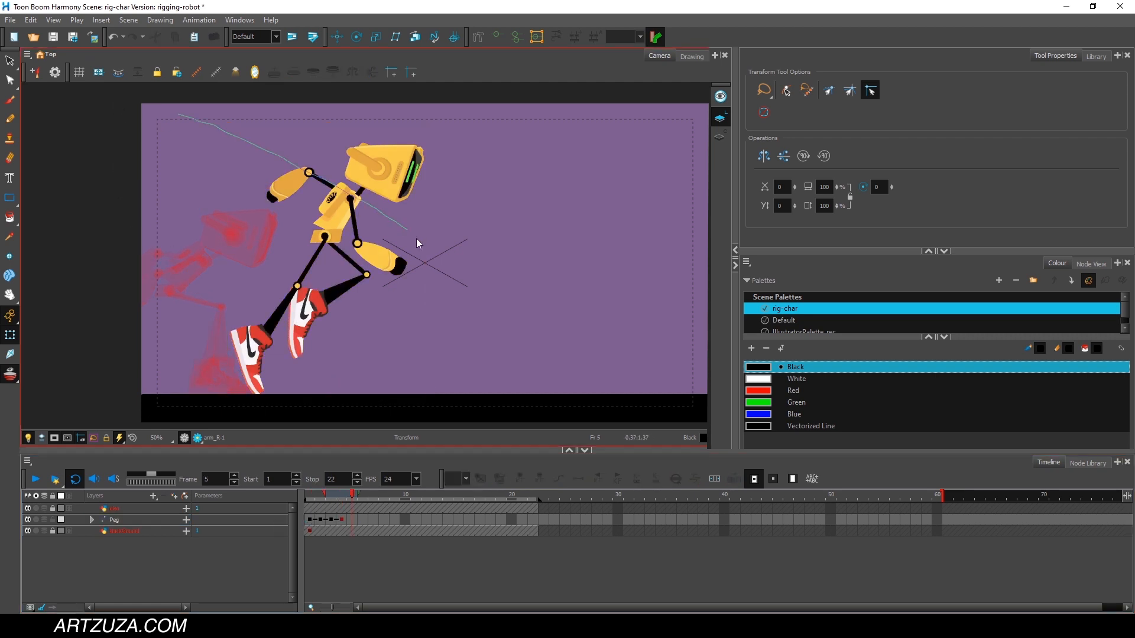
drag(416, 238, 418, 240)
mouse_move(137, 98)
mouse_down()
mouse_move(451, 173)
mouse_move(336, 360)
mouse_move(132, 161)
mouse_move(136, 112)
mouse_up()
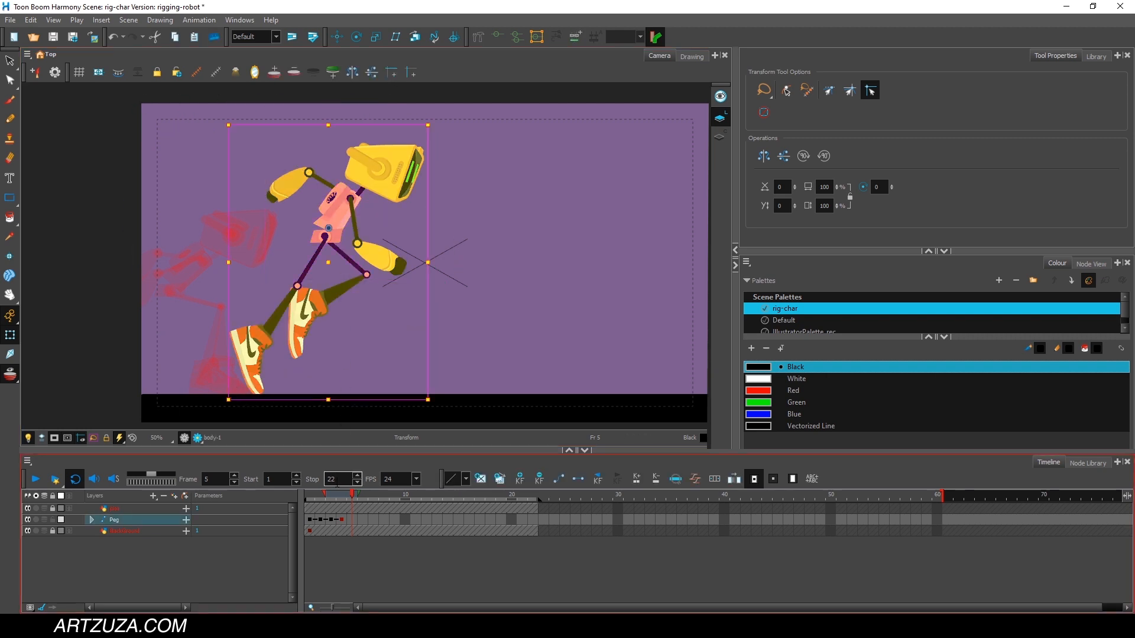
drag(343, 521, 315, 529)
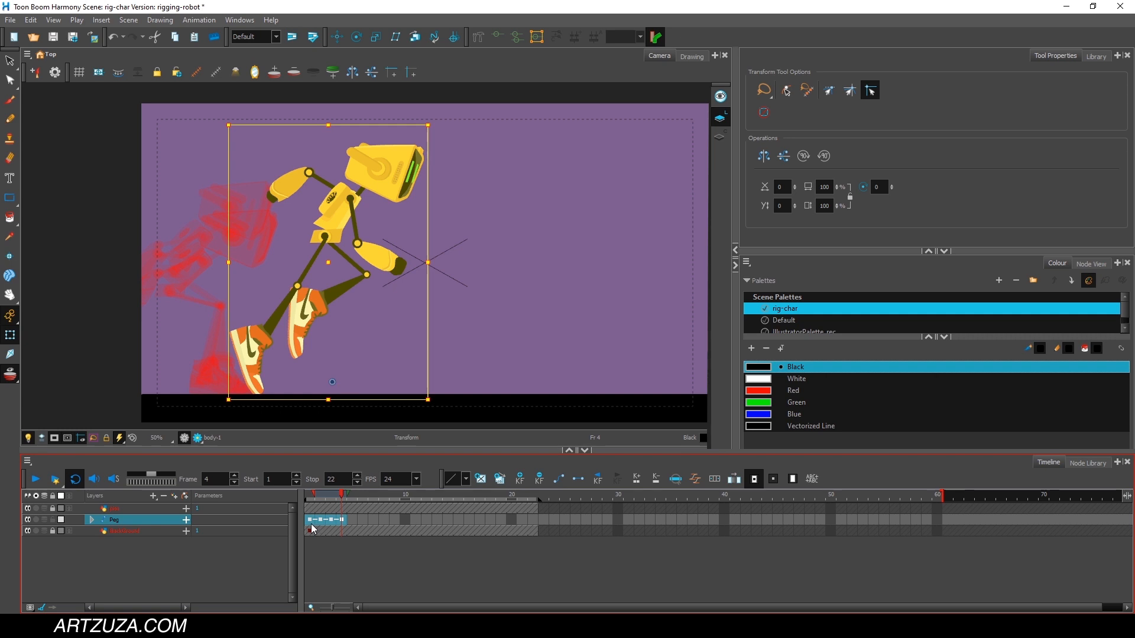
right_click(317, 522)
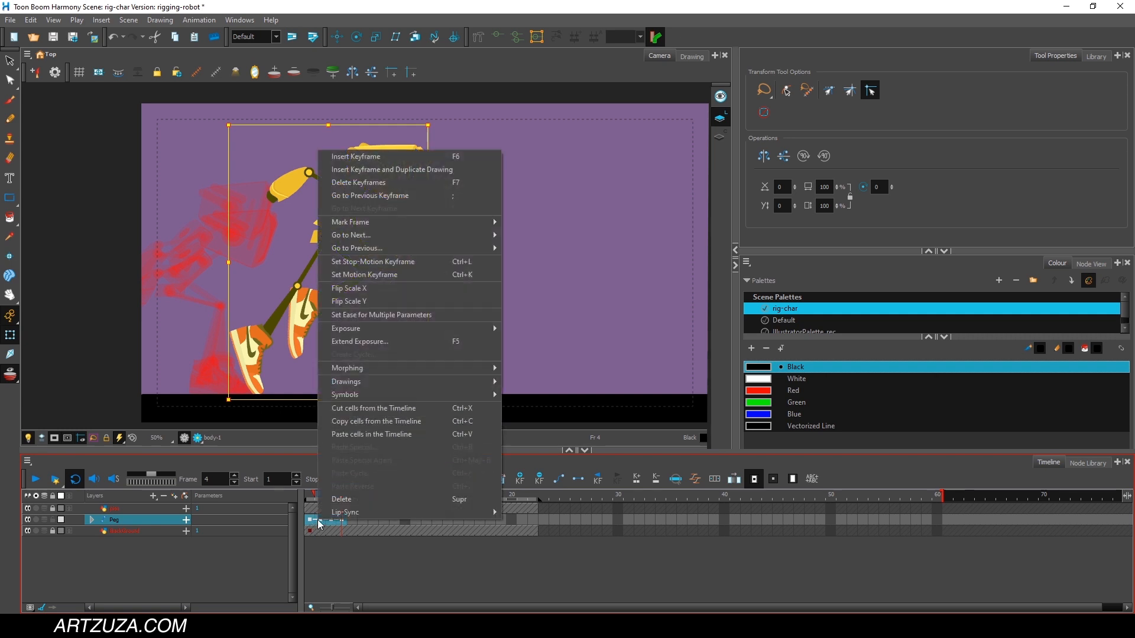
click(381, 264)
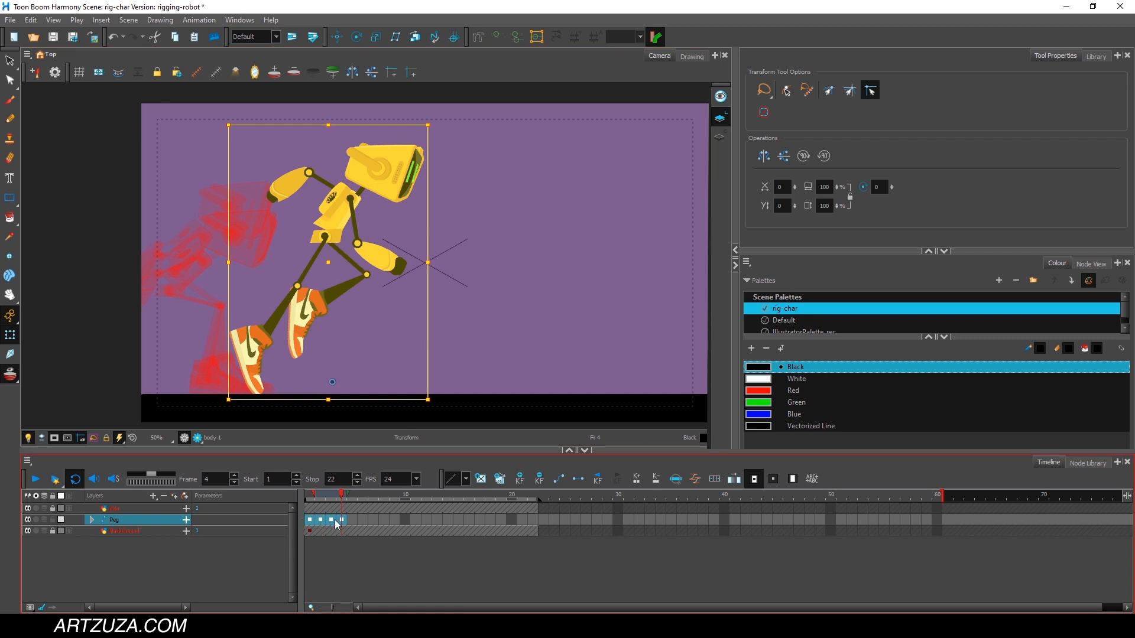
click(334, 560)
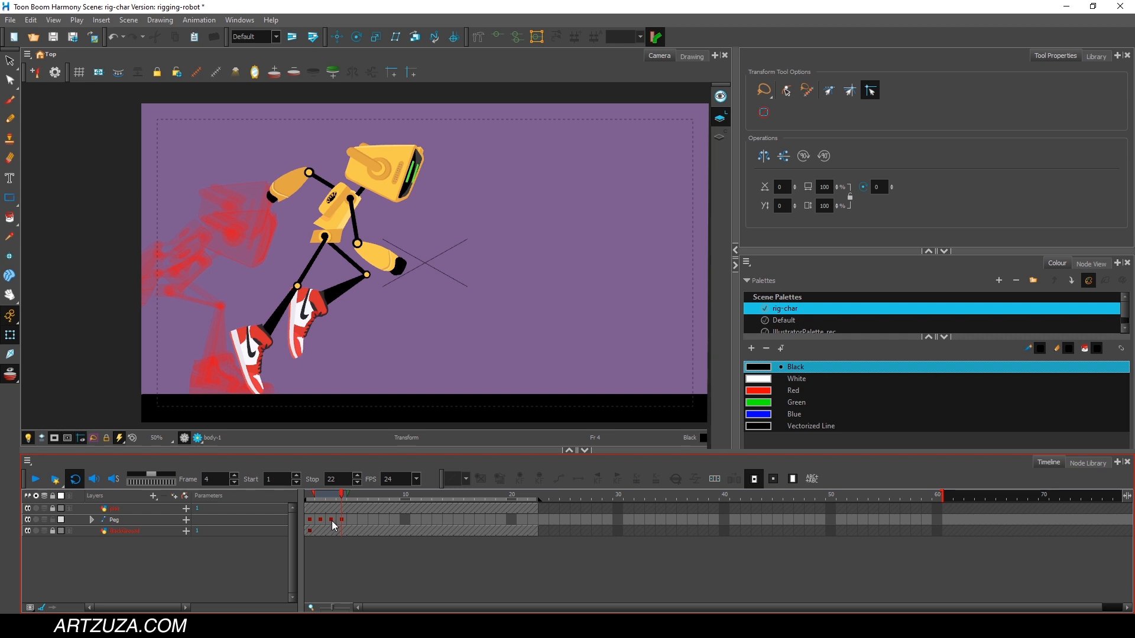
key(ctrl+z)
Move the Peg keyframes that follow frame 1 along the timeline so they start at frame 5.
mouse_move(357, 519)
mouse_down()
mouse_move(325, 520)
mouse_move(347, 520)
mouse_up()
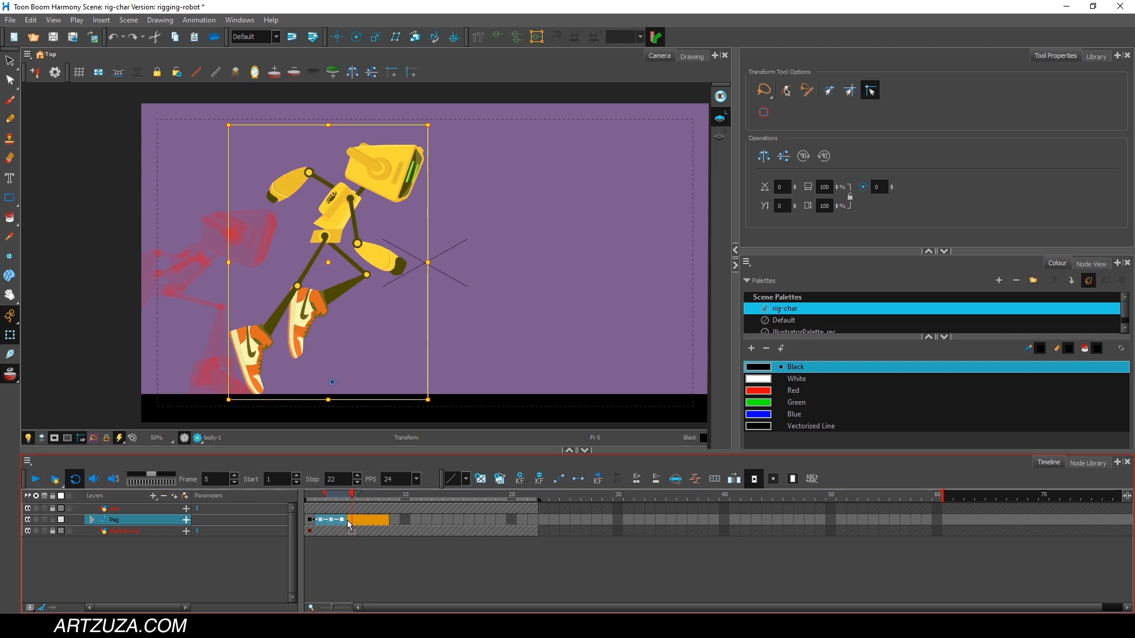
click(339, 552)
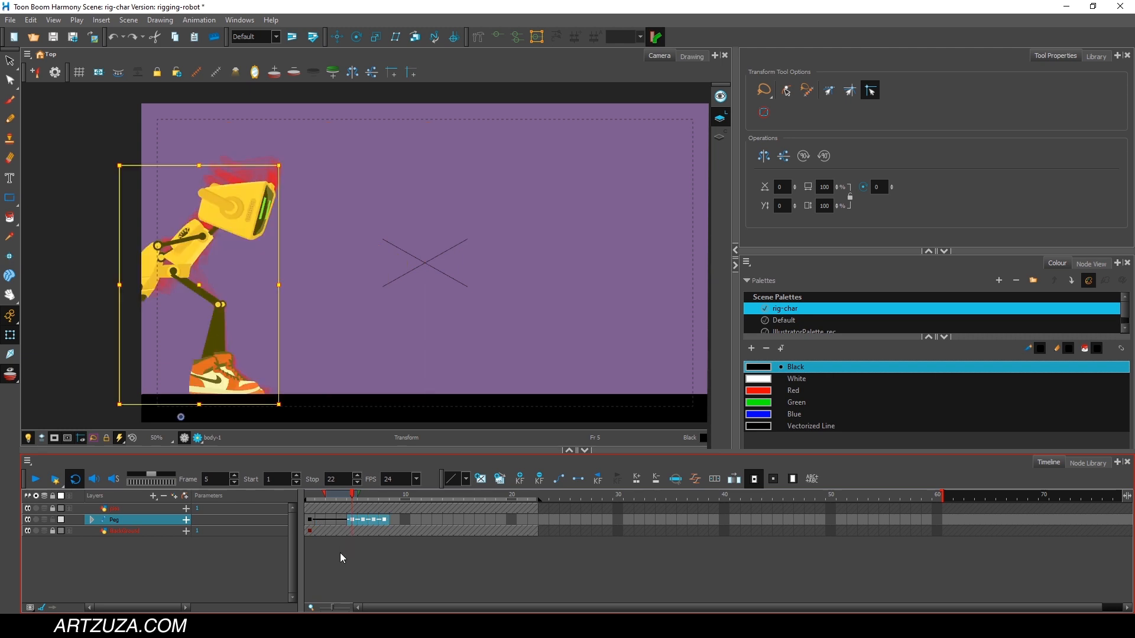
click(310, 520)
click(352, 519)
Select all the Peg layer's keyframes from frame 1 onward and set them as stop-motion keyframes.
drag(313, 496, 319, 521)
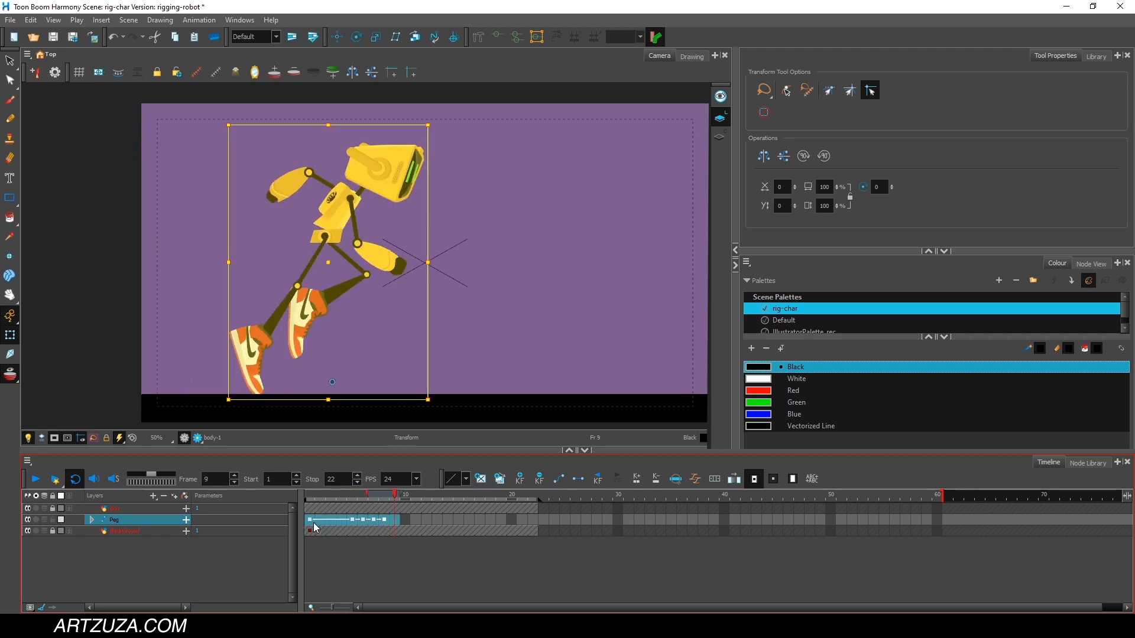
right_click(325, 519)
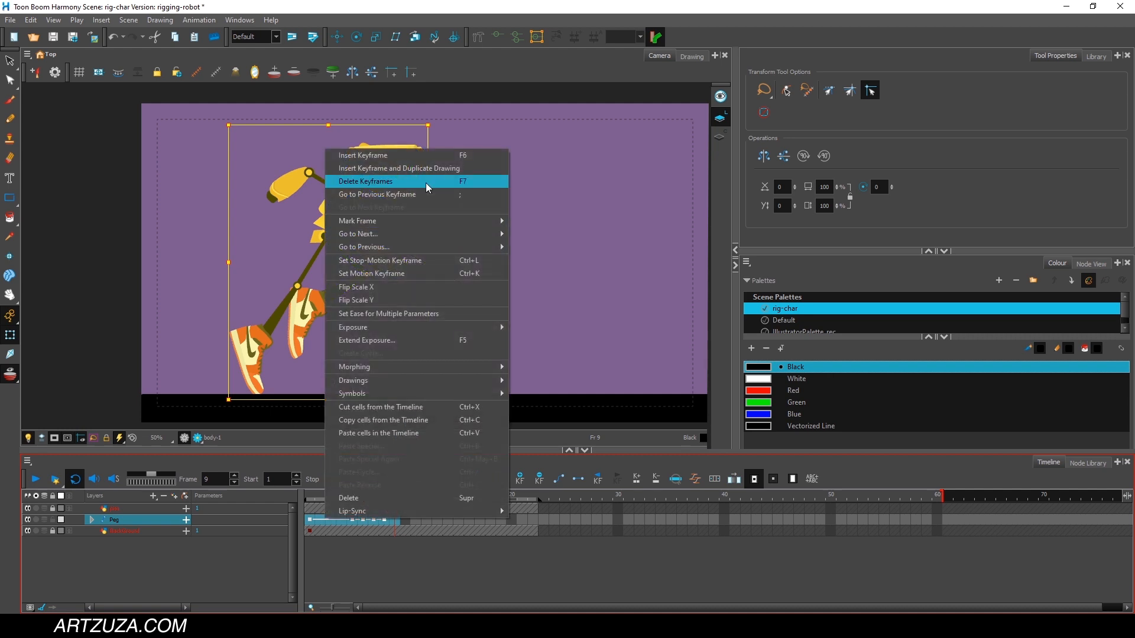
click(411, 264)
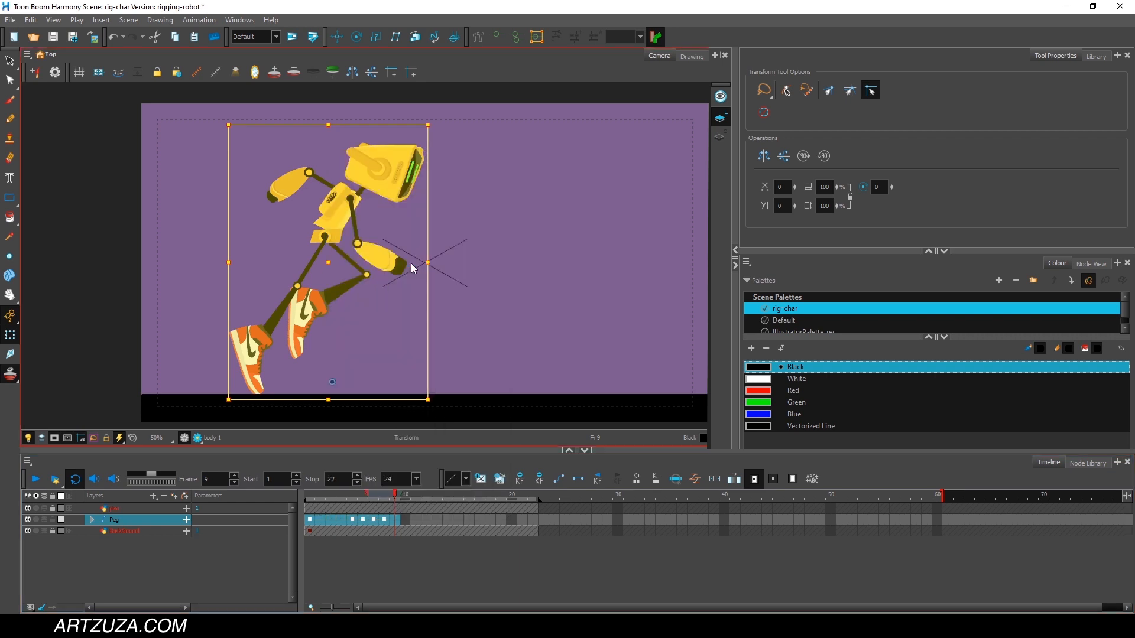
click(332, 553)
Place the Peg keyframes back on consecutive frames 1 to 5 and check the poses on the first two.
click(324, 520)
drag(312, 498, 323, 520)
click(323, 499)
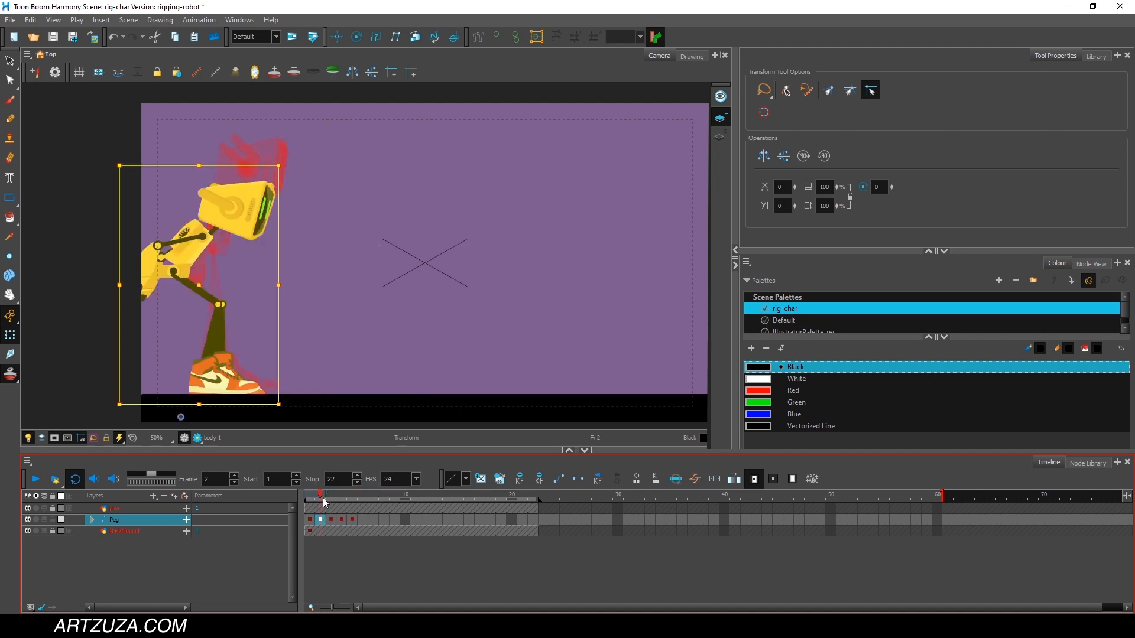
click(313, 498)
At frame 6, select the Peg layer and move the whole robot forward and slightly up.
drag(313, 498, 363, 495)
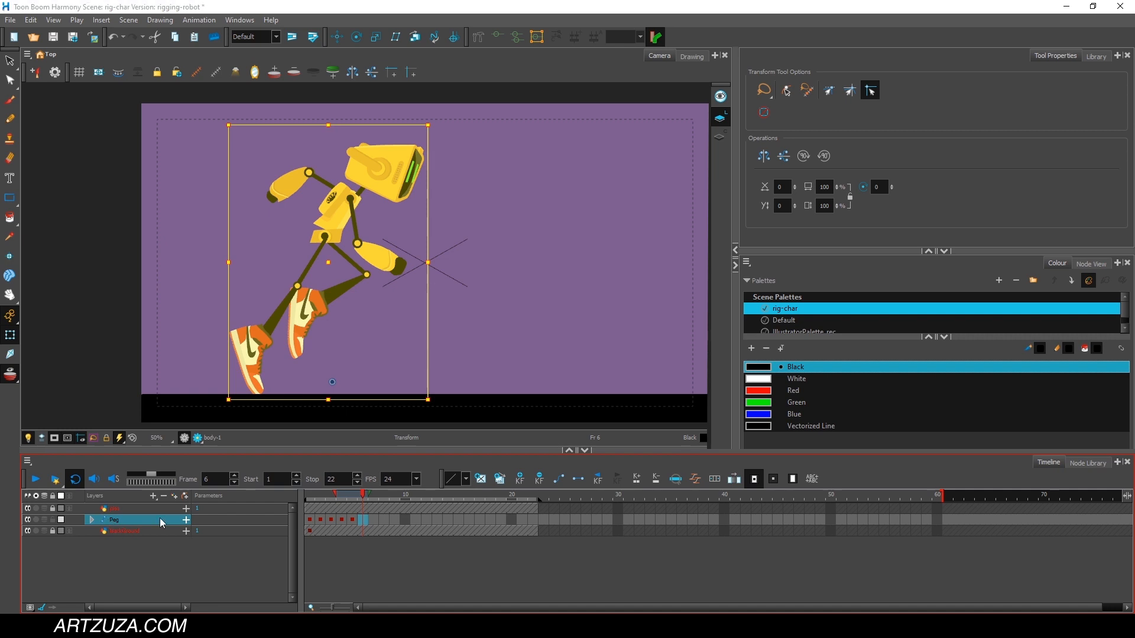
click(119, 539)
click(116, 521)
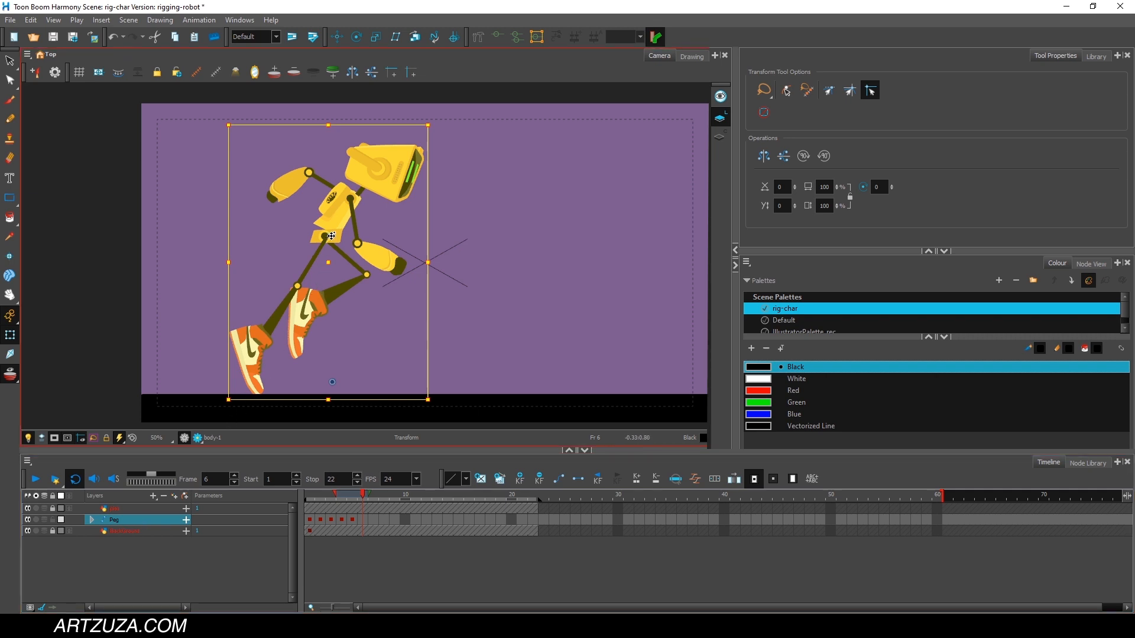
drag(331, 236, 401, 219)
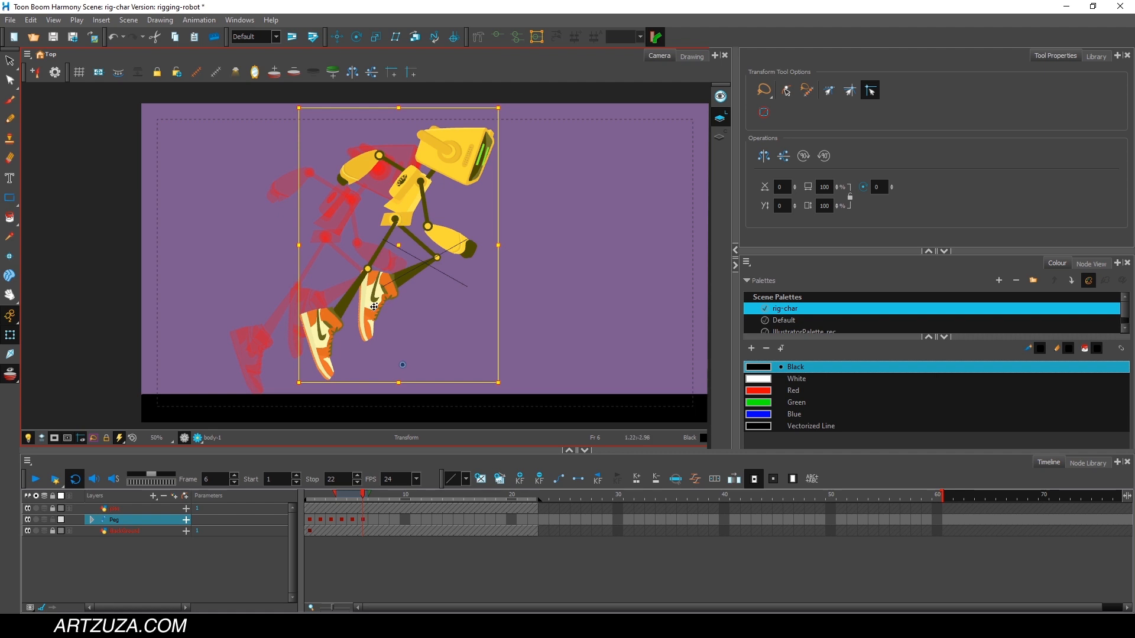
At frame 6, rotate the far leg upward so its thigh lifts further in front of the body.
click(361, 243)
click(417, 239)
drag(455, 208, 442, 186)
At frame 6, raise the near arm and forearm forward, and swing the far arm down with its forearm adjusted.
click(424, 202)
drag(490, 266, 519, 227)
click(477, 218)
drag(514, 188, 503, 170)
click(391, 161)
drag(429, 142, 400, 146)
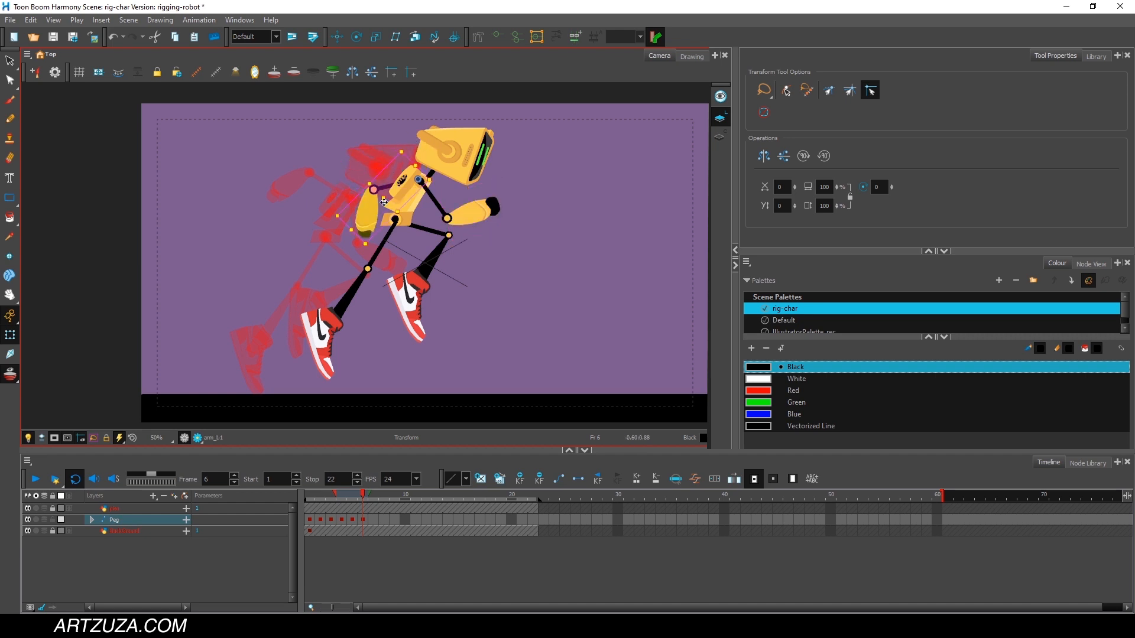
click(375, 208)
drag(396, 222, 415, 203)
Swing the near leg forward and bend its lower leg back at frame 6, and compare the pose with frames 4 and 5.
click(382, 250)
drag(406, 387, 495, 348)
click(439, 307)
click(404, 314)
drag(440, 267, 420, 353)
click(349, 496)
click(337, 497)
click(348, 497)
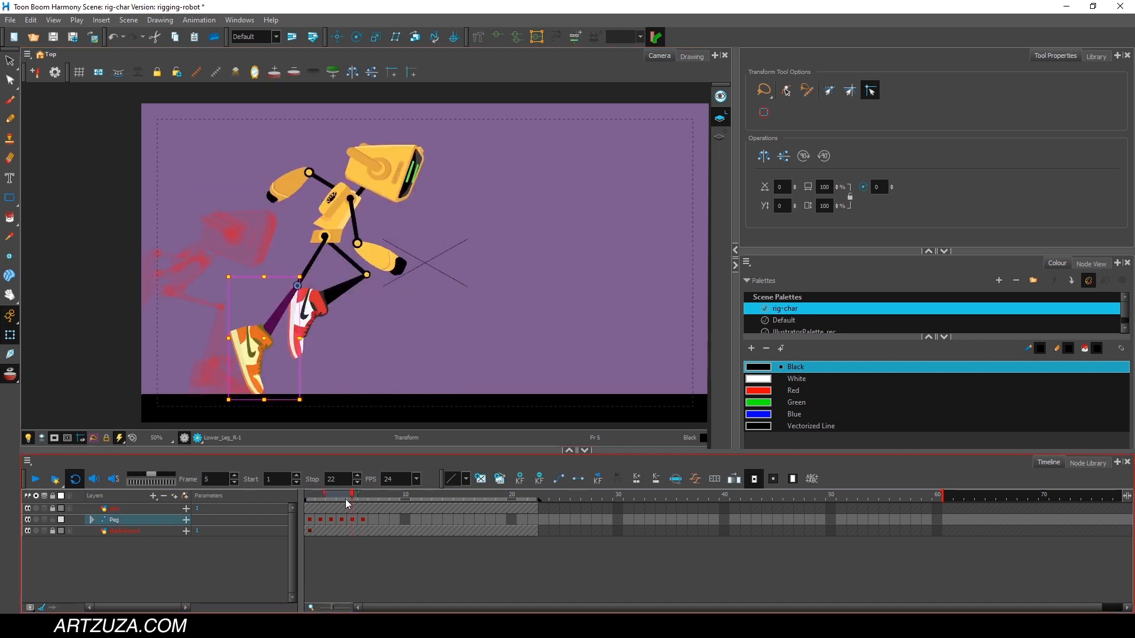
At frame 7, move the whole robot forward and down, and extend the onion skin to more previous frames.
click(35, 480)
click(364, 493)
click(374, 494)
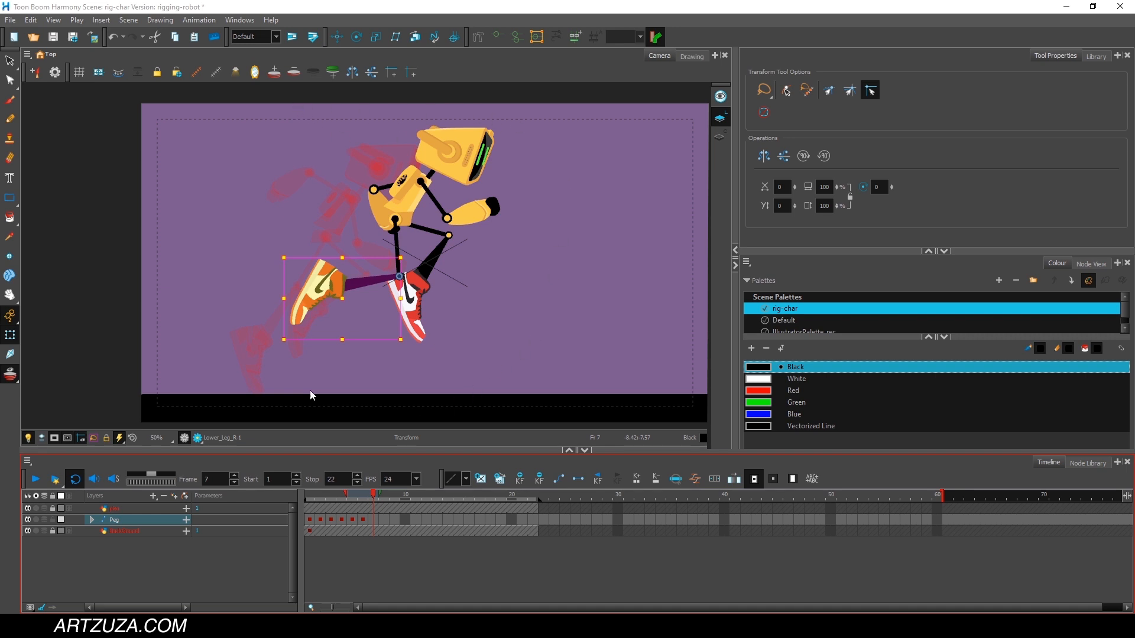
mouse_move(331, 139)
mouse_down()
mouse_move(494, 104)
mouse_move(557, 165)
mouse_move(509, 385)
mouse_move(254, 361)
mouse_move(364, 148)
mouse_up()
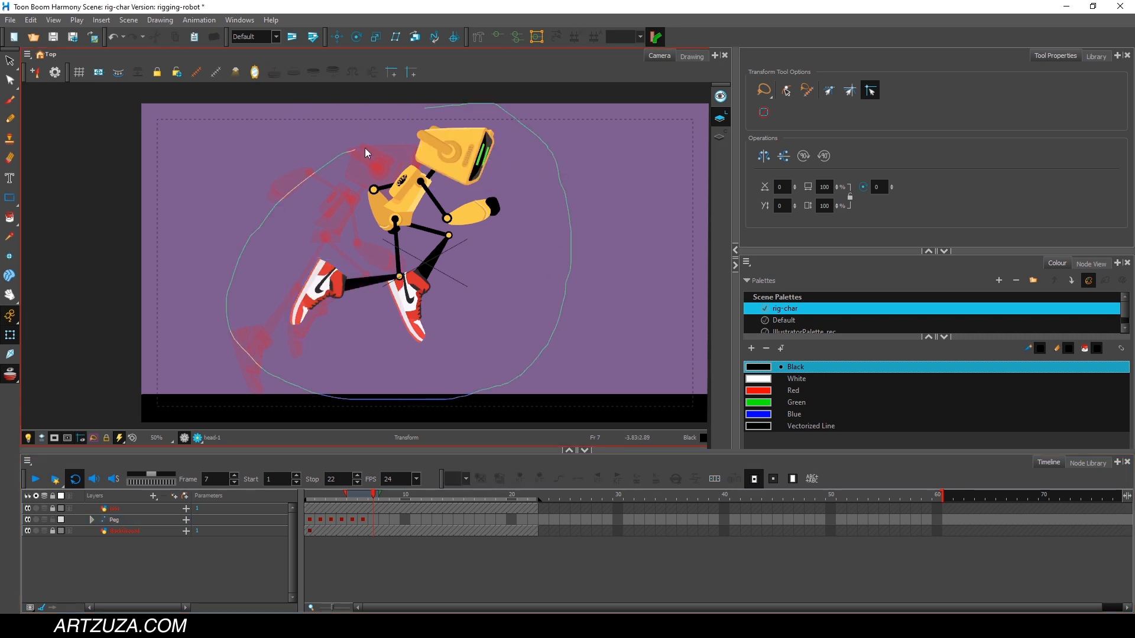
drag(428, 123, 452, 103)
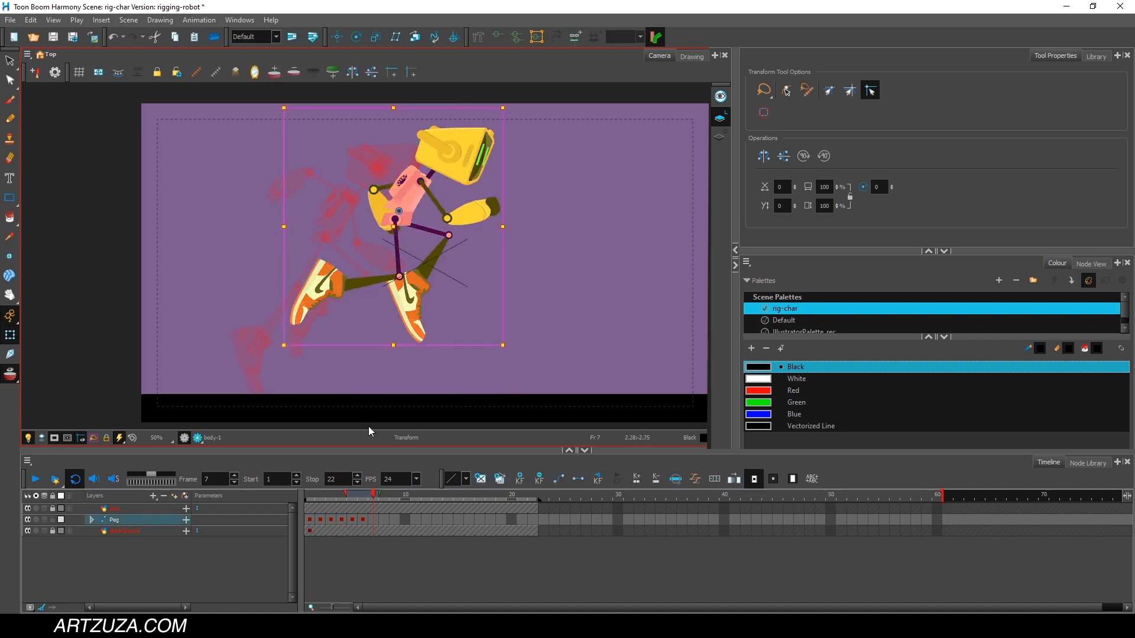
click(366, 498)
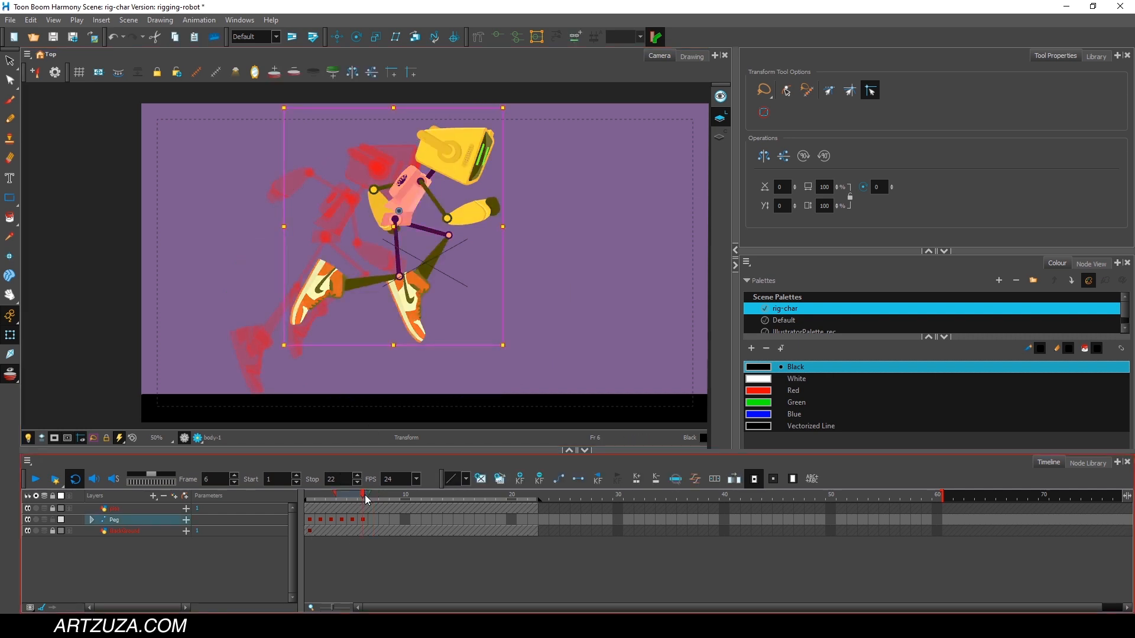
click(374, 497)
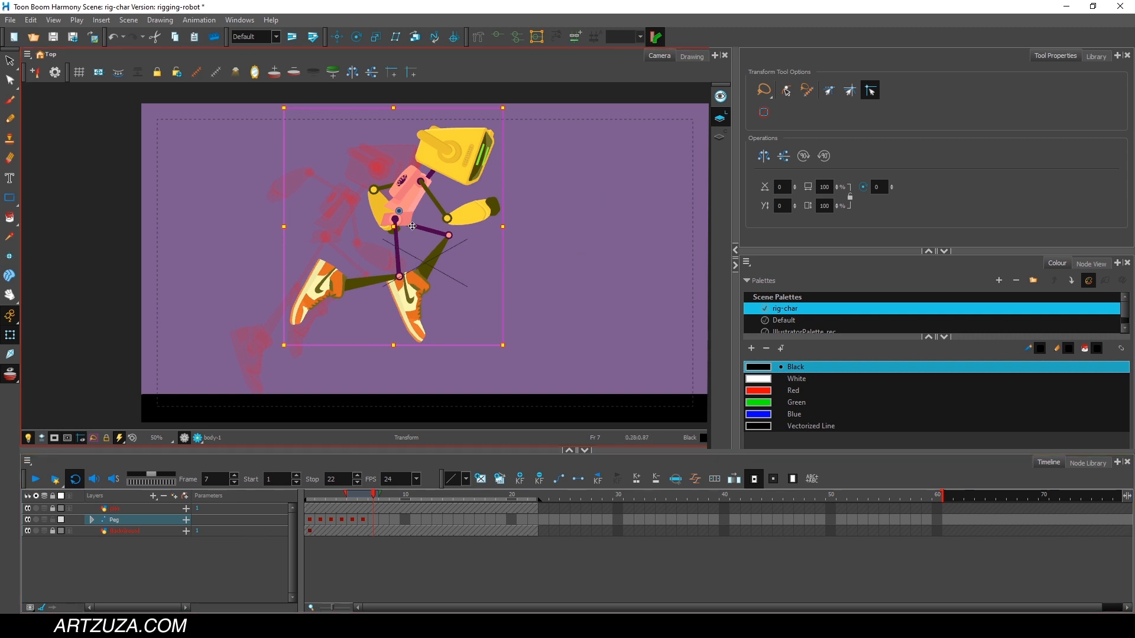
drag(408, 222, 512, 265)
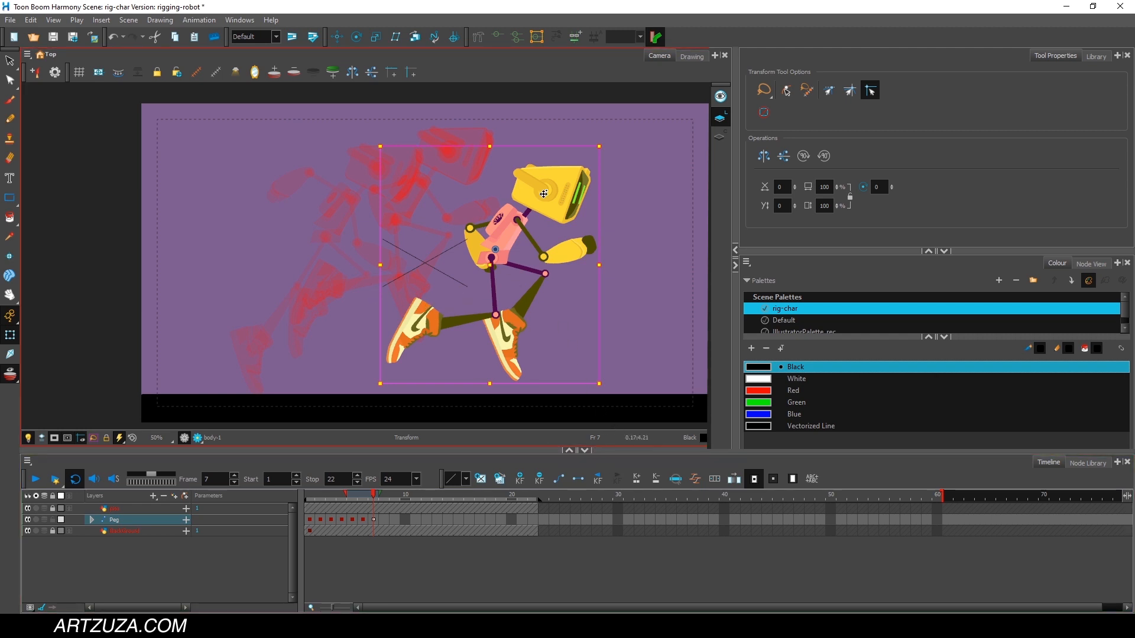
drag(512, 234, 507, 230)
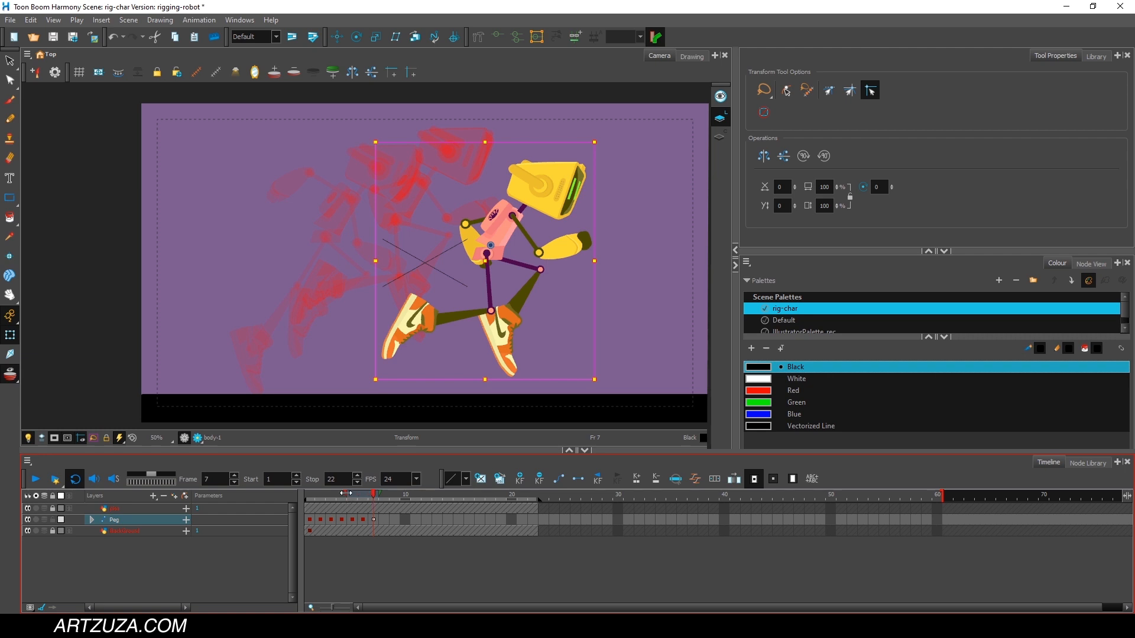
mouse_move(353, 492)
mouse_down()
mouse_move(365, 493)
mouse_move(323, 497)
mouse_move(374, 498)
mouse_up()
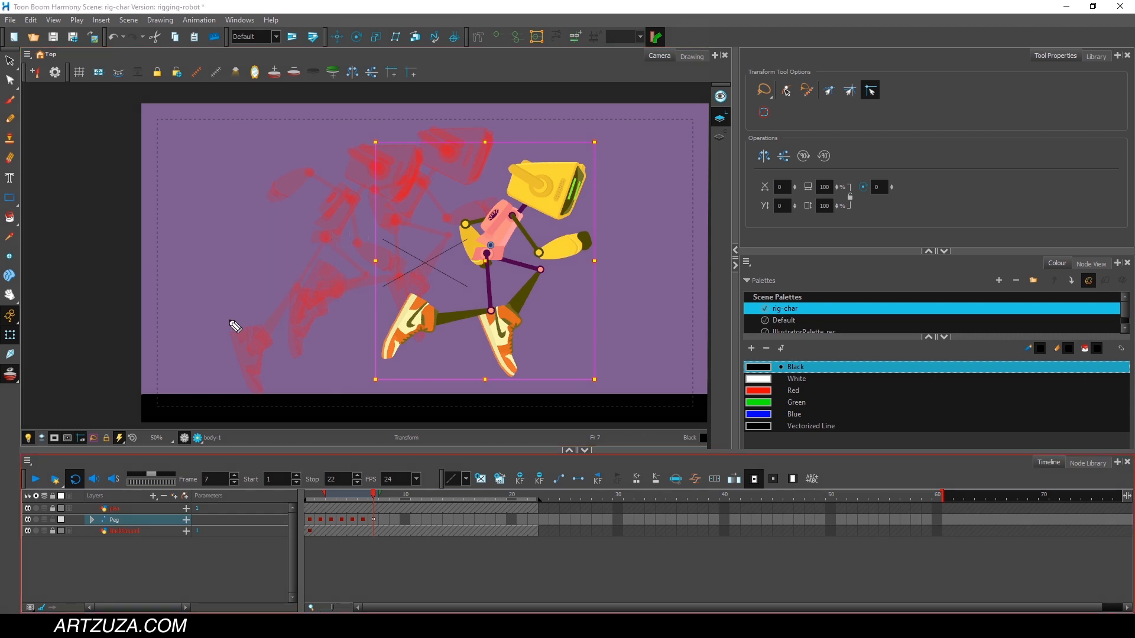
Sketch a temporary jump arc across the scene, compare the robot's poses with it up to frame 8, and clear it.
mouse_move(230, 319)
mouse_down()
mouse_move(321, 243)
mouse_move(391, 223)
mouse_move(485, 250)
mouse_move(556, 295)
mouse_up()
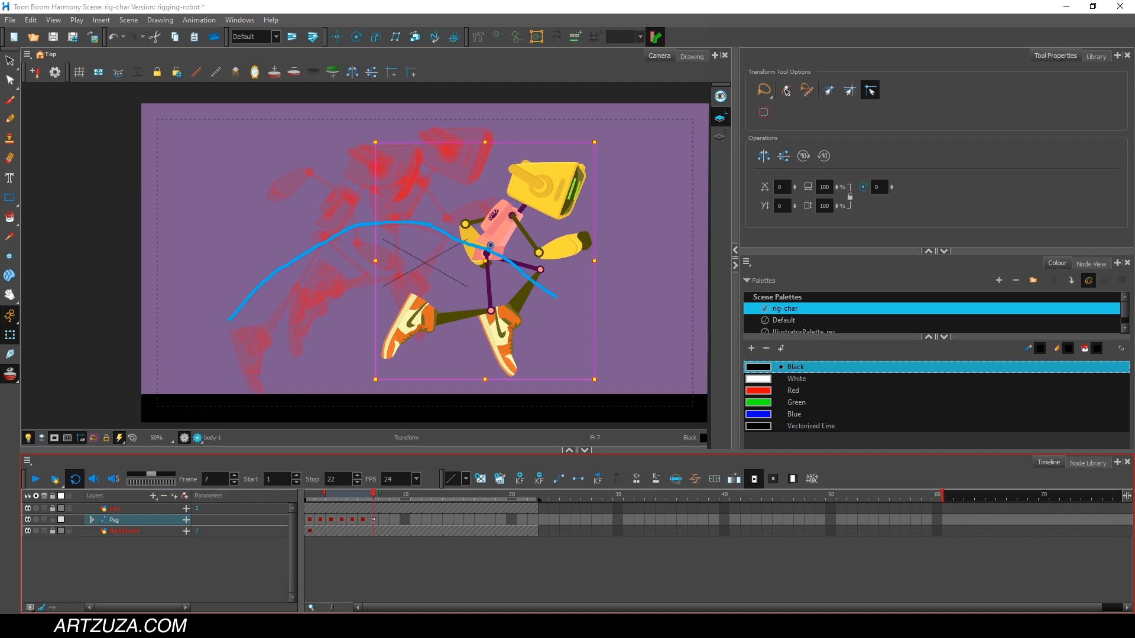
key(ctrl+z)
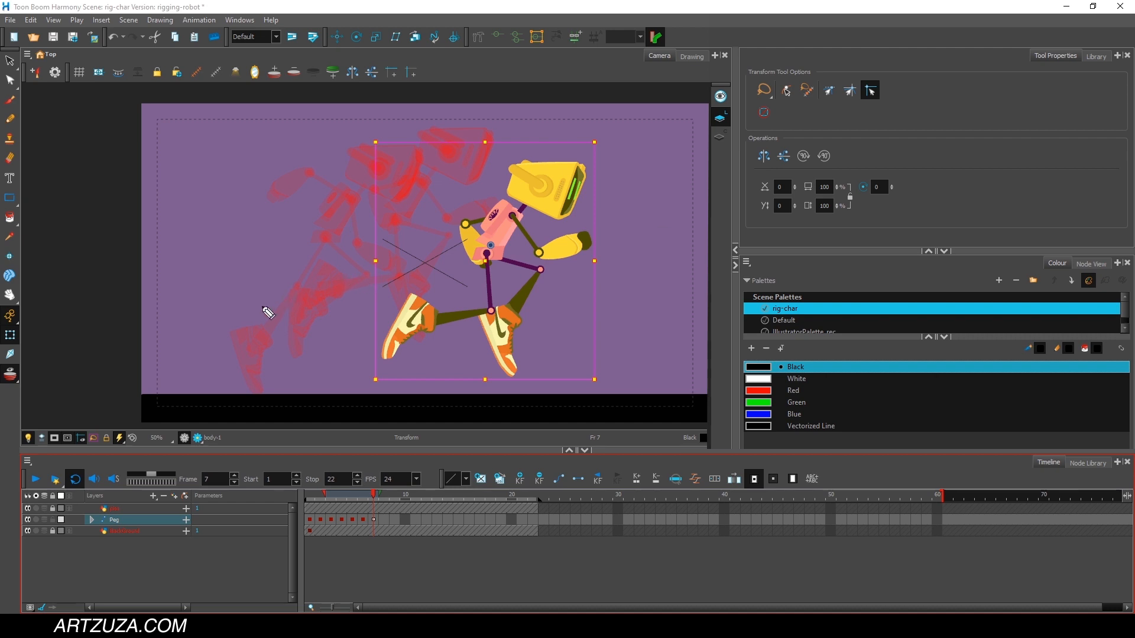
mouse_move(250, 298)
mouse_down()
mouse_move(337, 243)
mouse_move(410, 231)
mouse_move(510, 260)
mouse_move(629, 322)
mouse_up()
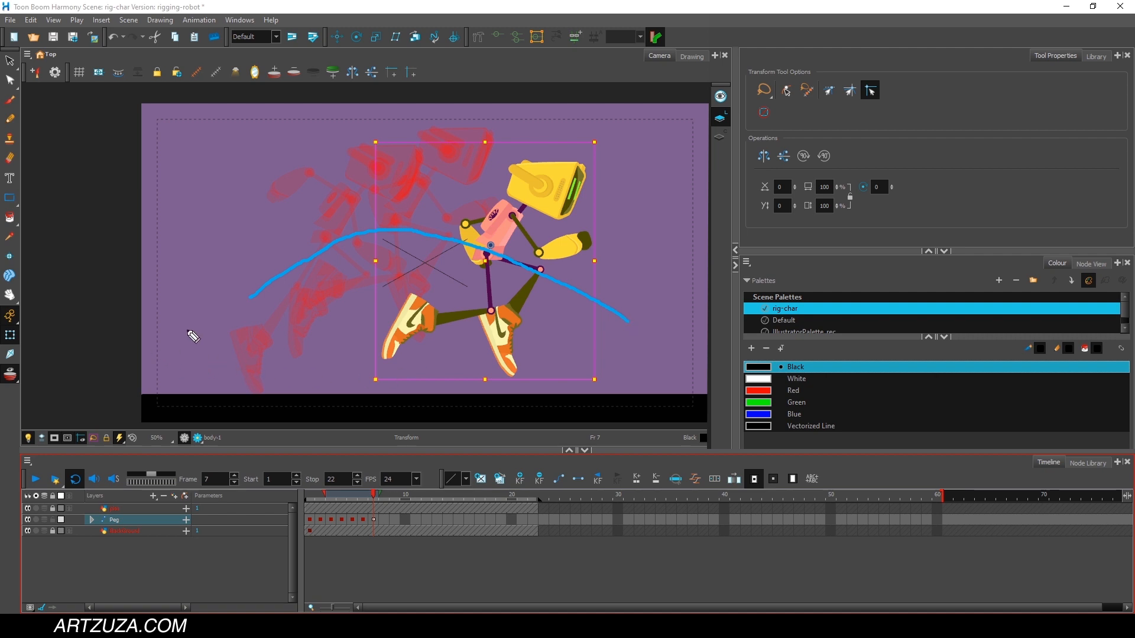
mouse_move(185, 304)
mouse_down()
mouse_move(180, 349)
mouse_move(181, 338)
mouse_move(183, 348)
mouse_move(288, 276)
mouse_up()
click(323, 497)
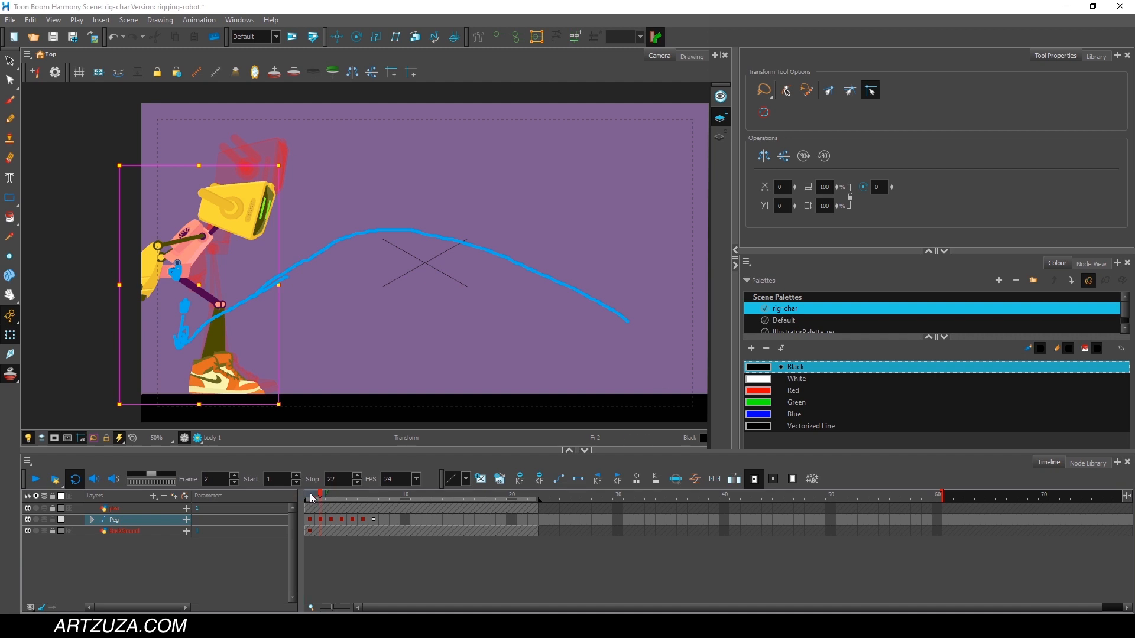
drag(311, 497, 381, 485)
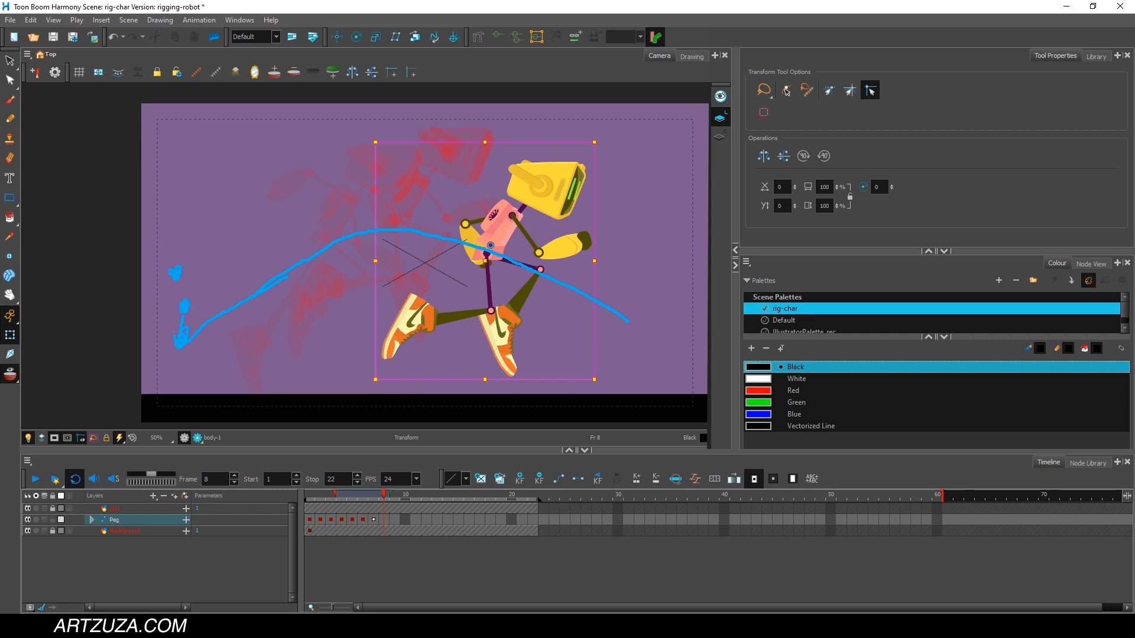
key(ctrl+shift+7)
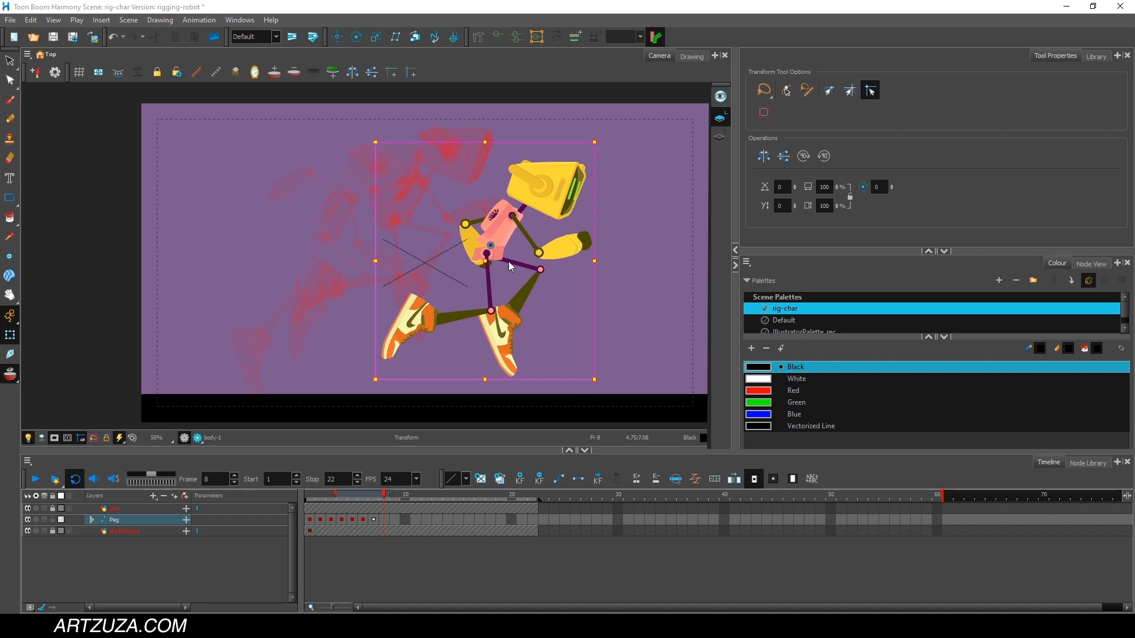
At frame 8, extend the far leg down and forward, with its foot reaching ahead and toe raised.
click(645, 296)
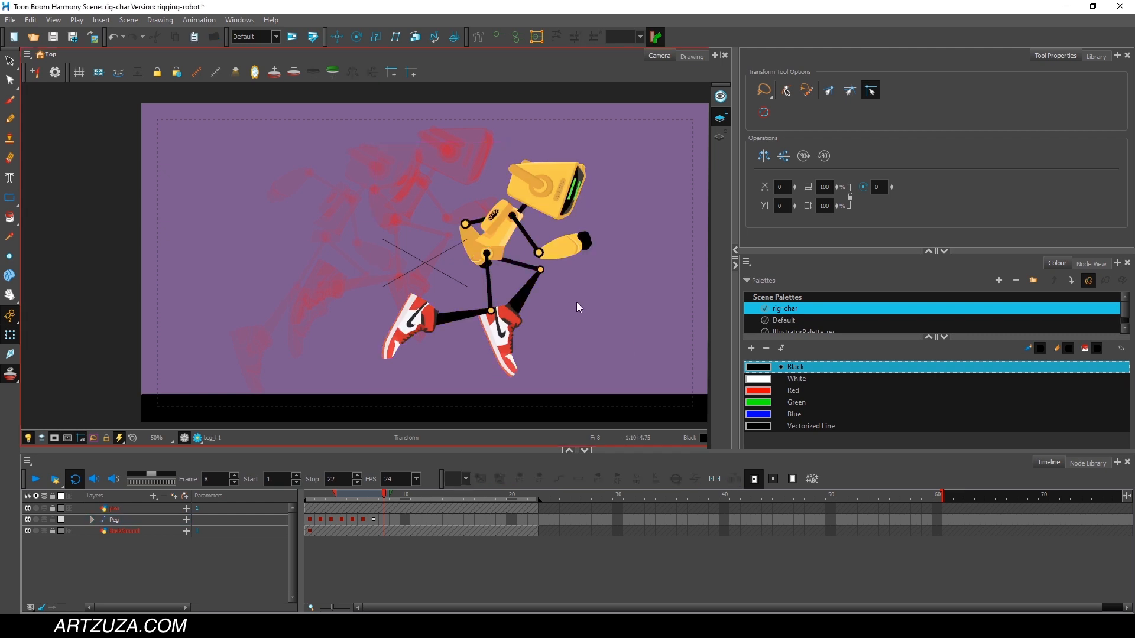
click(522, 265)
drag(553, 383, 608, 294)
click(592, 352)
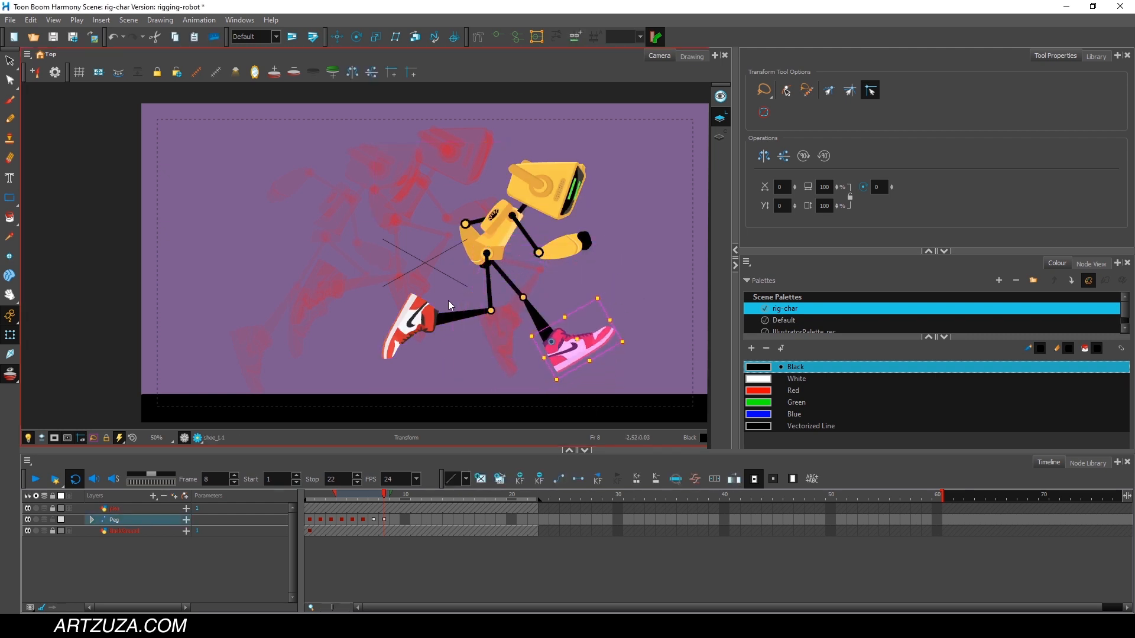
At frame 8, swing the near leg forward beside the far leg, lifting its thigh and adjusting the lower leg.
click(489, 282)
drag(502, 254, 484, 195)
click(569, 340)
drag(600, 302, 577, 252)
click(537, 322)
drag(627, 296, 624, 282)
click(513, 256)
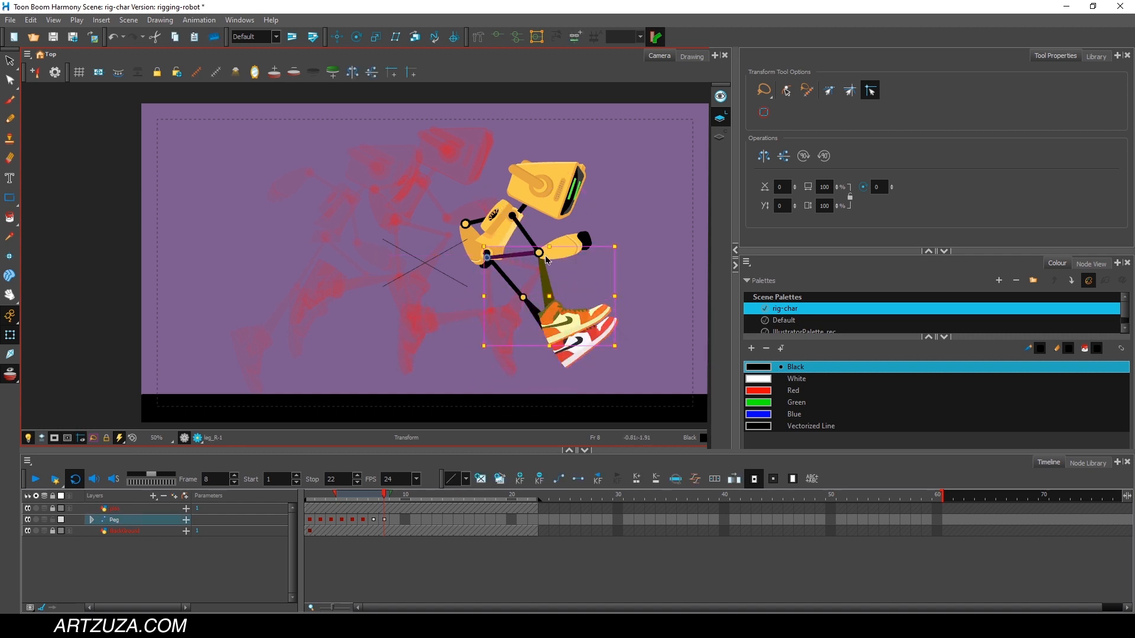
click(547, 263)
mouse_move(620, 243)
mouse_down()
mouse_move(610, 203)
mouse_move(631, 271)
mouse_move(628, 261)
mouse_up()
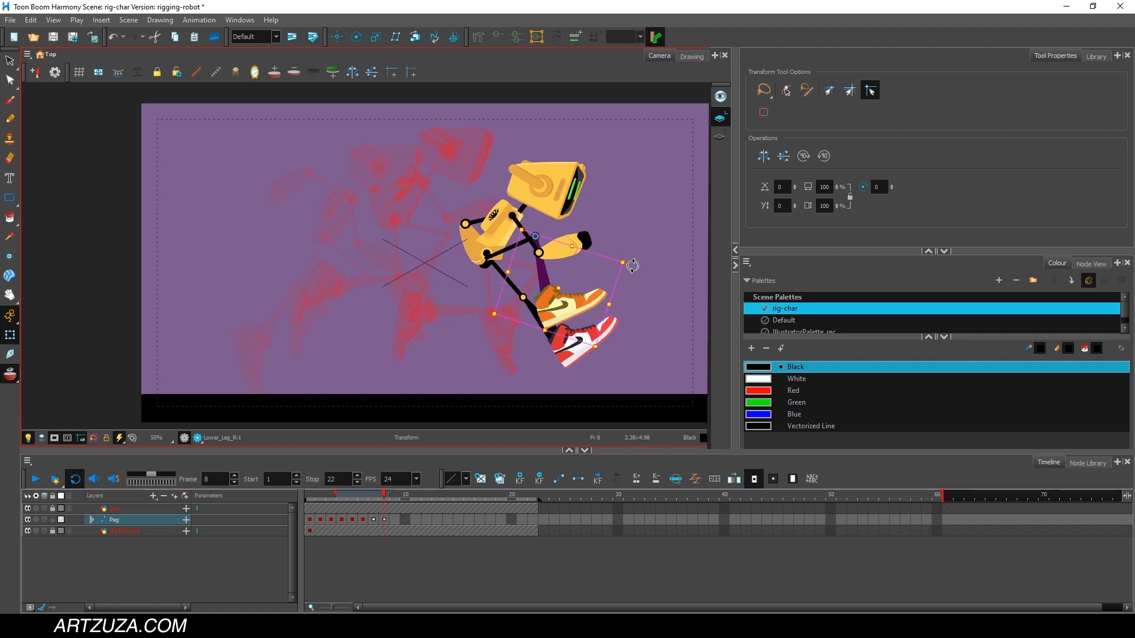
At frame 8, rotate the robot's upper body backward and rotate both head antennae upward.
click(507, 238)
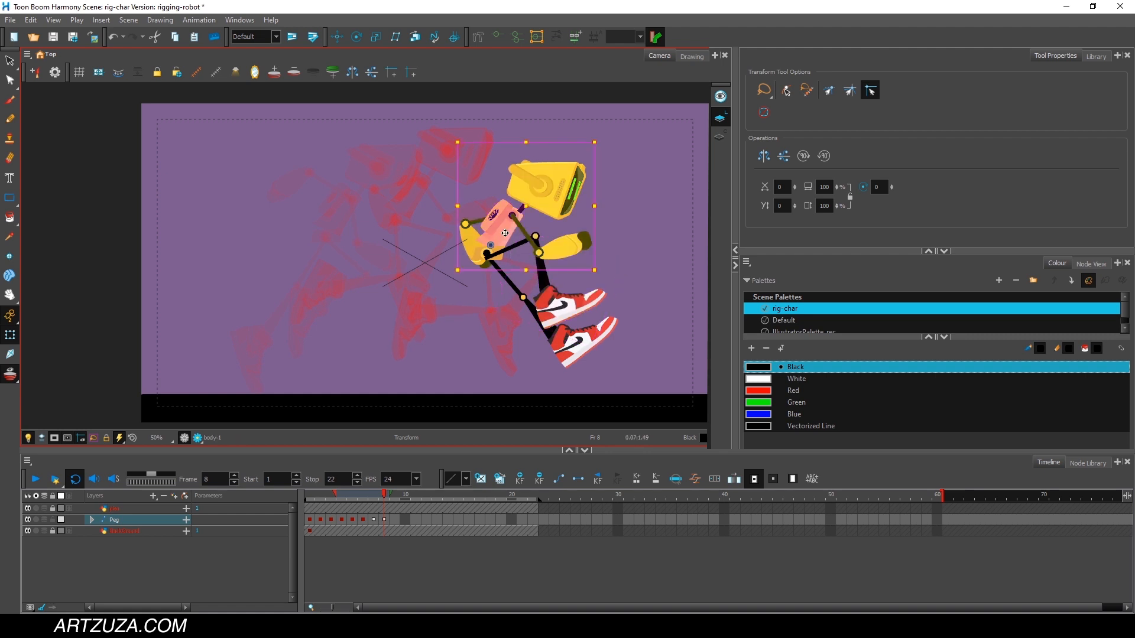
drag(594, 137, 494, 130)
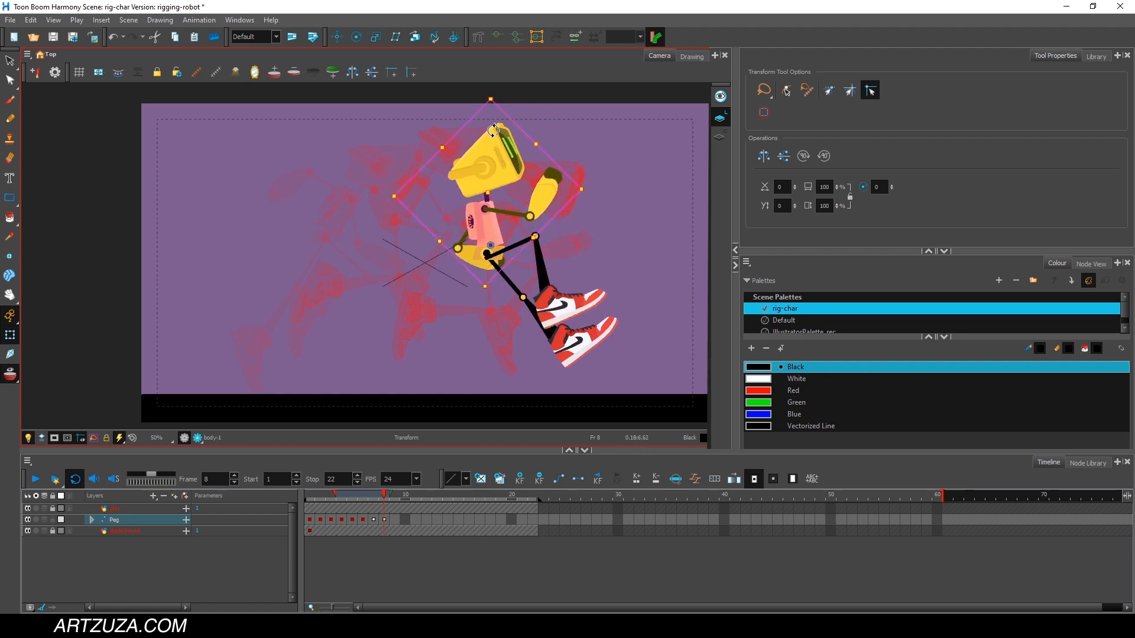
click(587, 137)
click(468, 170)
drag(500, 144, 516, 165)
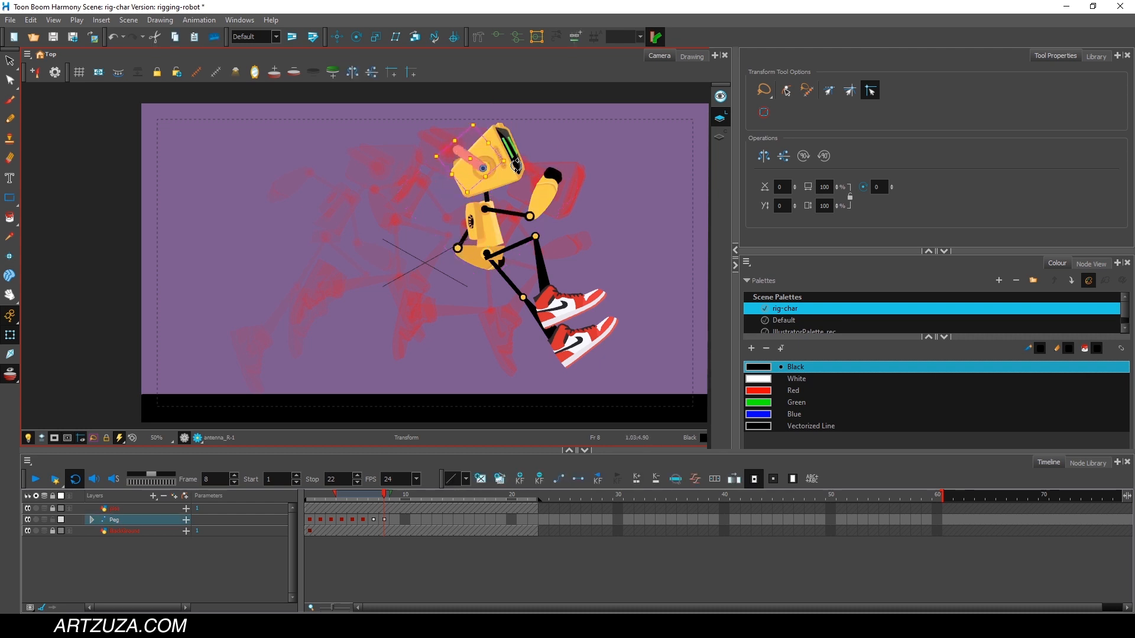
click(456, 166)
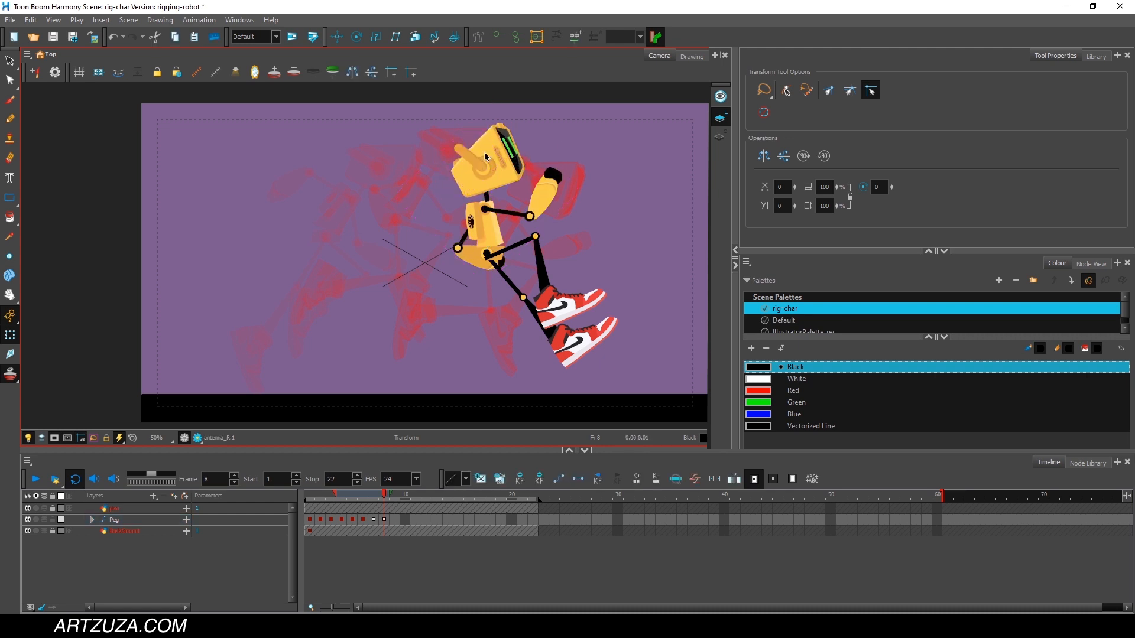
click(455, 163)
click(548, 138)
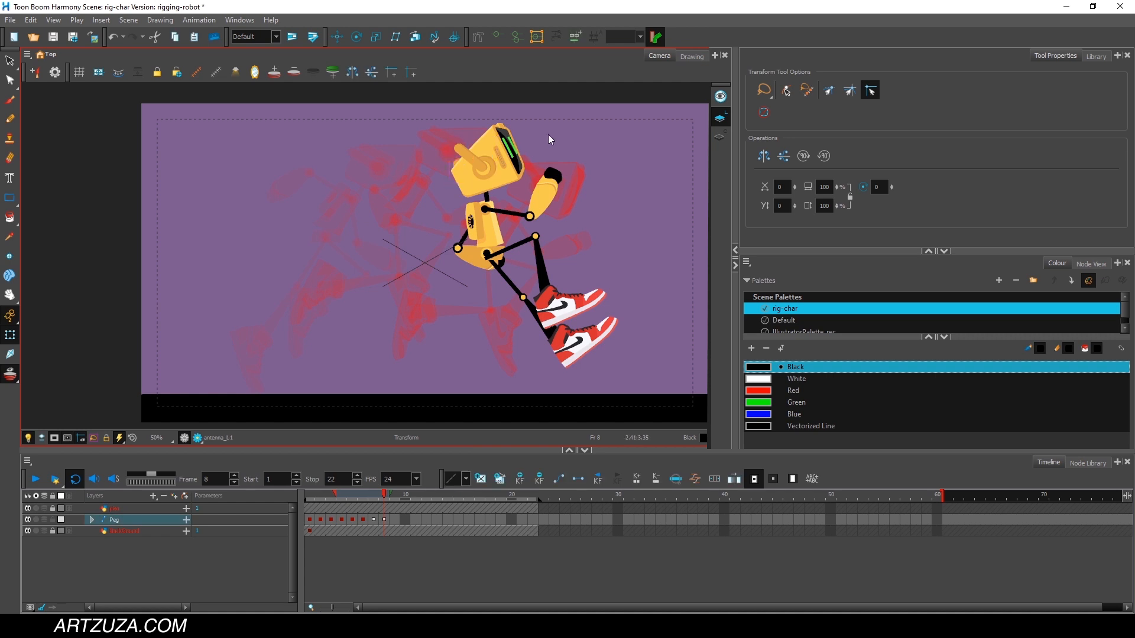
click(456, 165)
drag(513, 144, 518, 149)
At frame 8, lean the upper body further back, and move the whole robot forward and down with the Peg layer.
click(493, 238)
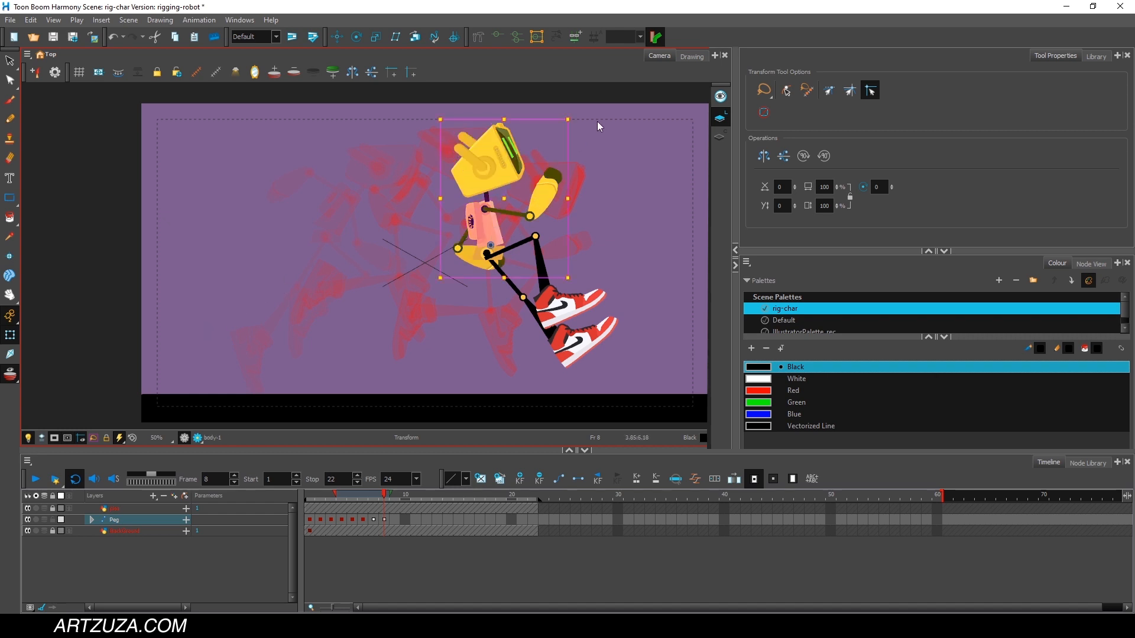
mouse_move(573, 119)
mouse_down()
mouse_move(535, 111)
mouse_move(512, 122)
mouse_up()
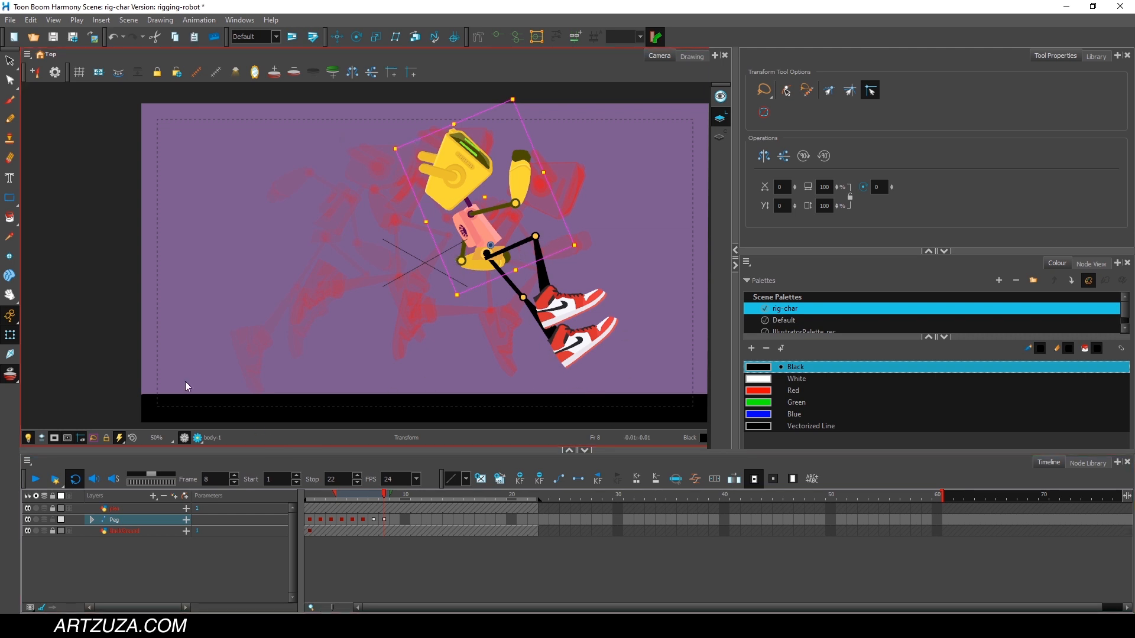
click(150, 553)
click(117, 518)
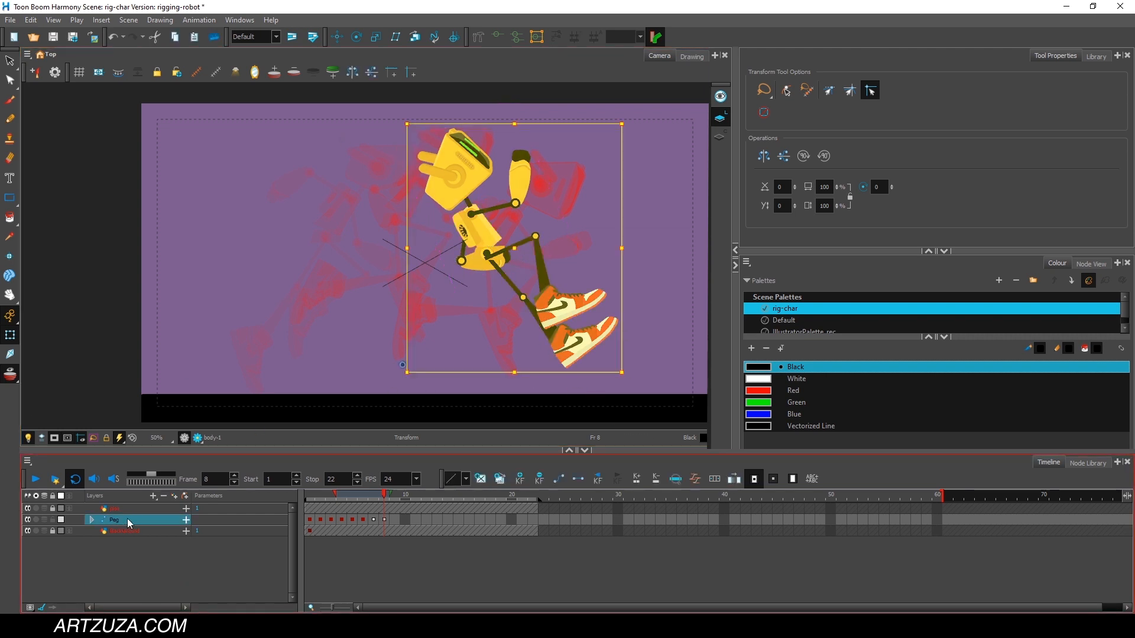
drag(492, 241, 516, 266)
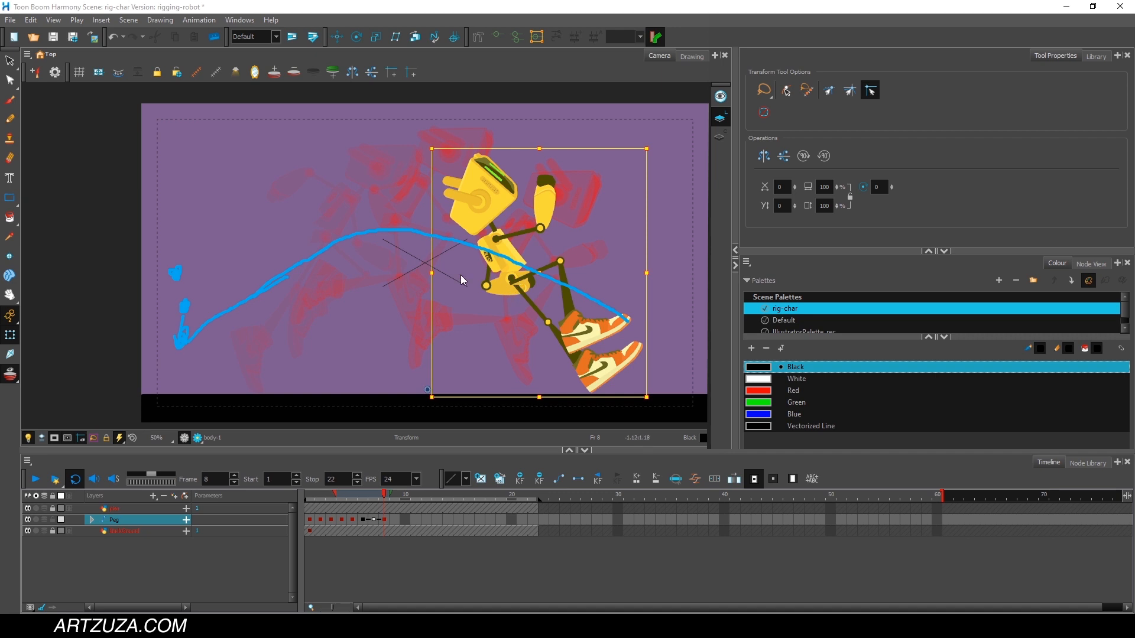
At frame 8, swing the near arm down behind the body and the far arm up in front, adjusting the near forearm.
click(522, 227)
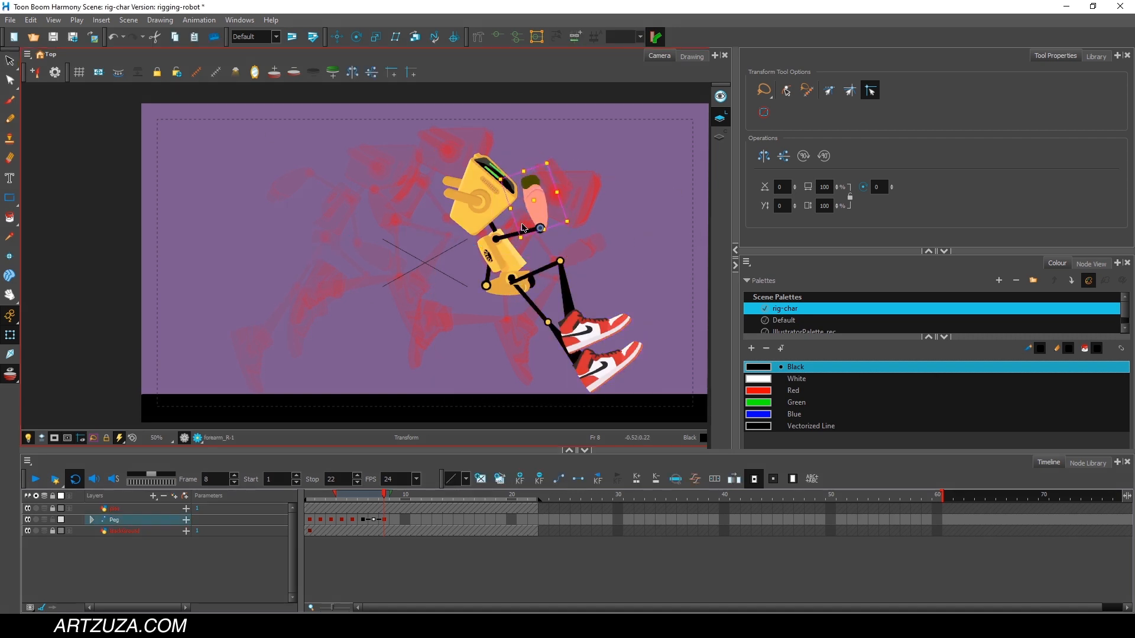
drag(511, 237, 415, 352)
click(502, 287)
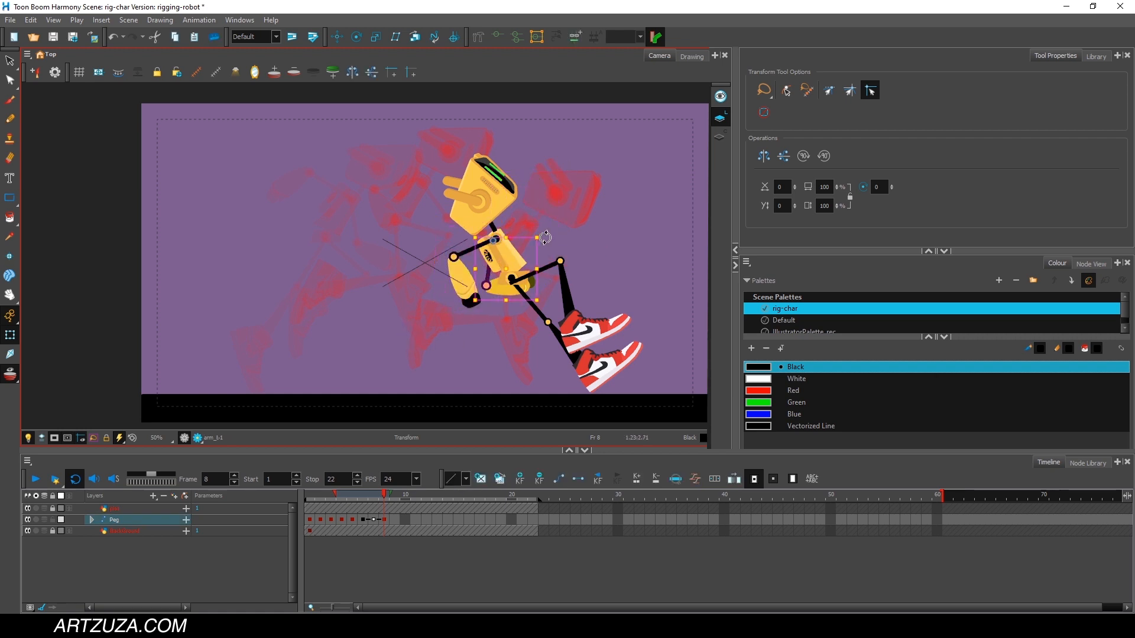
drag(540, 239, 471, 141)
drag(562, 199, 545, 168)
click(520, 240)
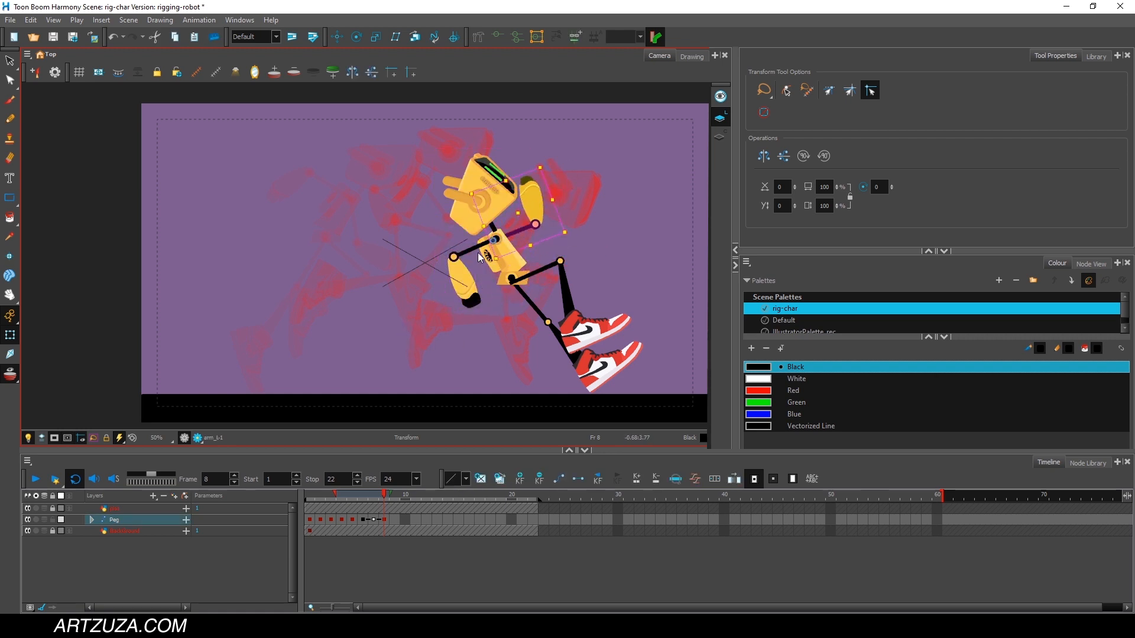
click(470, 281)
drag(493, 260, 516, 294)
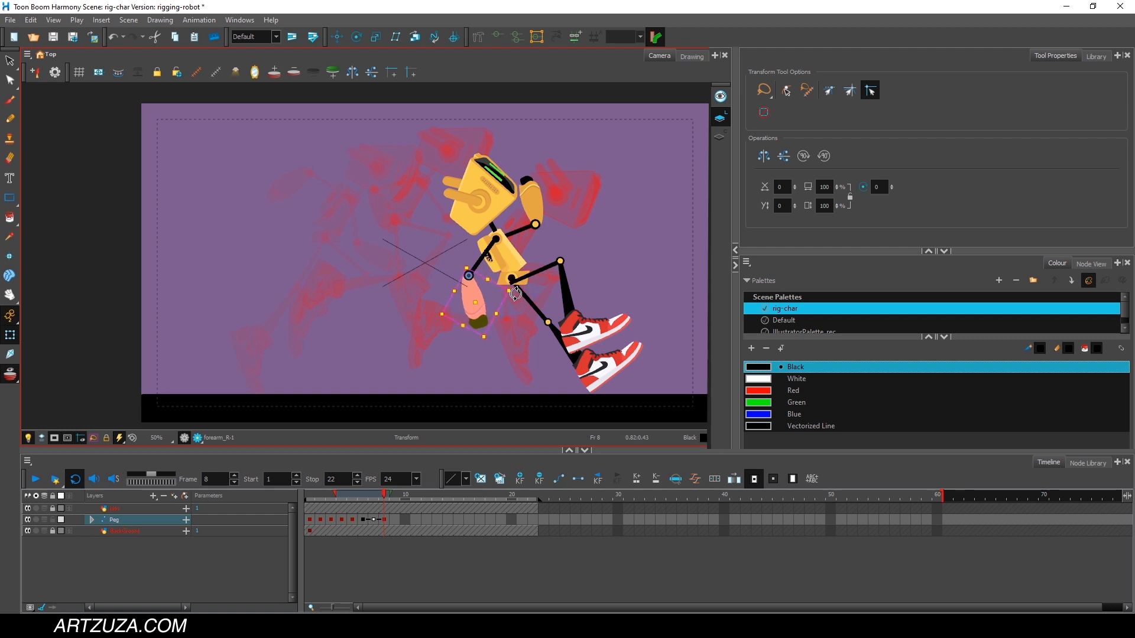
Move the Peg layer's frame 8 keyframe to frame 7 and set frames 6 and 7 as stop-motion keyframes.
mouse_move(383, 497)
mouse_down()
mouse_move(324, 501)
mouse_move(375, 500)
mouse_move(364, 501)
mouse_up()
drag(384, 520, 374, 520)
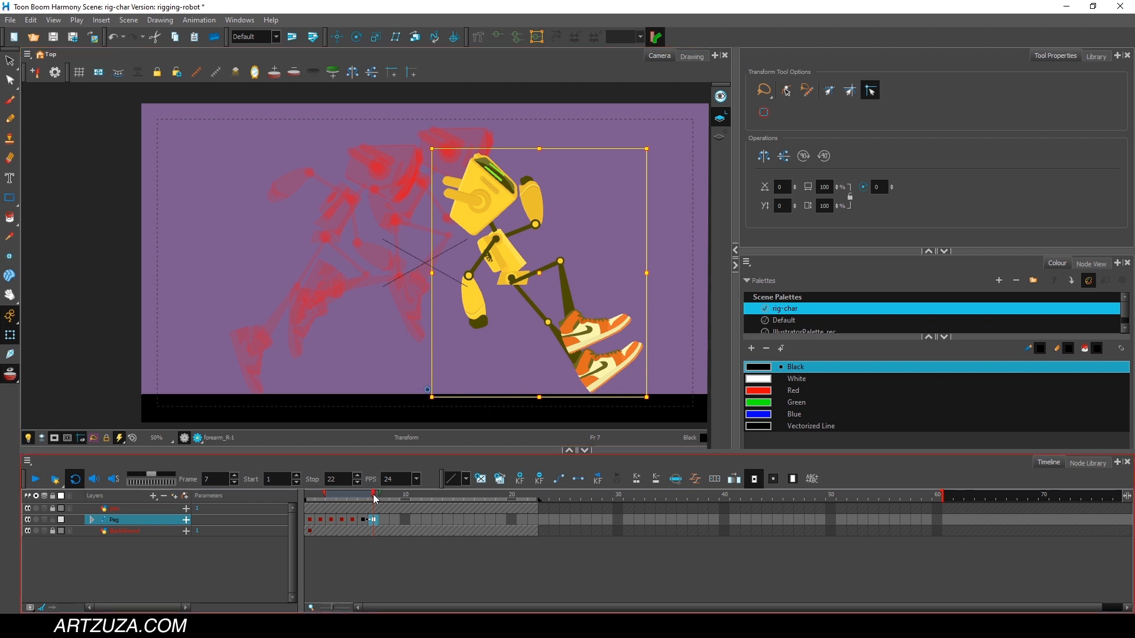
drag(370, 500, 372, 521)
right_click(370, 517)
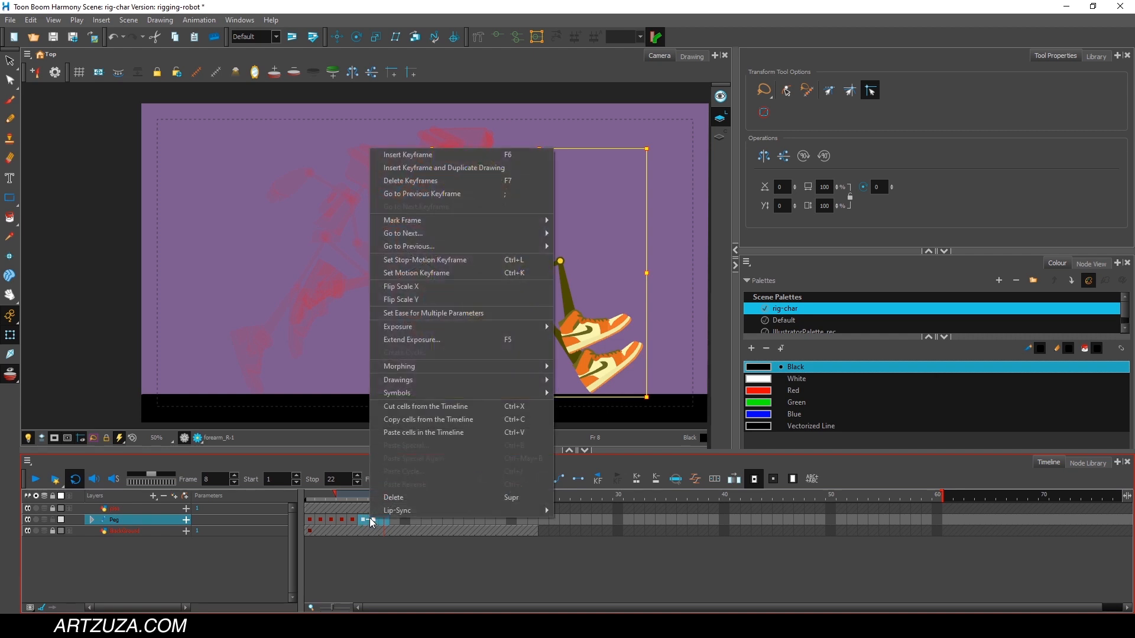
click(448, 260)
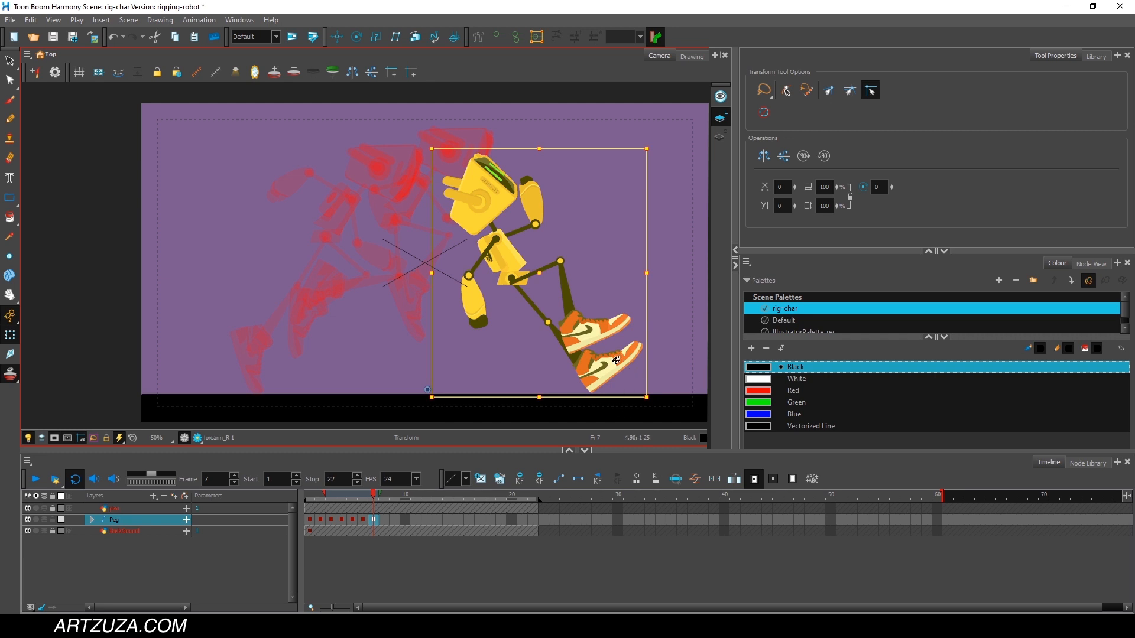
At frame 8, rotate both of the robot's legs into a knees-bent landing pose with the feet reaching forward.
click(384, 495)
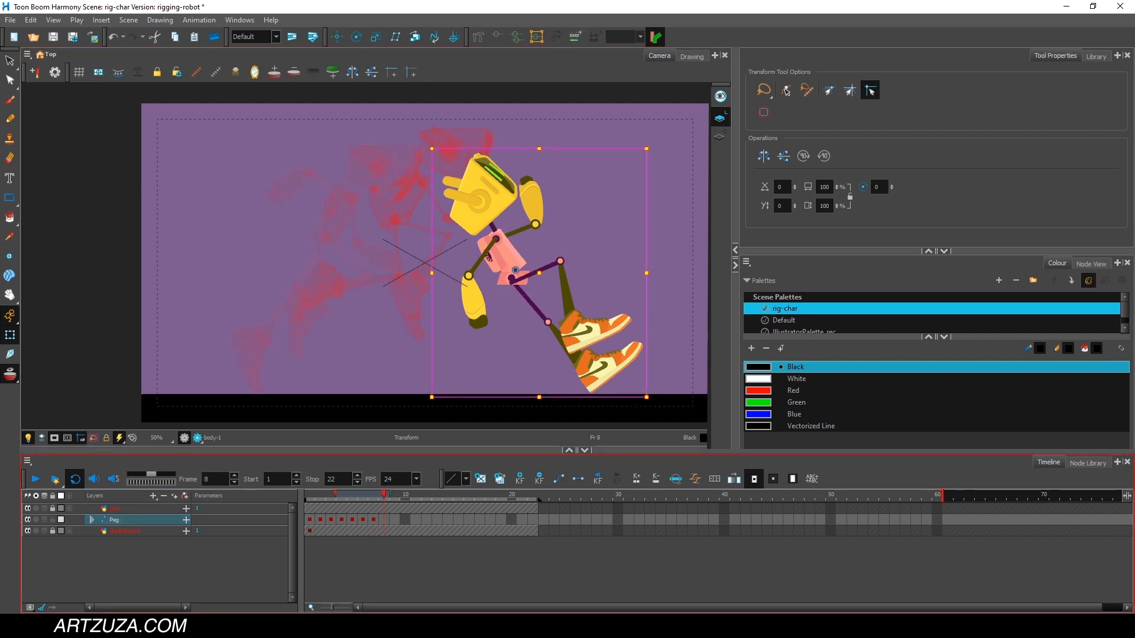
click(534, 304)
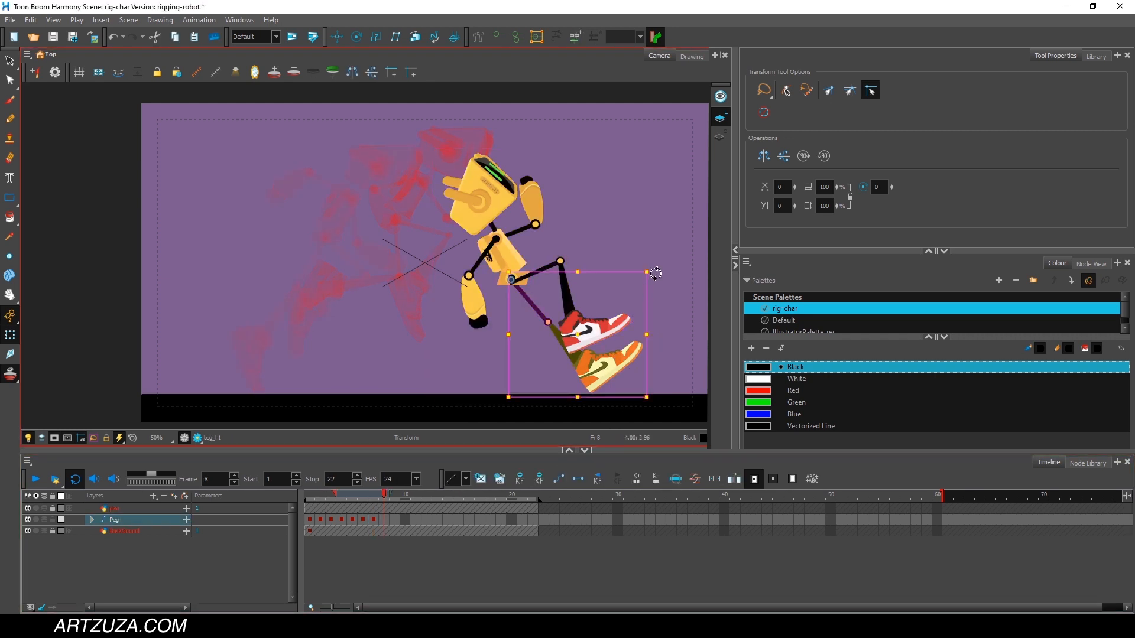
drag(656, 273, 654, 172)
click(587, 301)
drag(666, 253, 627, 368)
click(547, 267)
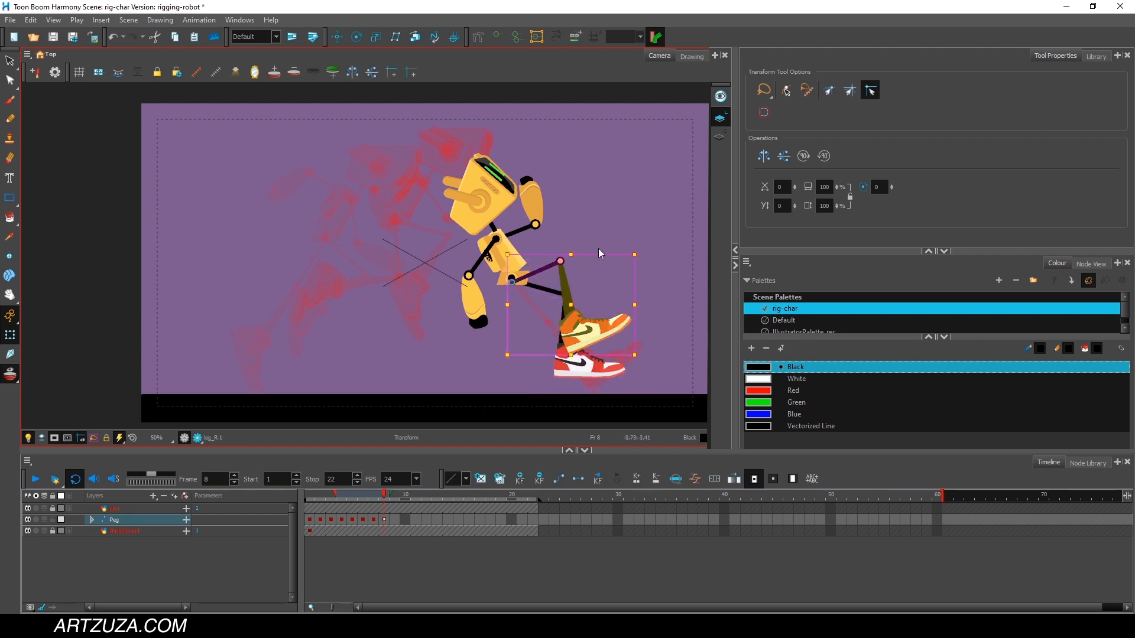
drag(637, 253, 626, 227)
click(551, 292)
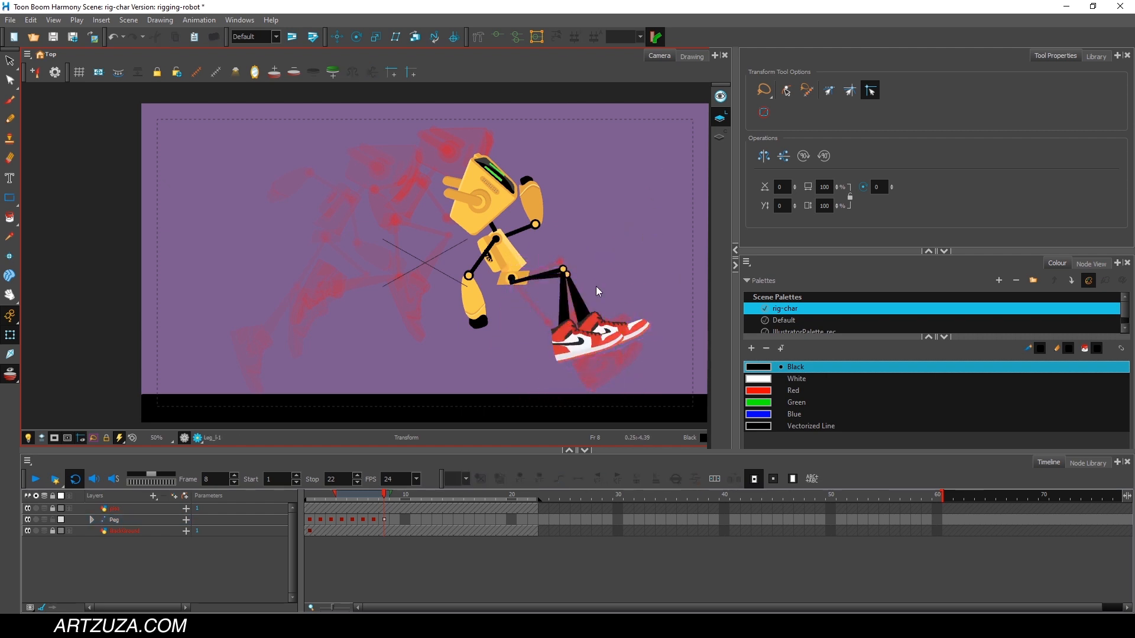
click(580, 304)
drag(649, 271, 631, 237)
click(549, 274)
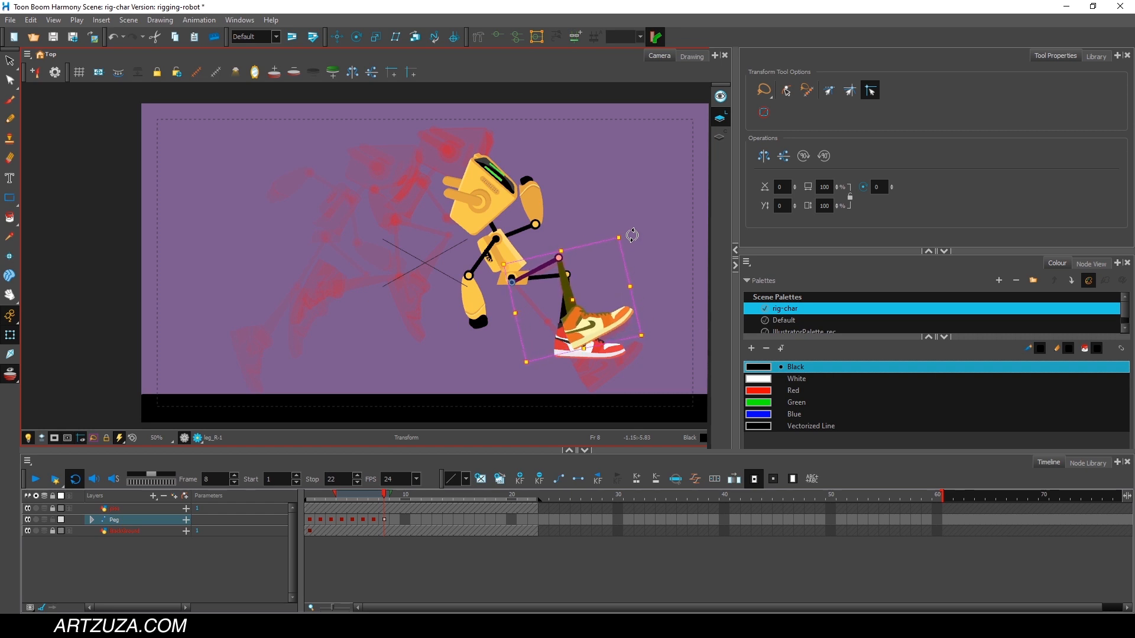
At frame 8, swing the robot's upper body forward and tilt the head to face ahead.
click(510, 247)
drag(553, 154, 614, 226)
click(541, 229)
click(524, 244)
drag(606, 149, 629, 173)
click(567, 200)
drag(609, 154, 590, 139)
At frame 8, rotate the near arm and forearm down behind the body and lower the far arm in front.
click(512, 235)
drag(546, 221, 537, 207)
click(610, 213)
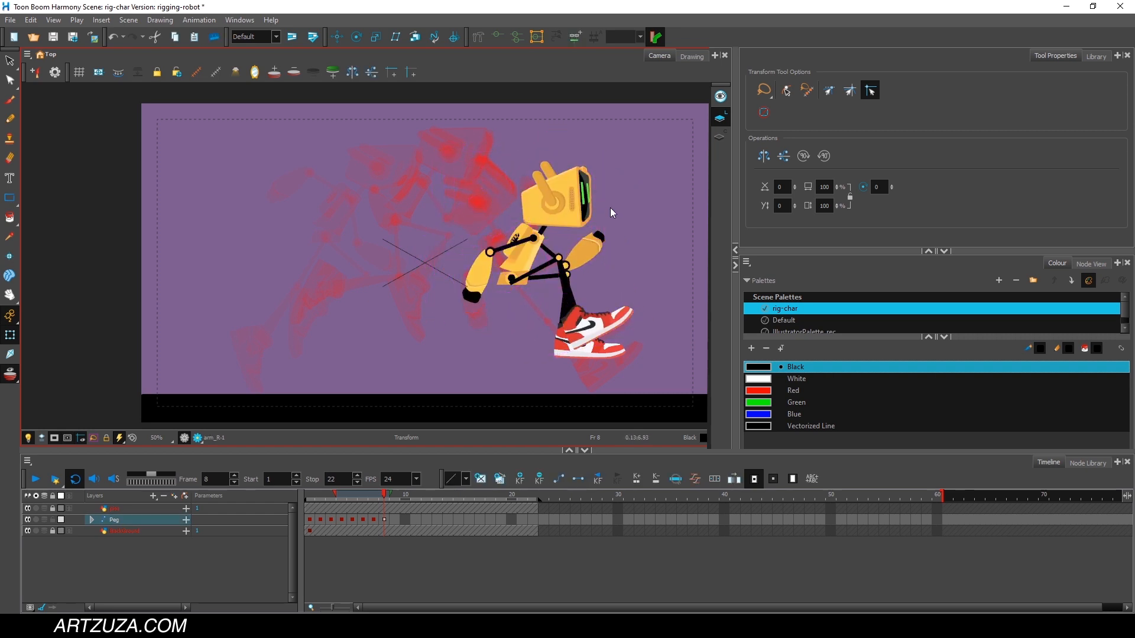
click(481, 275)
drag(512, 251, 508, 243)
click(549, 249)
drag(617, 223, 616, 253)
At frame 8, move the whole robot forward and down with the Peg layer so the shoes touch the ground.
click(136, 546)
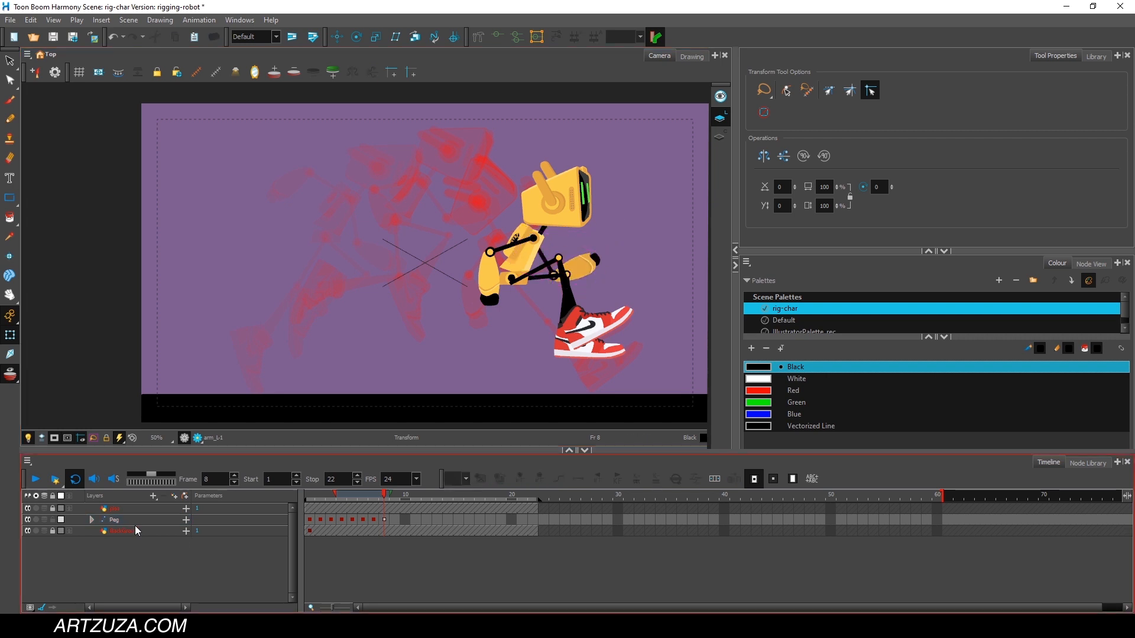
click(131, 519)
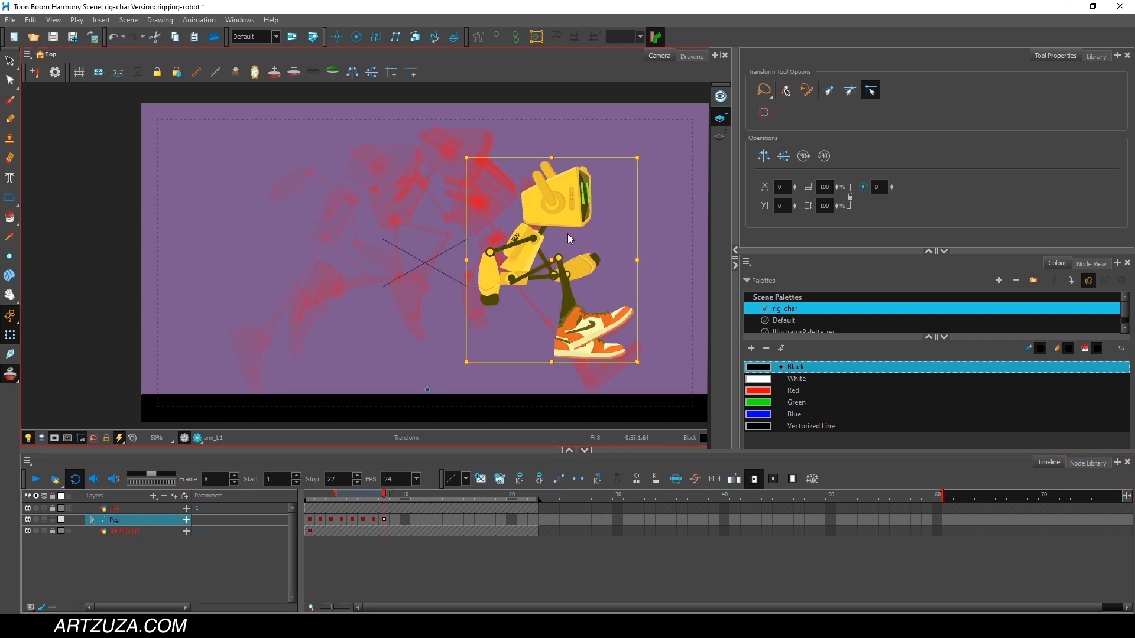
drag(534, 249, 573, 280)
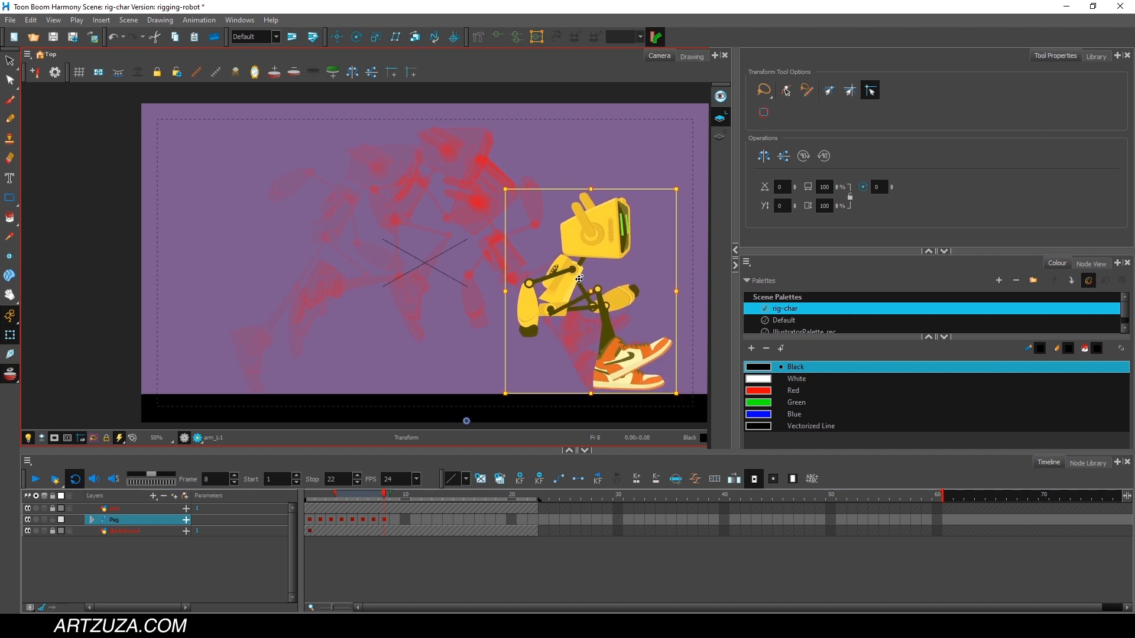
scroll(625, 327, up, 2)
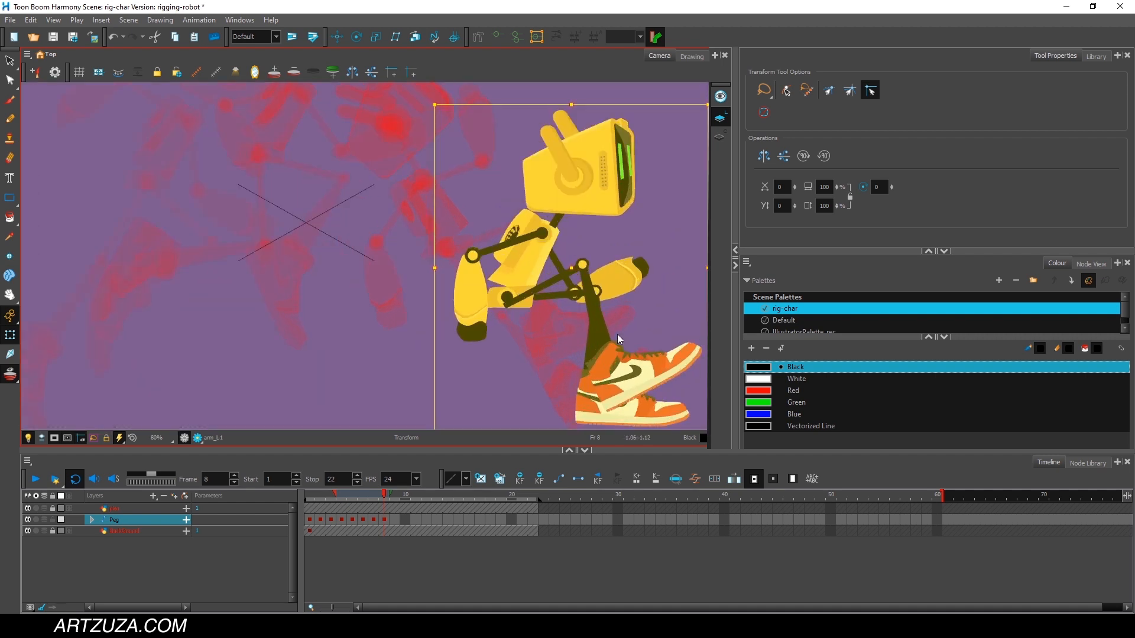
key(space)
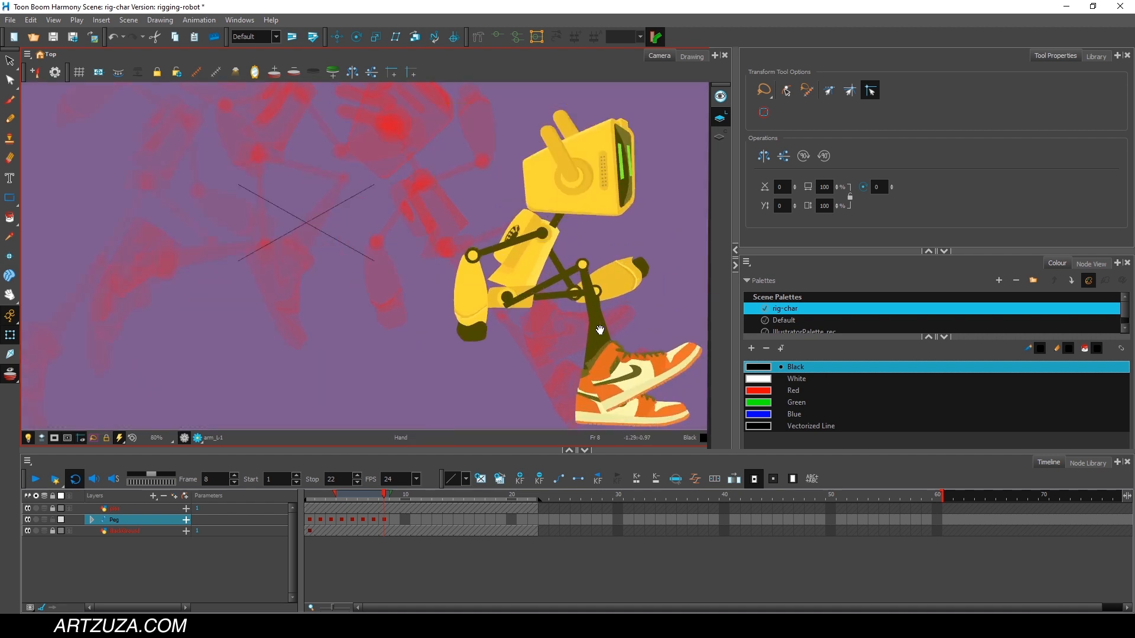
drag(612, 337, 547, 231)
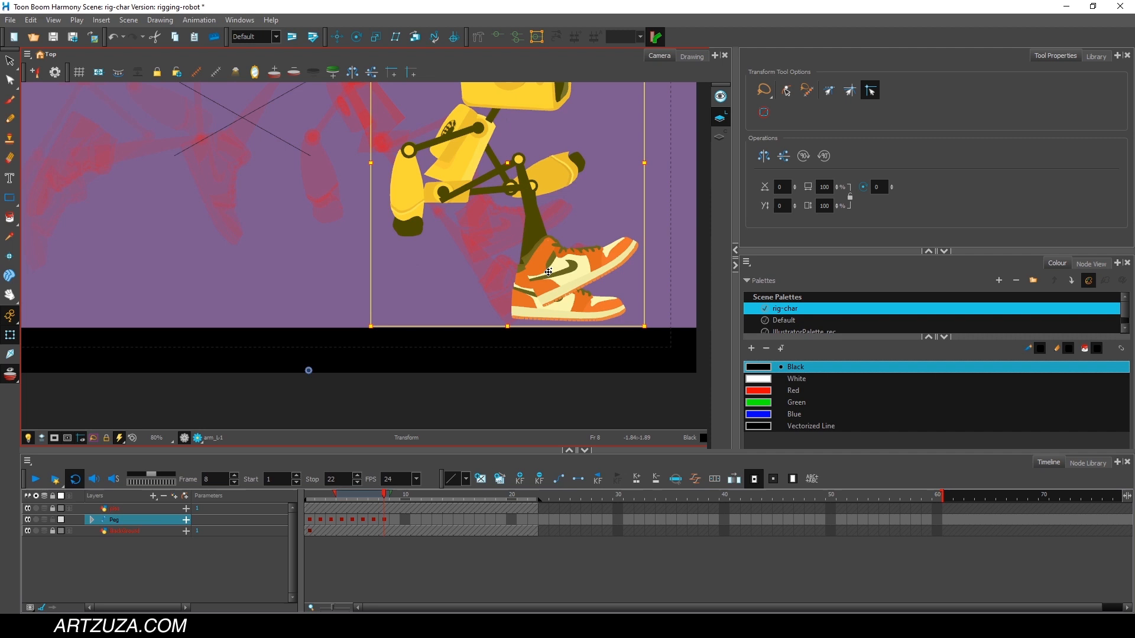
drag(549, 272, 535, 312)
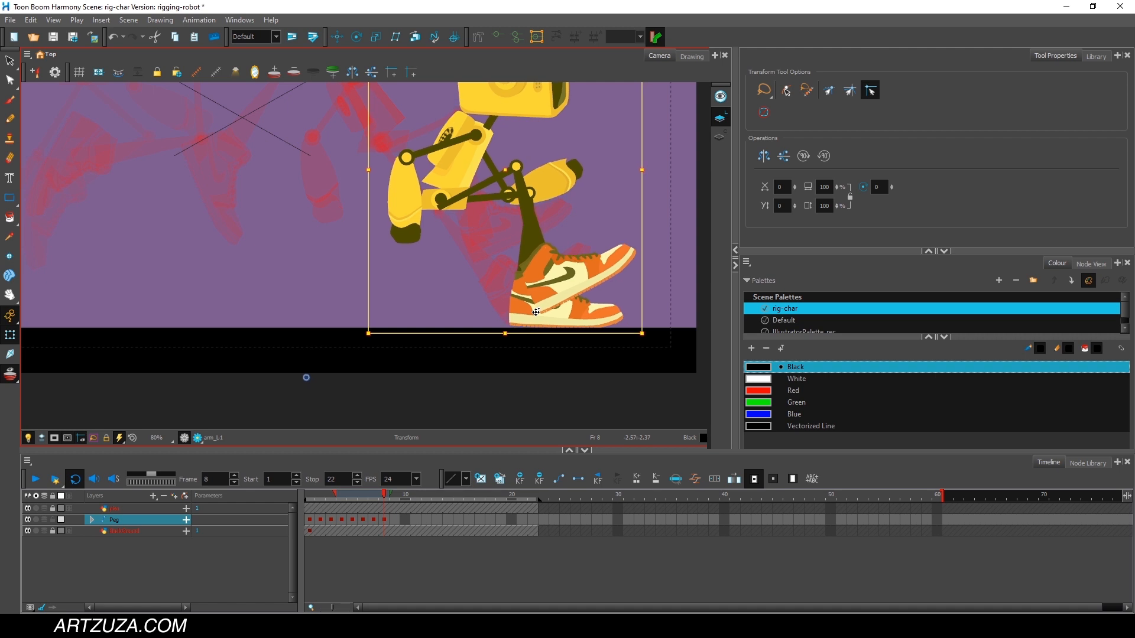
Step through frames 7 to 9 to compare the landing poses.
click(377, 495)
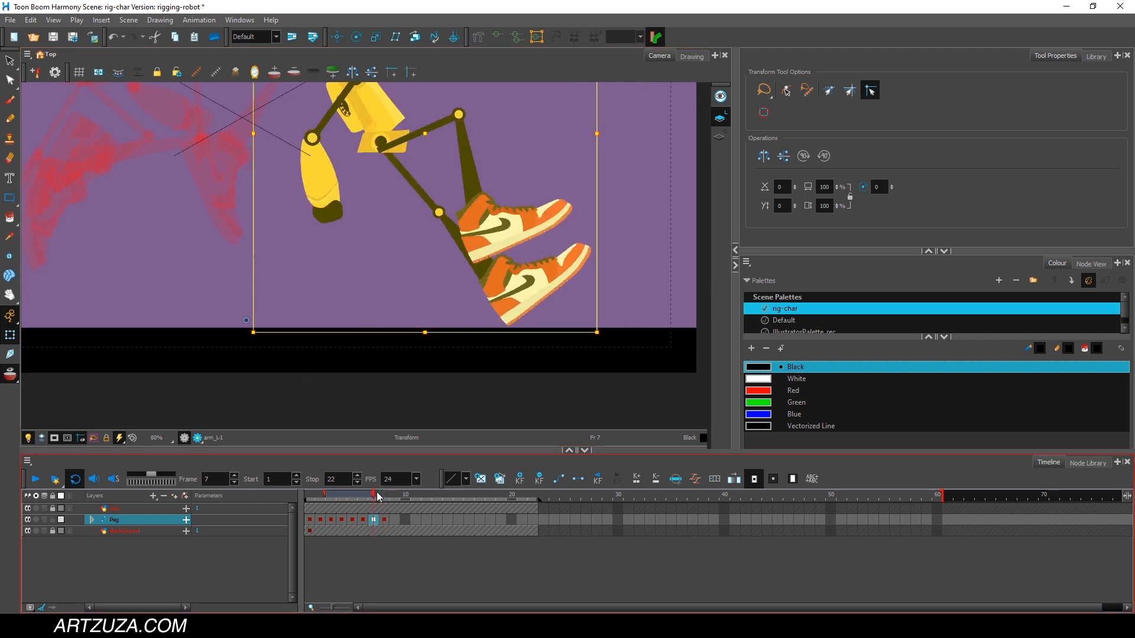
drag(377, 492, 383, 492)
scroll(497, 267, down, 2)
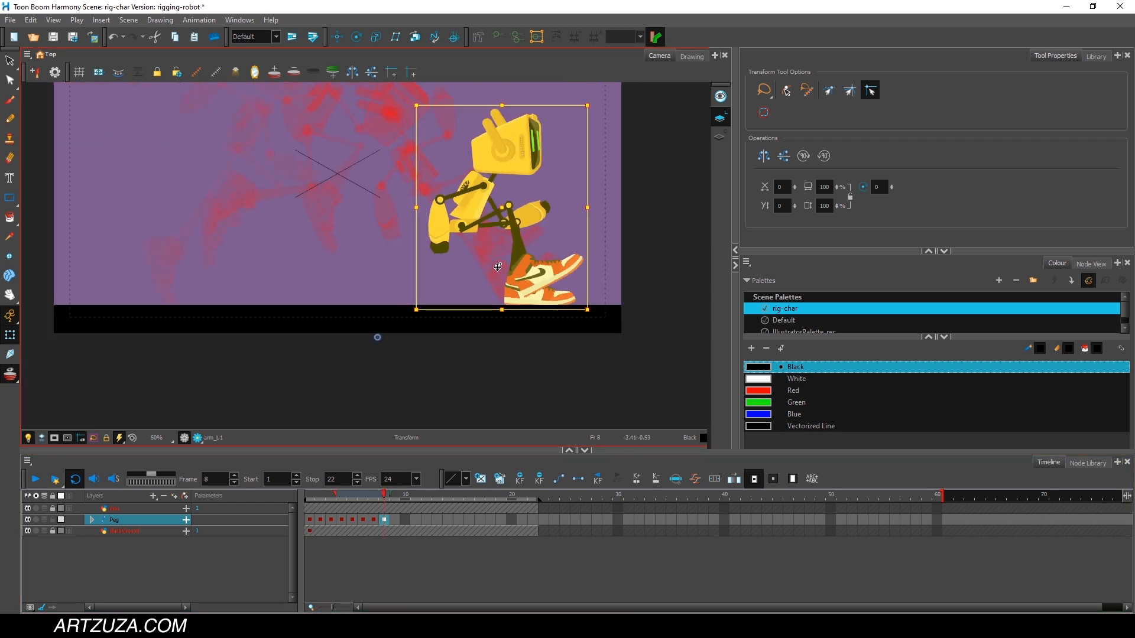
drag(498, 267, 500, 323)
drag(323, 496, 394, 480)
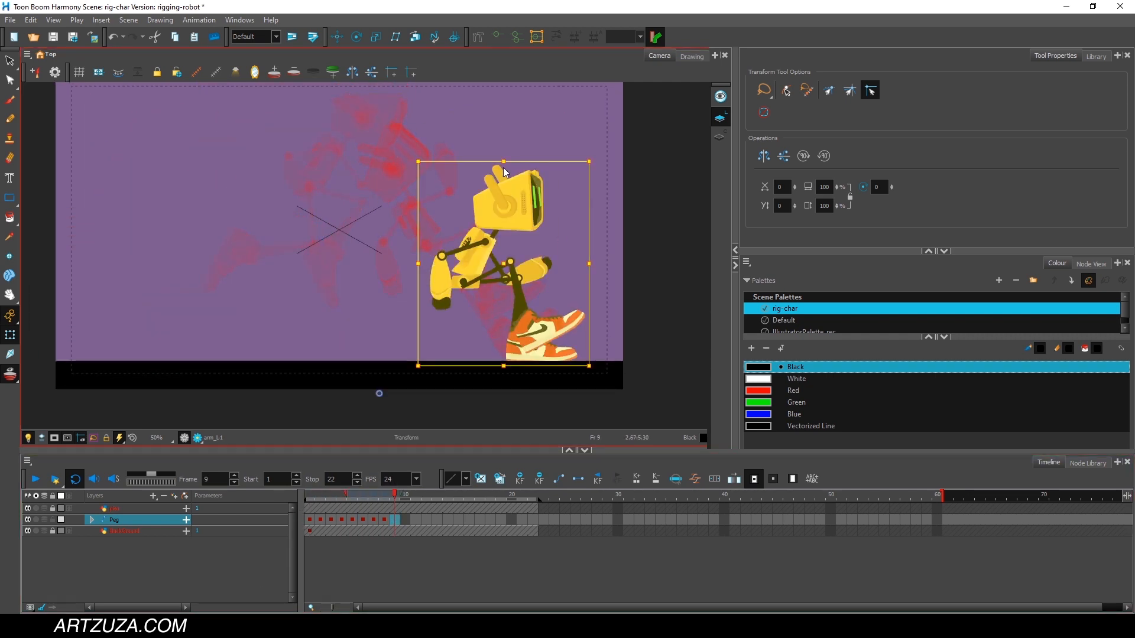
click(384, 495)
mouse_move(642, 130)
mouse_down()
mouse_move(328, 339)
mouse_move(591, 171)
mouse_up()
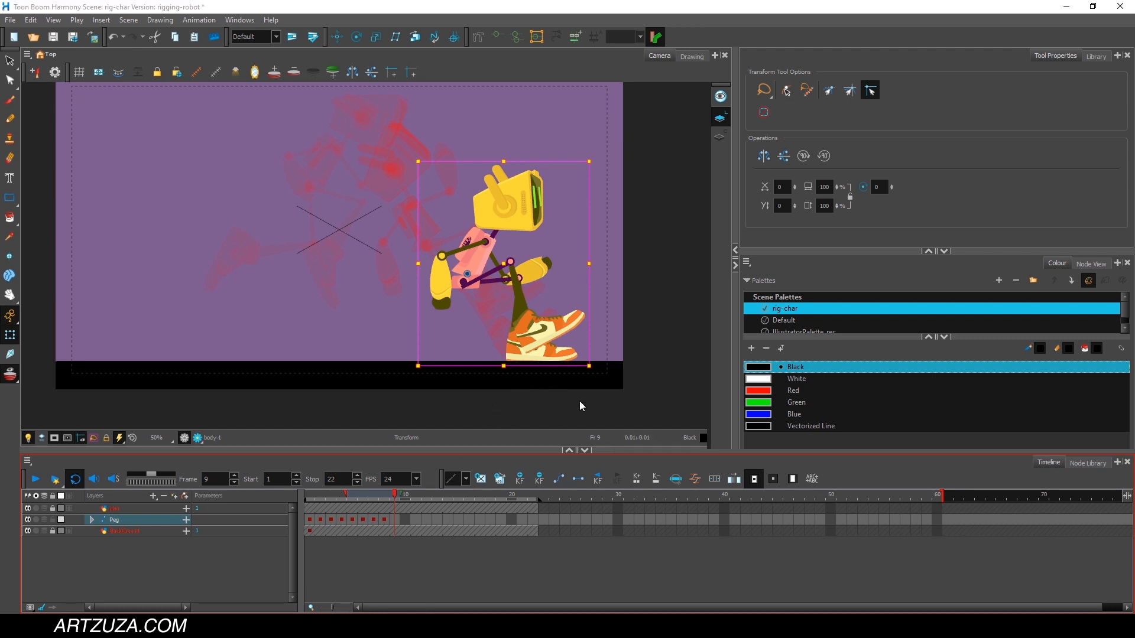
At frame 9, rotate both legs down beneath the robot and level the near shoe.
click(527, 291)
click(502, 280)
drag(577, 273, 559, 308)
click(512, 364)
click(498, 268)
drag(592, 252, 557, 279)
click(507, 354)
click(511, 299)
click(523, 354)
drag(590, 320, 596, 355)
drag(389, 495, 396, 500)
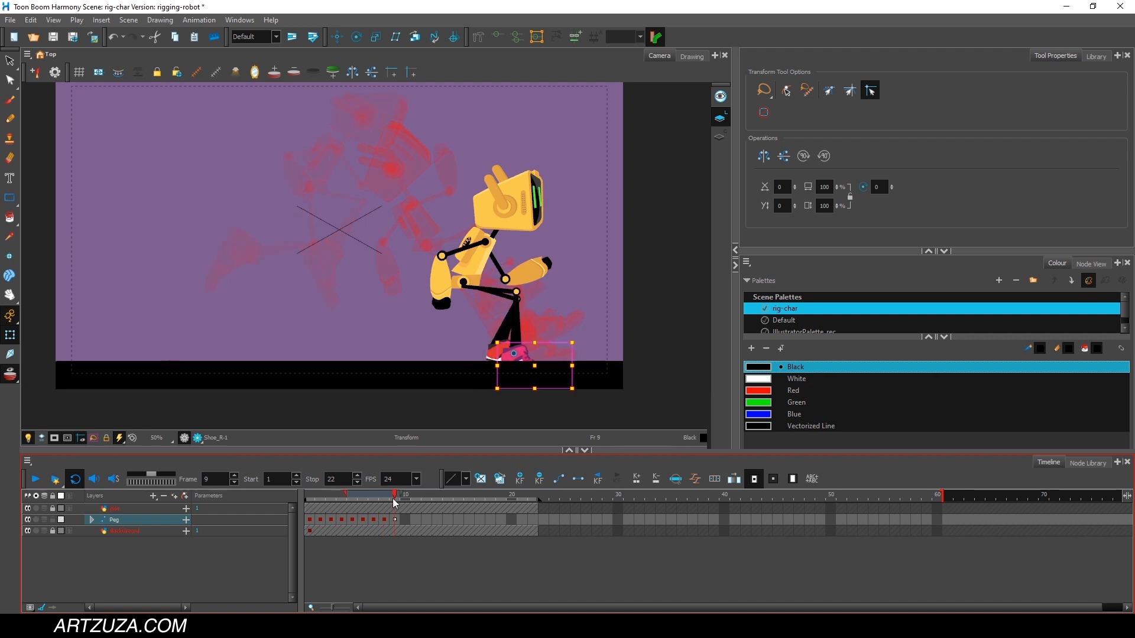
At frame 9, lean the upper body further forward and tilt the head slightly back.
click(480, 254)
drag(561, 157, 576, 172)
click(522, 210)
drag(570, 164, 566, 160)
click(390, 495)
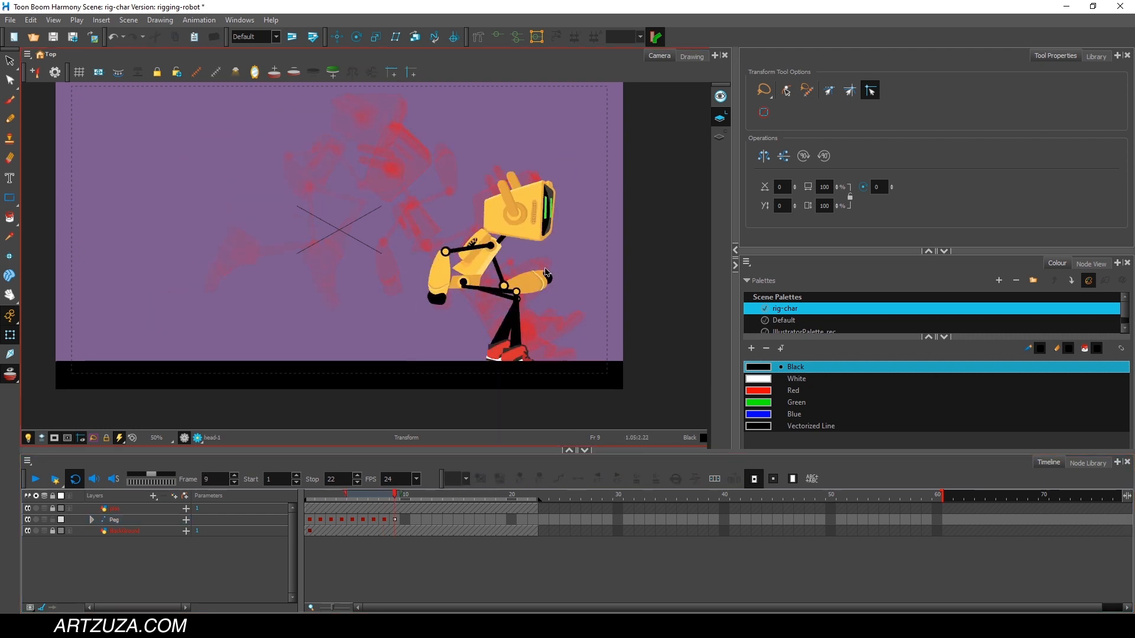
At frame 9, move the whole robot forward and up until its shoes rest on the ground, checking against frame 8.
click(468, 278)
click(398, 495)
click(466, 282)
key(b)
drag(465, 282, 492, 261)
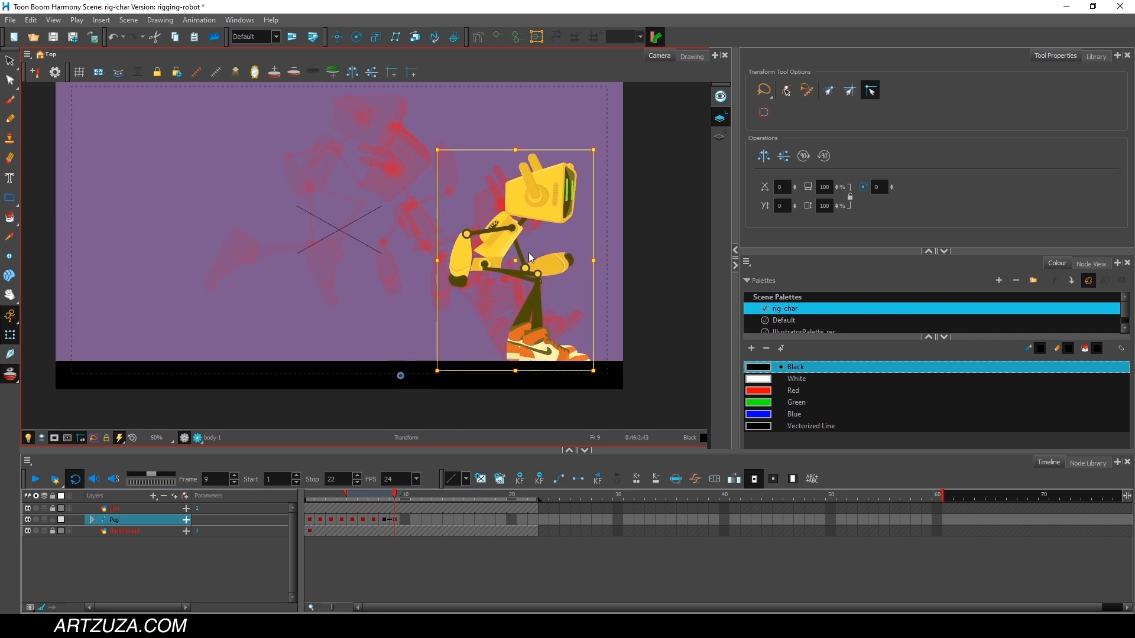
scroll(541, 367, up, 2)
scroll(496, 227, down, 2)
mouse_move(395, 492)
mouse_down()
mouse_move(373, 491)
mouse_move(385, 492)
mouse_up()
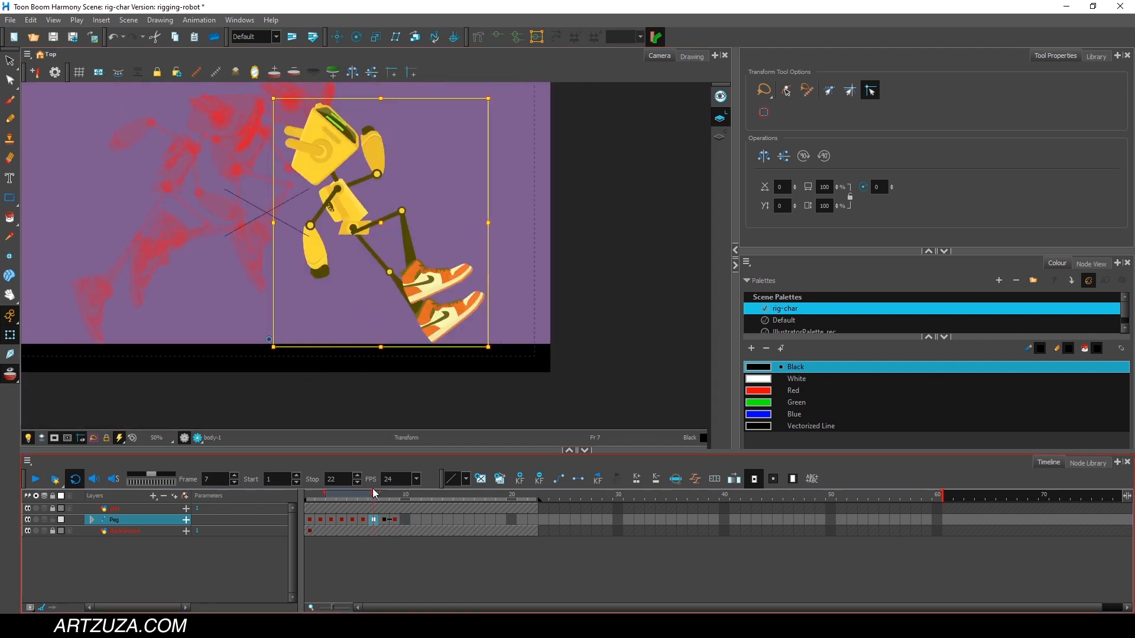
mouse_move(332, 95)
mouse_down()
mouse_move(172, 326)
mouse_move(520, 120)
mouse_up()
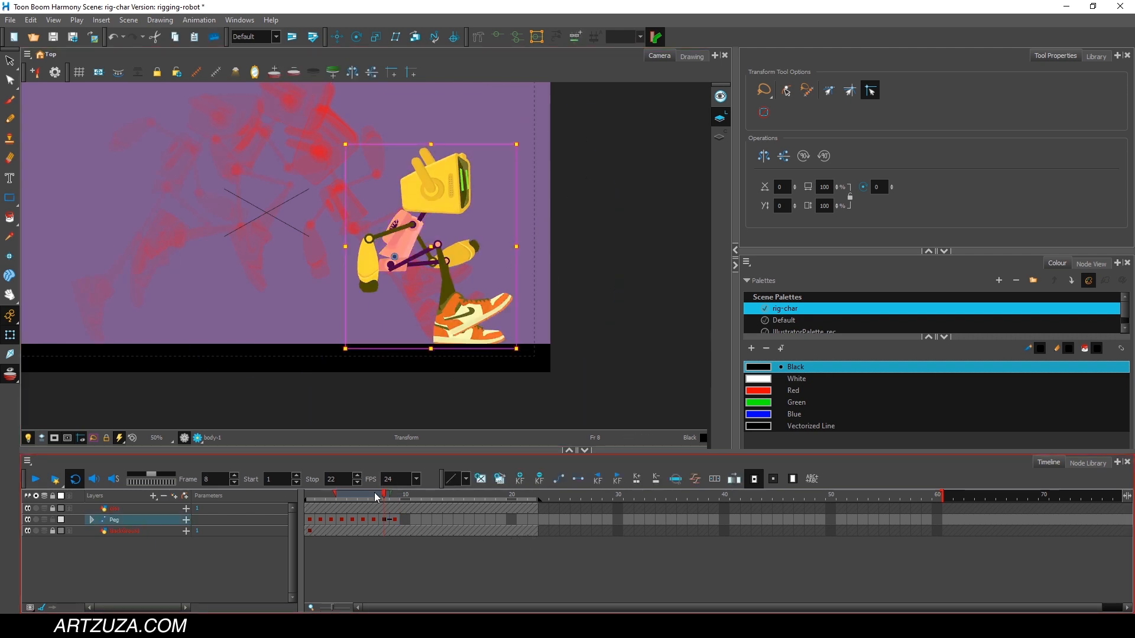
At frame 10, straighten both legs beneath the robot by rotating the thighs and lower legs downward.
drag(387, 495, 405, 495)
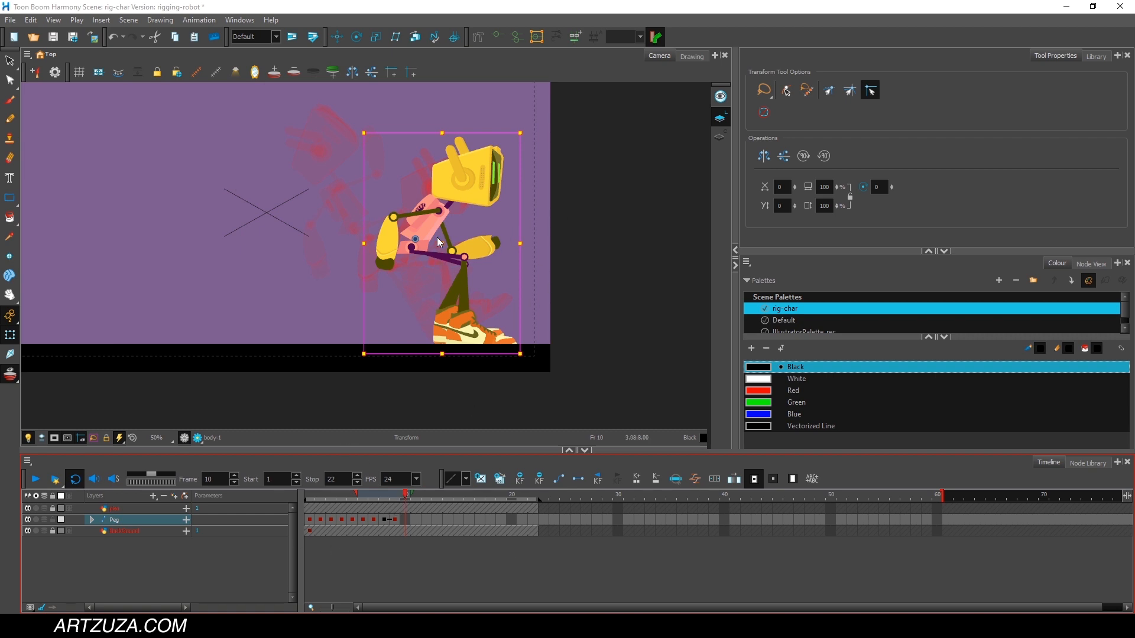
click(582, 211)
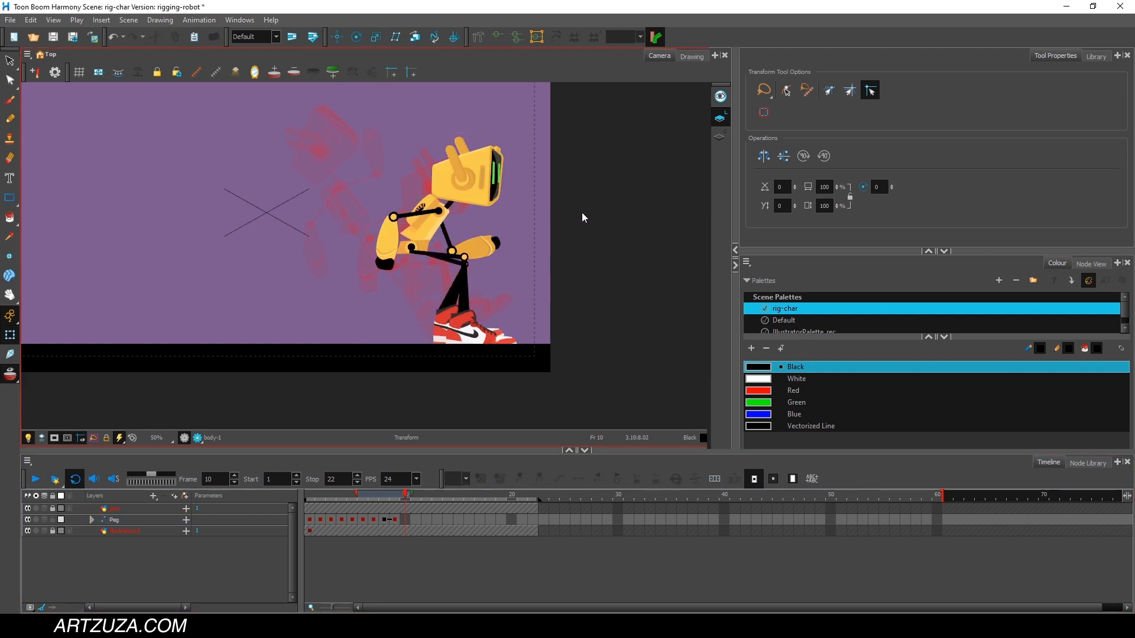
click(445, 254)
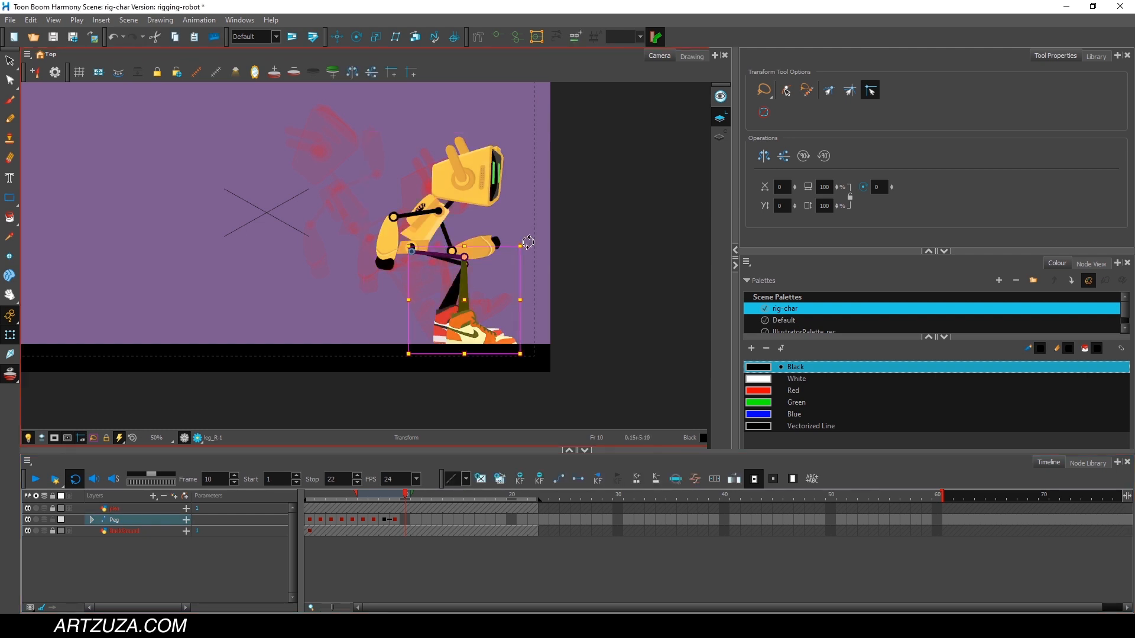
drag(527, 242, 453, 356)
click(378, 283)
click(385, 307)
drag(323, 370, 474, 408)
click(439, 259)
drag(514, 235, 481, 325)
click(405, 310)
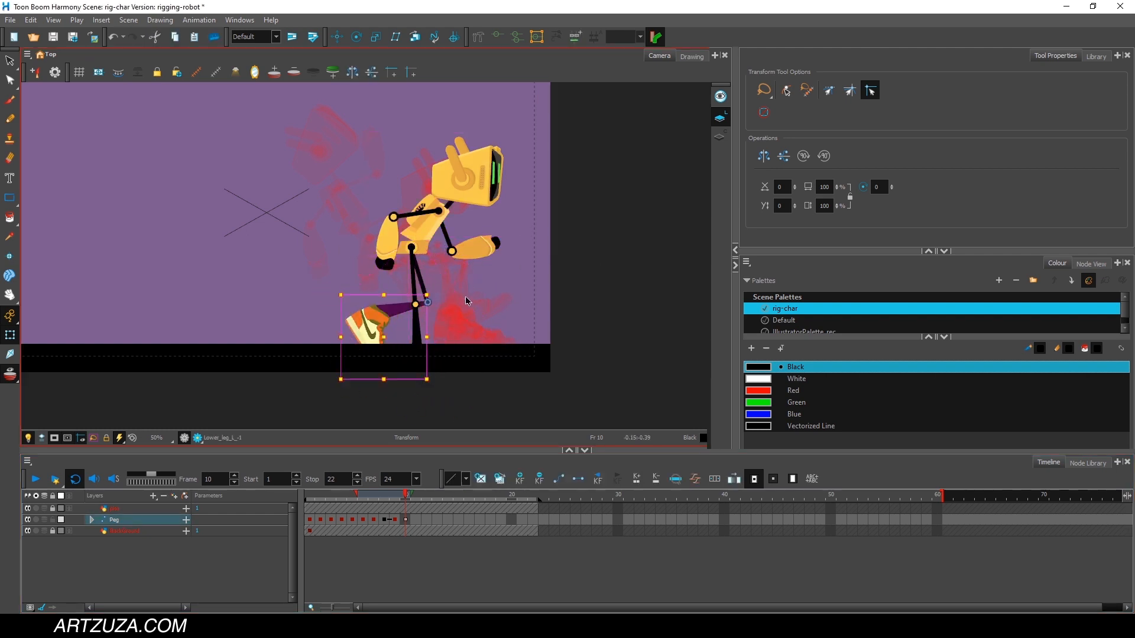
drag(433, 384, 511, 310)
At frame 10, raise the upper body upright, then swing the near arm forward and the far arm behind the body.
click(422, 221)
mouse_move(513, 127)
mouse_down()
mouse_move(464, 91)
mouse_move(512, 144)
mouse_up()
click(441, 168)
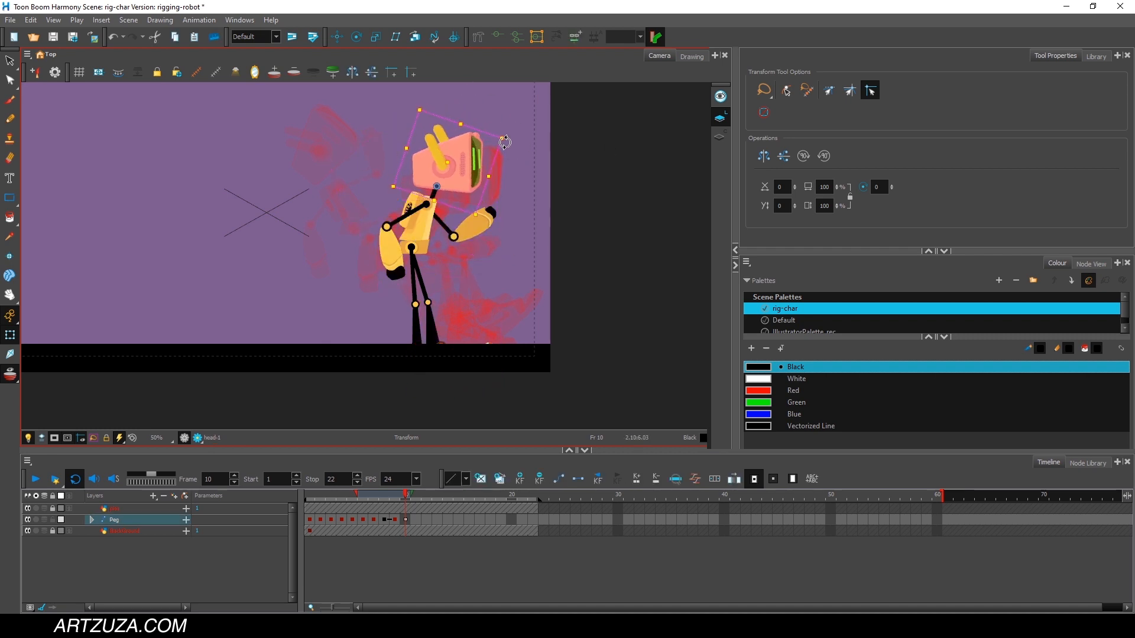
click(415, 221)
click(407, 215)
drag(437, 285, 369, 286)
click(445, 226)
click(388, 242)
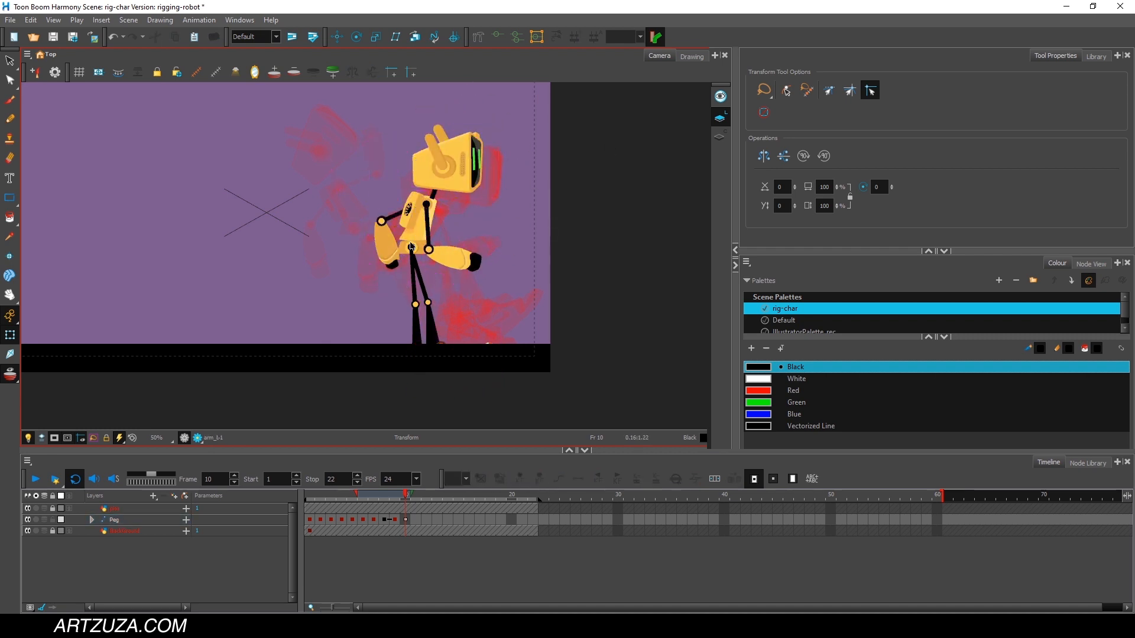
At frame 9, swing the near arm down in front of the body.
drag(405, 495, 397, 492)
click(398, 250)
drag(446, 183, 410, 178)
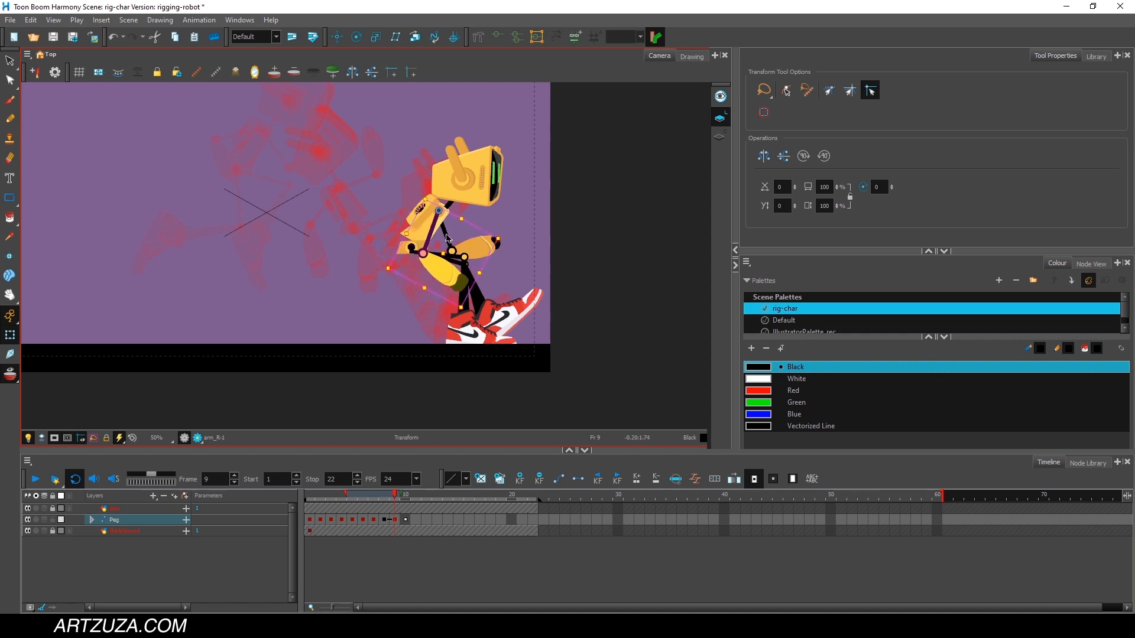
click(474, 247)
At frame 10, move the whole robot up and forward with the Peg layer and rotate the far leg toward the ground.
drag(396, 495, 407, 494)
click(128, 522)
drag(417, 228, 462, 177)
click(510, 312)
drag(551, 264, 552, 318)
click(468, 233)
drag(545, 194, 545, 201)
click(559, 325)
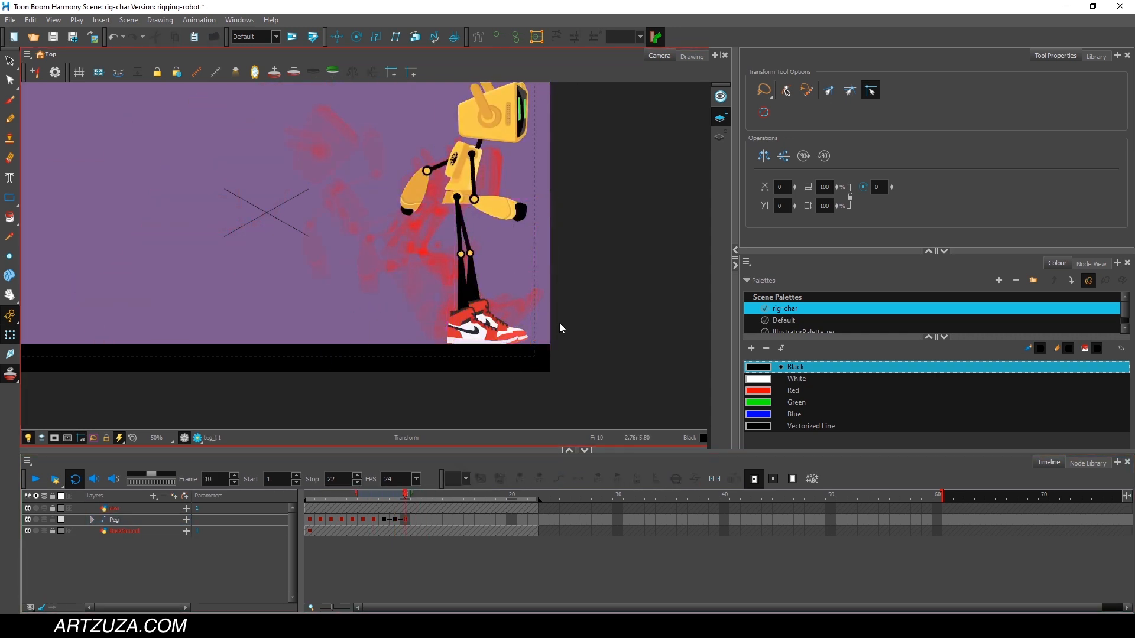
At frame 10, level the near shoe on the ground and rotate the near leg forward to line up with the far leg.
scroll(558, 323, up, 4)
click(388, 322)
scroll(591, 321, down, 2)
click(416, 174)
drag(522, 126, 521, 136)
click(424, 337)
drag(509, 375, 512, 367)
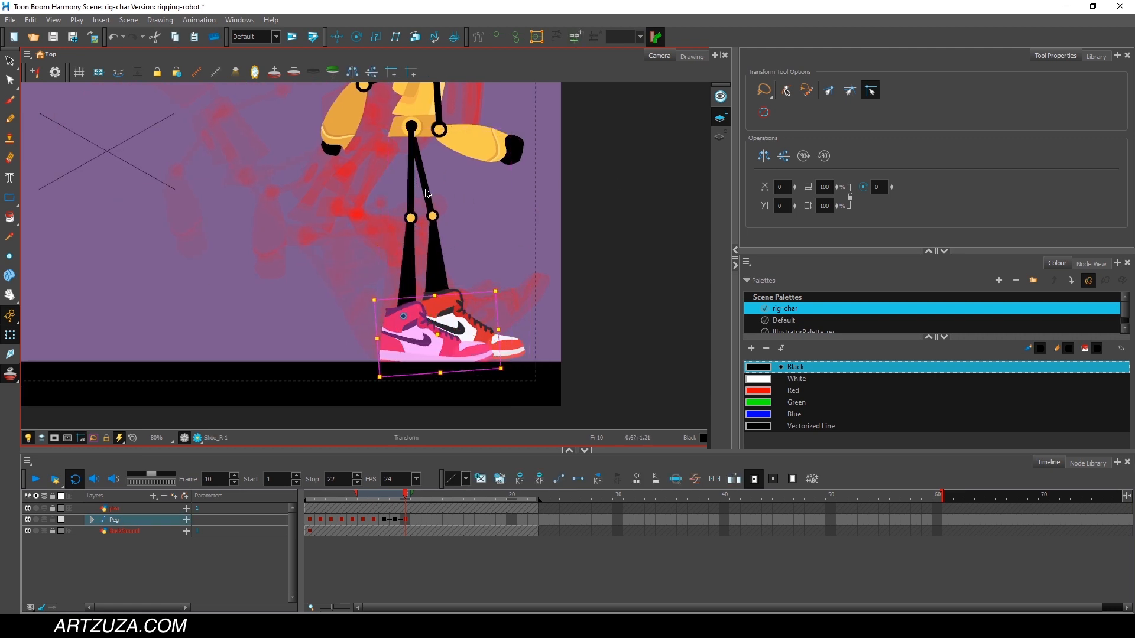
click(425, 185)
click(409, 190)
drag(498, 124, 495, 110)
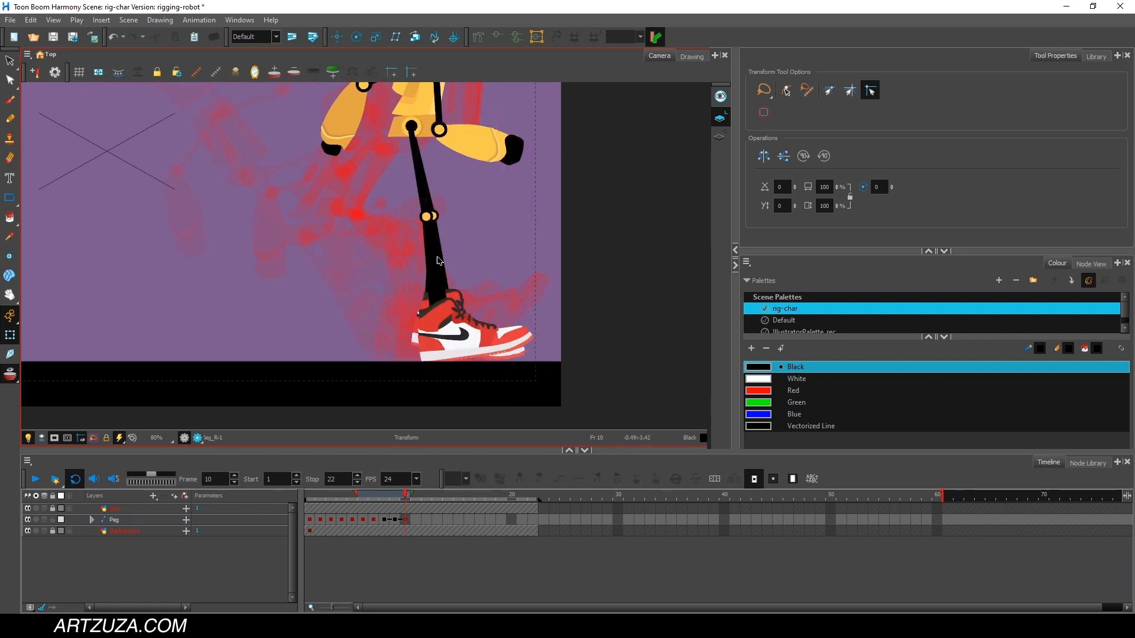
At frame 10, swing the legs back under the body and rotate the far shoe toward level.
click(437, 249)
drag(540, 213, 530, 242)
click(442, 254)
click(432, 201)
drag(522, 121, 521, 136)
click(391, 324)
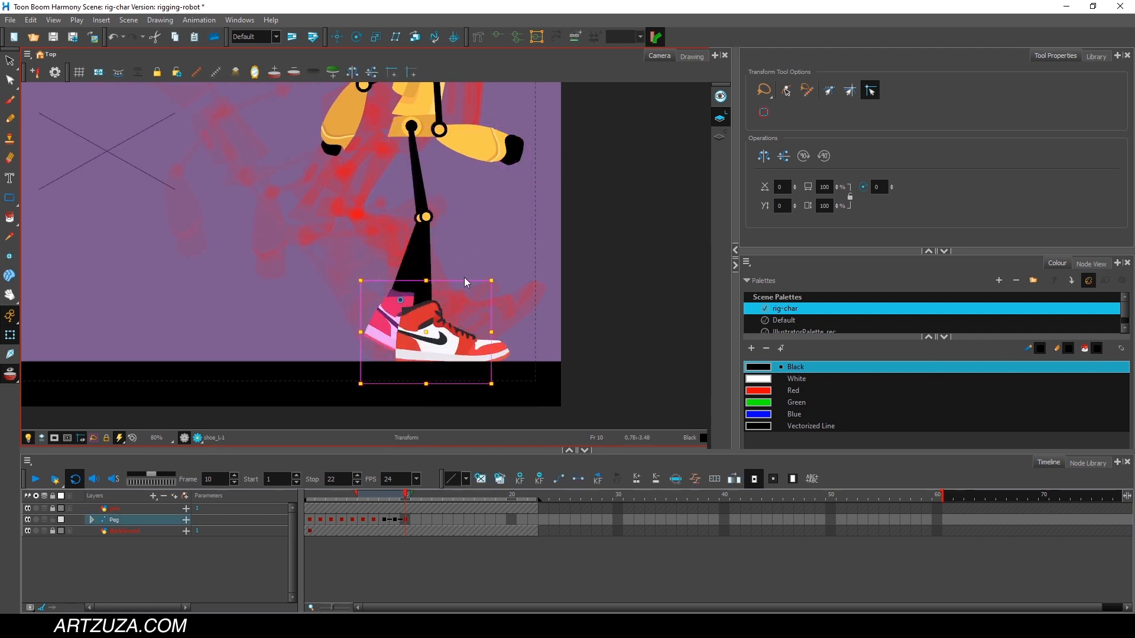
drag(498, 275, 484, 239)
At frame 10, fine-tune the thigh angle and rotate the far shoe's toe down to the ground.
click(408, 269)
click(349, 120)
click(417, 188)
drag(503, 123, 503, 120)
click(488, 328)
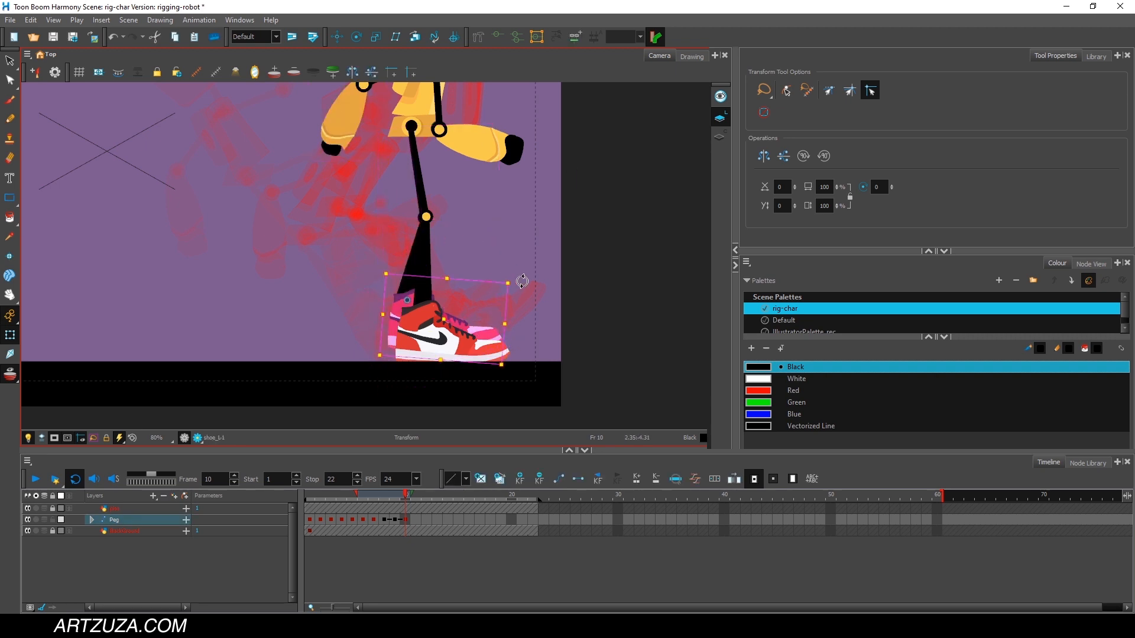
drag(520, 282, 516, 293)
At frame 10, rotate the far leg slightly further back and readjust its shoe to sit flat.
click(417, 200)
click(413, 212)
click(413, 211)
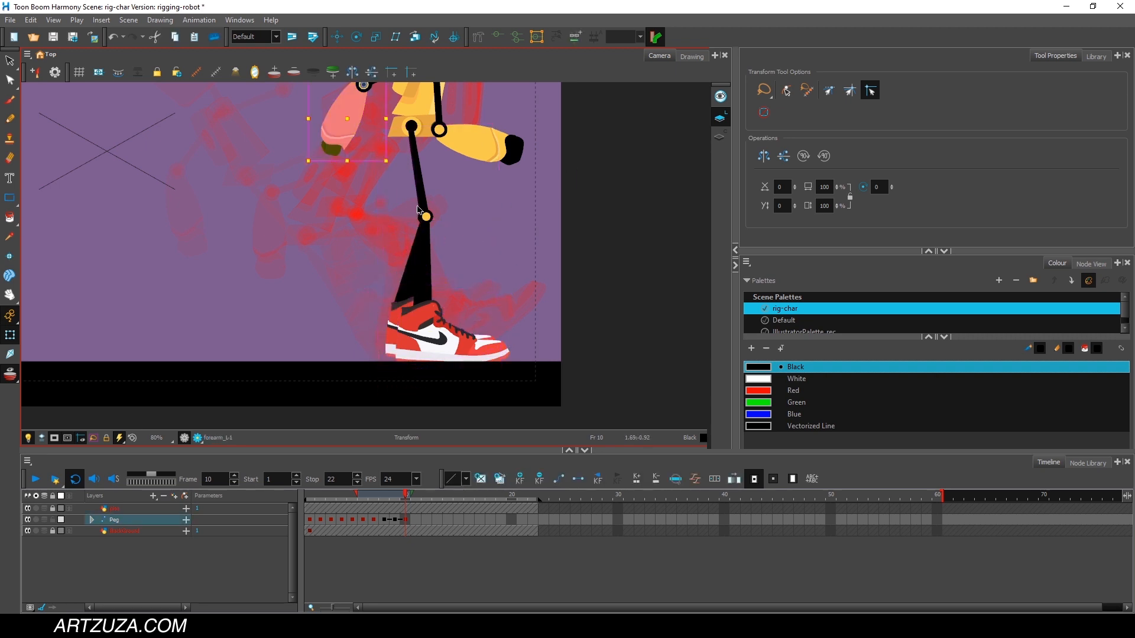
click(417, 204)
drag(572, 170, 574, 192)
click(383, 334)
drag(487, 294, 484, 283)
At frame 9, rotate the far lower leg to bring its raised shoe closer to the ground, then compare with frame 10.
click(402, 494)
key(comma)
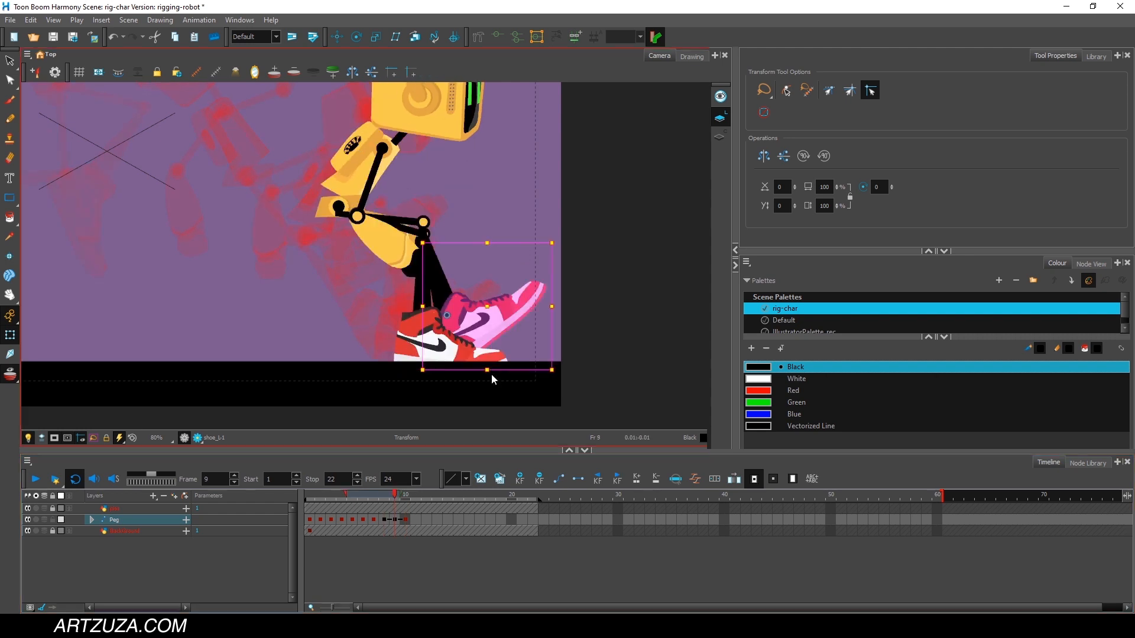
click(439, 275)
drag(560, 237, 535, 312)
drag(384, 497, 405, 498)
Return the timeline to frame 1 with the full scene in view to review the jump.
click(441, 513)
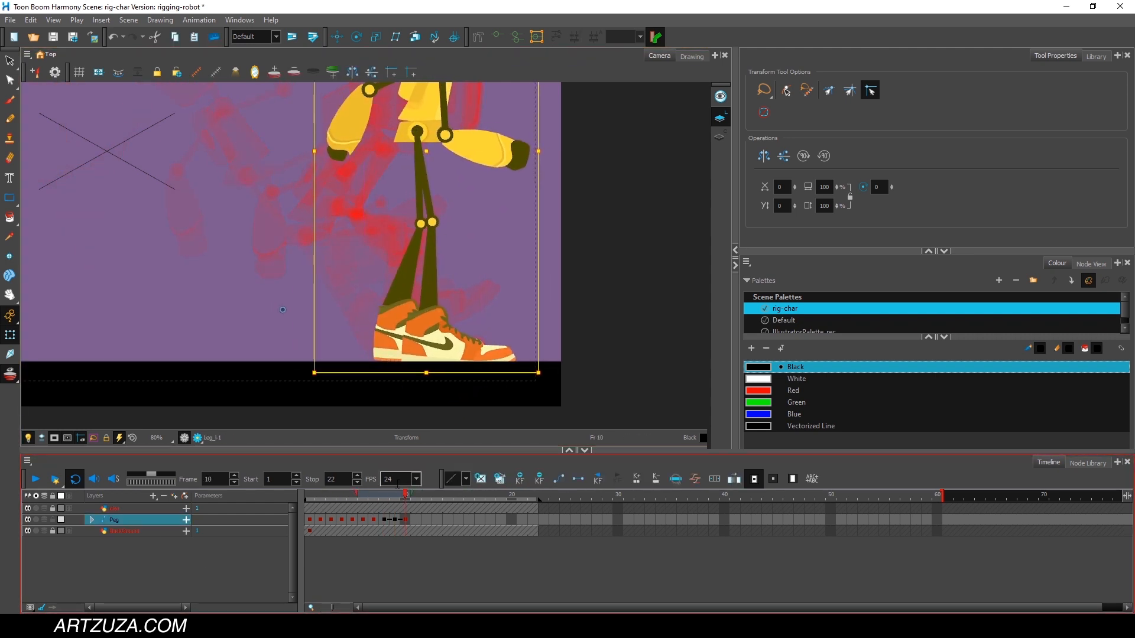
scroll(542, 243, down, 4)
click(373, 343)
click(526, 142)
drag(416, 493, 310, 497)
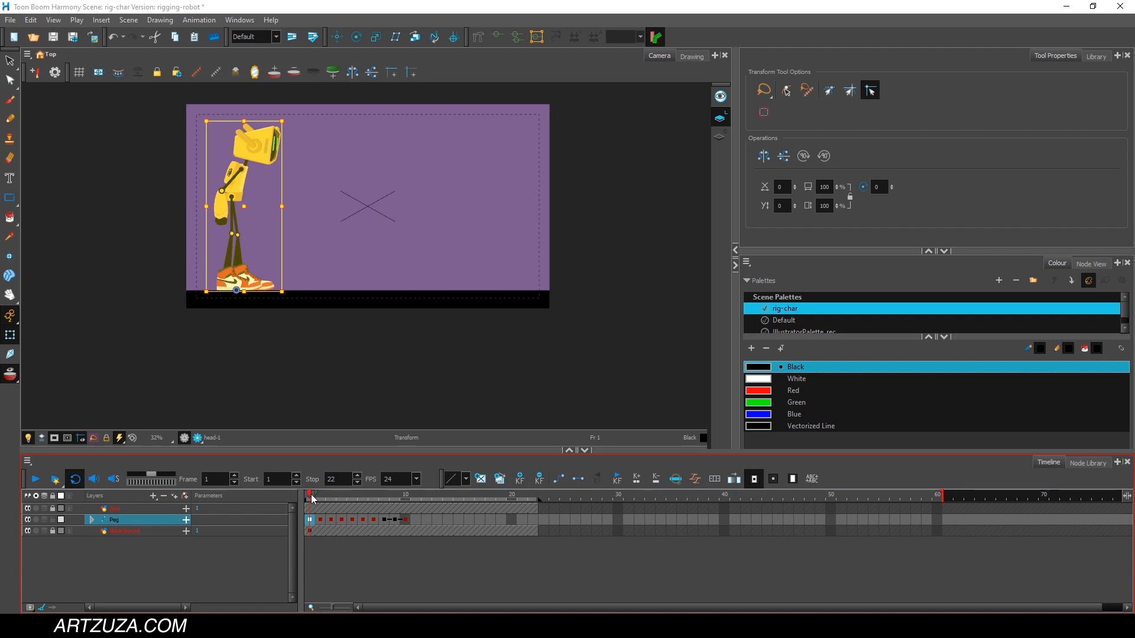
Play the robot's jump, return to frame 1, and scrub forward to examine the motion up to frame 12.
click(37, 484)
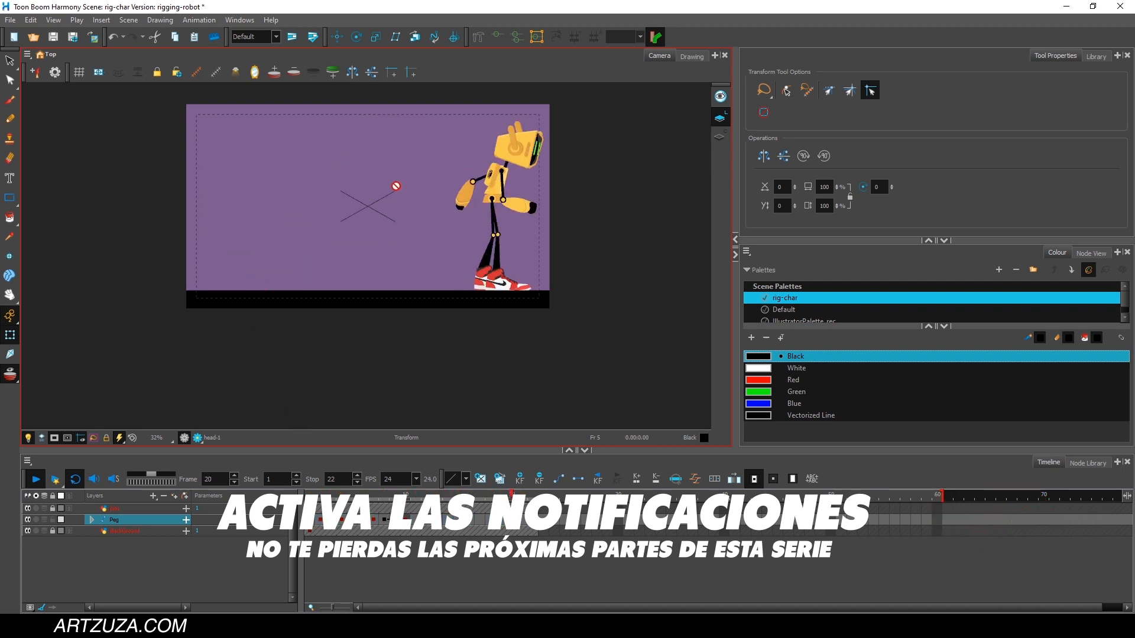
click(313, 496)
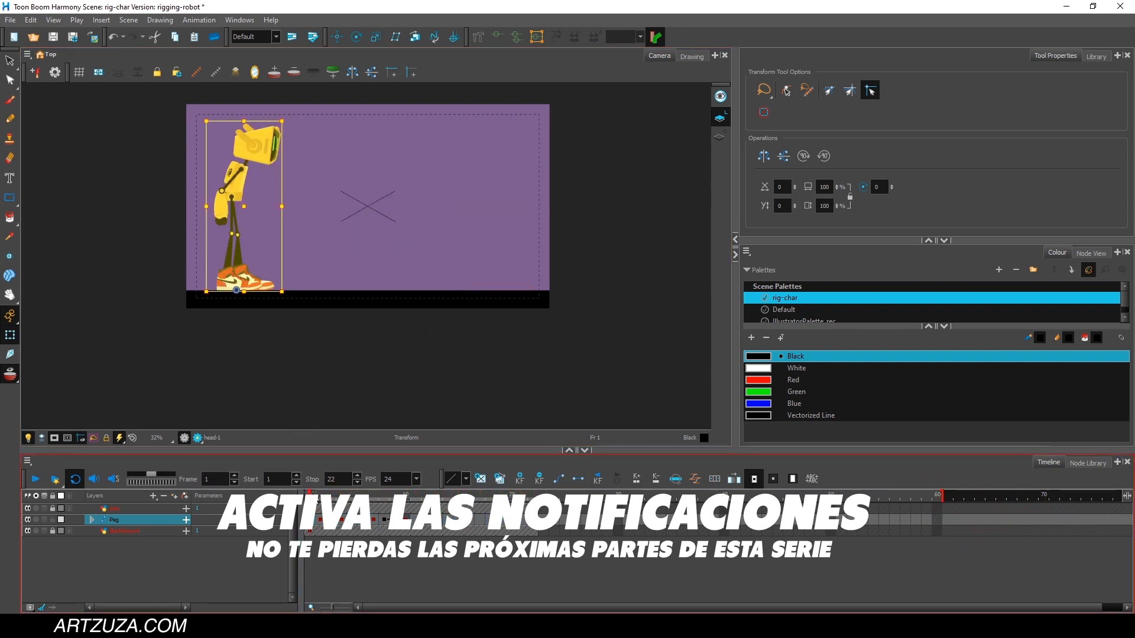
drag(315, 497, 414, 502)
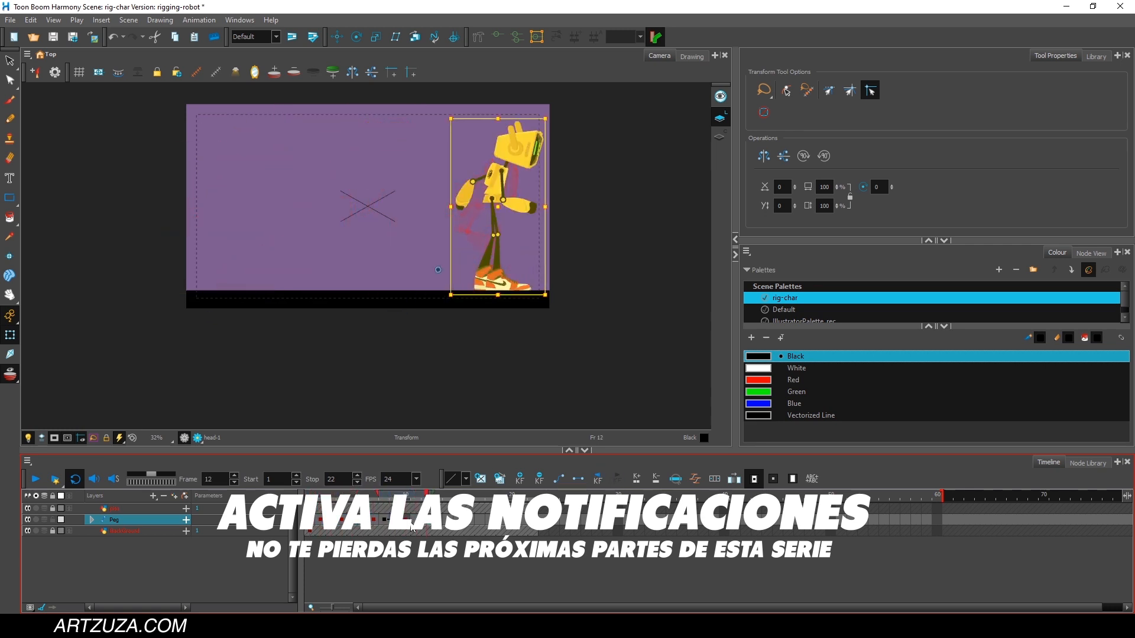
drag(412, 523, 337, 525)
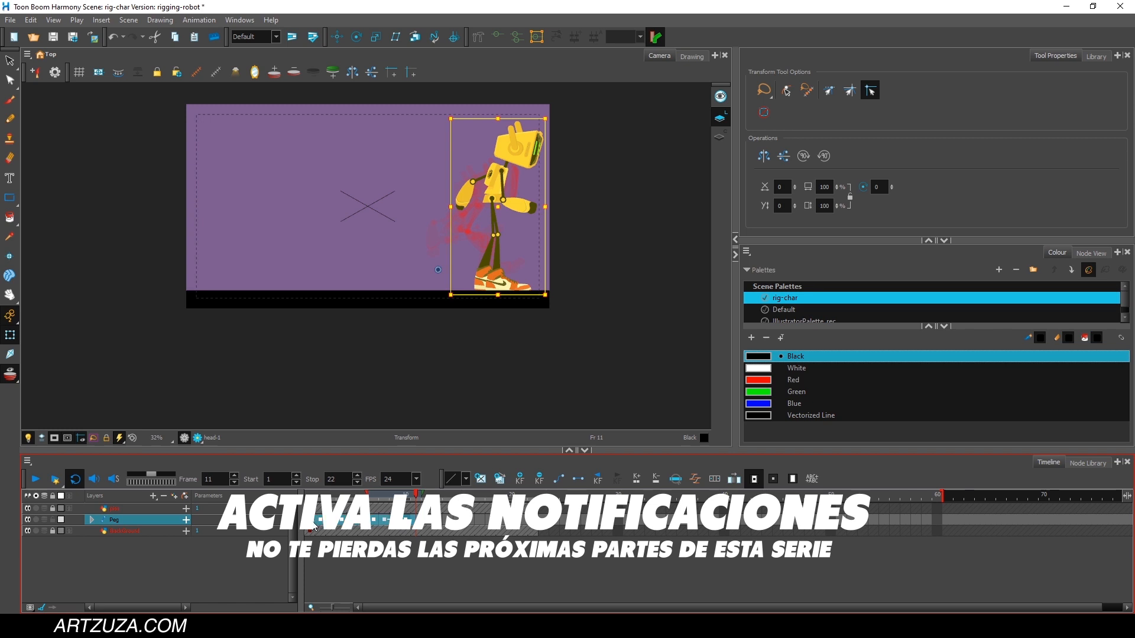
mouse_move(448, 85)
mouse_down()
mouse_move(391, 173)
mouse_move(407, 56)
mouse_move(402, 67)
mouse_up()
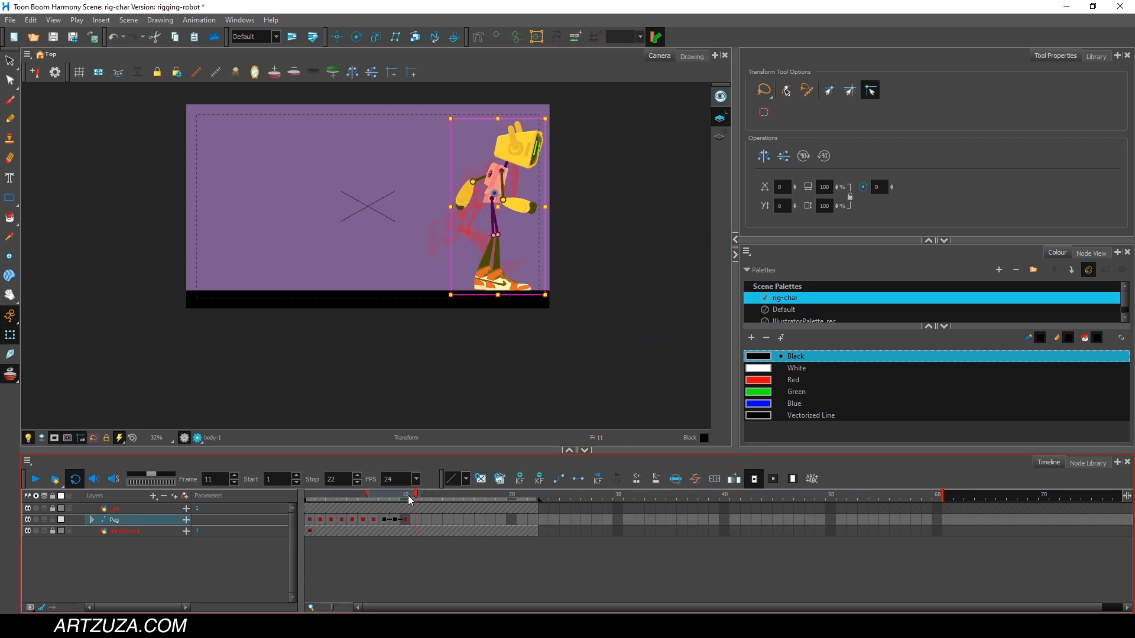
Step backward through the jump poses from frame 10 to frame 1 to compare them.
mouse_move(407, 495)
mouse_down()
mouse_move(387, 496)
mouse_move(406, 496)
mouse_up()
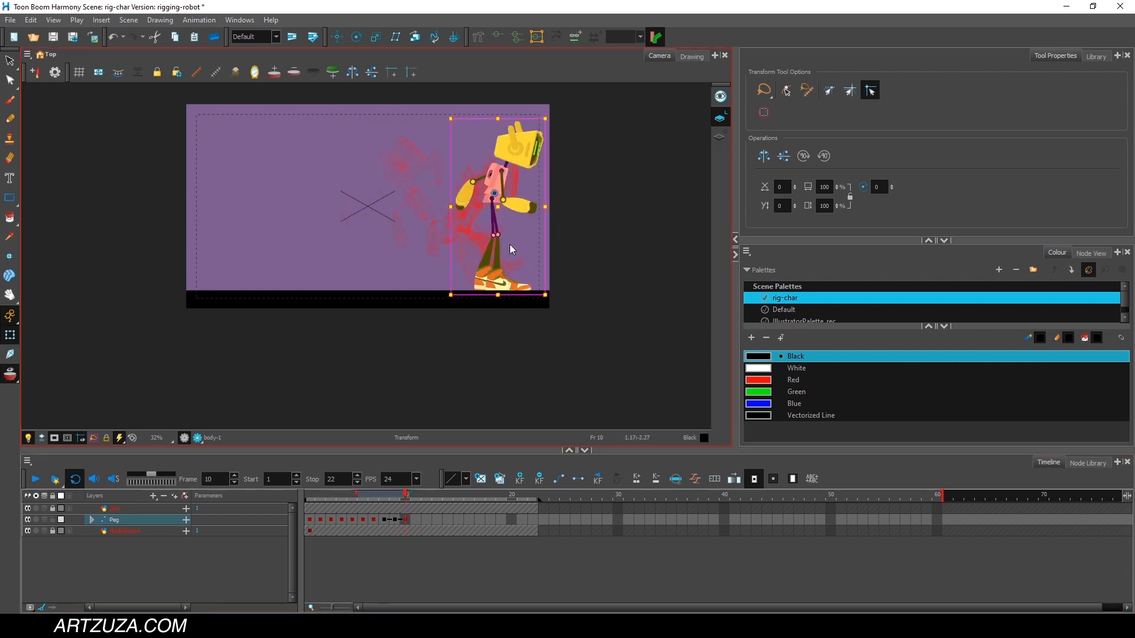
click(400, 497)
click(388, 495)
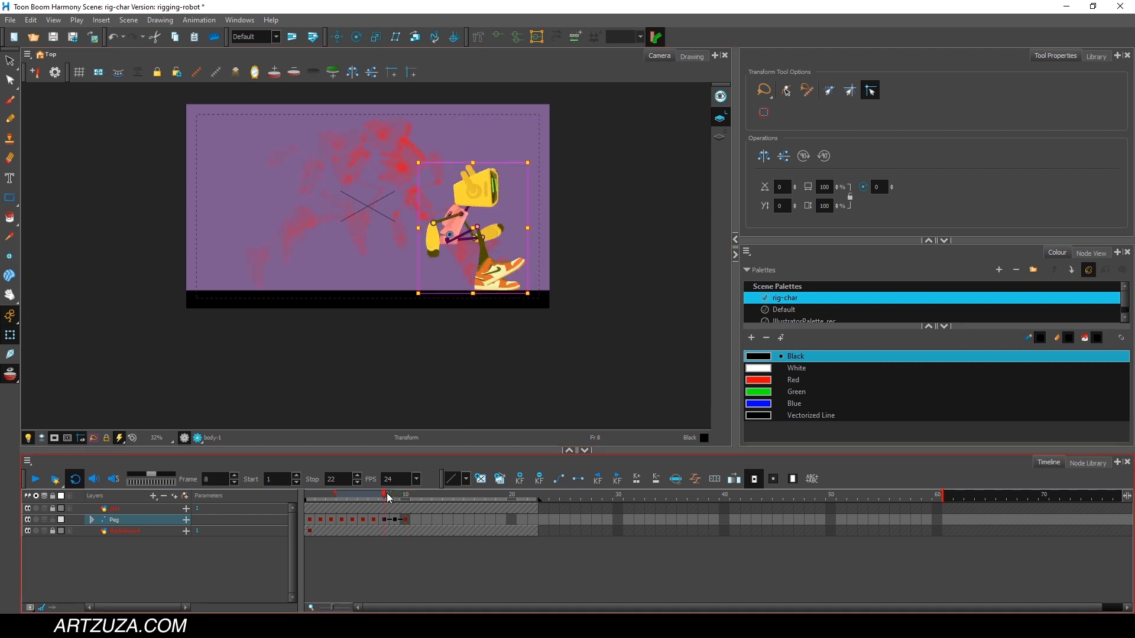
click(377, 493)
click(364, 494)
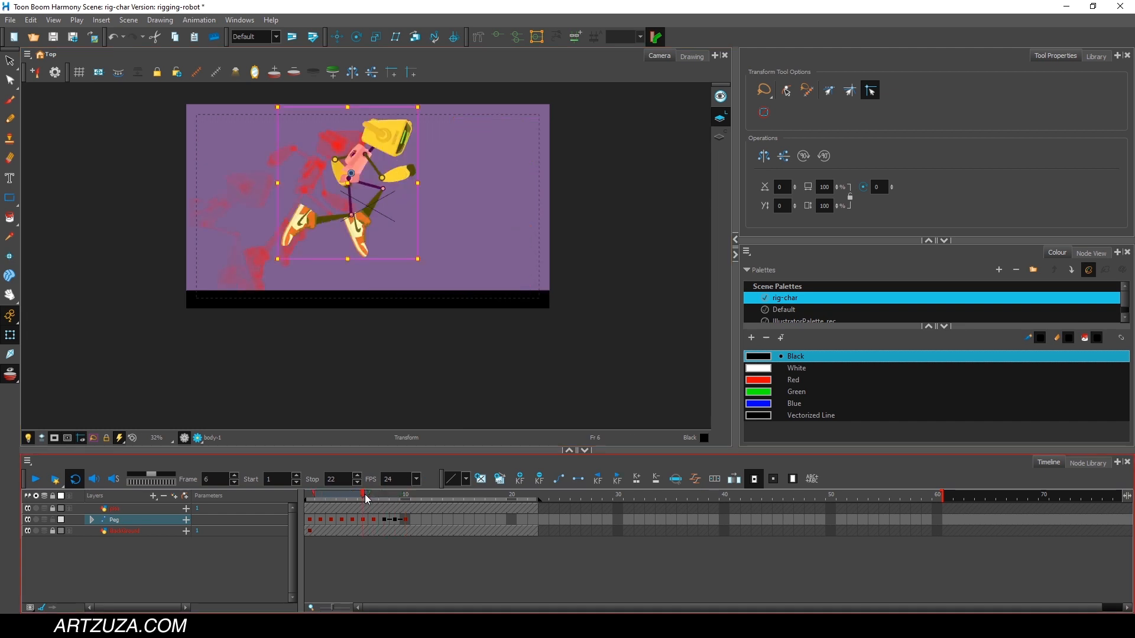
click(356, 494)
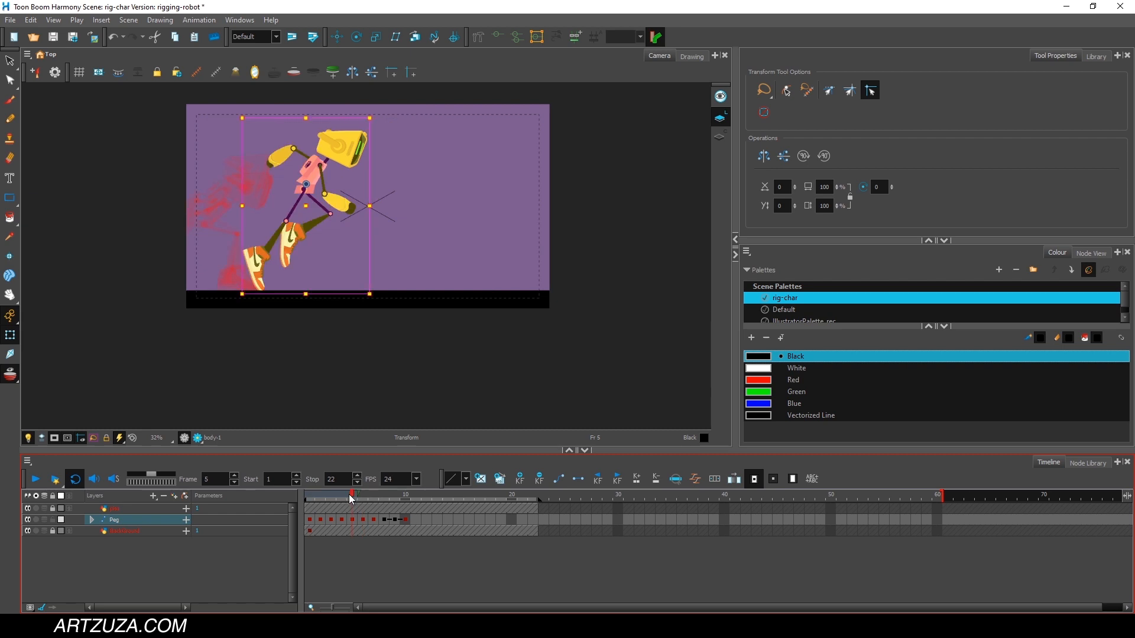
click(330, 494)
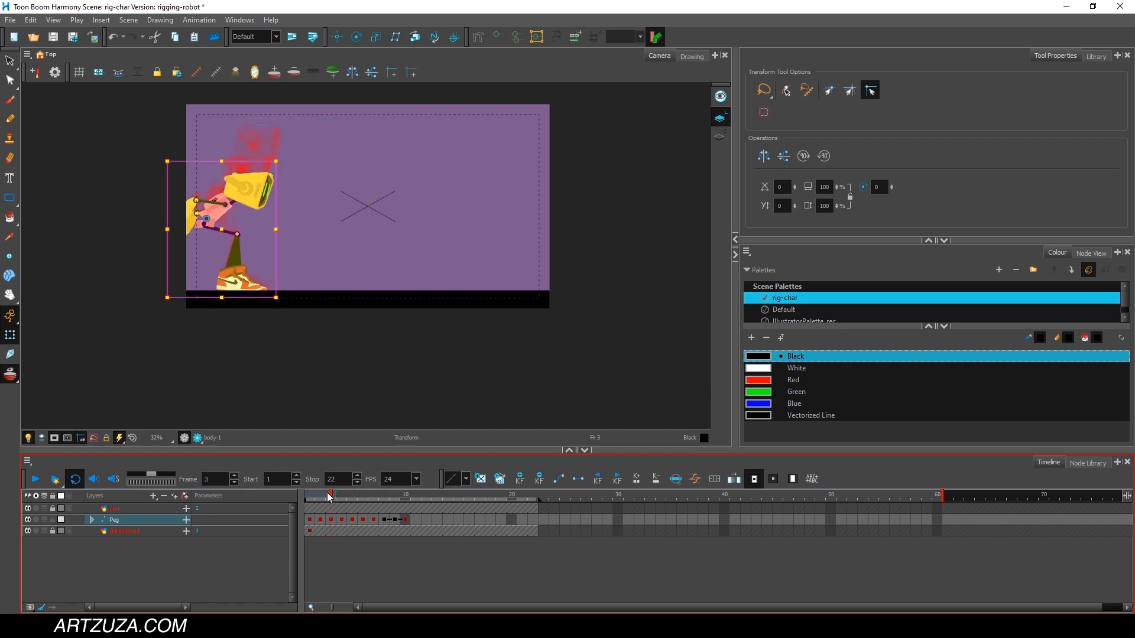
click(321, 493)
click(310, 494)
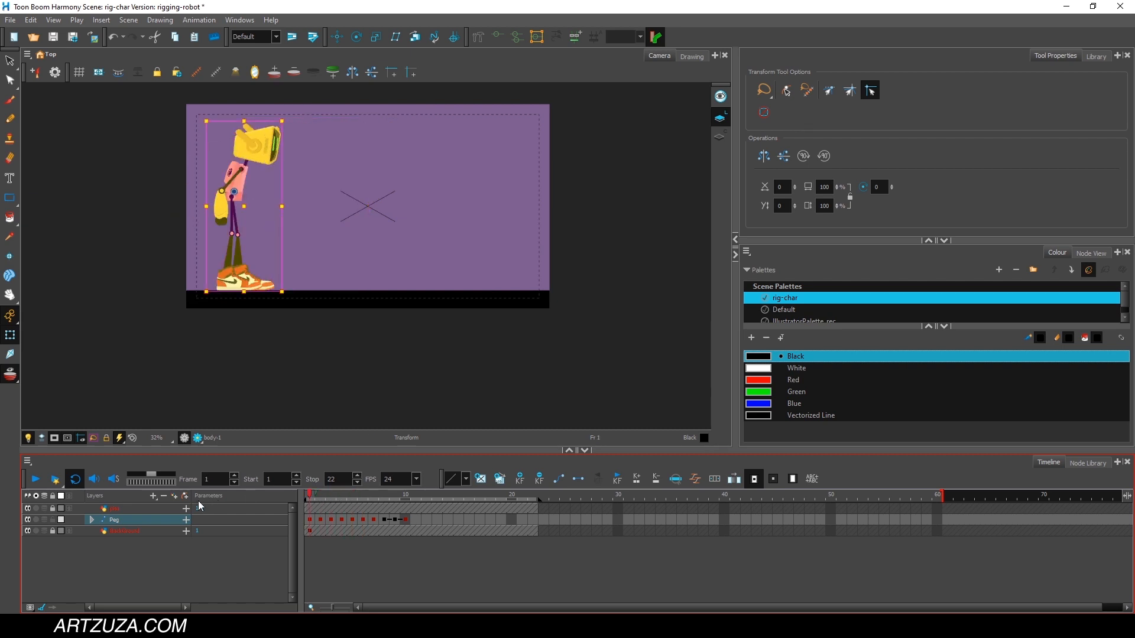
Expand the Peg layer and examine the keyframe types on the robot's body-part layers.
click(91, 520)
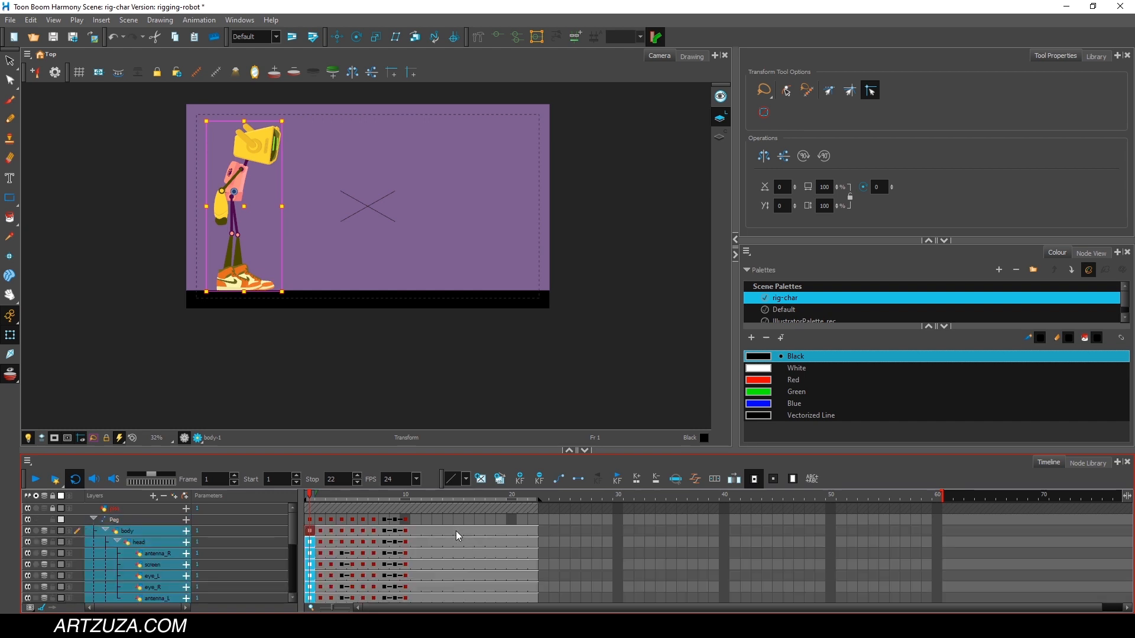
scroll(418, 538, down, 3)
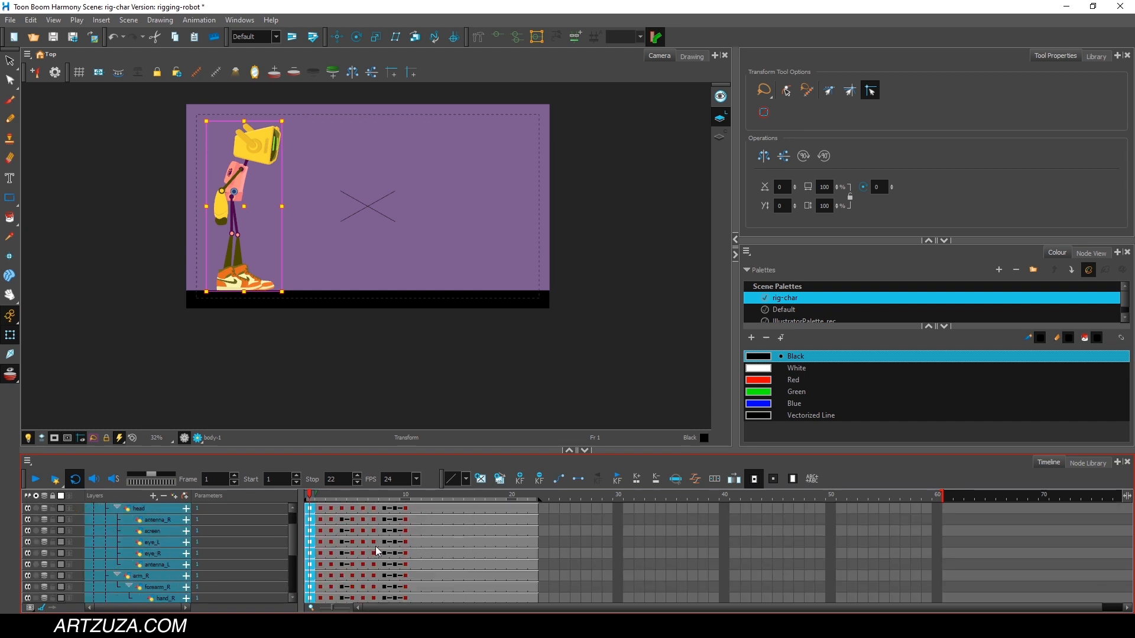
scroll(381, 549, up, 3)
click(124, 519)
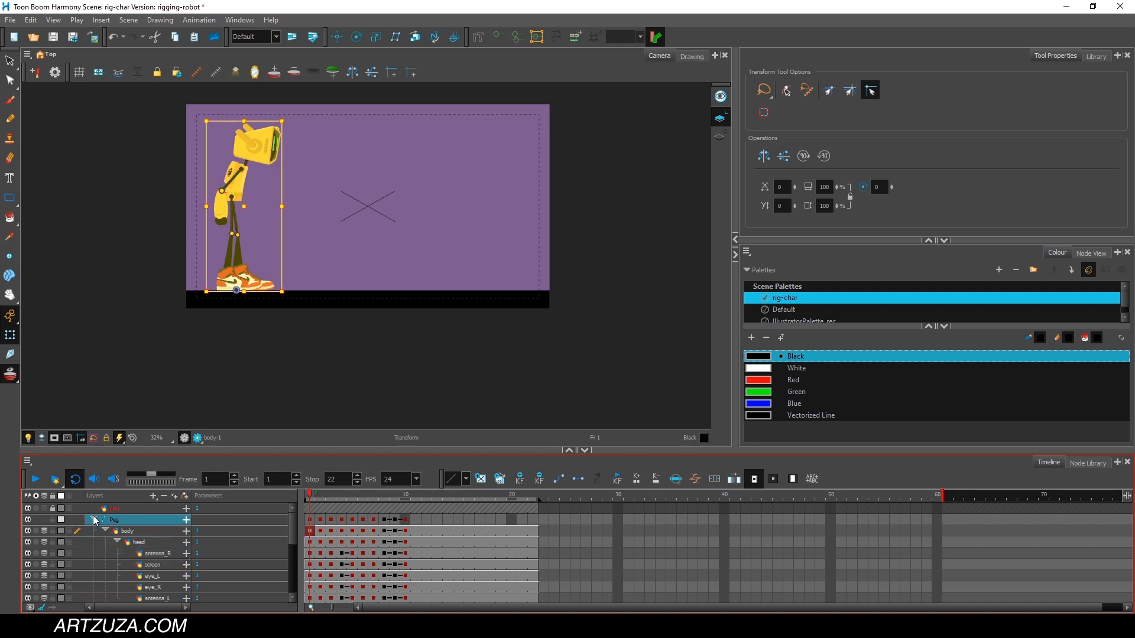
Collapse the Peg layer and convert its keyframes from frame 1 to frame 10 to stop-motion keyframes.
click(416, 521)
drag(414, 520, 310, 516)
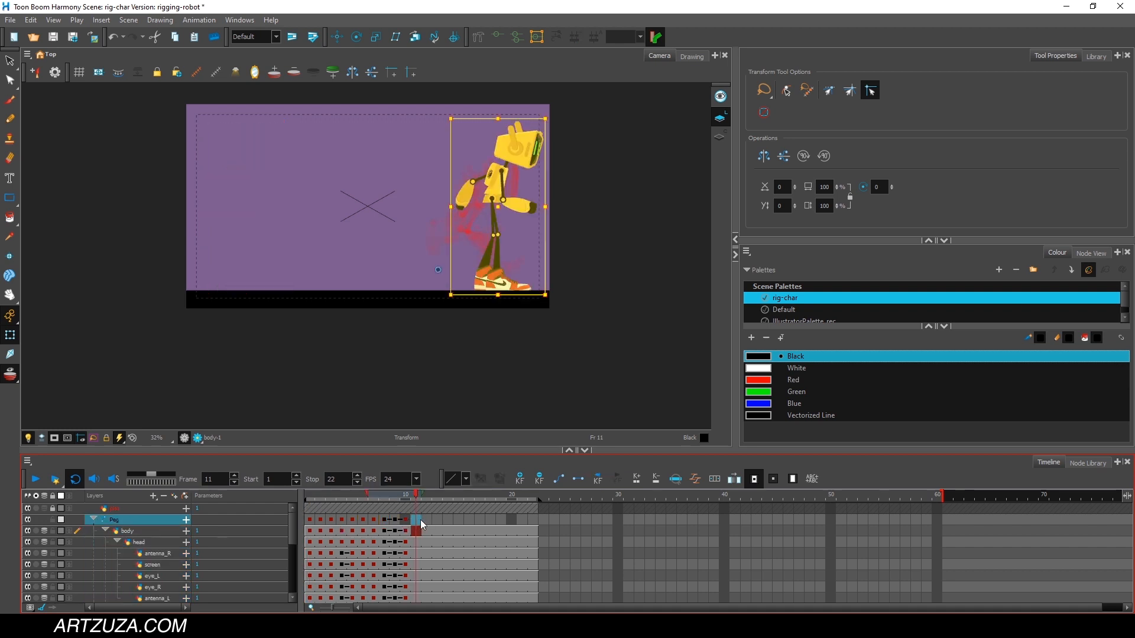
drag(410, 520, 381, 523)
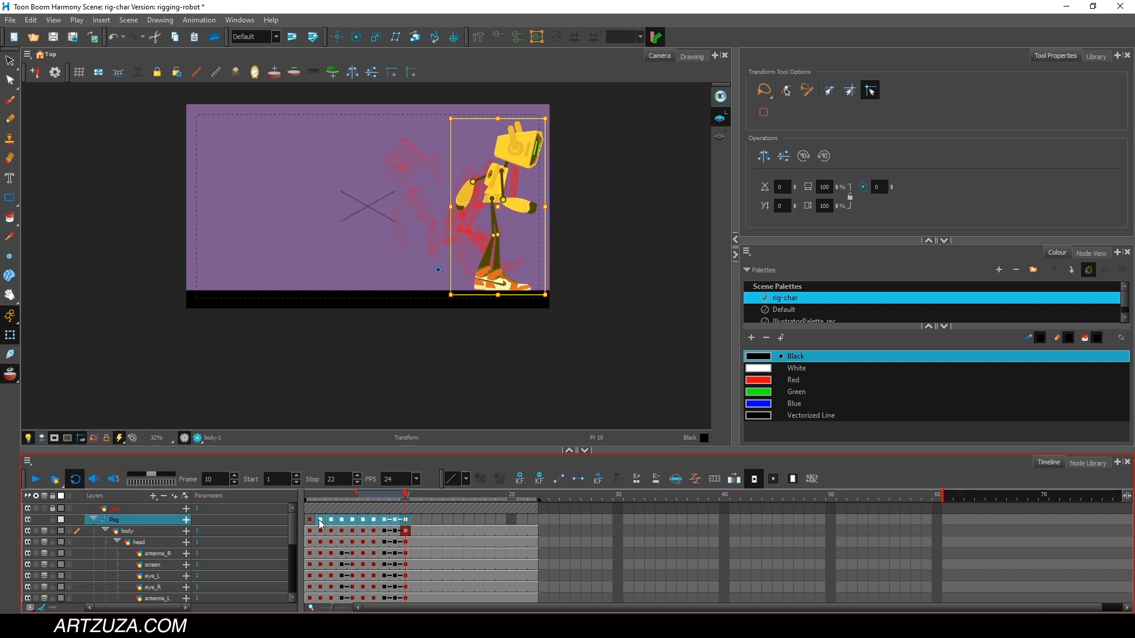
click(93, 520)
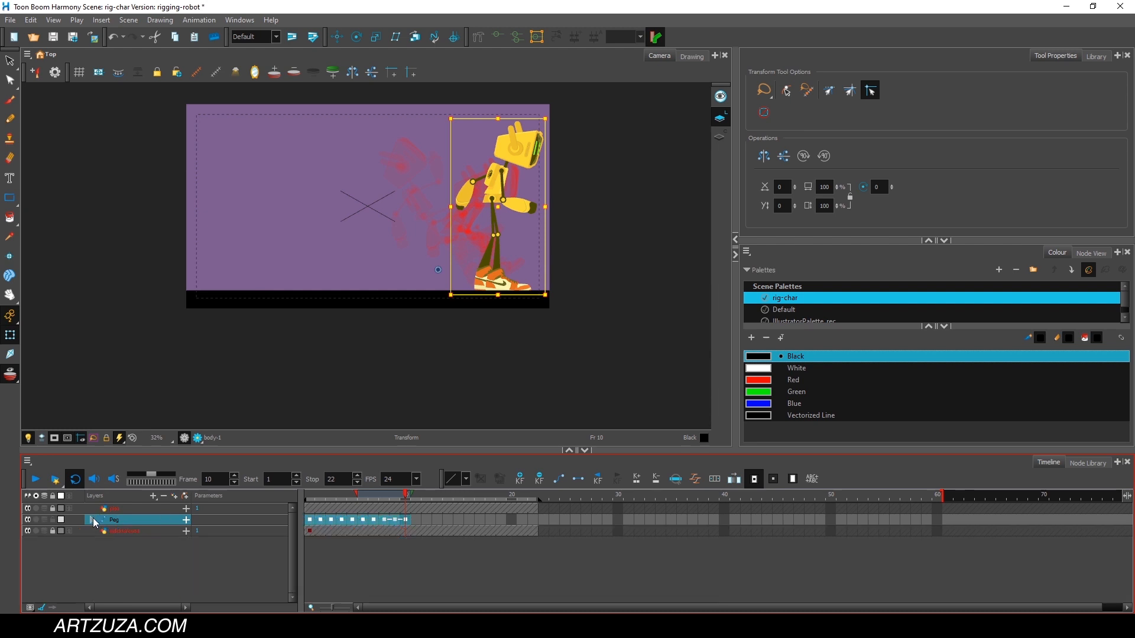
click(448, 543)
drag(406, 520, 308, 520)
right_click(309, 521)
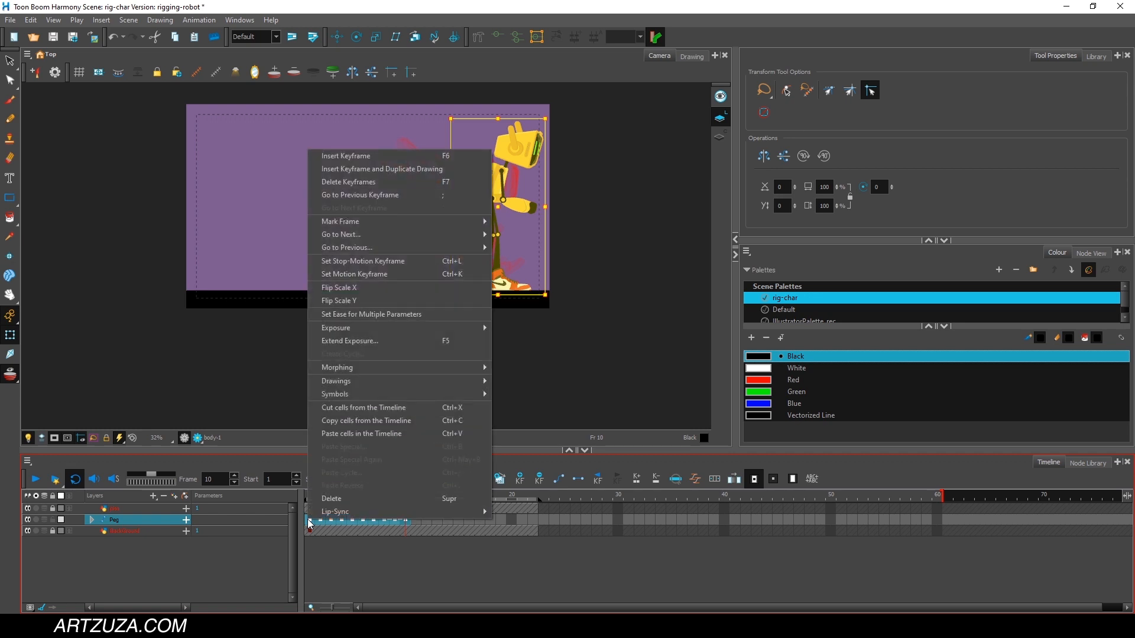
click(387, 266)
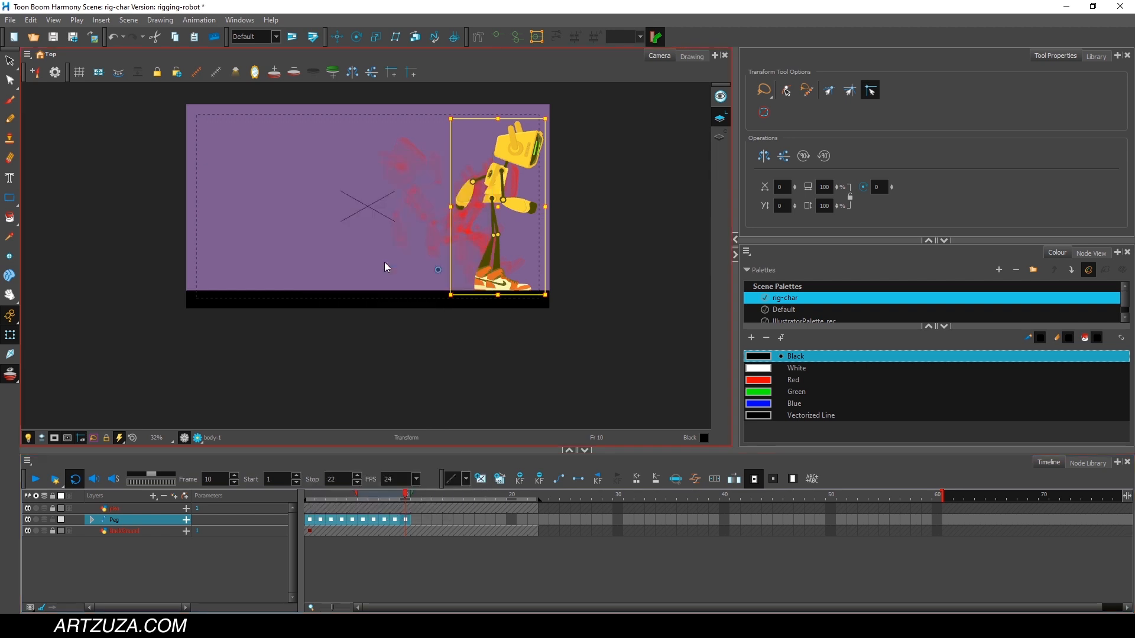
Expand the Peg layer to check the keyframes on all body-part layers, and collapse it again.
click(92, 519)
scroll(331, 534, down, 3)
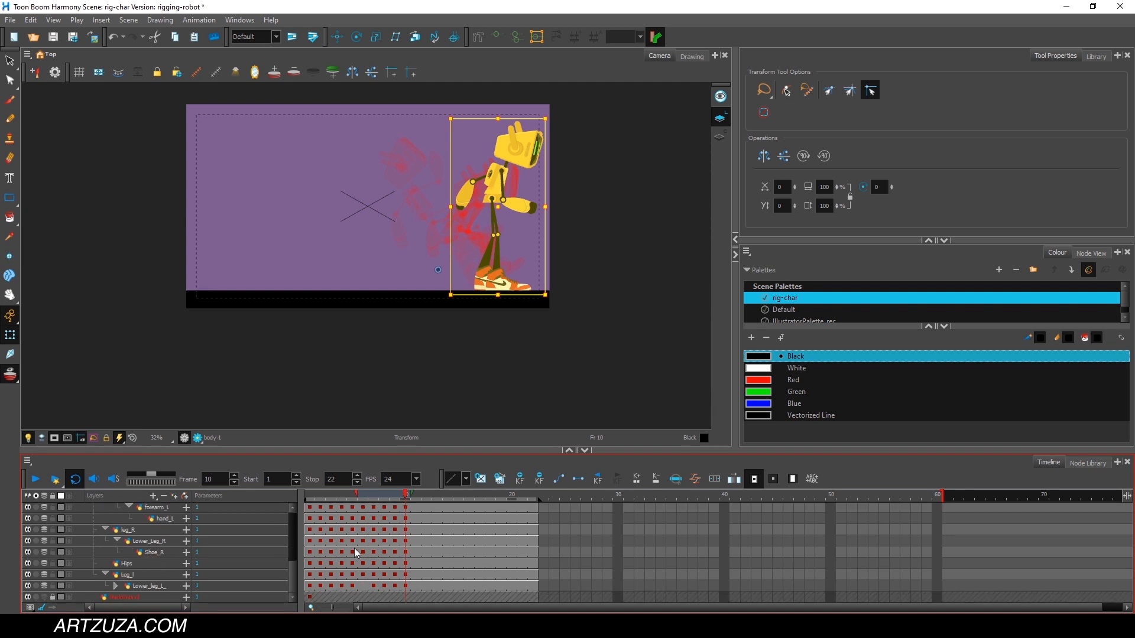
scroll(358, 549, up, 1)
scroll(359, 548, up, 4)
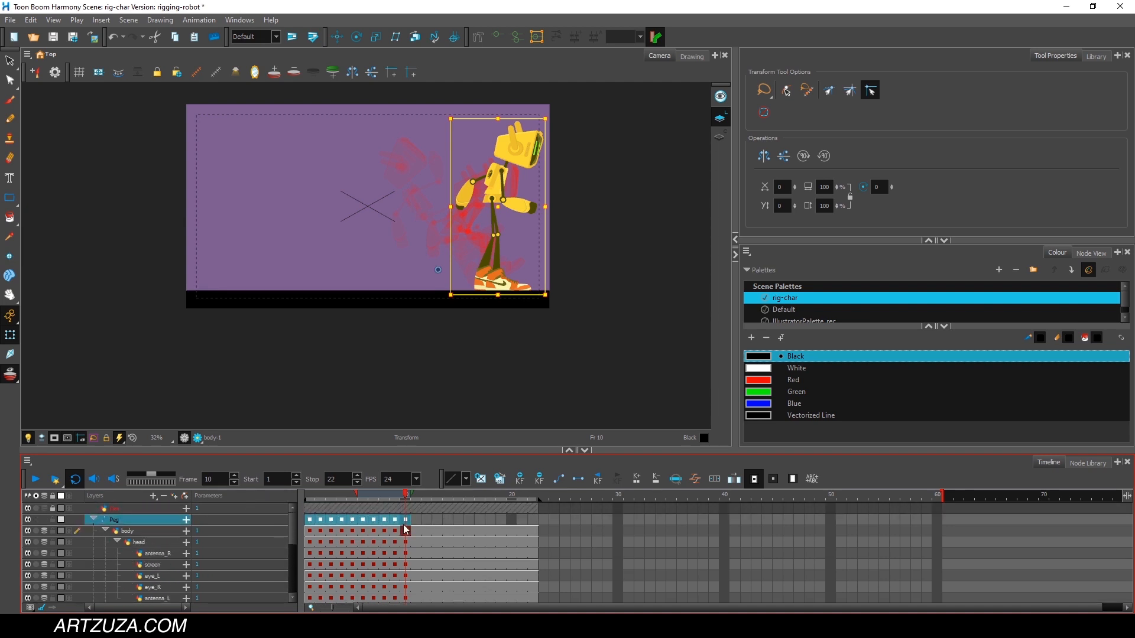
click(427, 520)
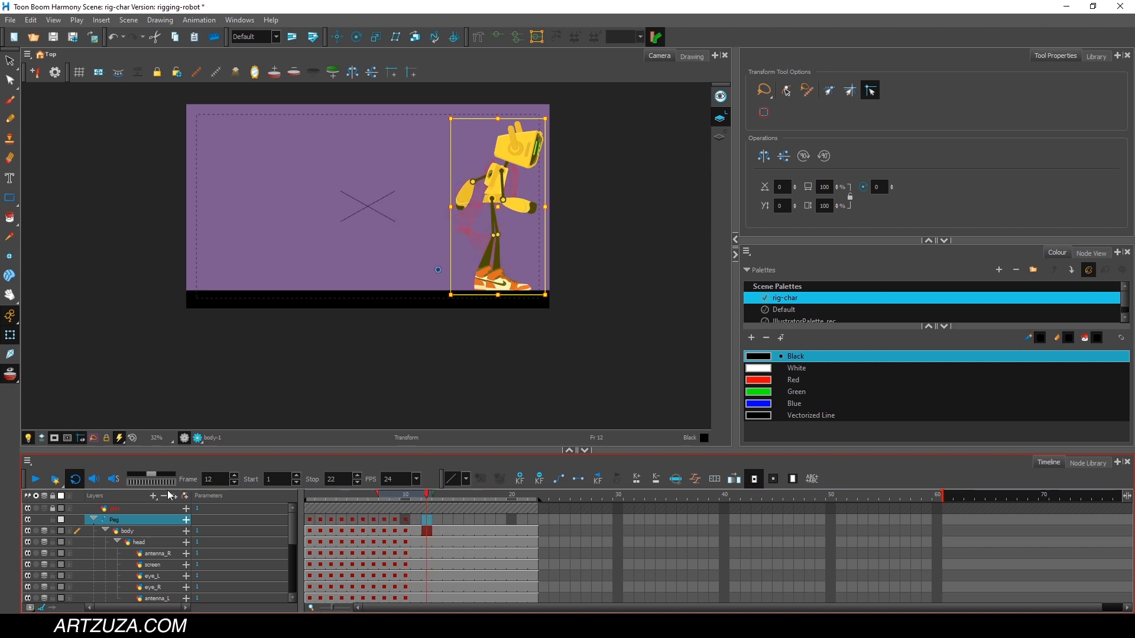
click(93, 519)
Retime the jump by spacing the Peg layer's keyframes at frames 1 to 5, 8, 12, 15, 16 and 22.
drag(350, 500, 320, 500)
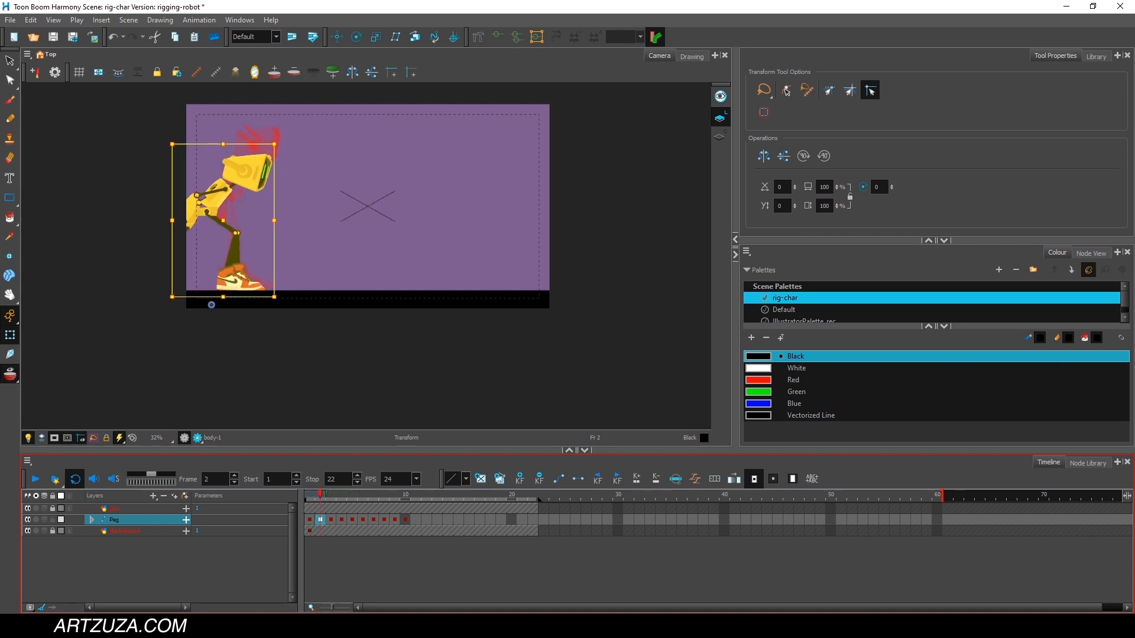
key(alt+Tab)
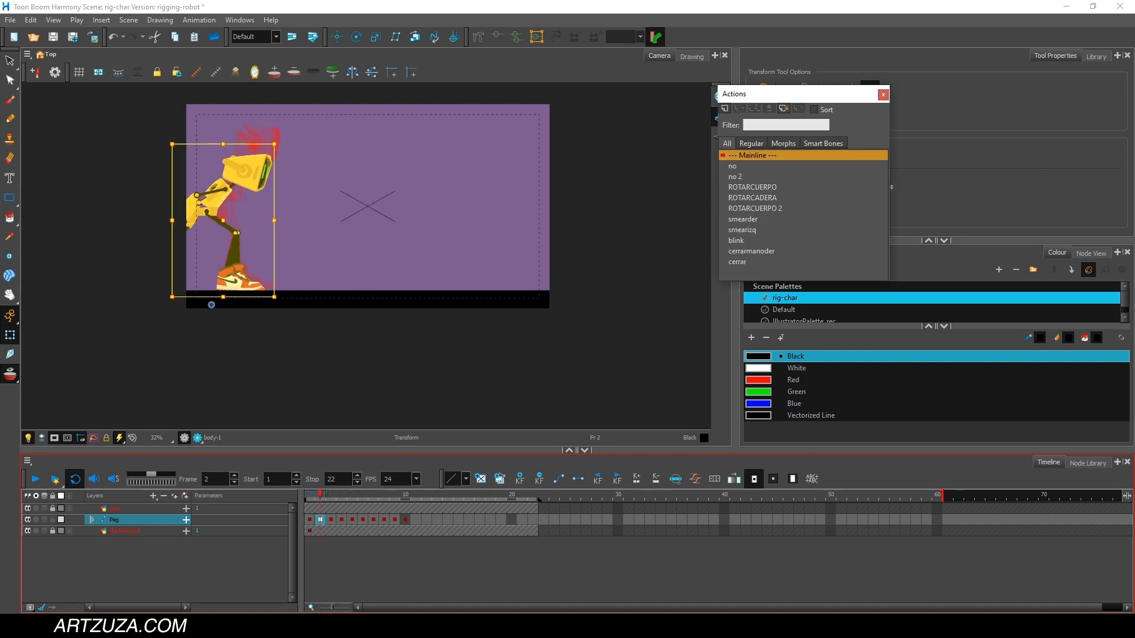
key(alt+Tab)
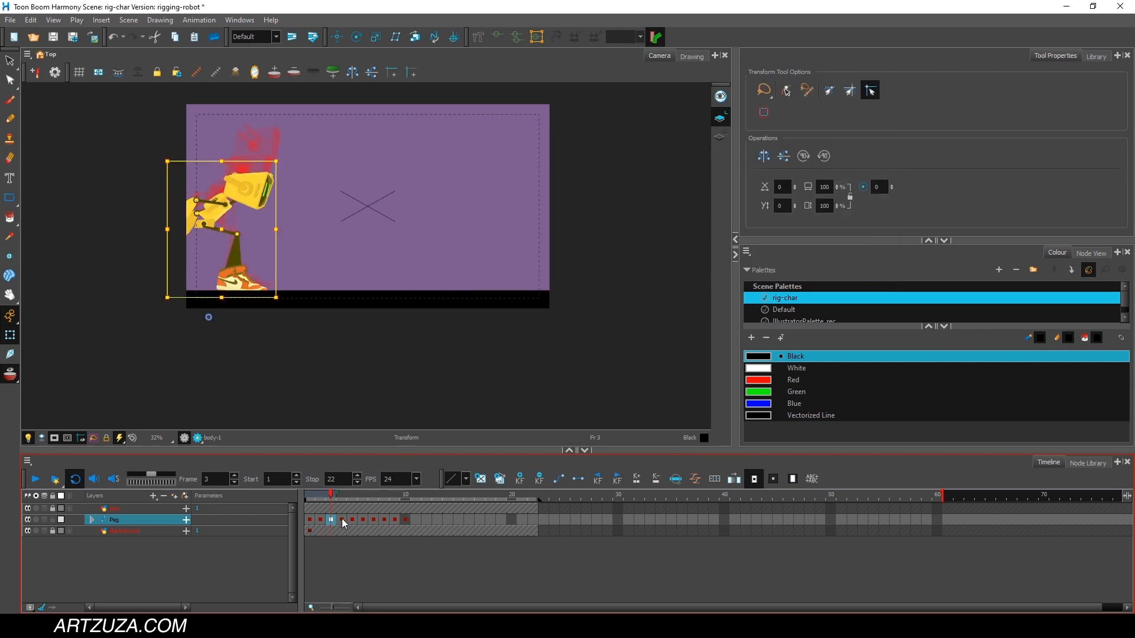
drag(341, 524, 361, 497)
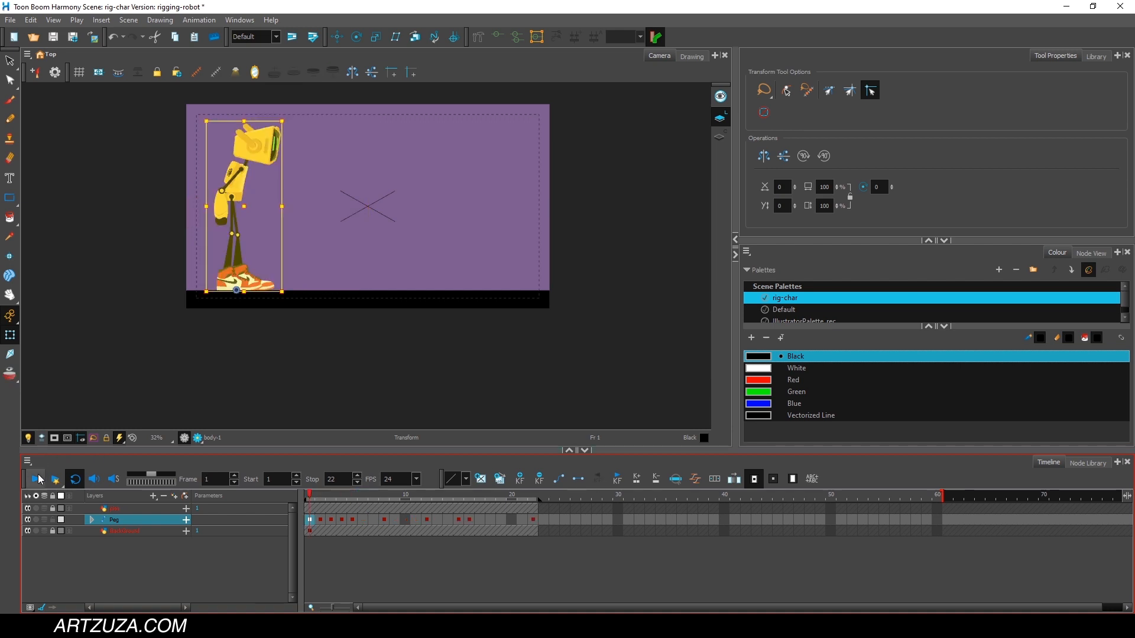
Play the retimed jump, return to frame 1, and play it again to judge the timing.
click(34, 482)
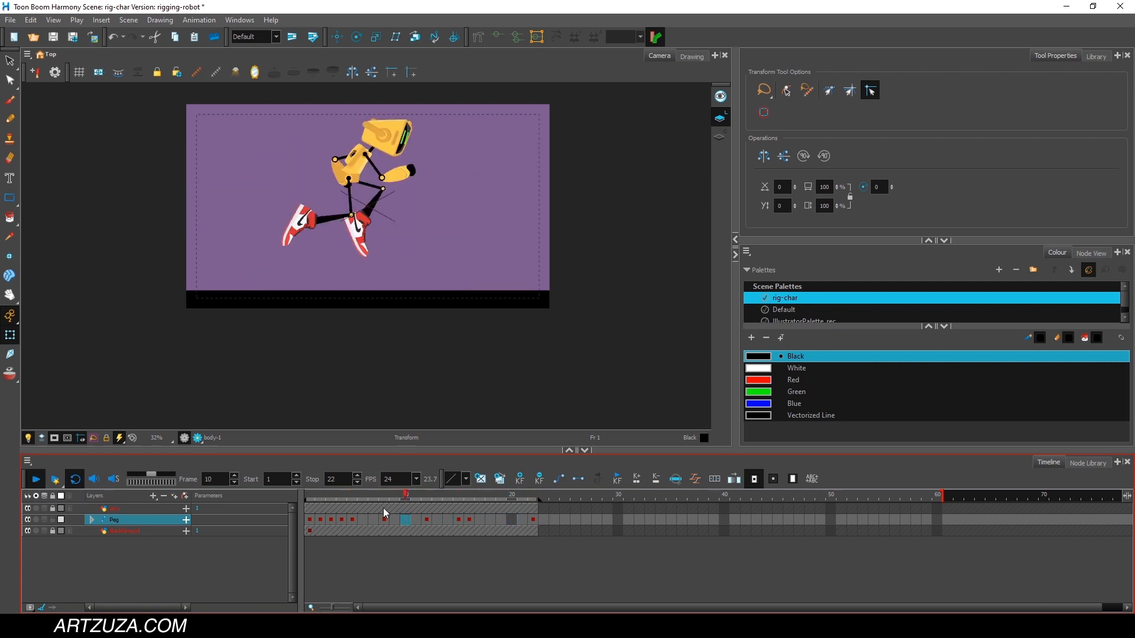
click(343, 497)
drag(343, 497, 306, 497)
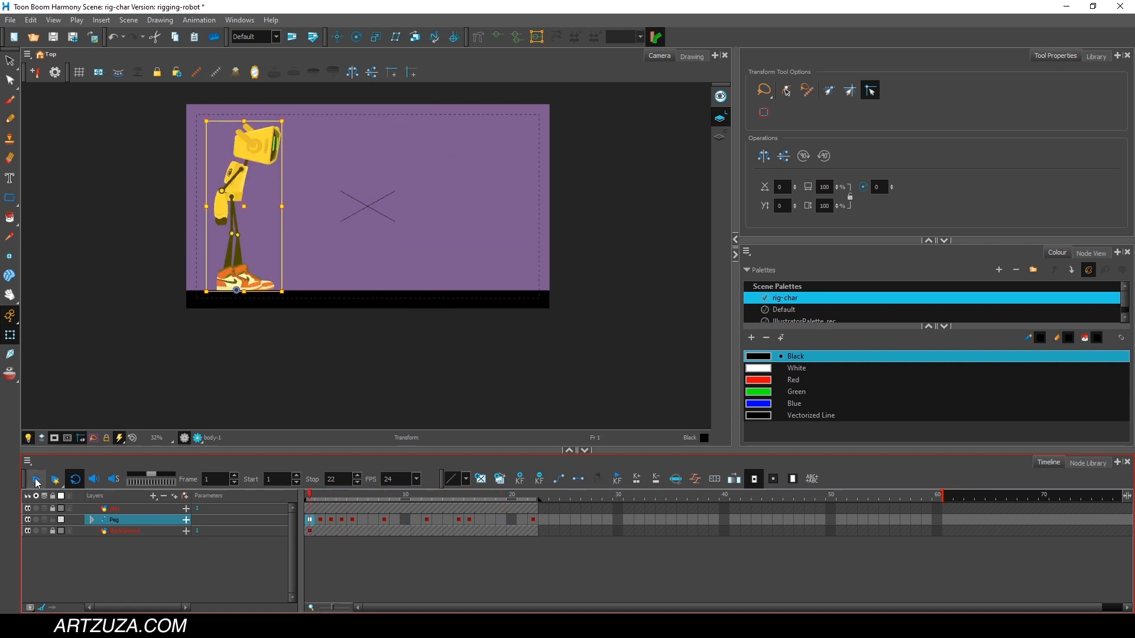
click(36, 480)
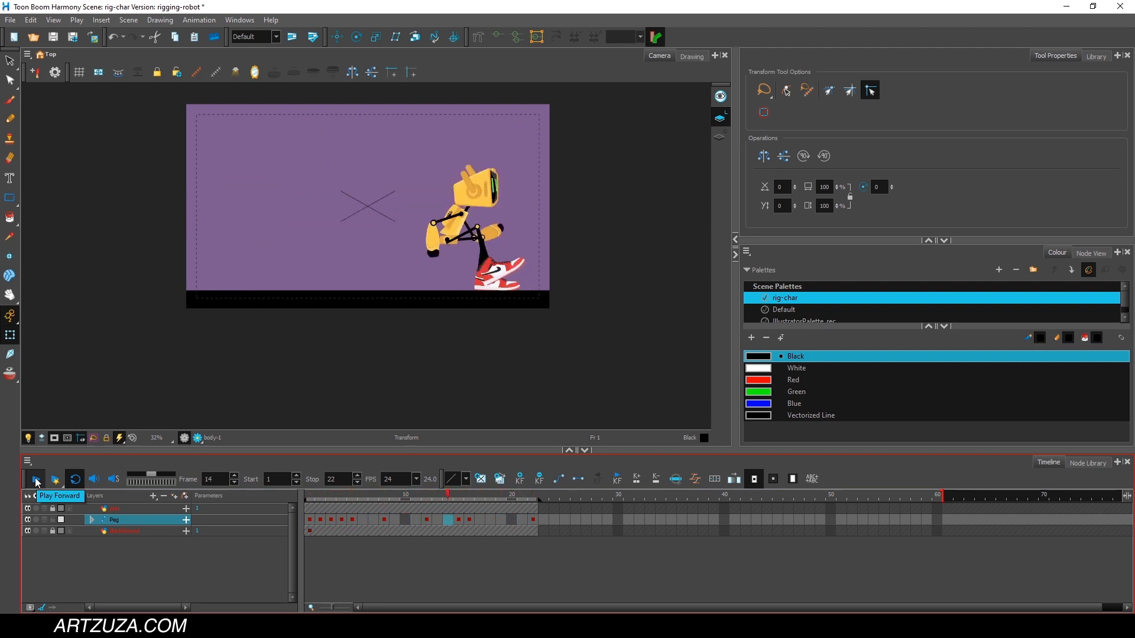
At frame 5, select the take-off pose's keyframe on the Peg layer and examine the keyframes of its child layers.
drag(378, 496, 351, 504)
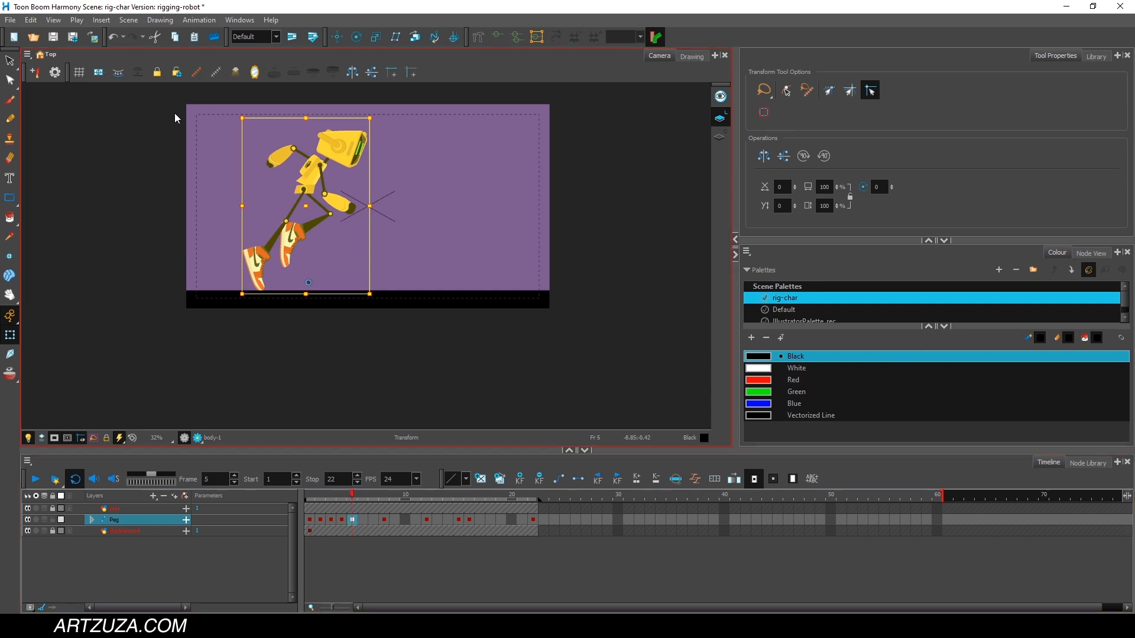
mouse_move(447, 133)
mouse_down()
mouse_move(279, 273)
mouse_move(318, 94)
mouse_move(378, 103)
mouse_up()
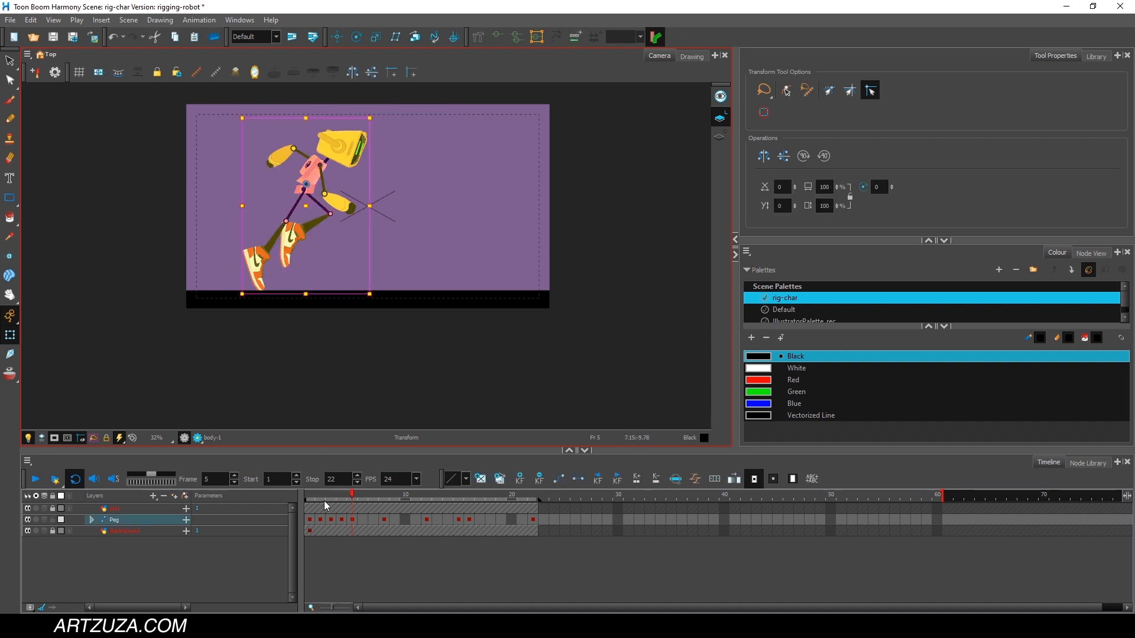
click(360, 557)
click(354, 520)
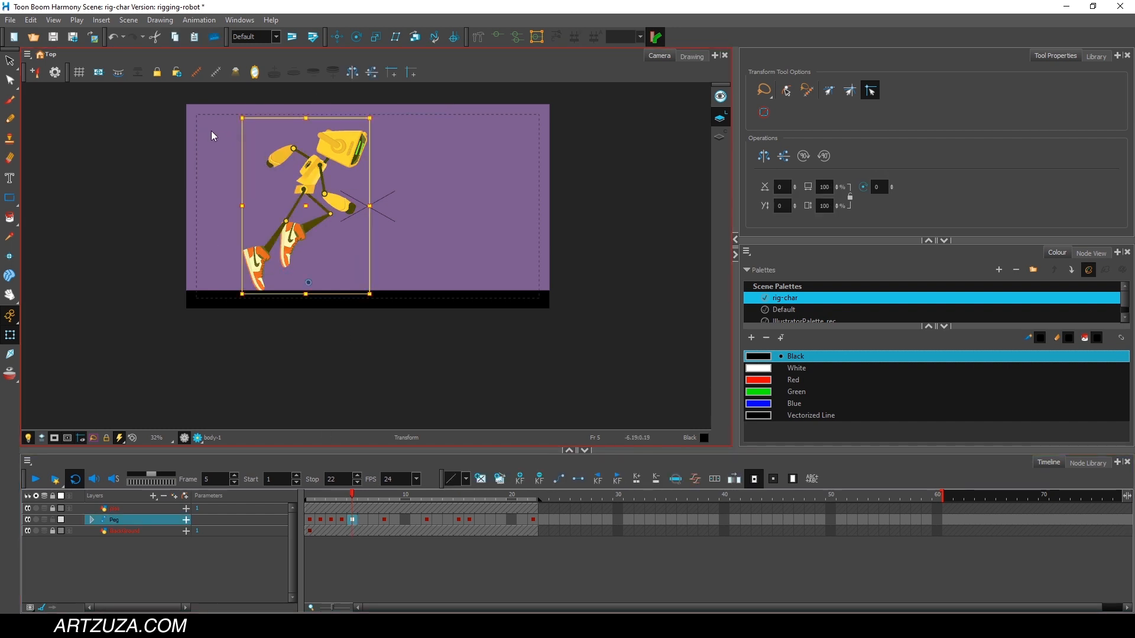
mouse_move(258, 104)
mouse_down()
mouse_move(443, 274)
mouse_move(193, 237)
mouse_move(189, 112)
mouse_up()
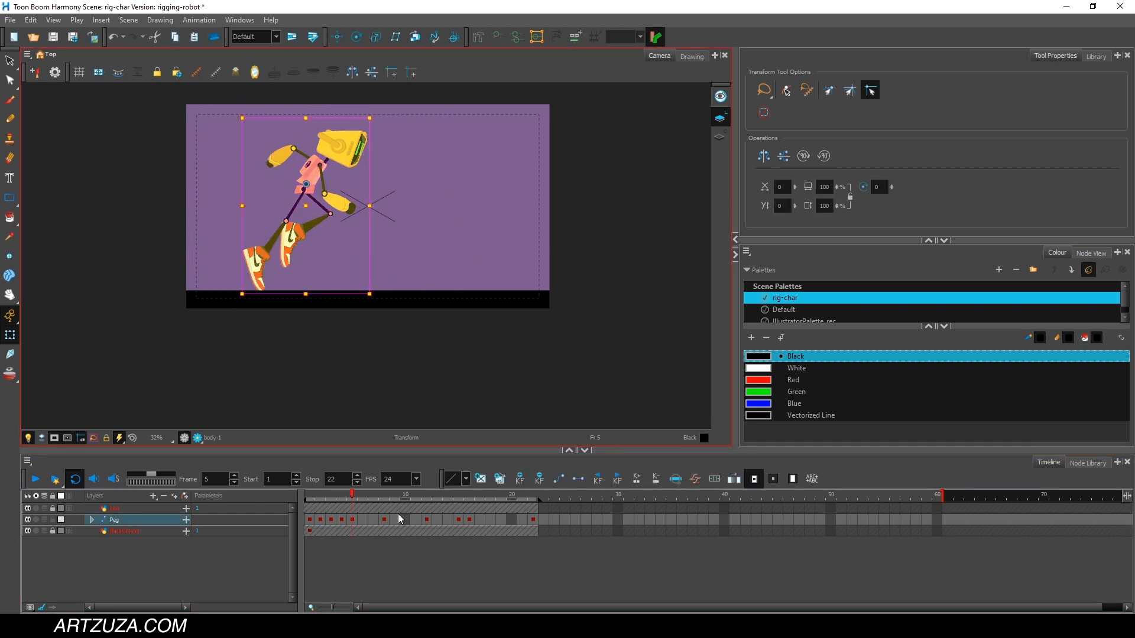
click(353, 520)
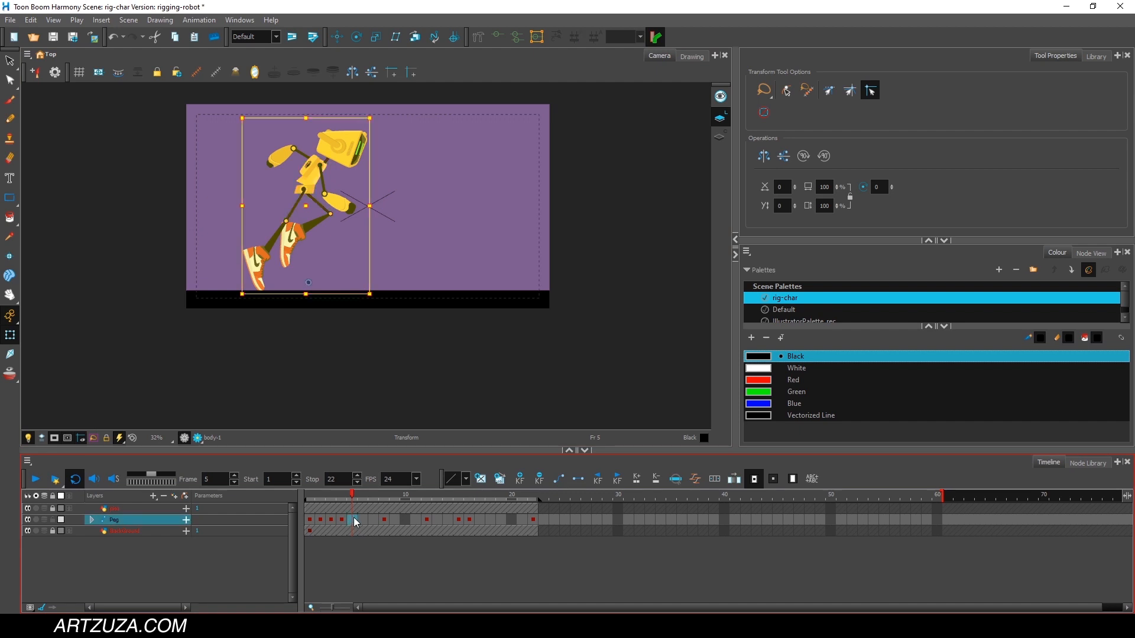
click(89, 519)
click(90, 519)
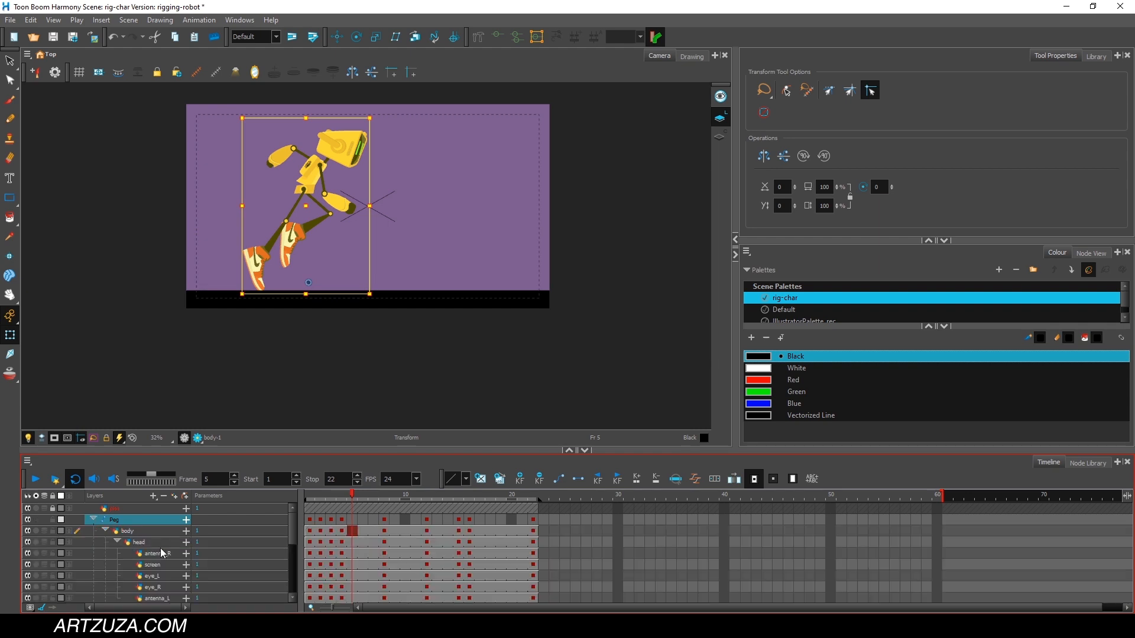
click(92, 520)
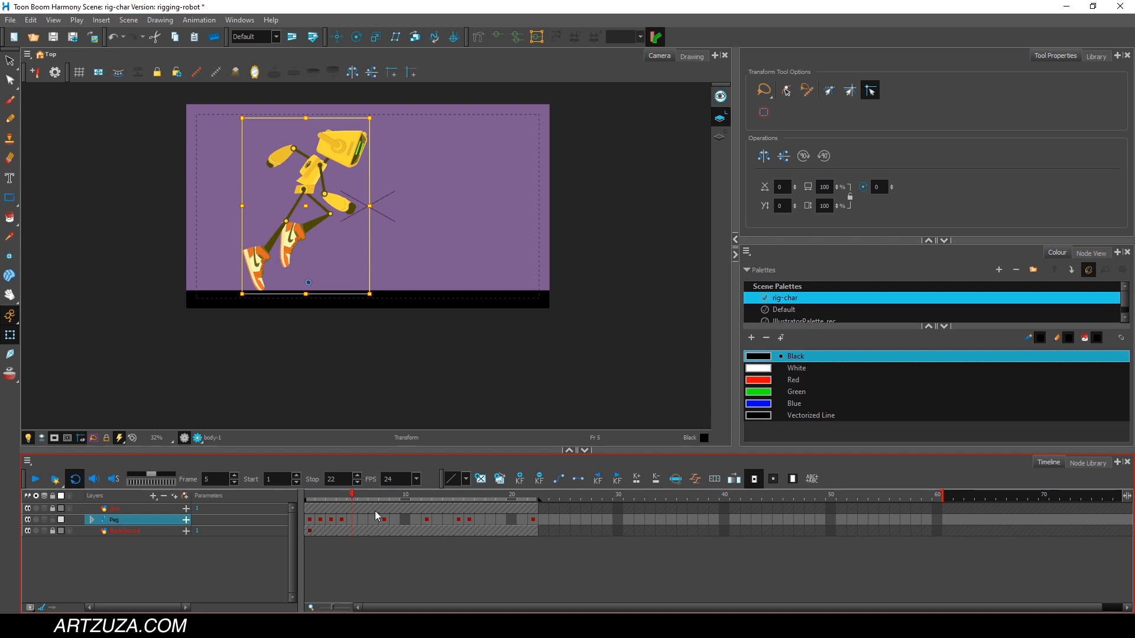
Shift the Peg layer's keyframes from frame 8 onward one frame earlier and play the jump from frame 1.
drag(381, 517, 533, 519)
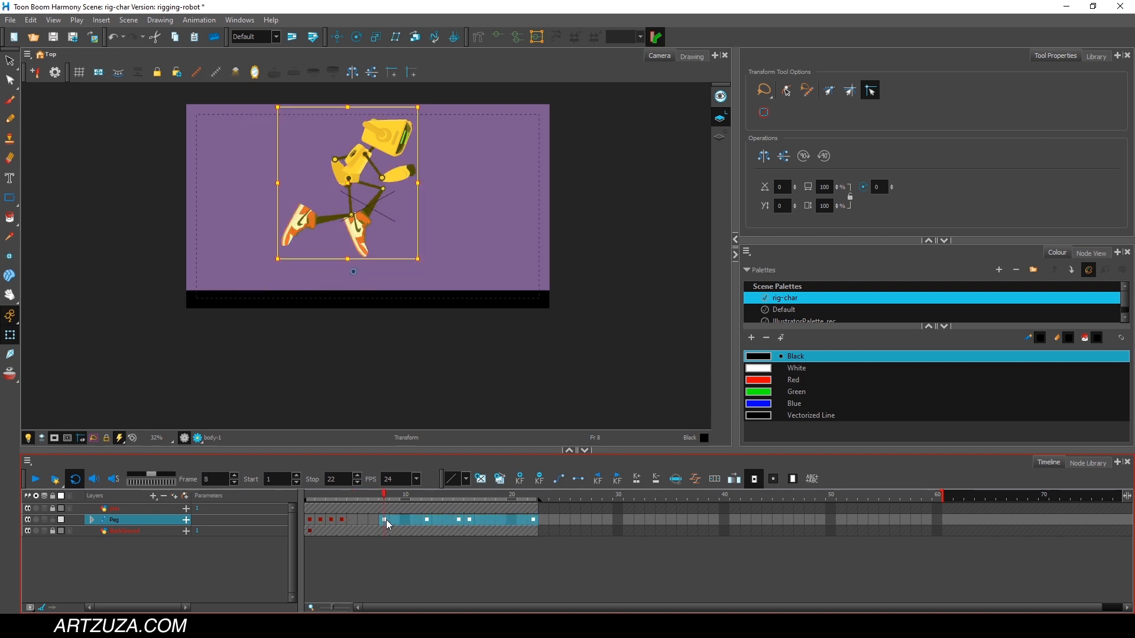
drag(385, 520, 375, 520)
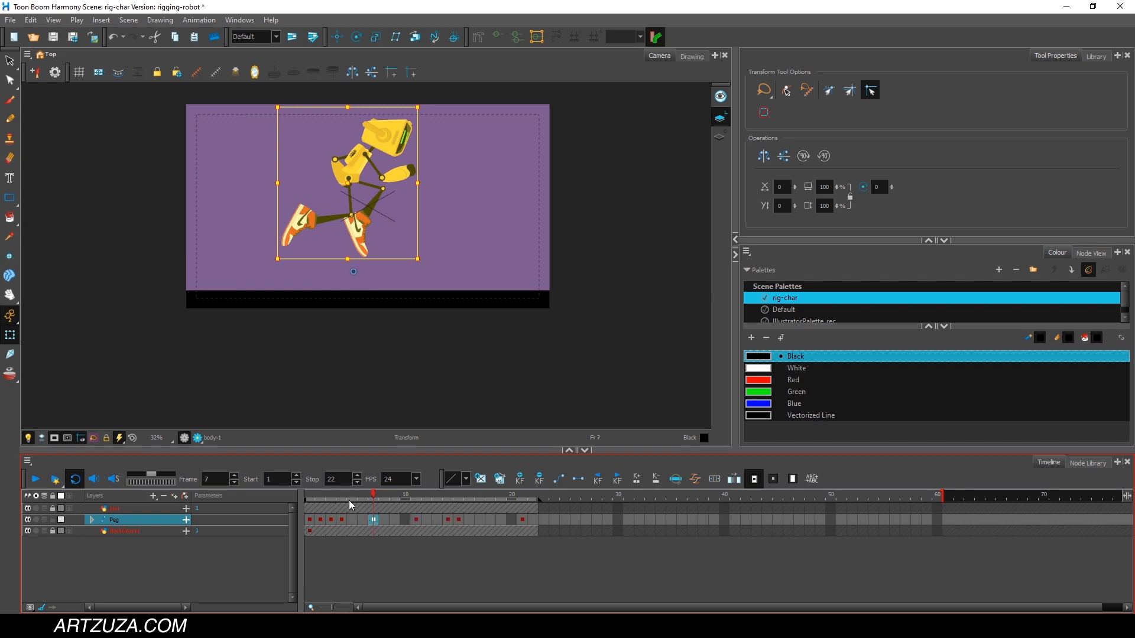
click(309, 494)
click(35, 483)
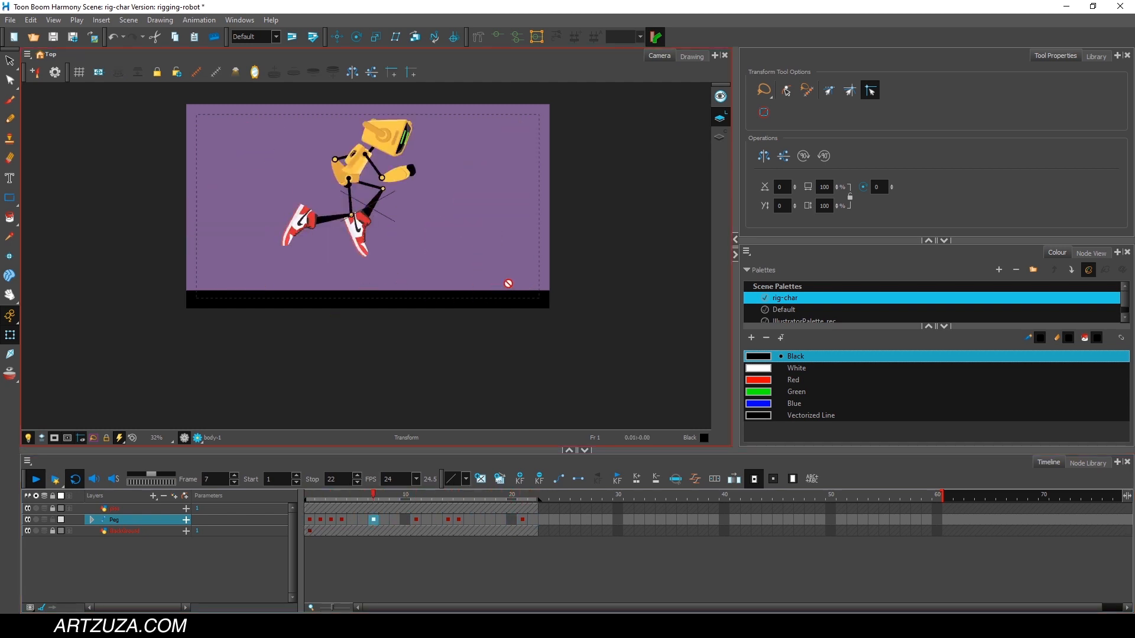
Compare the feet's positions across the landing frames up to frame 21, and turn on onion skin.
click(488, 495)
drag(488, 495, 522, 496)
scroll(519, 280, up, 4)
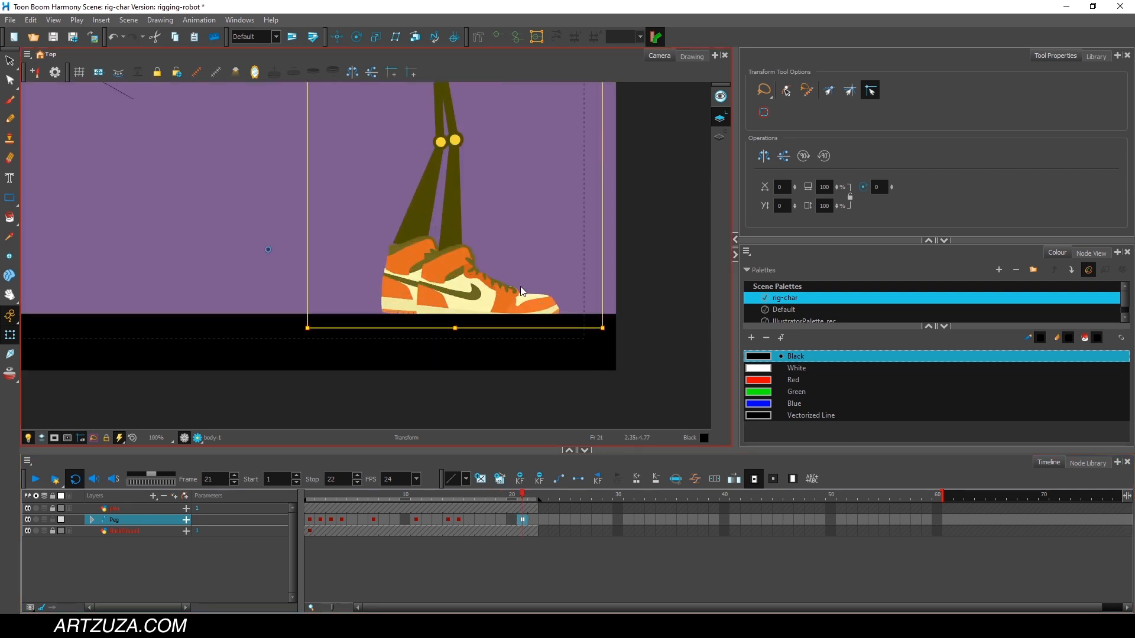
click(673, 290)
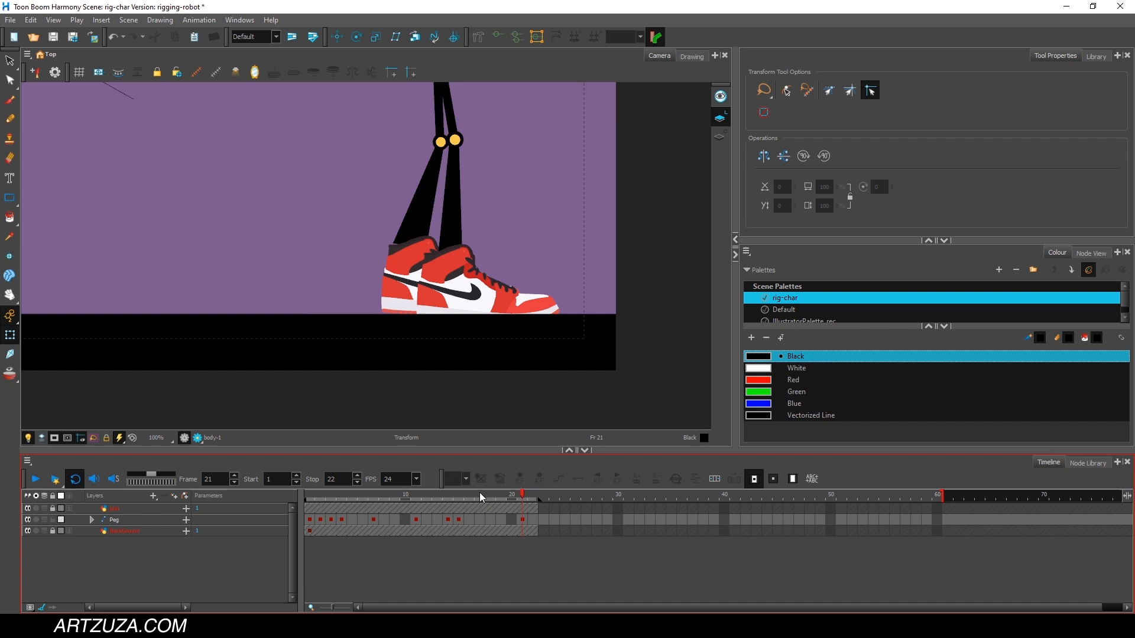
drag(460, 497, 522, 498)
key(alt+o)
At frame 21, rotate the right lower leg and right shoe slightly to settle the foot on the ground.
click(446, 270)
click(452, 195)
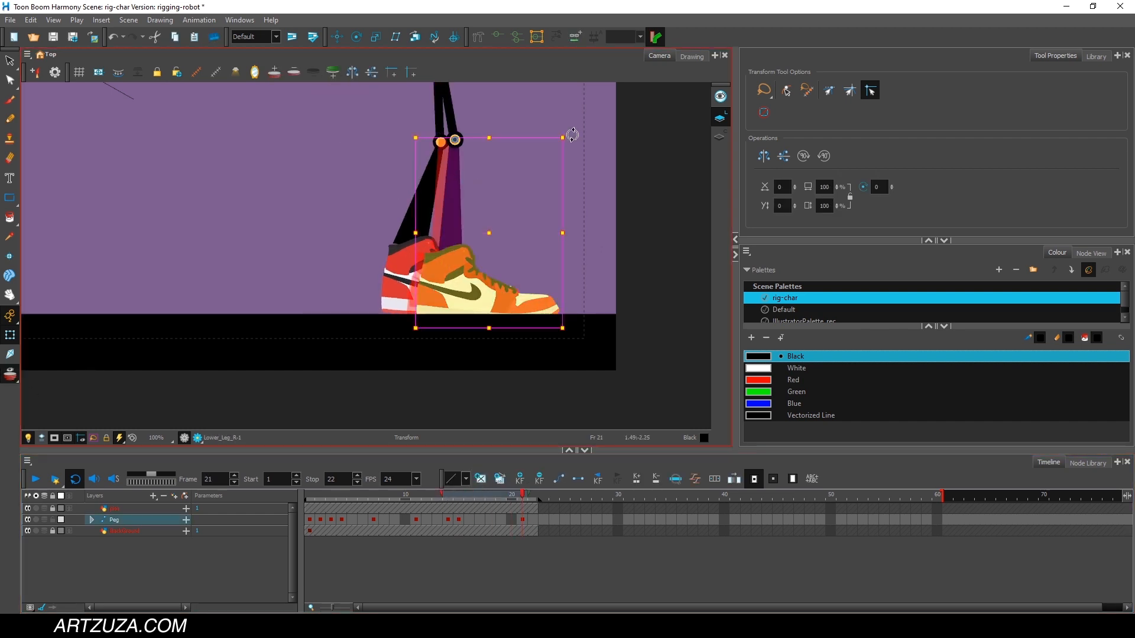
drag(572, 134, 573, 143)
click(579, 184)
click(445, 271)
drag(568, 236, 566, 229)
drag(523, 495, 501, 476)
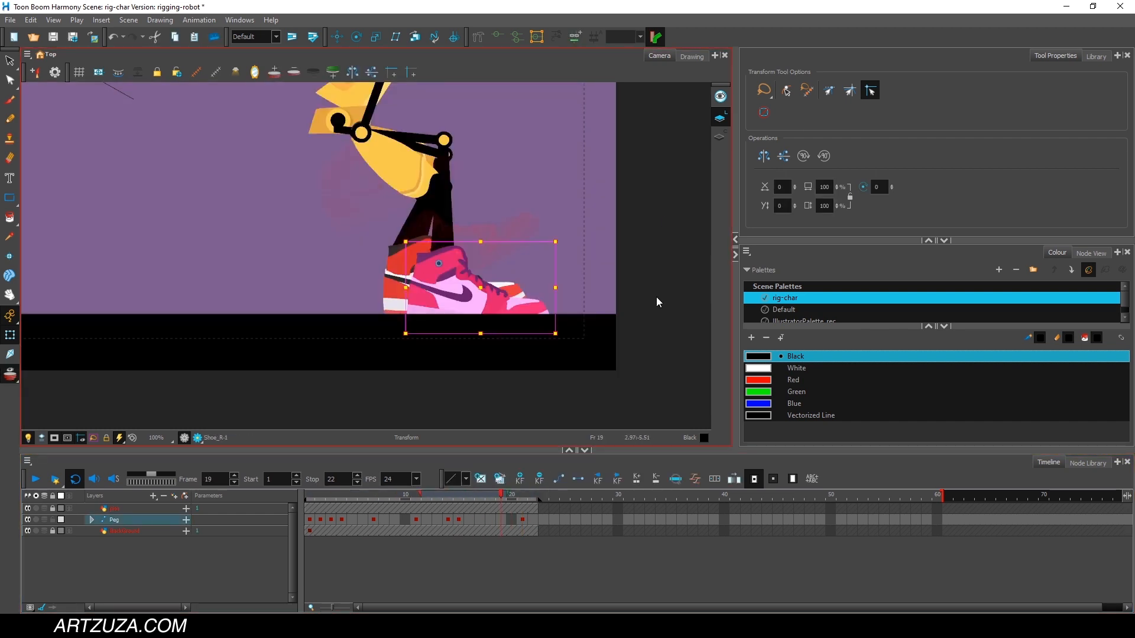
Play the whole jump from frame 1 to judge the adjusted landing, and return to frame 1.
scroll(651, 277, down, 2)
key(space)
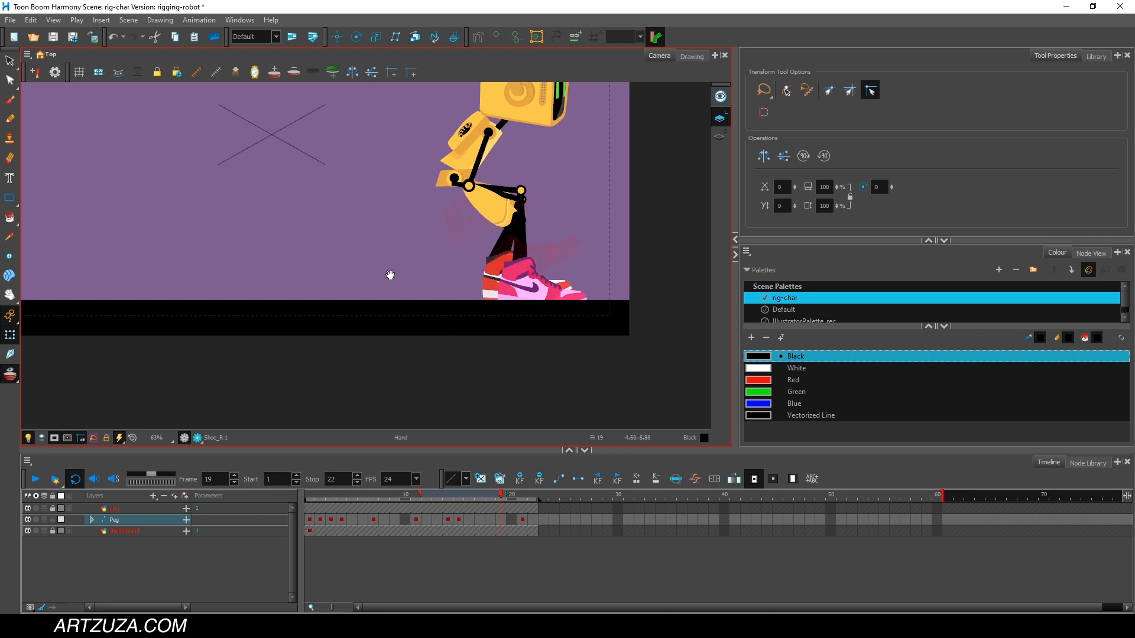
drag(390, 274, 436, 362)
scroll(434, 295, down, 1)
key(space)
drag(401, 318, 404, 345)
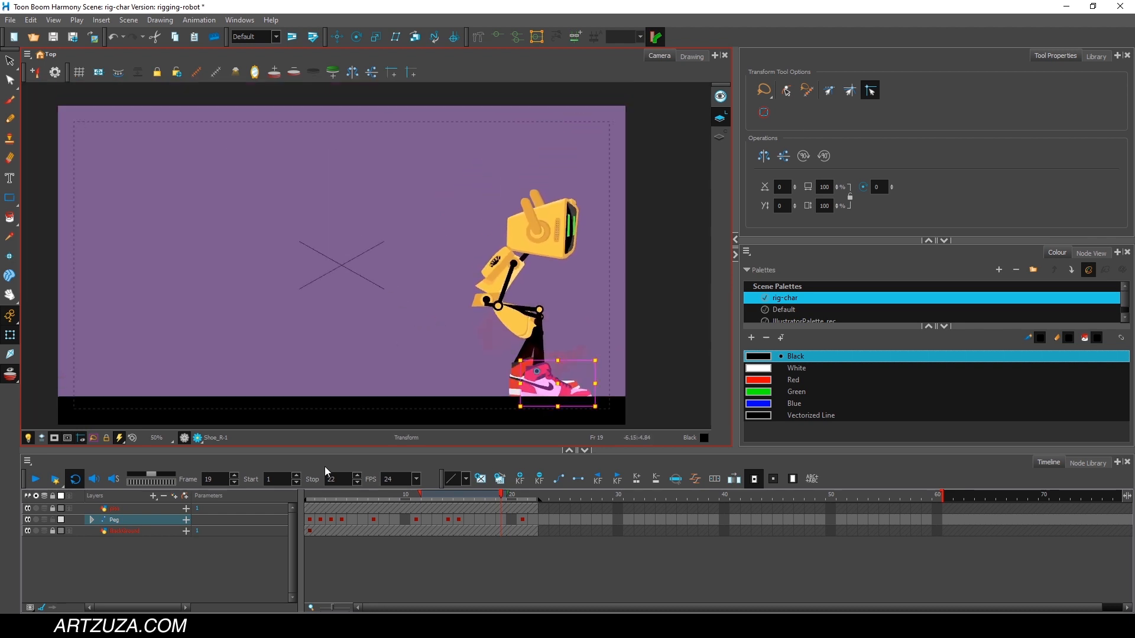
click(311, 495)
click(36, 482)
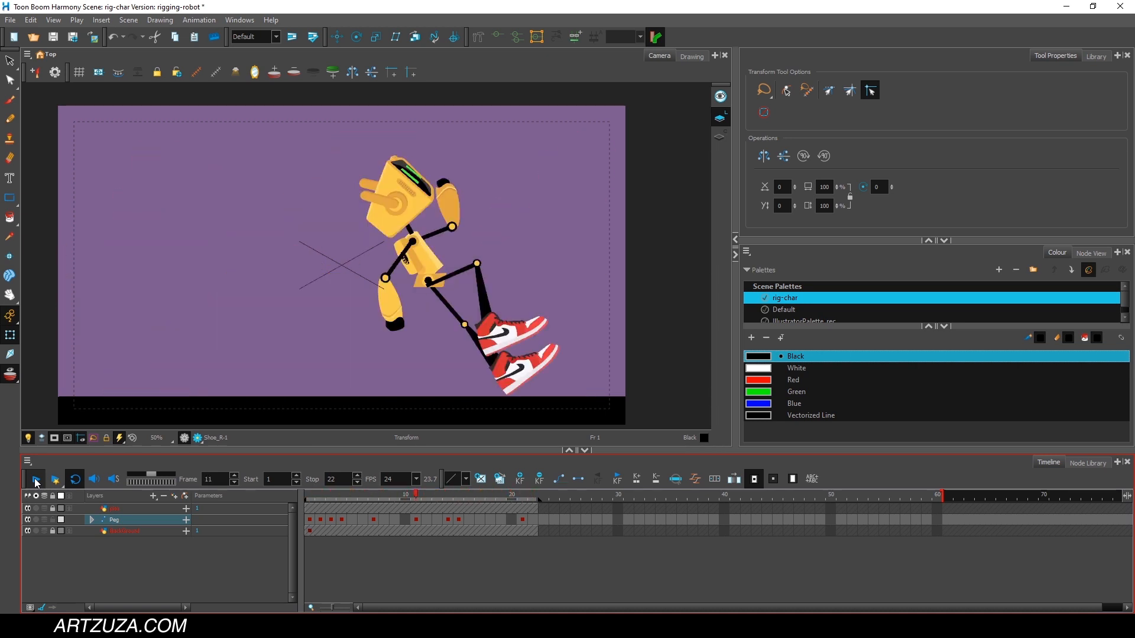
click(324, 495)
mouse_move(322, 502)
mouse_down()
mouse_move(485, 484)
mouse_move(296, 495)
mouse_move(333, 493)
mouse_move(309, 499)
mouse_up()
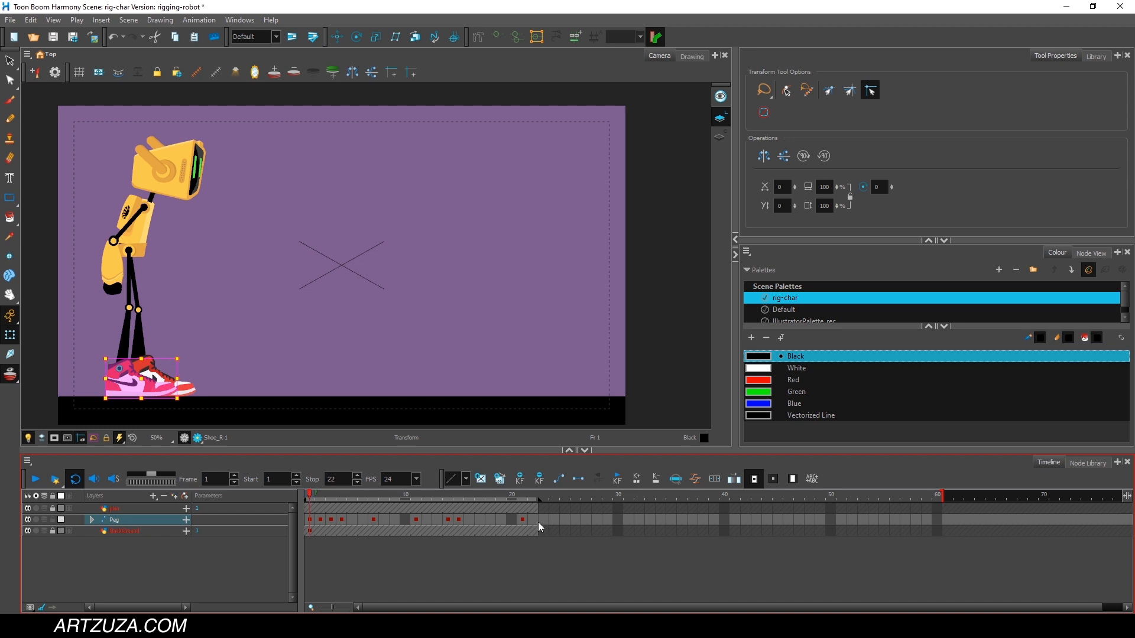
Convert all keyframes on the Peg layer to motion keyframes.
drag(529, 517, 396, 519)
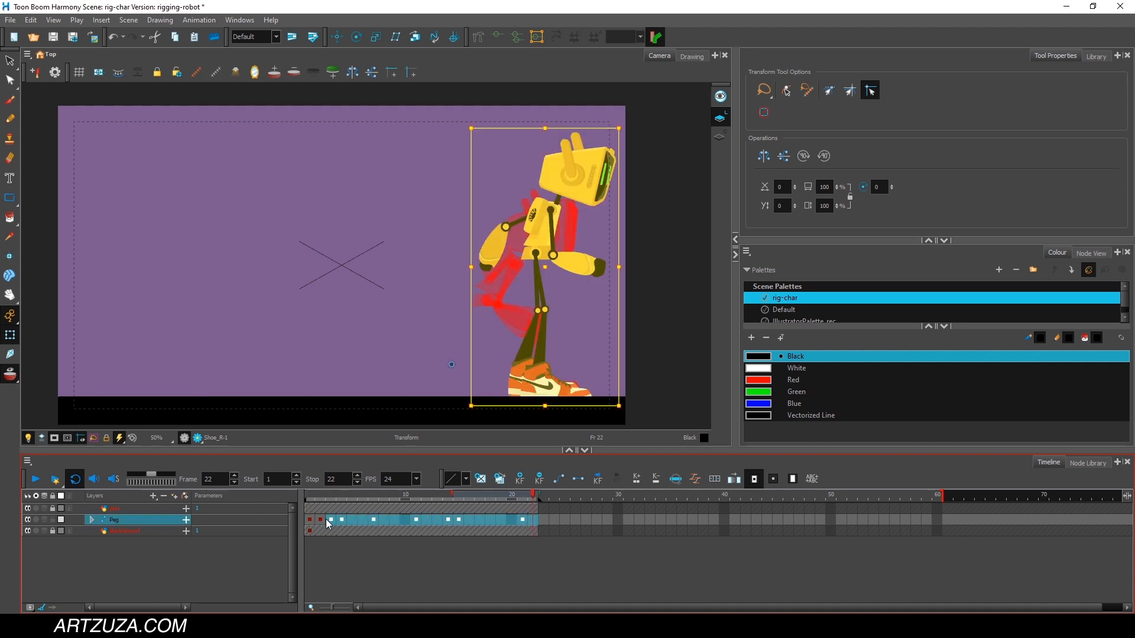
click(686, 153)
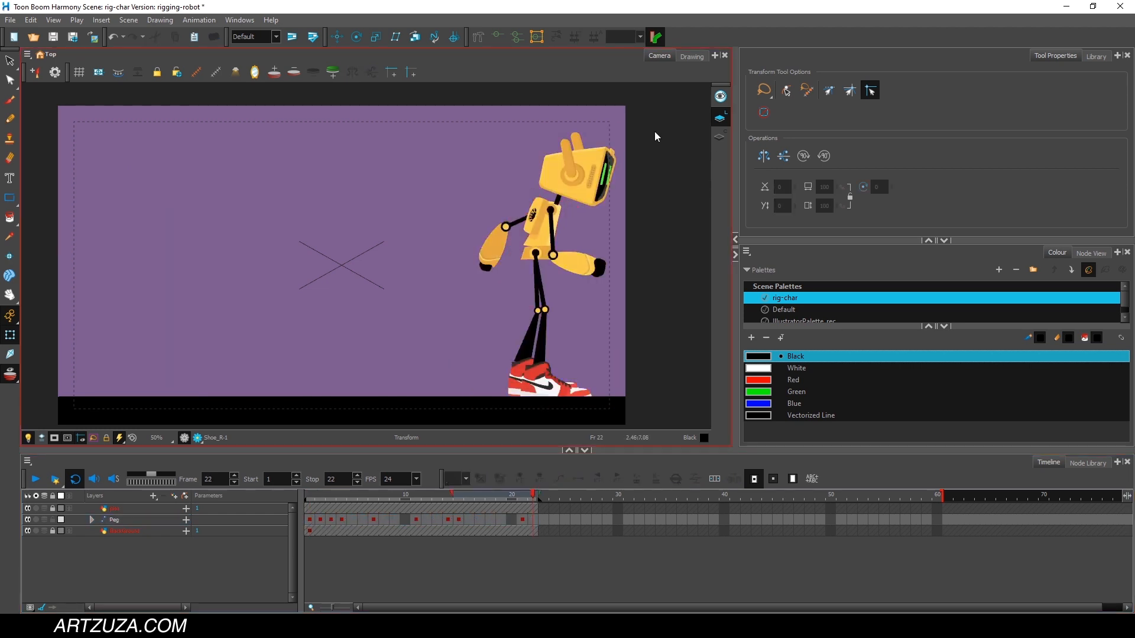
mouse_move(655, 130)
mouse_down()
mouse_move(358, 355)
mouse_move(709, 331)
mouse_move(650, 130)
mouse_up()
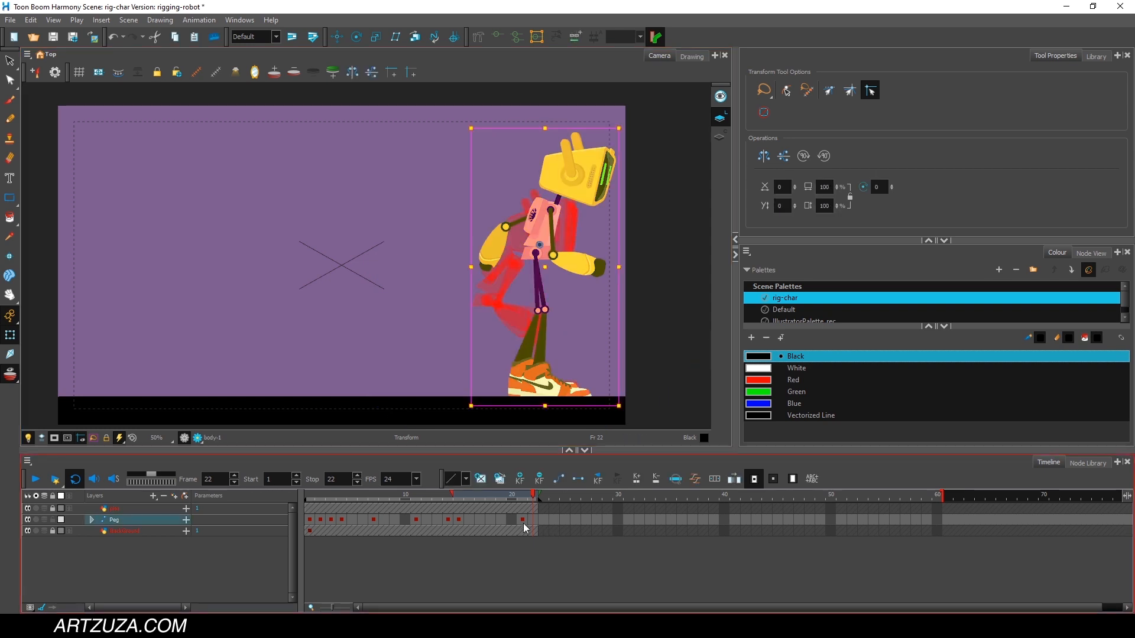
drag(532, 517, 317, 523)
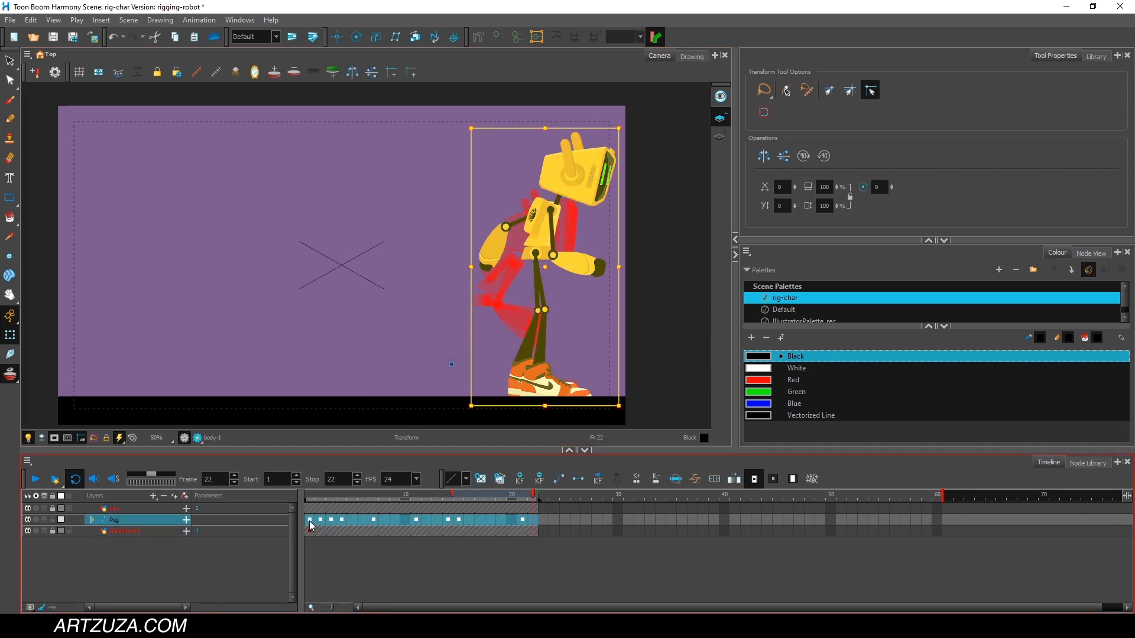
right_click(314, 519)
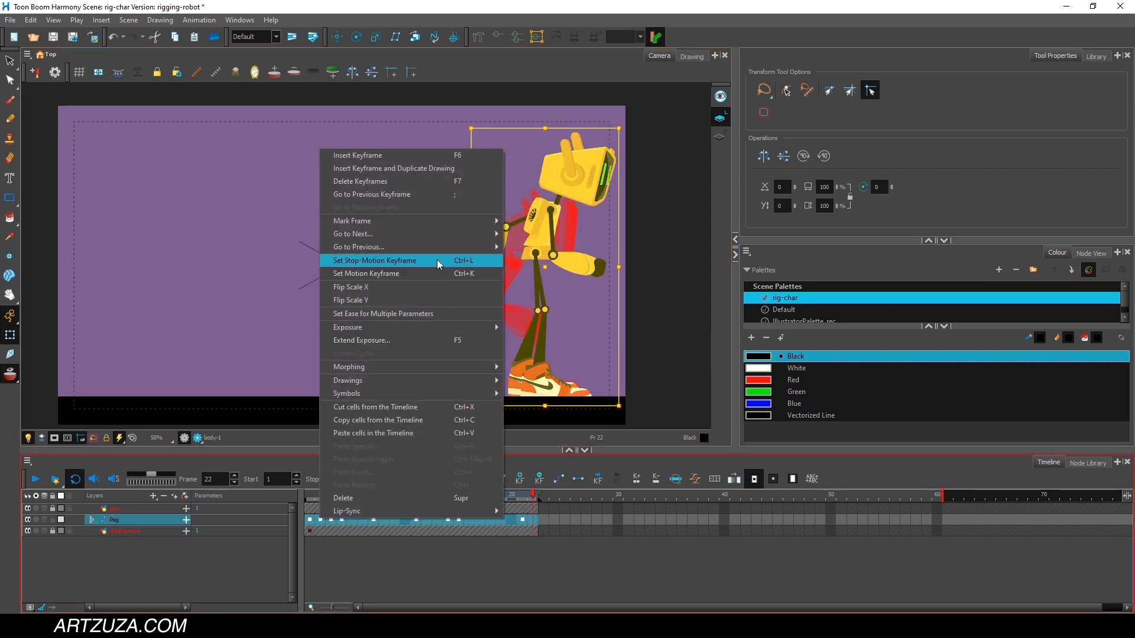
click(401, 274)
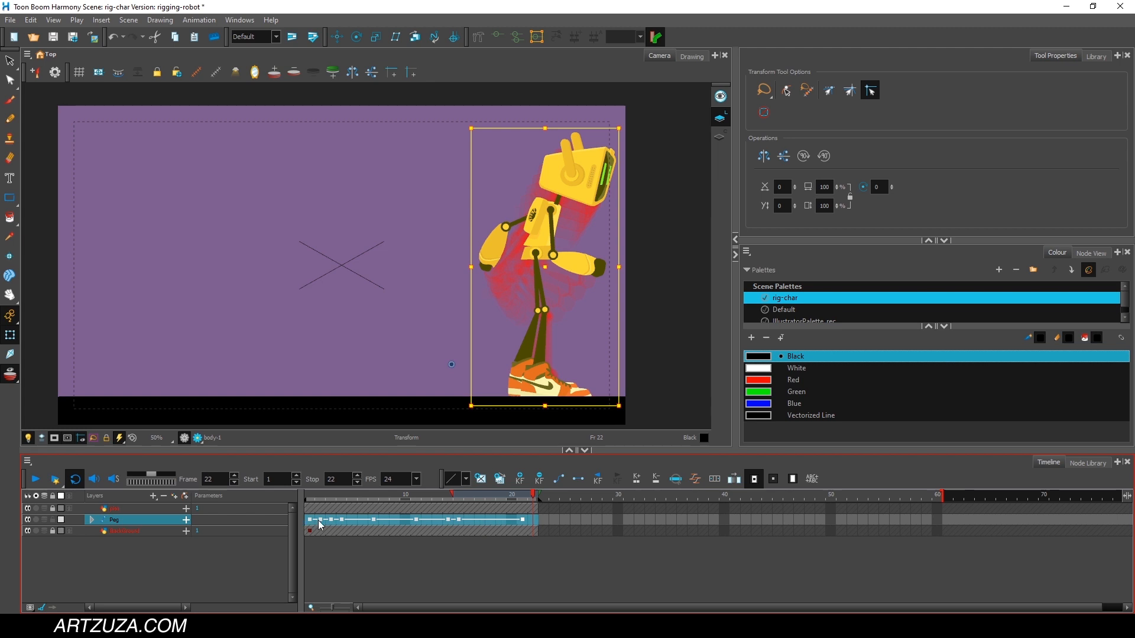
Expand the Peg layer and examine the keyframes on its body-part layers.
click(92, 519)
scroll(418, 555, down, 2)
scroll(418, 556, up, 2)
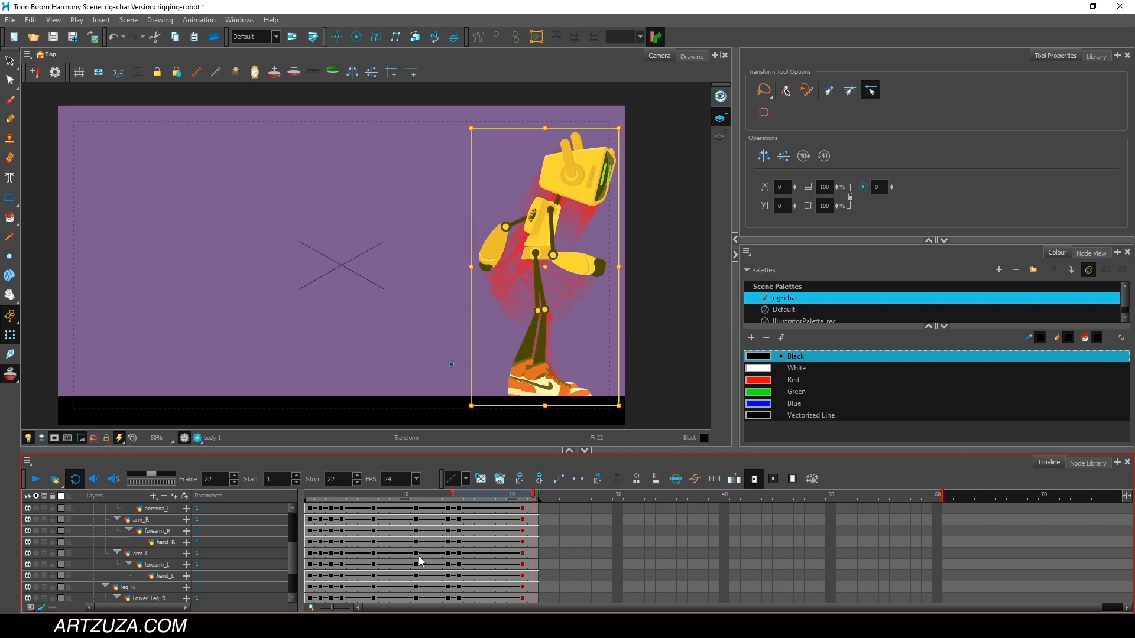
click(350, 520)
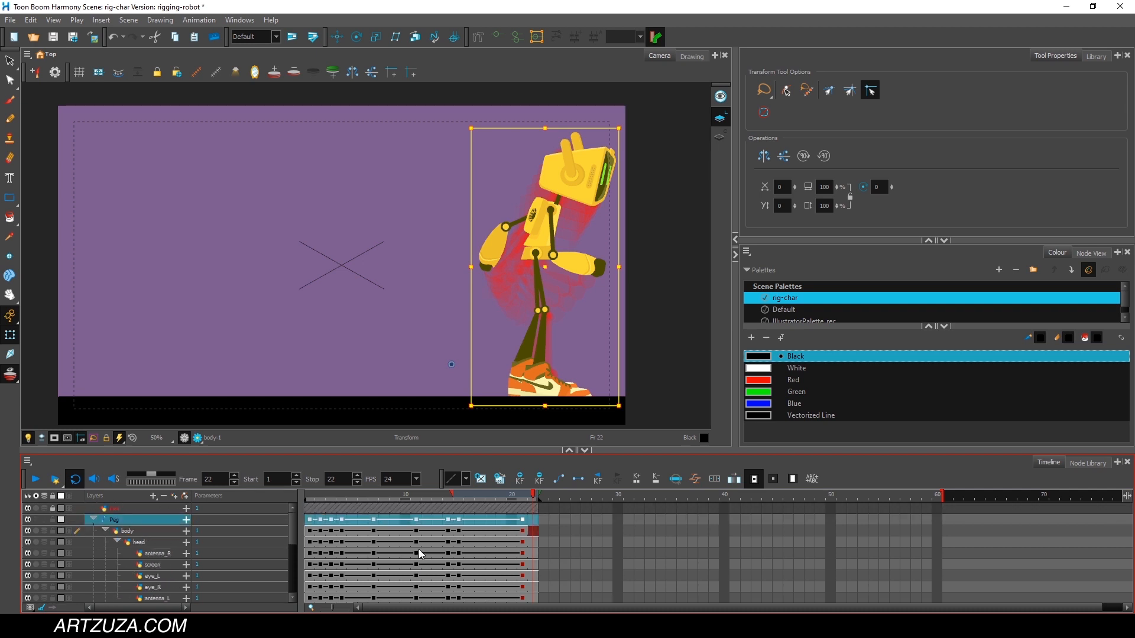
Play the interpolated jump from frame 1 and compare frames 1 and 2 to examine the move into the crouch.
click(310, 496)
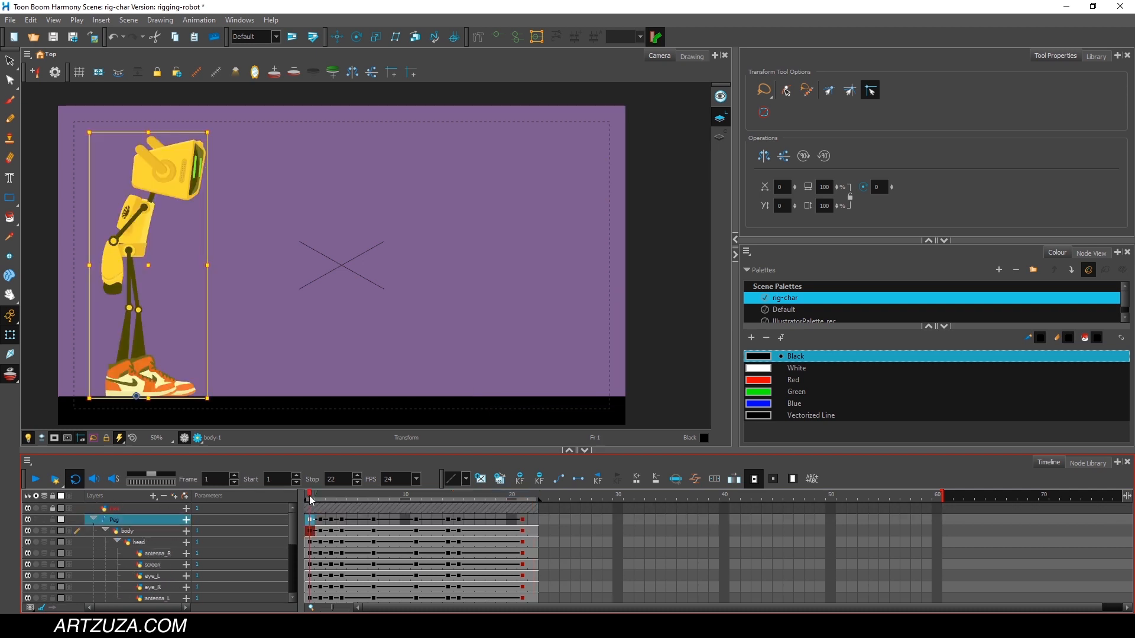
click(37, 480)
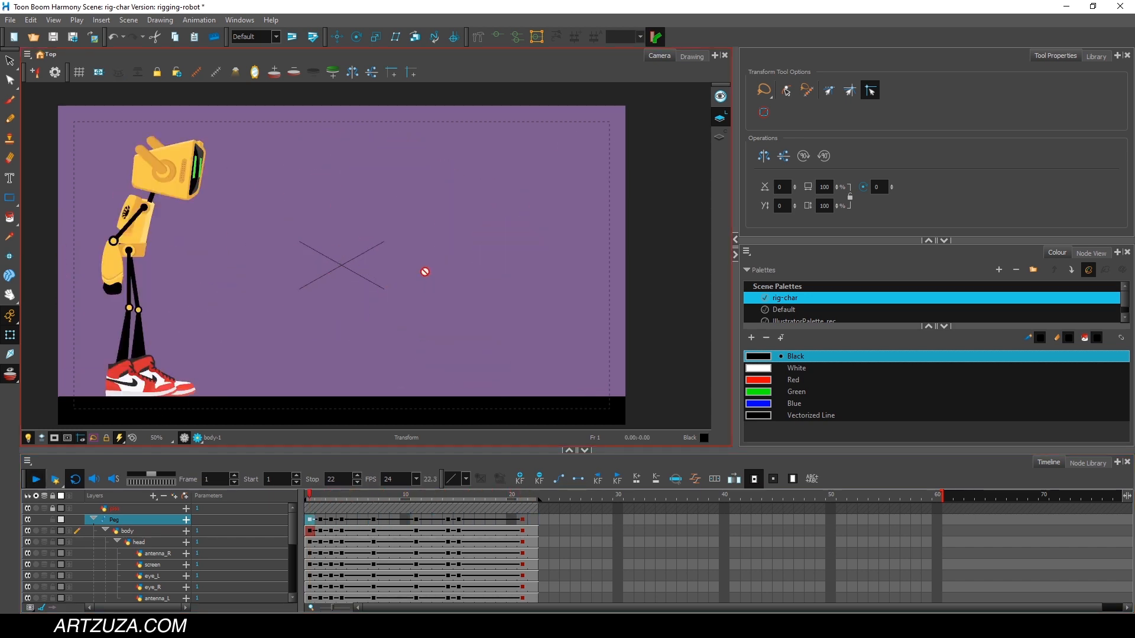
click(313, 496)
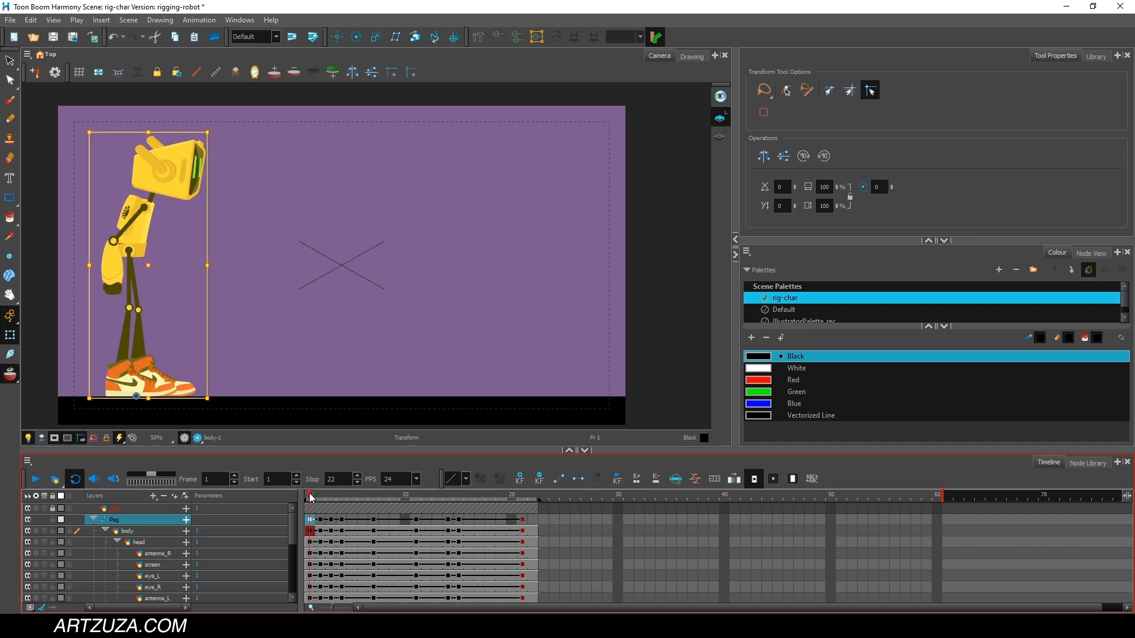
mouse_move(311, 493)
mouse_down()
mouse_move(512, 492)
mouse_move(310, 493)
mouse_up()
click(359, 492)
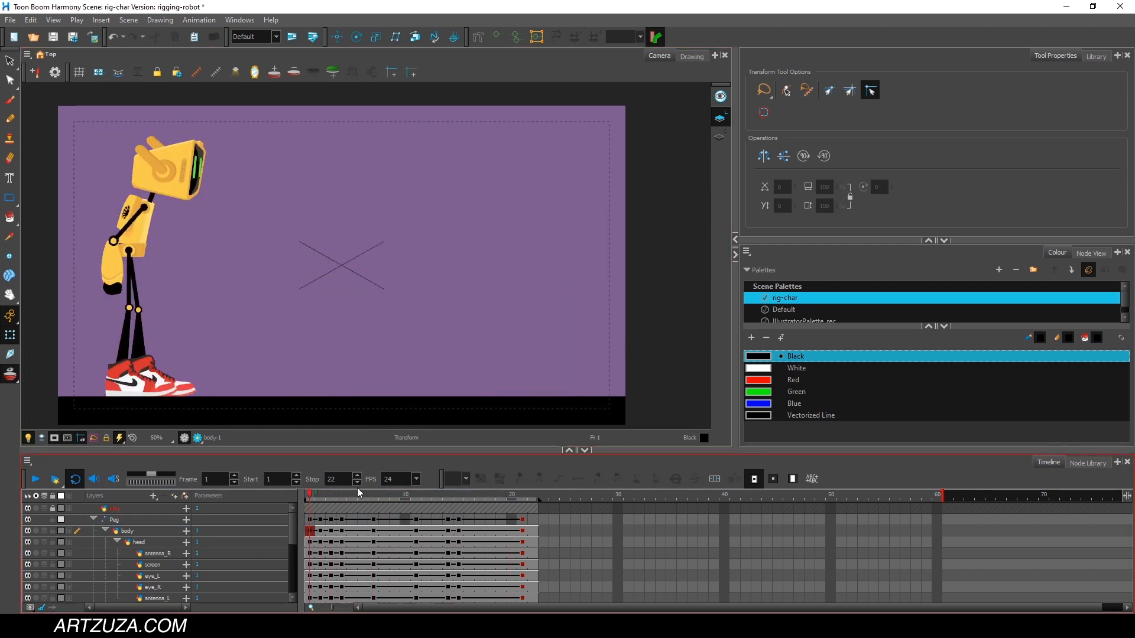
mouse_move(310, 499)
mouse_down()
mouse_move(512, 496)
mouse_move(322, 498)
mouse_move(421, 502)
mouse_move(311, 512)
mouse_move(405, 504)
mouse_move(320, 508)
mouse_up()
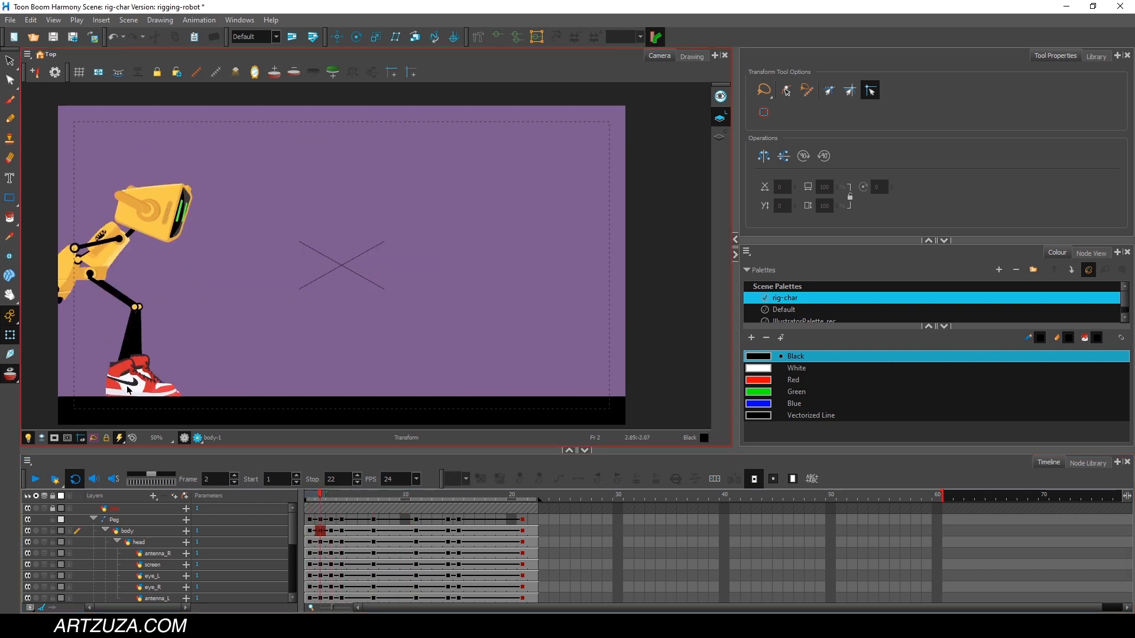
mouse_move(318, 500)
mouse_down()
mouse_move(418, 489)
mouse_move(324, 498)
mouse_up()
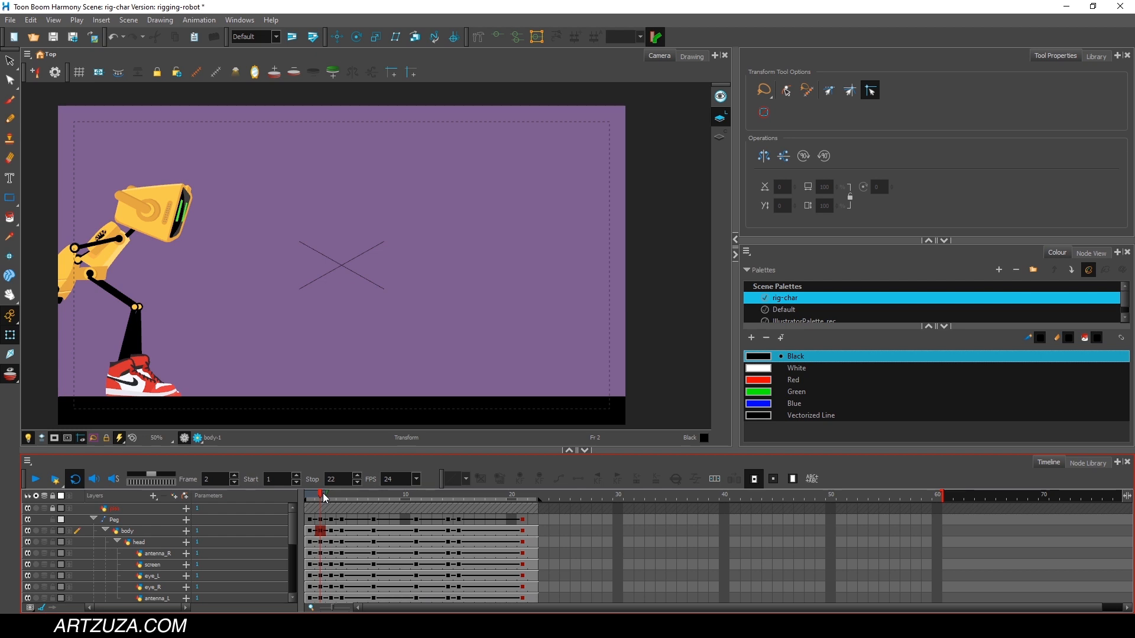
mouse_move(319, 497)
mouse_down()
mouse_move(309, 498)
mouse_move(396, 497)
mouse_move(309, 501)
mouse_up()
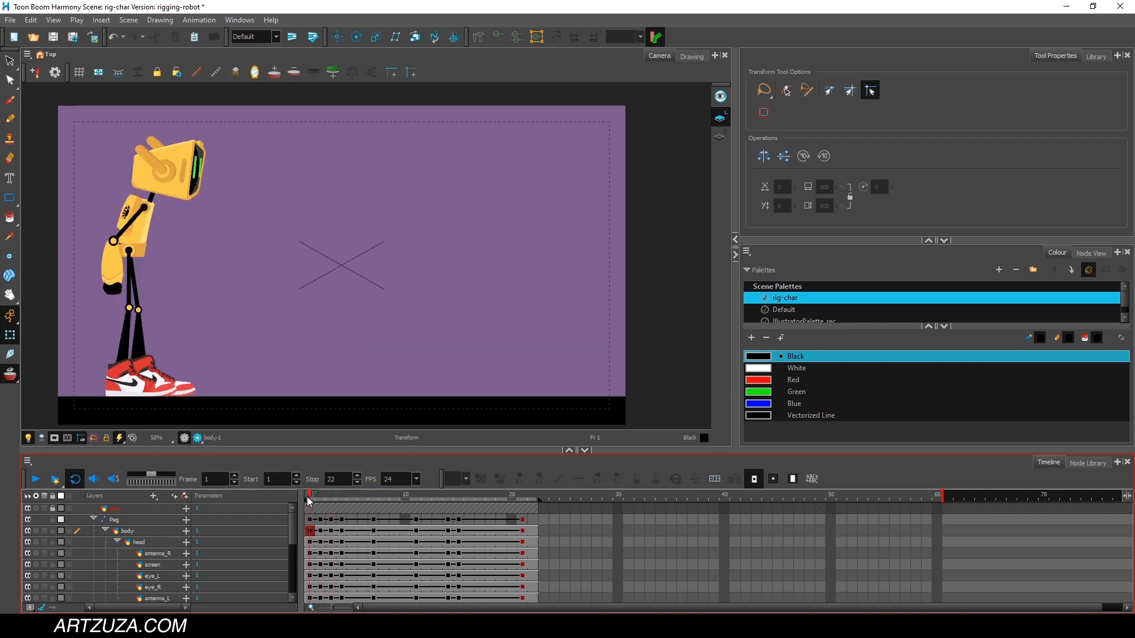
click(36, 480)
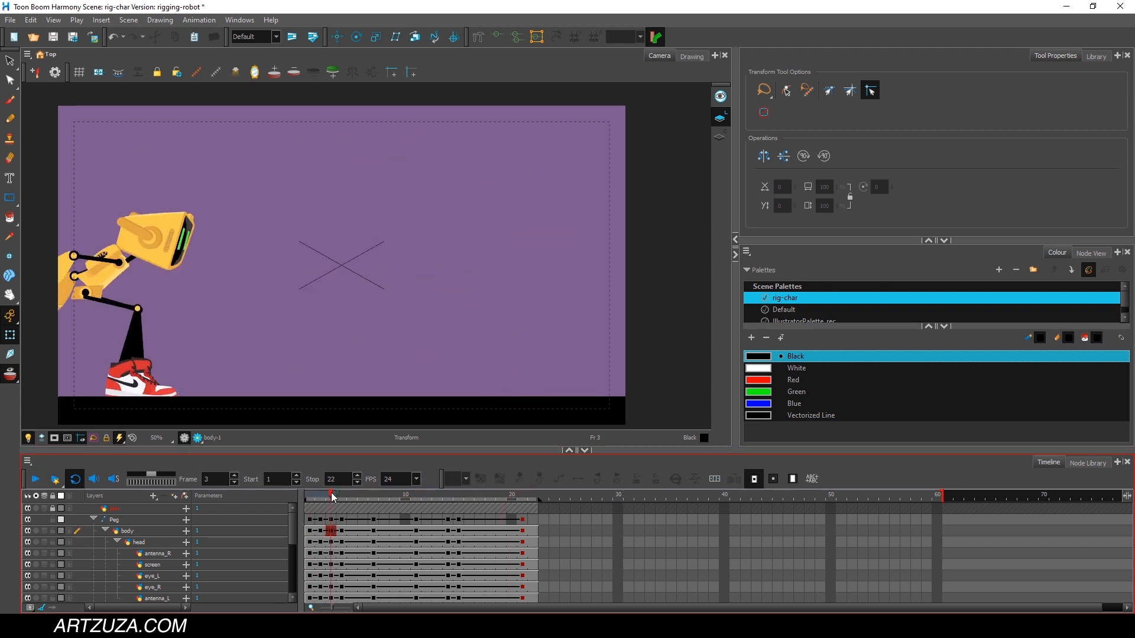
At frame 3, rotate the left shoe slightly to adjust its contact with the ground, and scrub ahead through the jump.
mouse_move(336, 497)
mouse_down()
mouse_move(314, 500)
mouse_move(330, 496)
mouse_up()
click(162, 378)
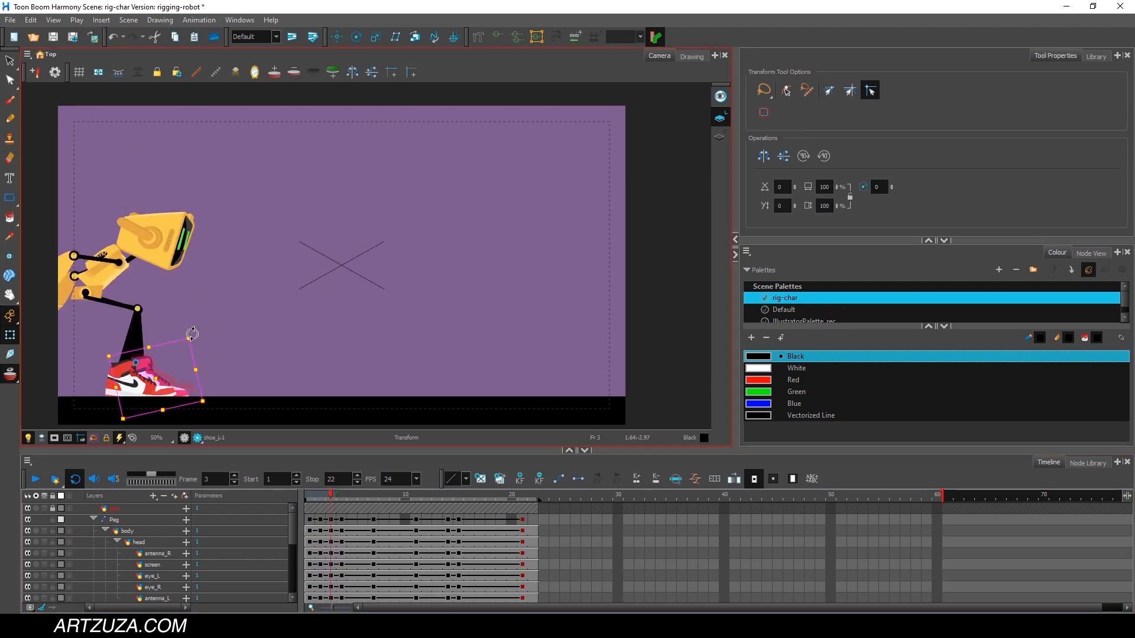
click(329, 494)
drag(198, 350, 189, 332)
drag(328, 495, 394, 492)
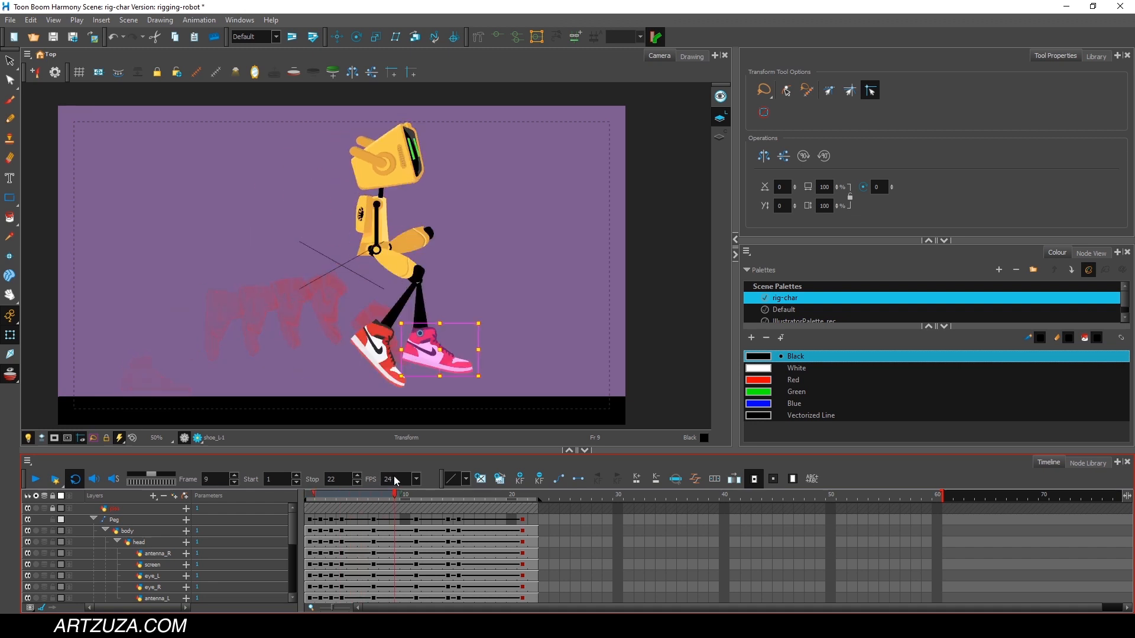
At frame 4, tilt the robot's head slightly down and lean its torso a little further forward.
key(alt+Tab)
key(alt+Tab)
drag(322, 495, 343, 492)
key(alt+Tab)
key(alt+Tab)
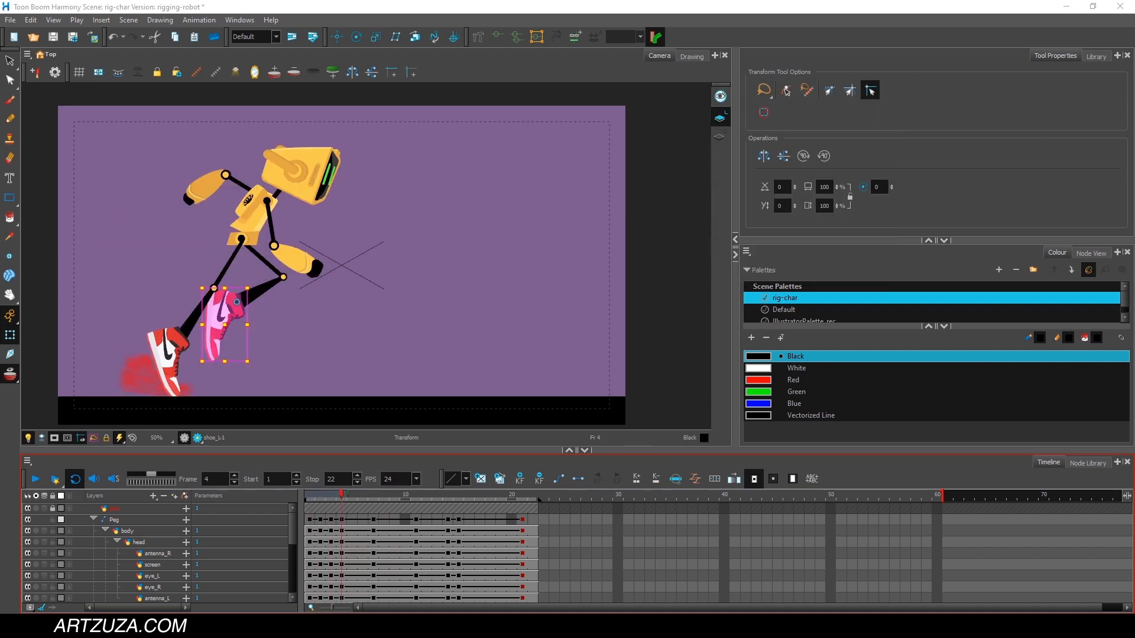
click(340, 152)
drag(359, 129, 367, 134)
click(255, 207)
drag(286, 179, 293, 185)
At frame 4, tilt the head back upward and rotate the hips slightly clockwise.
click(387, 146)
click(340, 160)
drag(363, 132, 354, 99)
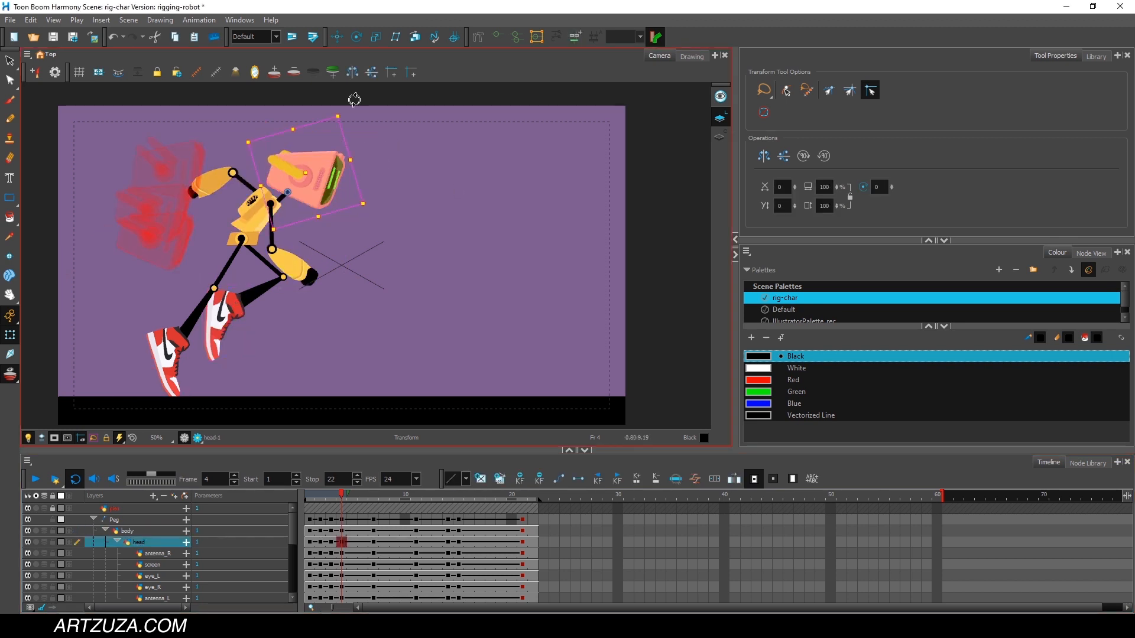
click(251, 240)
drag(269, 227, 277, 240)
click(343, 495)
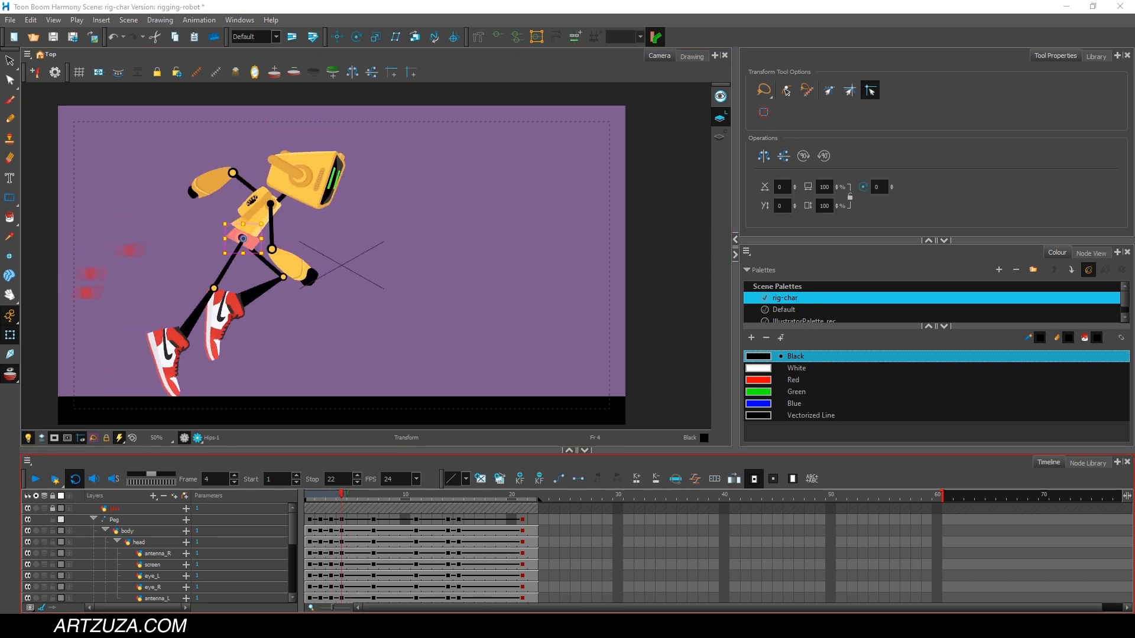
At frame 7, lean the robot's torso slightly further forward.
drag(349, 493, 377, 495)
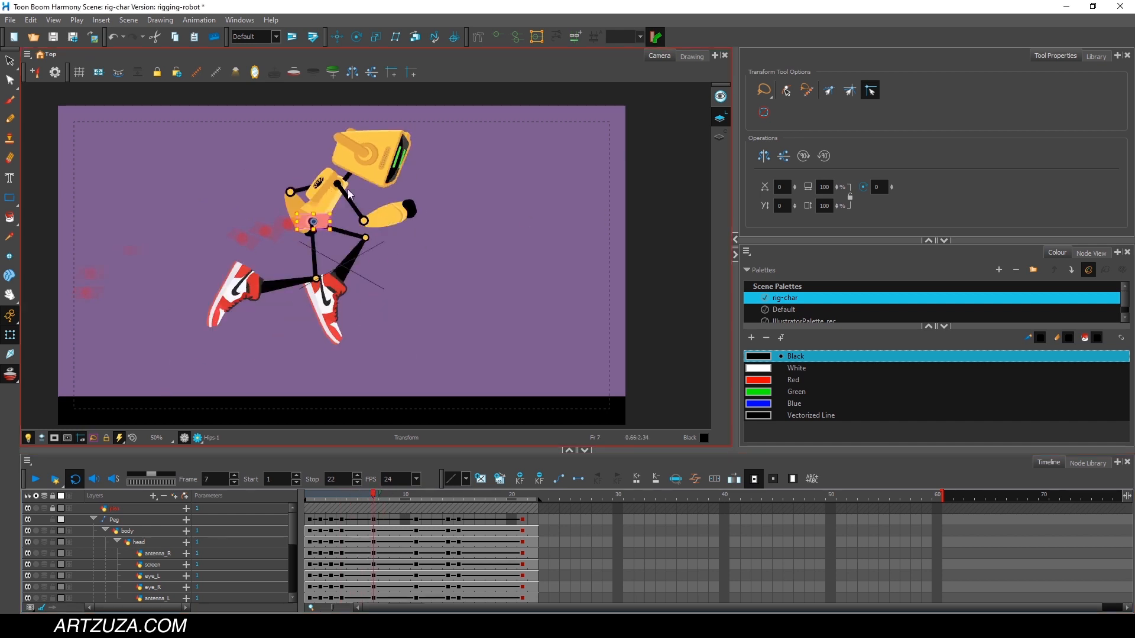
click(329, 189)
drag(422, 108, 439, 128)
click(372, 155)
click(364, 139)
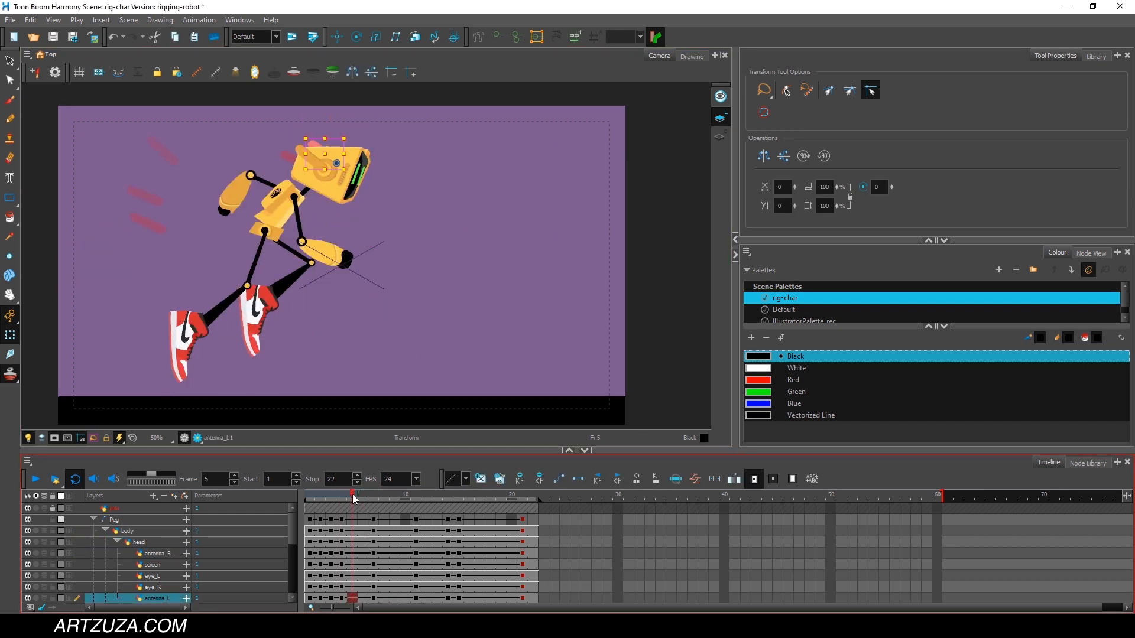
At frame 7, raise the left leg so its thigh is about horizontal, and compare the pose with frame 8.
key(period)
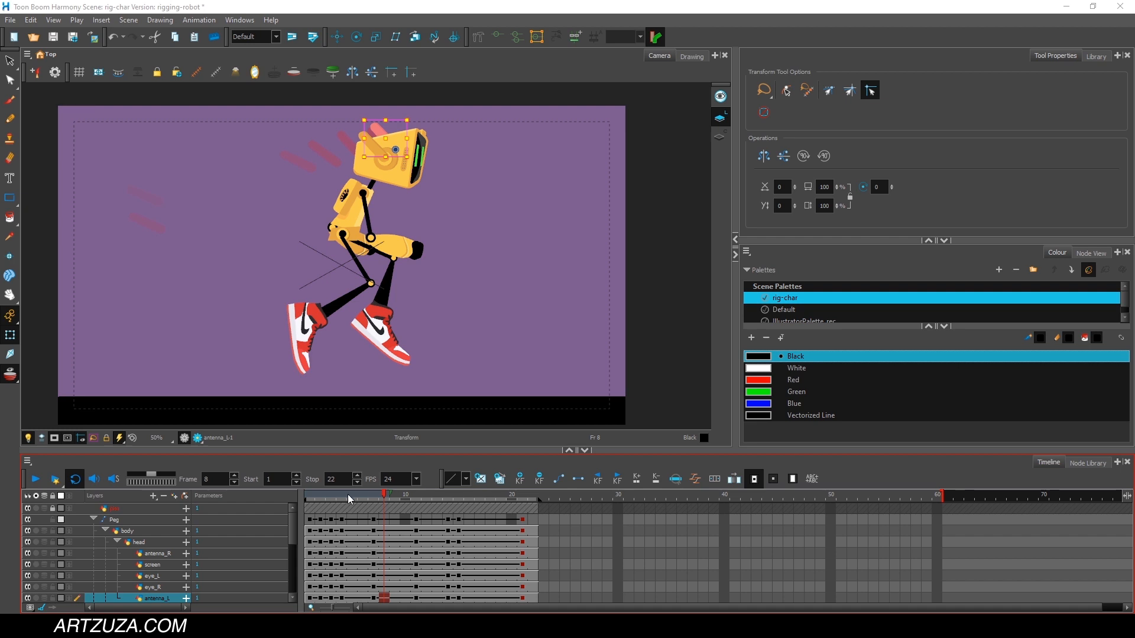
drag(346, 494, 374, 494)
click(351, 259)
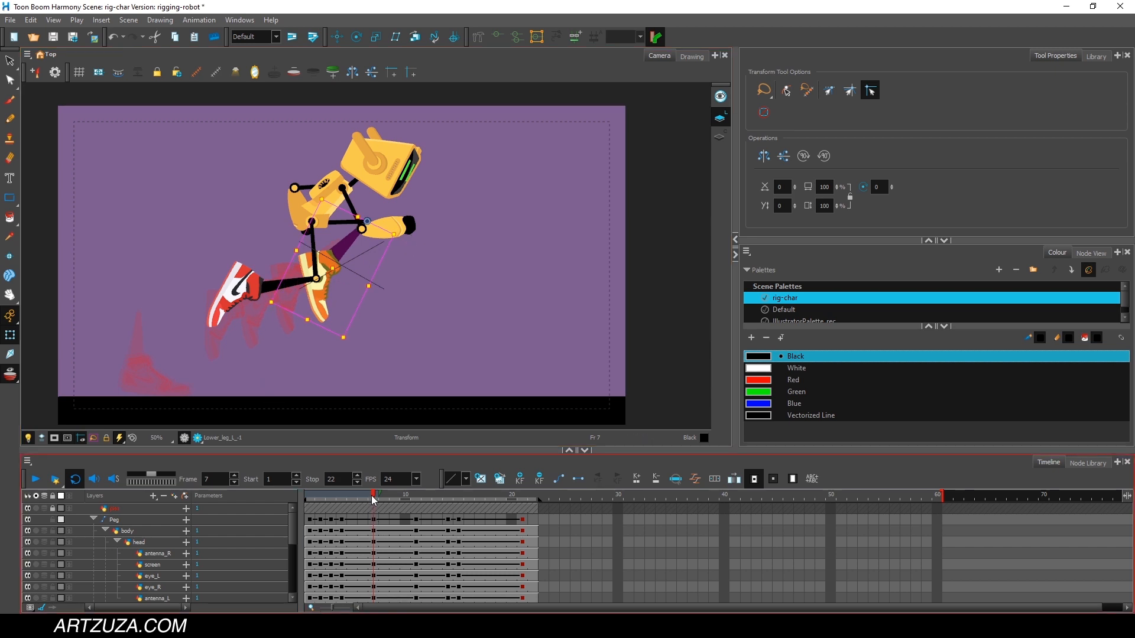
mouse_move(371, 495)
mouse_down()
mouse_move(350, 498)
mouse_move(382, 495)
mouse_up()
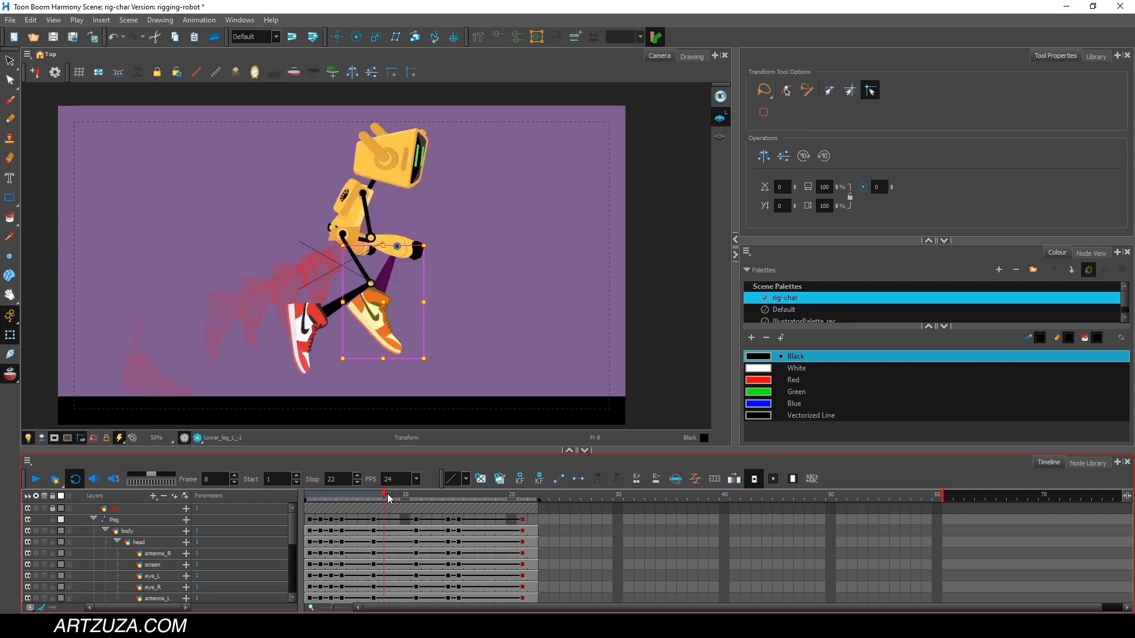
At frame 9, move the whole robot slightly forward and up using its master peg.
drag(388, 494, 391, 494)
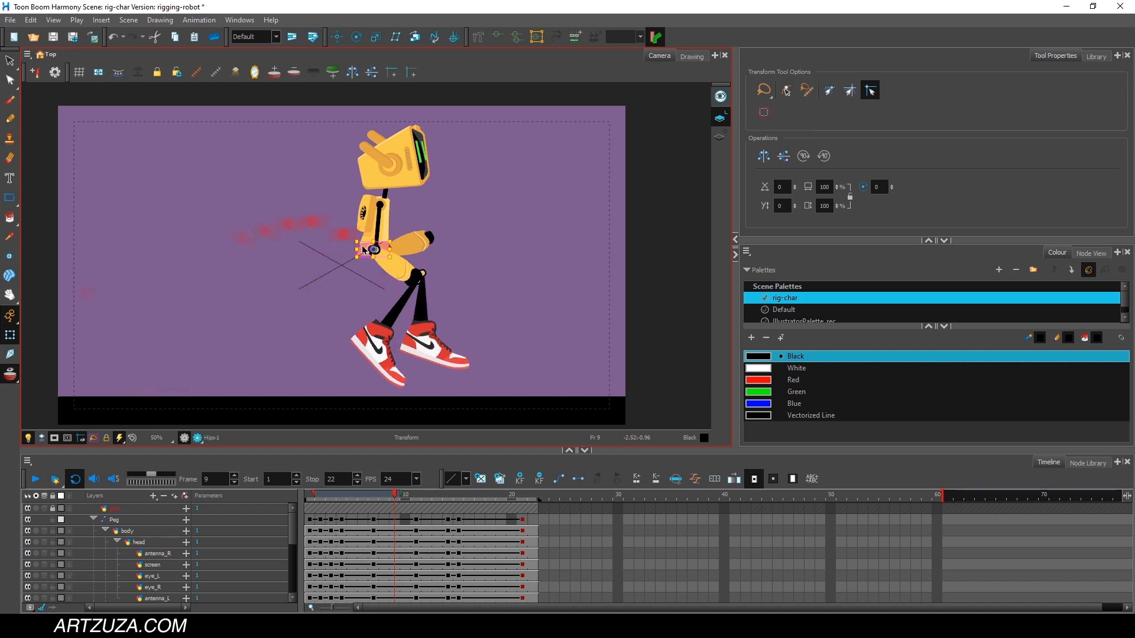
click(123, 520)
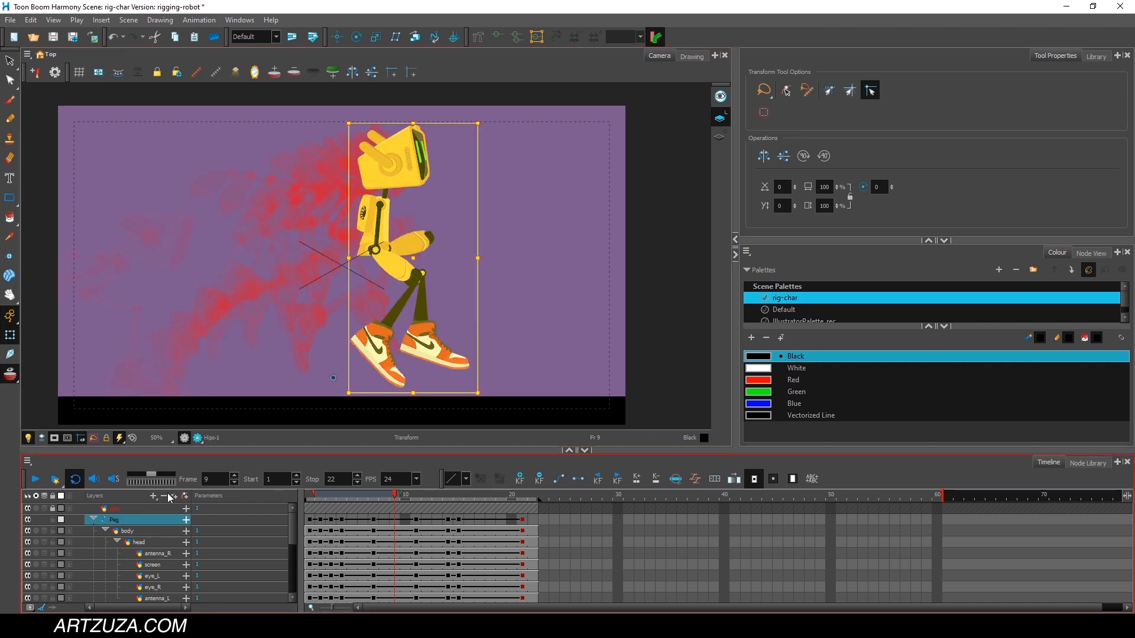
drag(372, 239, 381, 233)
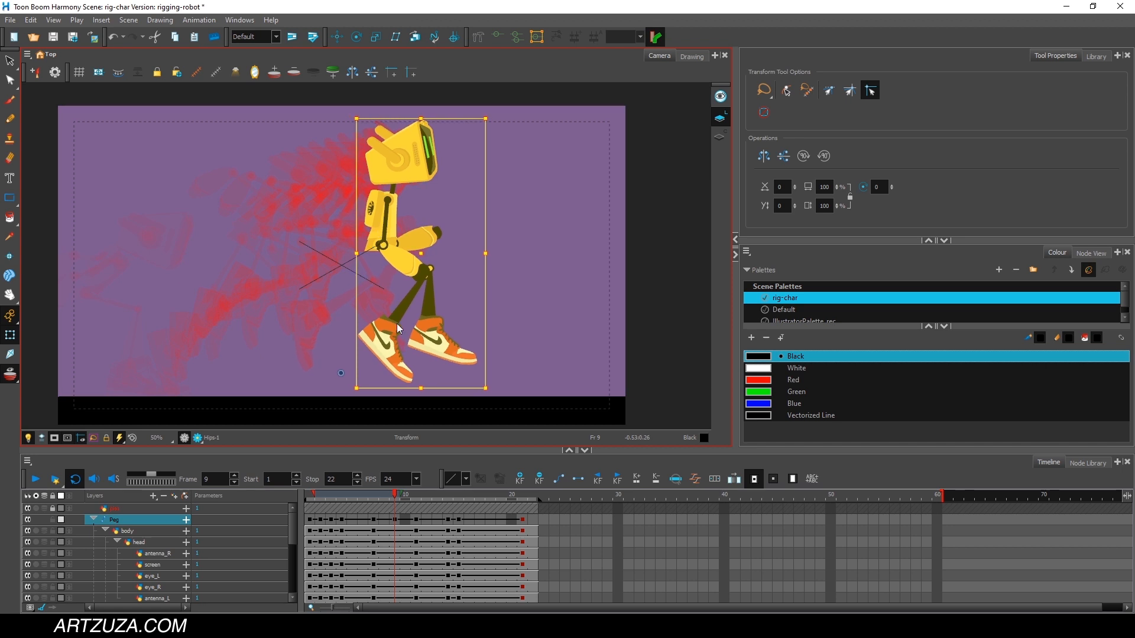
click(551, 330)
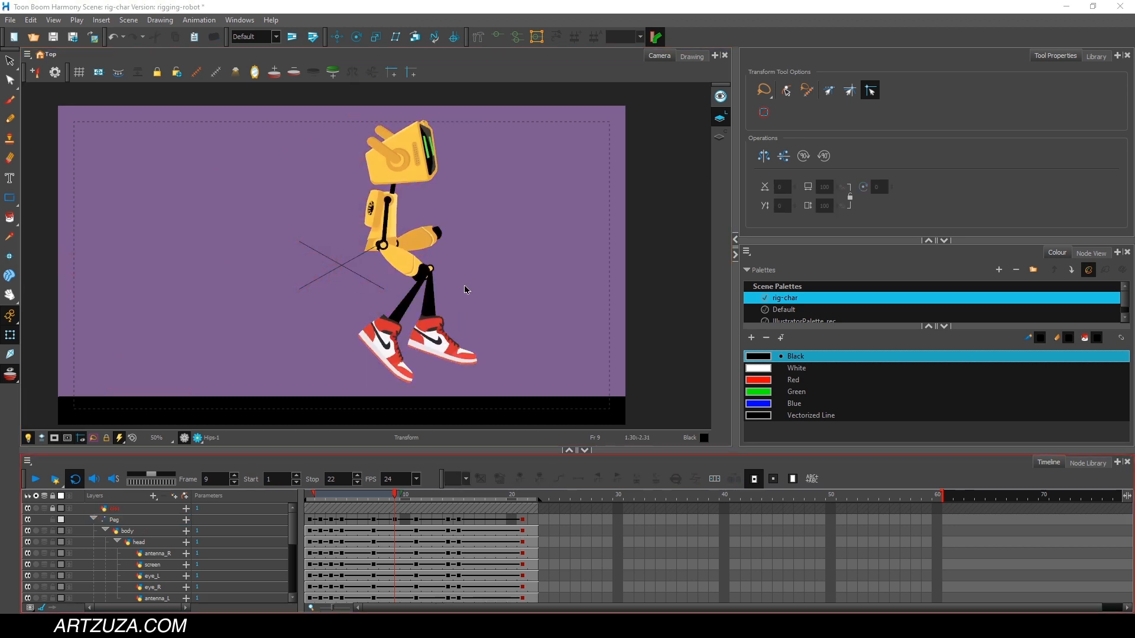
At frame 9, swing the left lower leg forward and tilt the head down.
click(440, 338)
mouse_move(397, 494)
mouse_down()
mouse_move(413, 496)
mouse_move(395, 496)
mouse_up()
drag(477, 371, 528, 293)
key(b)
click(398, 155)
drag(445, 113, 461, 130)
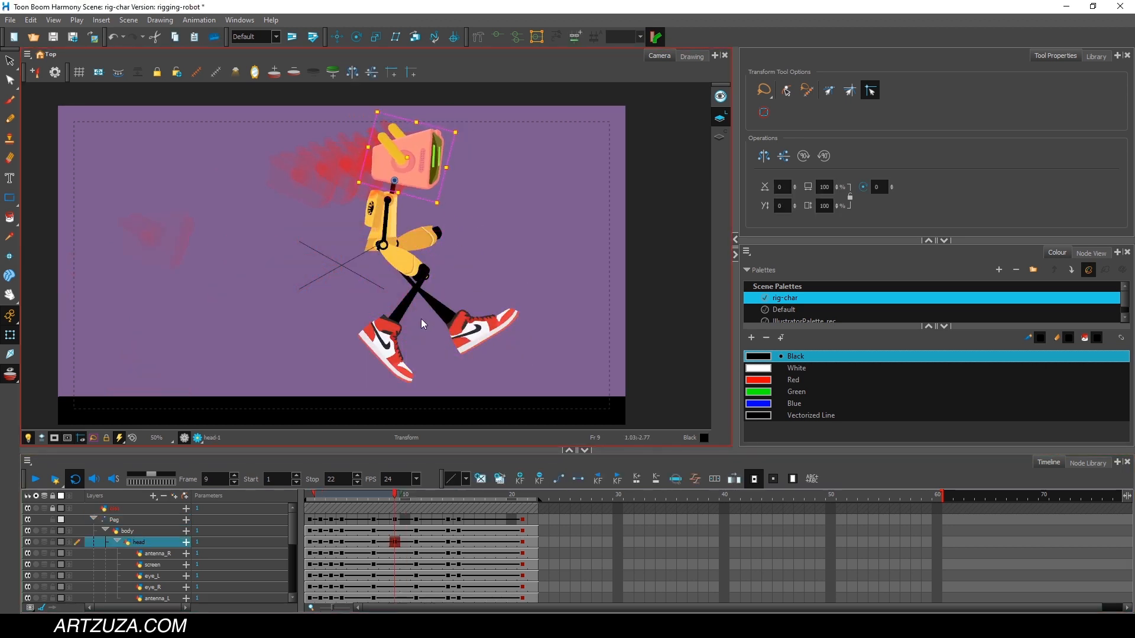
At frame 9, raise the right thigh and adjust the right lower leg so its foot trails the left one.
click(391, 337)
drag(439, 391, 495, 349)
drag(435, 326, 442, 289)
drag(510, 259, 495, 288)
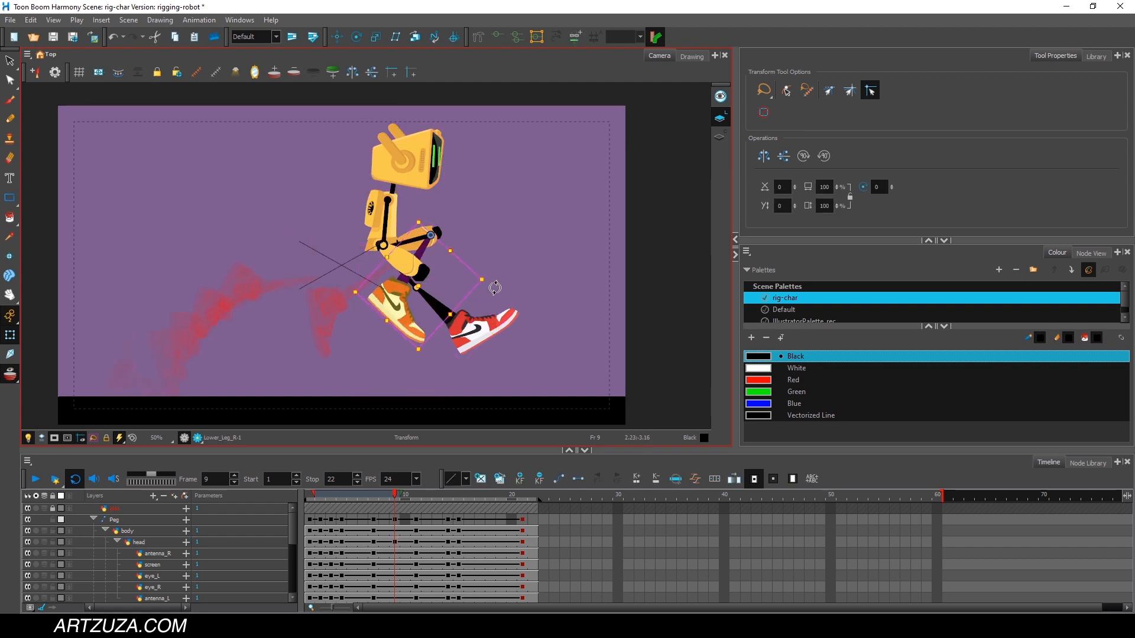
At frame 9, spread the arms with one swung back and the other forward, and lean the torso slightly backward.
click(387, 220)
drag(436, 198, 416, 234)
key(Escape)
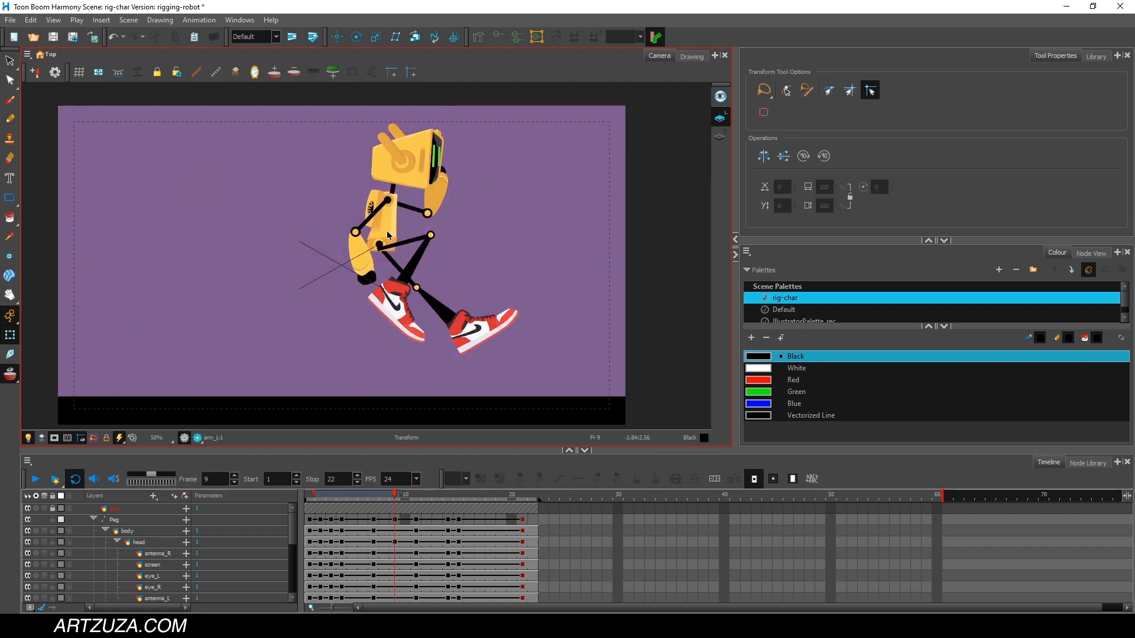
click(387, 235)
drag(452, 120, 441, 114)
click(324, 289)
click(387, 246)
At frame 8, swing the legs forward so both feet are in front of the hips.
drag(381, 495, 385, 495)
click(389, 265)
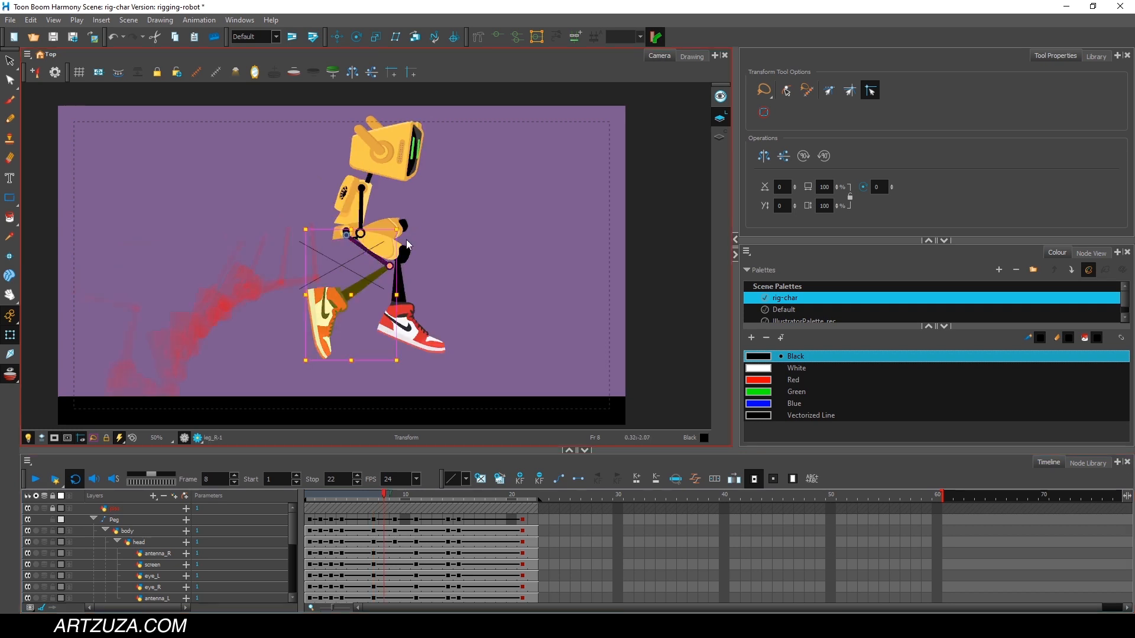
drag(404, 225, 386, 195)
click(401, 288)
At frame 8, lean the torso slightly backward and tilt the head down.
click(353, 220)
drag(430, 112, 421, 108)
click(380, 148)
drag(424, 116, 417, 112)
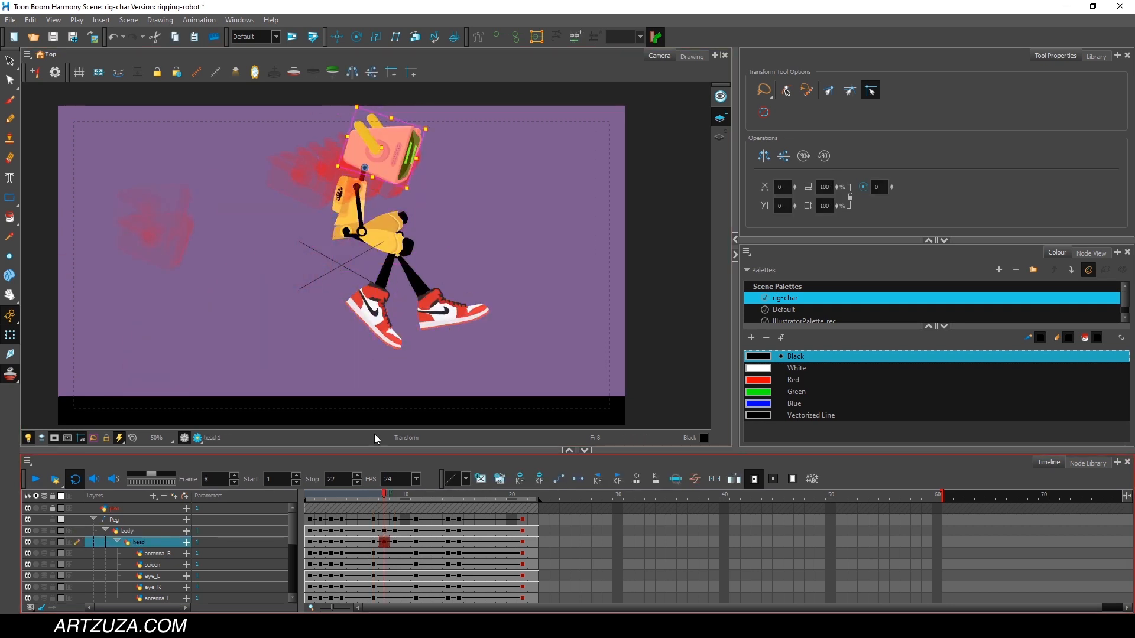
Play back the jump from frame 1 and examine the landing poses around frames 14 and 15.
drag(384, 496, 262, 500)
click(33, 477)
click(34, 477)
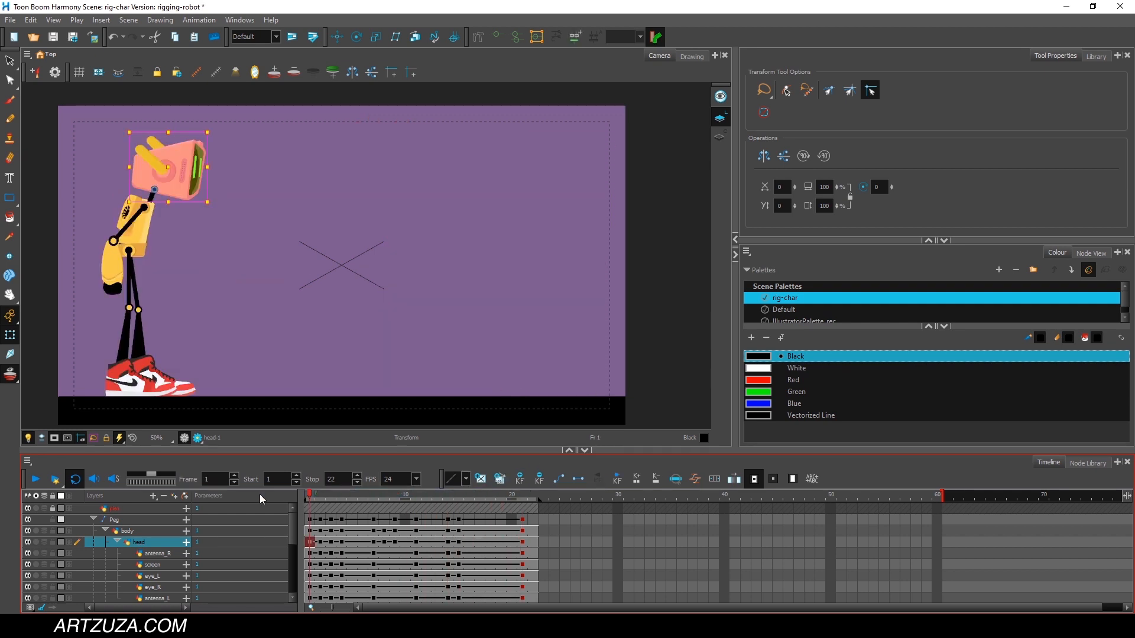
click(38, 482)
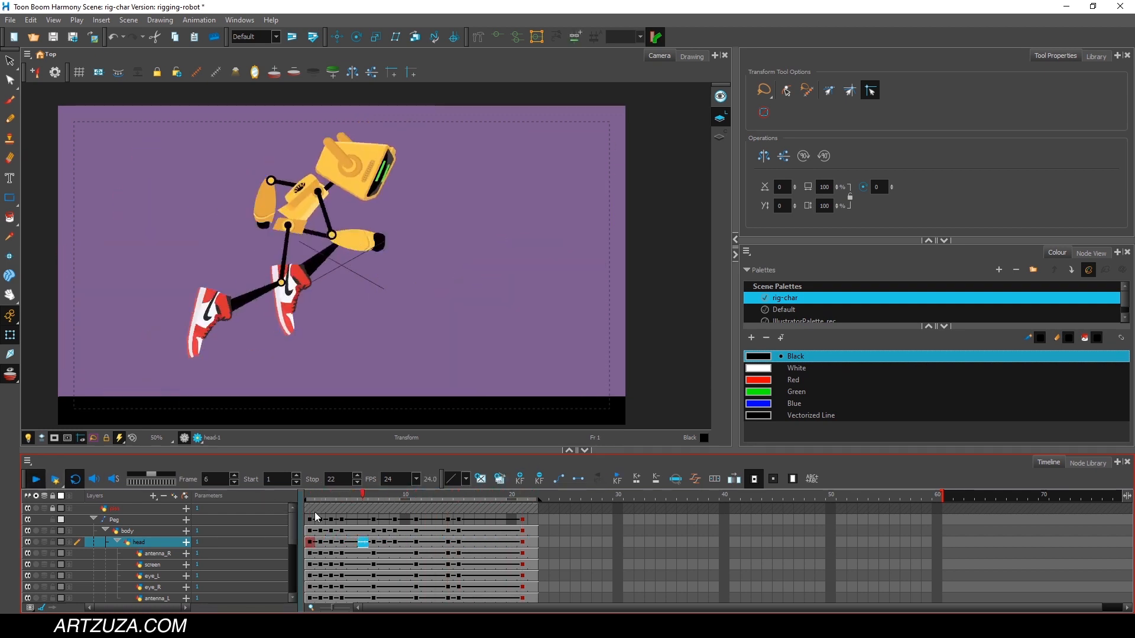
click(459, 497)
mouse_move(459, 498)
mouse_down()
mouse_move(506, 498)
mouse_move(417, 495)
mouse_move(508, 488)
mouse_move(462, 498)
mouse_move(505, 504)
mouse_move(454, 502)
mouse_move(518, 503)
mouse_move(462, 500)
mouse_up()
click(482, 542)
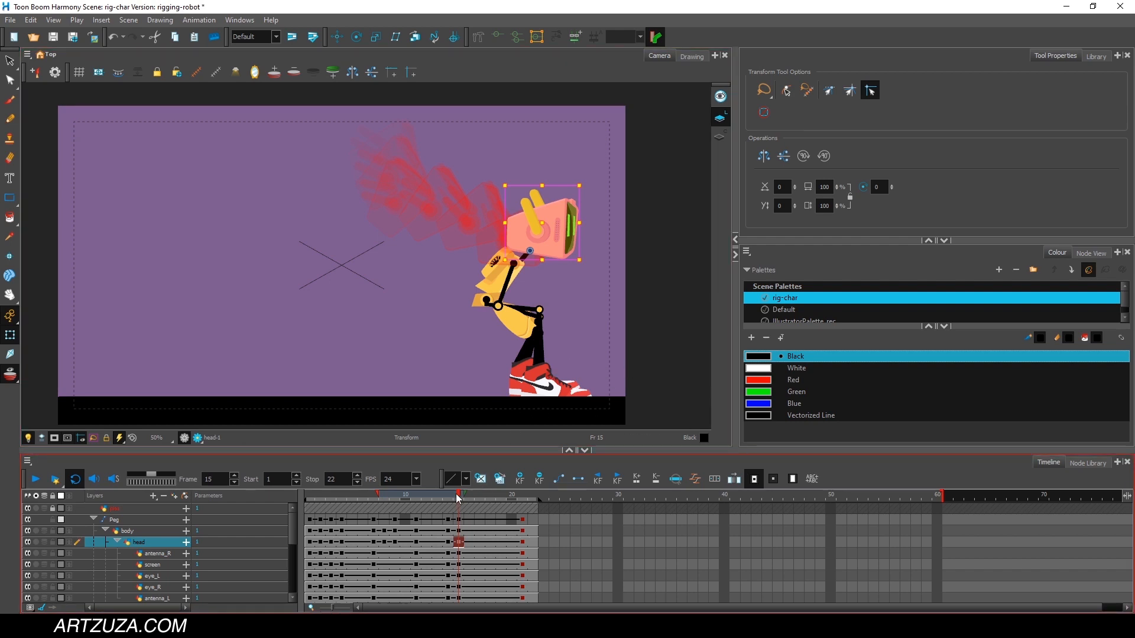
mouse_move(469, 498)
mouse_down()
mouse_move(509, 489)
mouse_move(322, 499)
mouse_move(465, 484)
mouse_move(390, 491)
mouse_move(452, 486)
mouse_up()
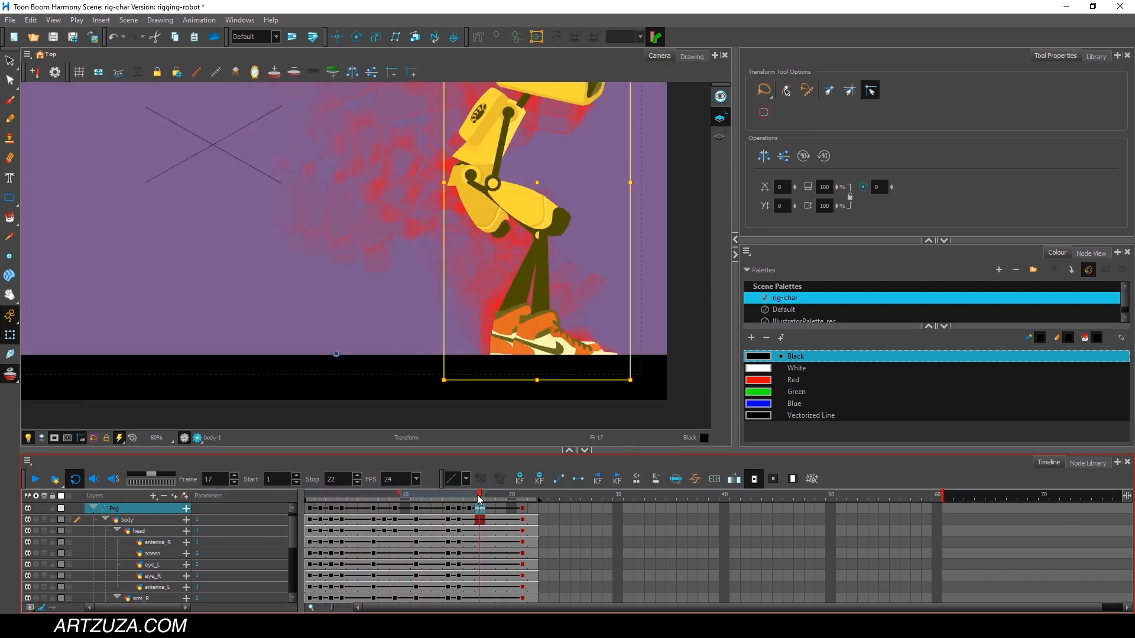
Reposition the whole robot frame by frame from 16 to 21 so its feet stay planted after landing.
mouse_move(479, 499)
mouse_down()
mouse_move(501, 499)
mouse_move(467, 501)
mouse_up()
drag(513, 325, 504, 317)
mouse_move(466, 498)
mouse_down()
mouse_move(452, 498)
mouse_move(477, 496)
mouse_up()
drag(511, 315, 504, 344)
click(490, 497)
click(501, 497)
click(512, 497)
scroll(510, 341, up, 4)
click(522, 497)
scroll(505, 340, down, 3)
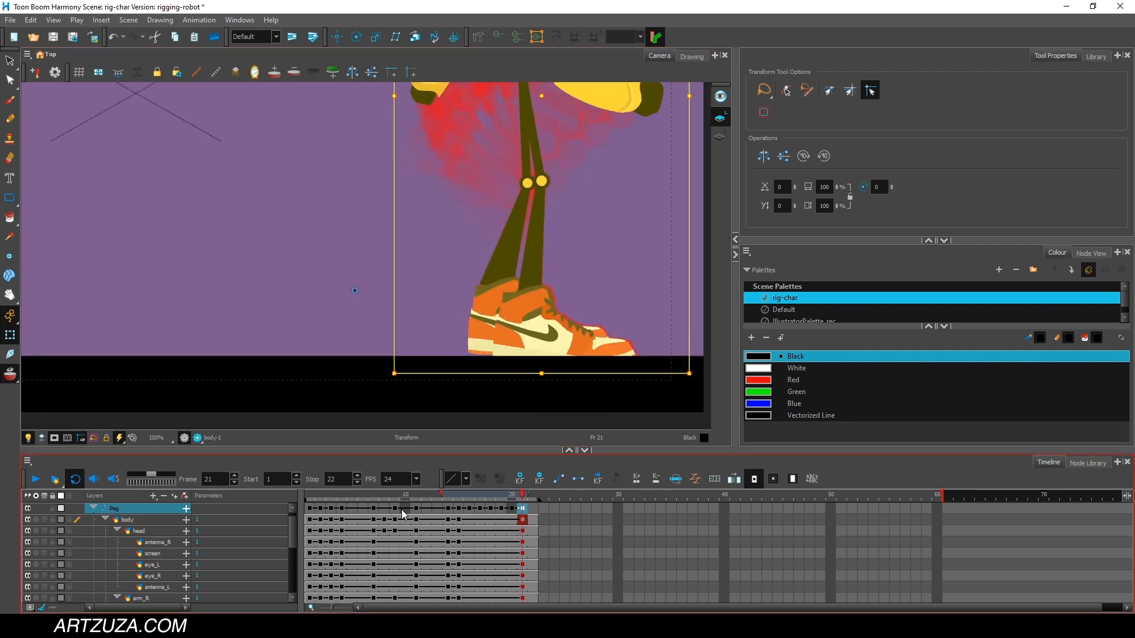
Play back the jump at different zoom levels and scrub the timeline to review the head and arm motion.
key(shift+Return)
scroll(564, 281, down, 4)
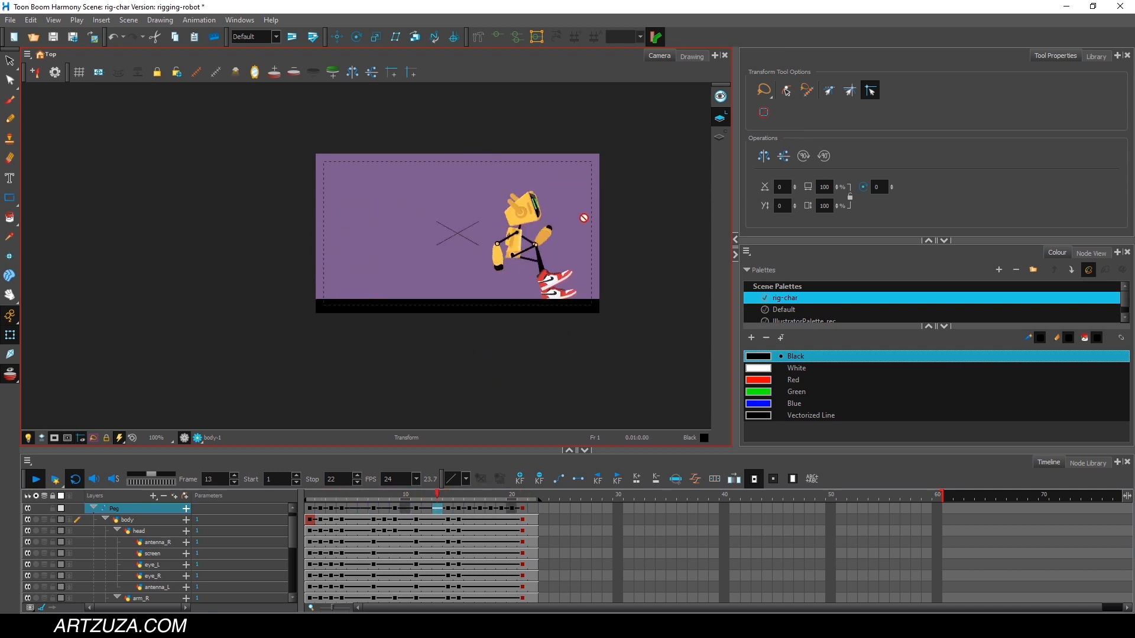
scroll(548, 235, up, 3)
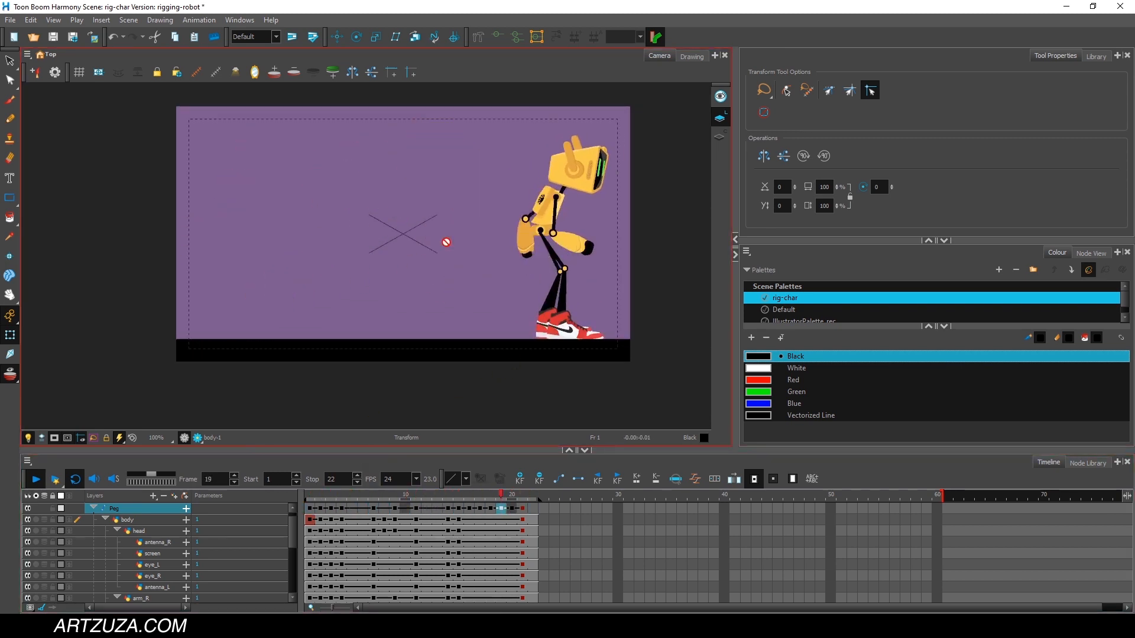
scroll(509, 197, up, 2)
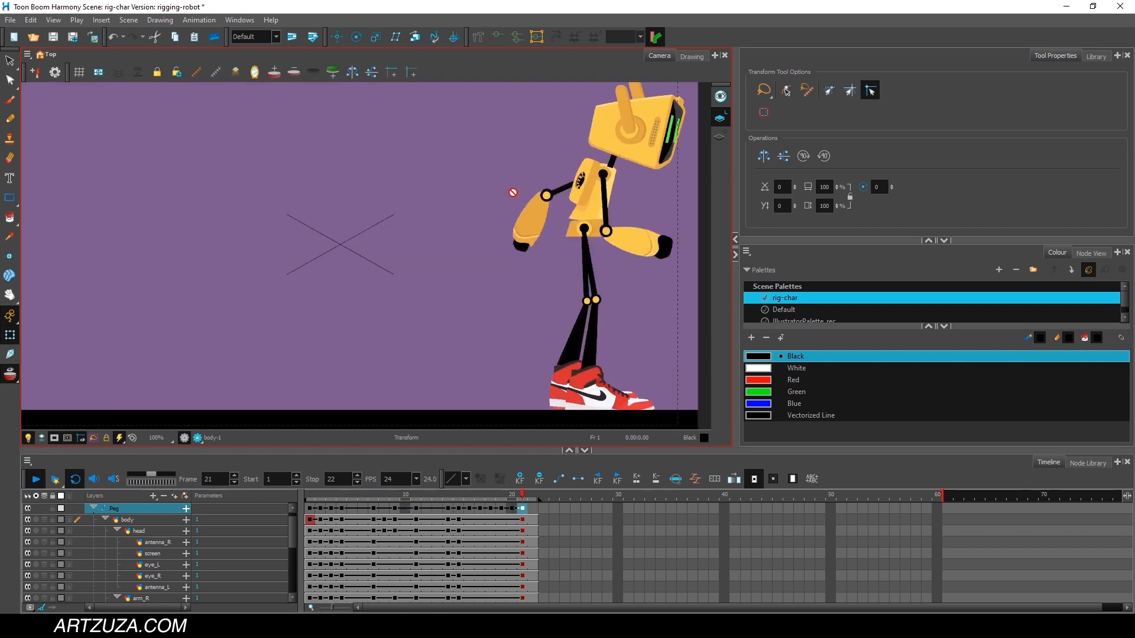
scroll(512, 204, down, 2)
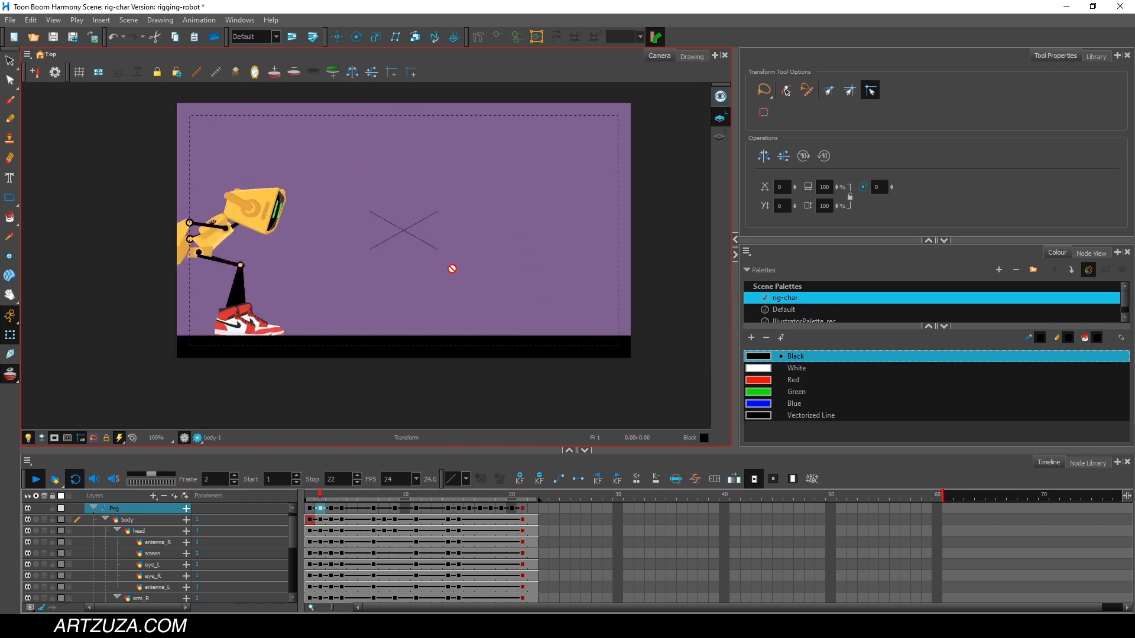
drag(320, 492, 353, 494)
click(681, 233)
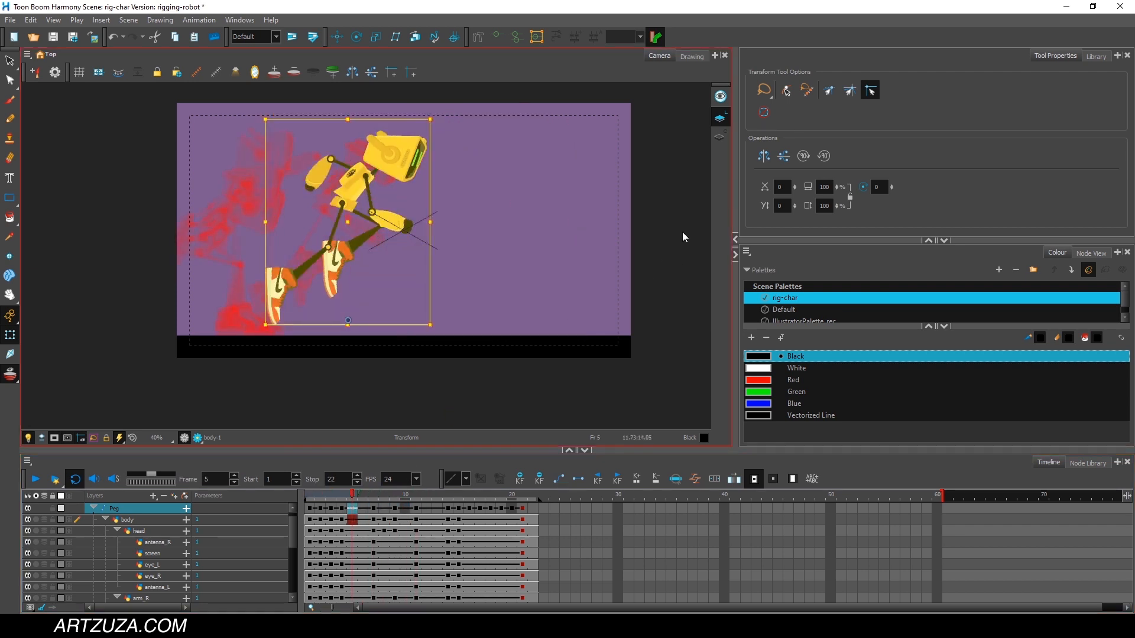
click(407, 150)
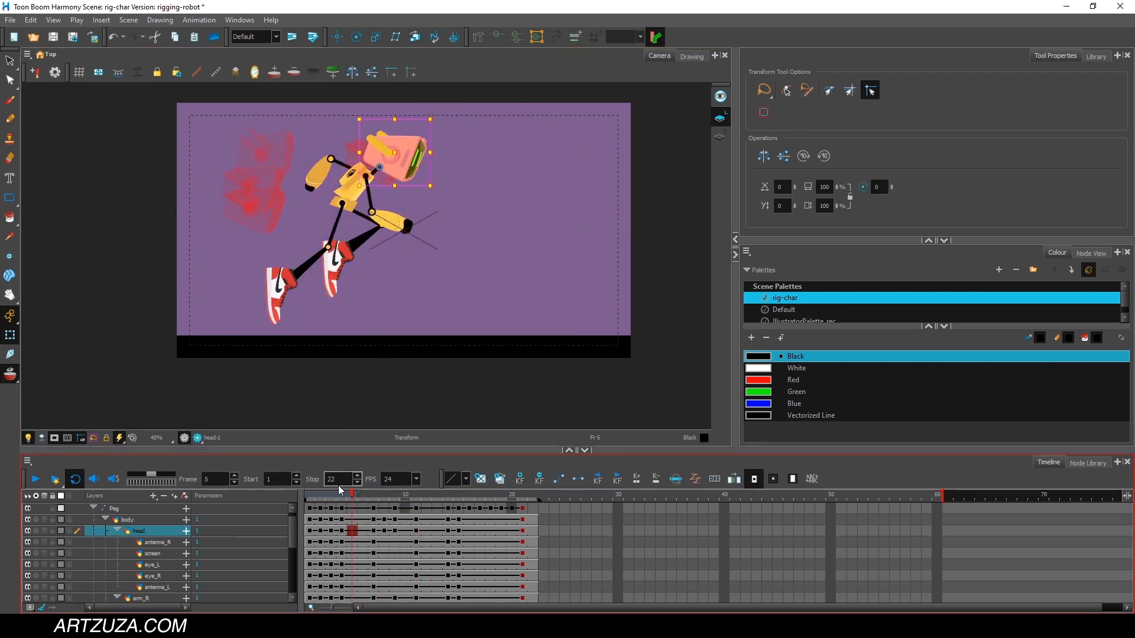
drag(317, 490, 395, 496)
click(323, 172)
click(334, 189)
click(452, 179)
click(55, 479)
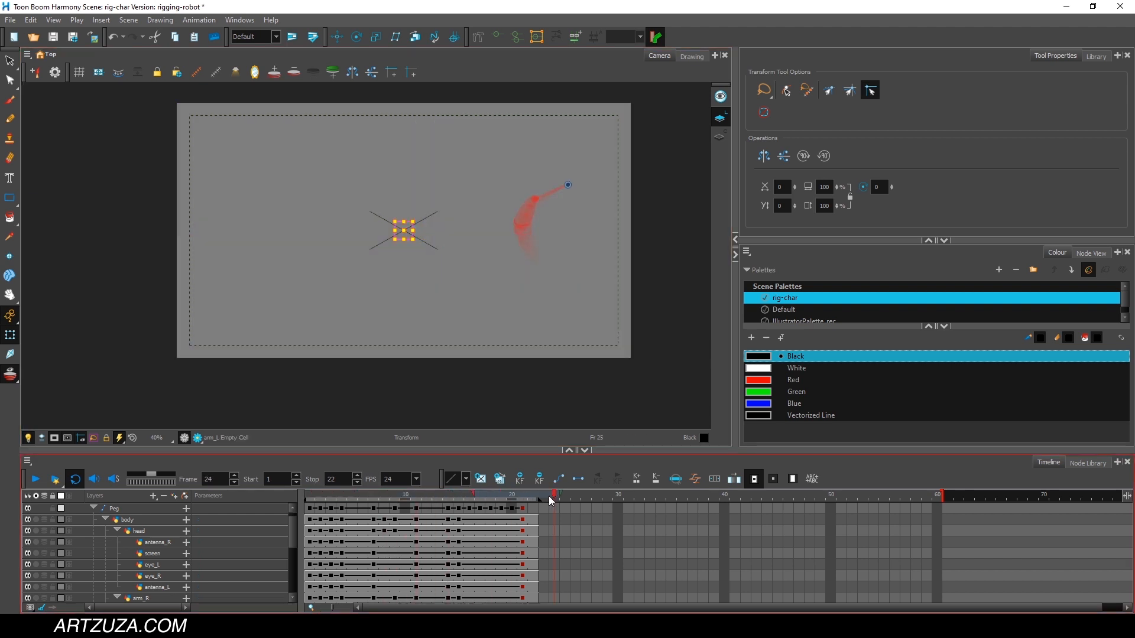
At frame 17, tilt the robot's head down for the landing crouch.
drag(344, 495, 448, 467)
click(655, 185)
click(562, 206)
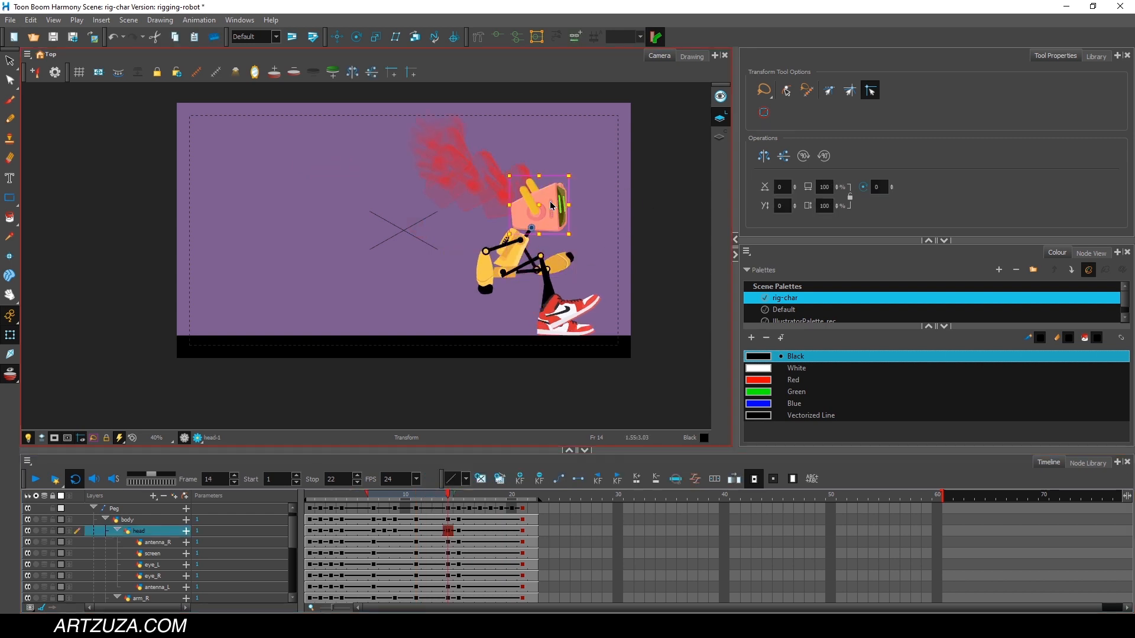
click(427, 495)
drag(427, 495, 479, 498)
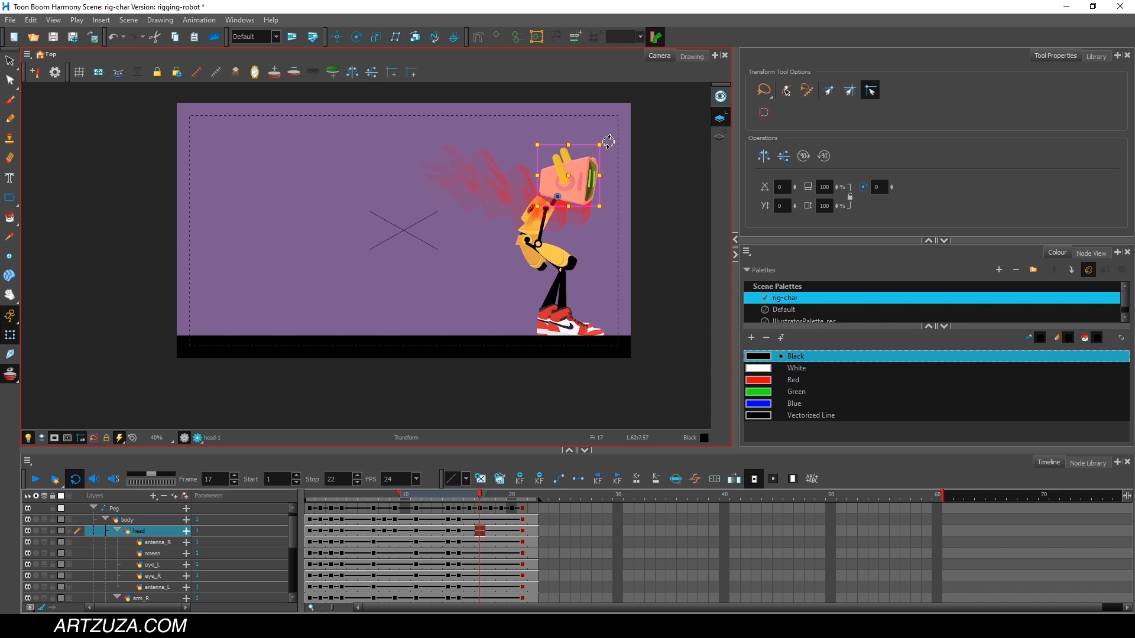
drag(609, 142, 629, 175)
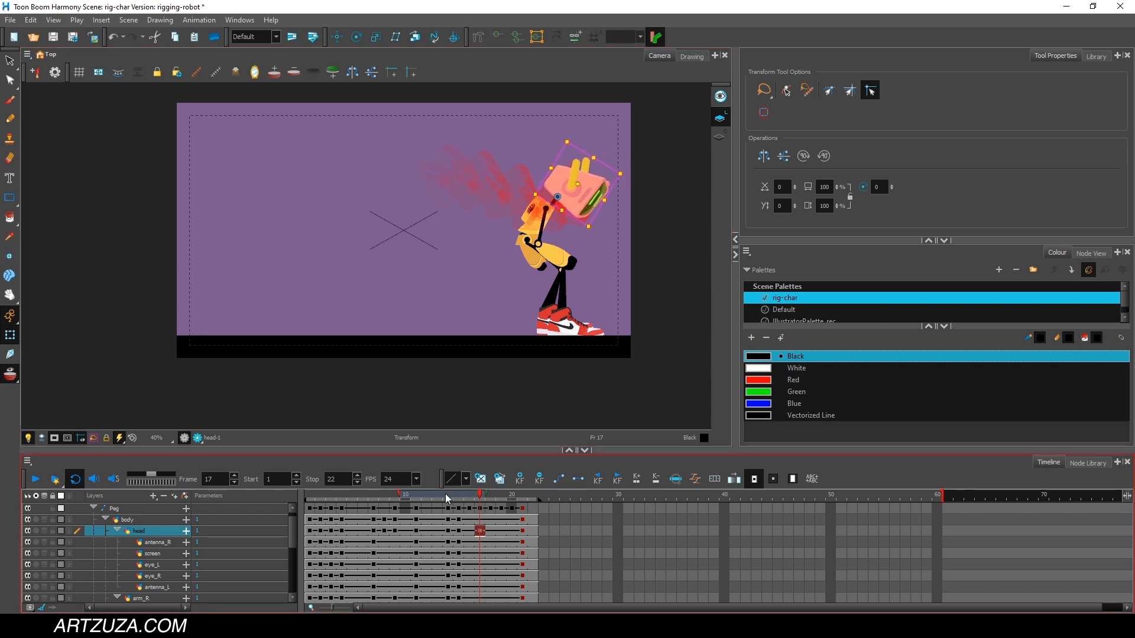
At frame 21, tilt the head slightly upward and play back the jump.
drag(448, 499, 520, 478)
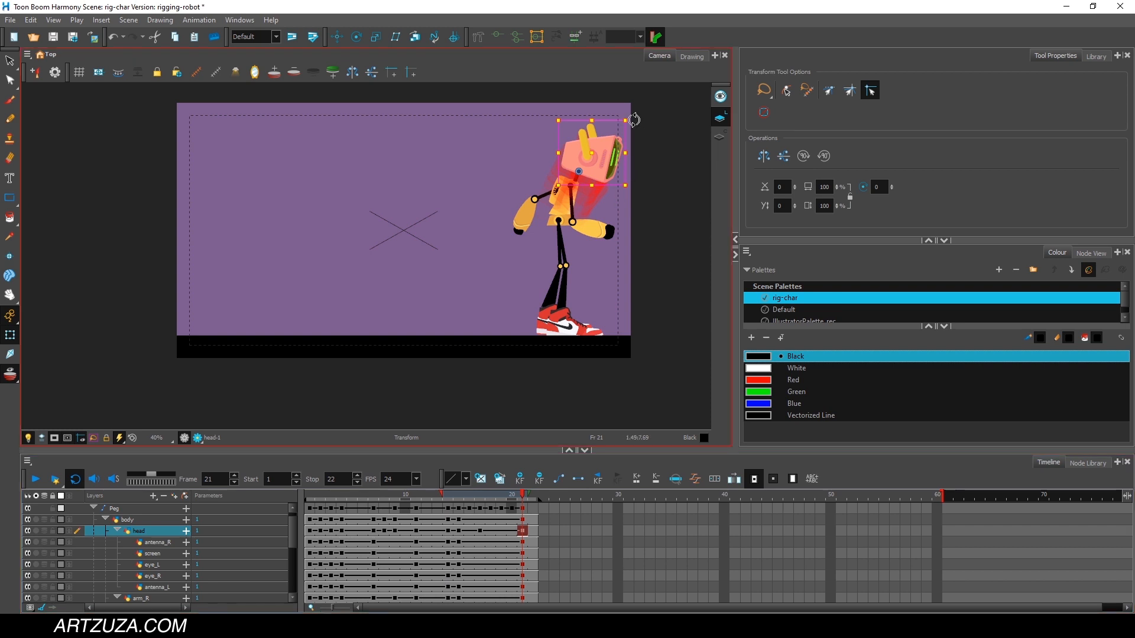
drag(633, 117, 619, 104)
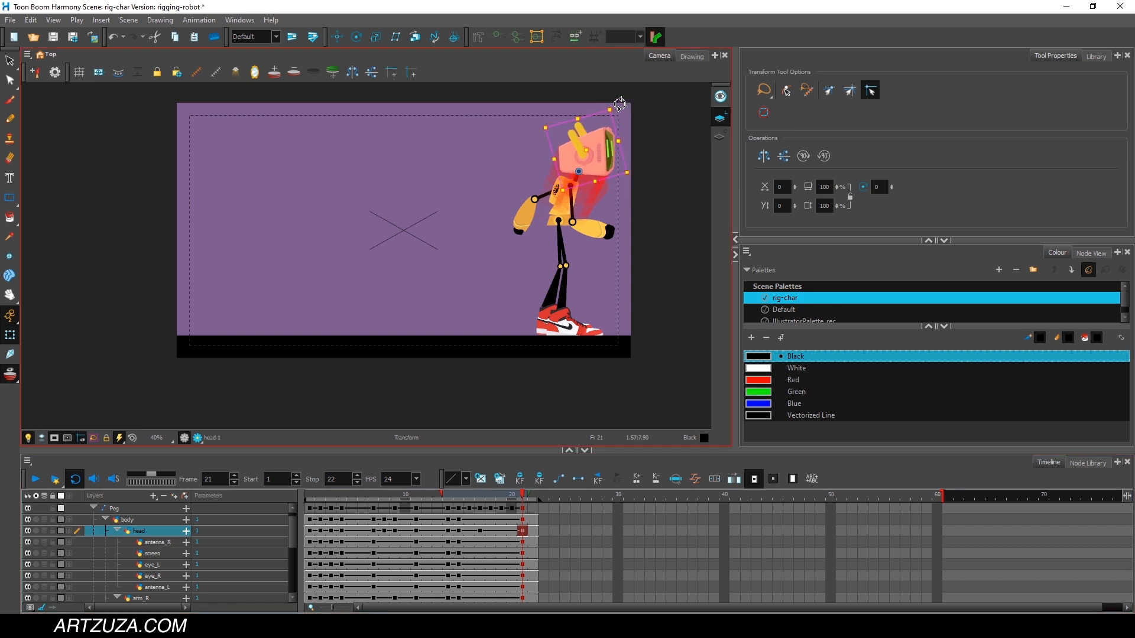
click(323, 503)
click(37, 480)
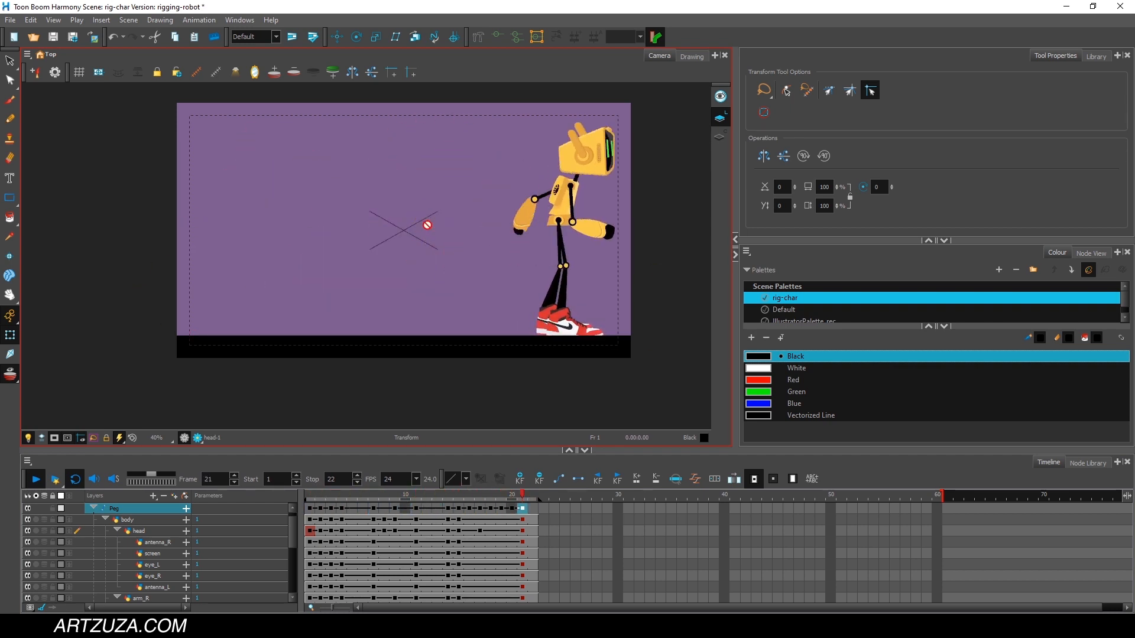
click(35, 484)
At frame 15, rotate both antennas backward against the head.
drag(379, 496, 427, 497)
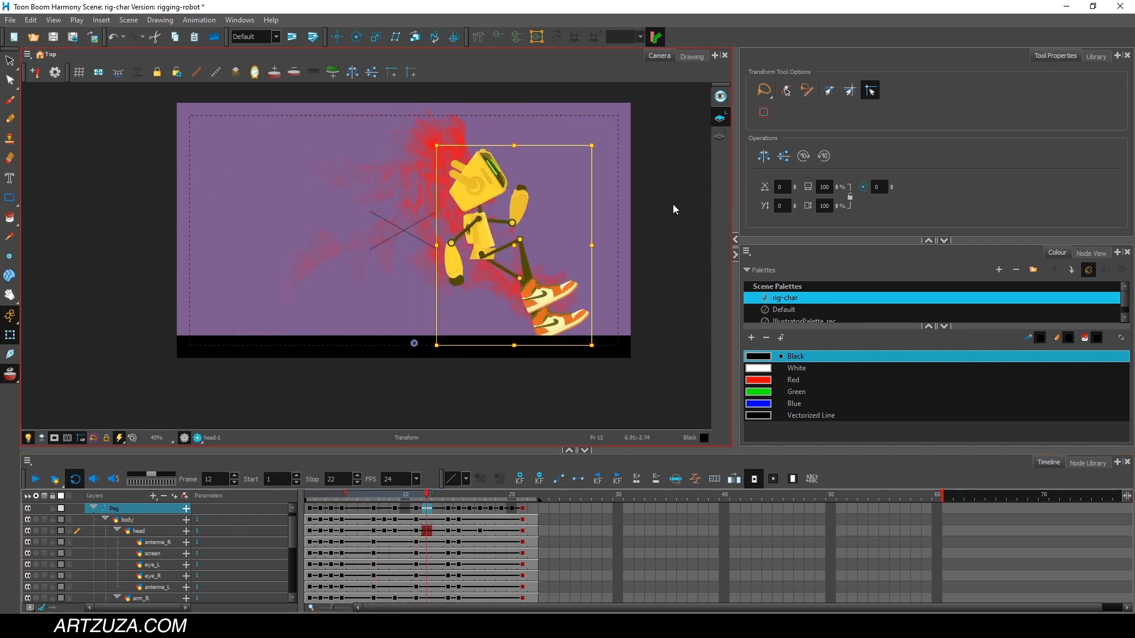
click(544, 156)
click(457, 178)
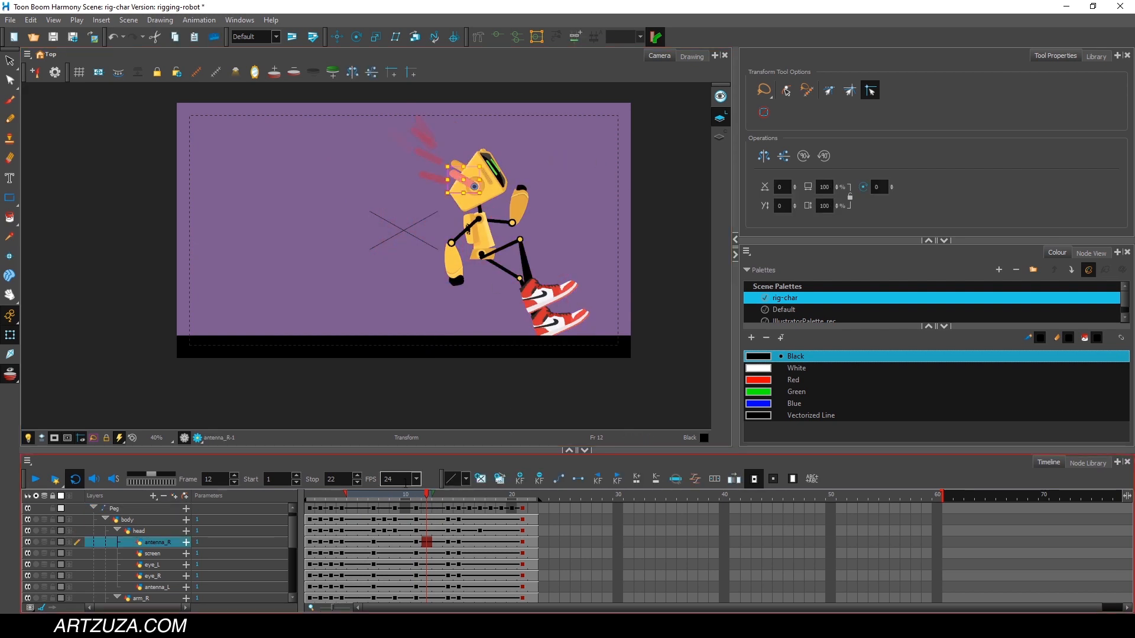
drag(399, 495, 345, 497)
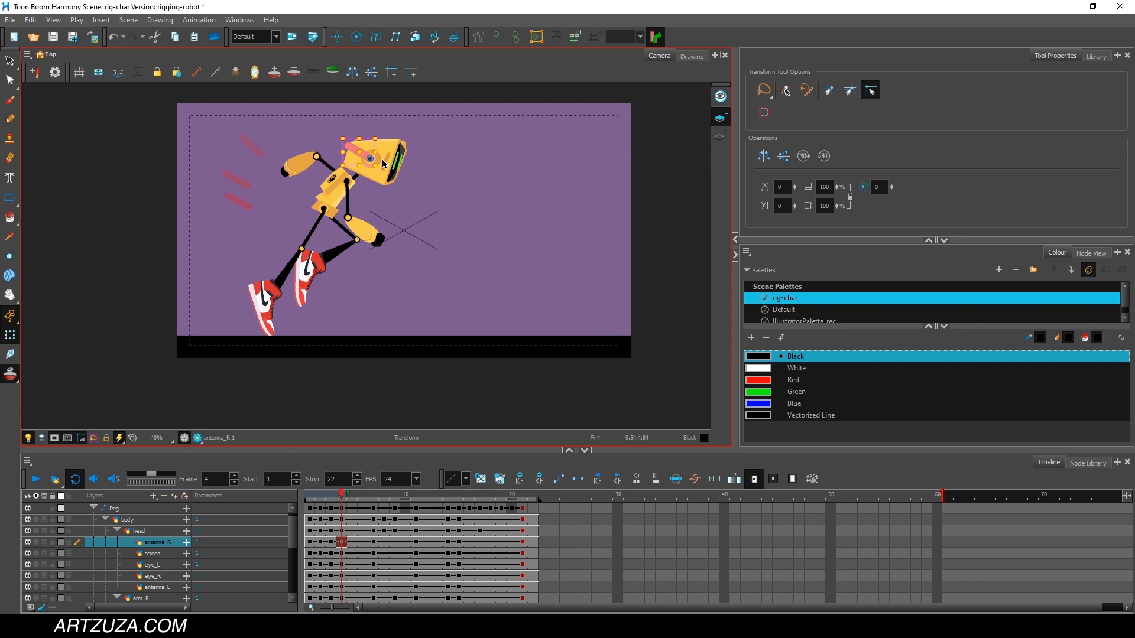
drag(342, 496, 460, 489)
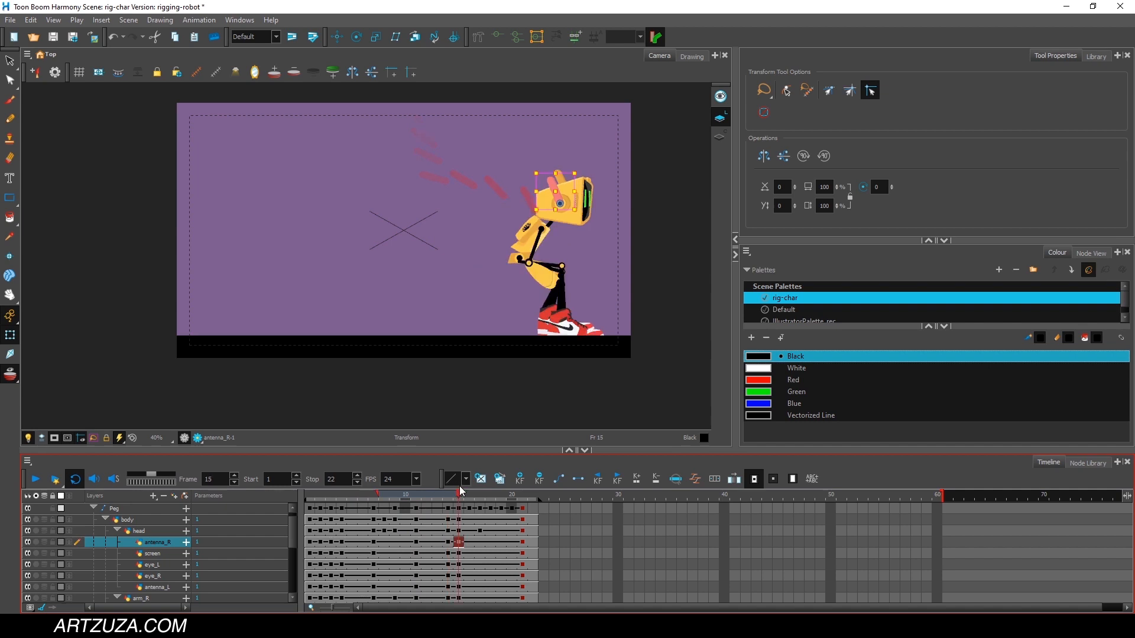
mouse_move(582, 170)
mouse_down()
mouse_move(592, 183)
mouse_move(576, 161)
mouse_up()
click(599, 174)
click(558, 176)
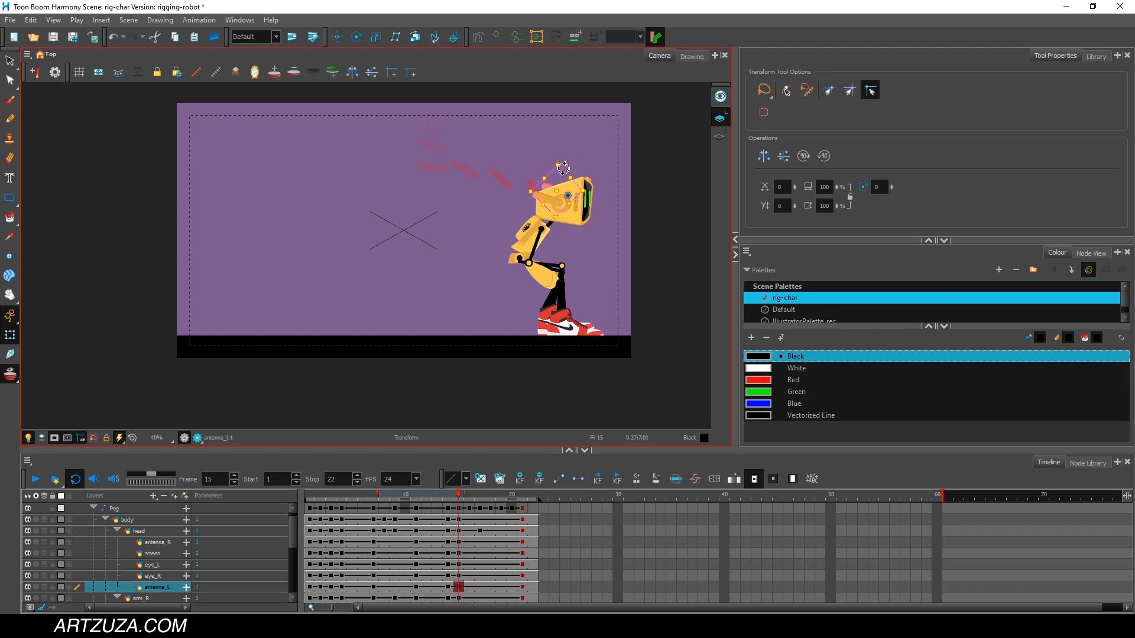
At frame 17, rotate both antennas backward, and check them at frame 20.
click(440, 495)
drag(444, 496, 475, 485)
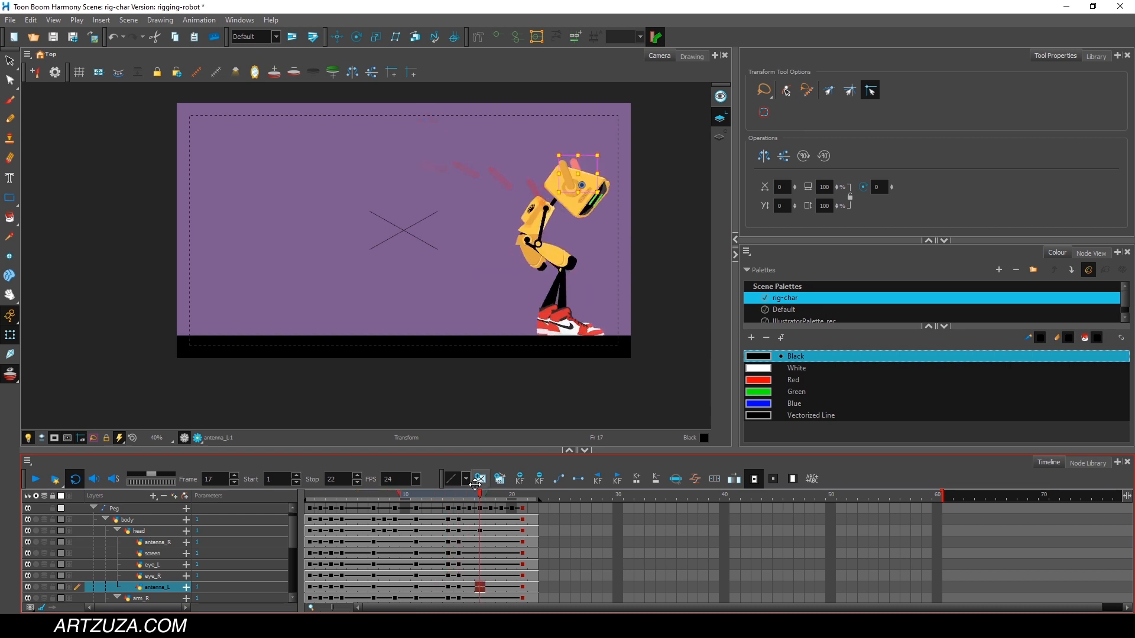
drag(604, 152, 564, 151)
click(633, 160)
click(566, 167)
drag(480, 494, 512, 491)
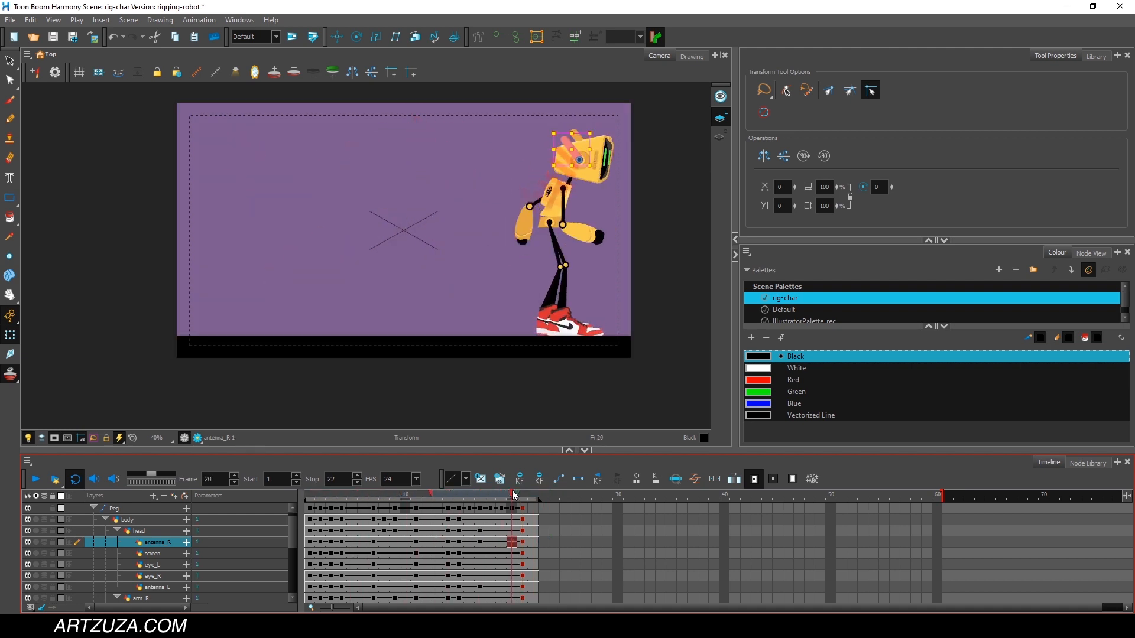
Play back the finished jump and scrub through its frames to examine the landing and antenna motion.
click(527, 418)
drag(353, 492, 310, 492)
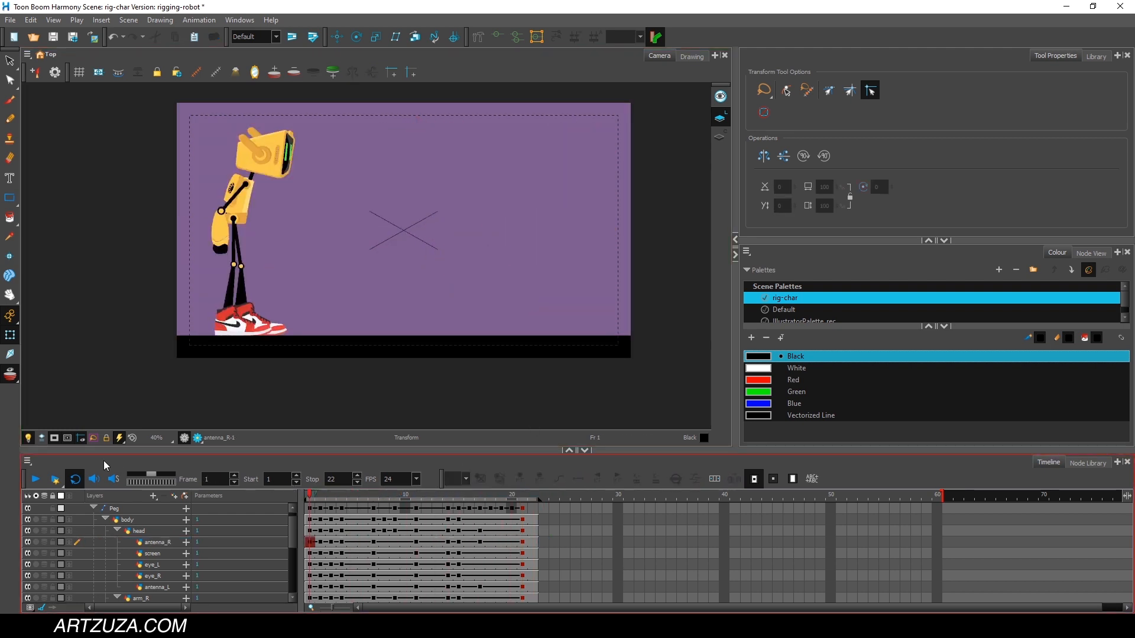
click(37, 484)
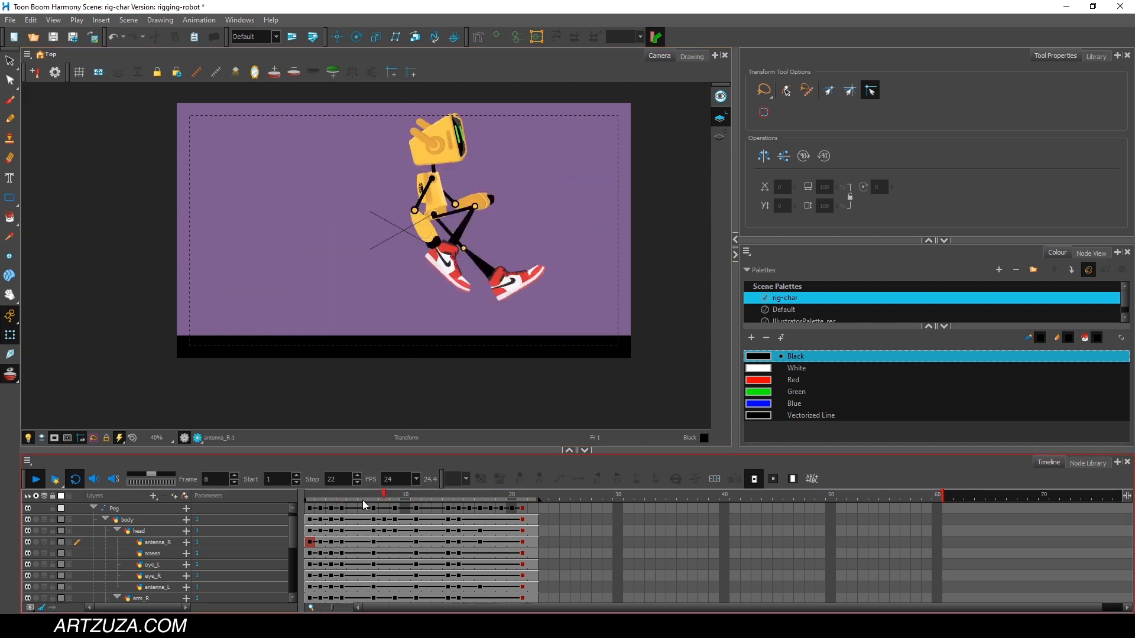
click(313, 498)
drag(314, 498, 517, 477)
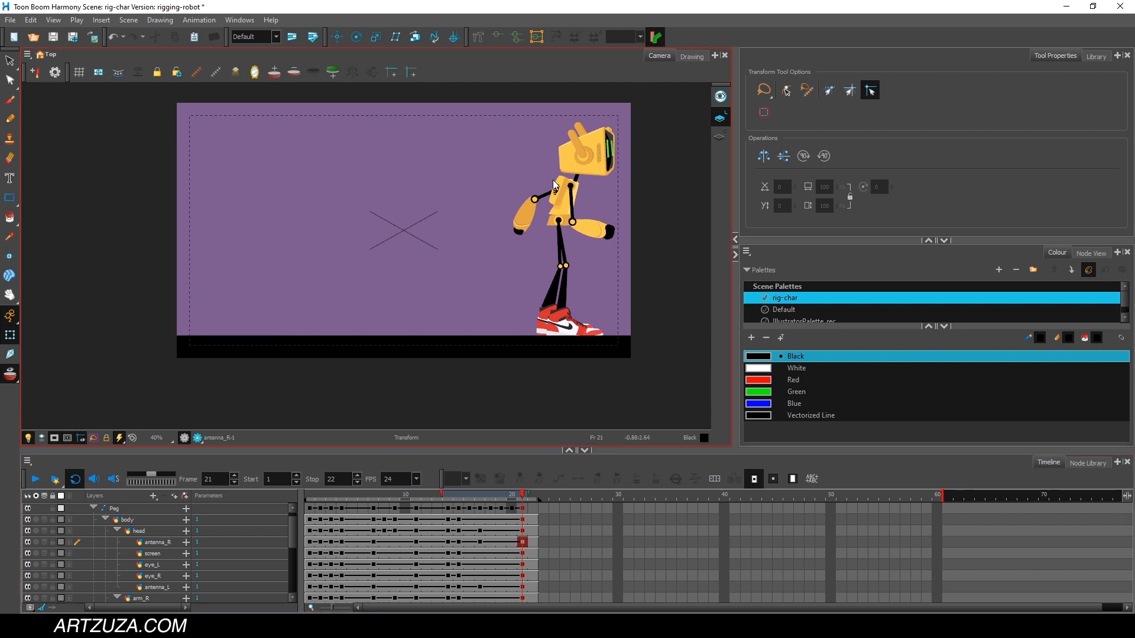
drag(322, 499, 488, 445)
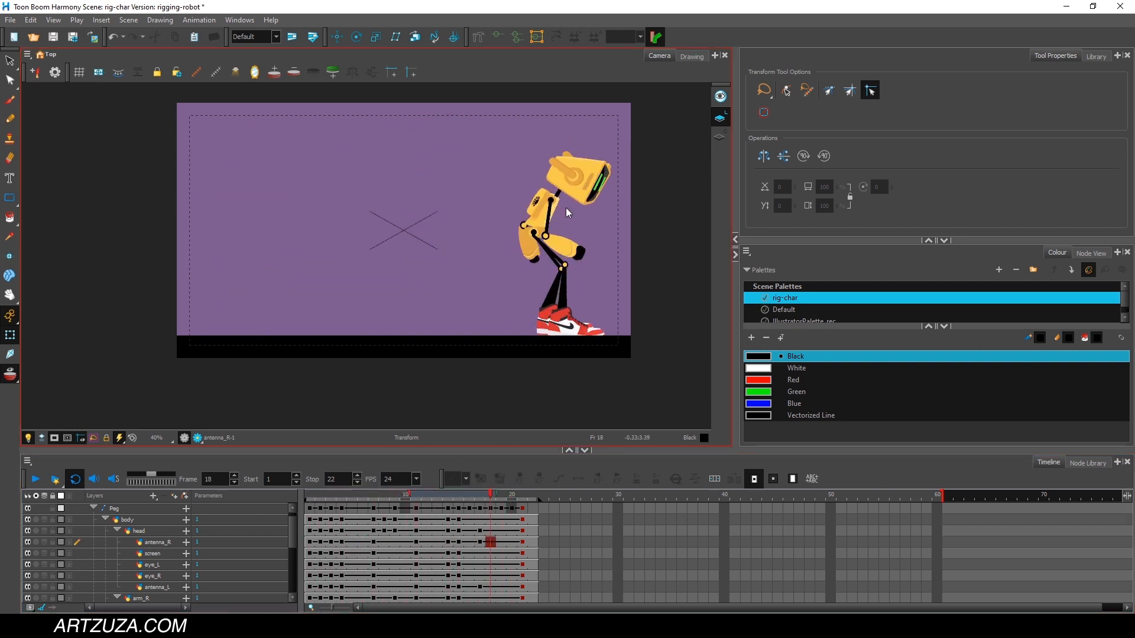
drag(314, 494, 460, 482)
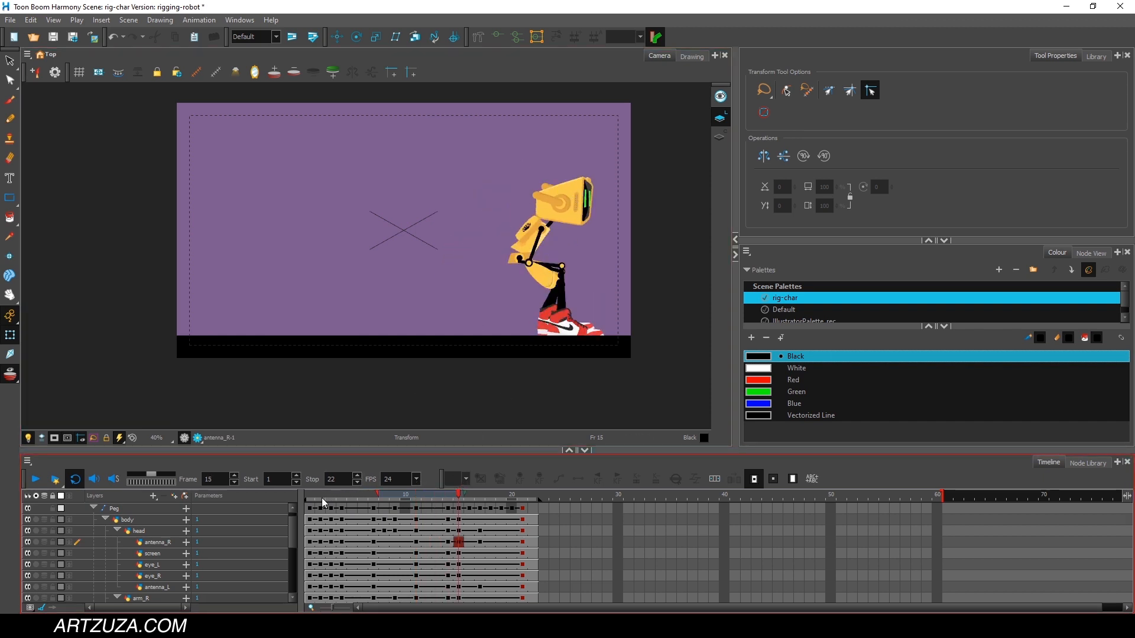
drag(311, 498, 470, 476)
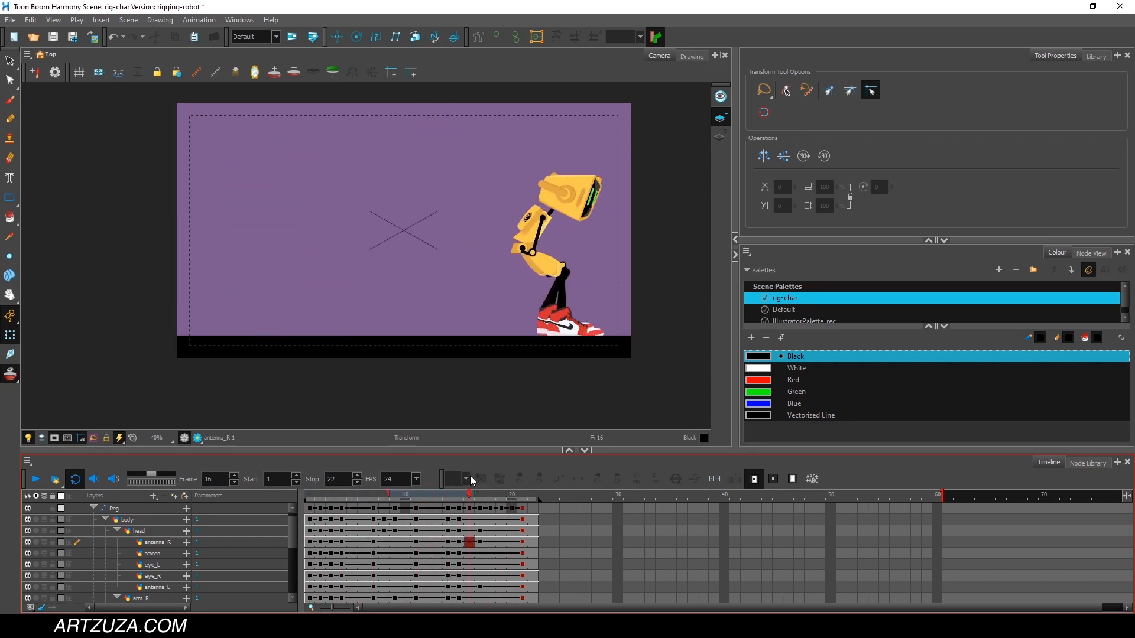
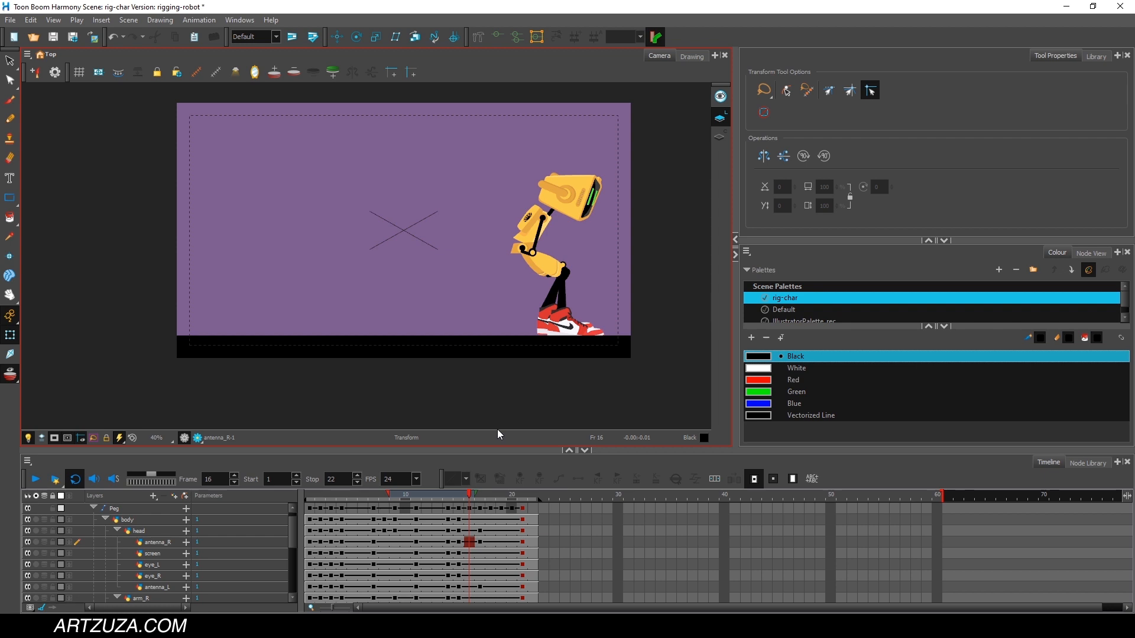
Scrub between the takeoff and landing poses and play the jump from frame 1 to review the complete motion.
click(344, 496)
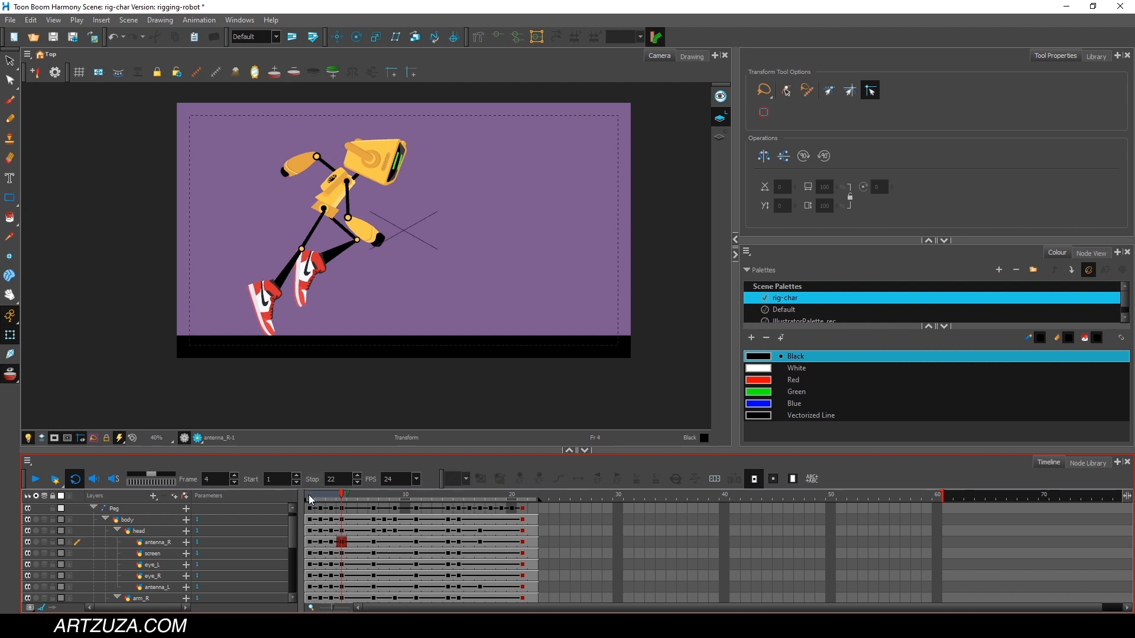
drag(310, 500, 233, 478)
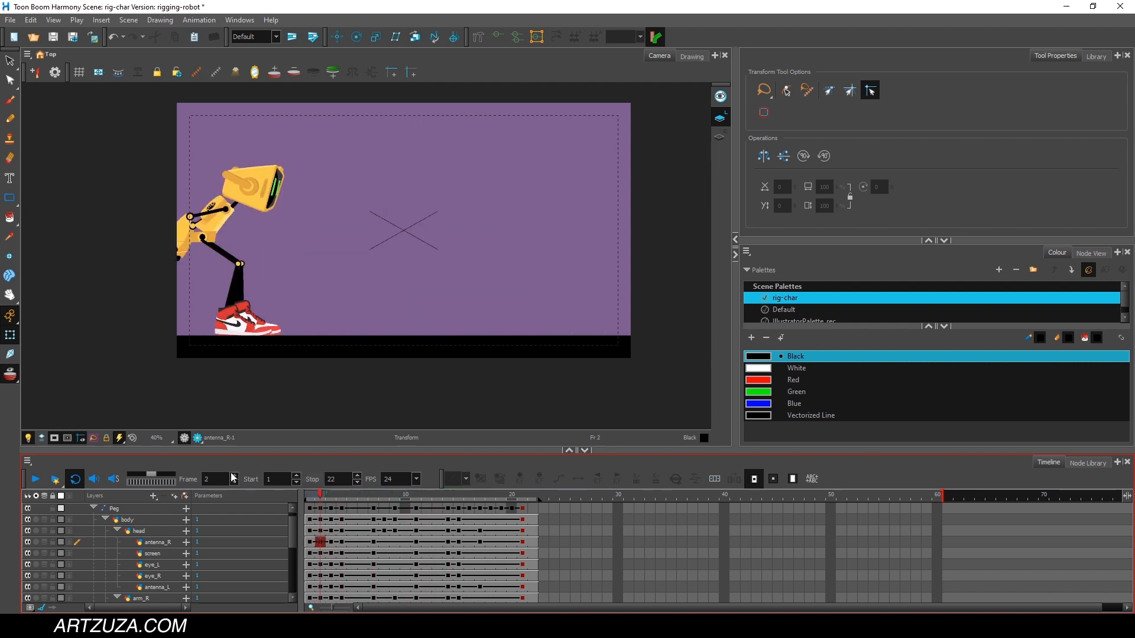
click(36, 480)
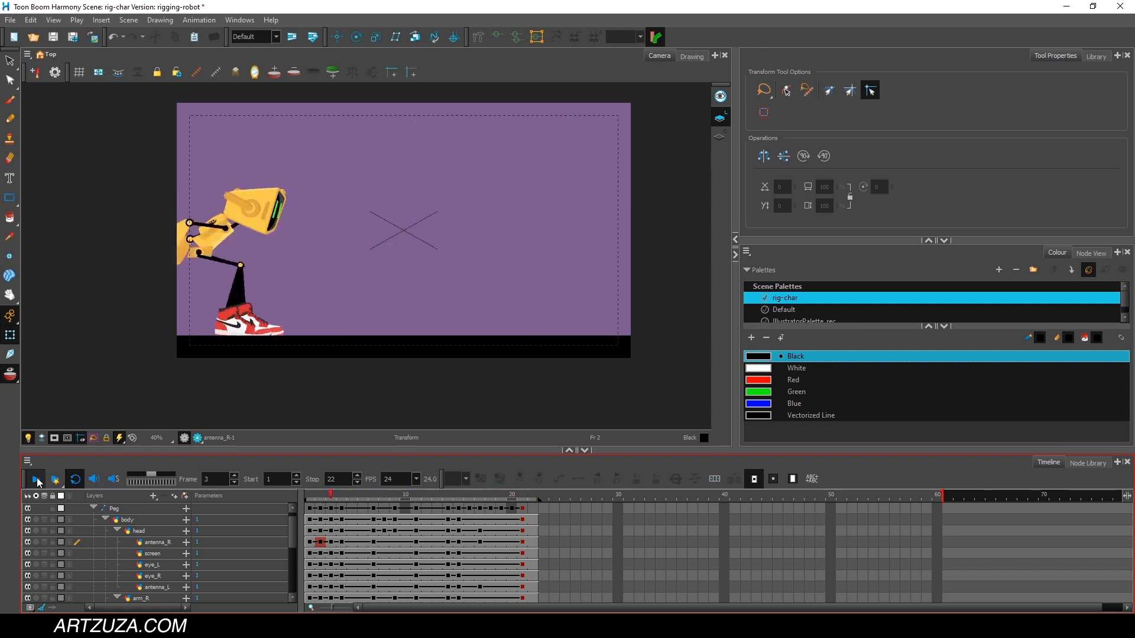
click(314, 499)
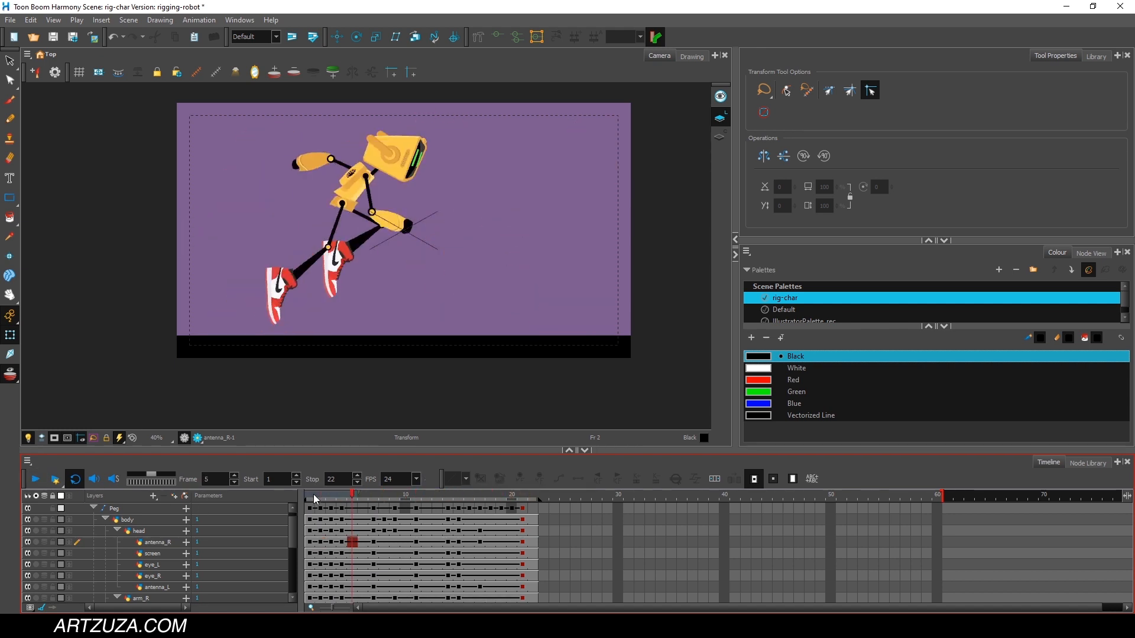
drag(314, 499, 470, 496)
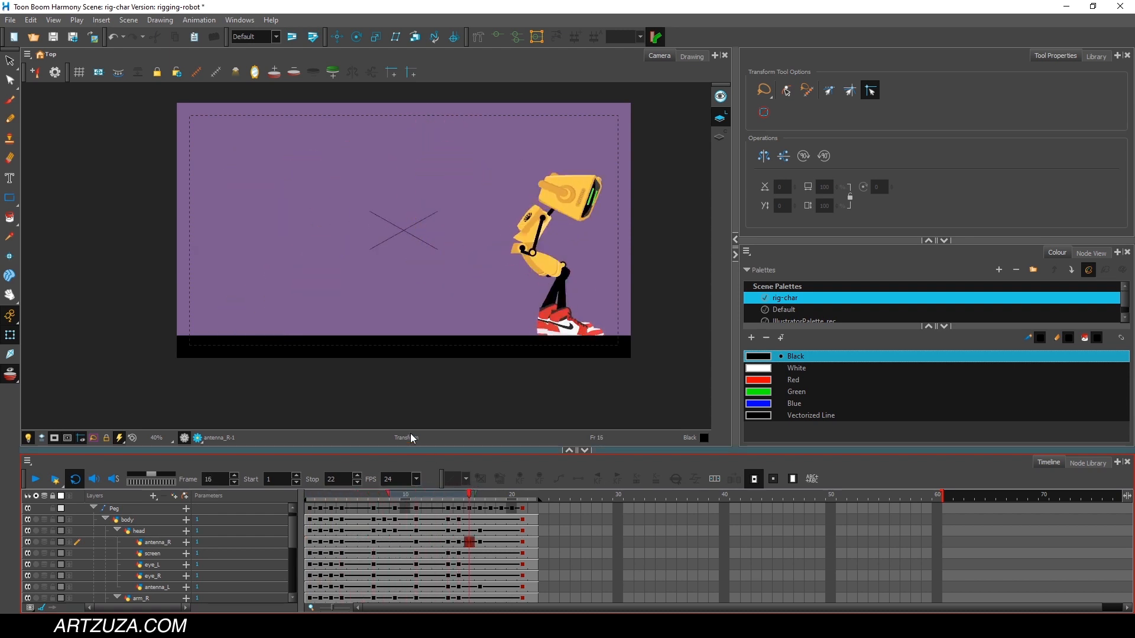
mouse_move(319, 498)
mouse_down()
mouse_move(503, 497)
mouse_move(314, 507)
mouse_move(508, 503)
mouse_move(309, 499)
mouse_up()
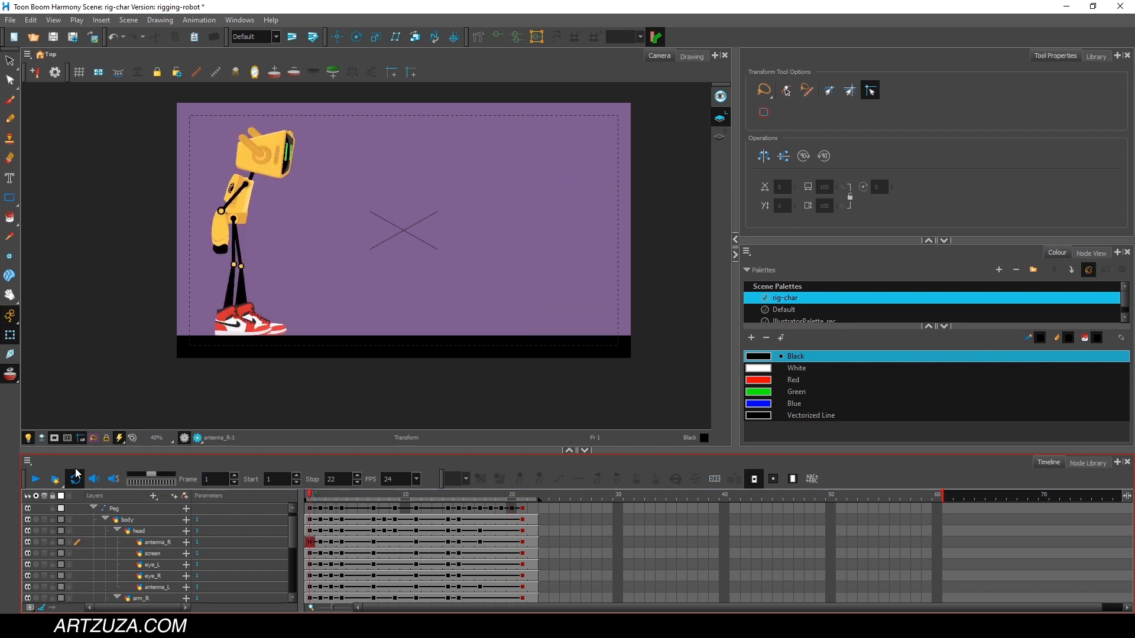
click(34, 482)
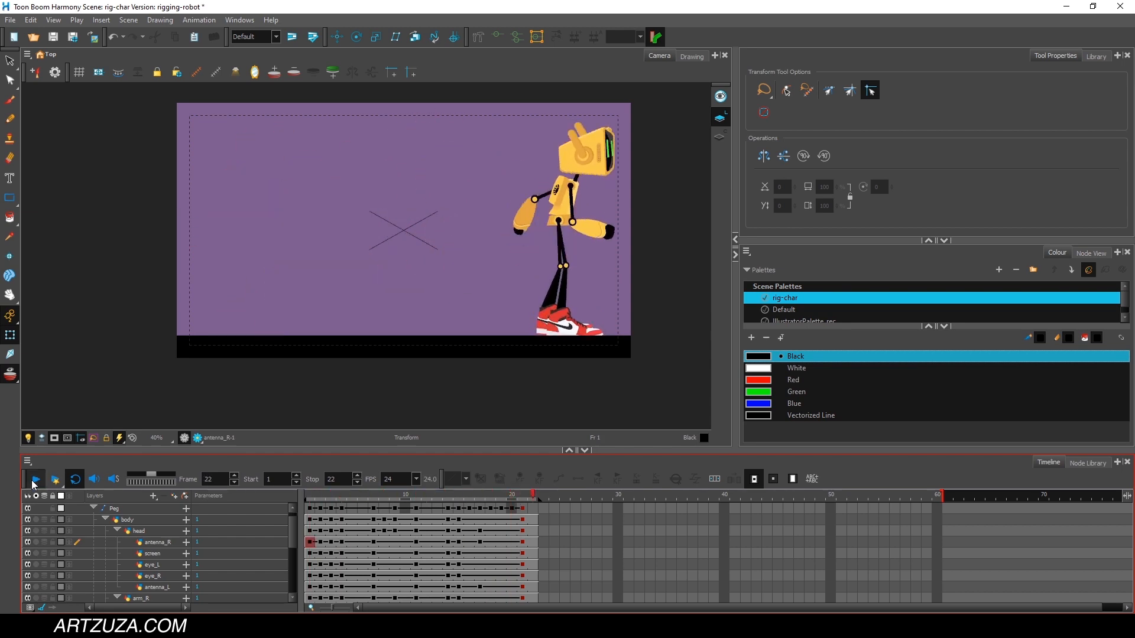